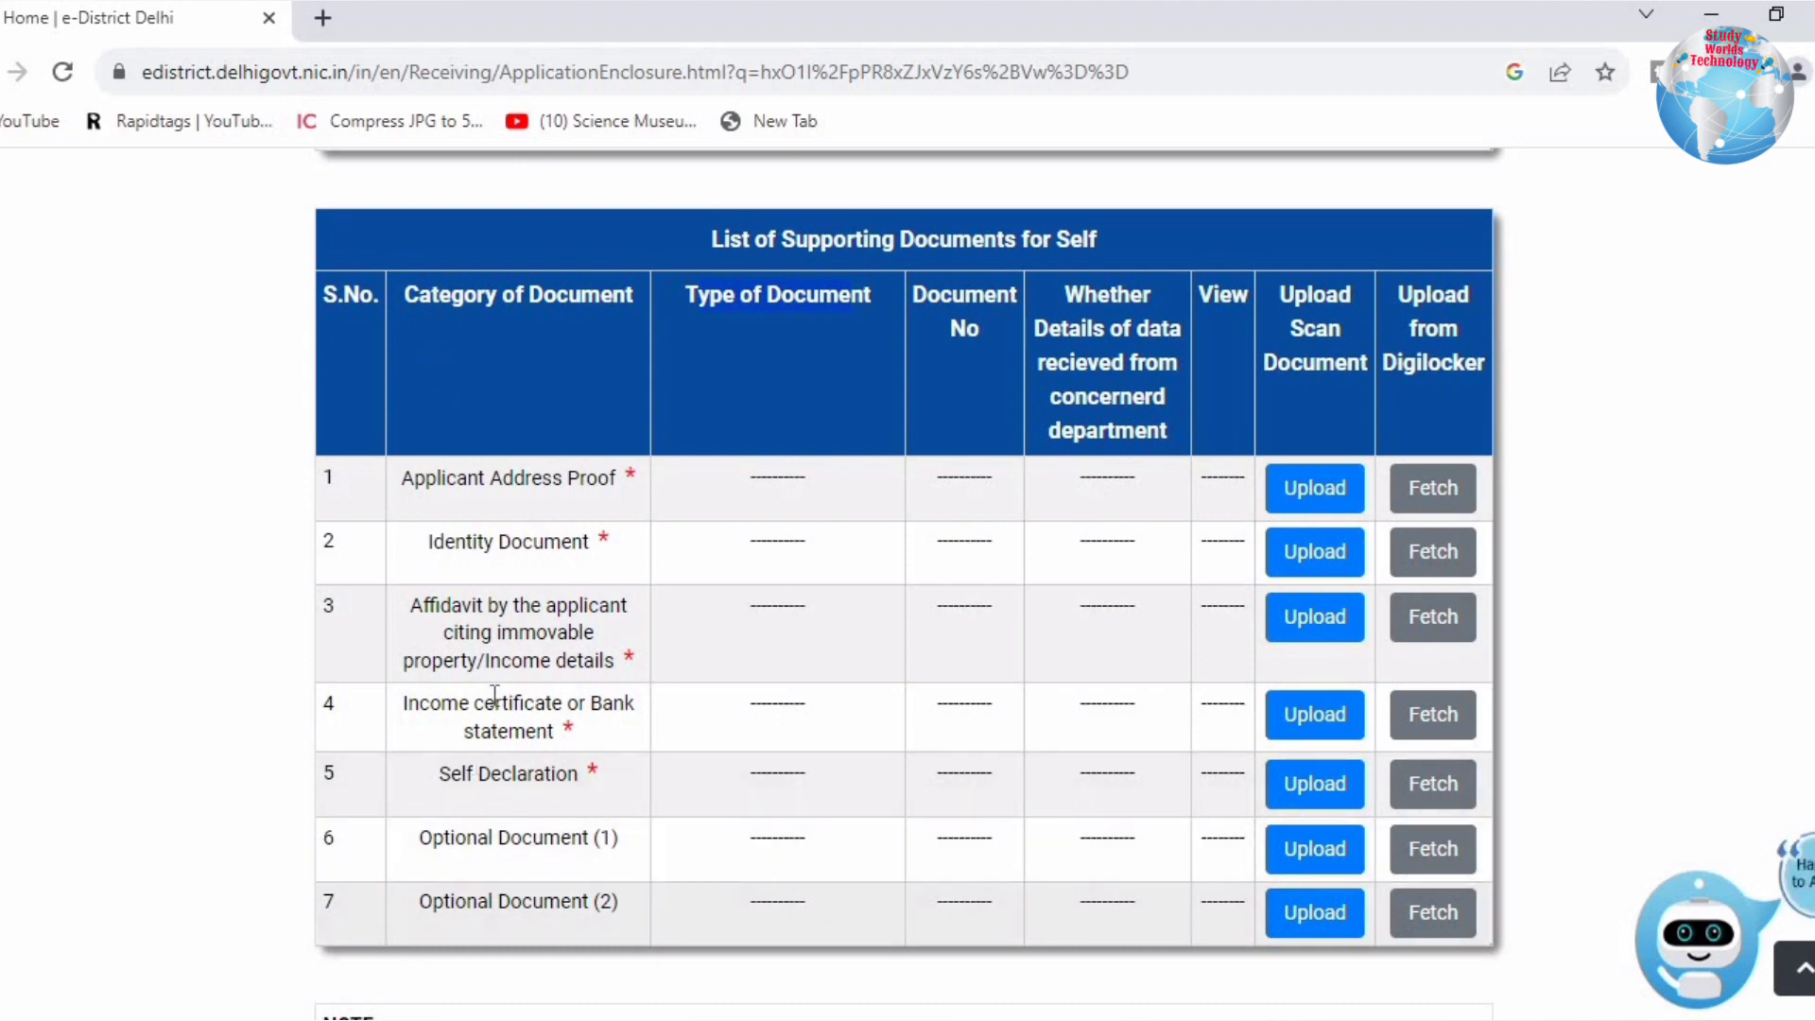
Step: Review the required documents (address proof, identity, affidavit, income proof, self declaration) and EWS eligibility
drag(413, 478, 605, 488)
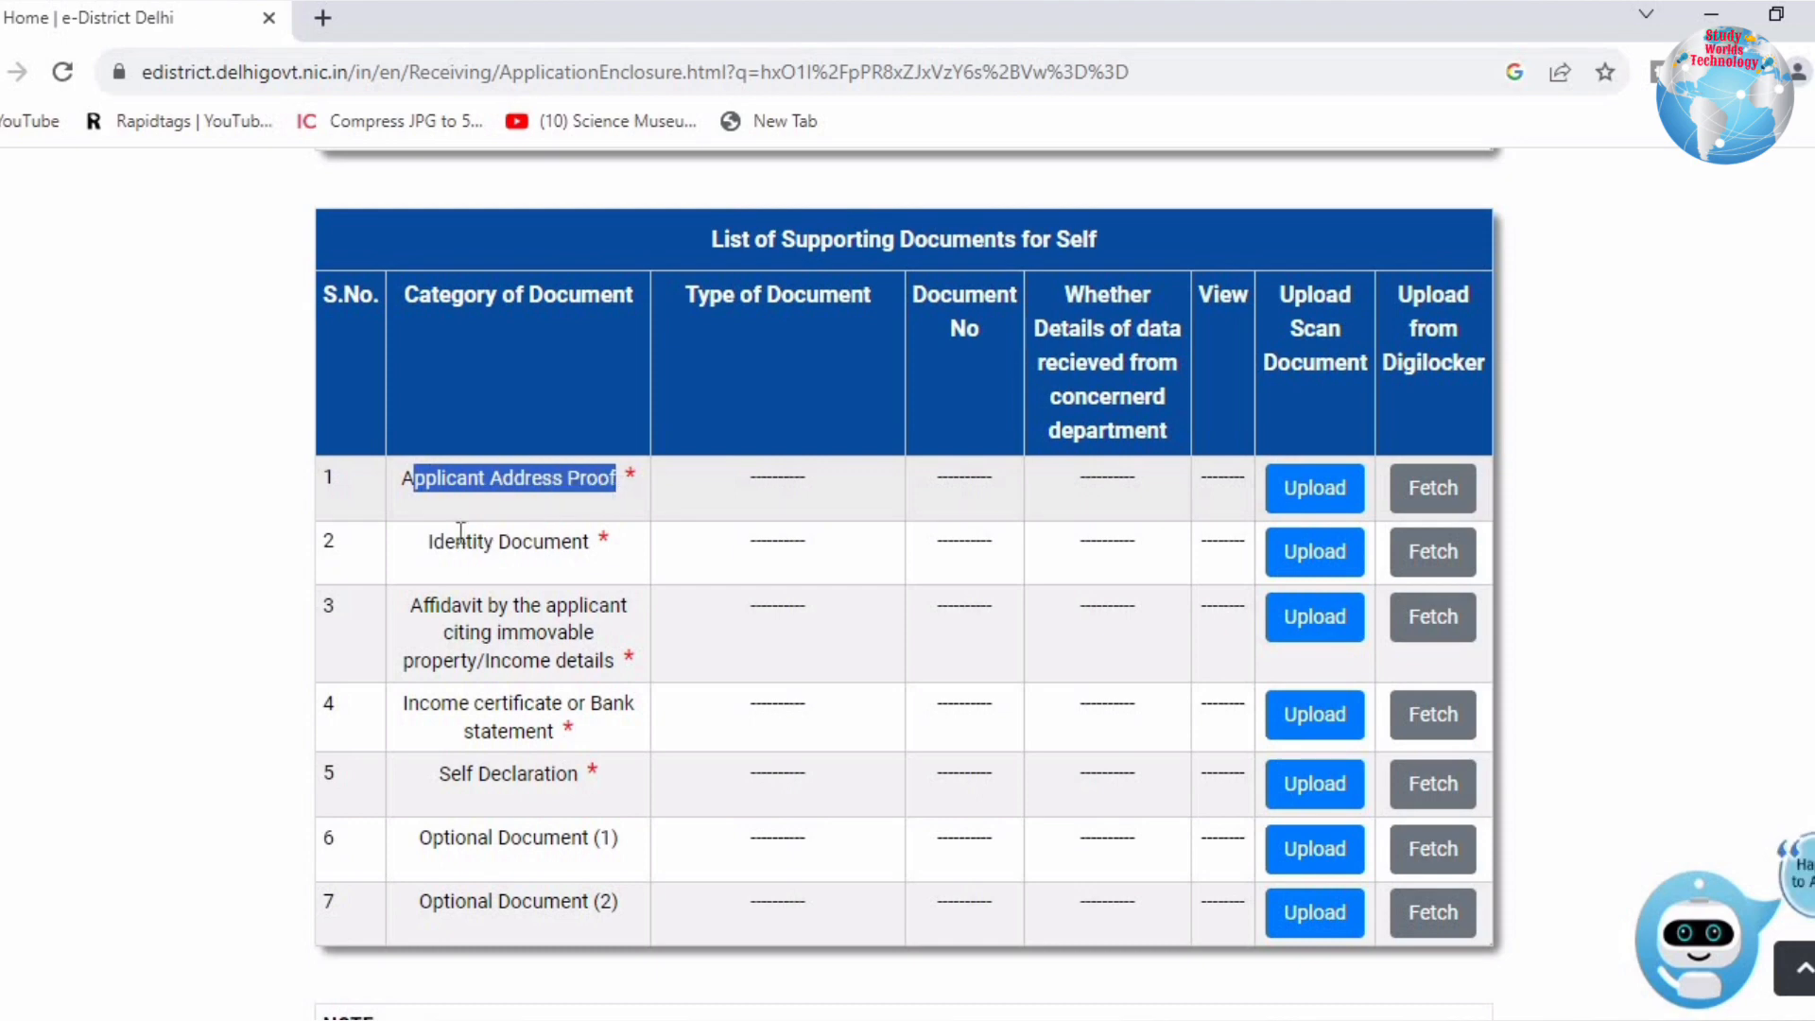
drag(432, 540, 602, 541)
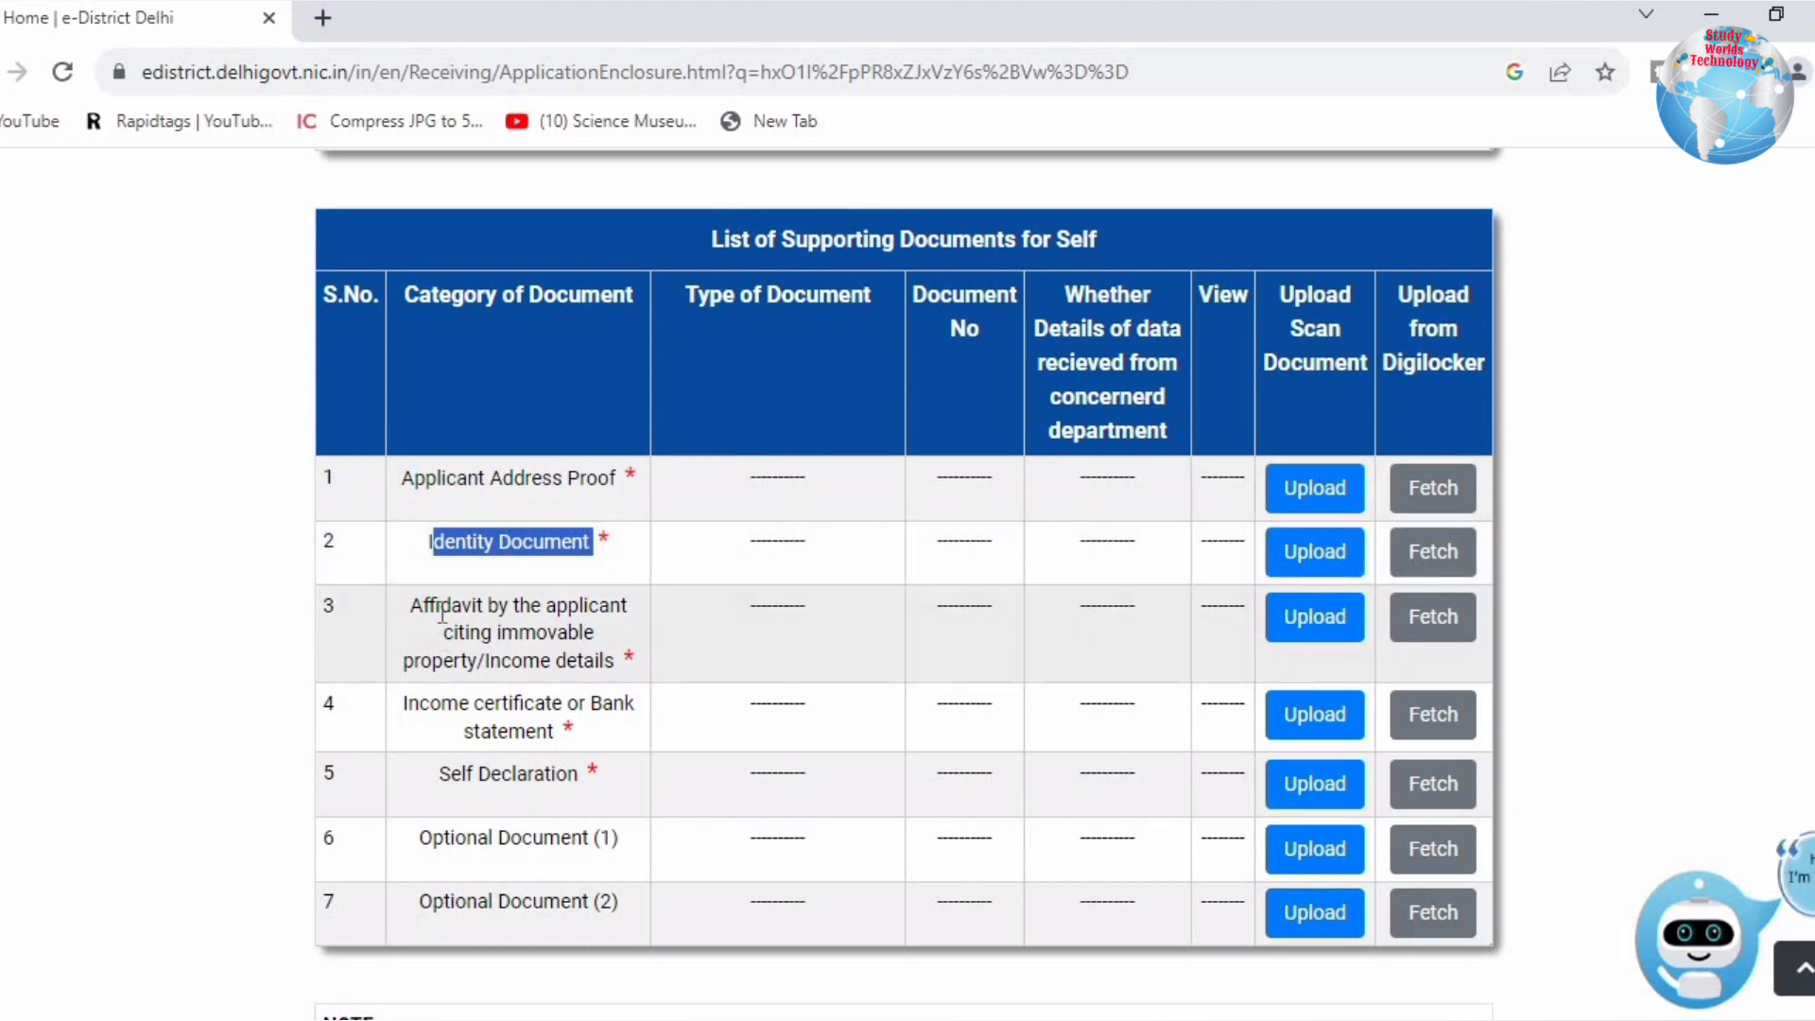
drag(423, 608, 608, 670)
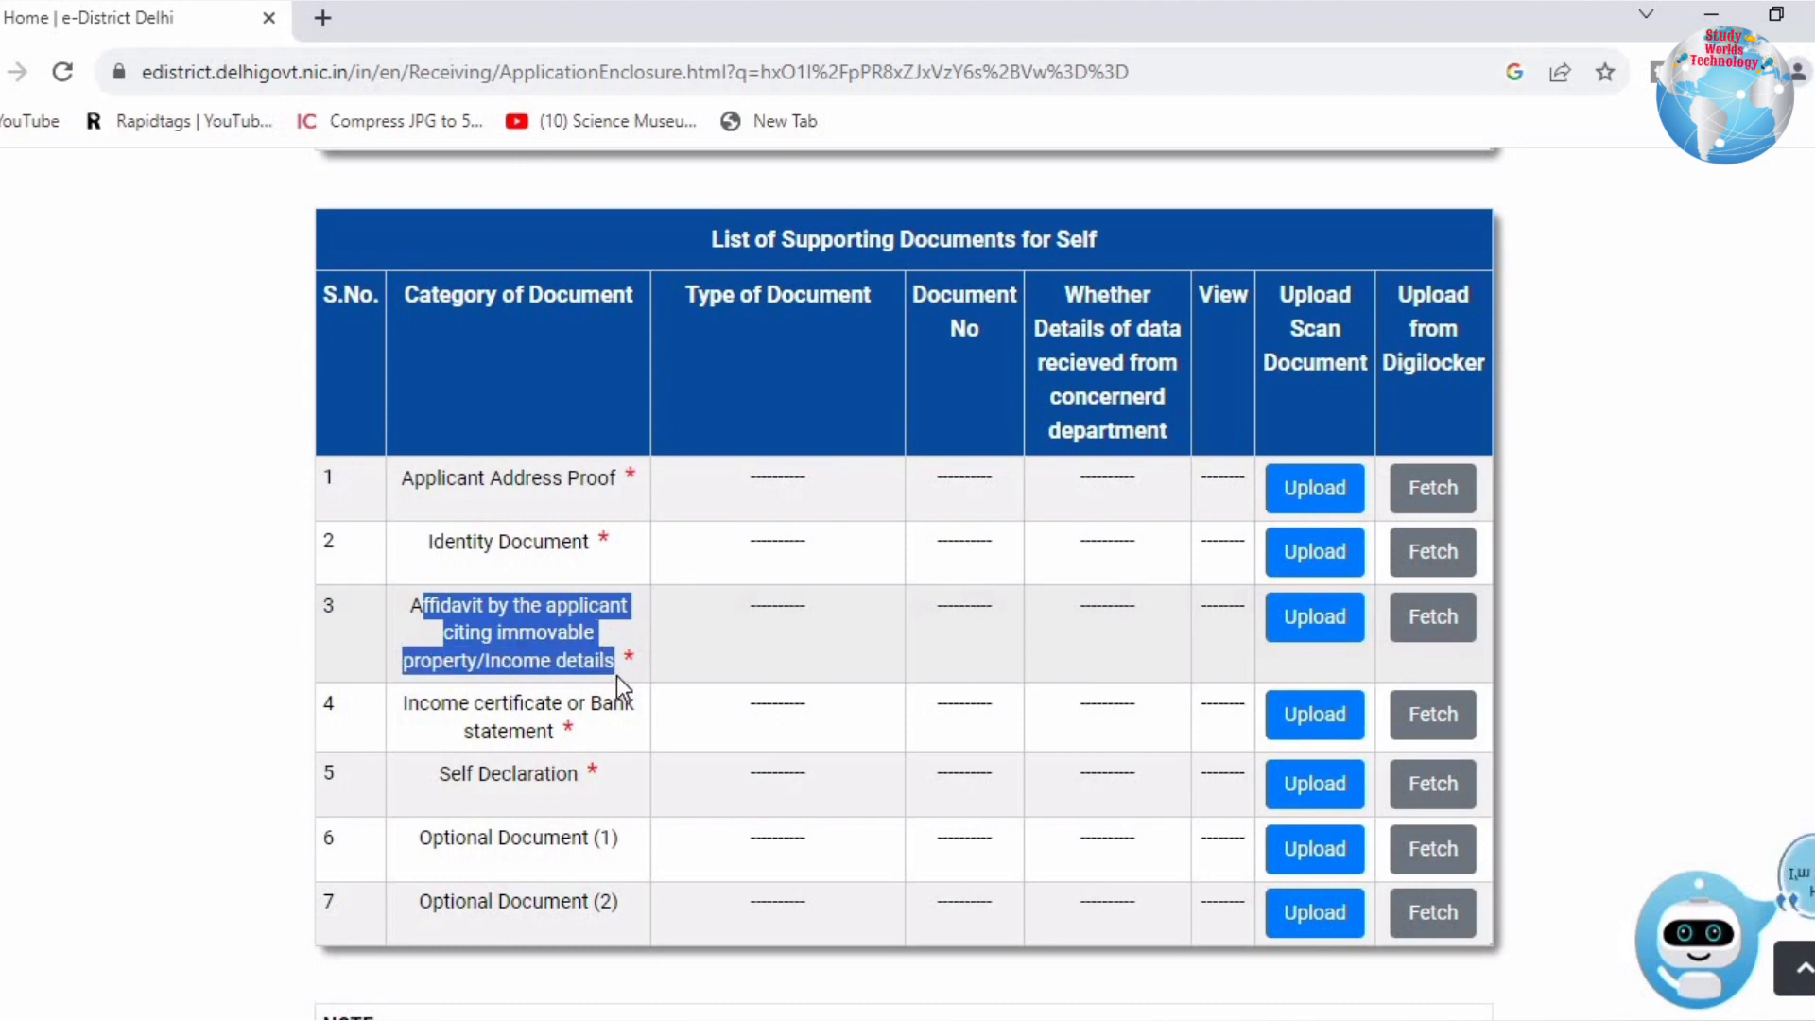
click(617, 675)
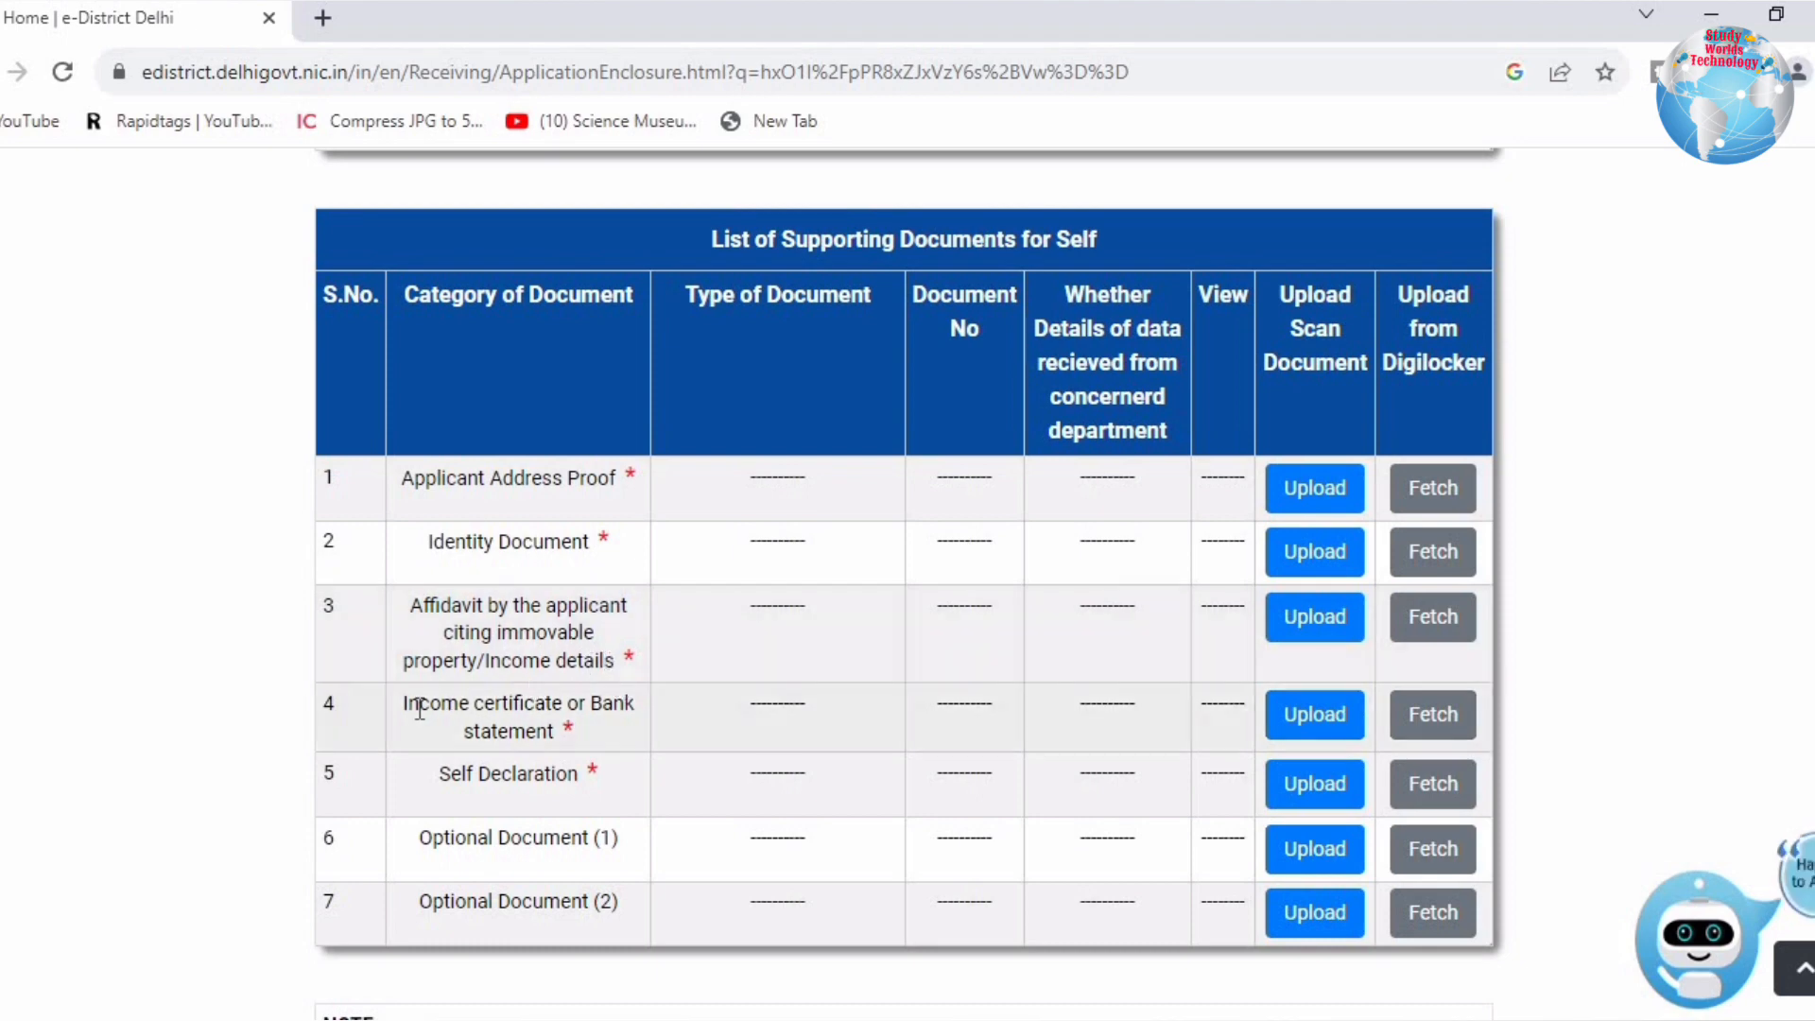
drag(418, 711, 588, 730)
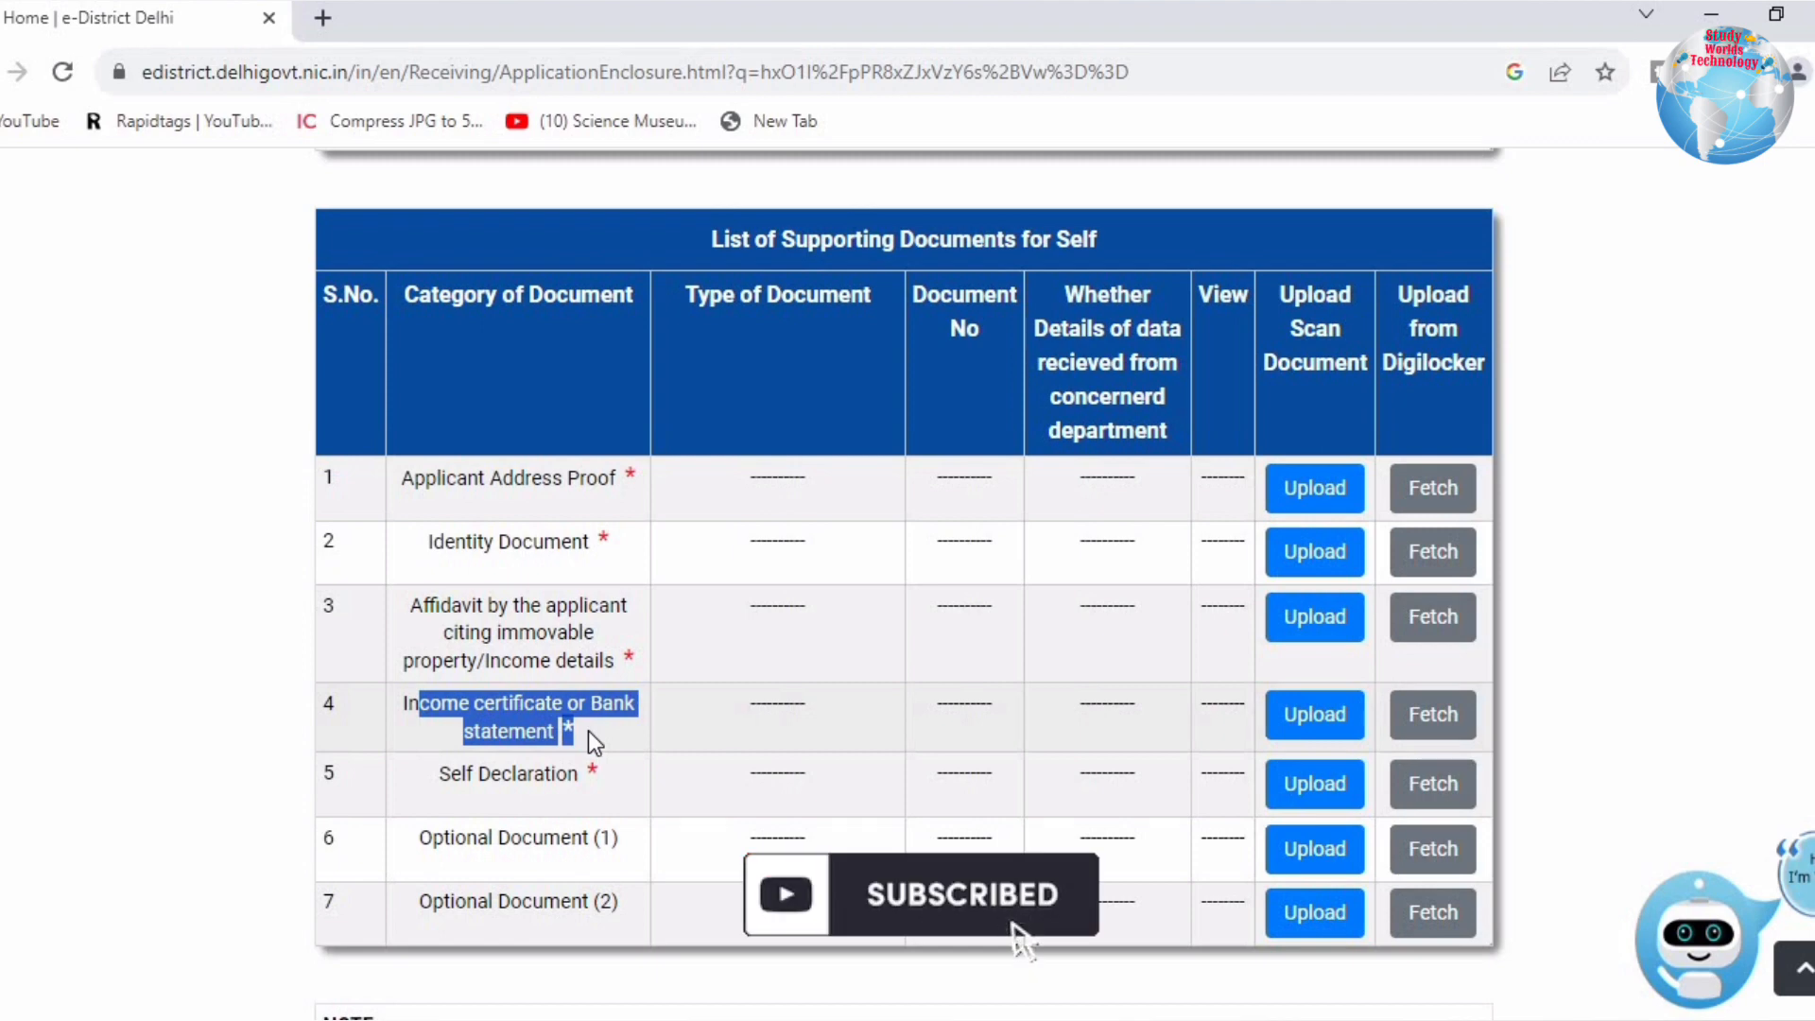
click(588, 730)
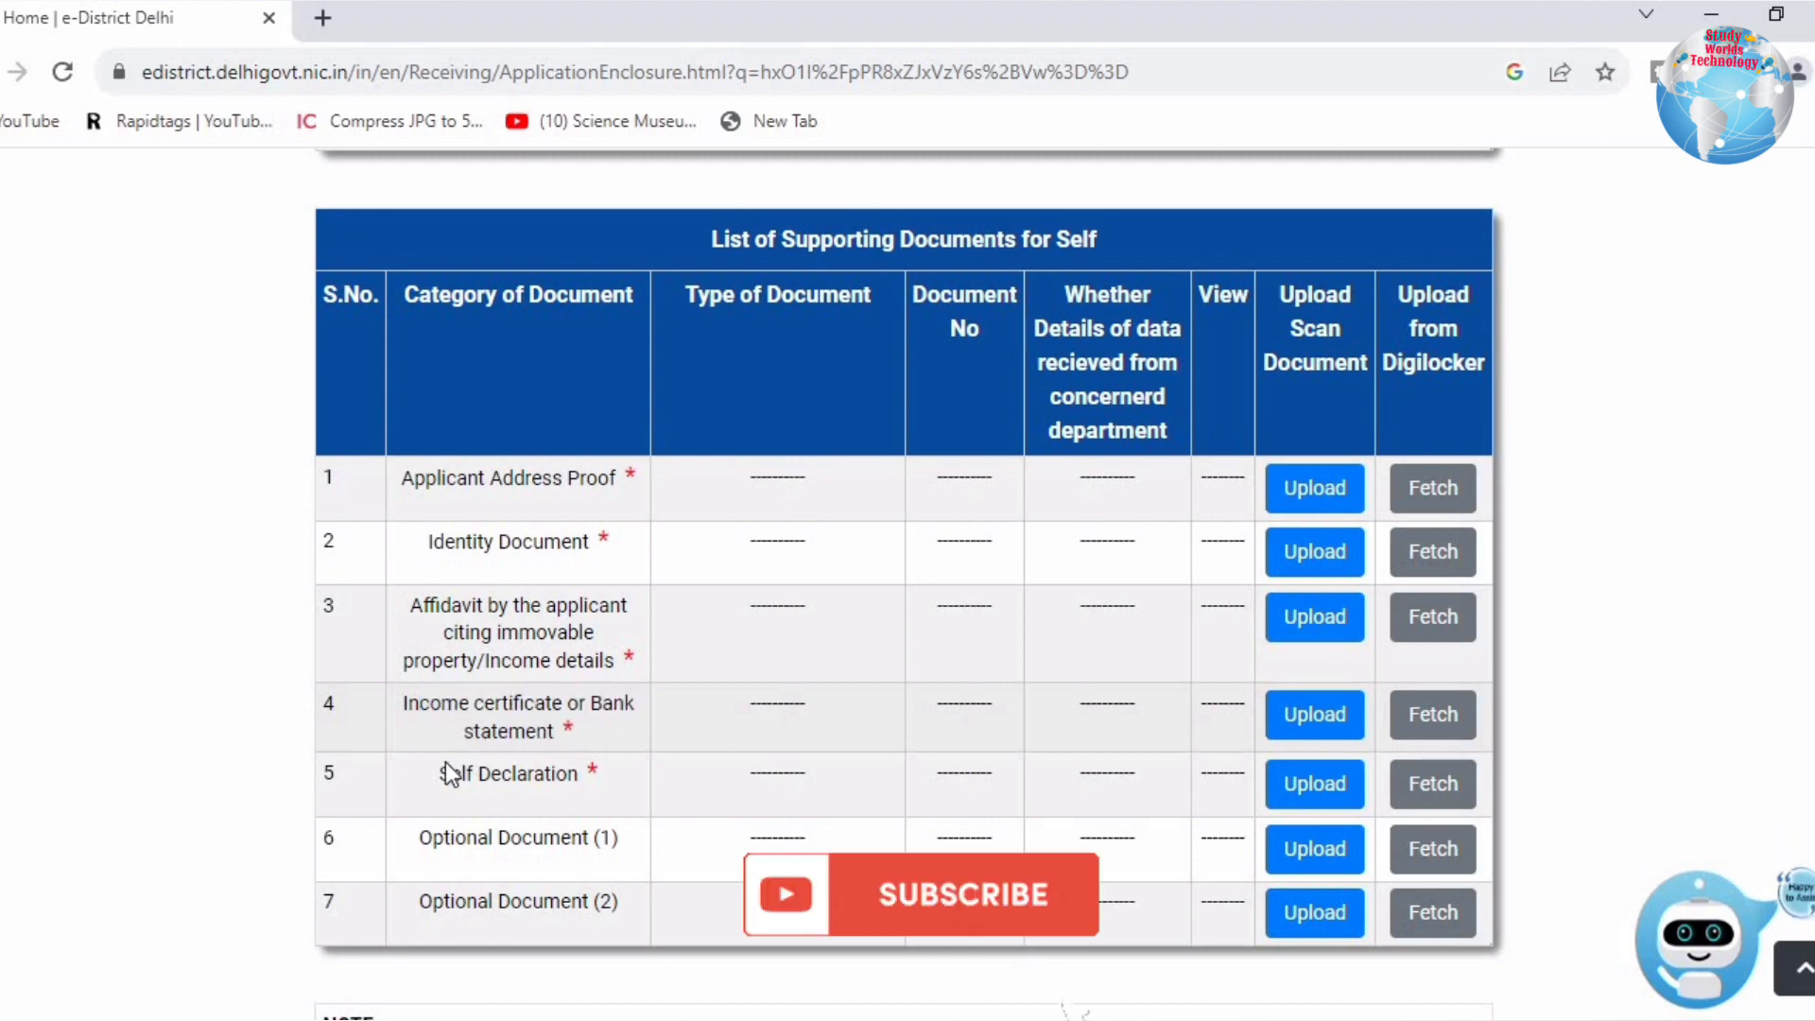
drag(438, 776, 586, 785)
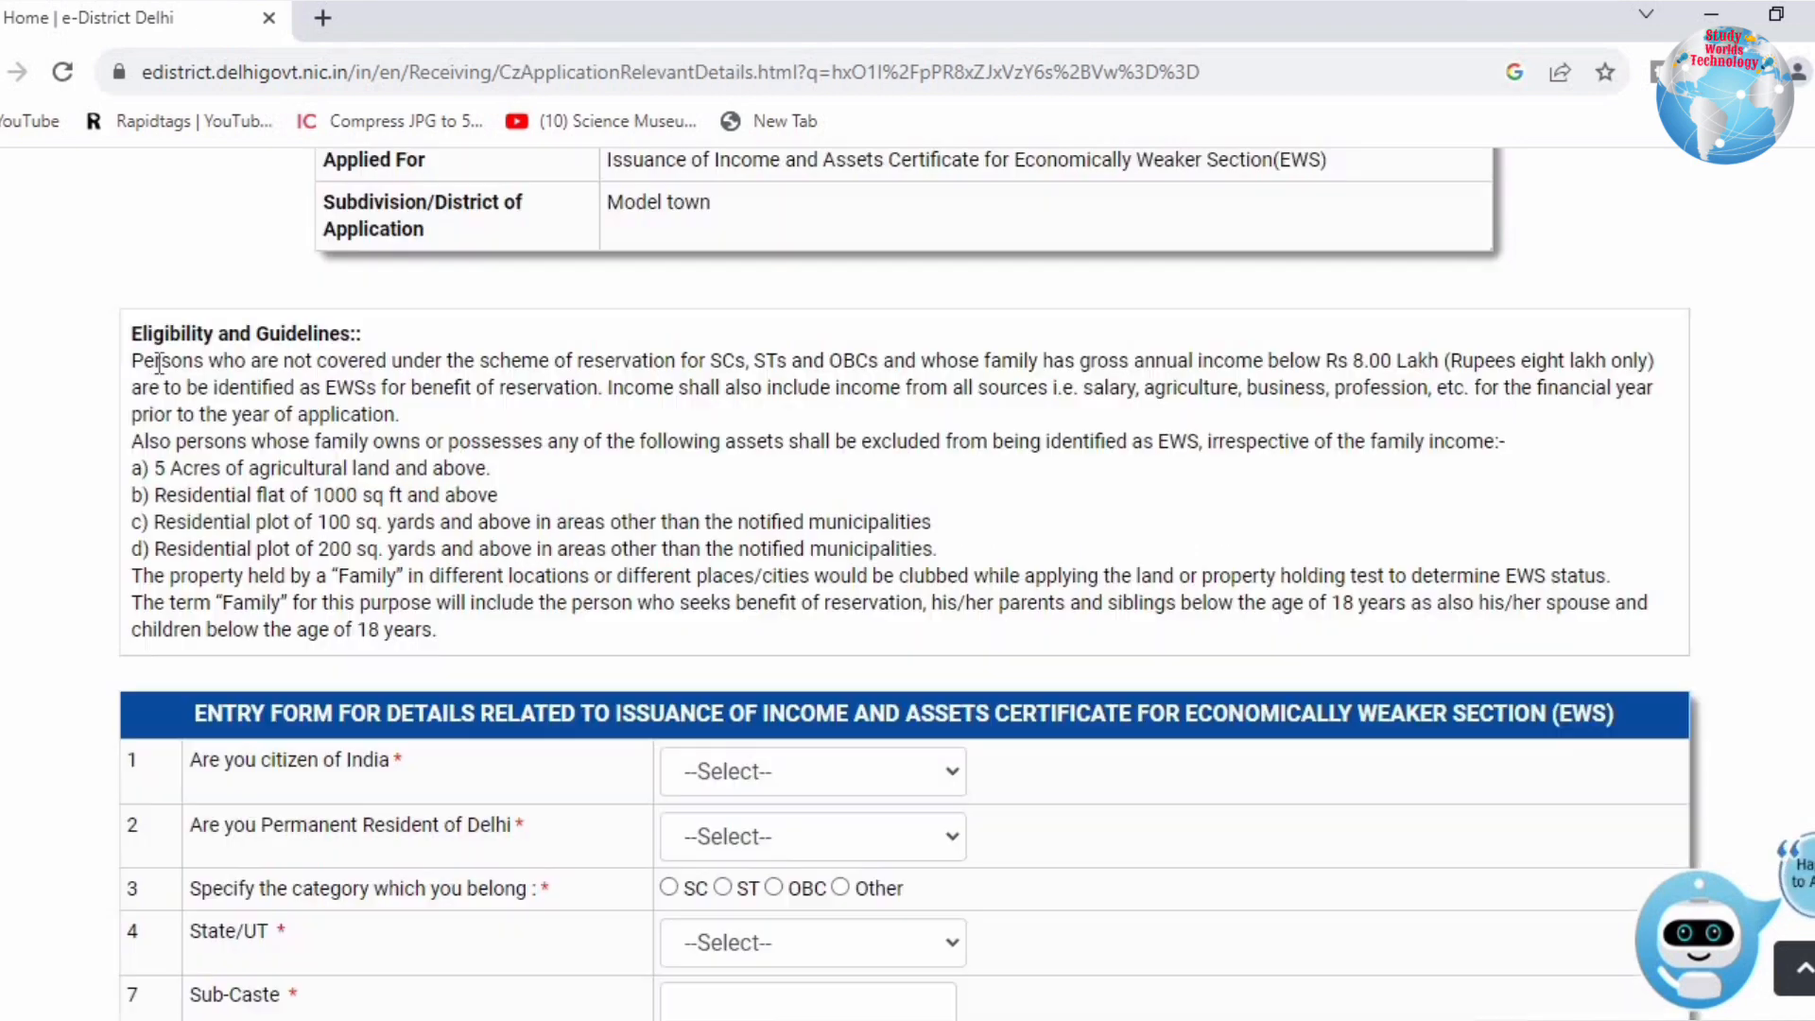
drag(154, 360, 936, 364)
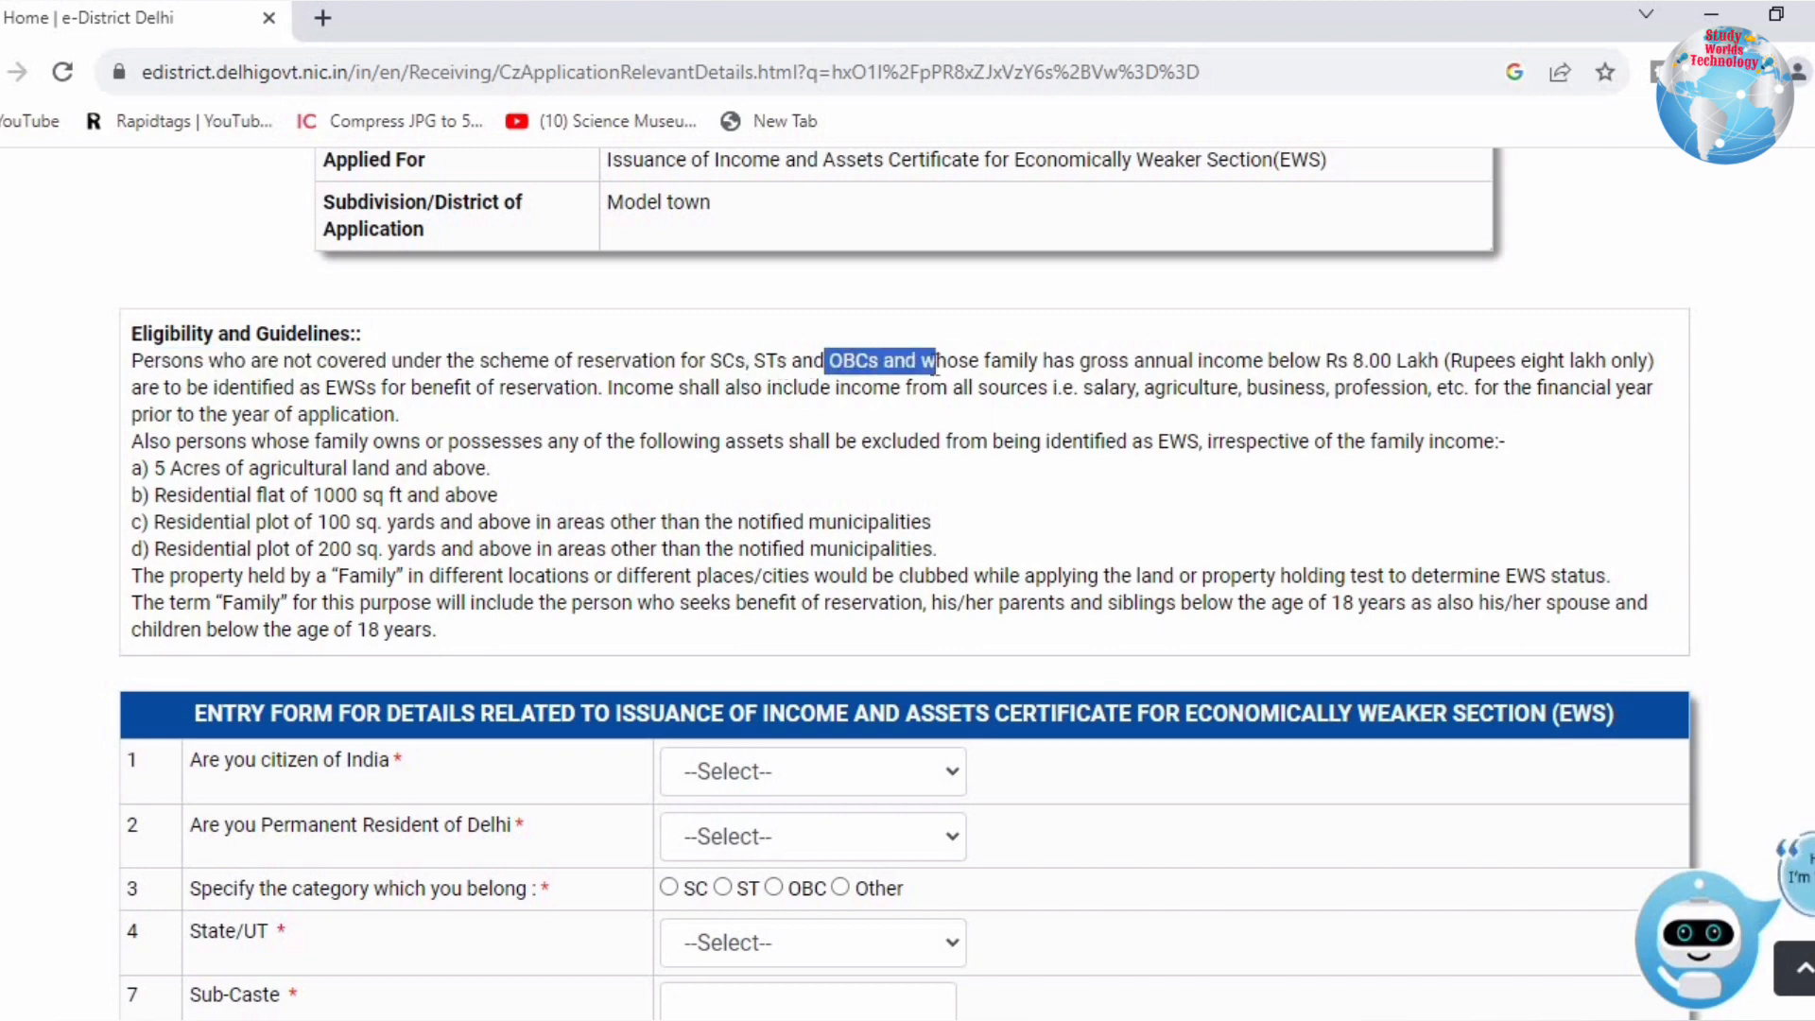
drag(711, 364, 1041, 364)
drag(1174, 367, 1430, 383)
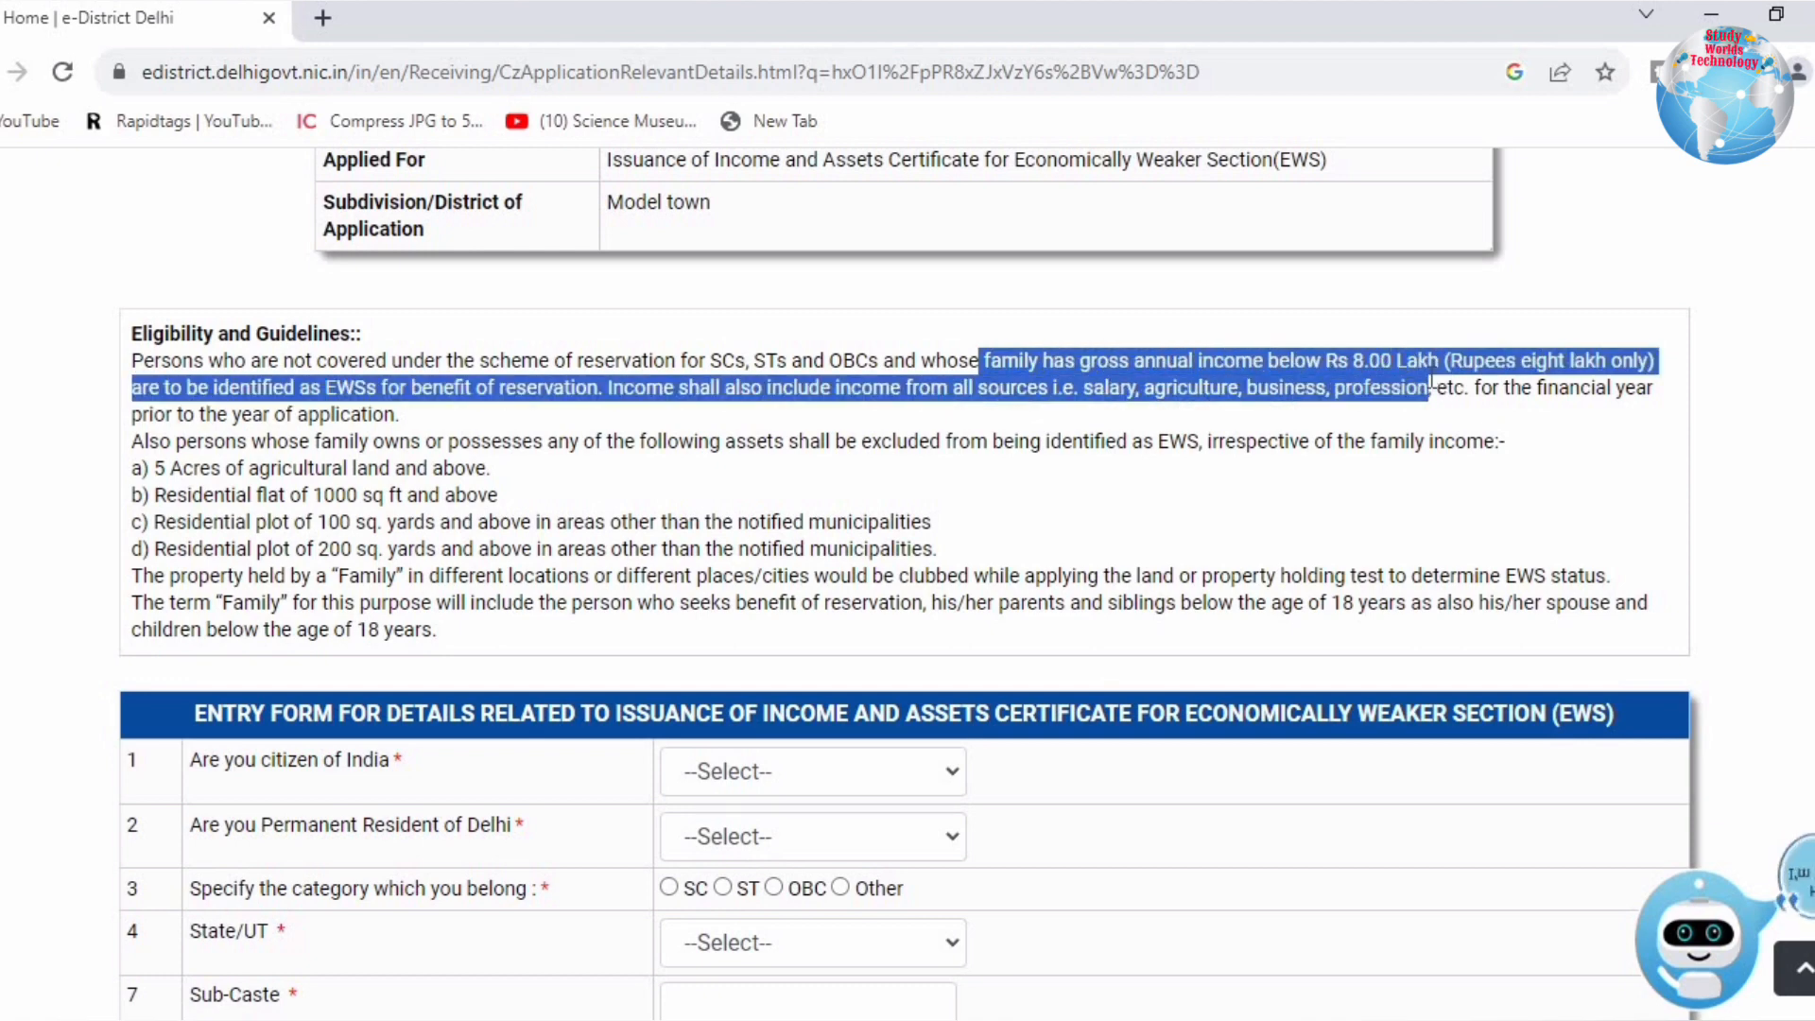
click(484, 401)
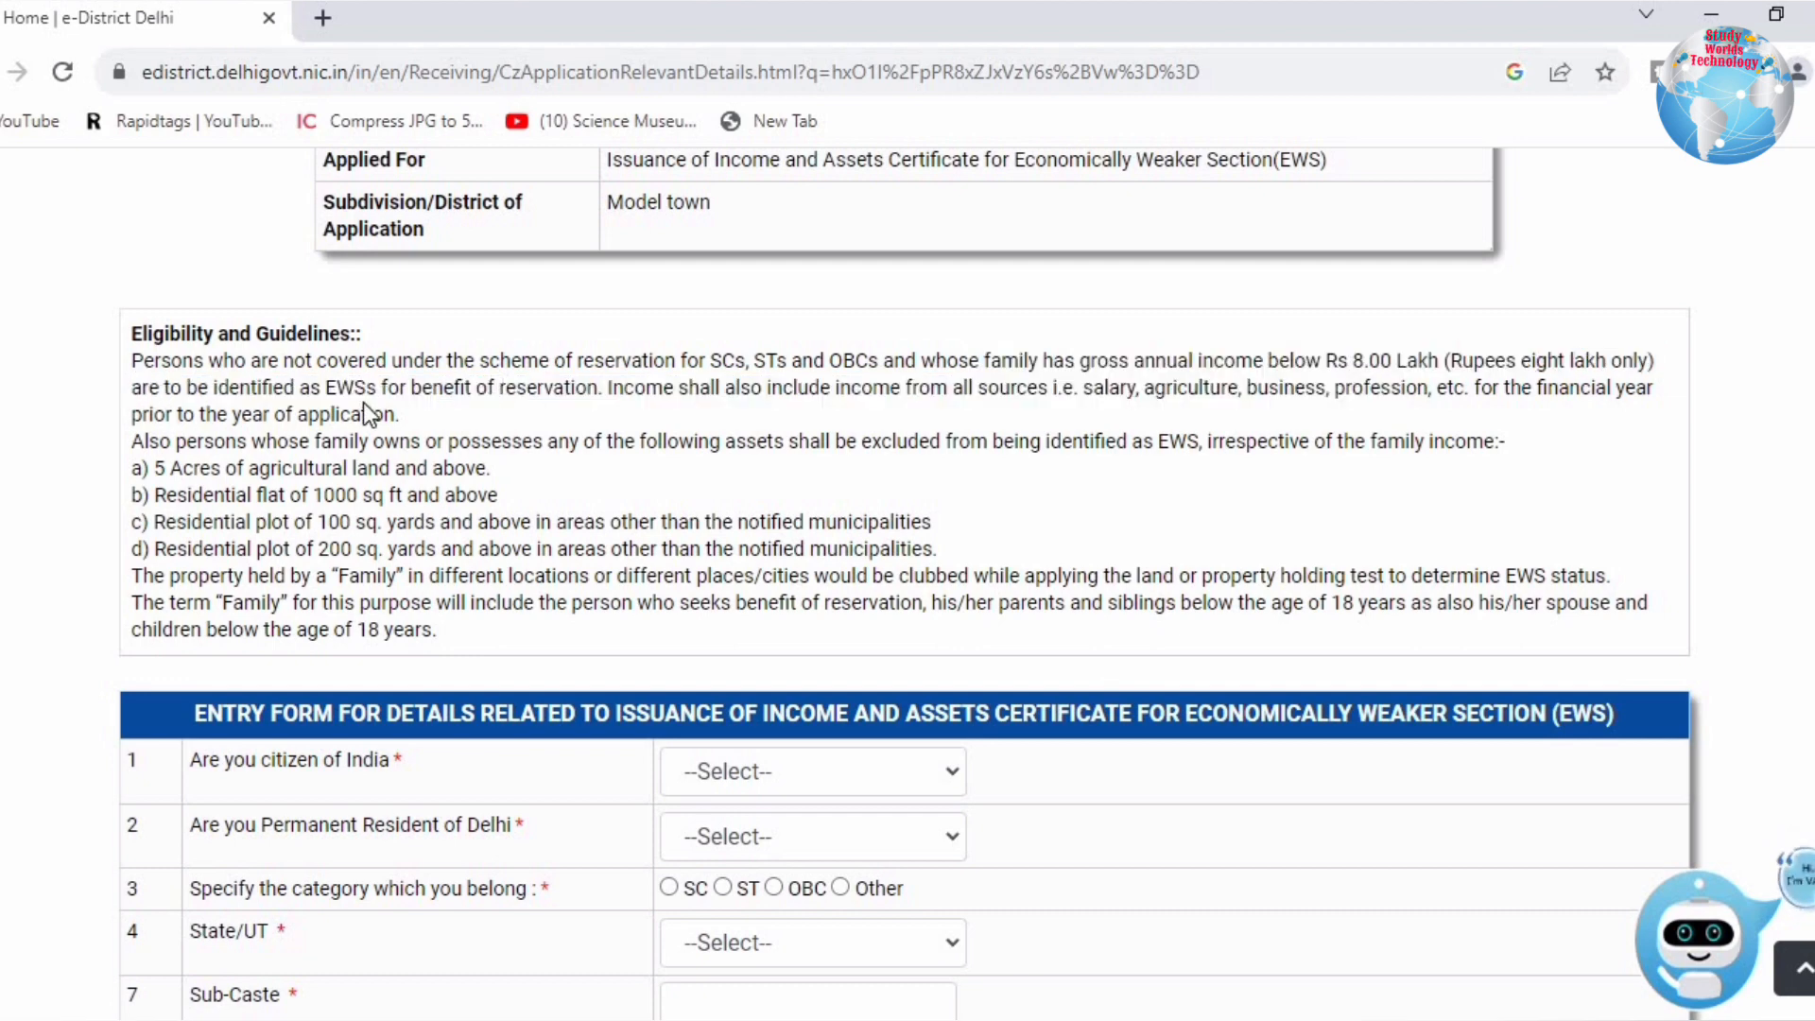
drag(366, 414, 497, 390)
click(442, 396)
drag(1500, 389, 406, 419)
click(349, 424)
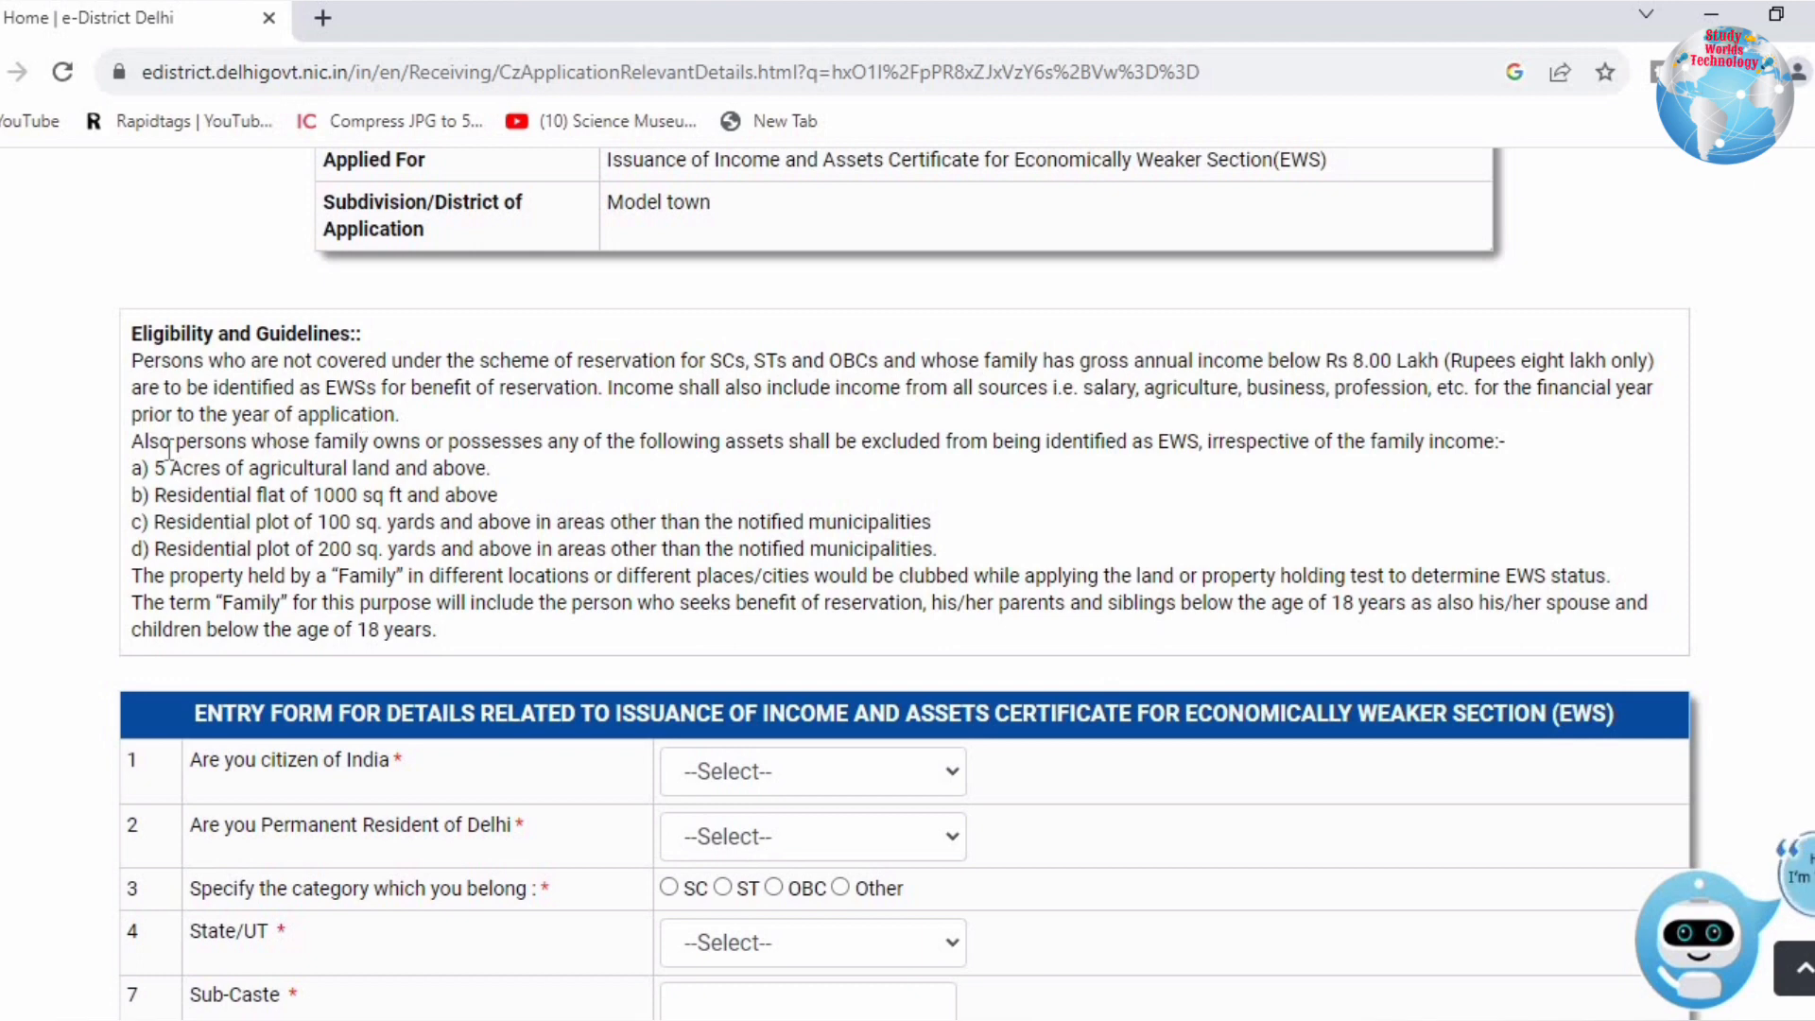
drag(159, 443, 1123, 443)
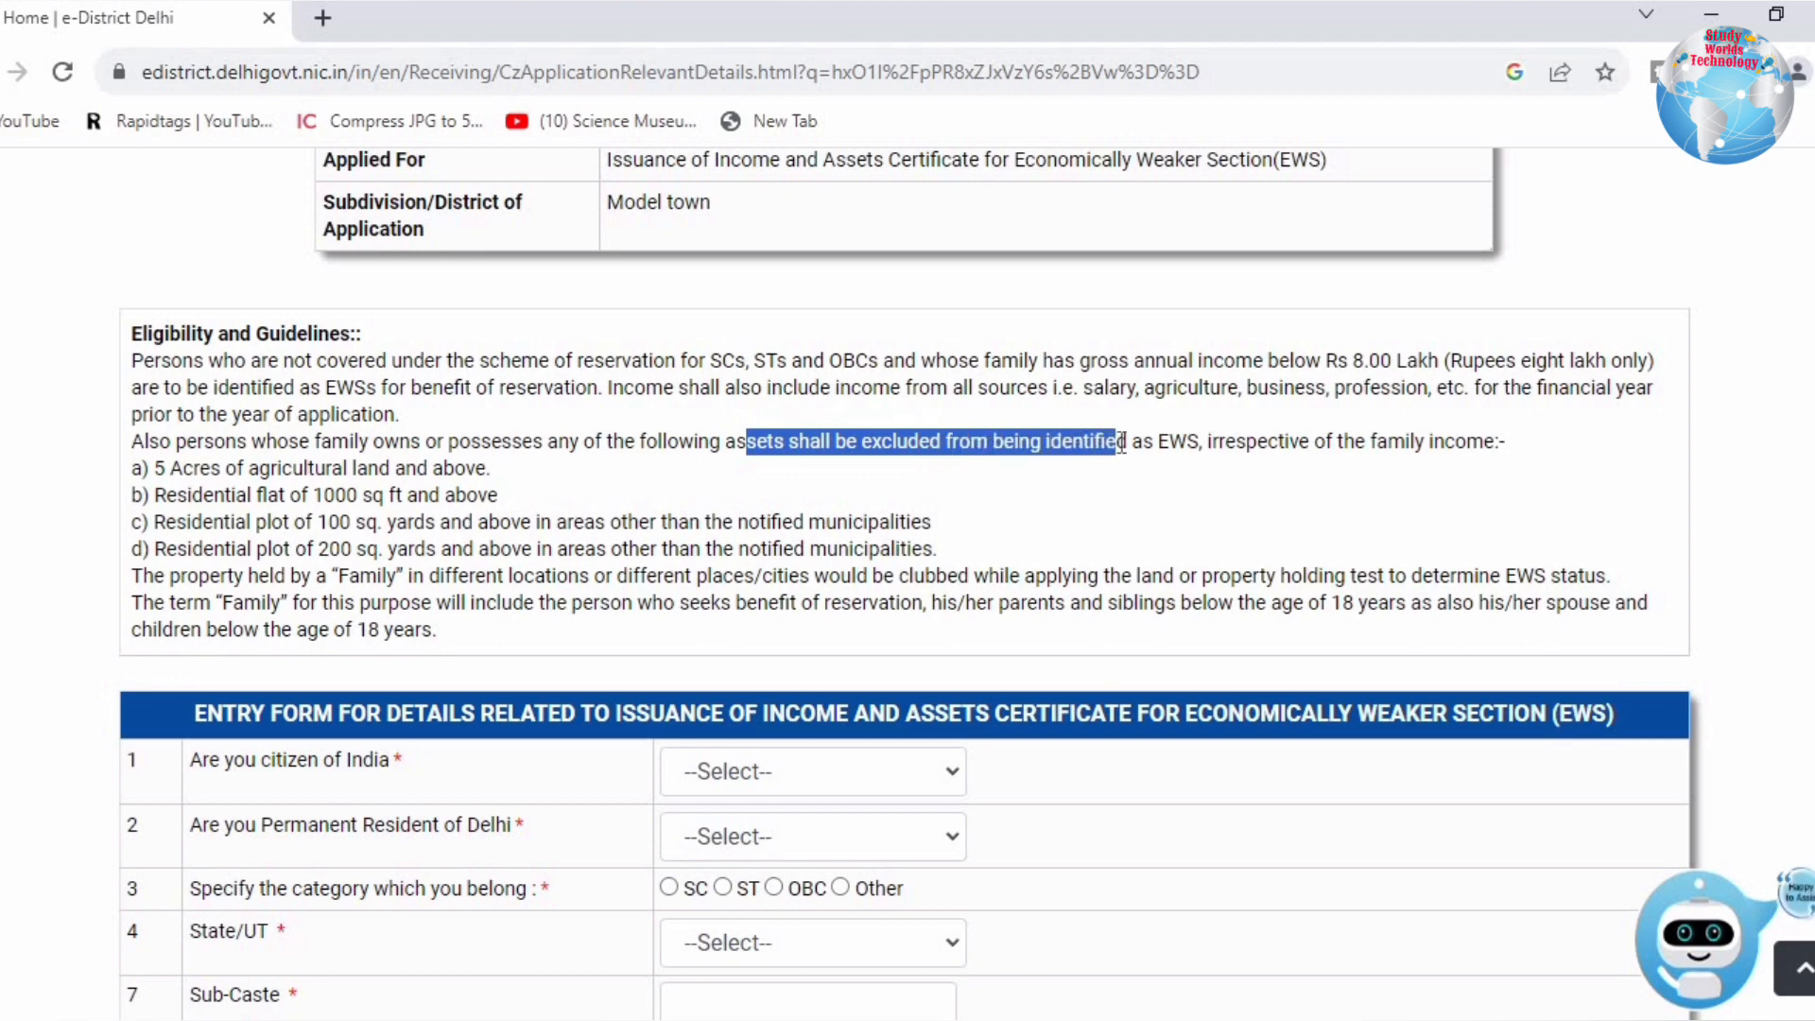
drag(221, 468, 492, 469)
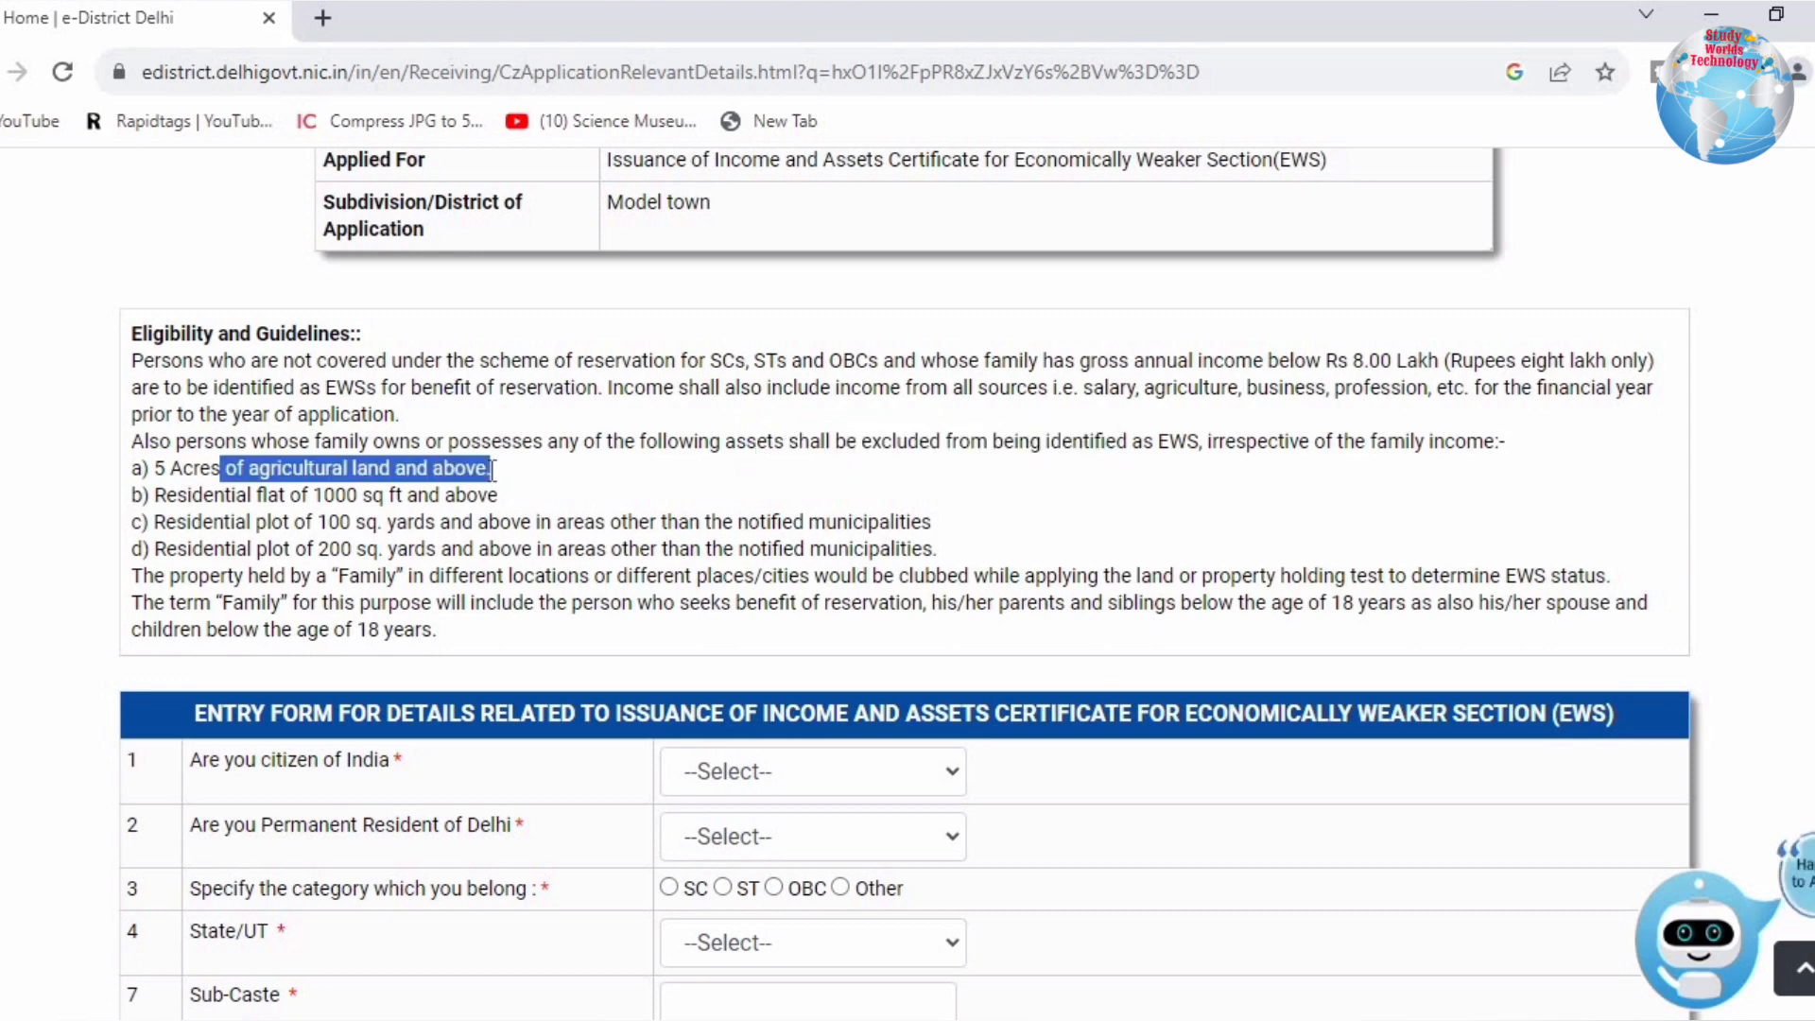
drag(204, 494, 504, 498)
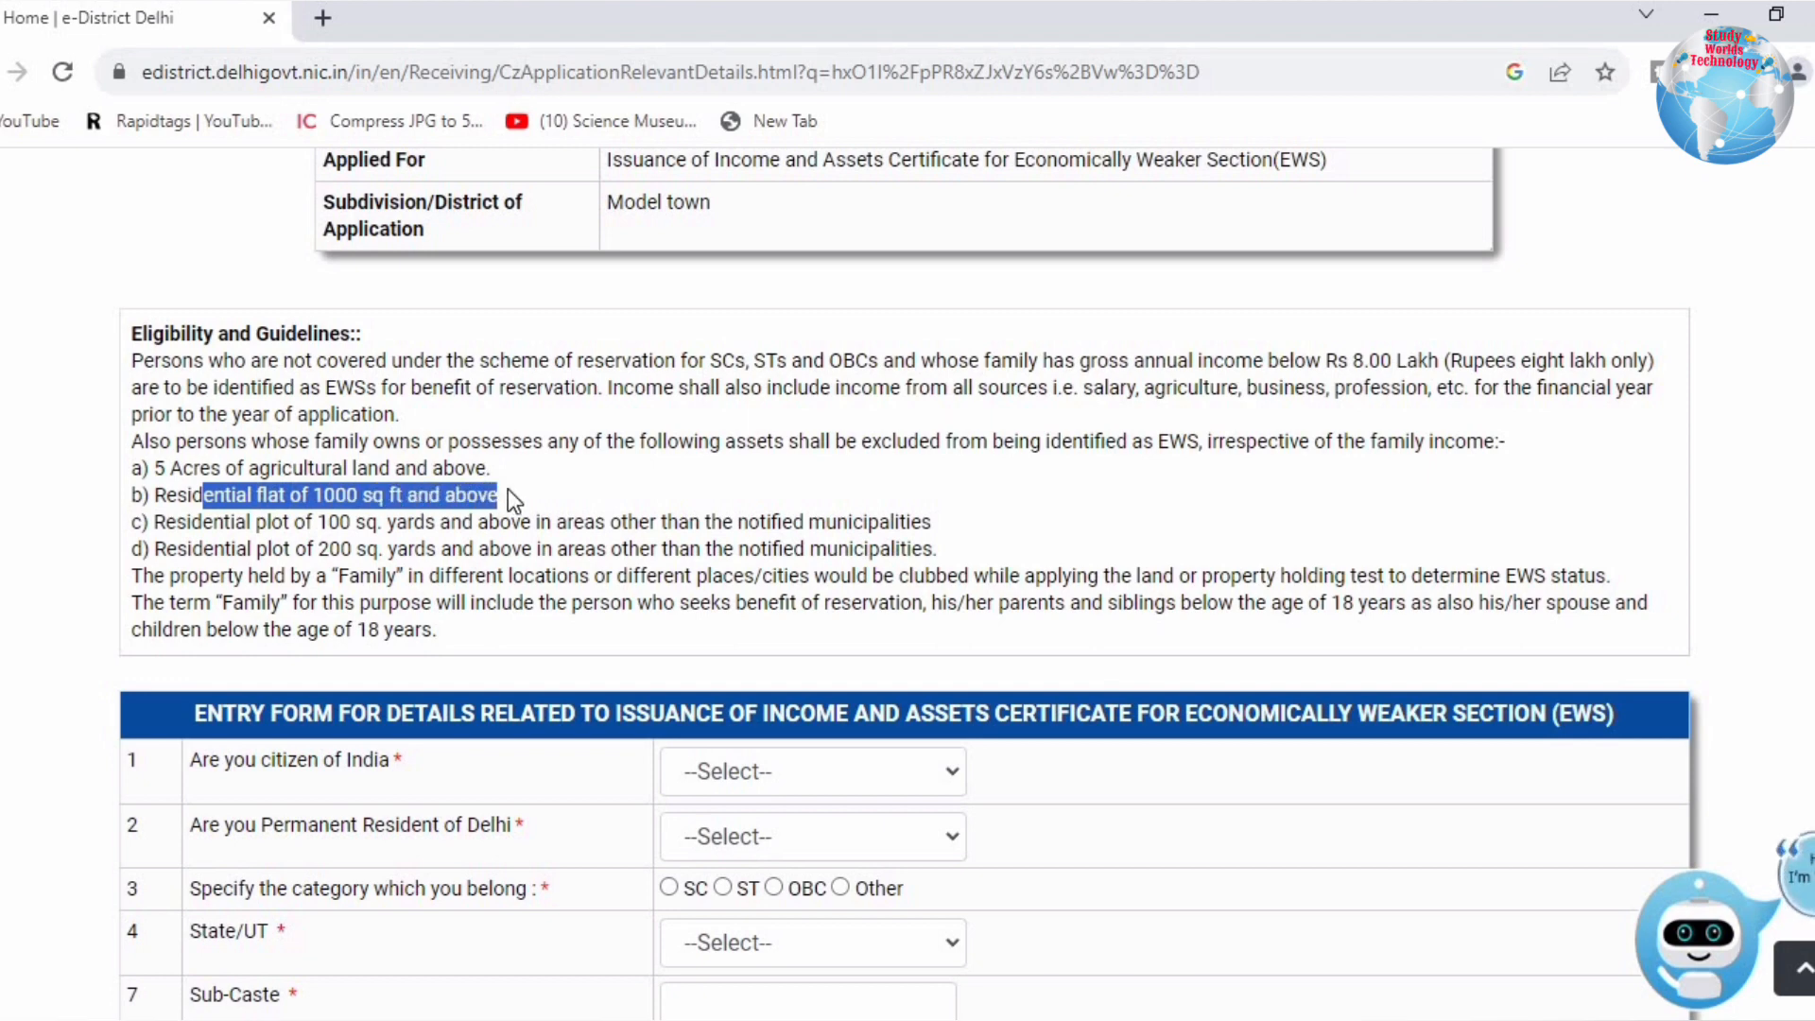
click(508, 490)
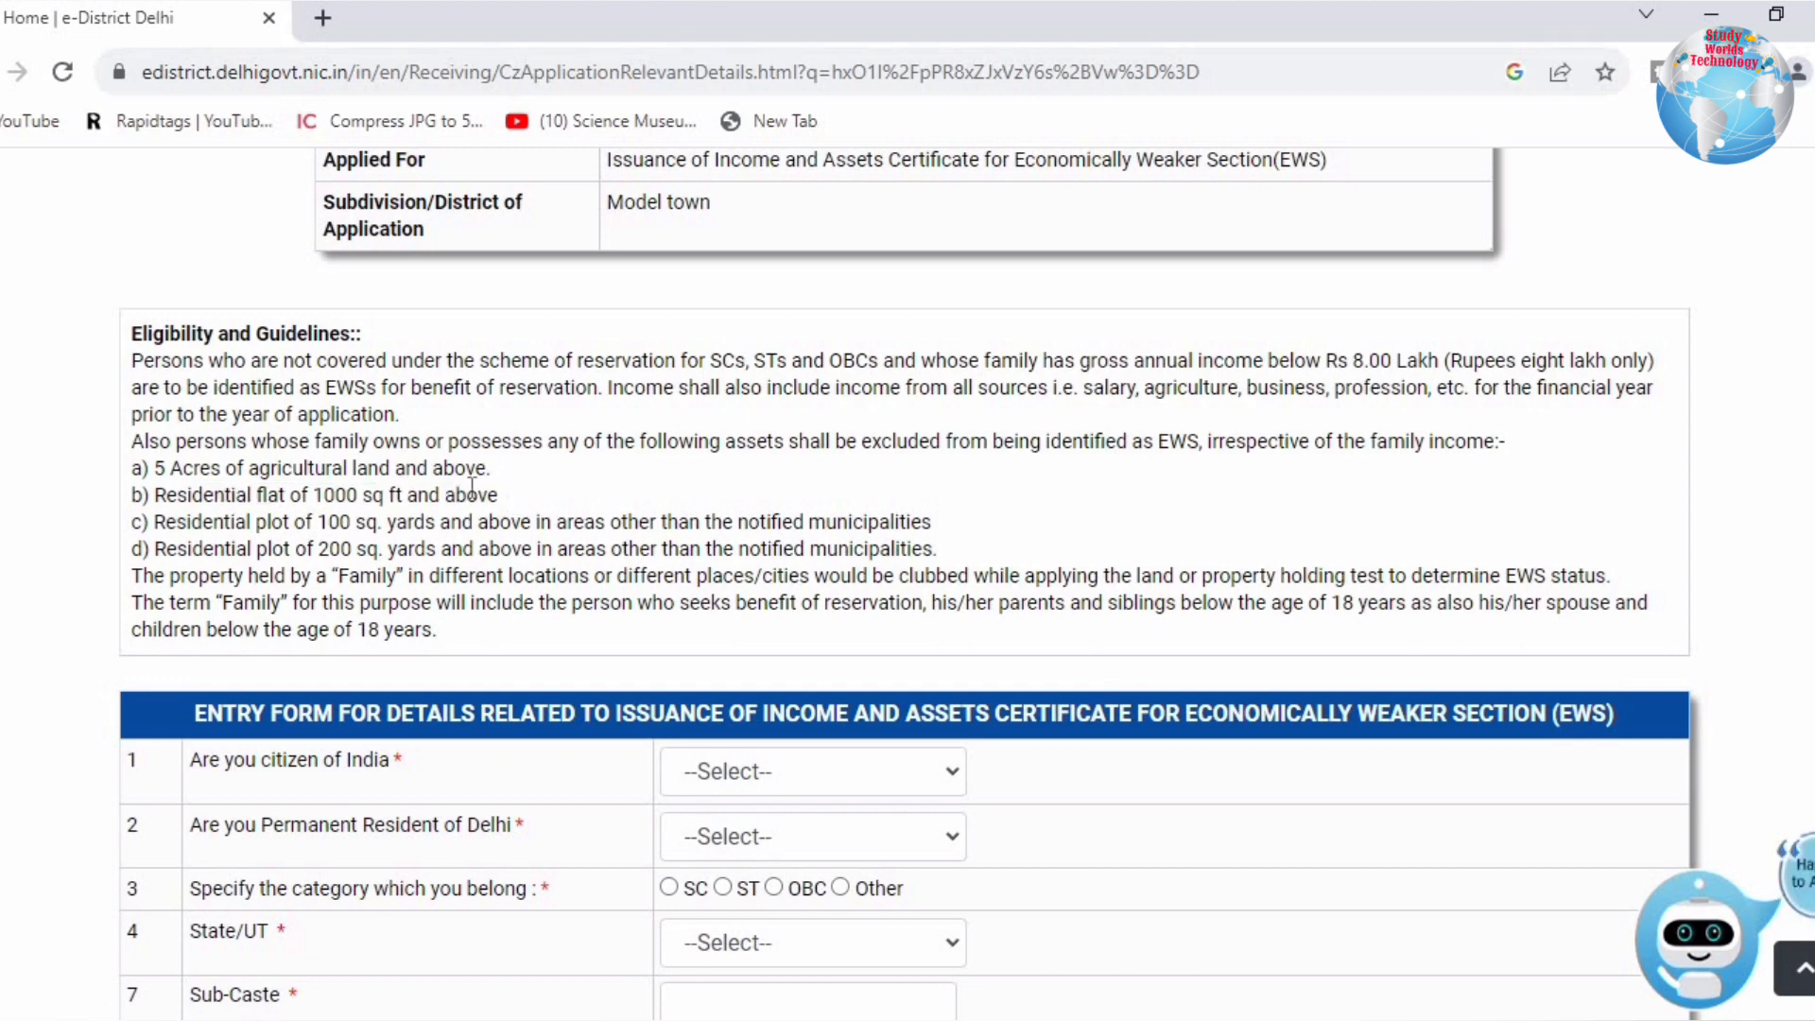
drag(178, 521, 669, 522)
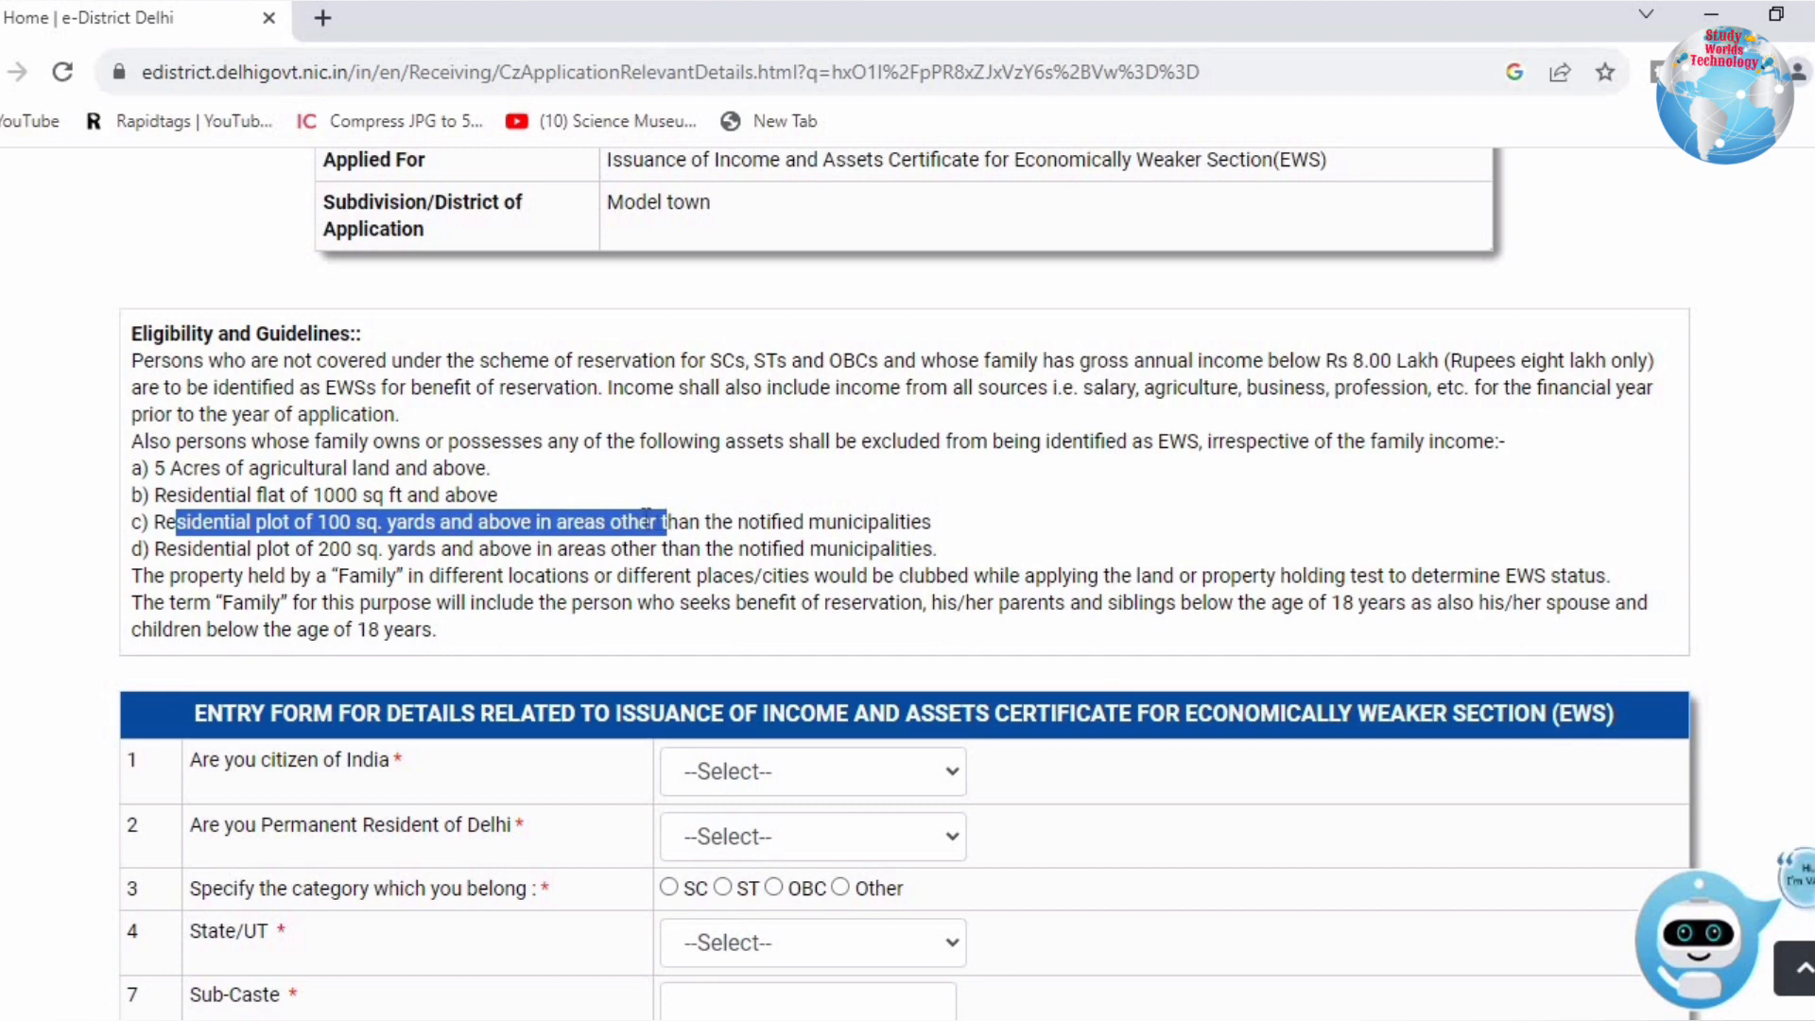
click(379, 534)
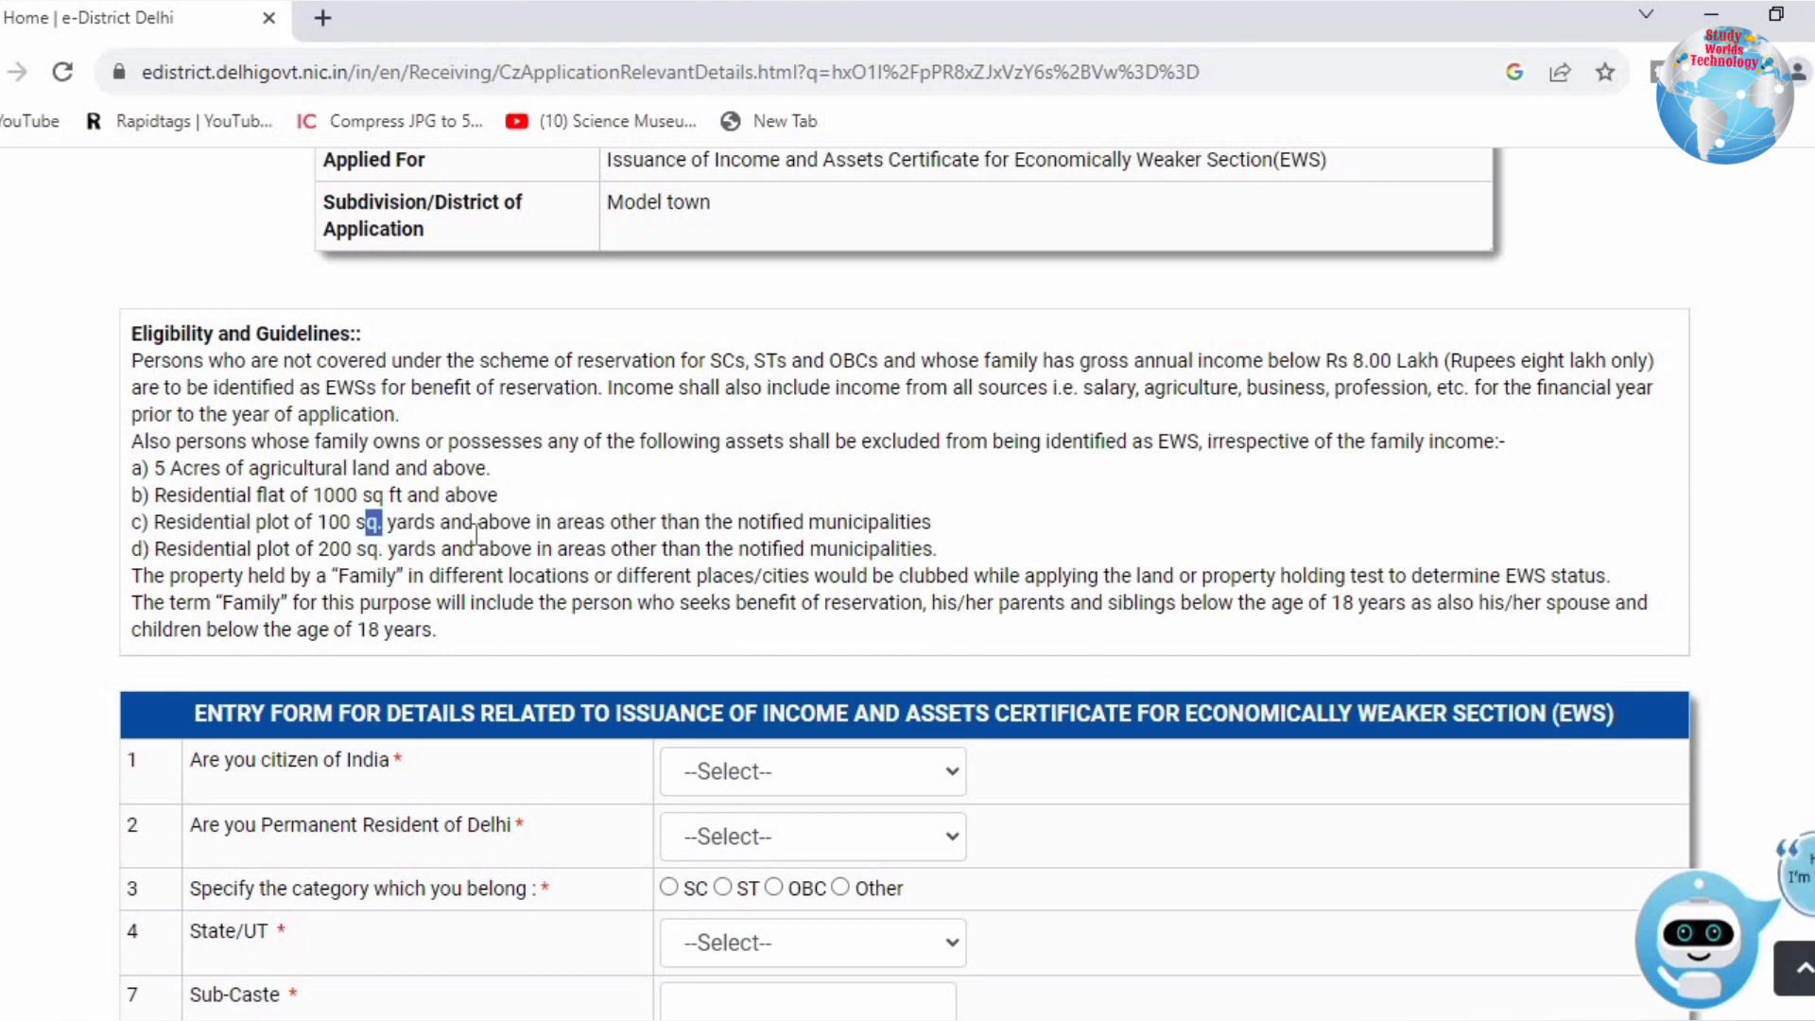
drag(476, 534, 963, 536)
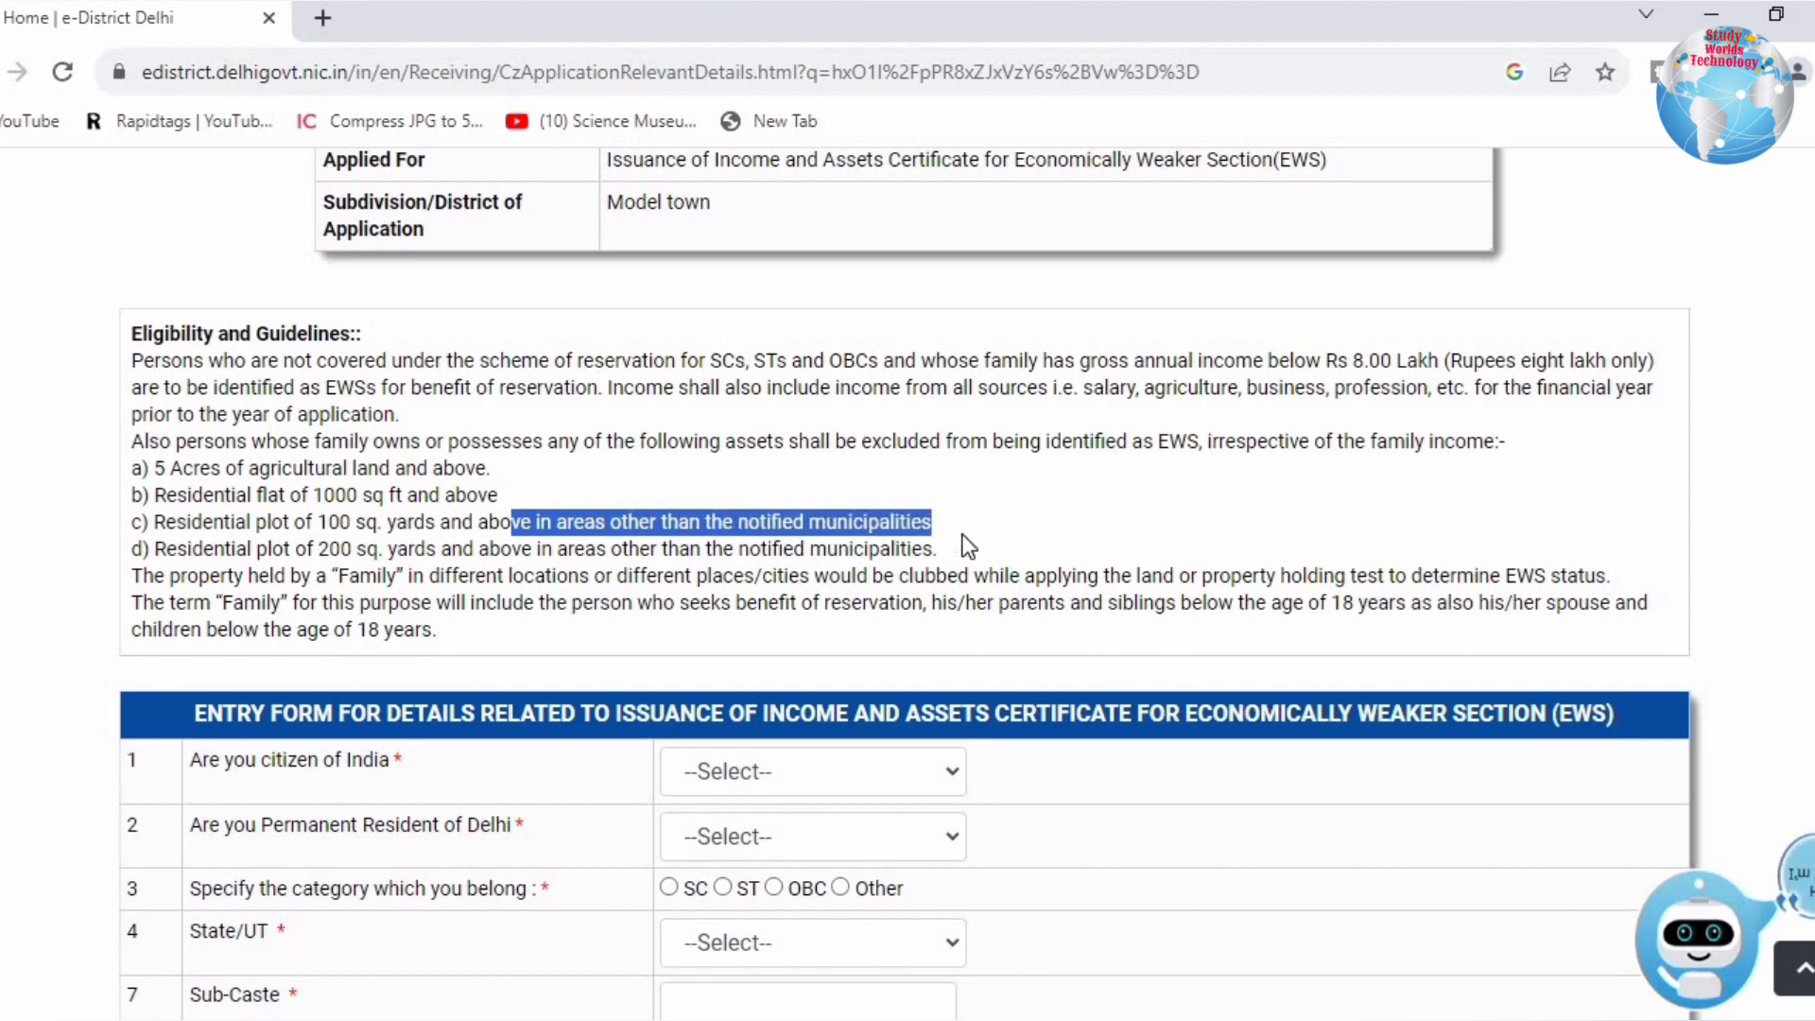
click(964, 536)
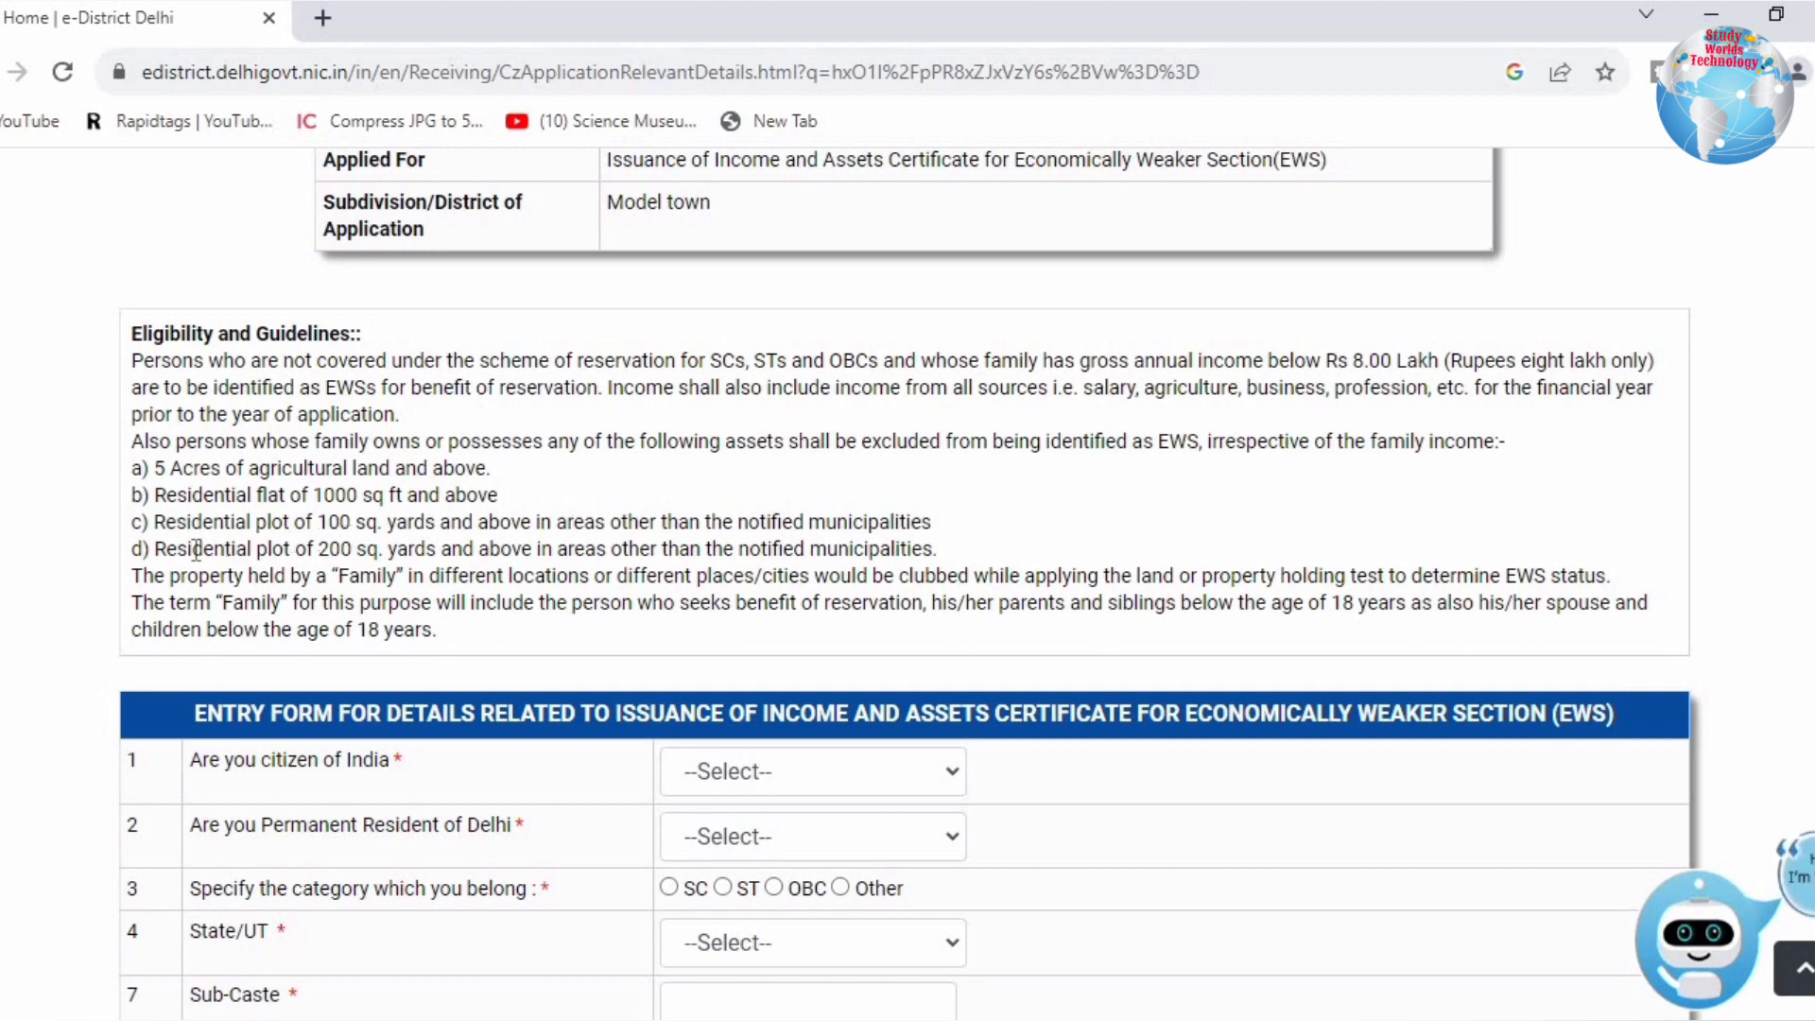
drag(178, 549, 424, 575)
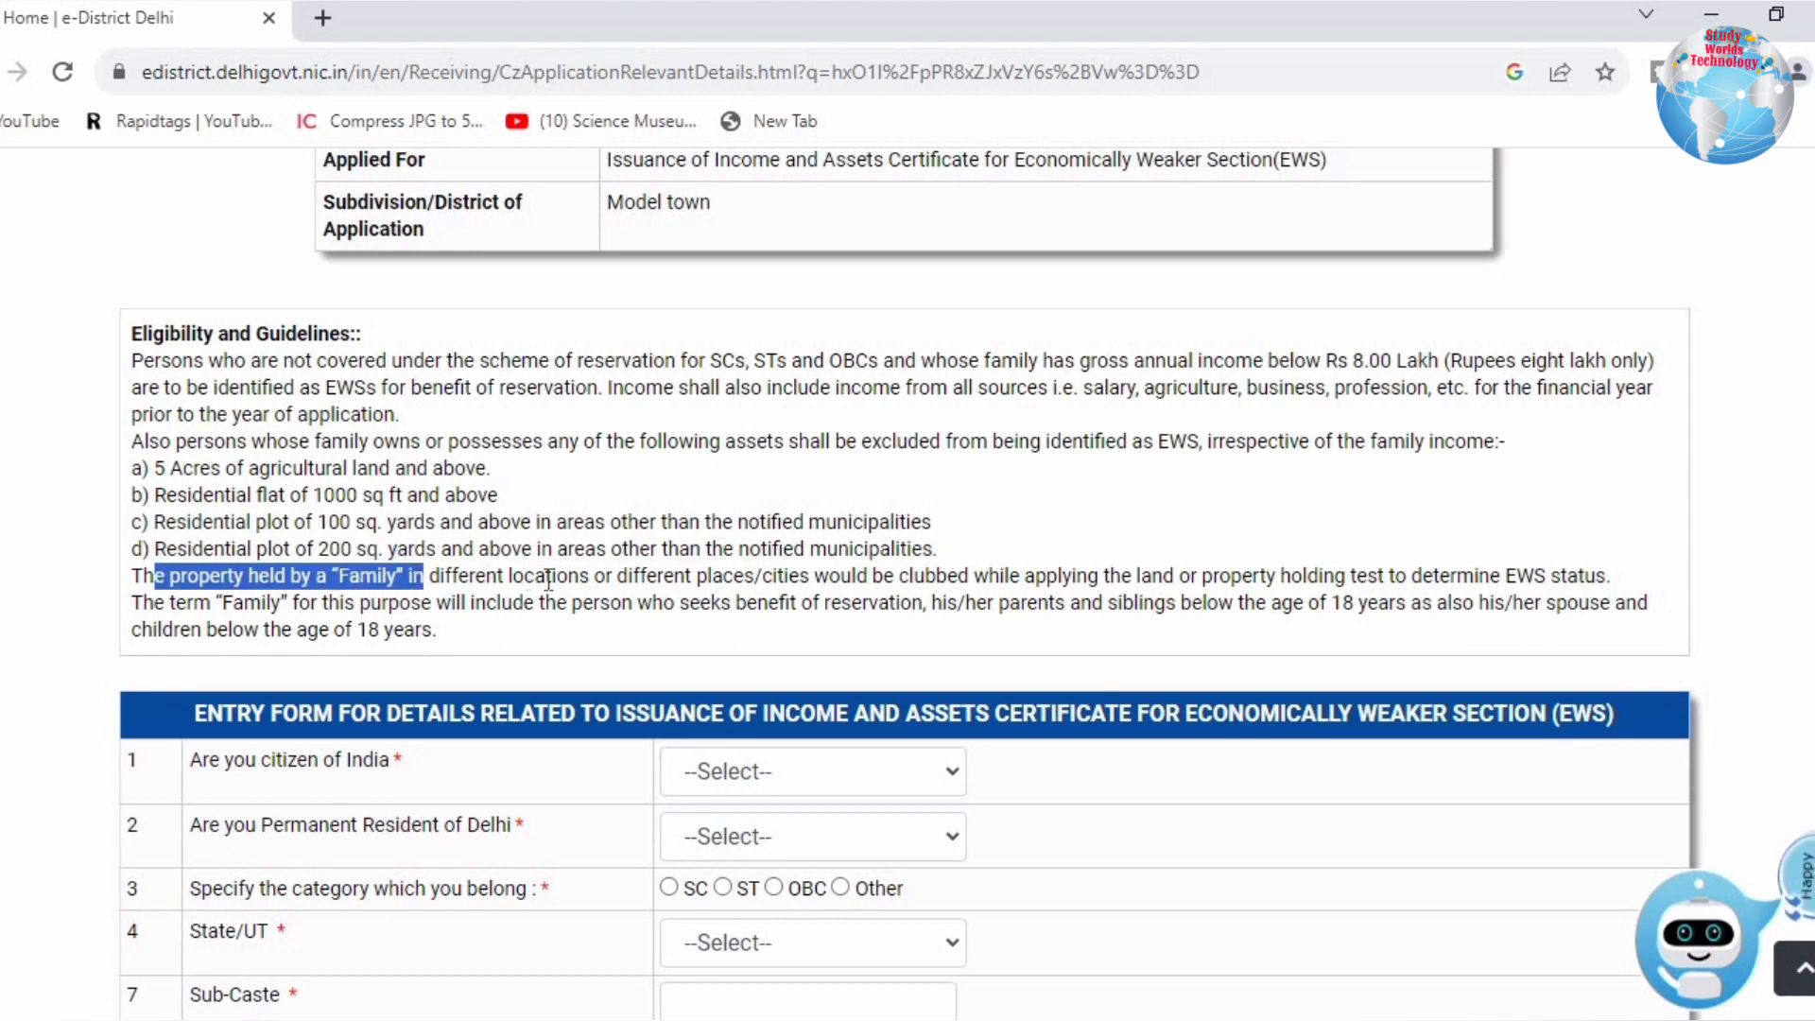
drag(544, 576, 1214, 599)
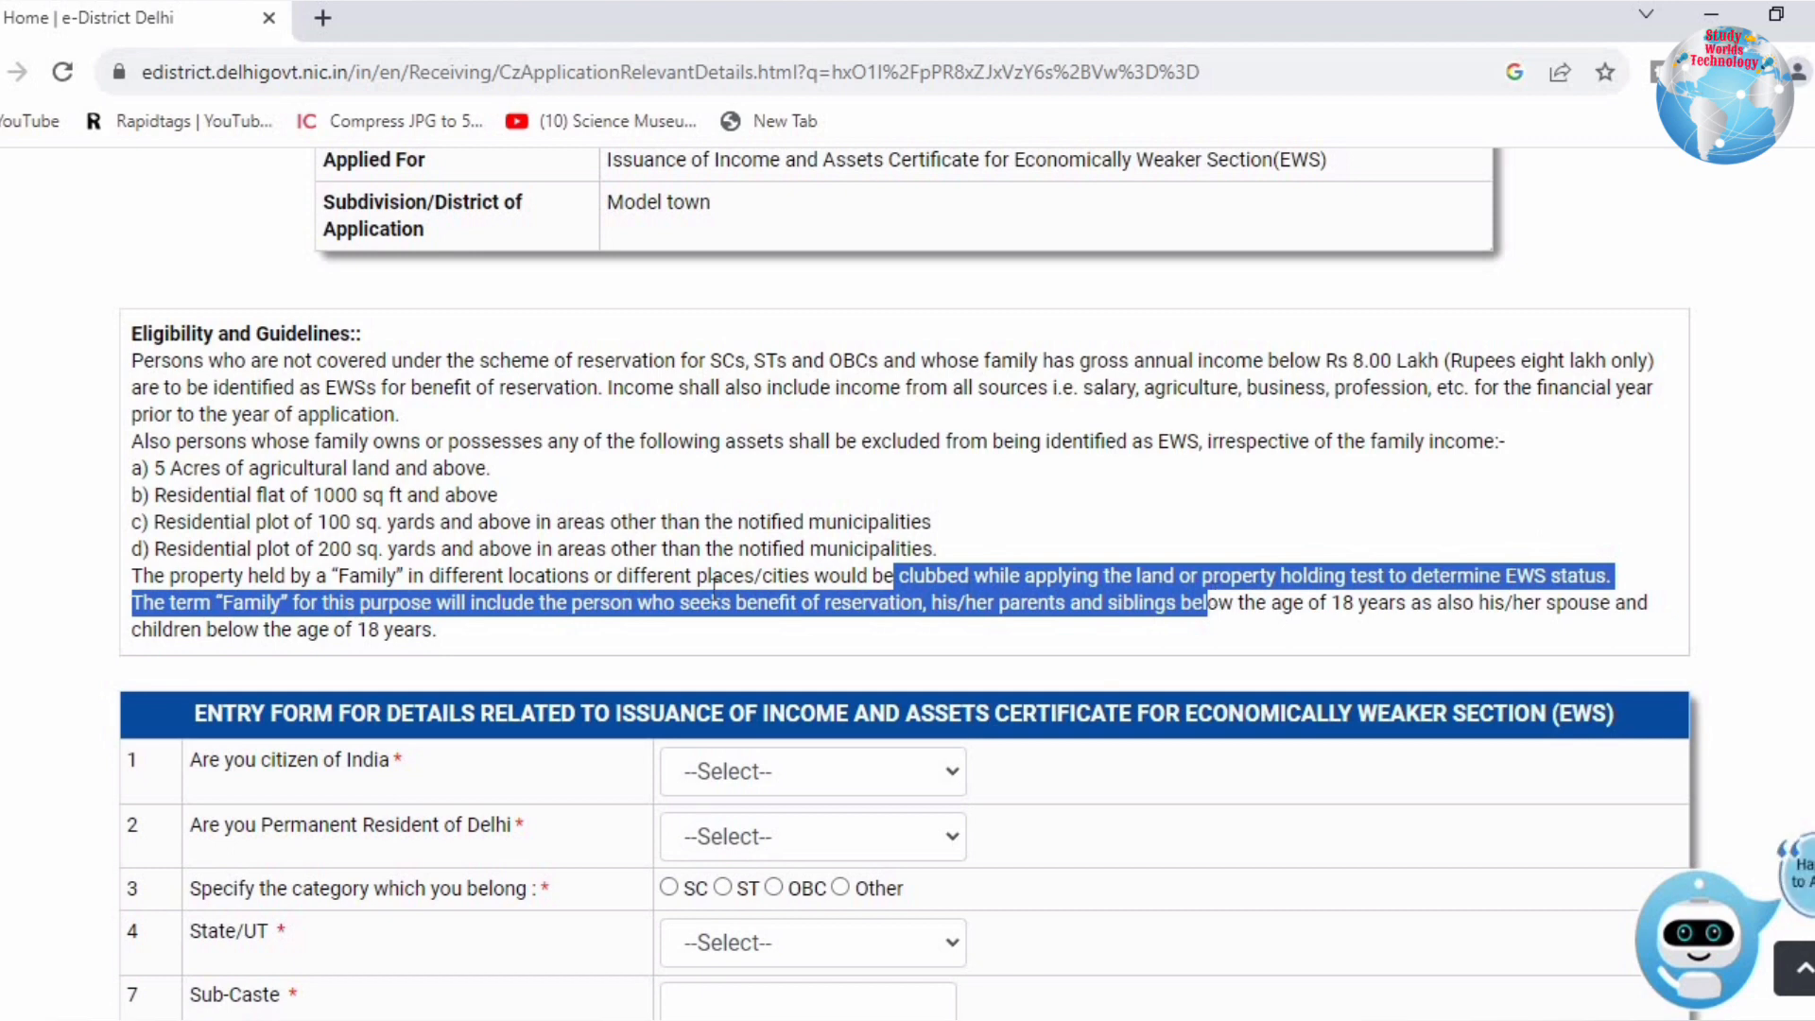
click(353, 624)
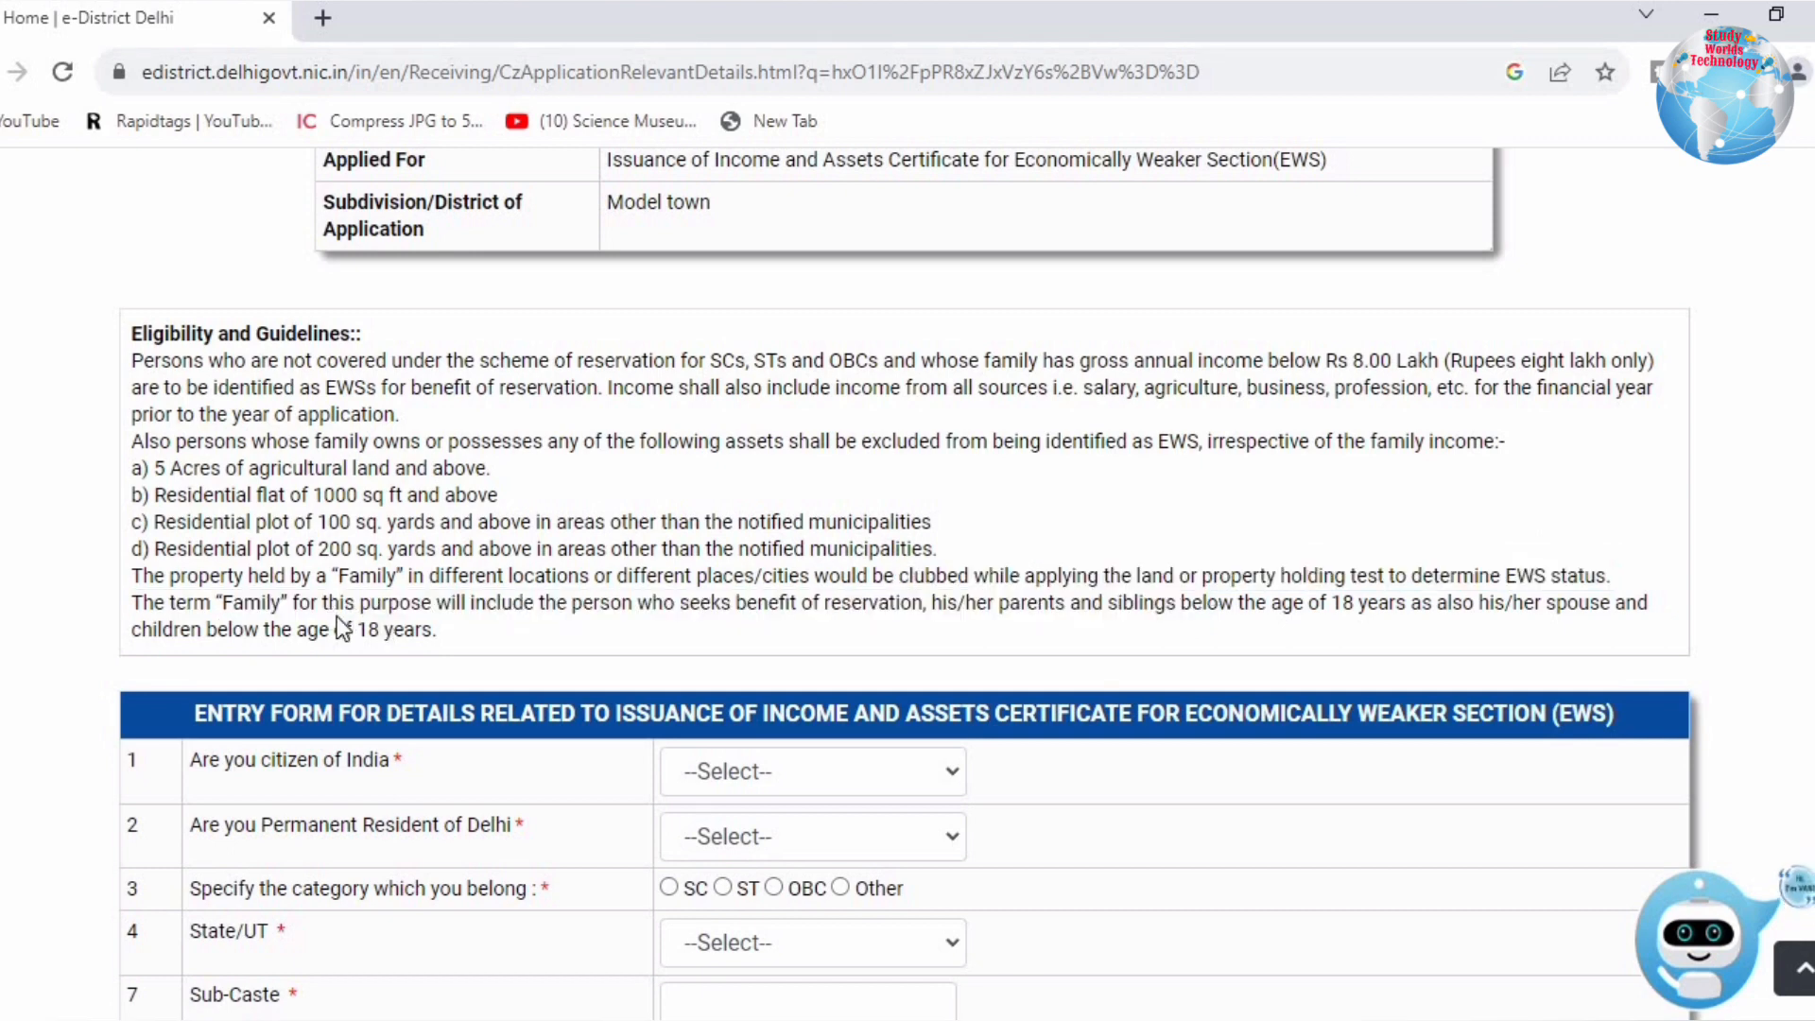
drag(346, 603, 910, 614)
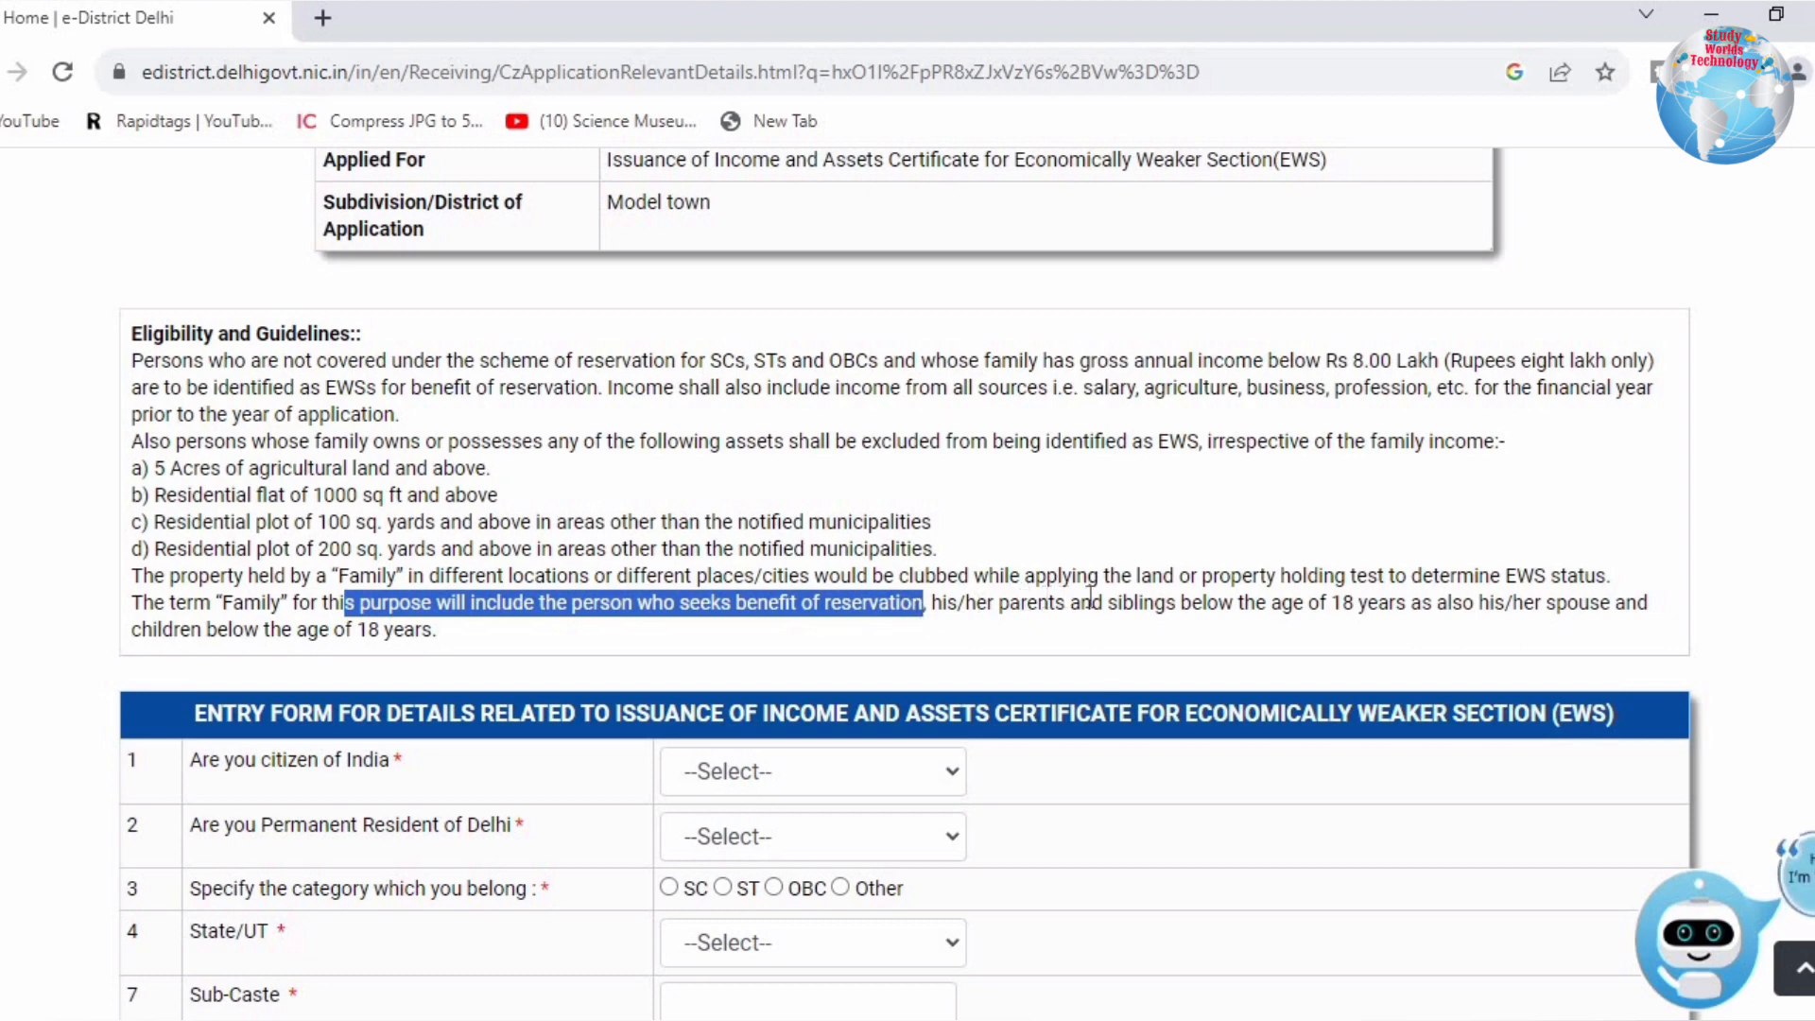
drag(1038, 602, 1368, 617)
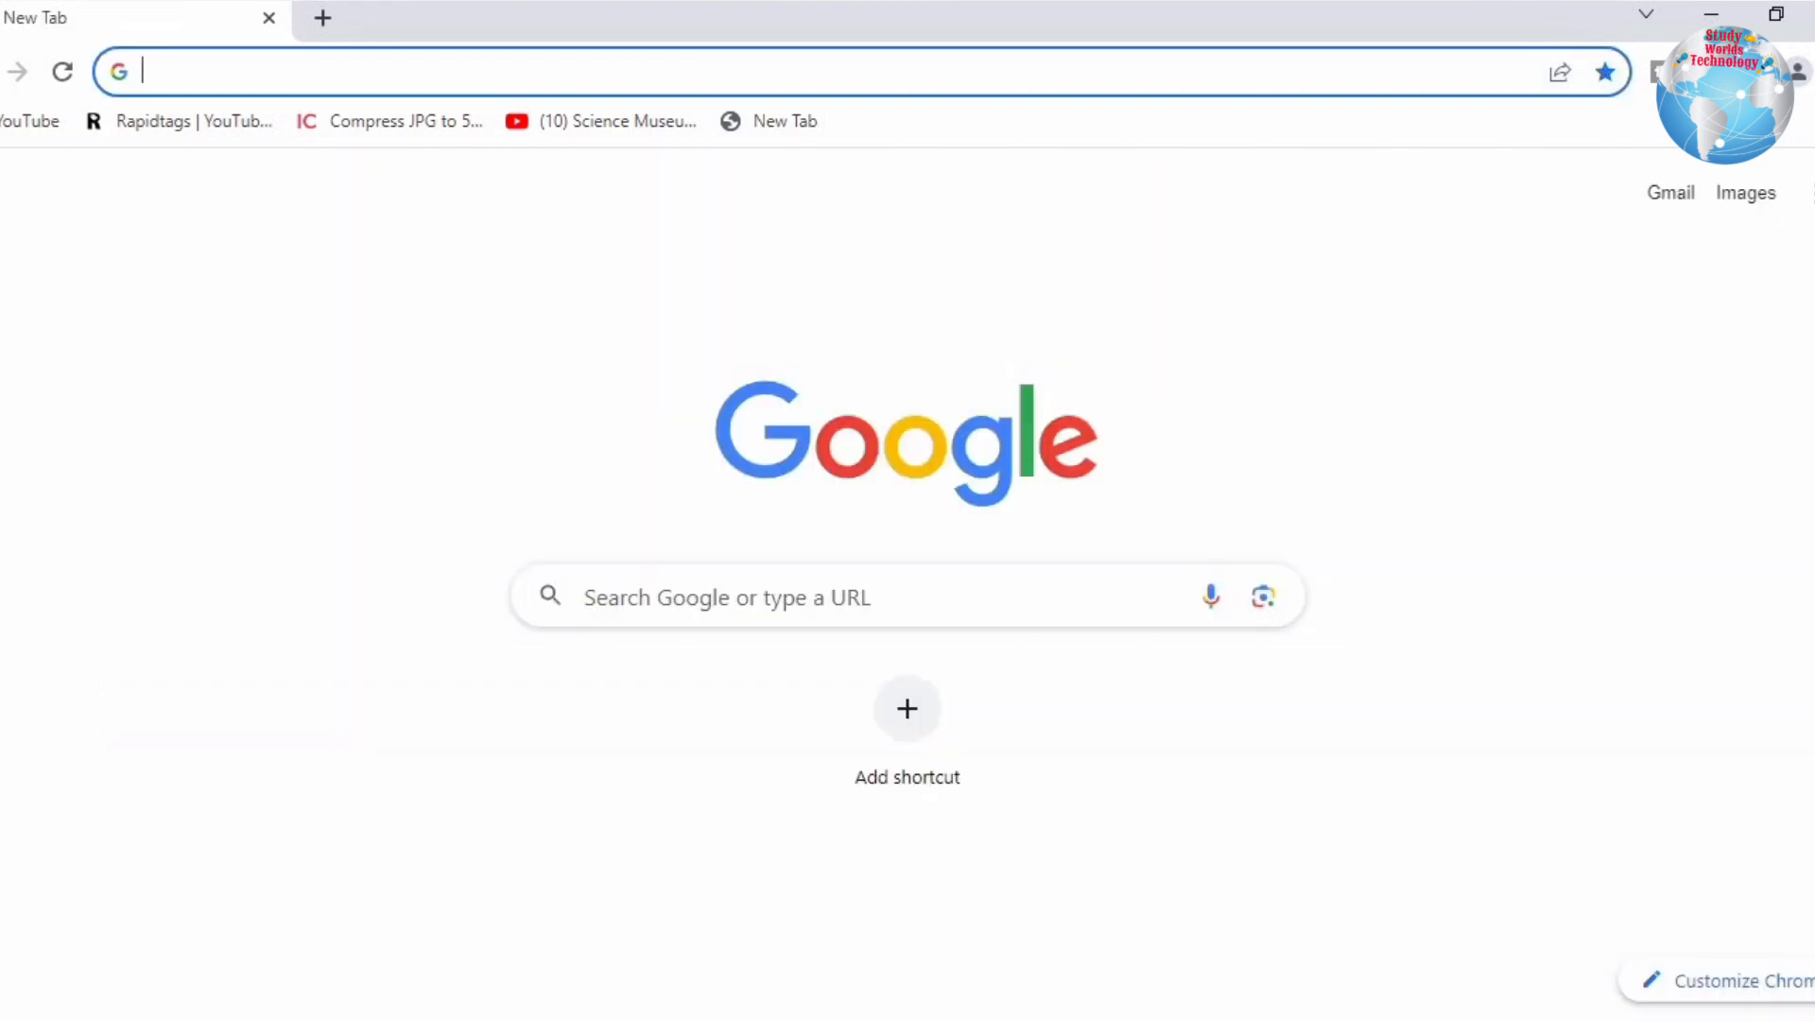
Step: Search Google for 'edistrcit delhi' and open the e-District Delhi: Home result
text(ed)
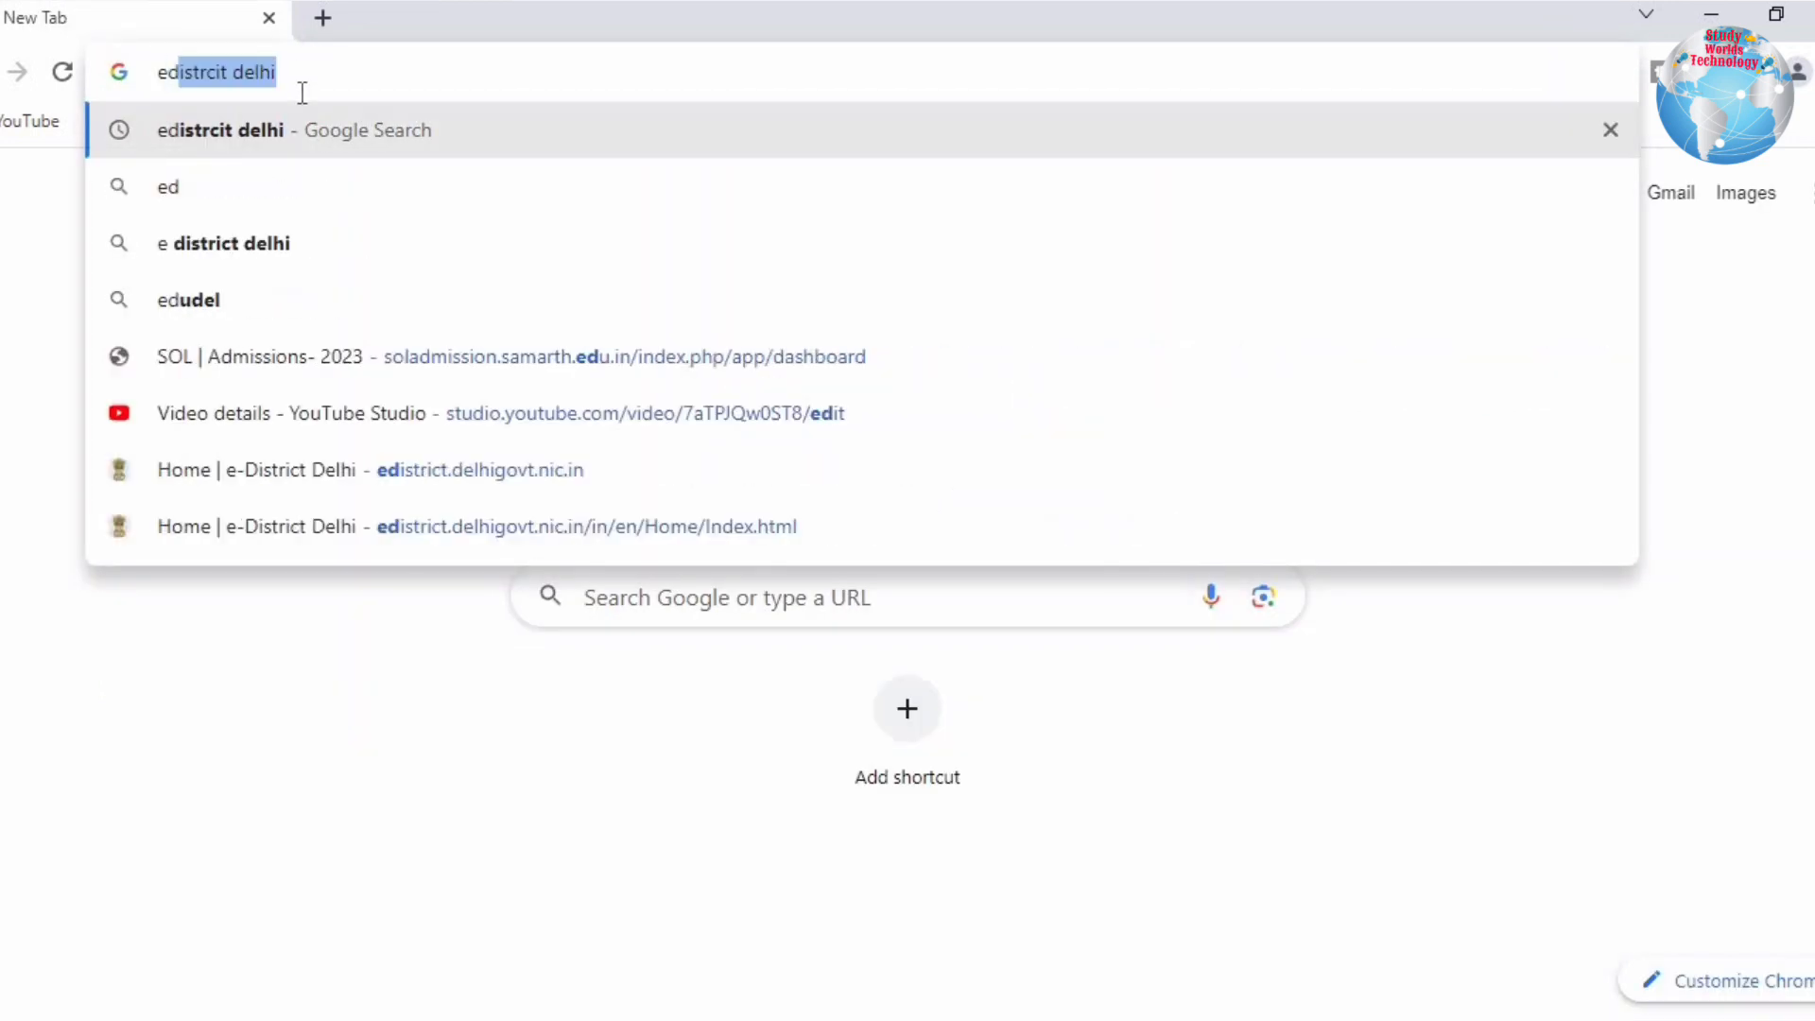
click(292, 134)
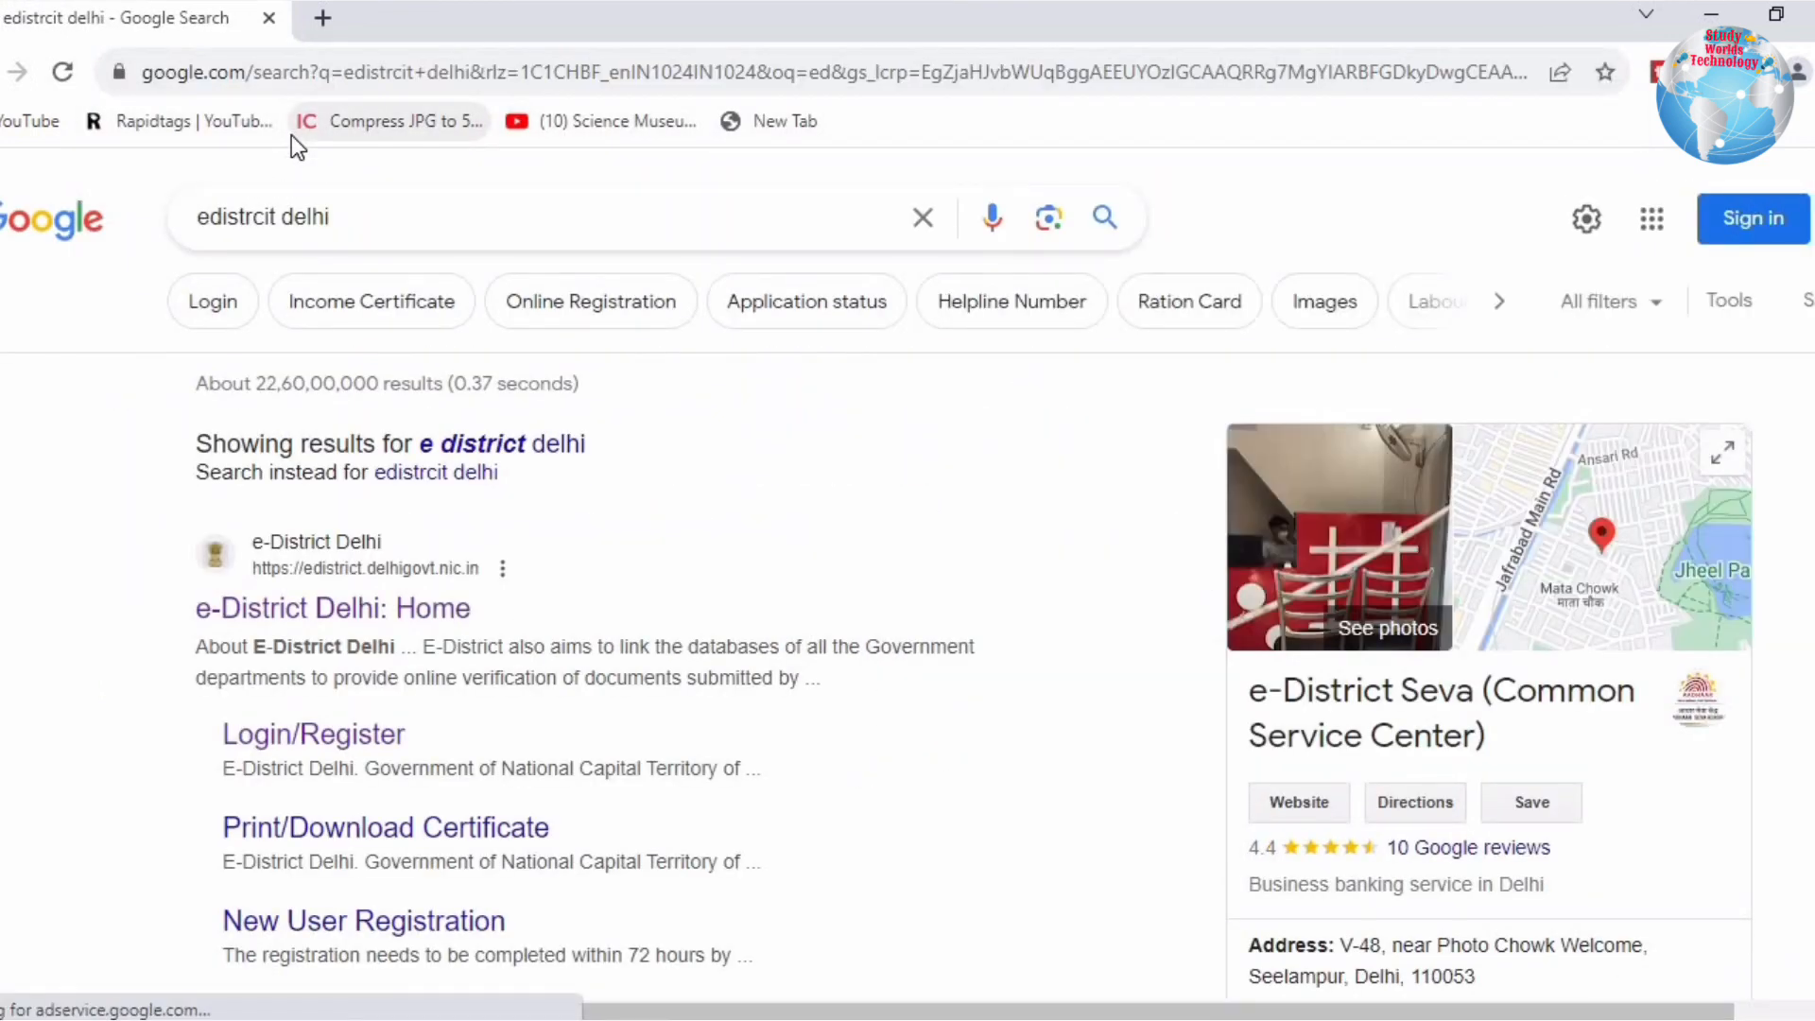
click(312, 607)
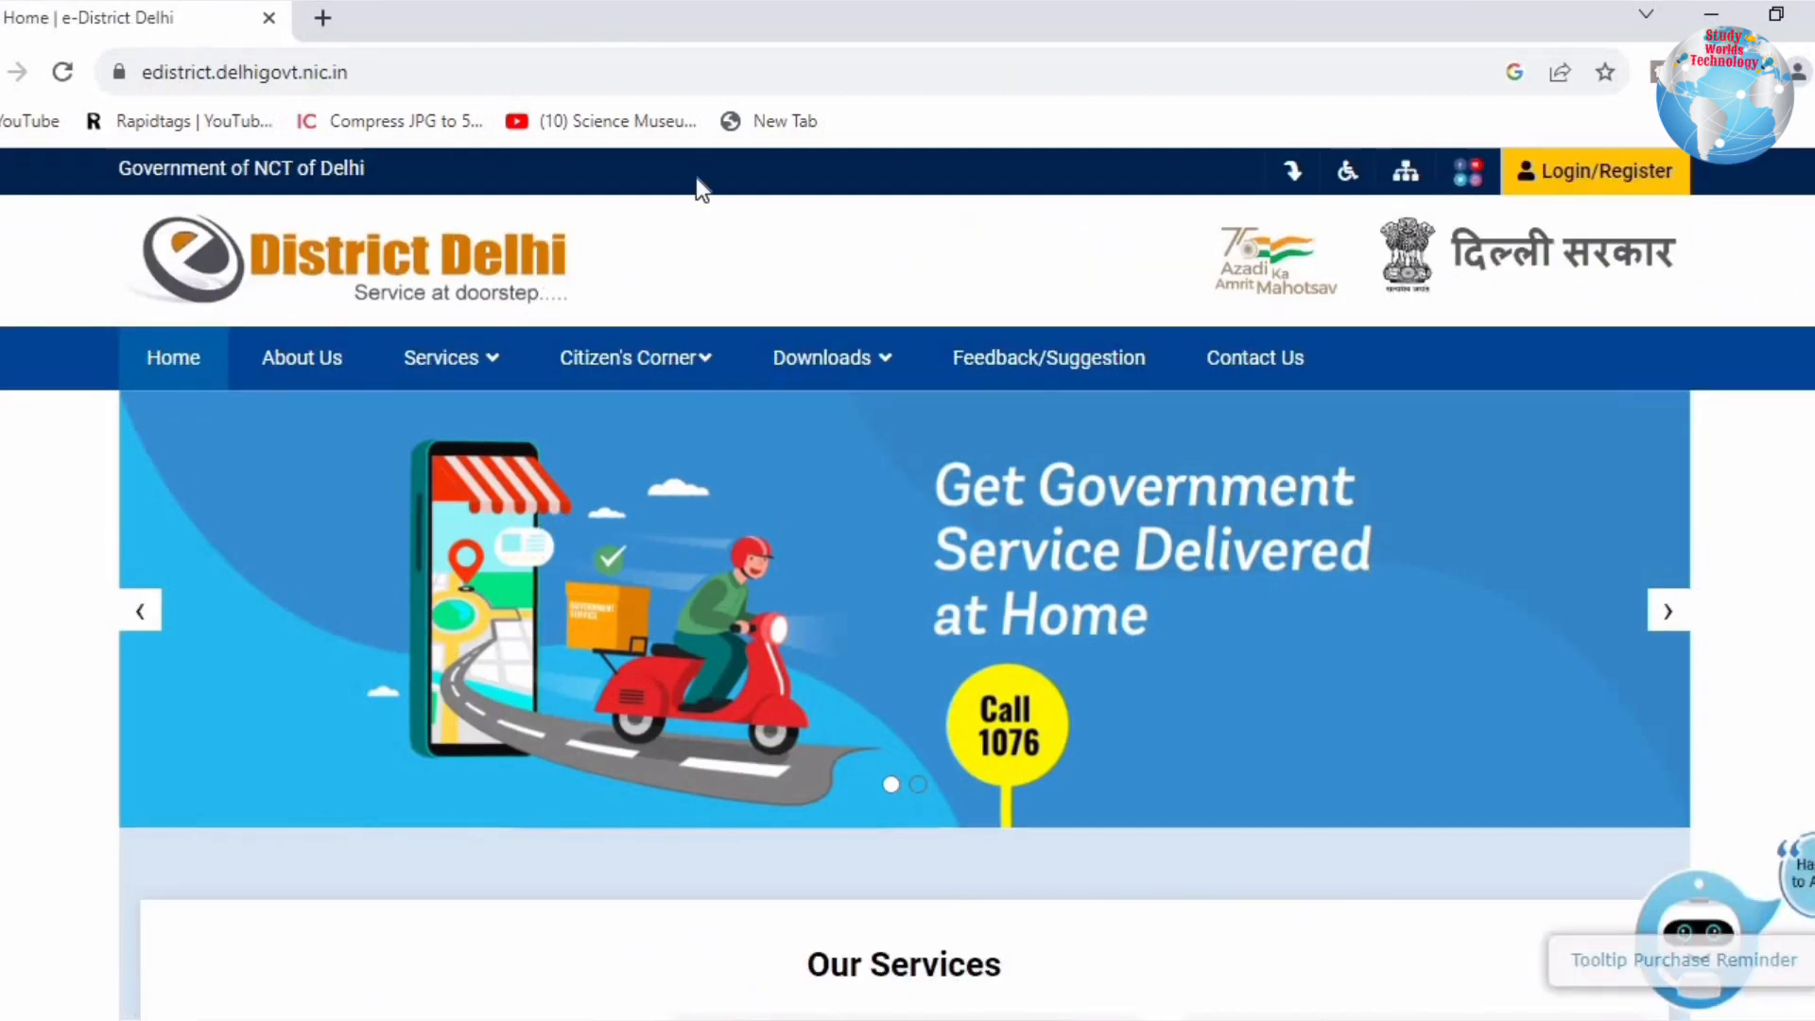
Step: Open the citizen login form from the e-District Delhi home page
scroll(440, 422, down, 5)
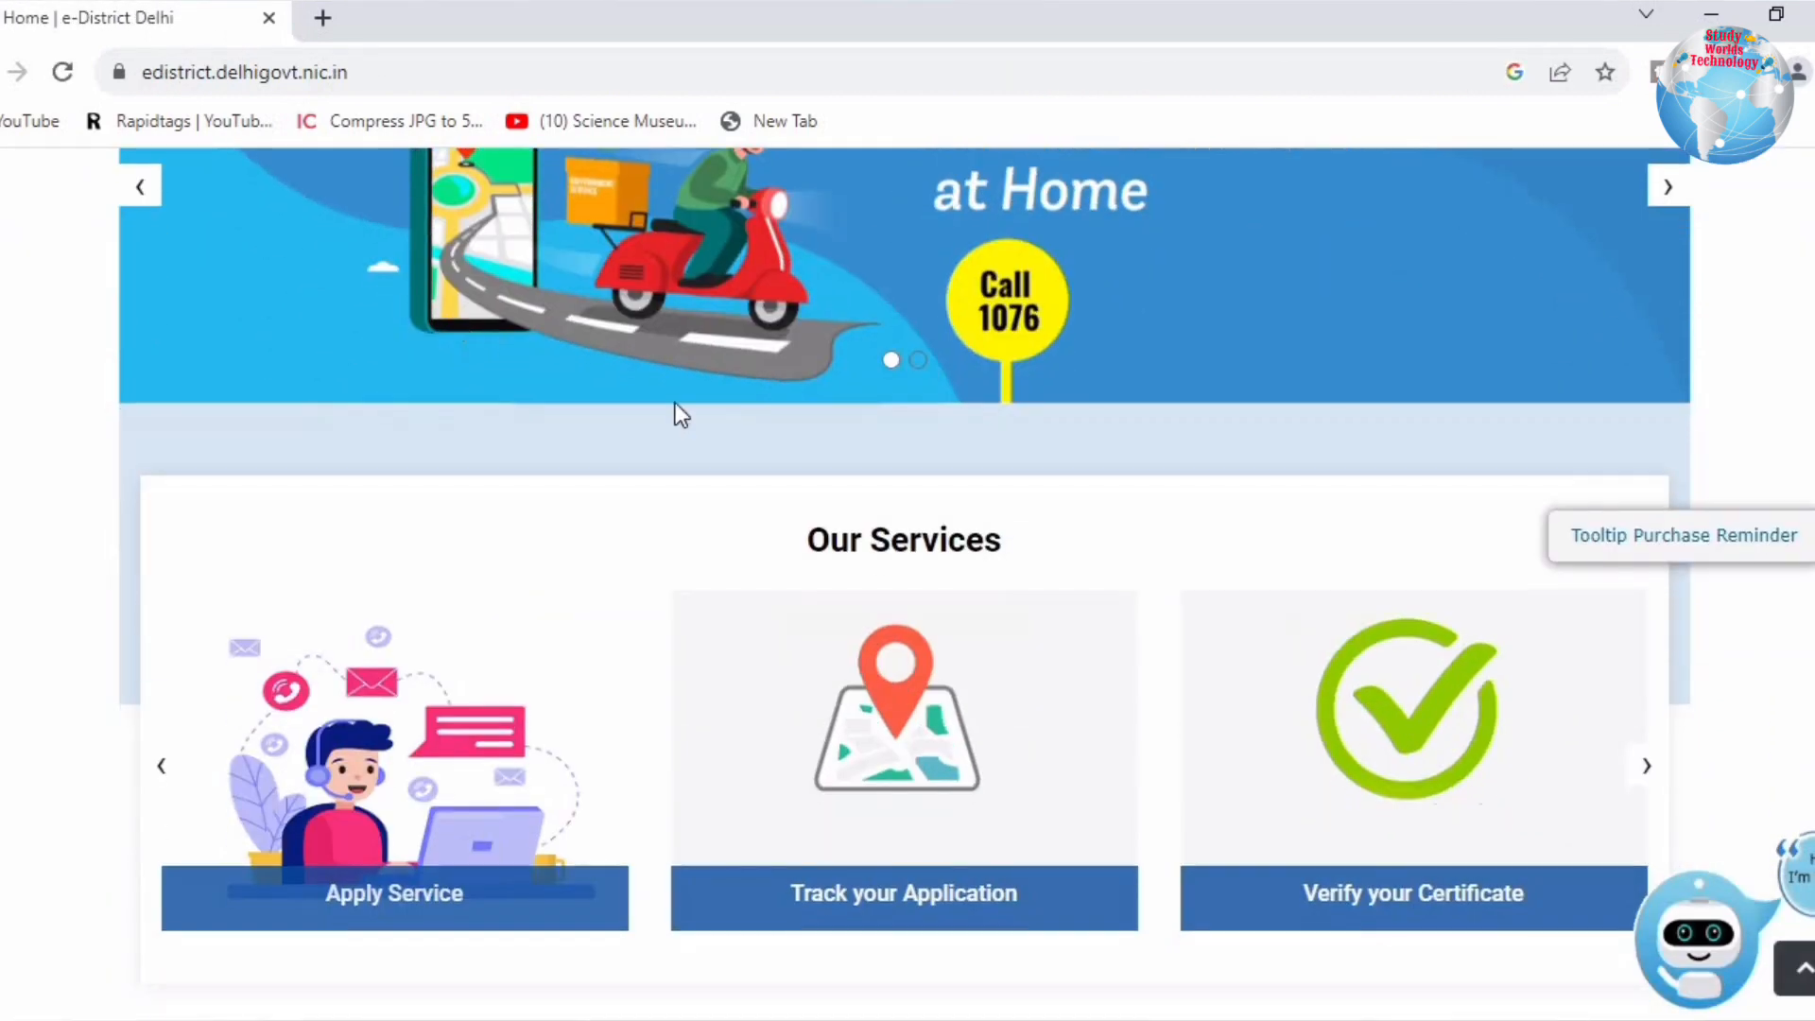
scroll(1201, 719, up, 5)
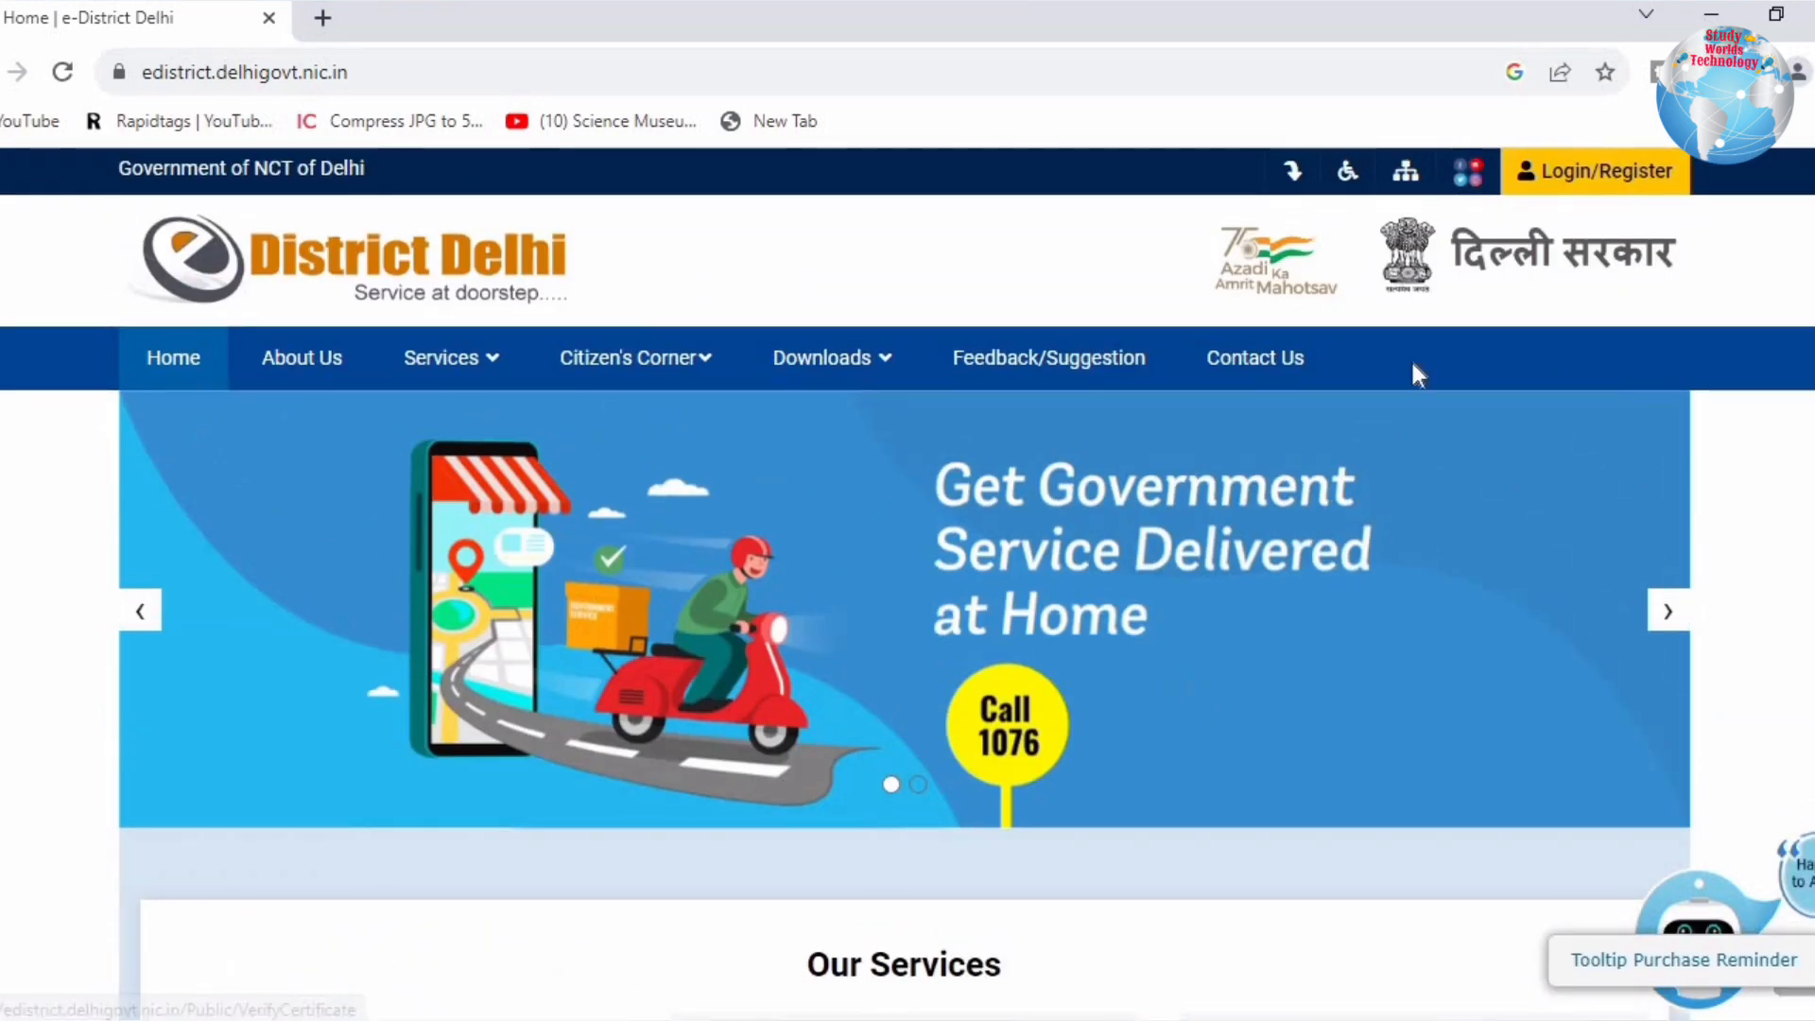
click(1570, 183)
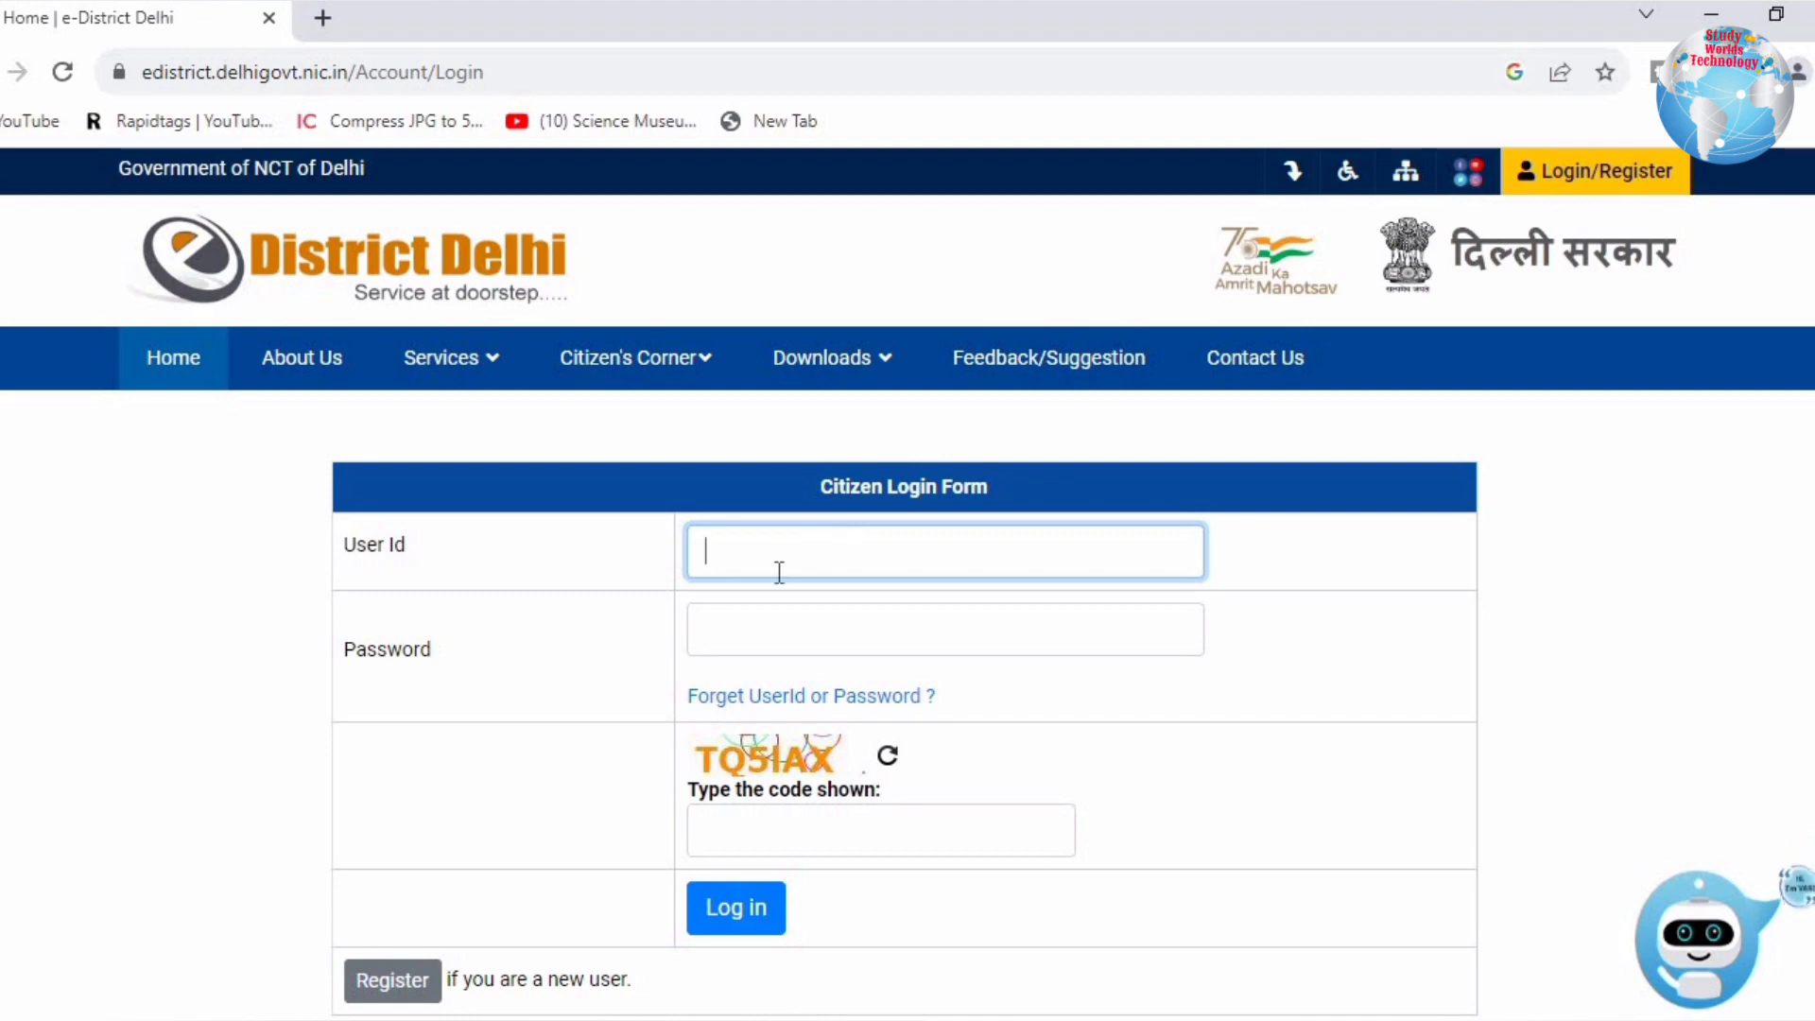
click(538, 529)
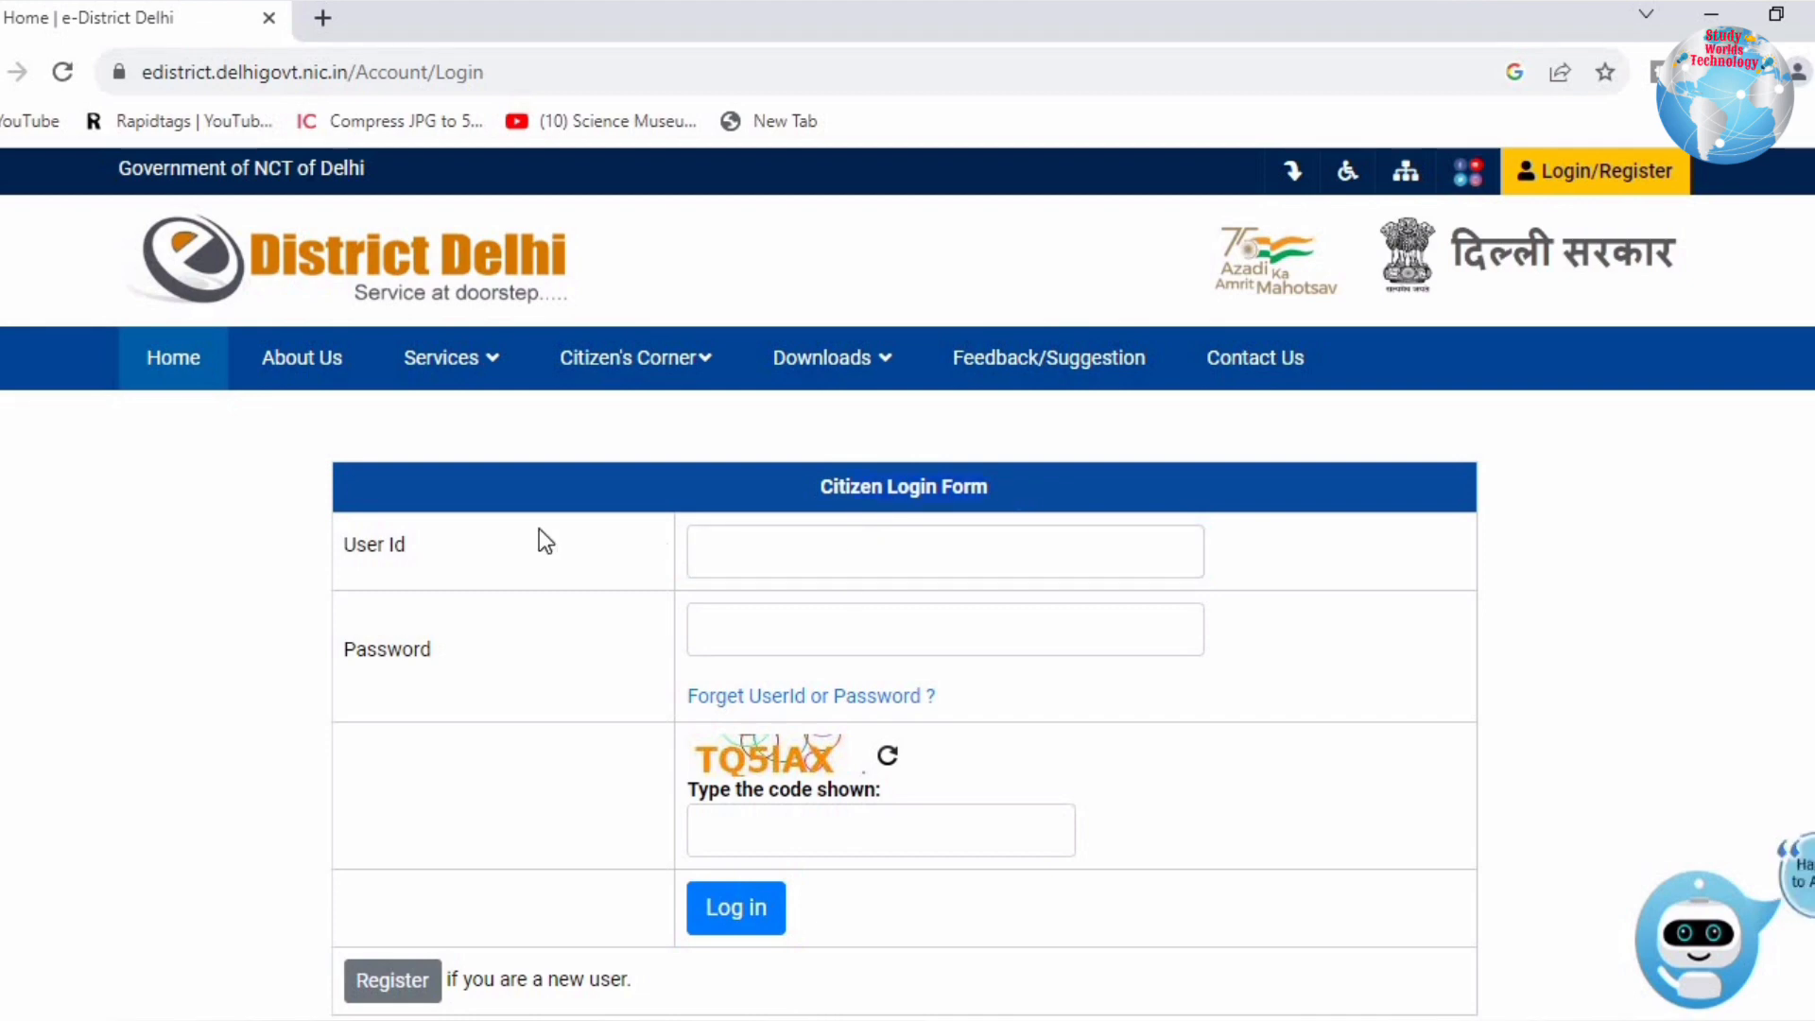
click(762, 563)
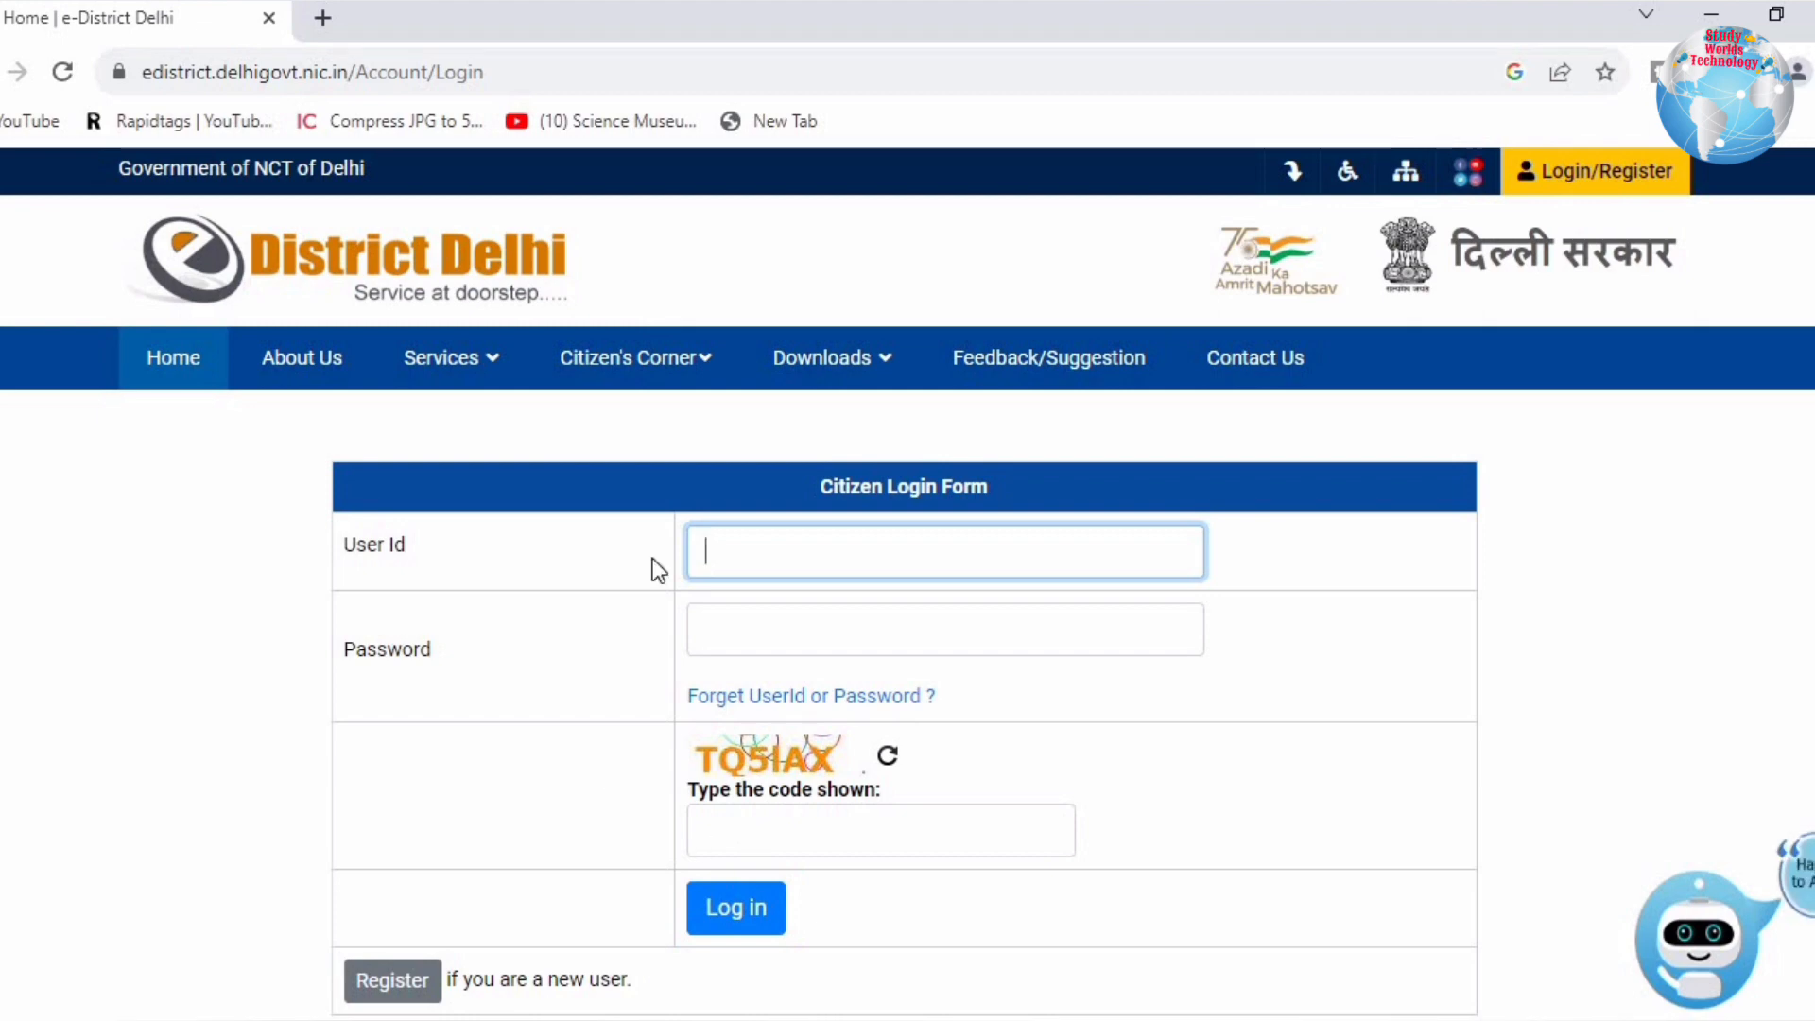
Step: Open the Citizen Registration Form and select Aadhaar Card as the document type
click(390, 982)
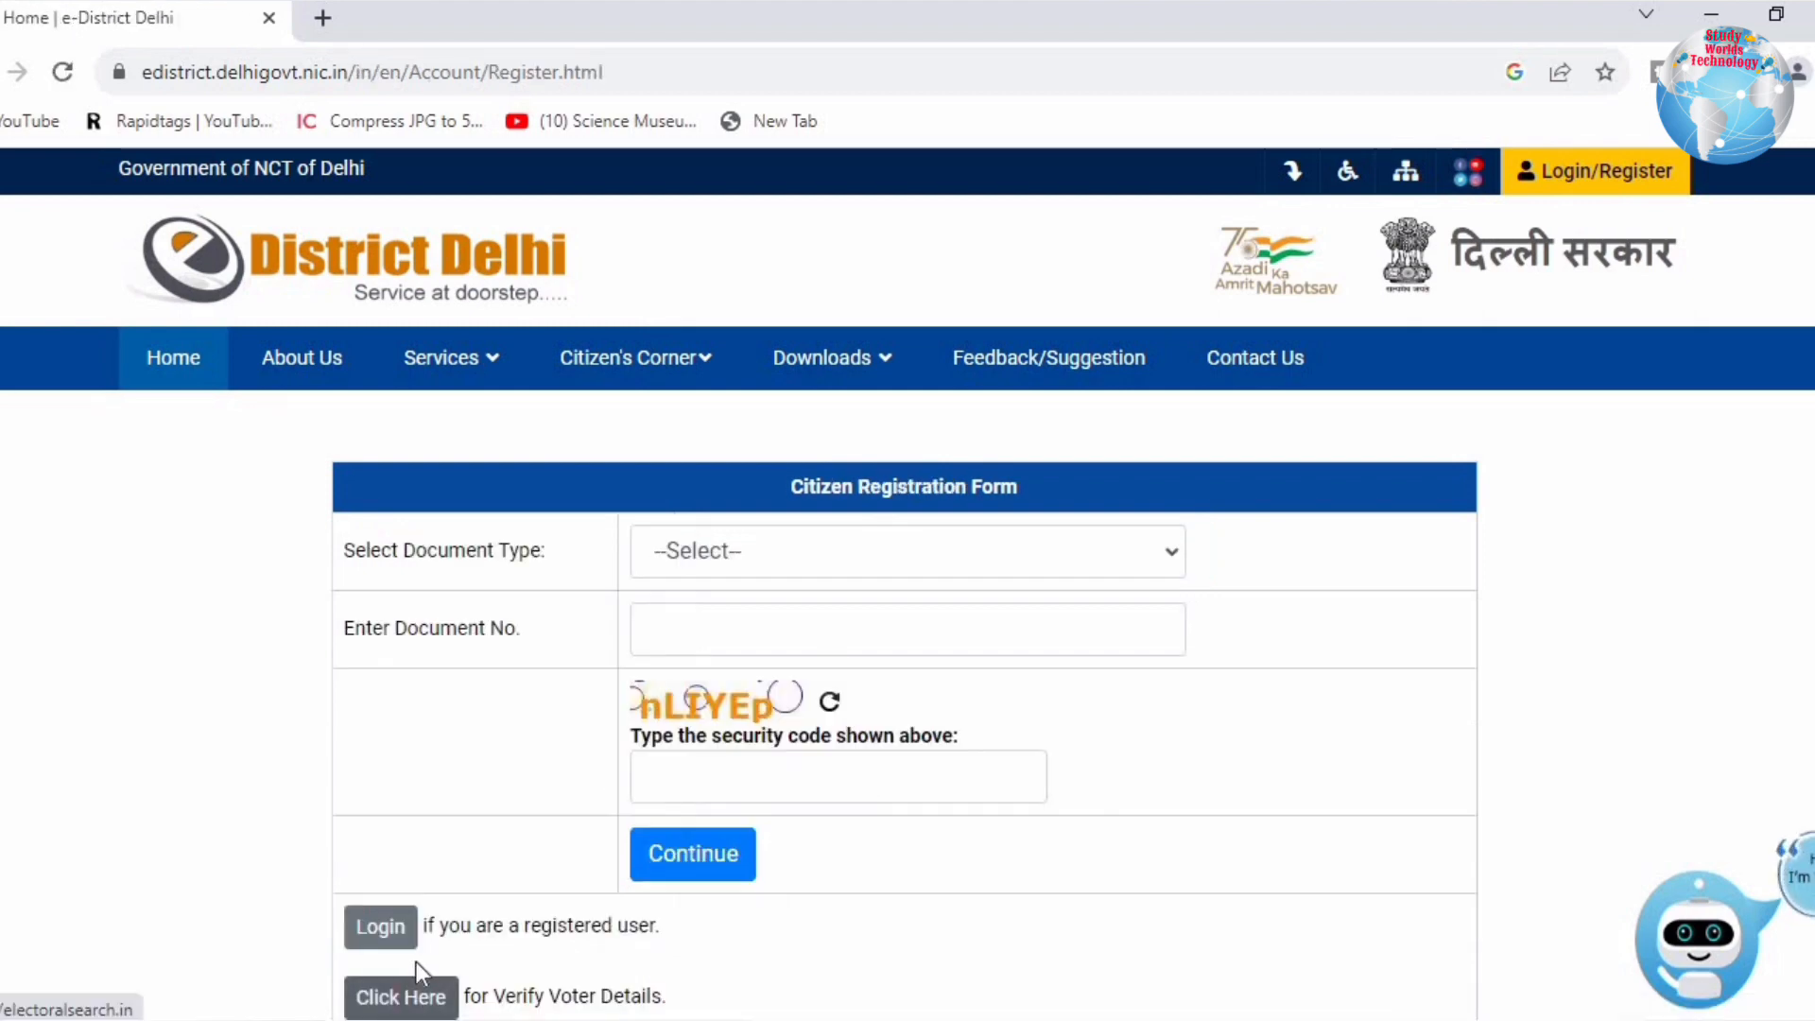
scroll(903, 801, down, 3)
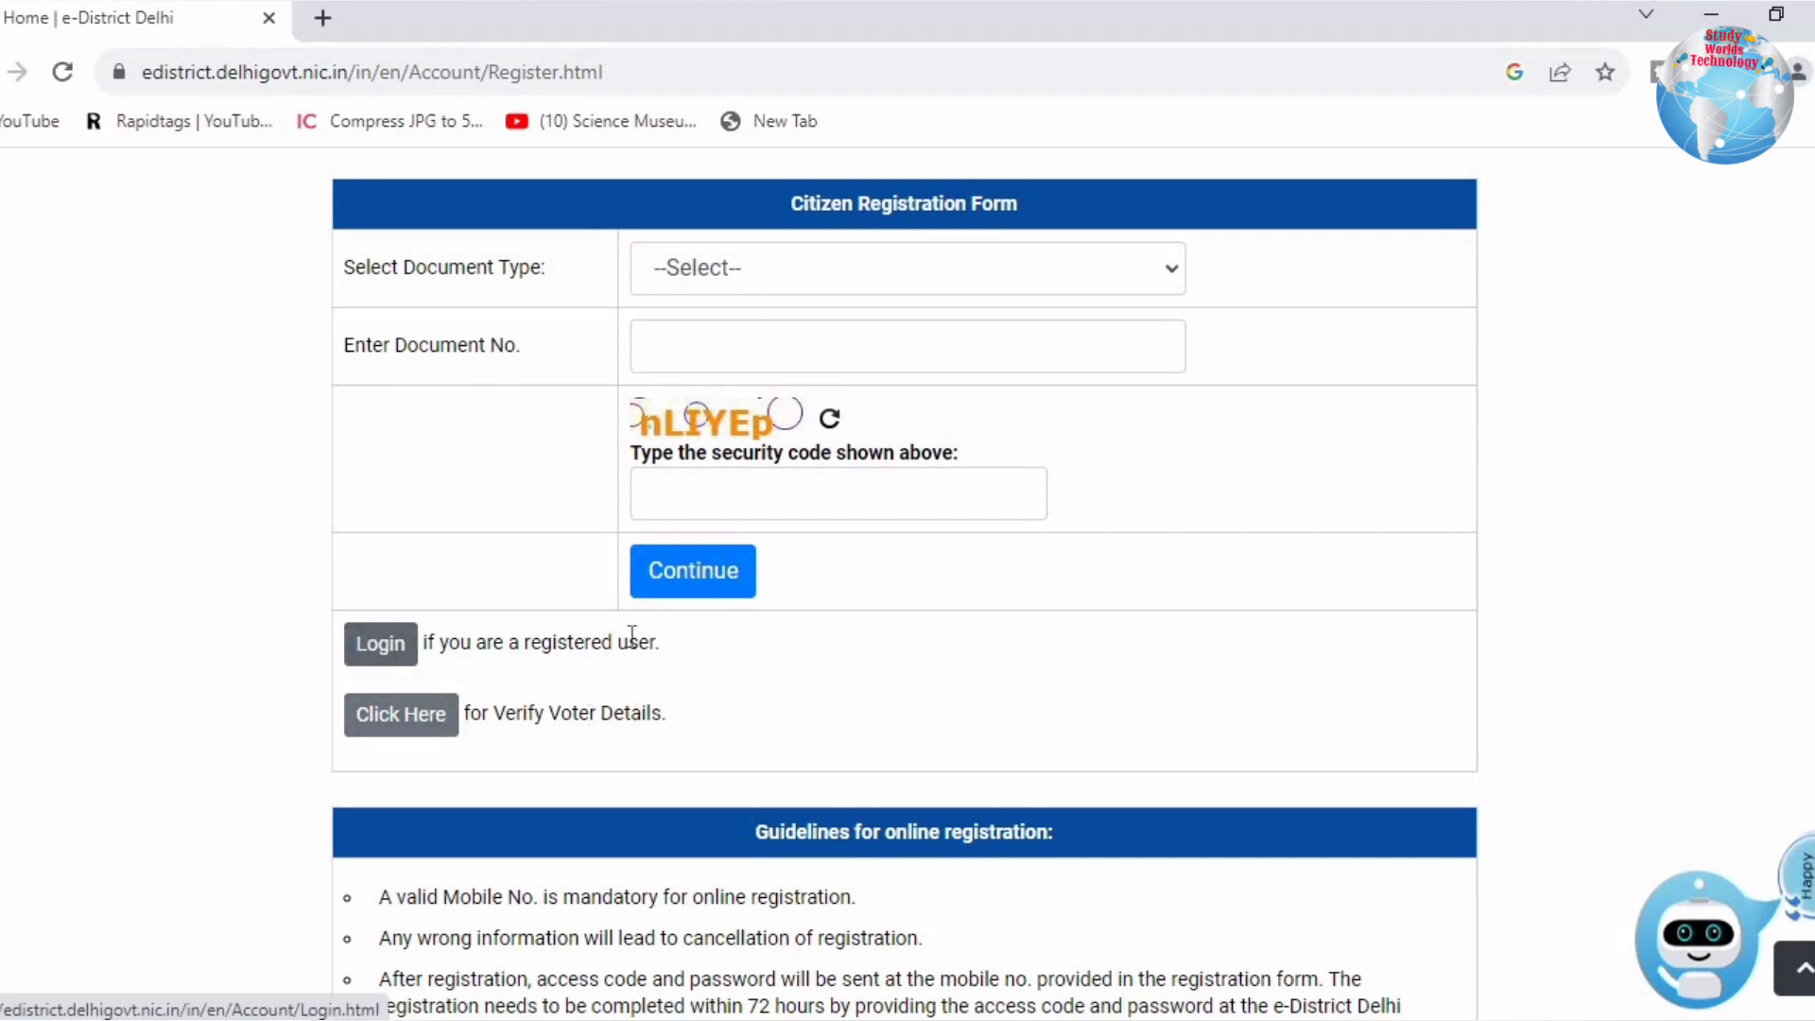
click(378, 656)
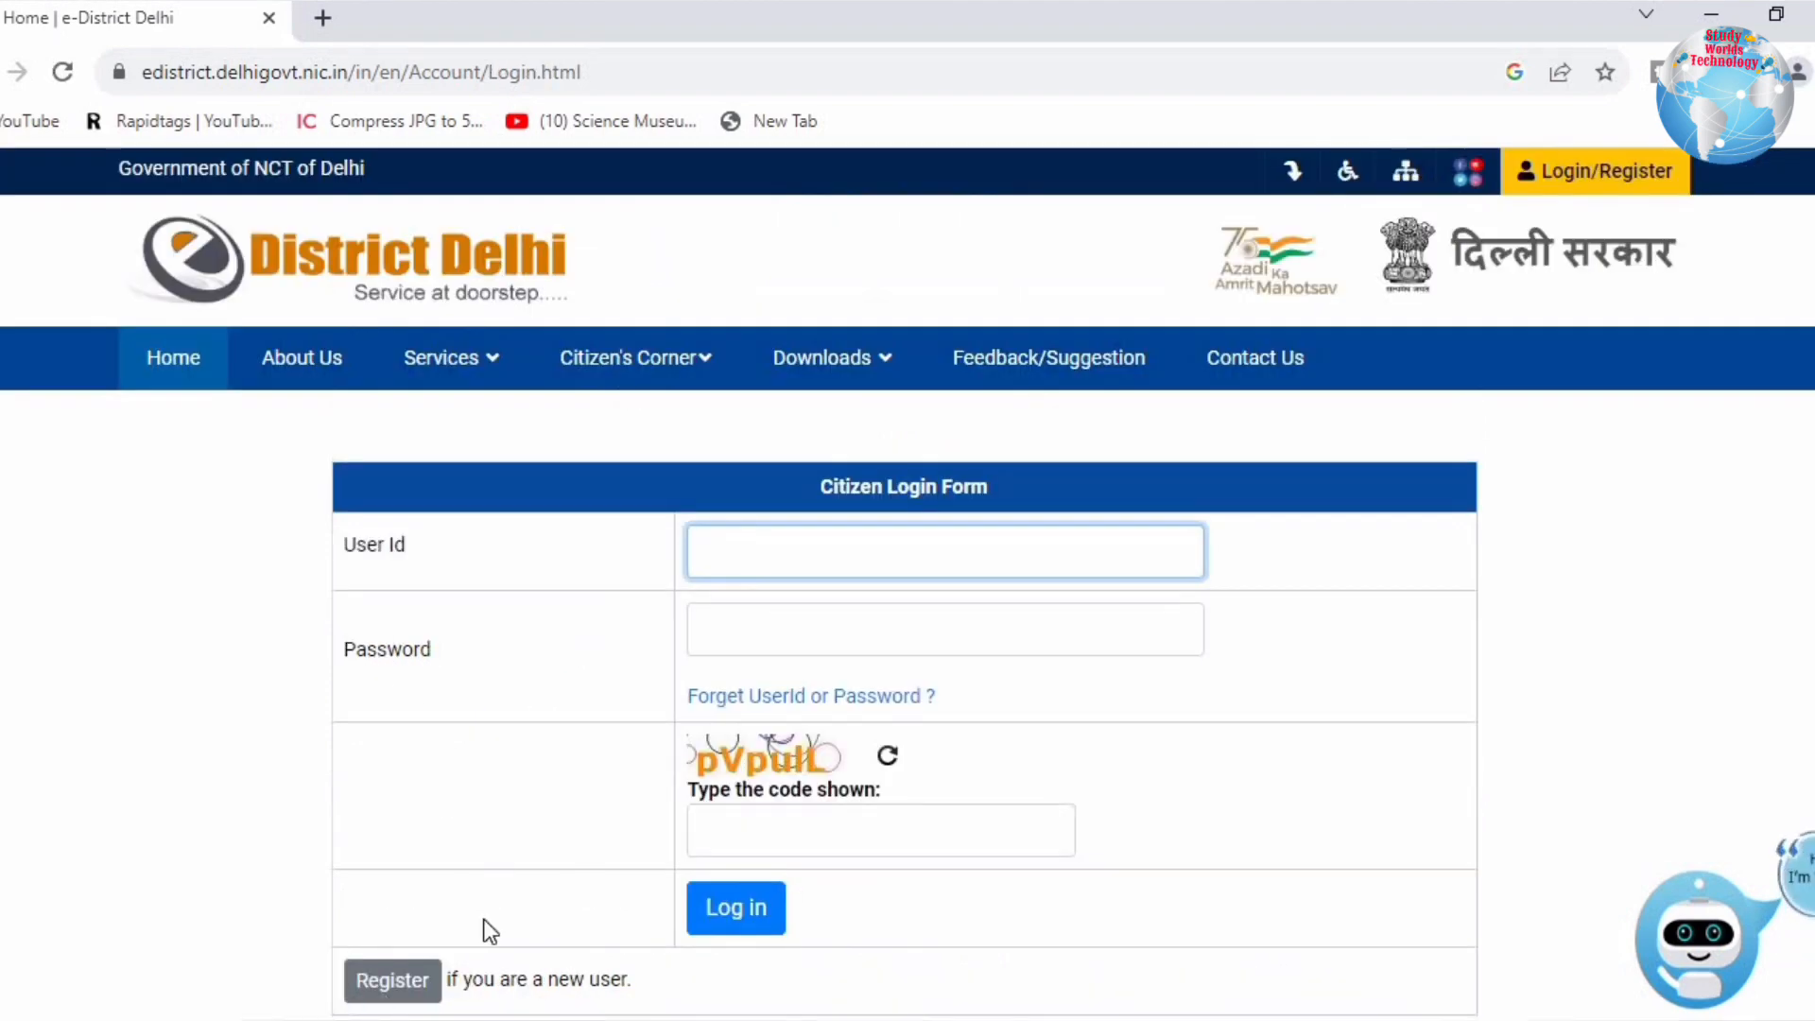
click(392, 980)
click(715, 558)
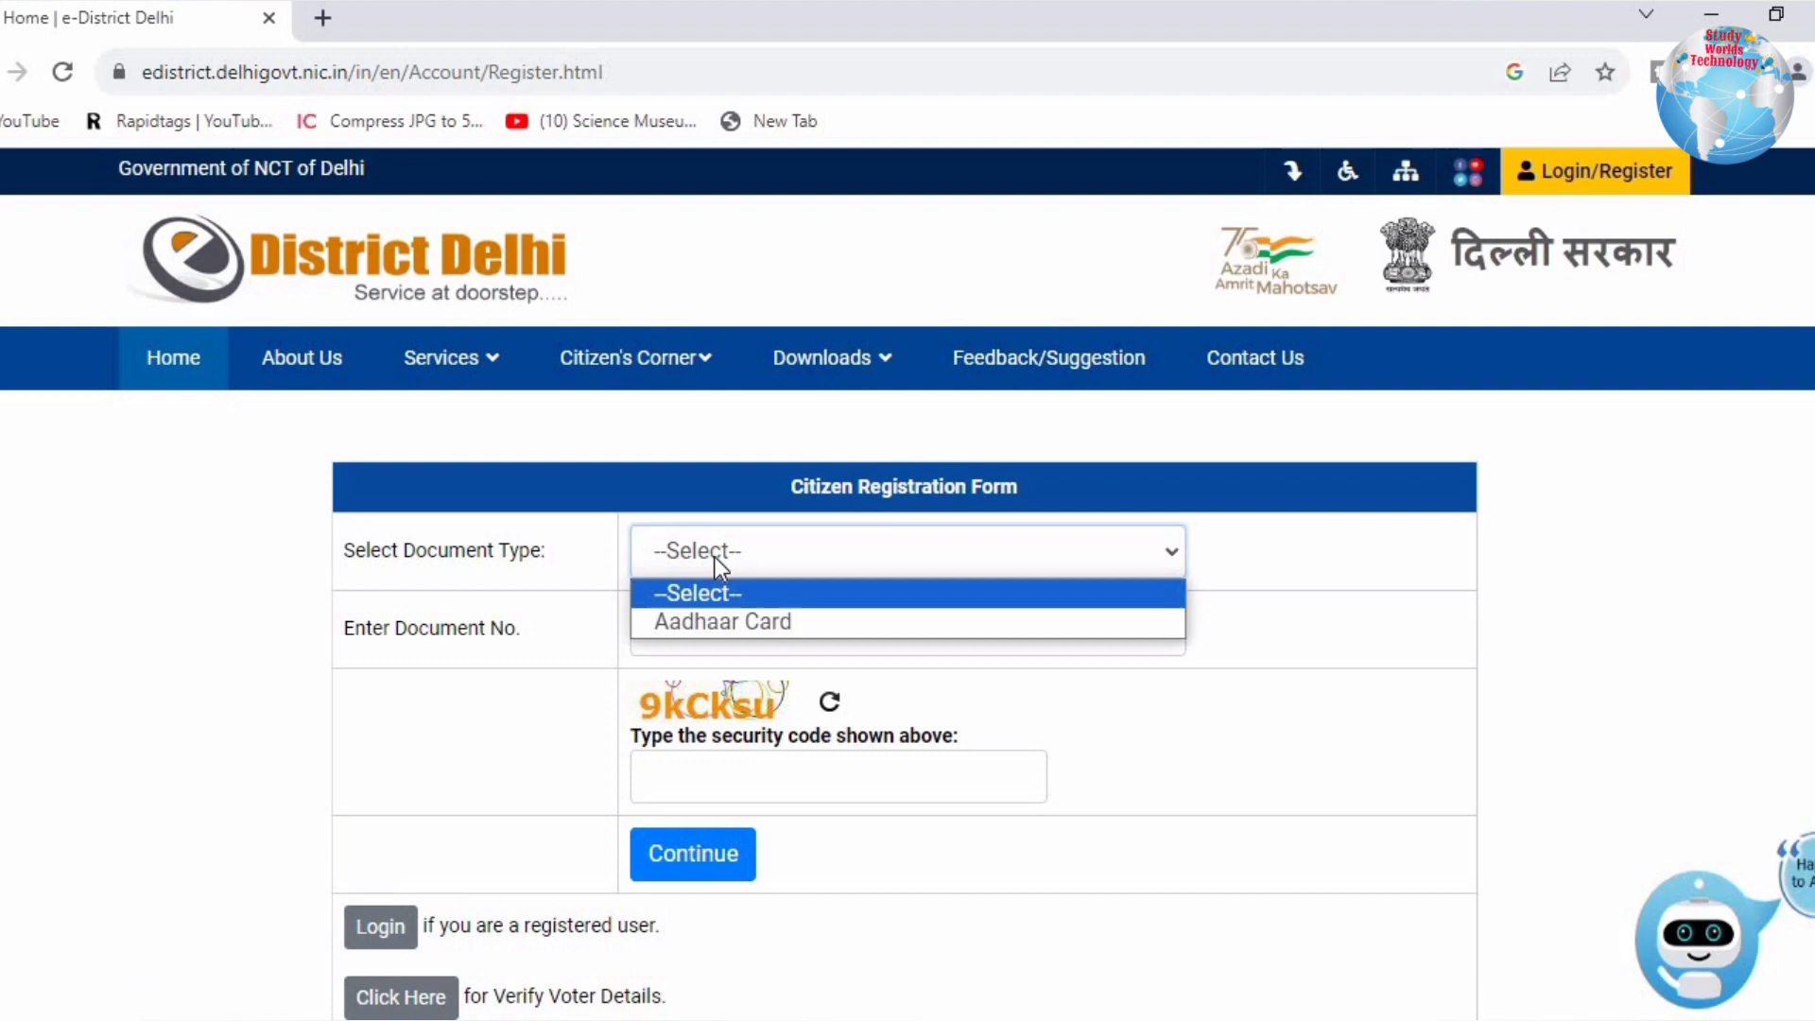
click(700, 622)
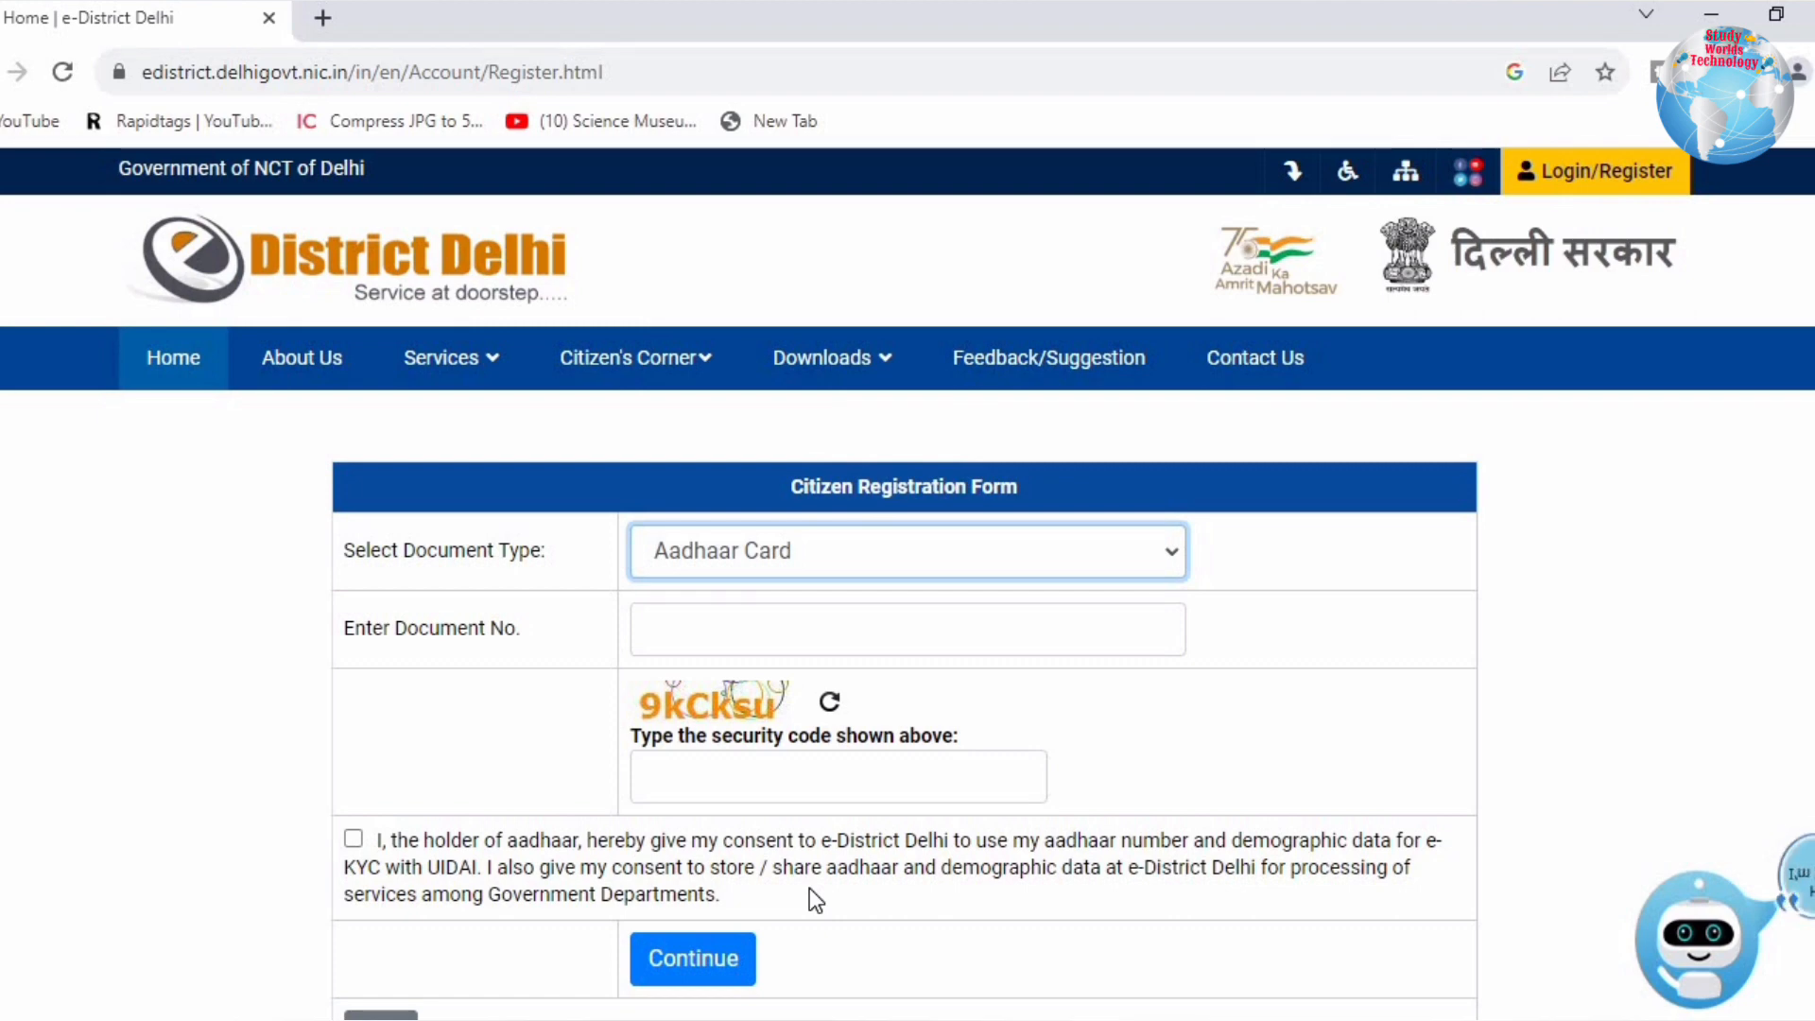
scroll(809, 893, down, 1)
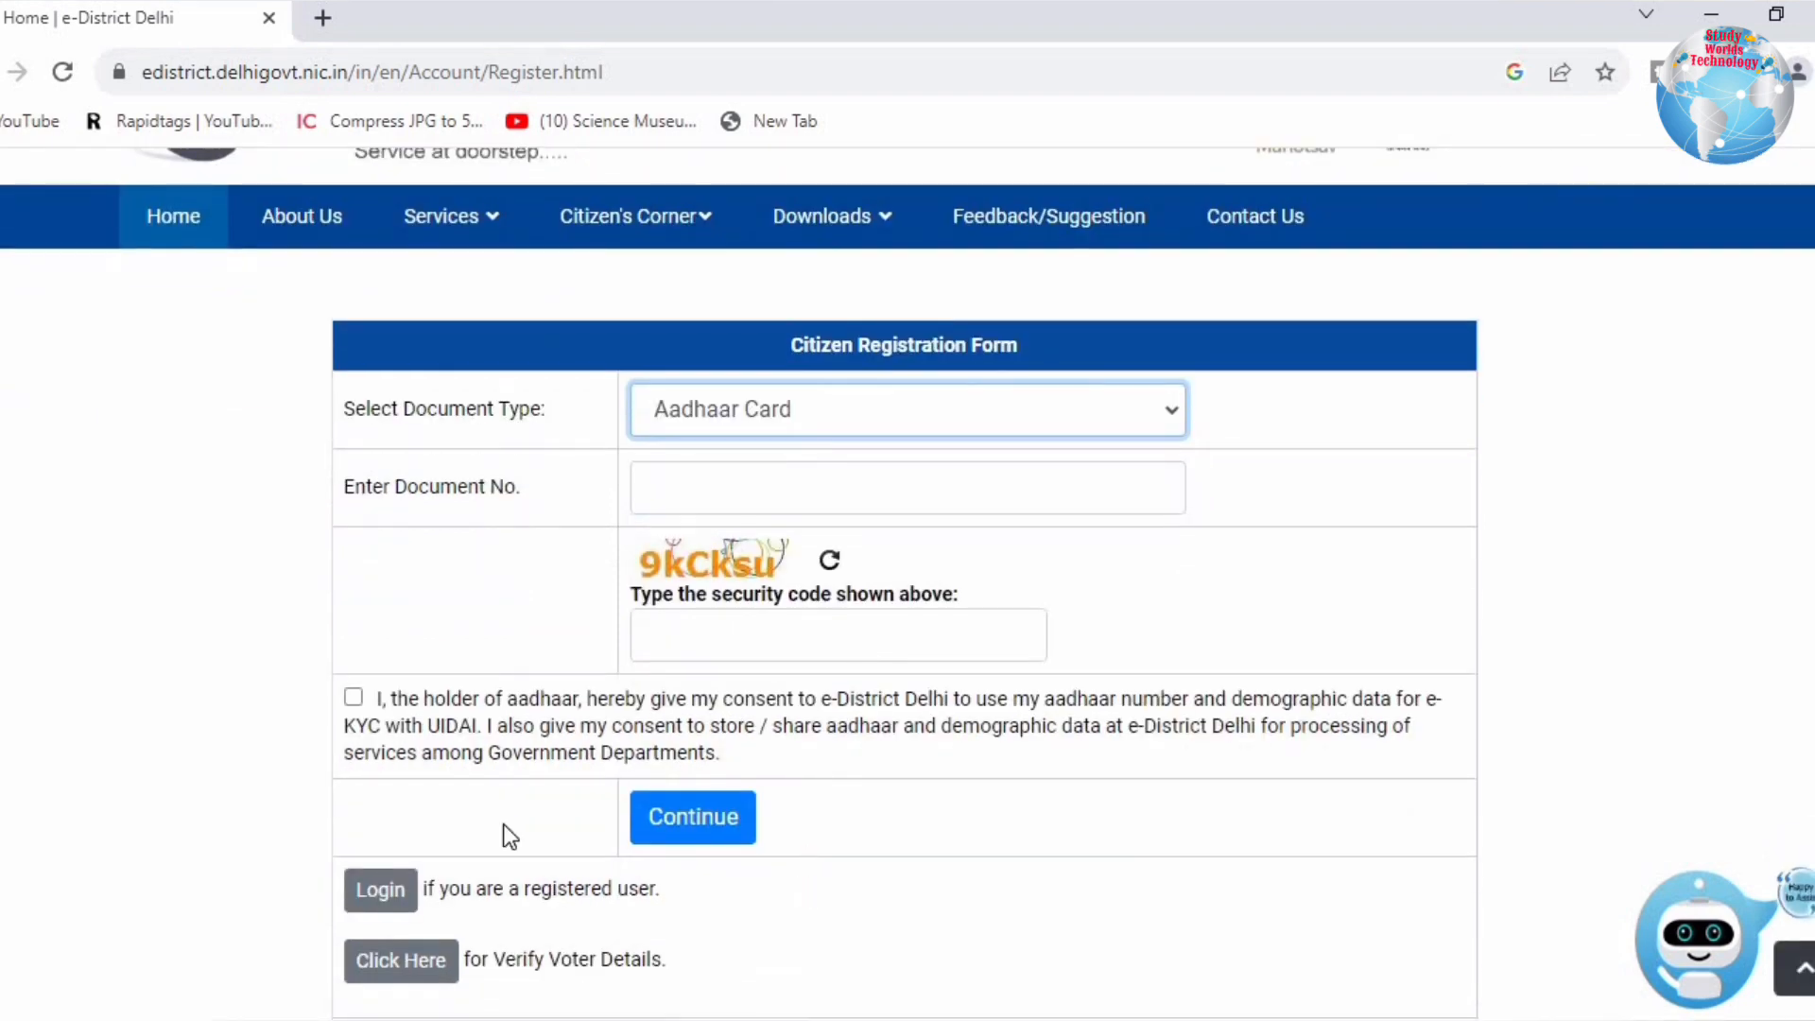
Step: Log in with the citizen's User Id, account password and the captcha code
click(381, 893)
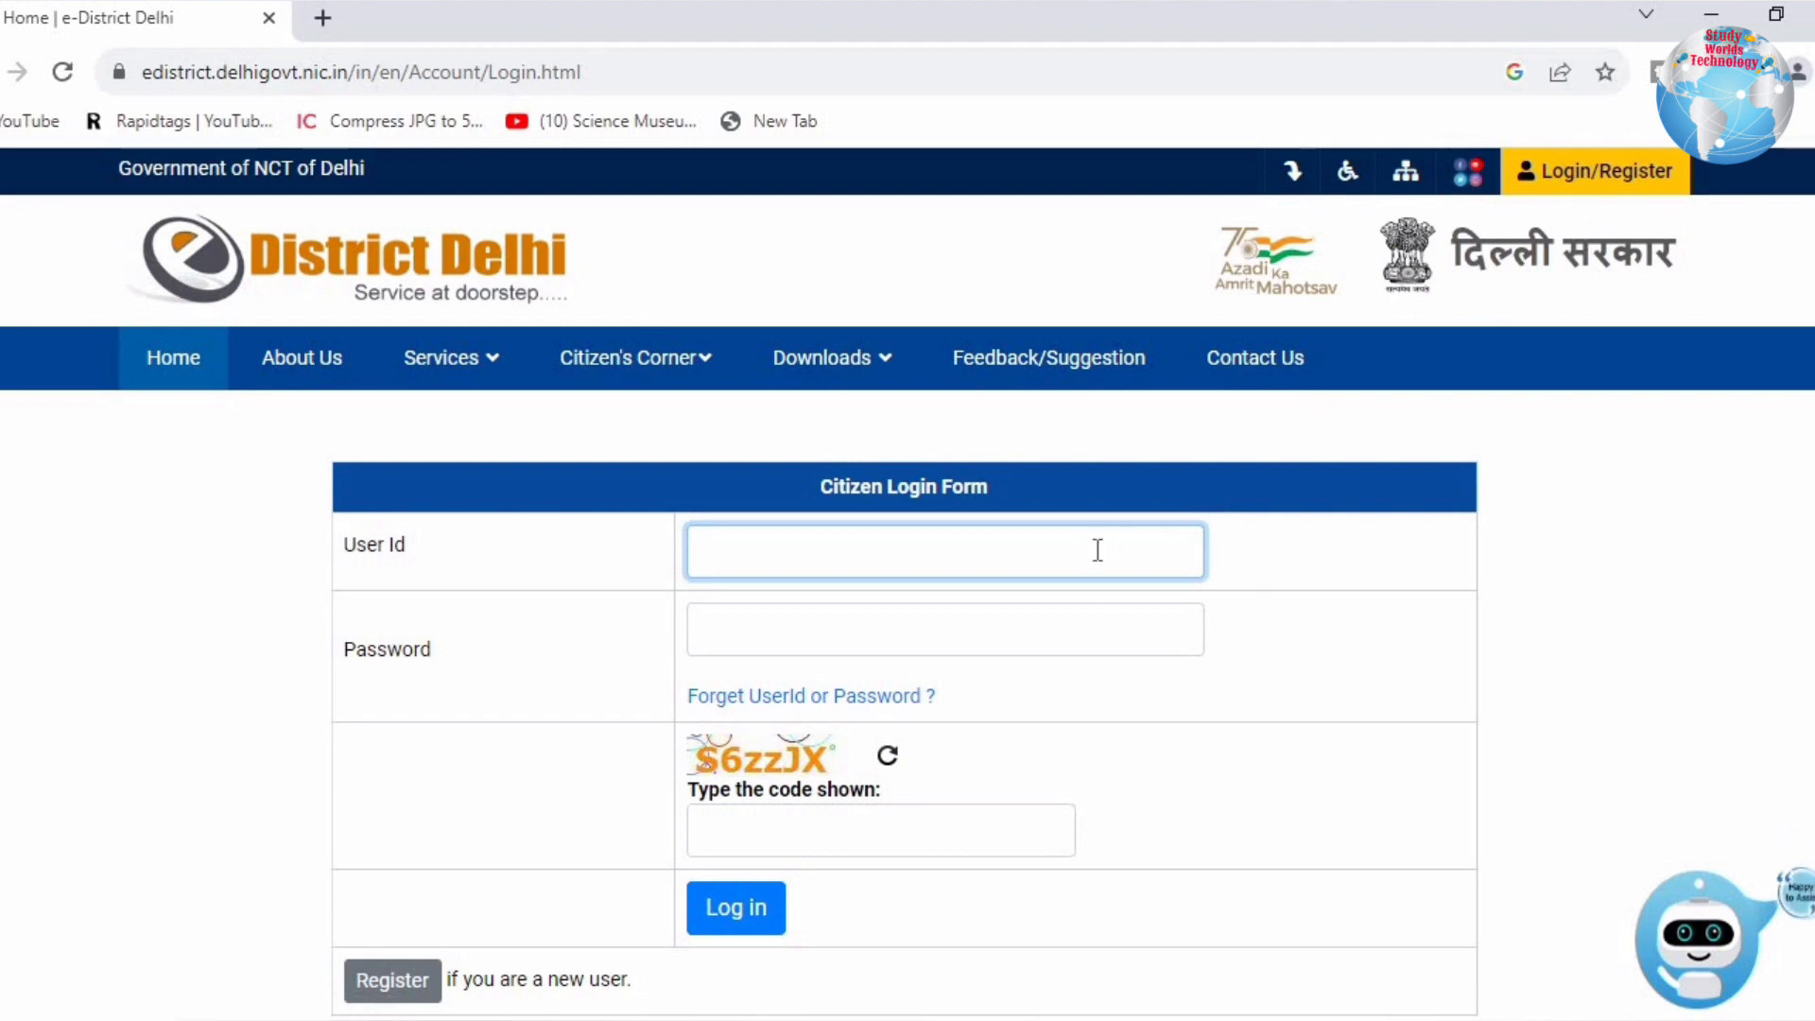
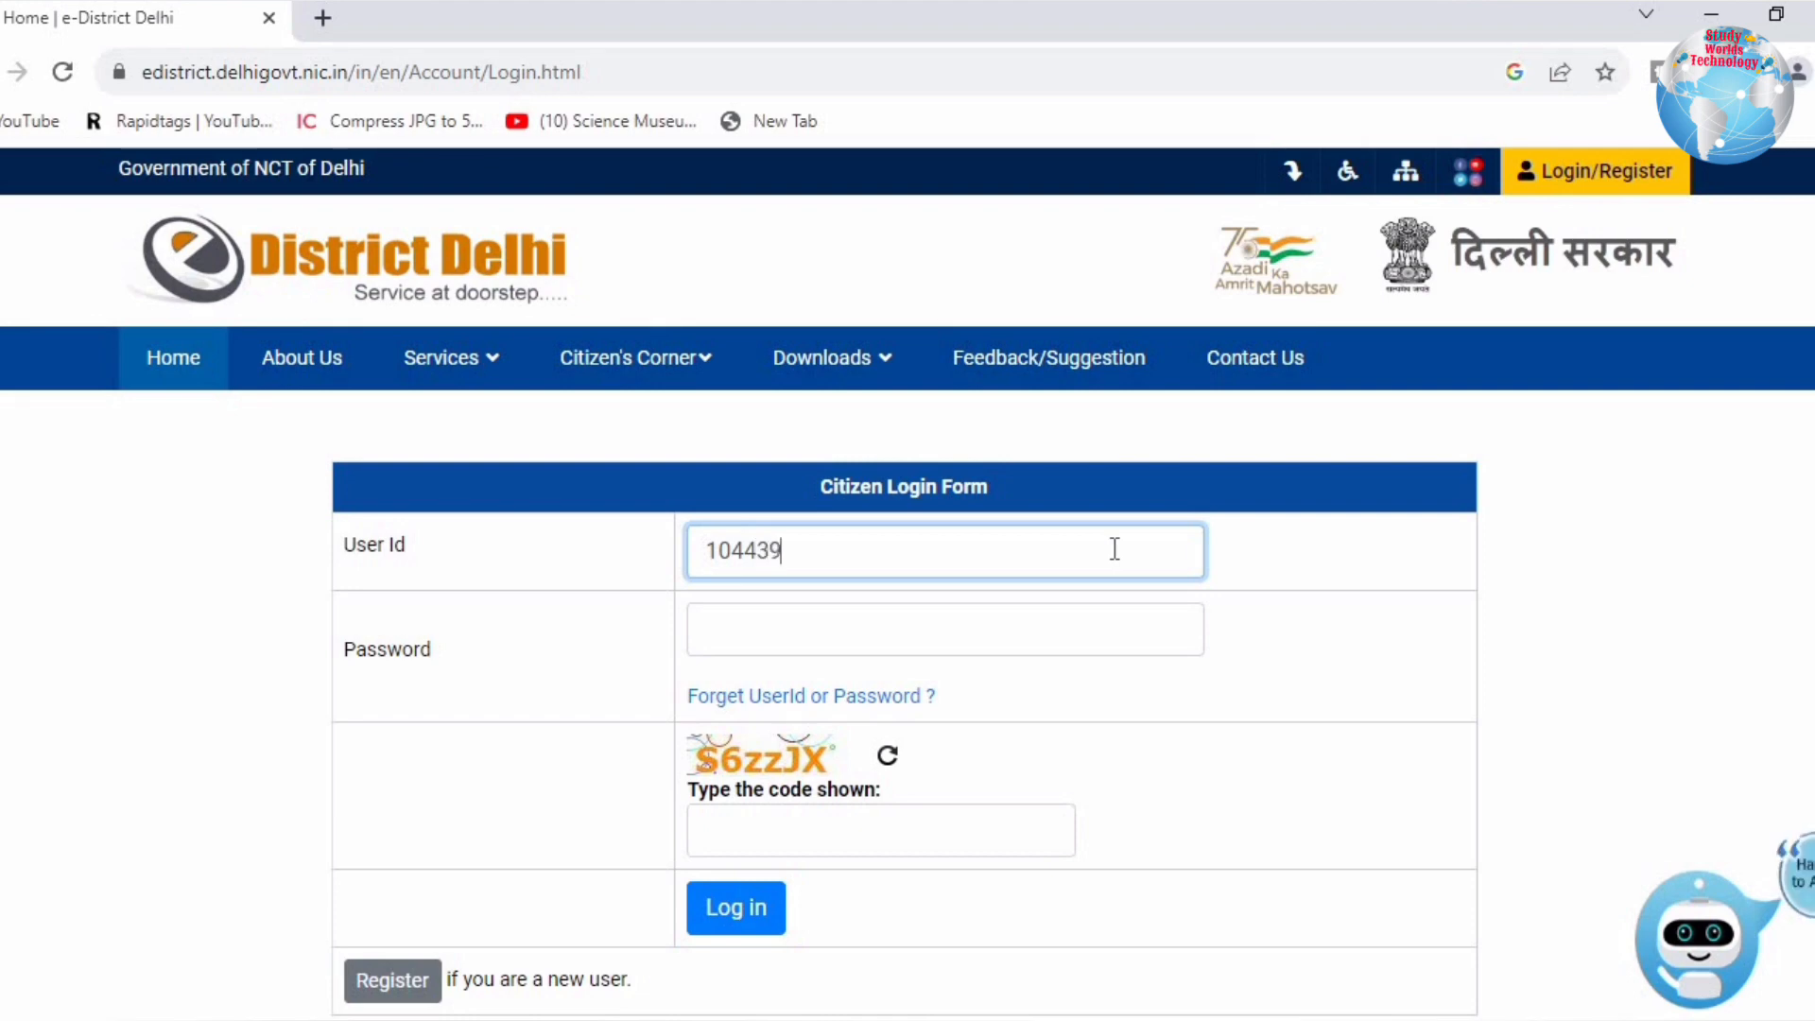
click(941, 631)
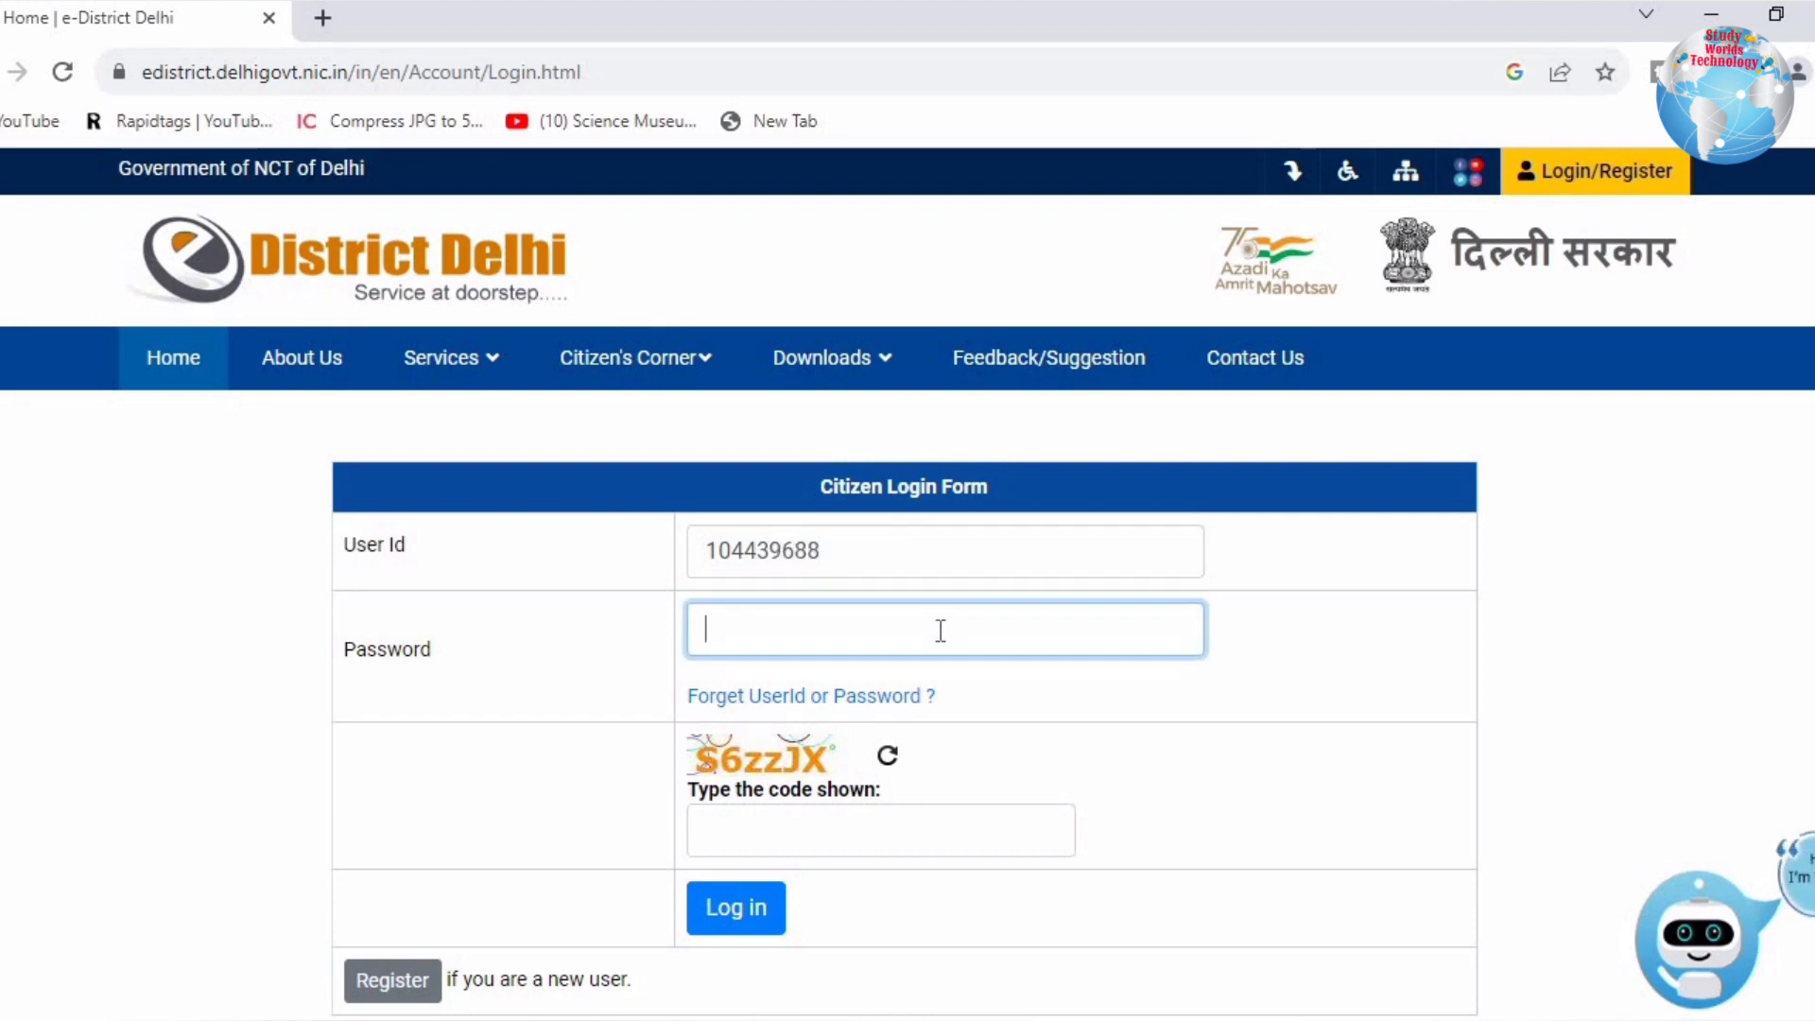
text(****)
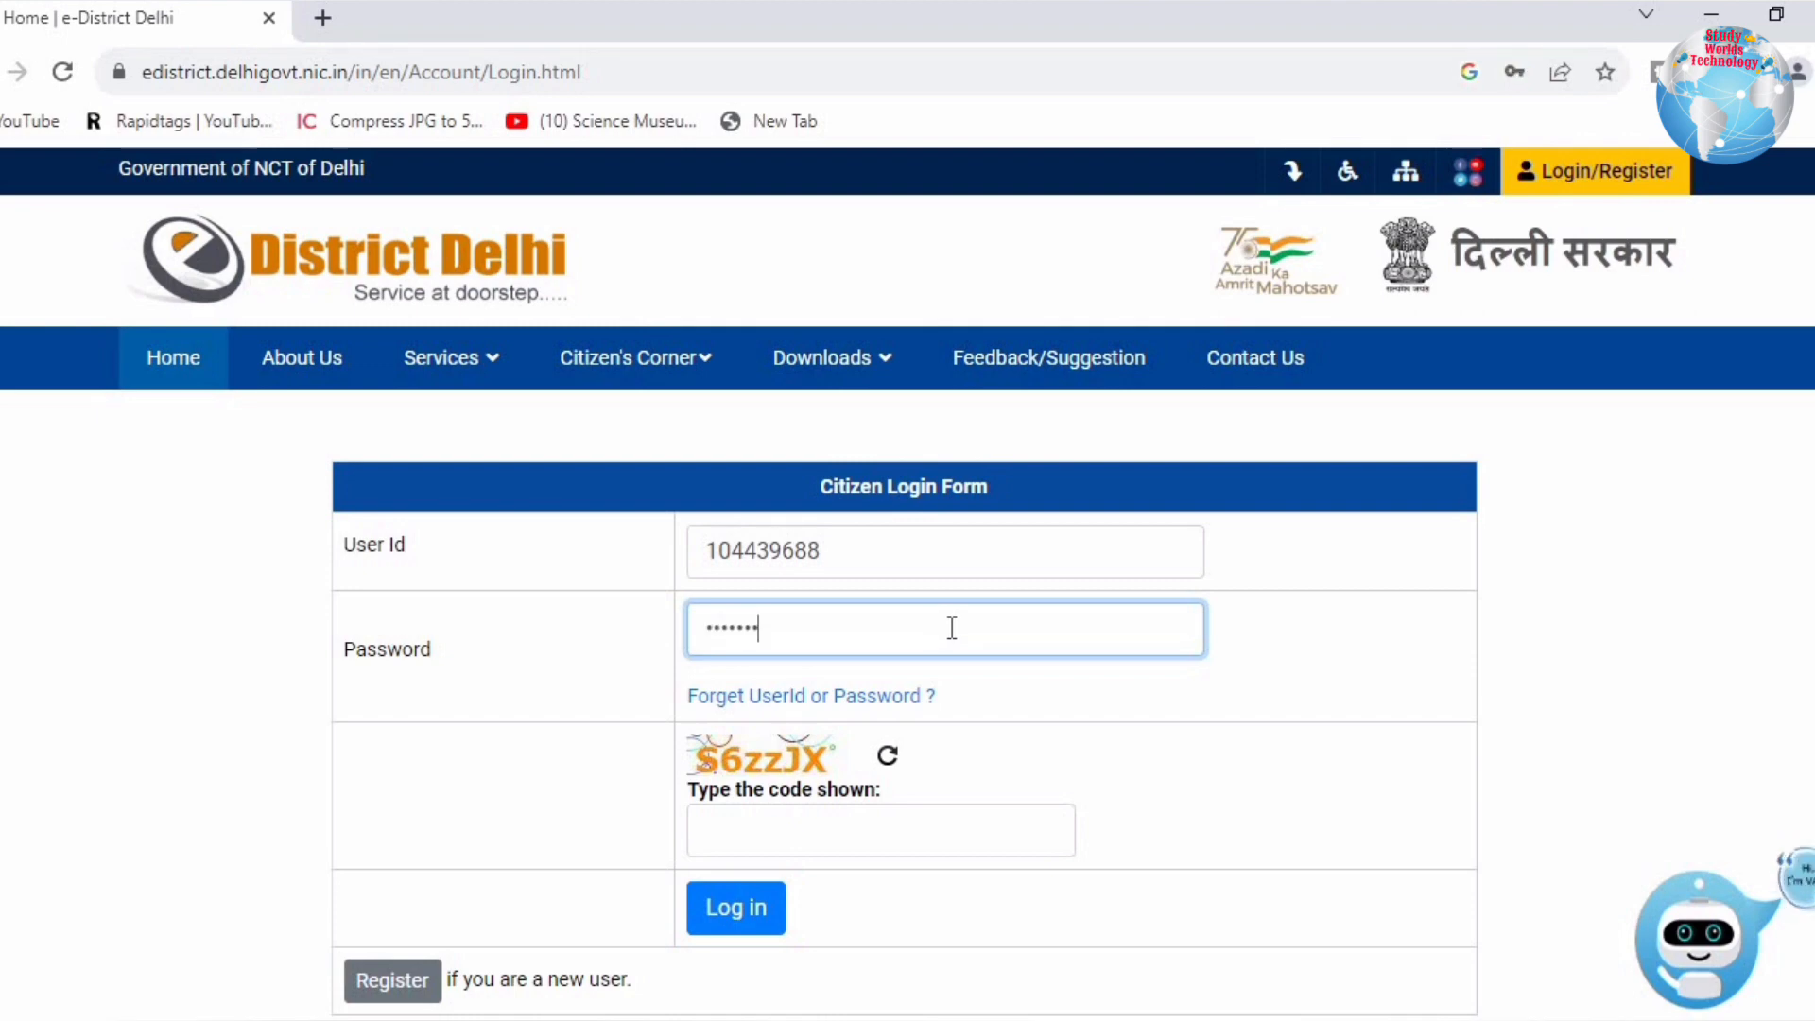
text(*****)
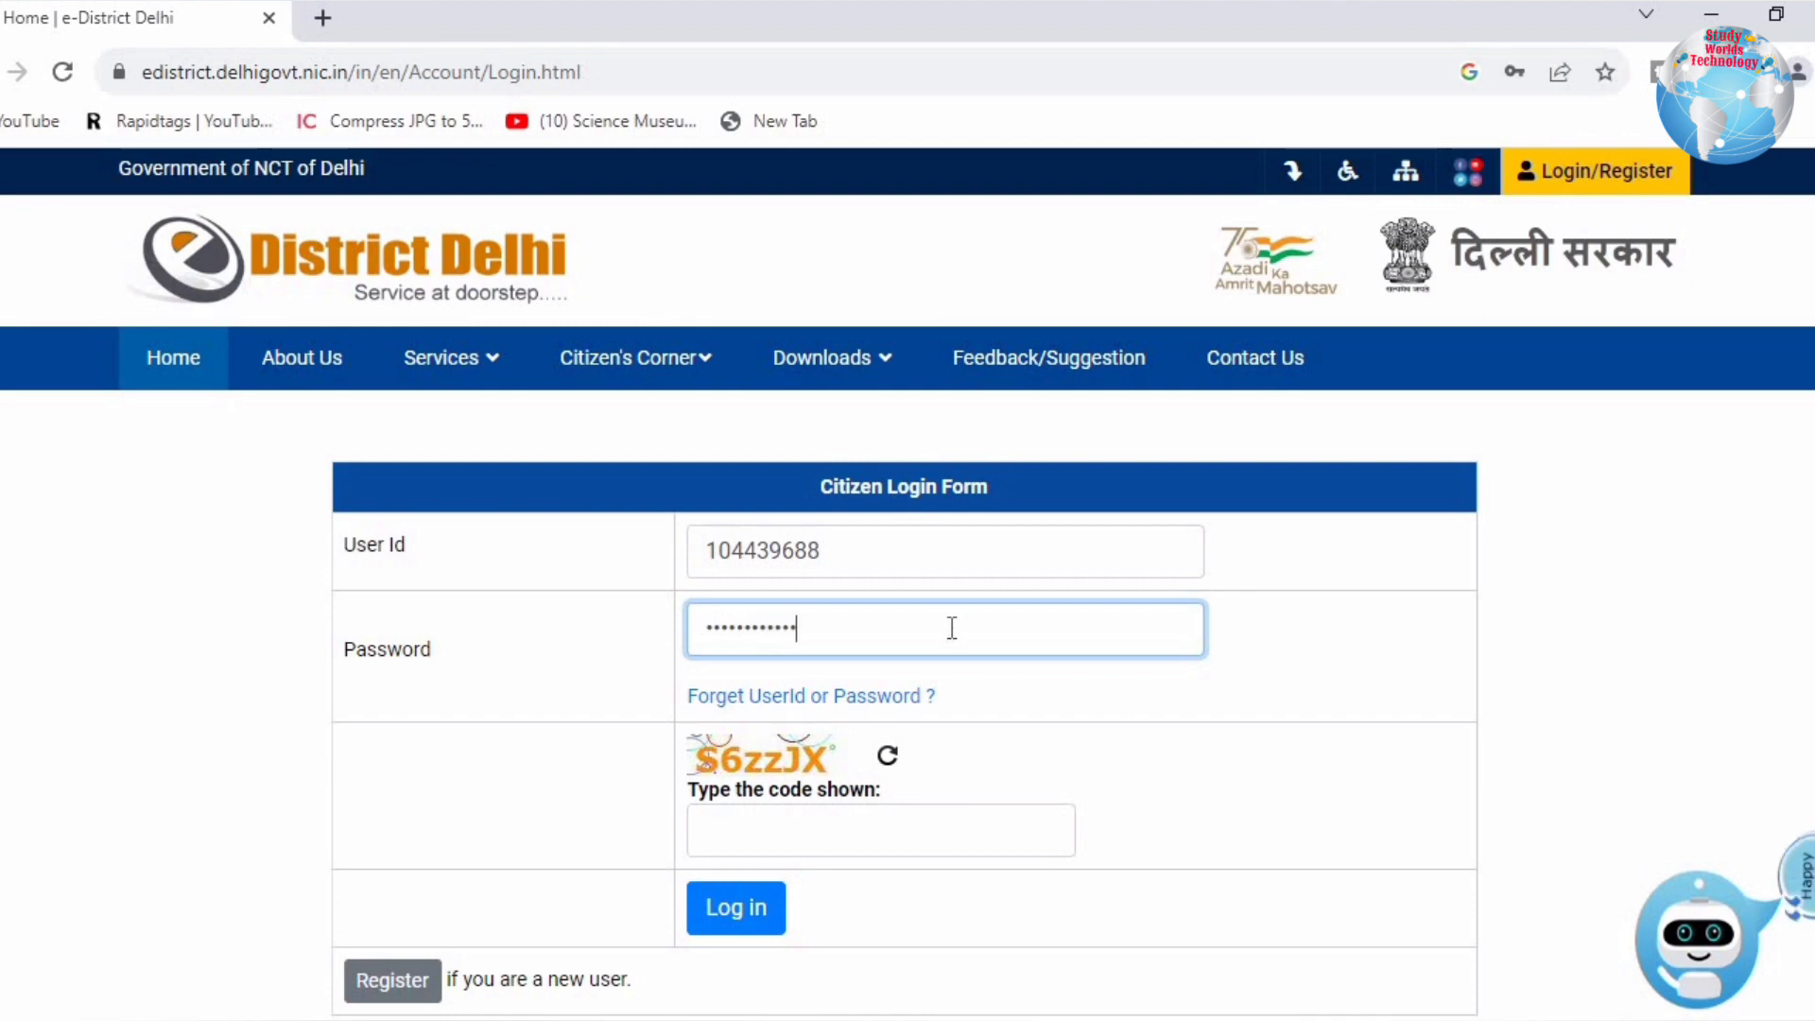
click(832, 854)
text(S)
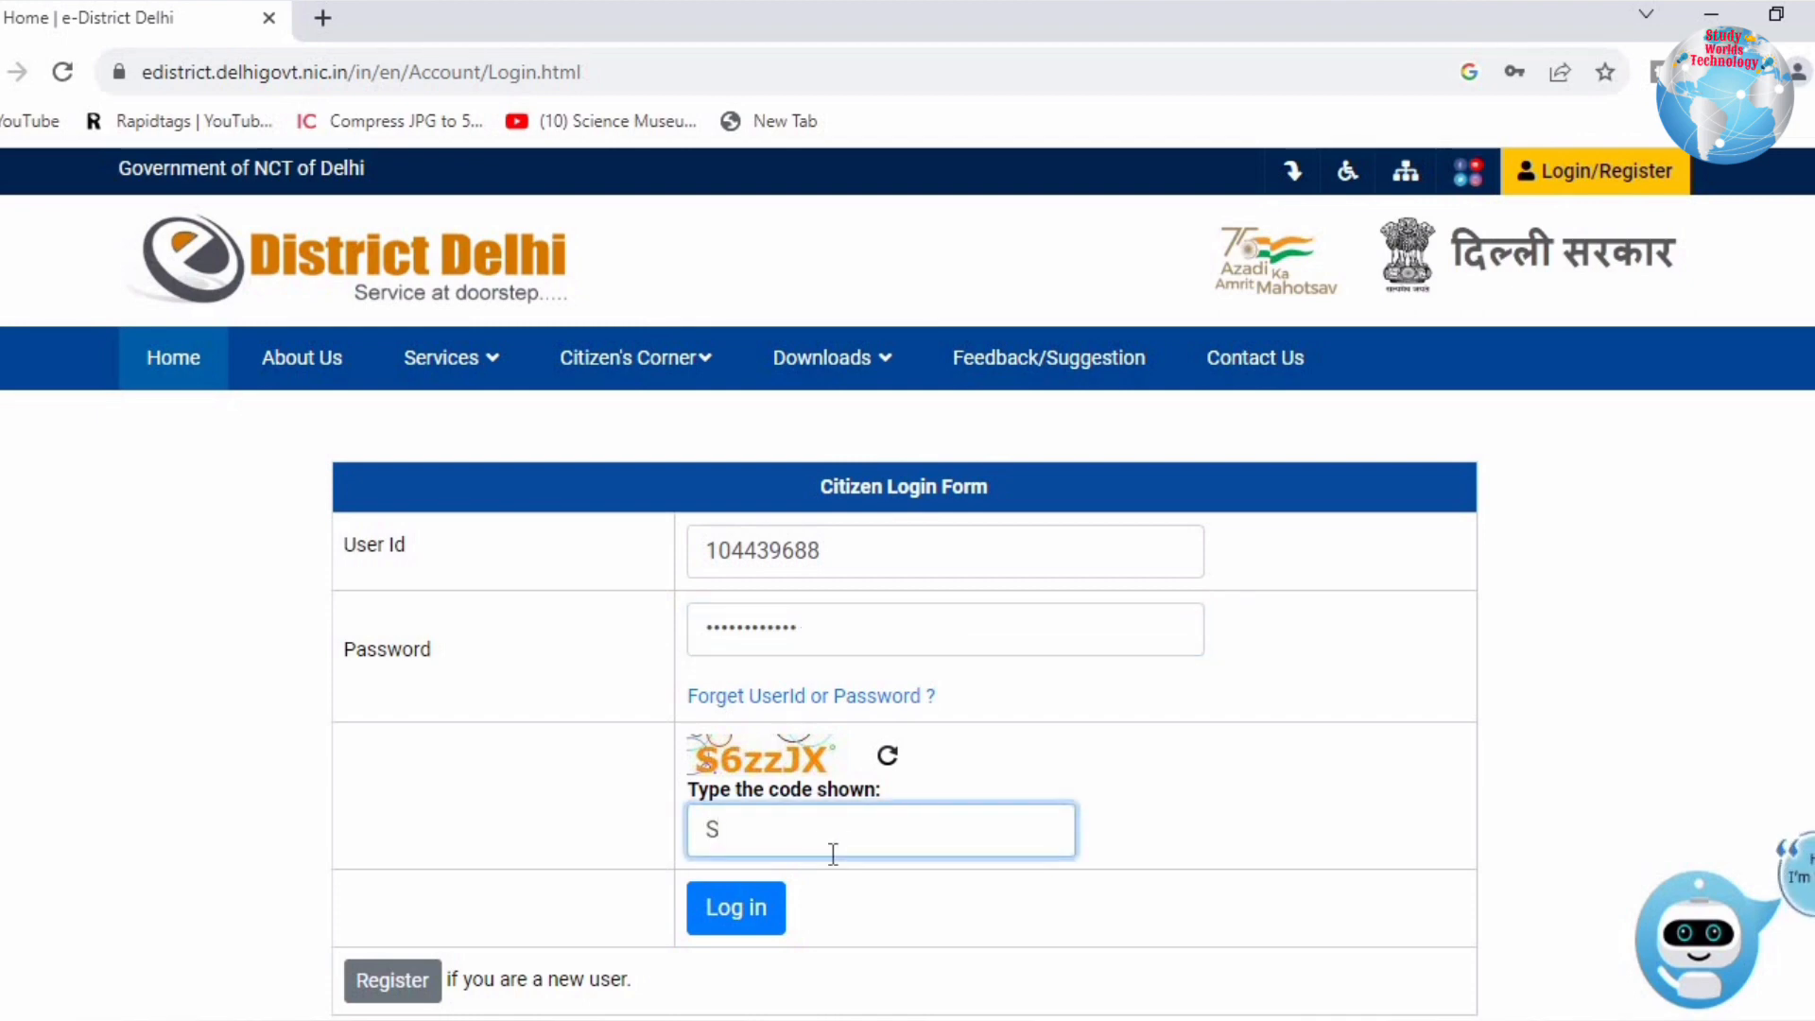
text(6zz)
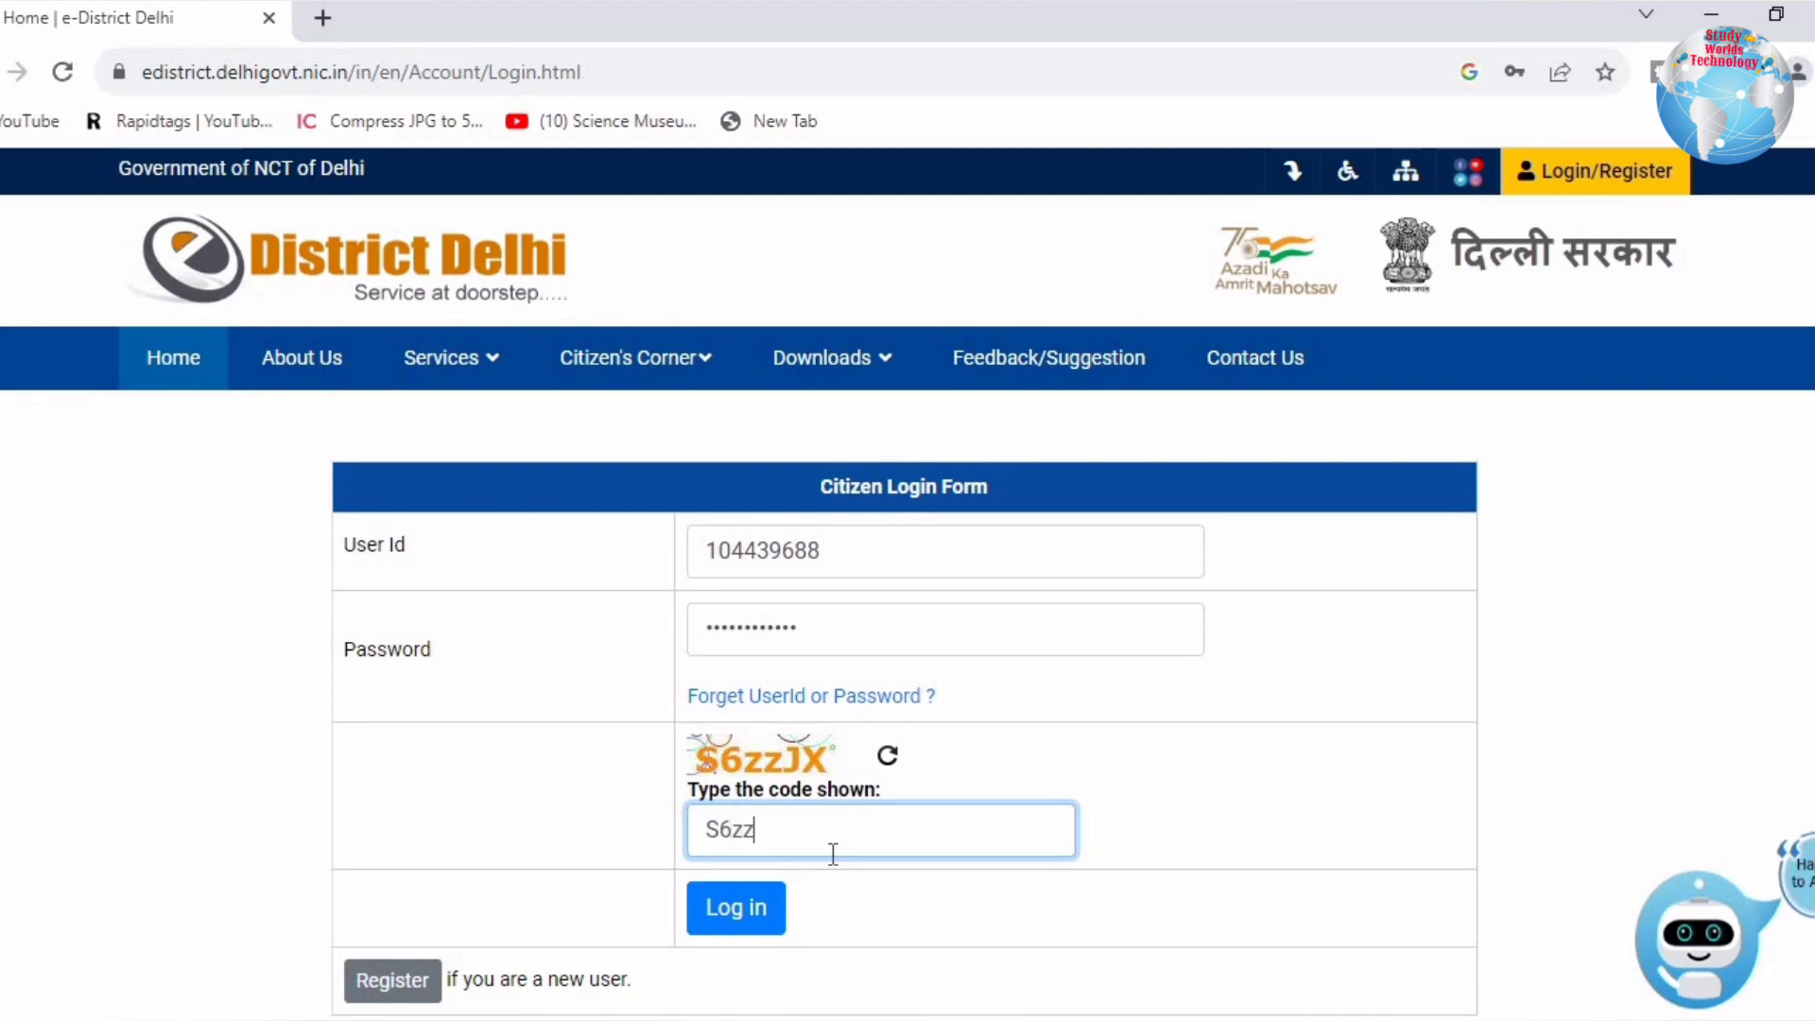
text(JX)
key(Return)
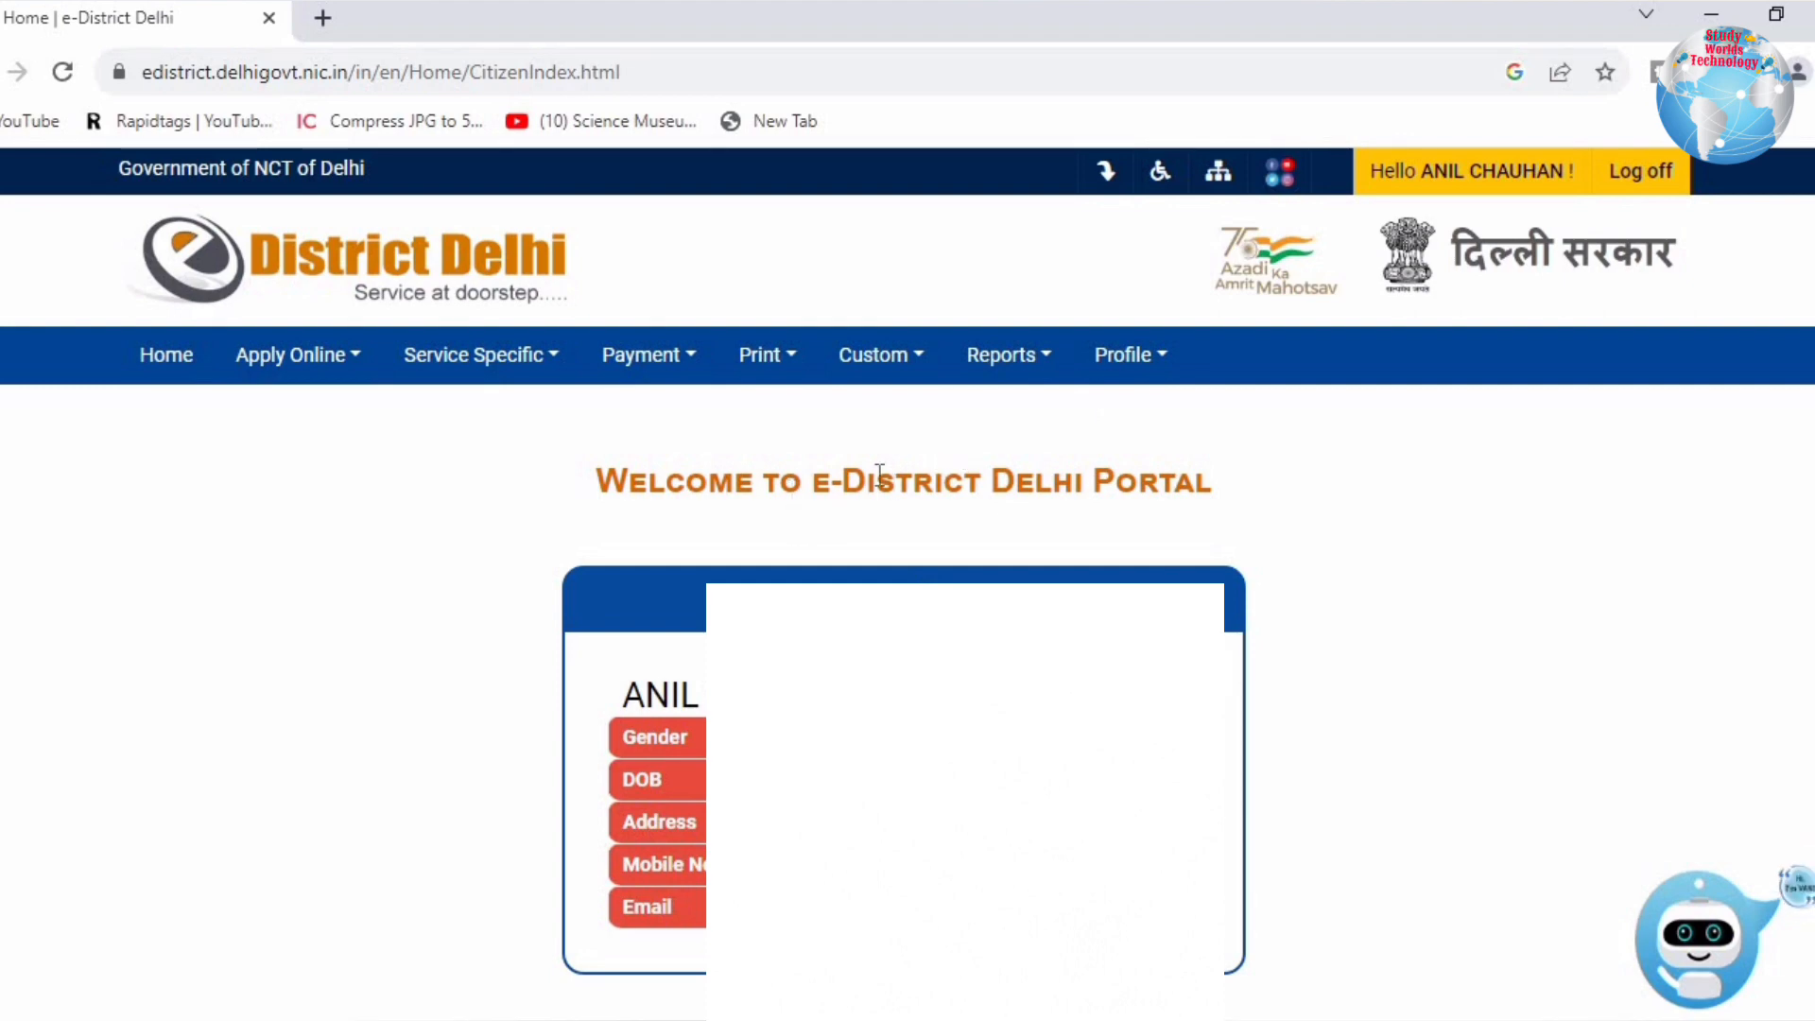
Step: Show the Apply Online options from the logged-in welcome page
drag(779, 483, 1216, 484)
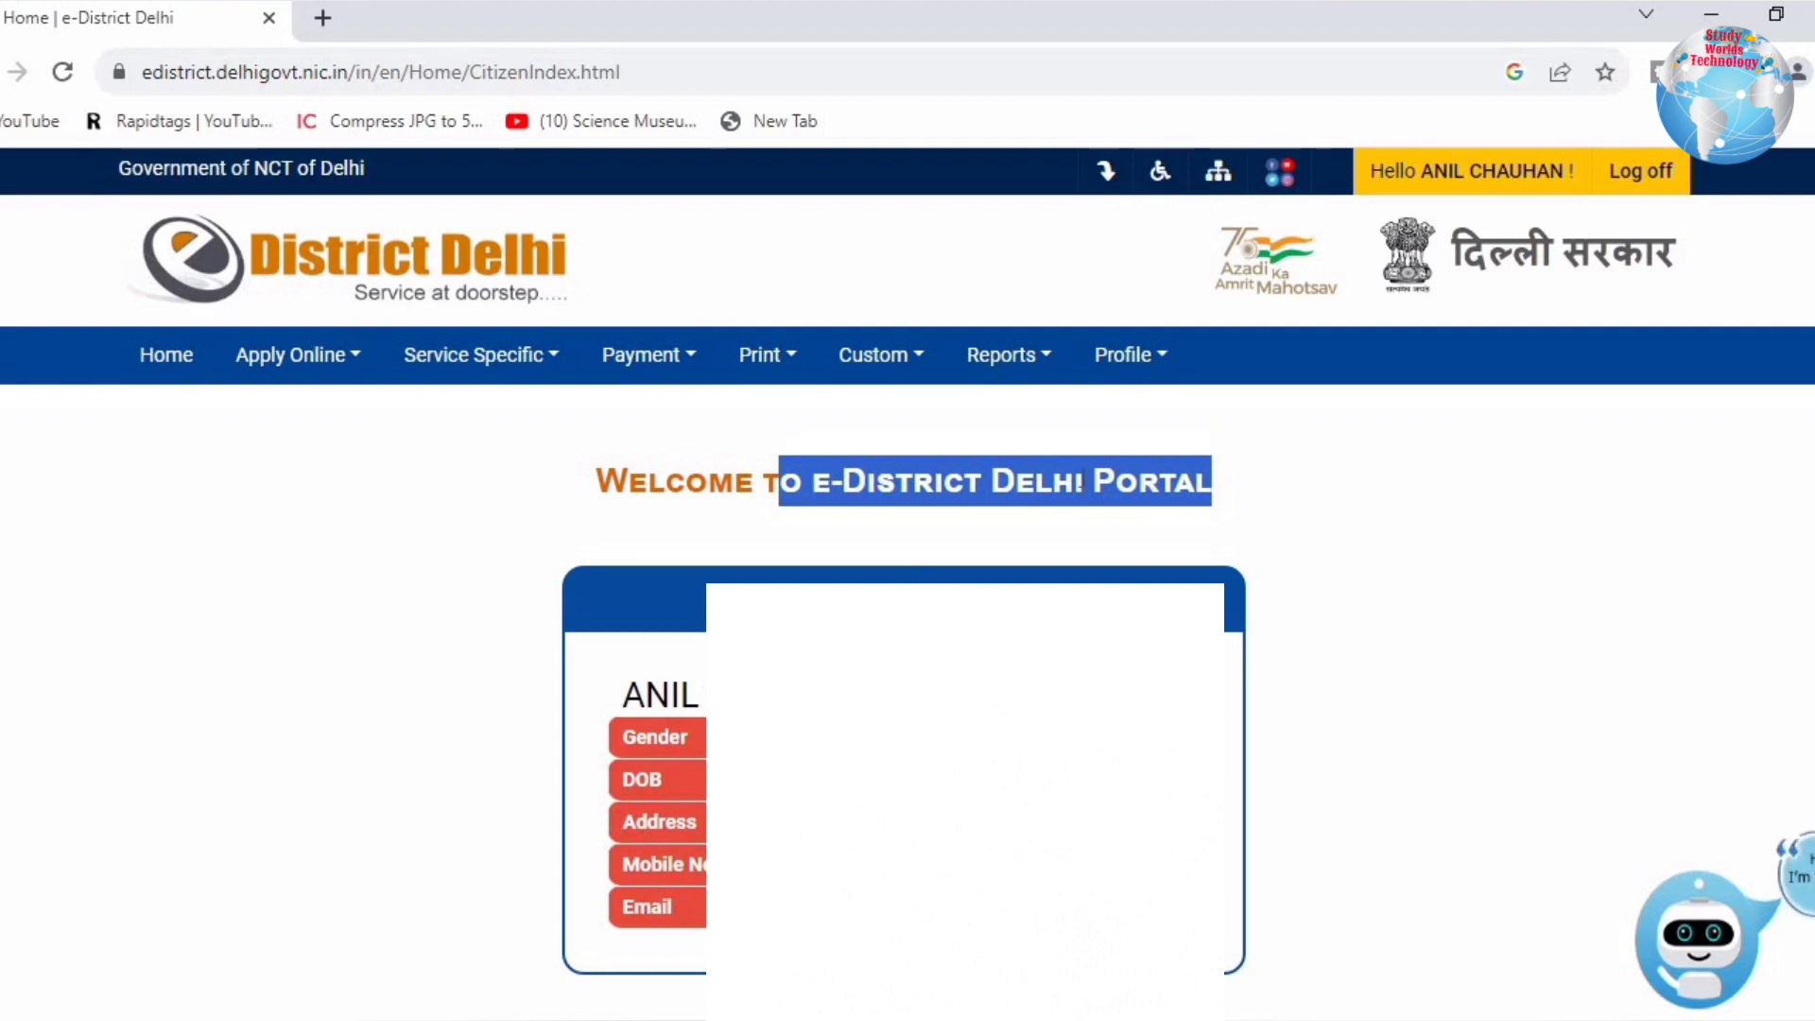
click(283, 357)
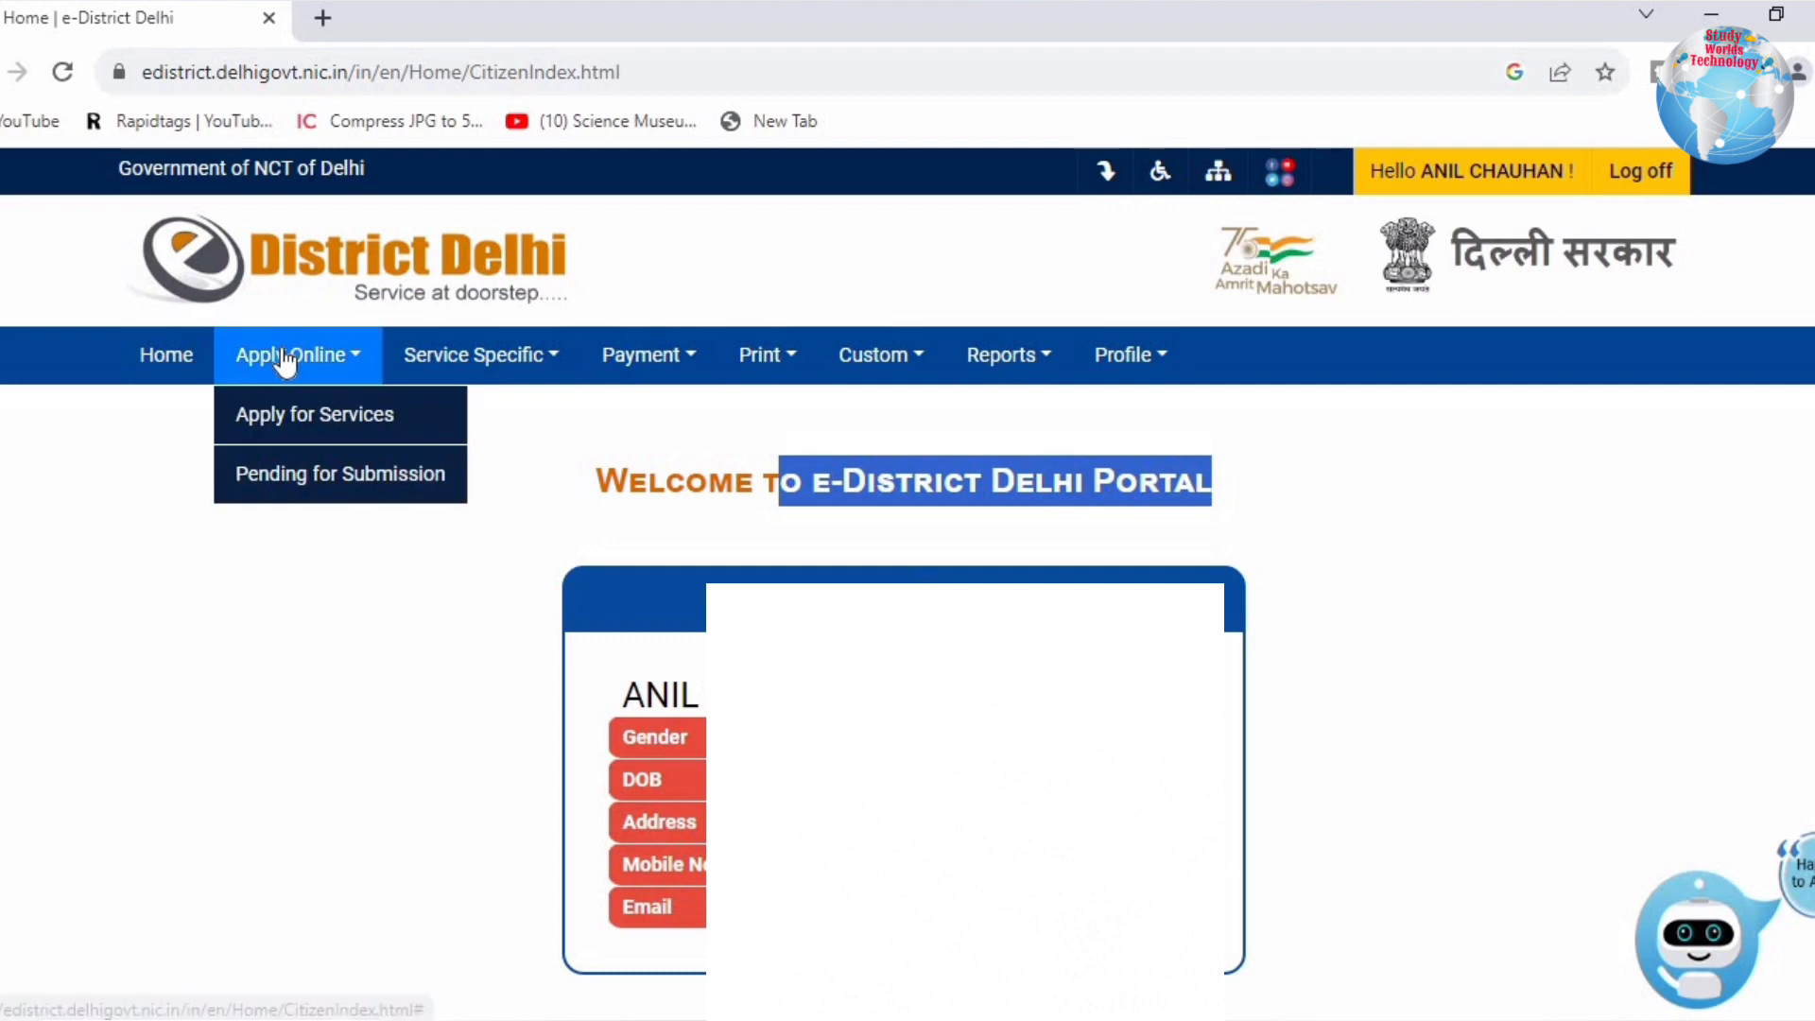
Step: Apply for the Income and Assets Certificate for EWS under Department of Revenue
click(288, 423)
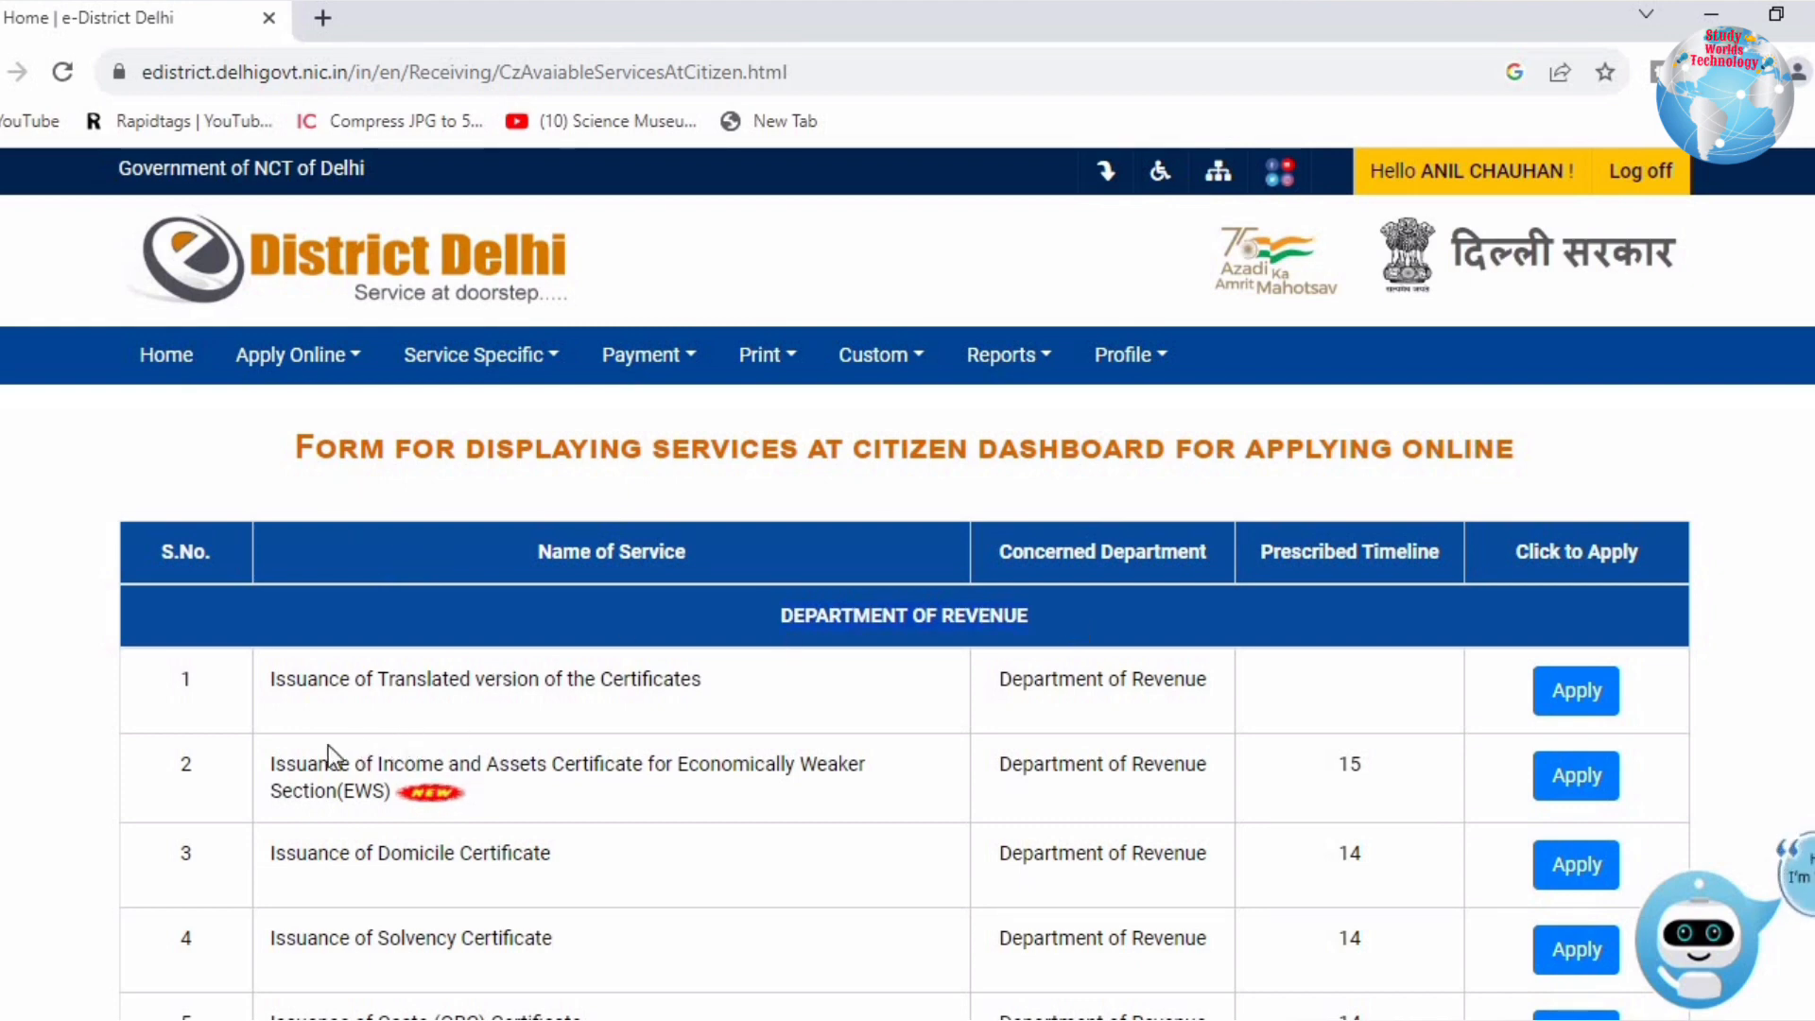
drag(298, 762, 550, 773)
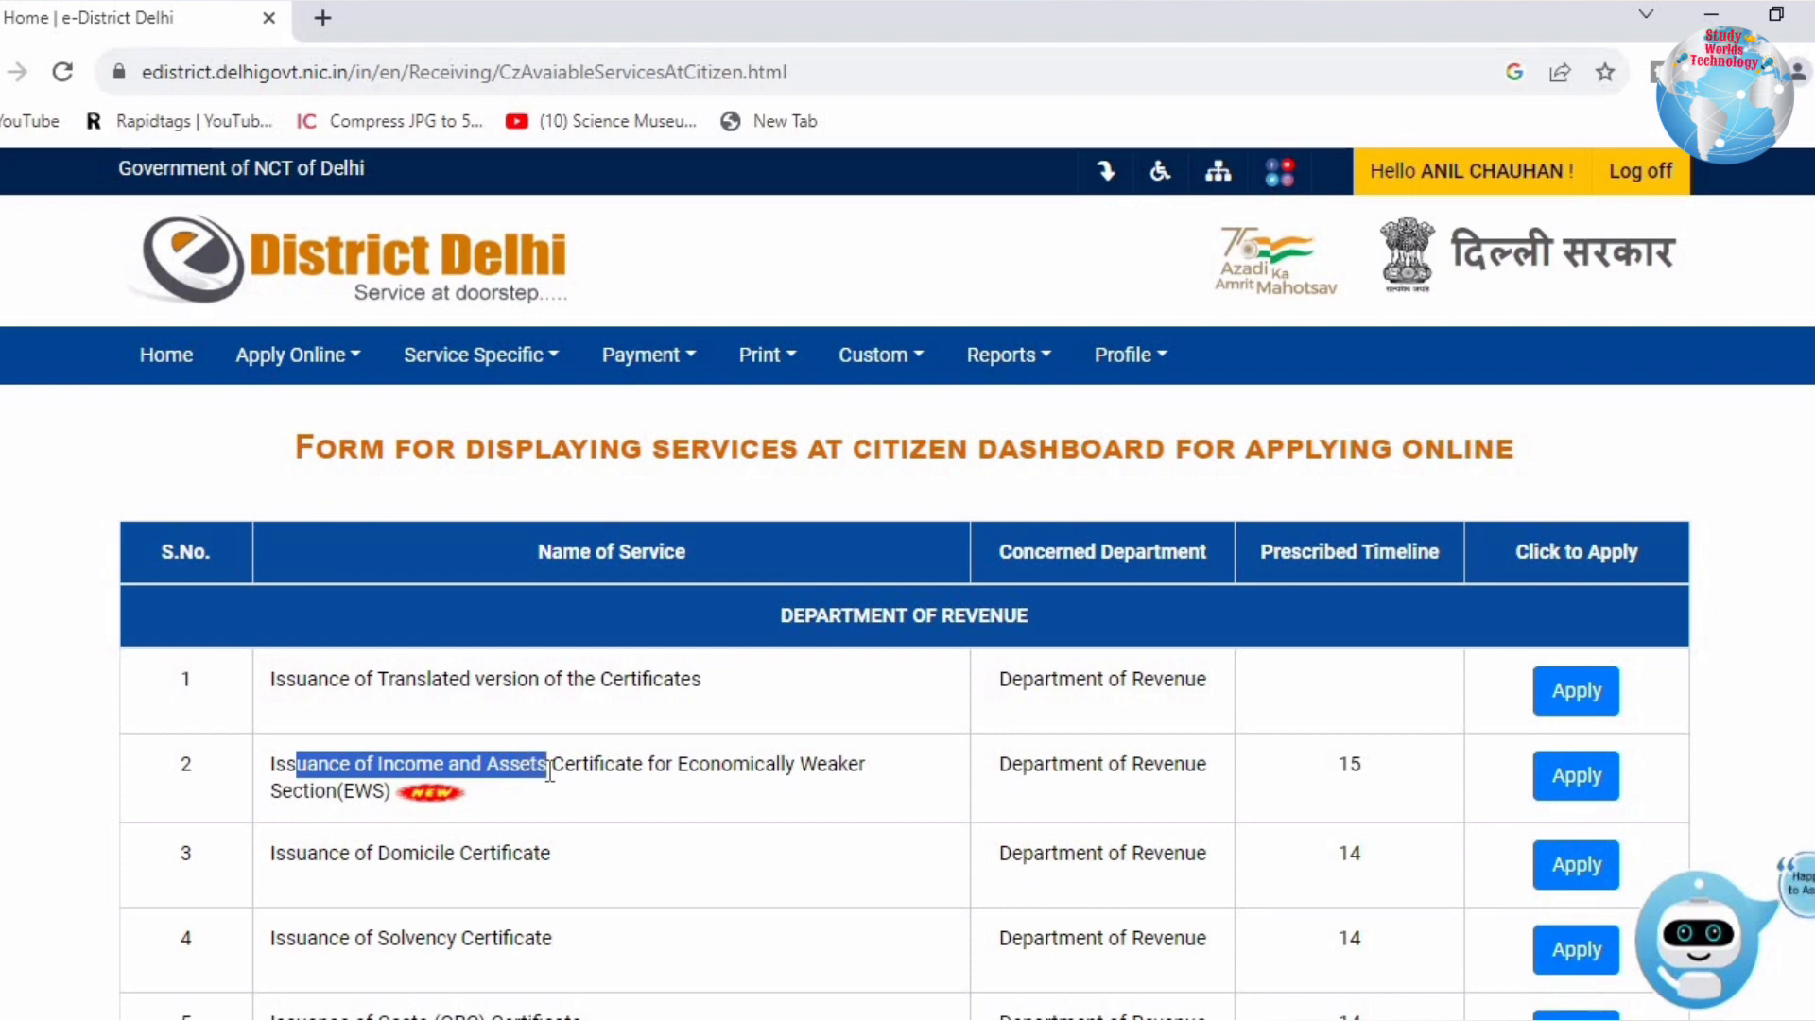
drag(573, 774, 863, 801)
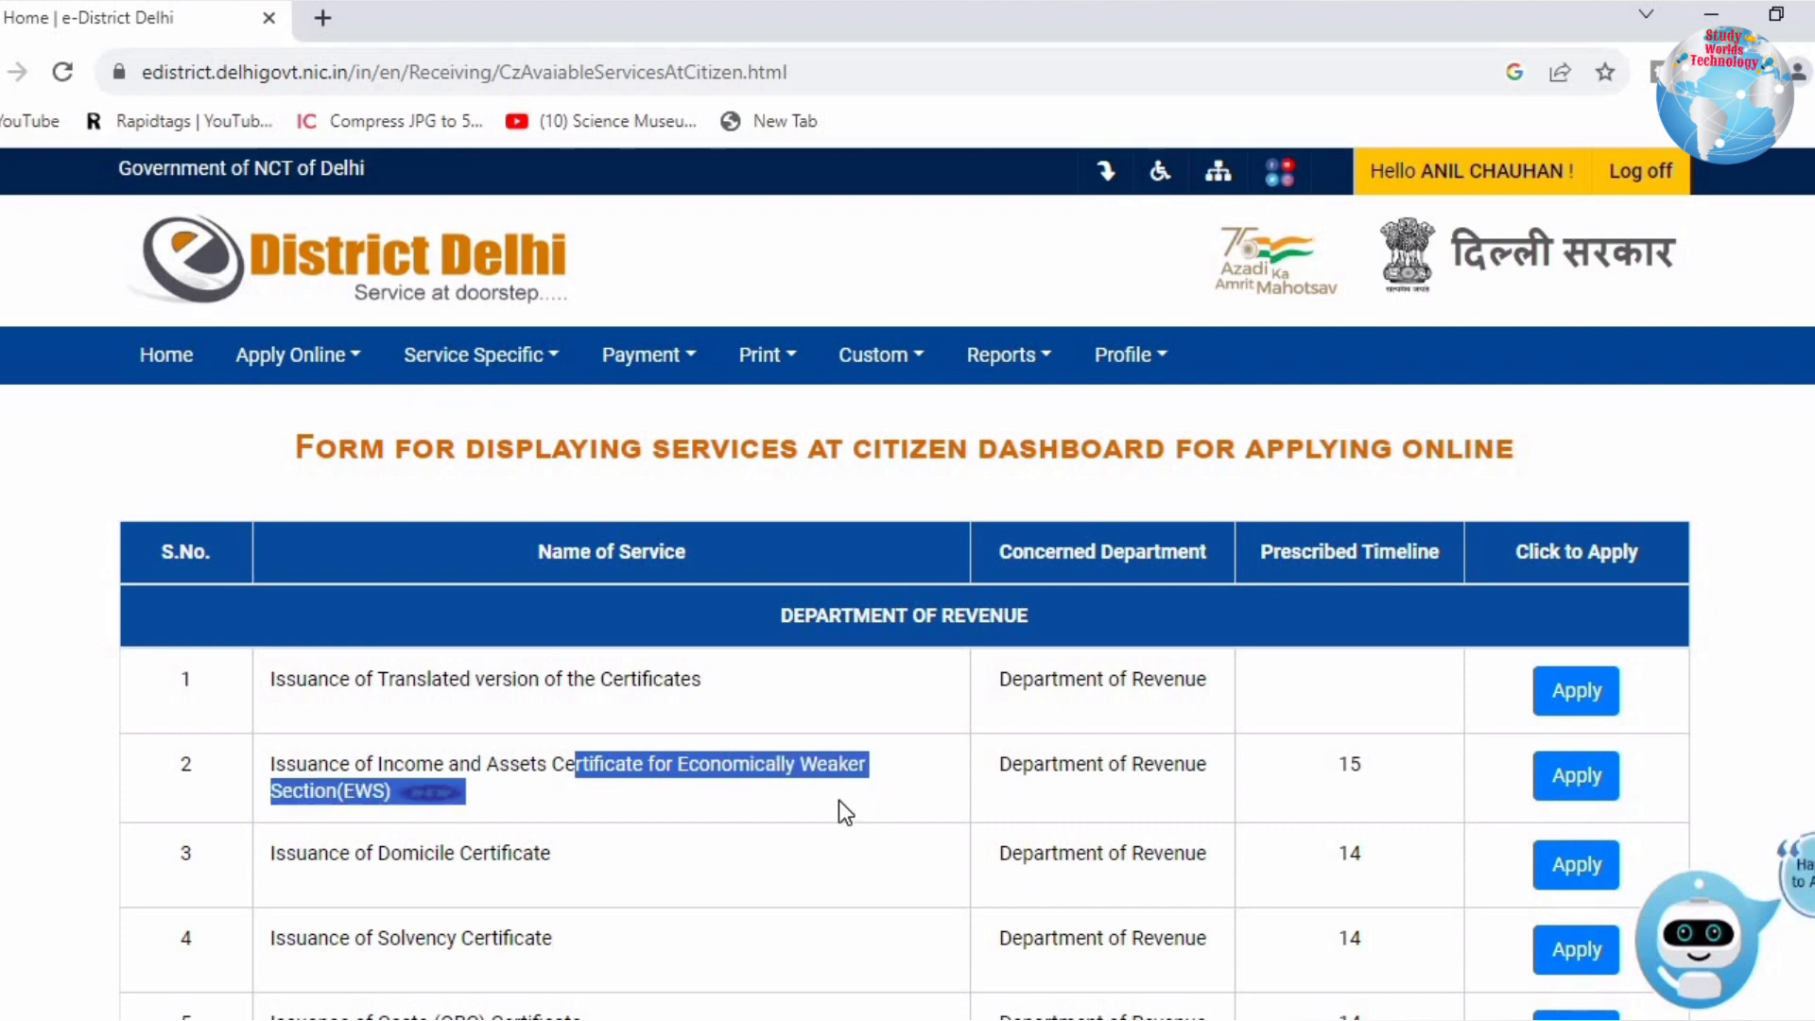
click(713, 781)
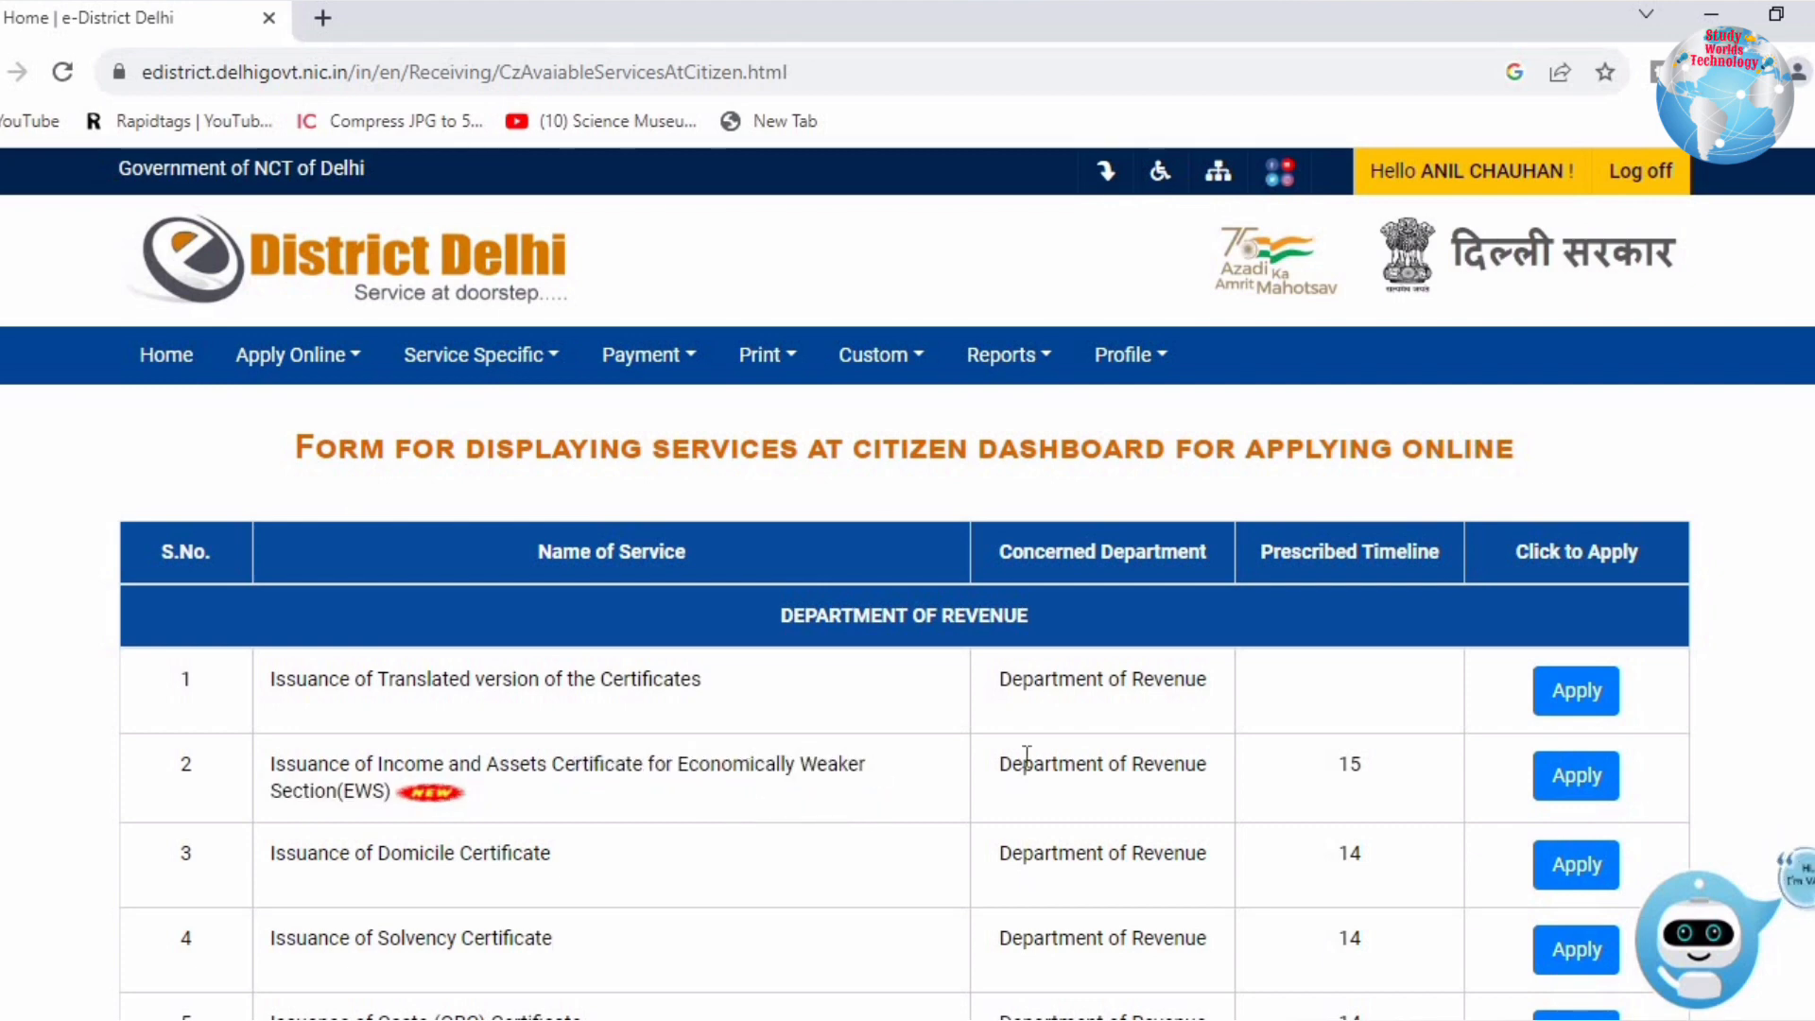
drag(1024, 761, 1285, 768)
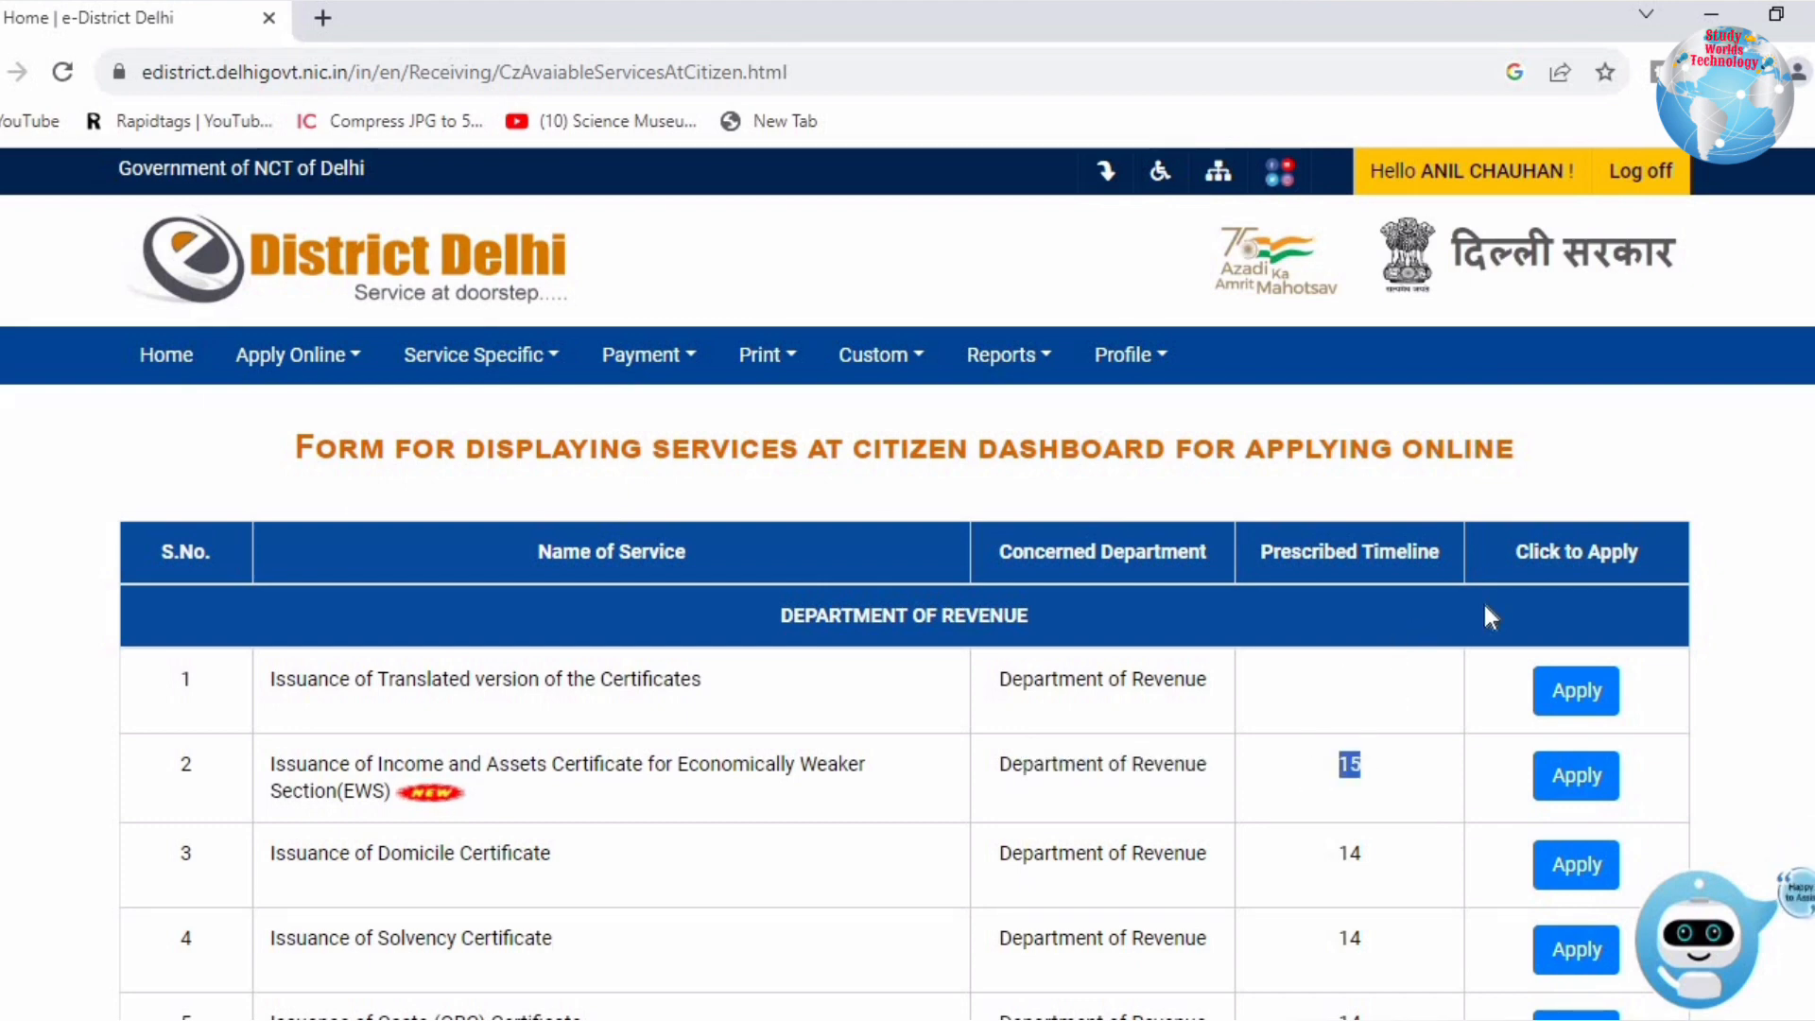
click(1575, 777)
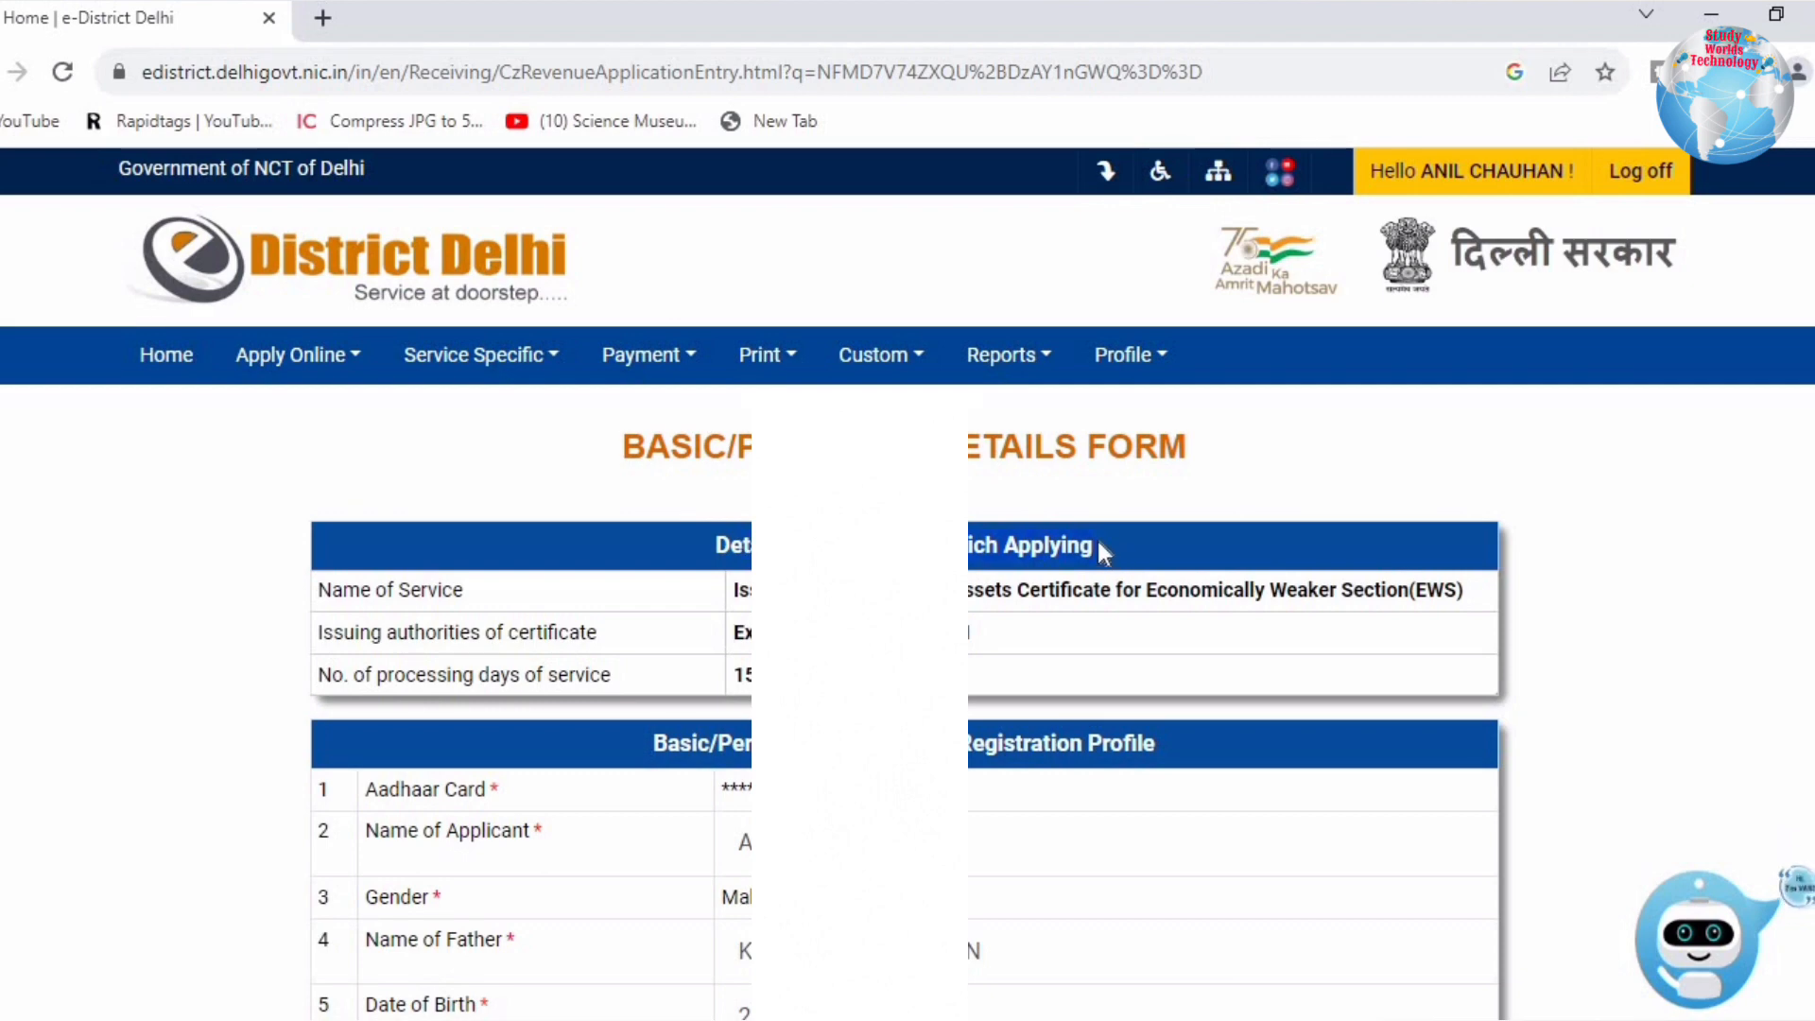
Step: Review the pre-filled Basic/Personal Details form and continue to Service Related Details
scroll(1099, 549, down, 3)
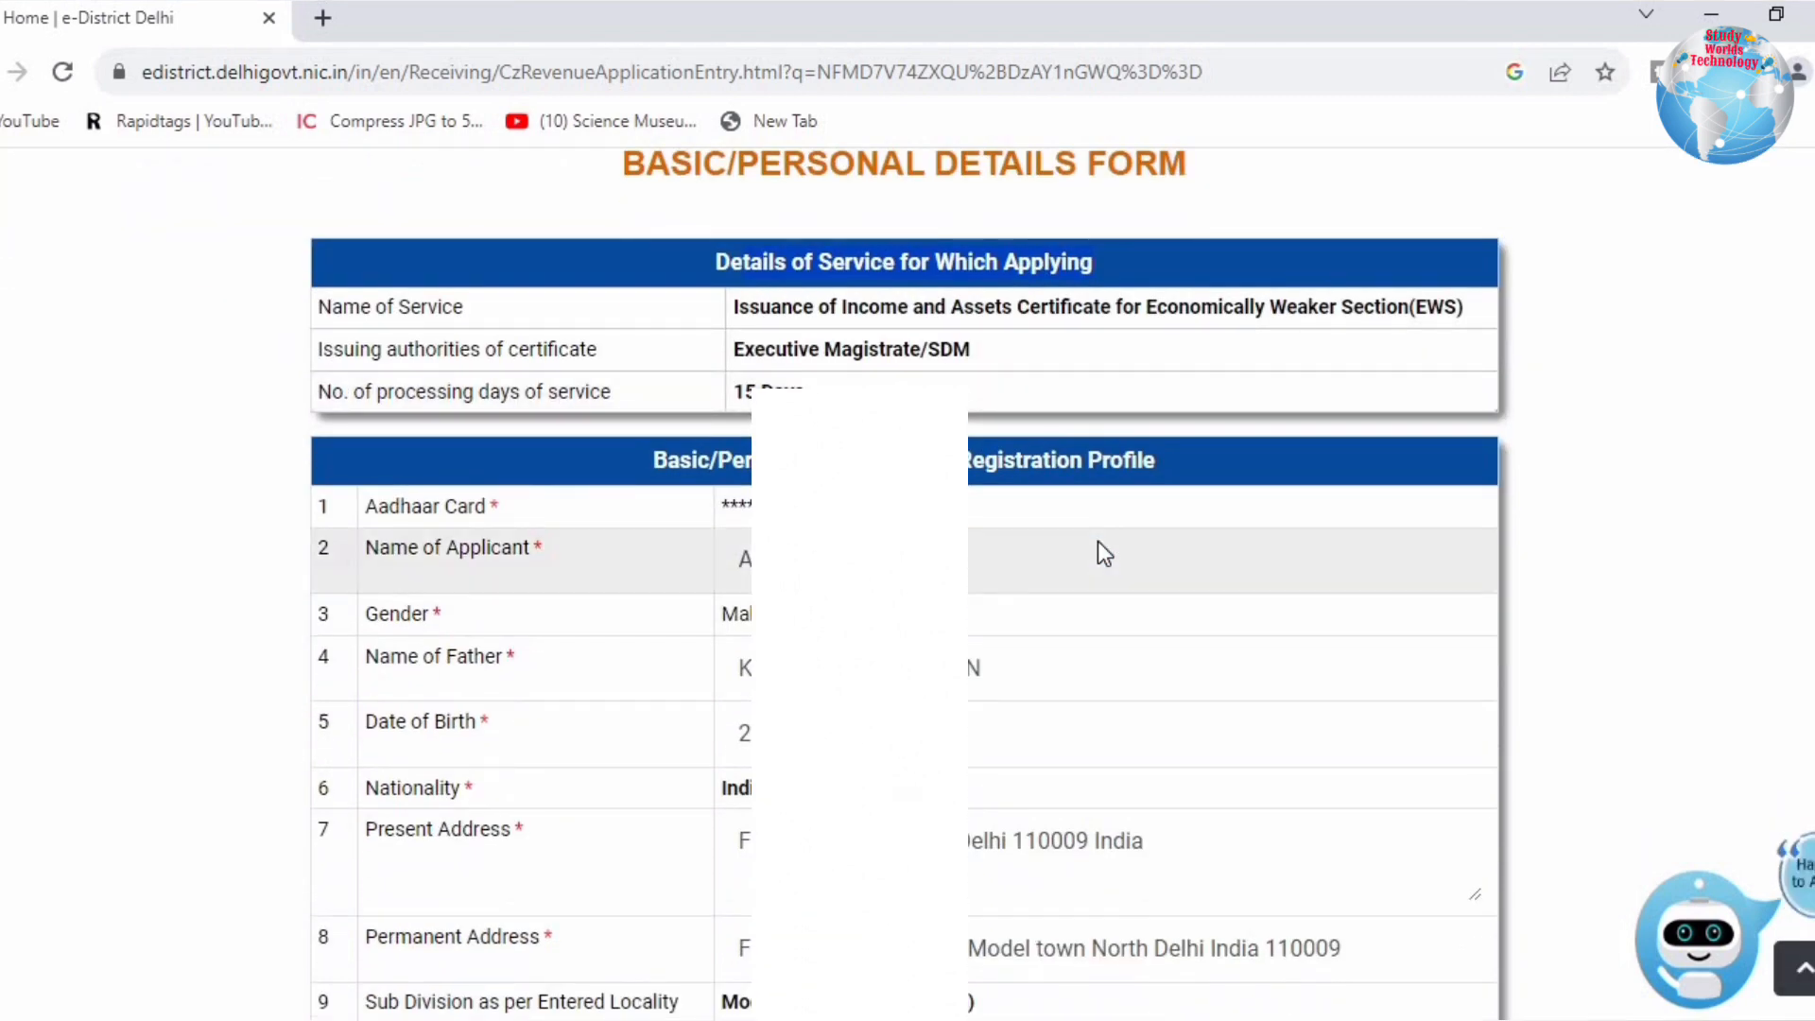
scroll(1099, 543, up, 2)
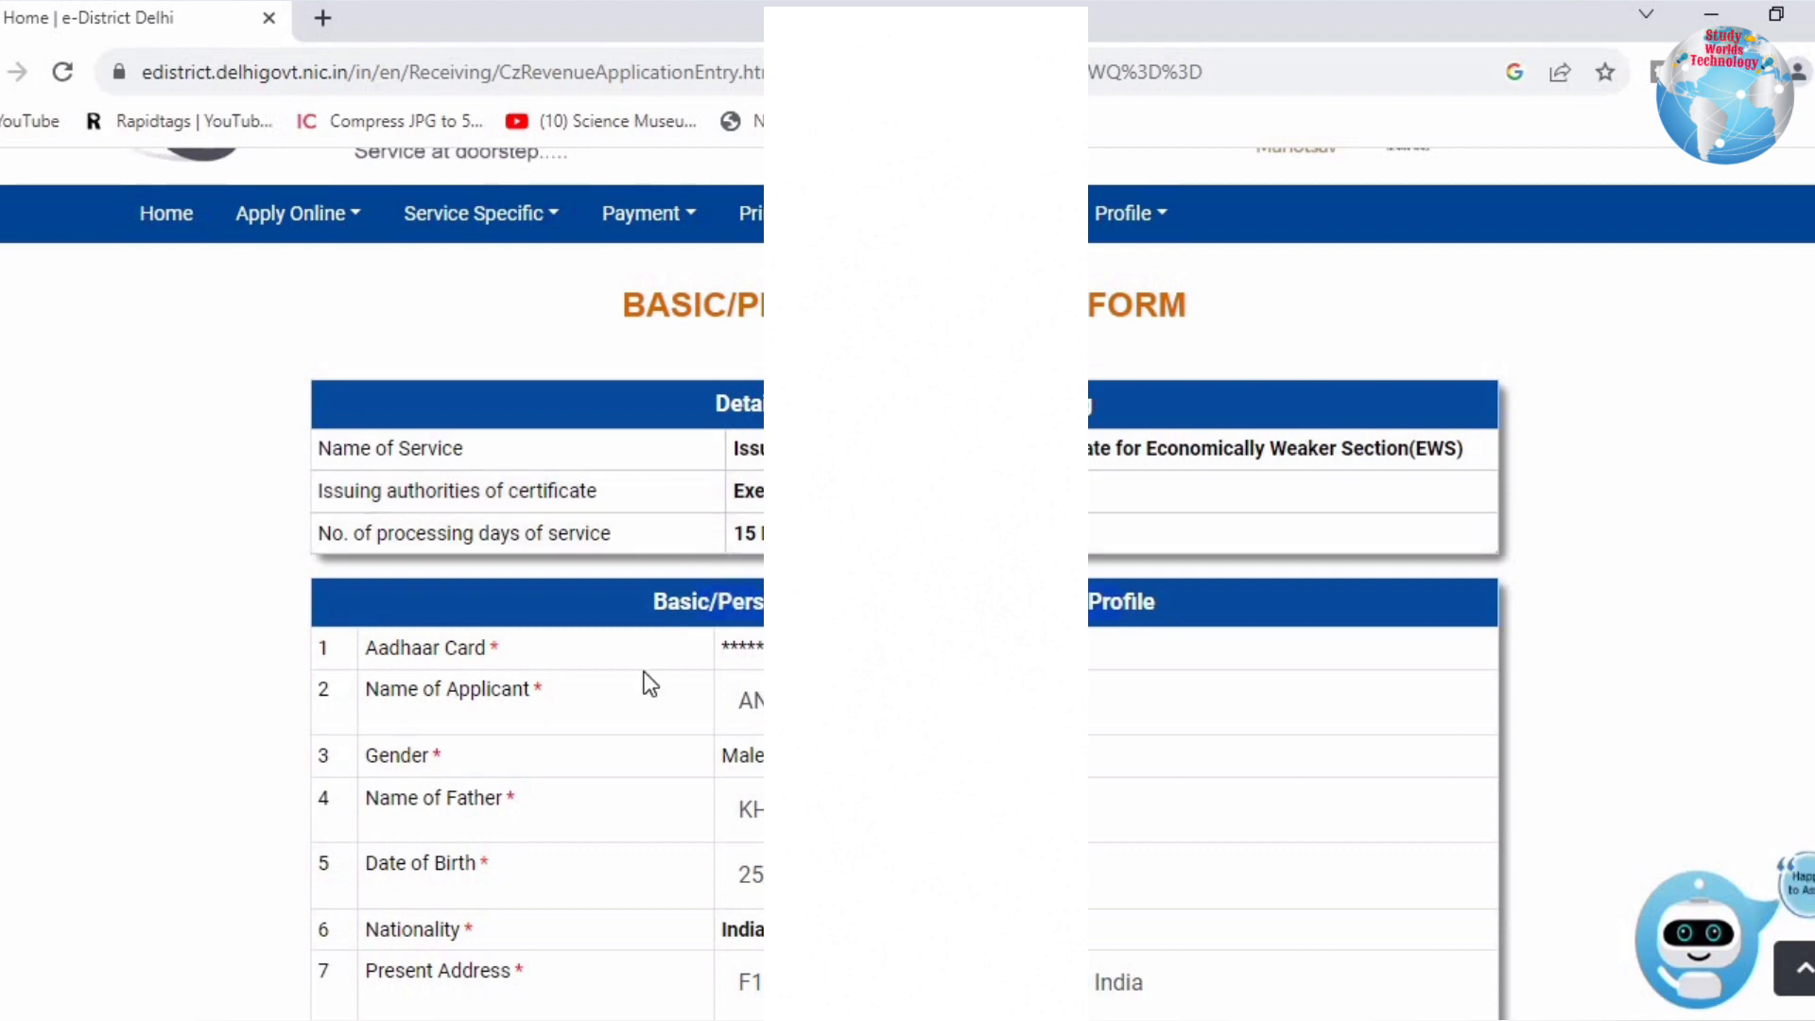
scroll(1122, 426, down, 6)
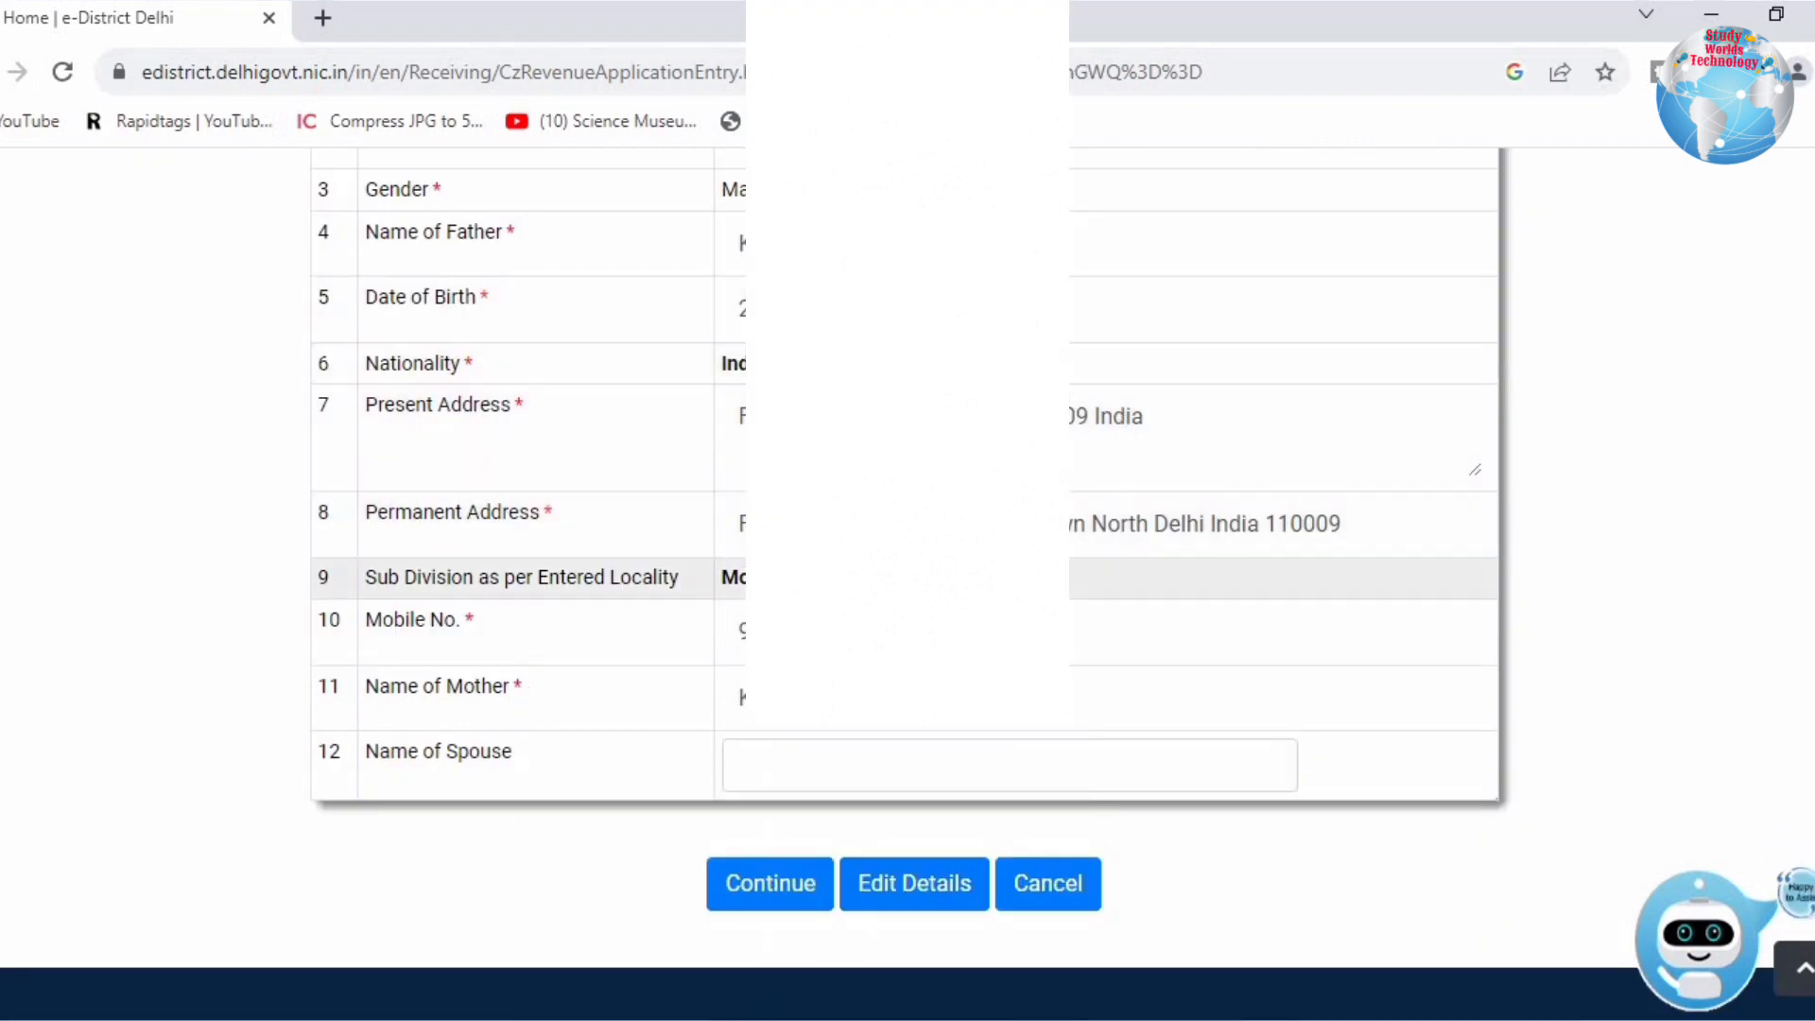
click(771, 883)
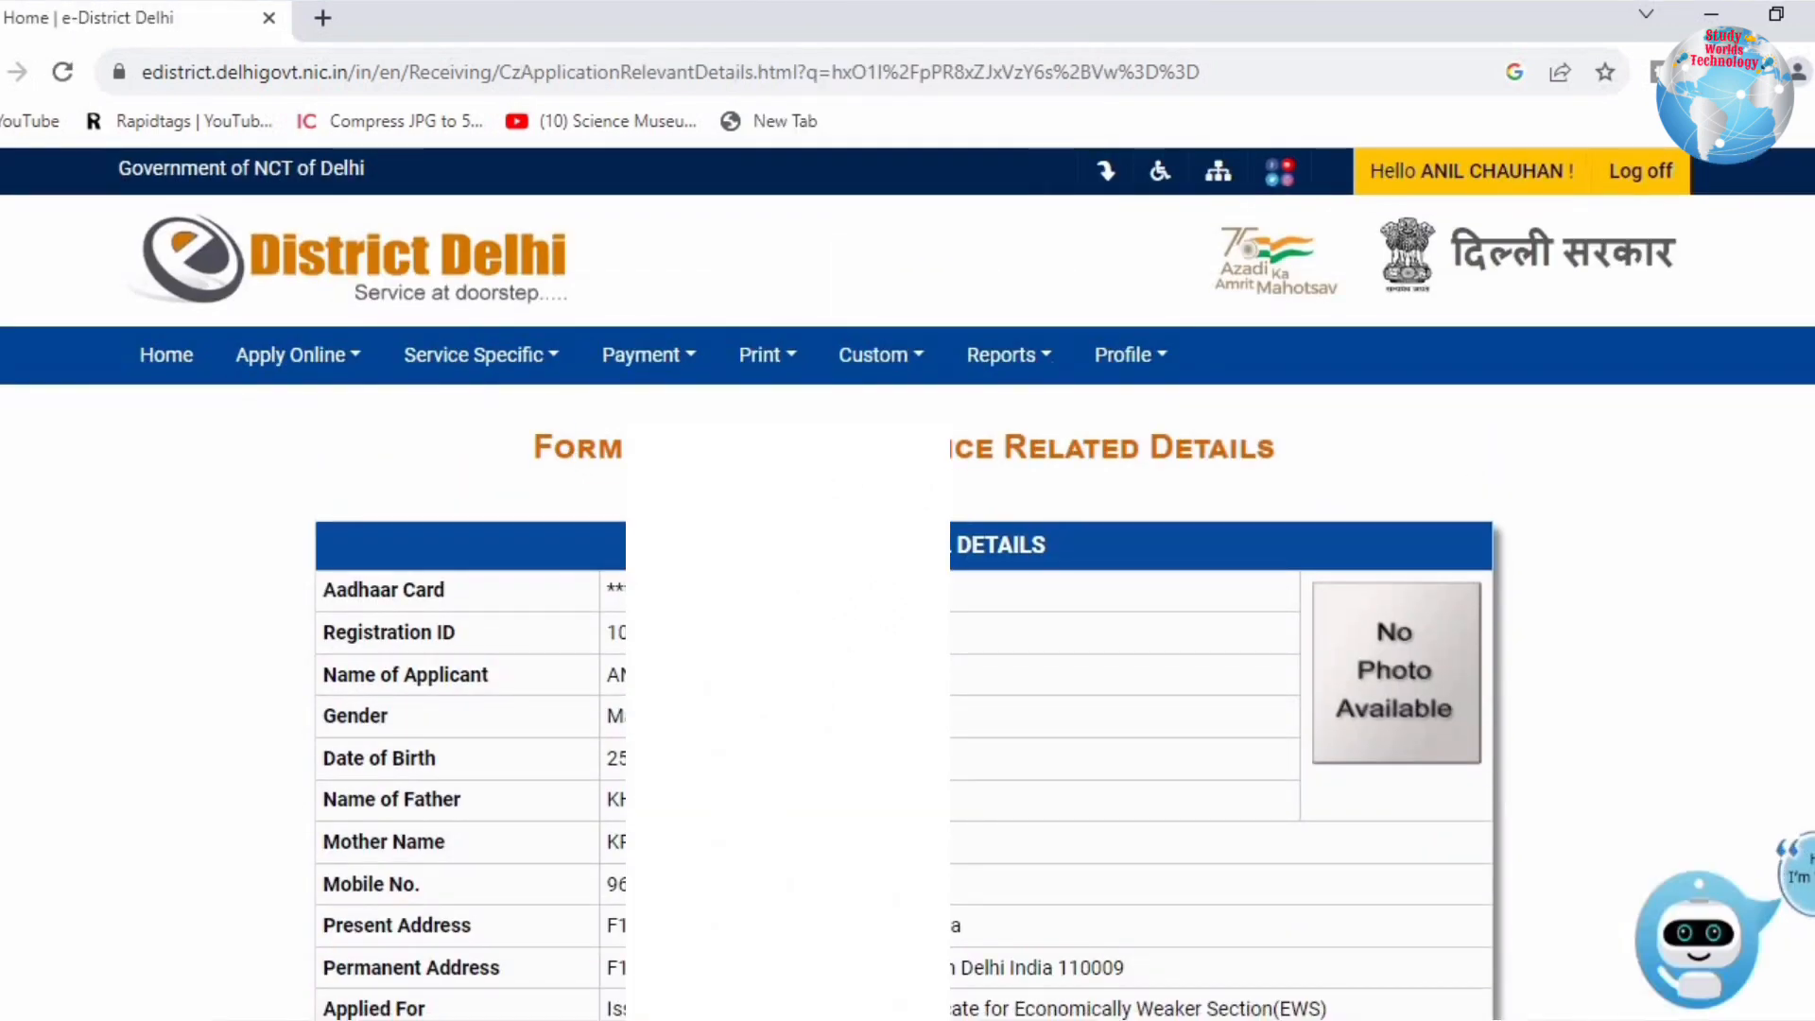
drag(577, 446, 1185, 452)
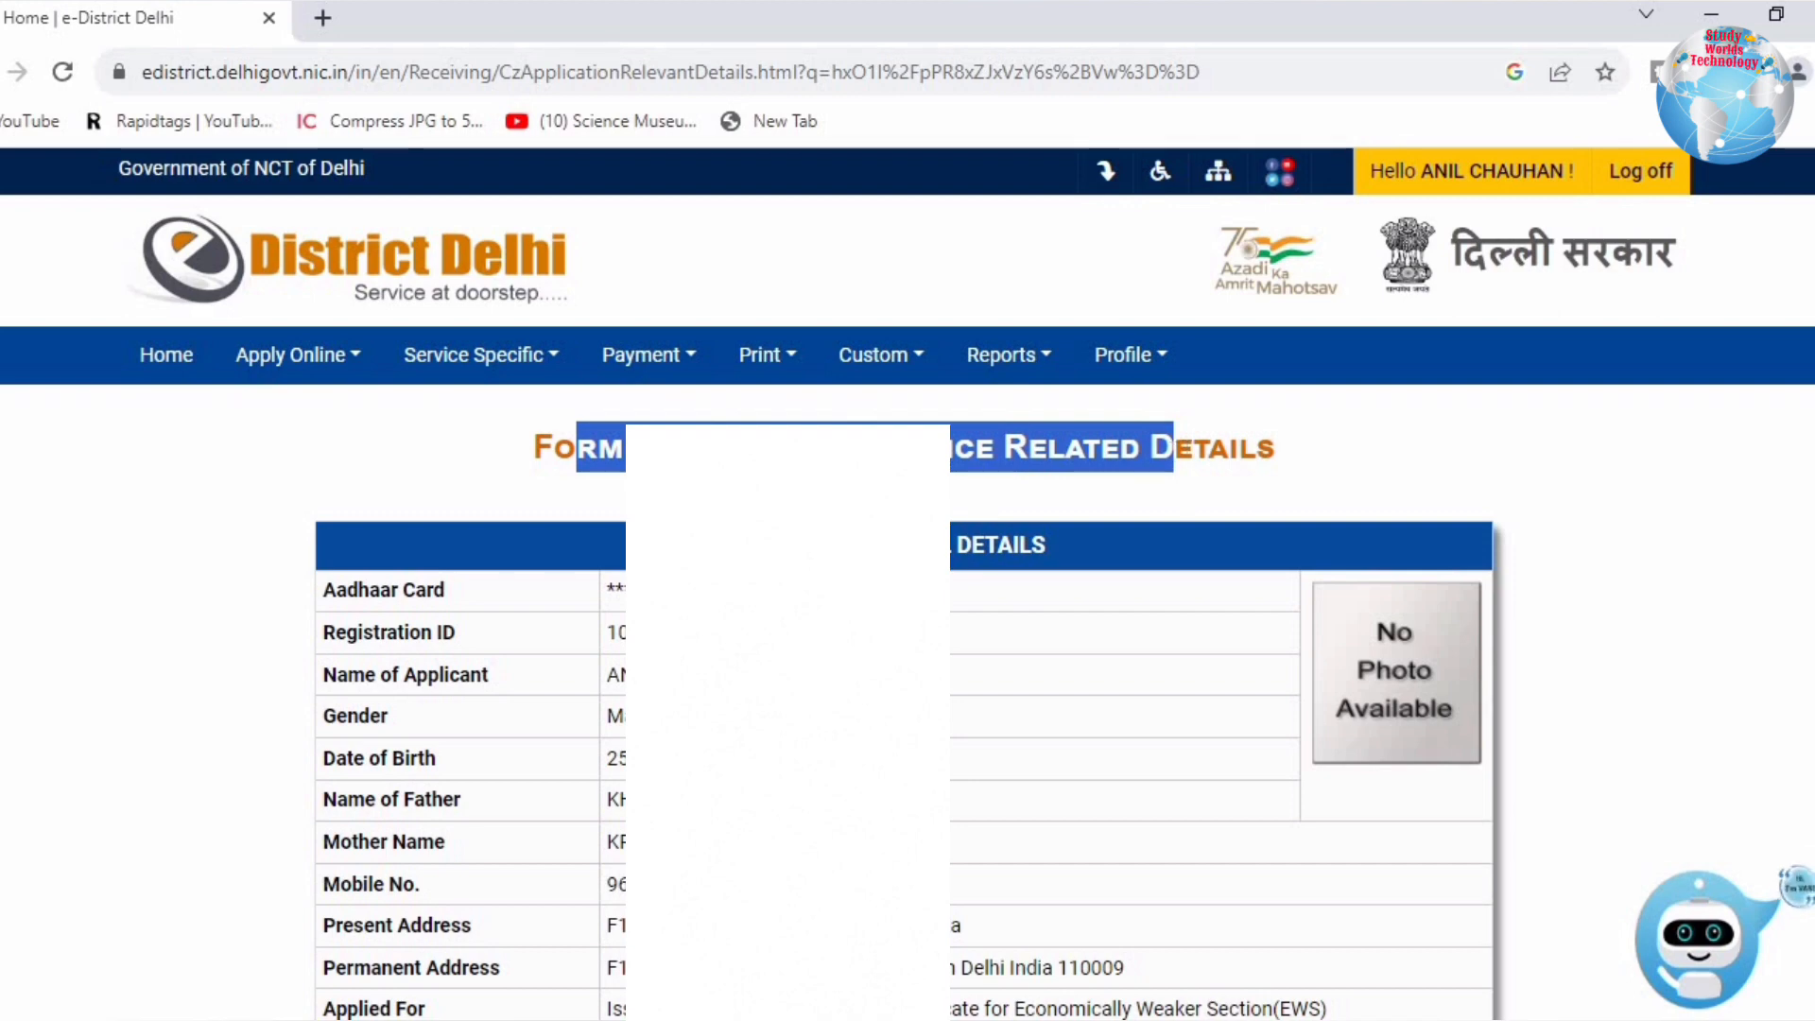
click(879, 487)
scroll(1028, 547, down, 3)
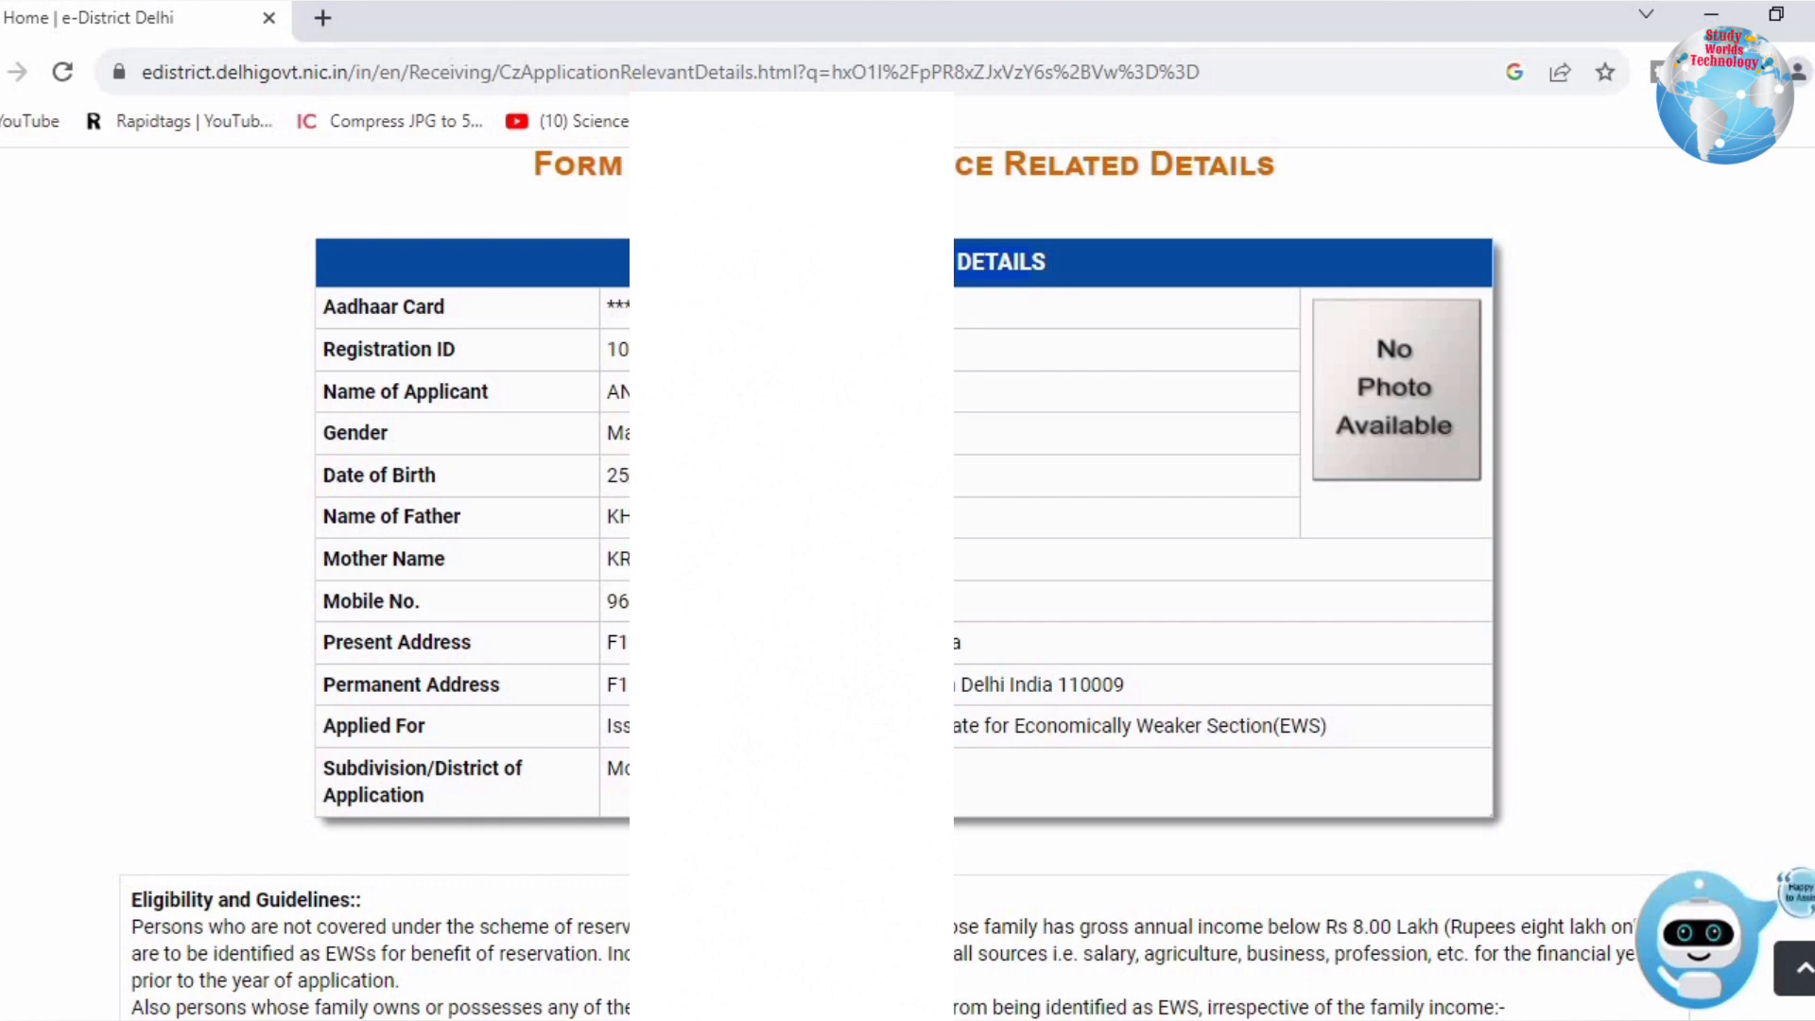
scroll(161, 360, down, 5)
drag(154, 360, 936, 364)
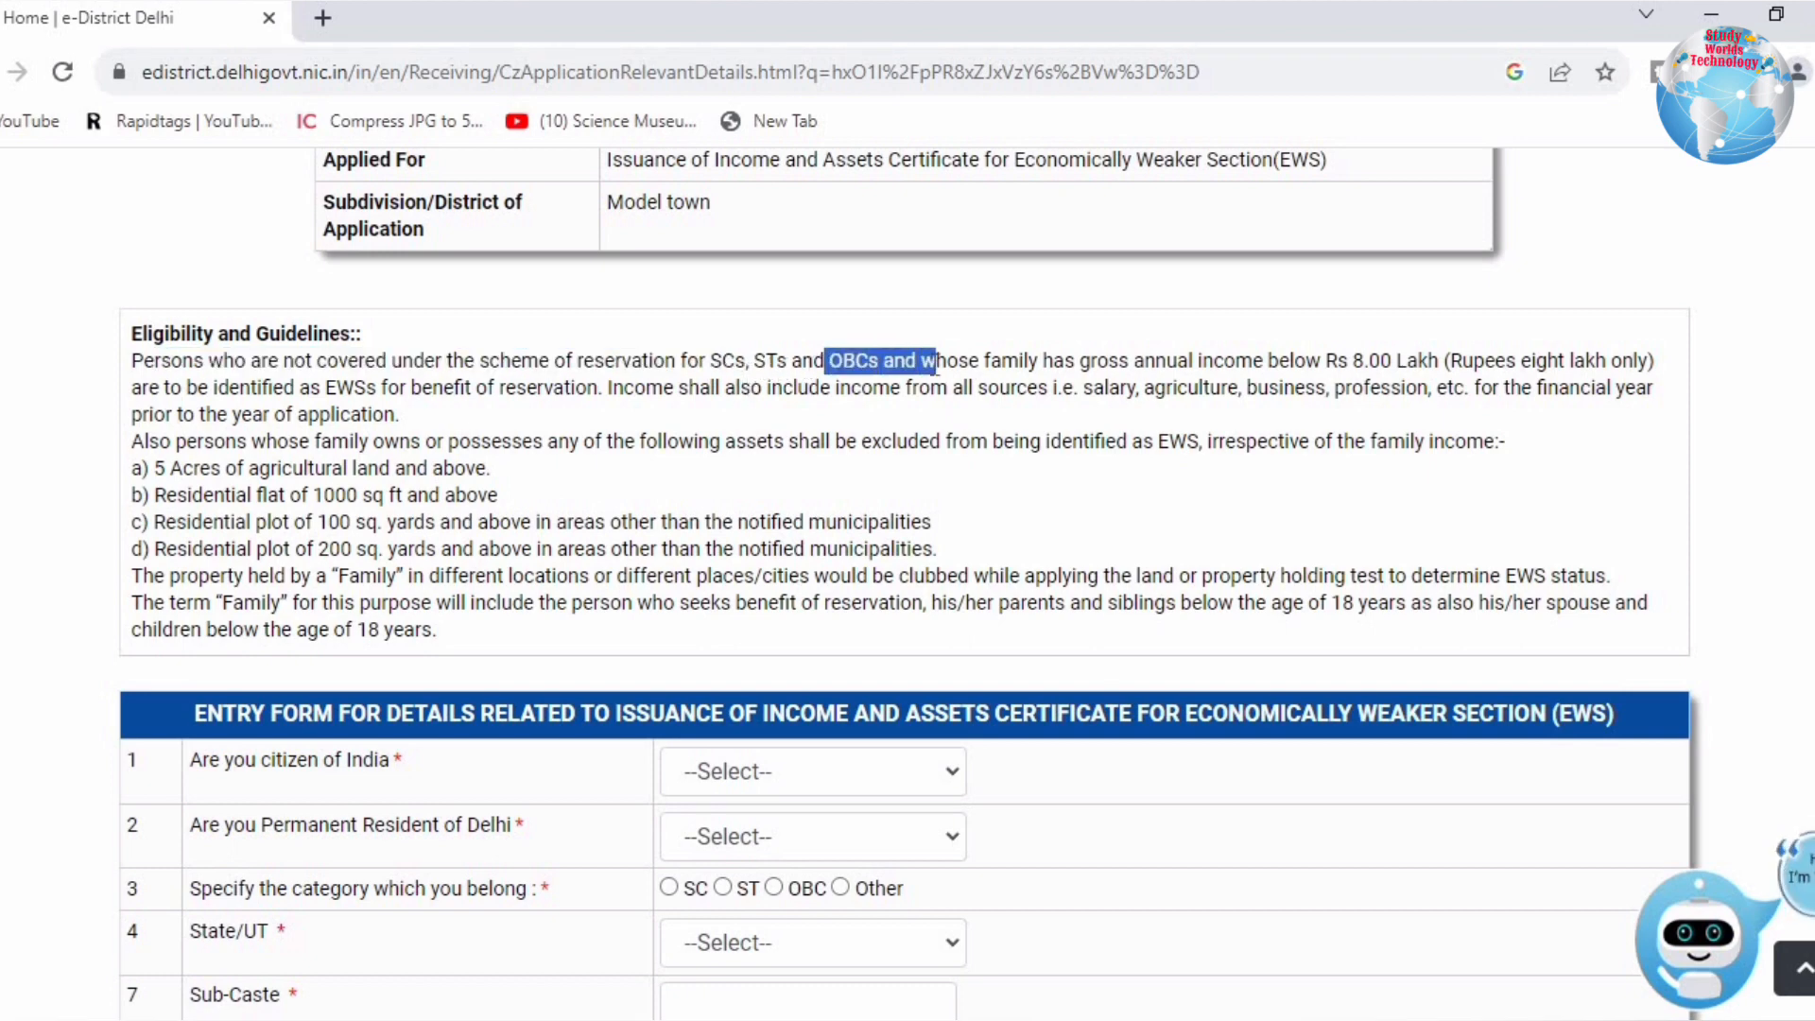
drag(707, 365, 899, 362)
scroll(725, 563, down, 4)
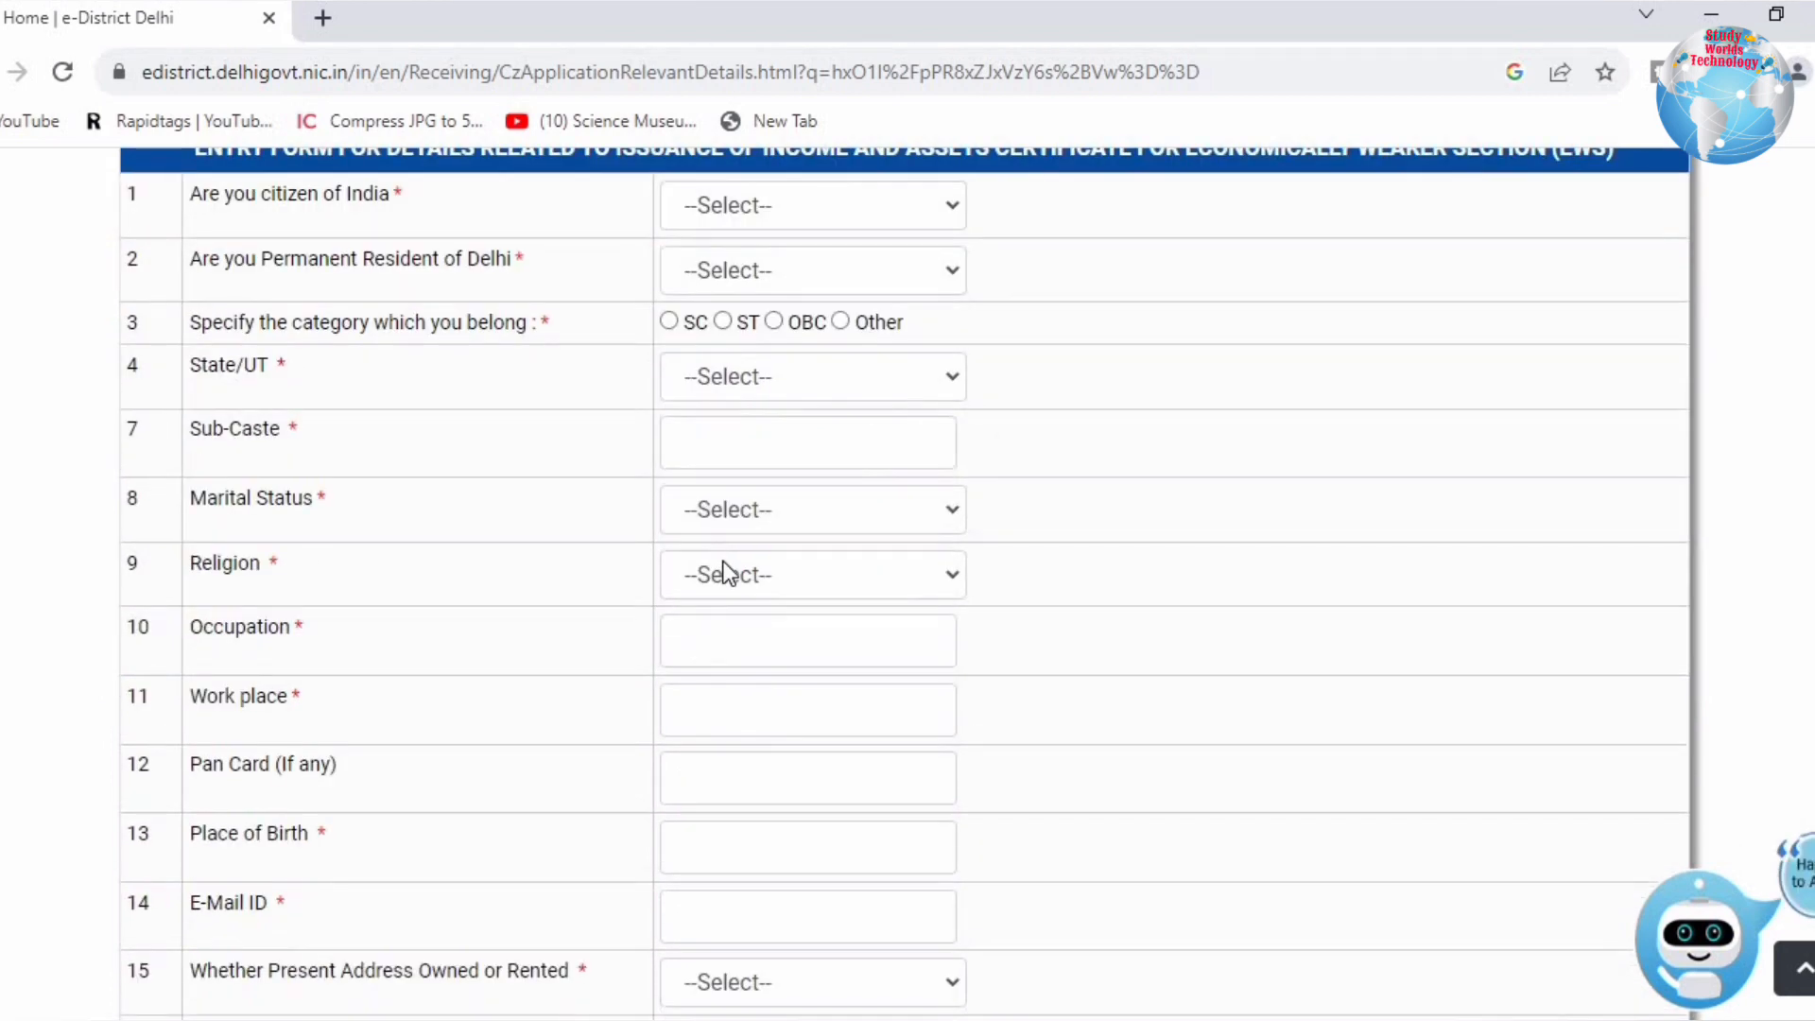
scroll(725, 570, up, 1)
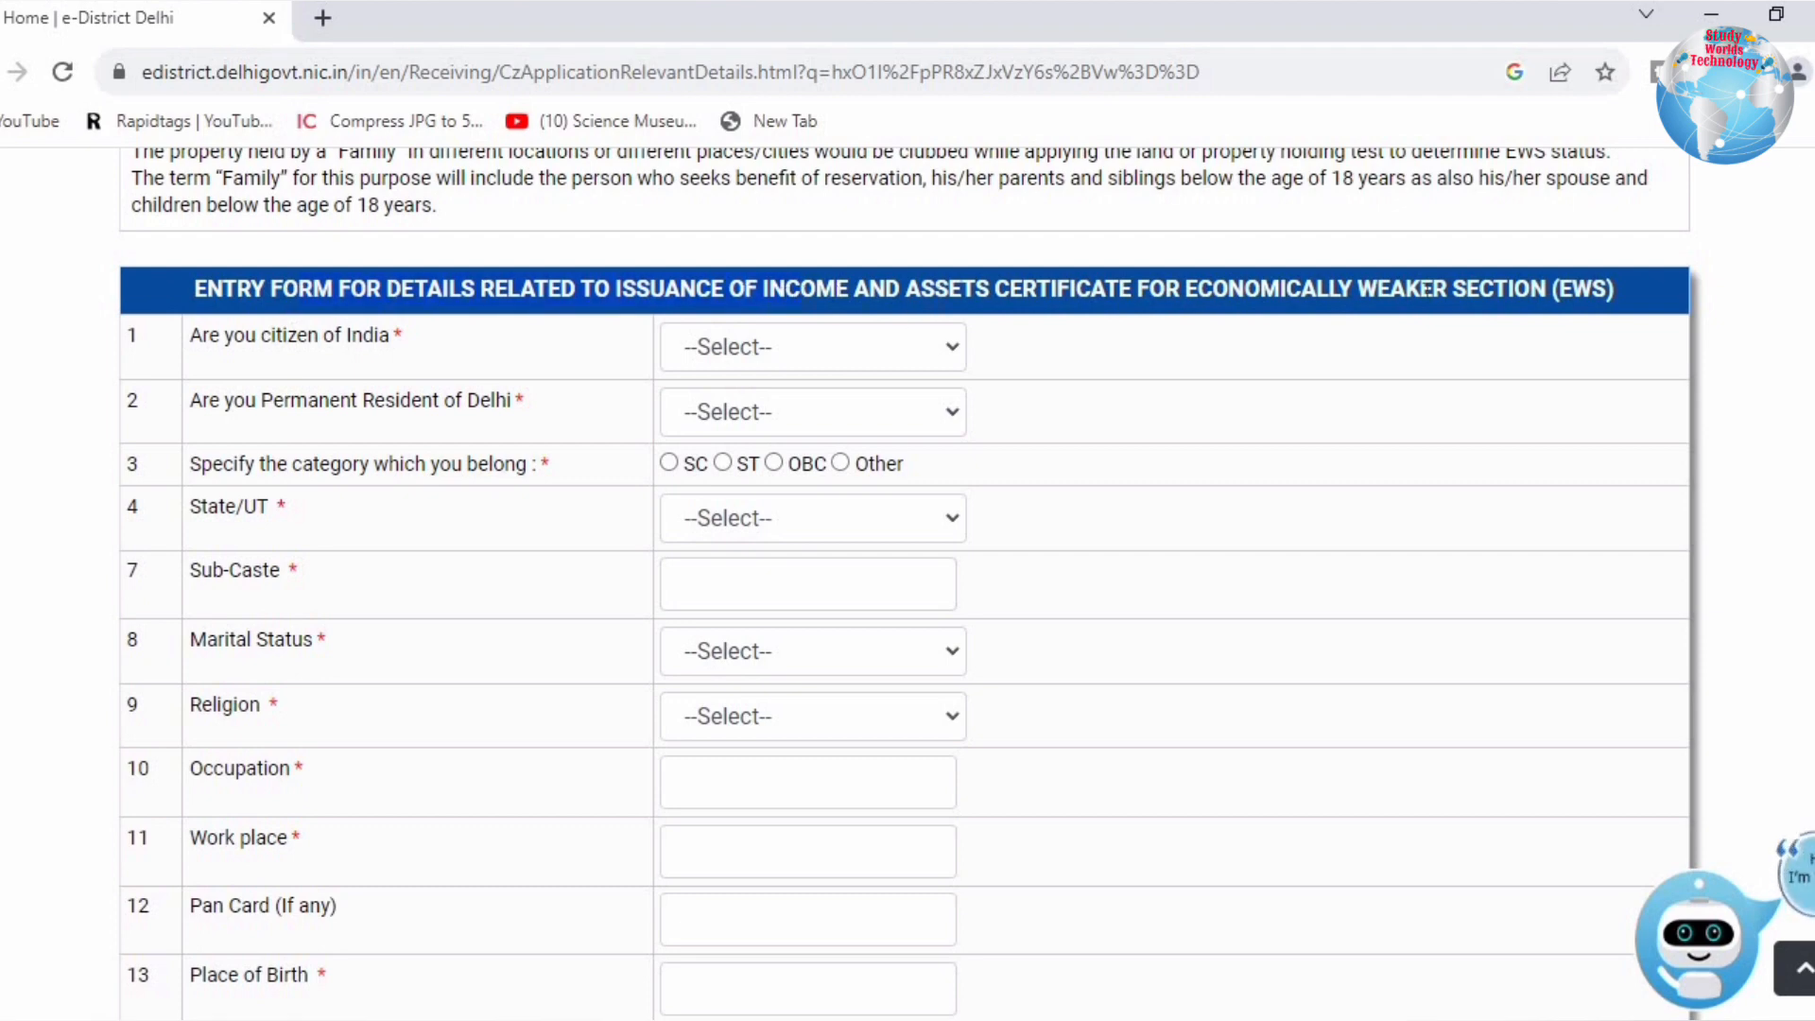
Step: Answer Yes to Indian citizenship and Yes to permanent Delhi residence, dismissing the not-eligible alert
drag(325, 345, 607, 352)
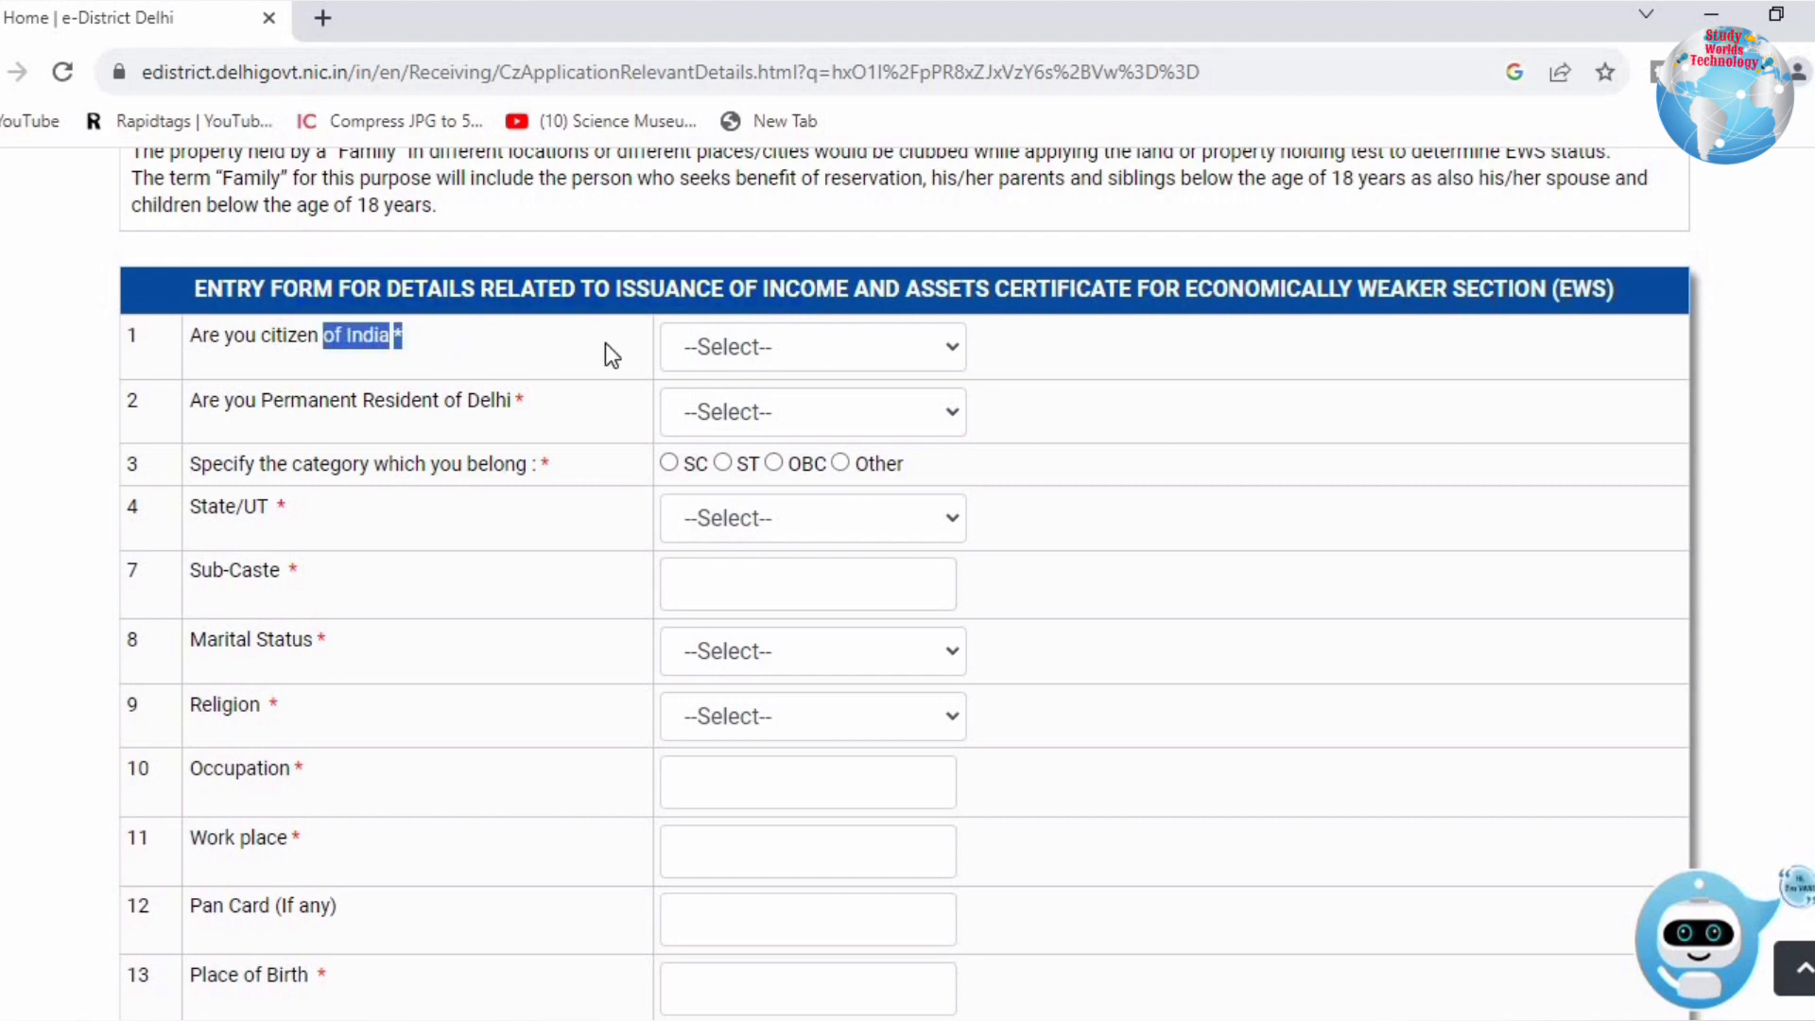
click(758, 345)
click(718, 415)
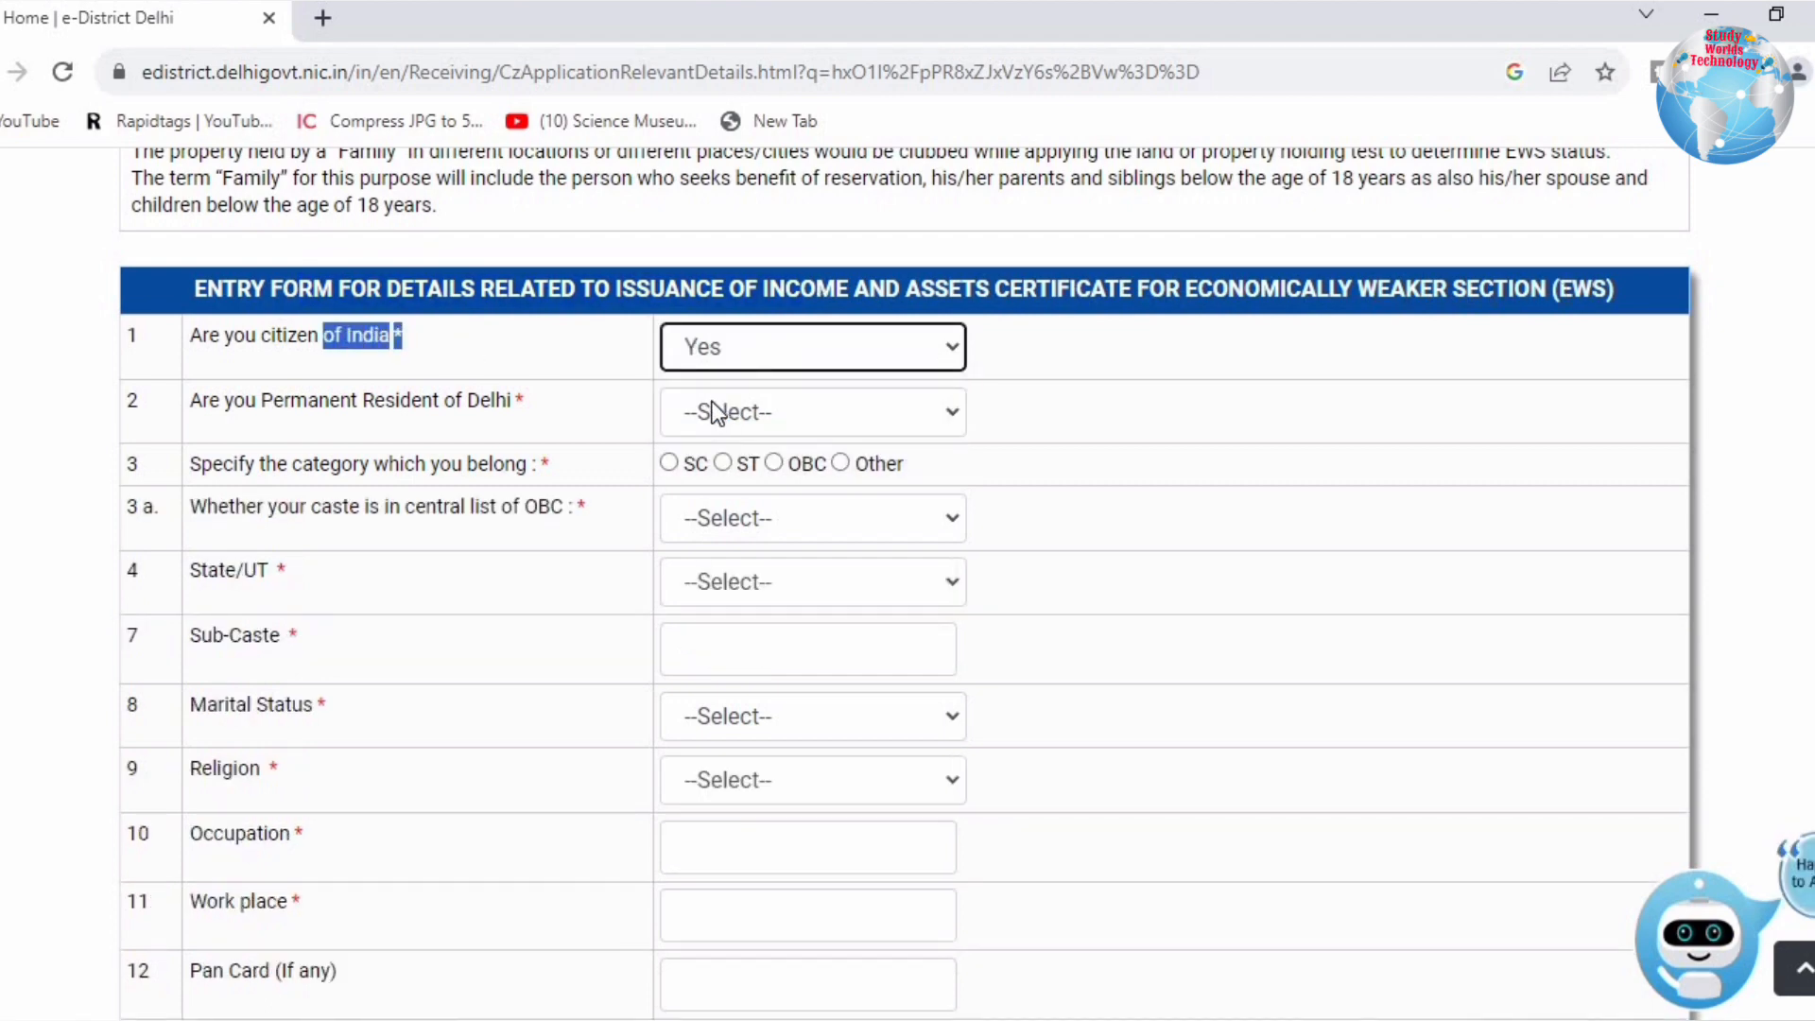
drag(259, 405, 622, 410)
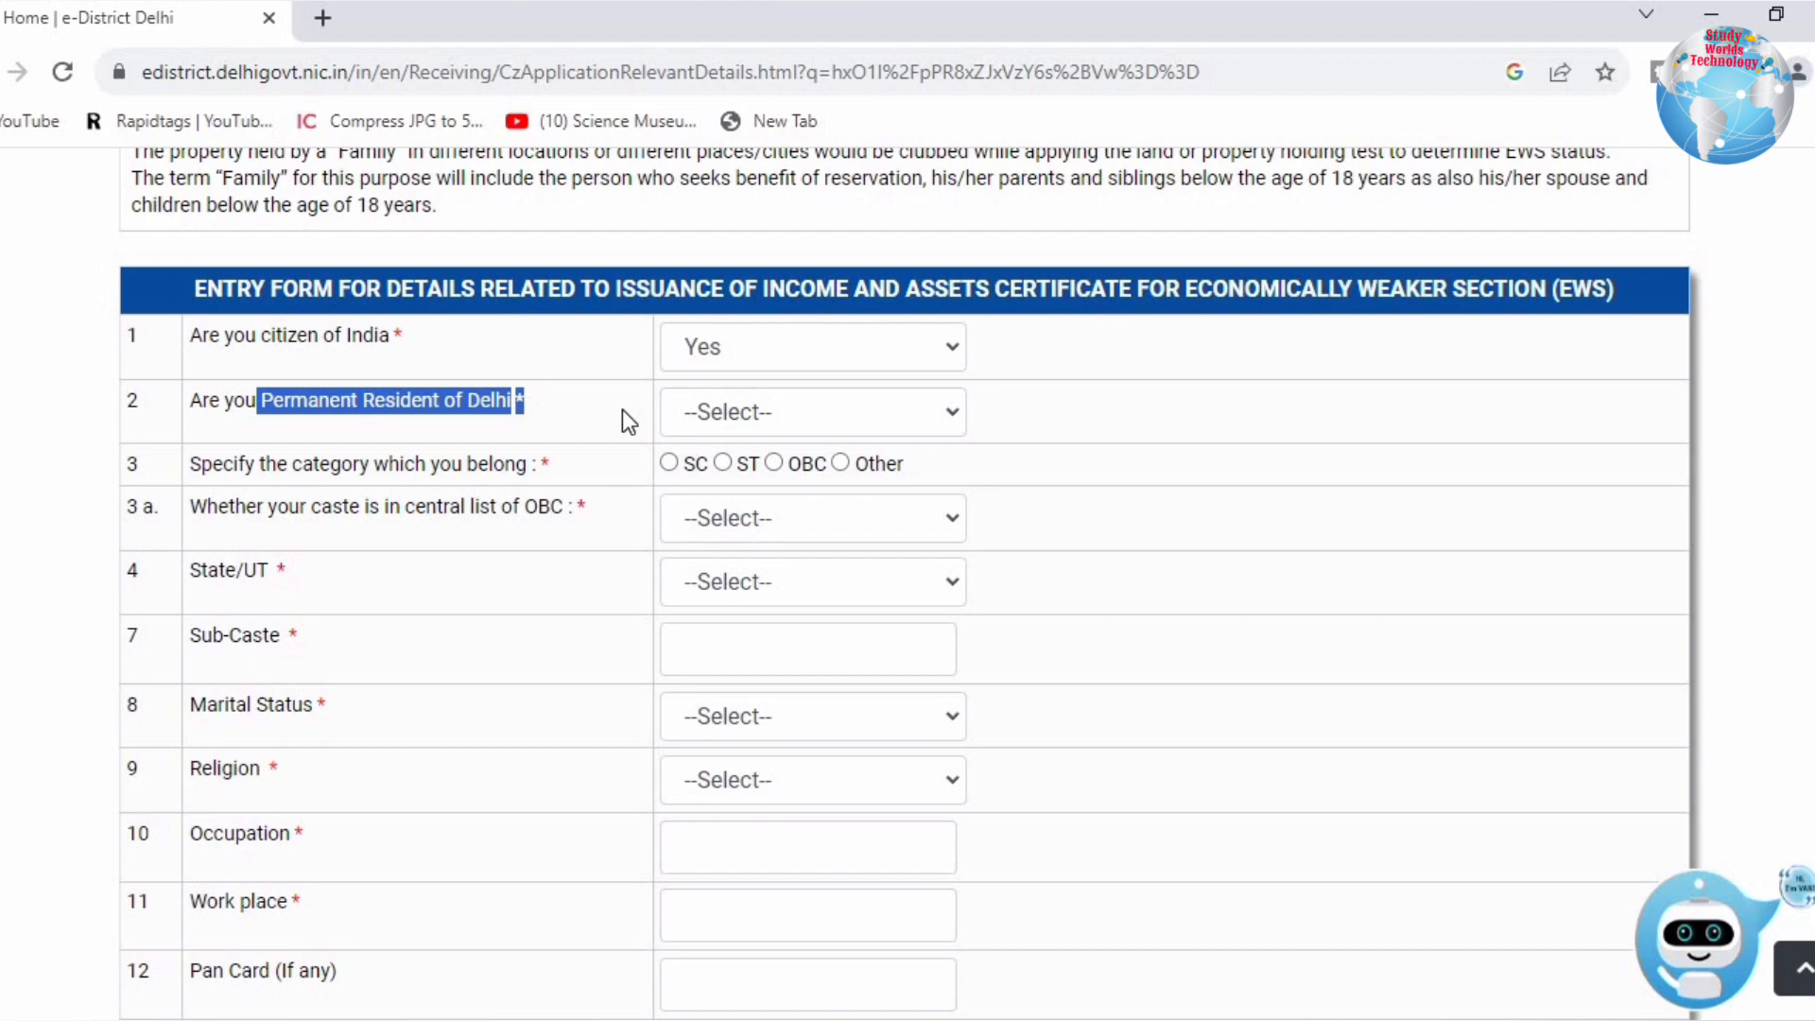
click(701, 422)
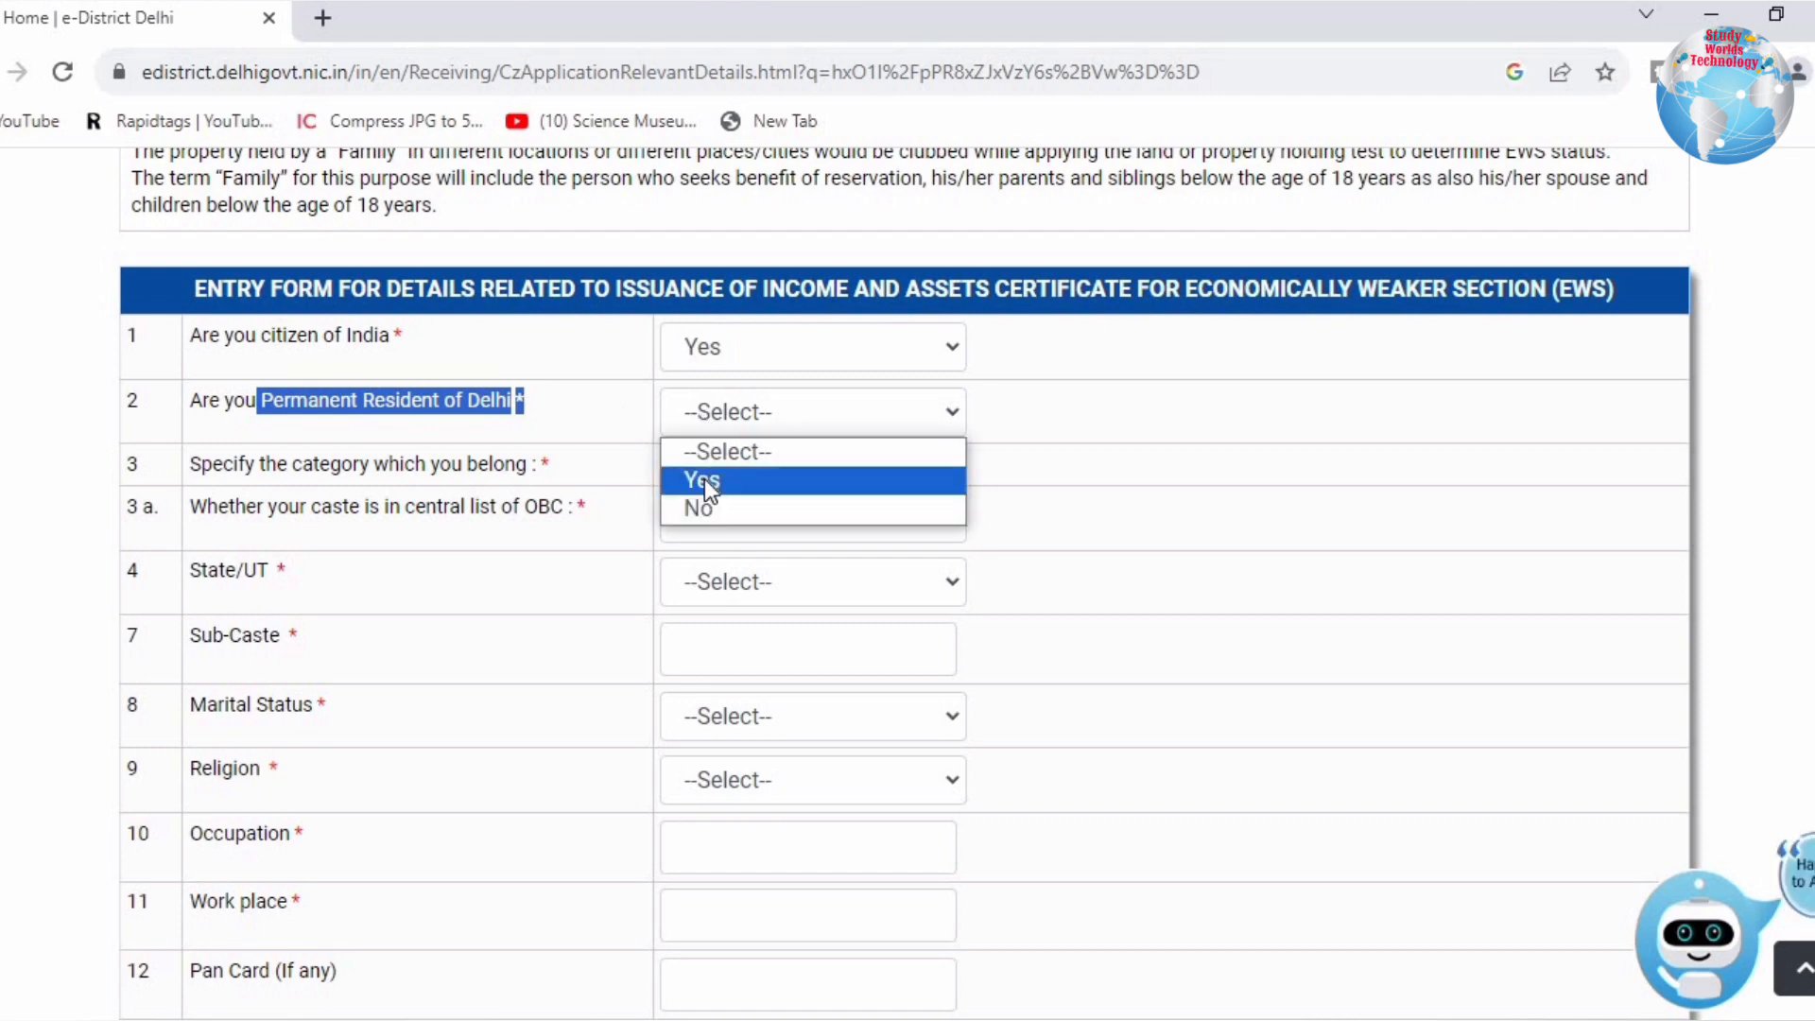
click(701, 503)
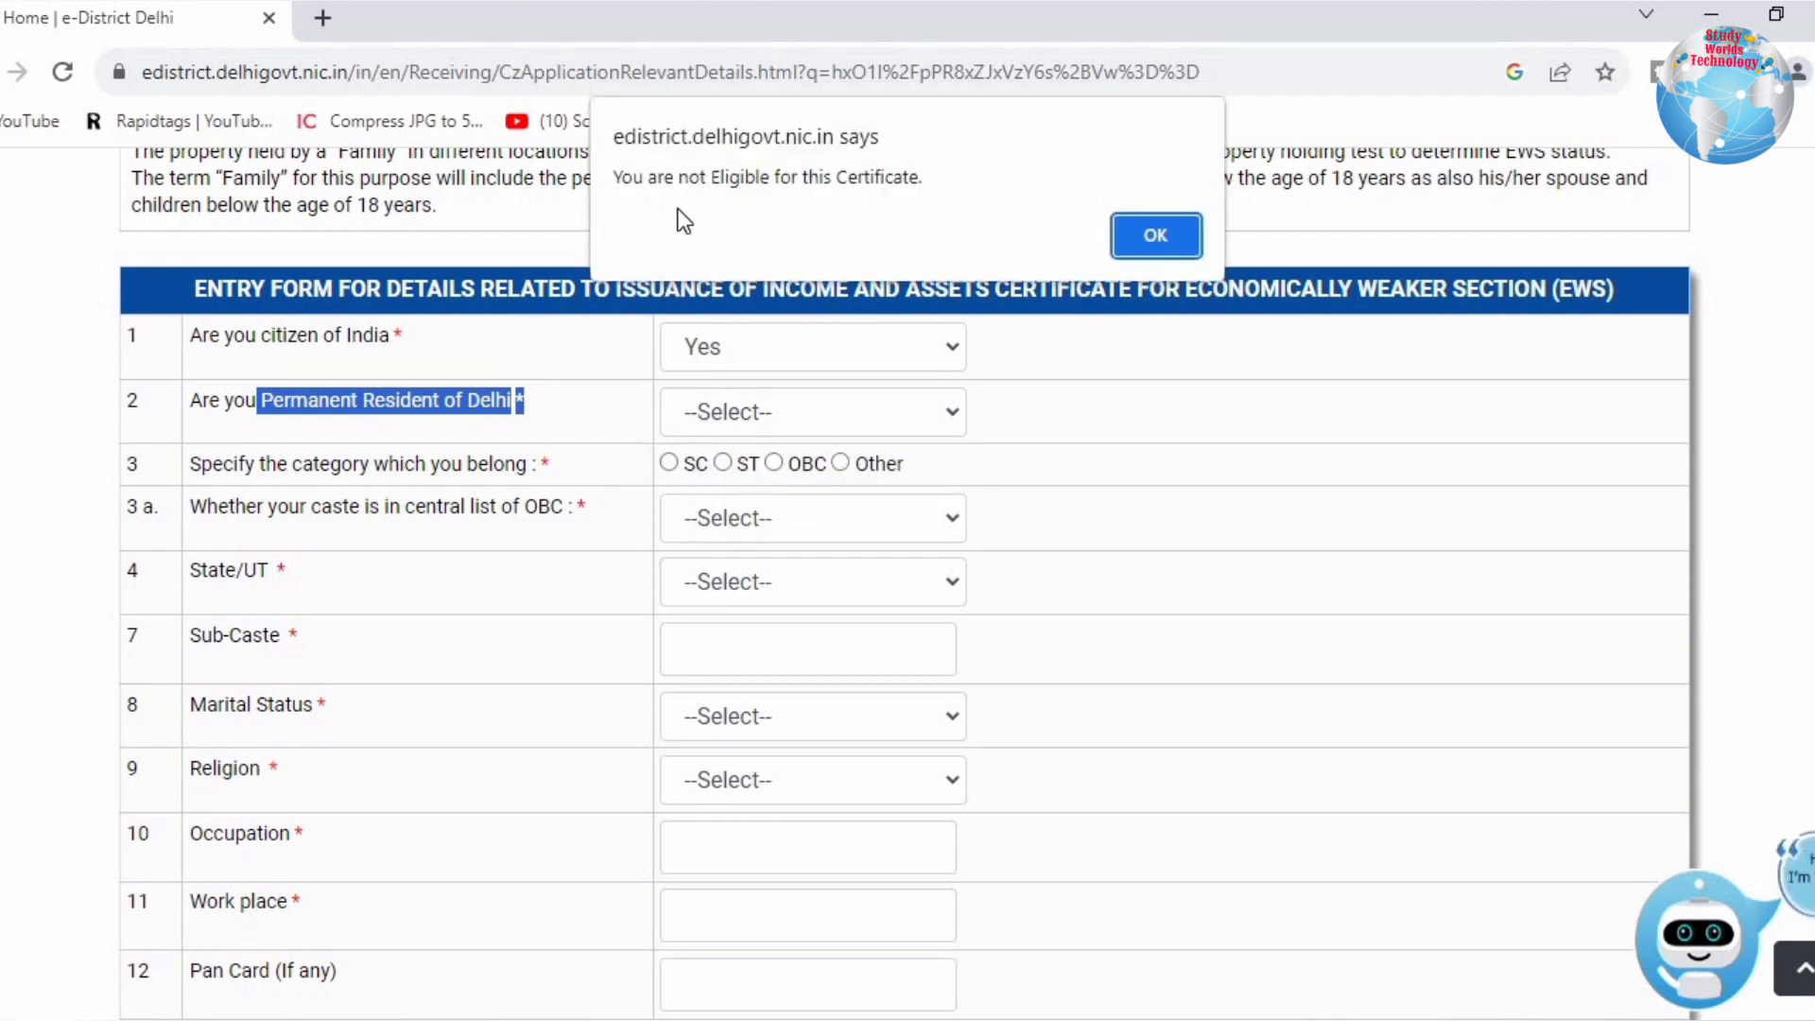
click(1143, 236)
click(762, 418)
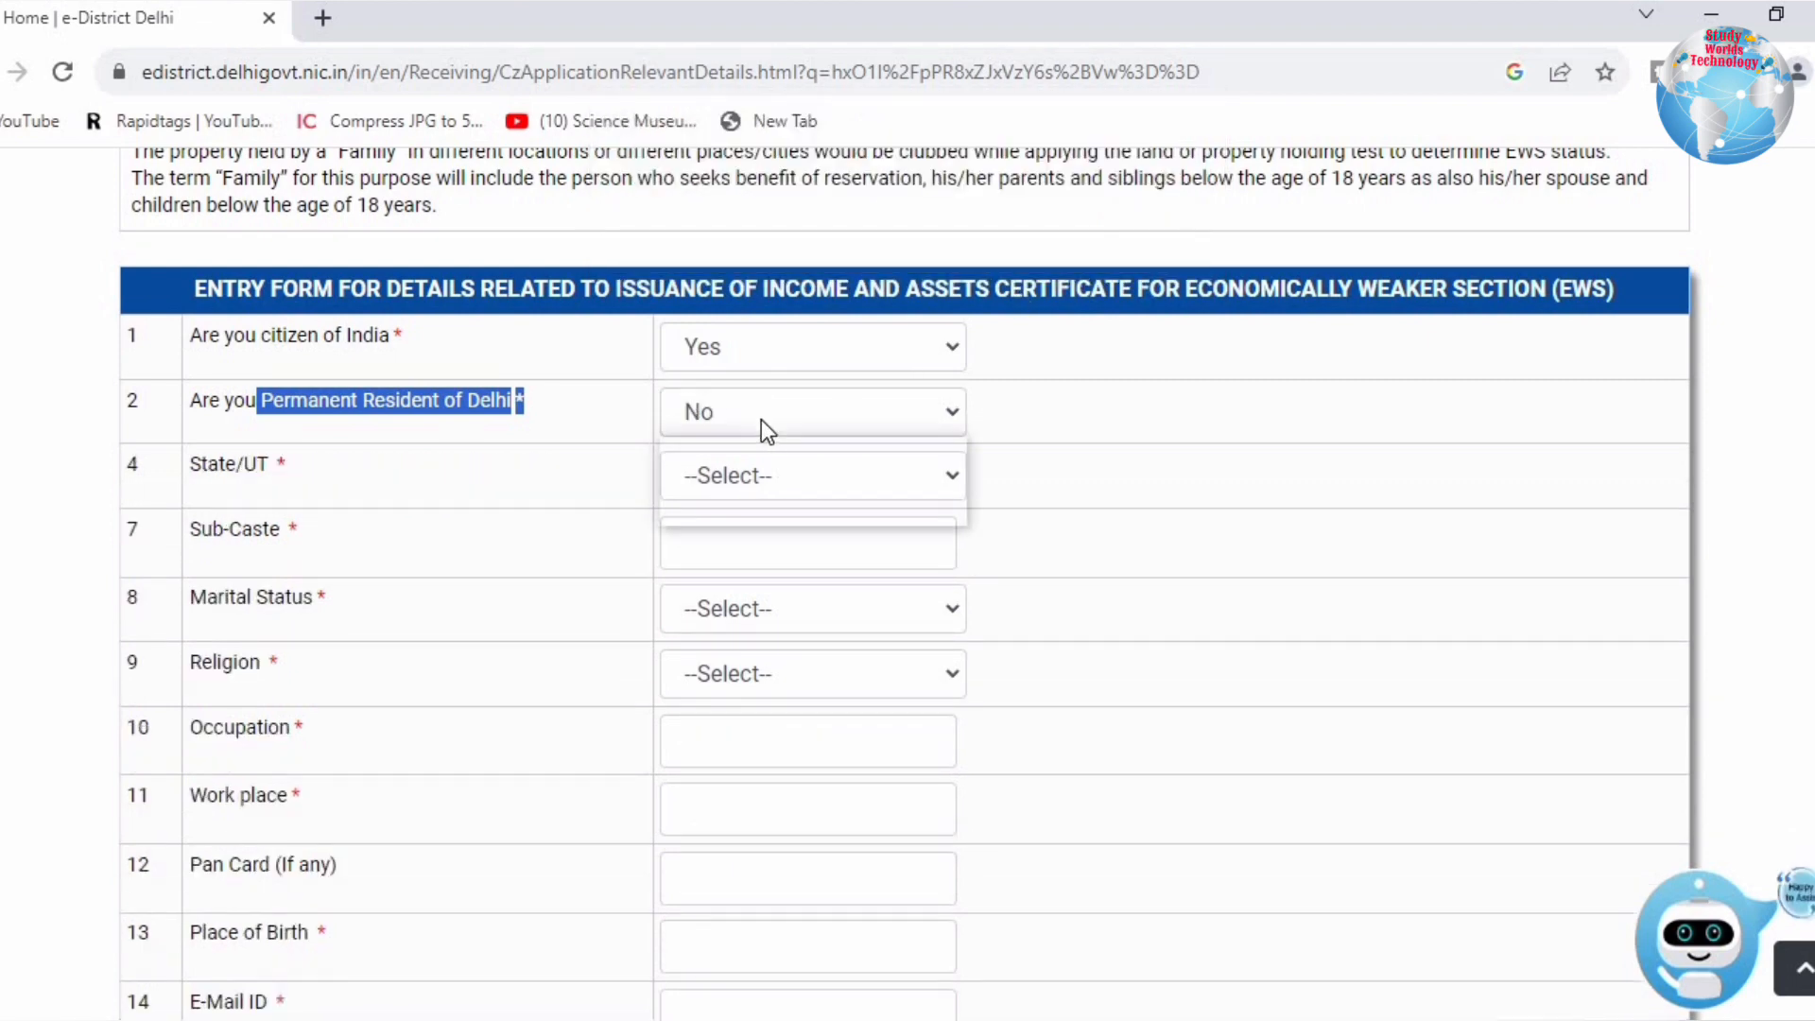
click(711, 479)
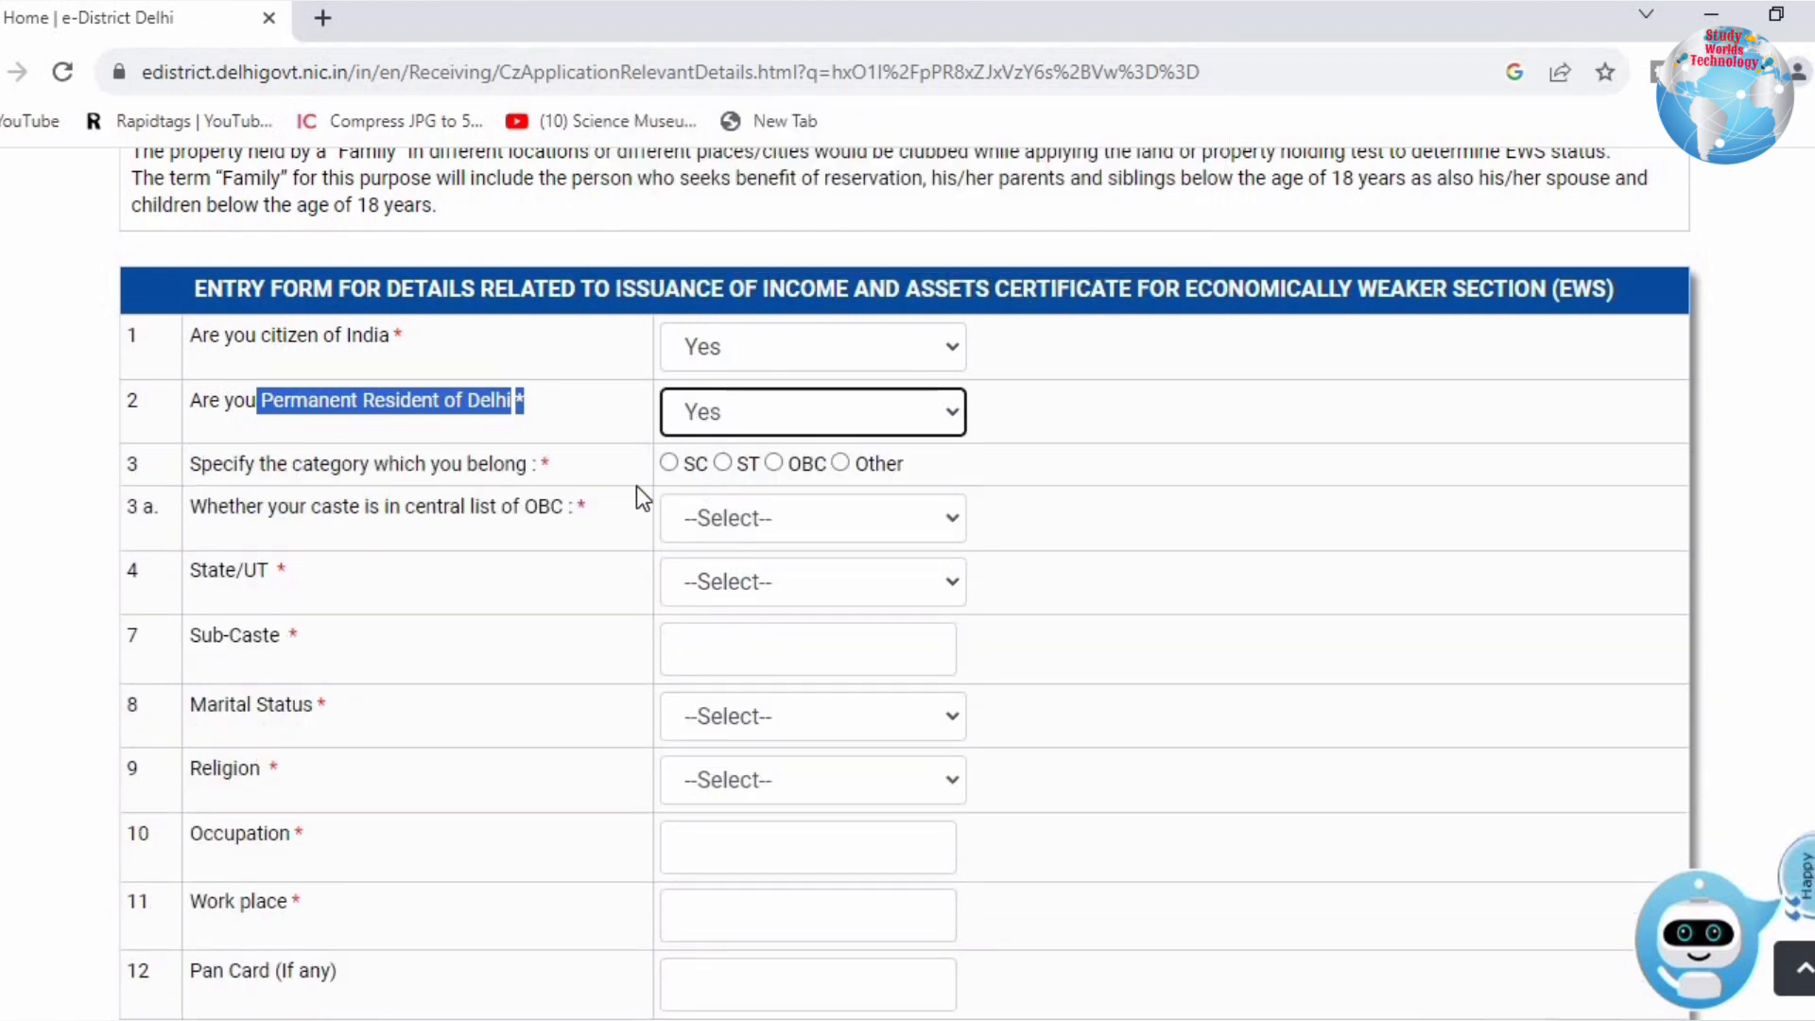
drag(192, 465, 534, 472)
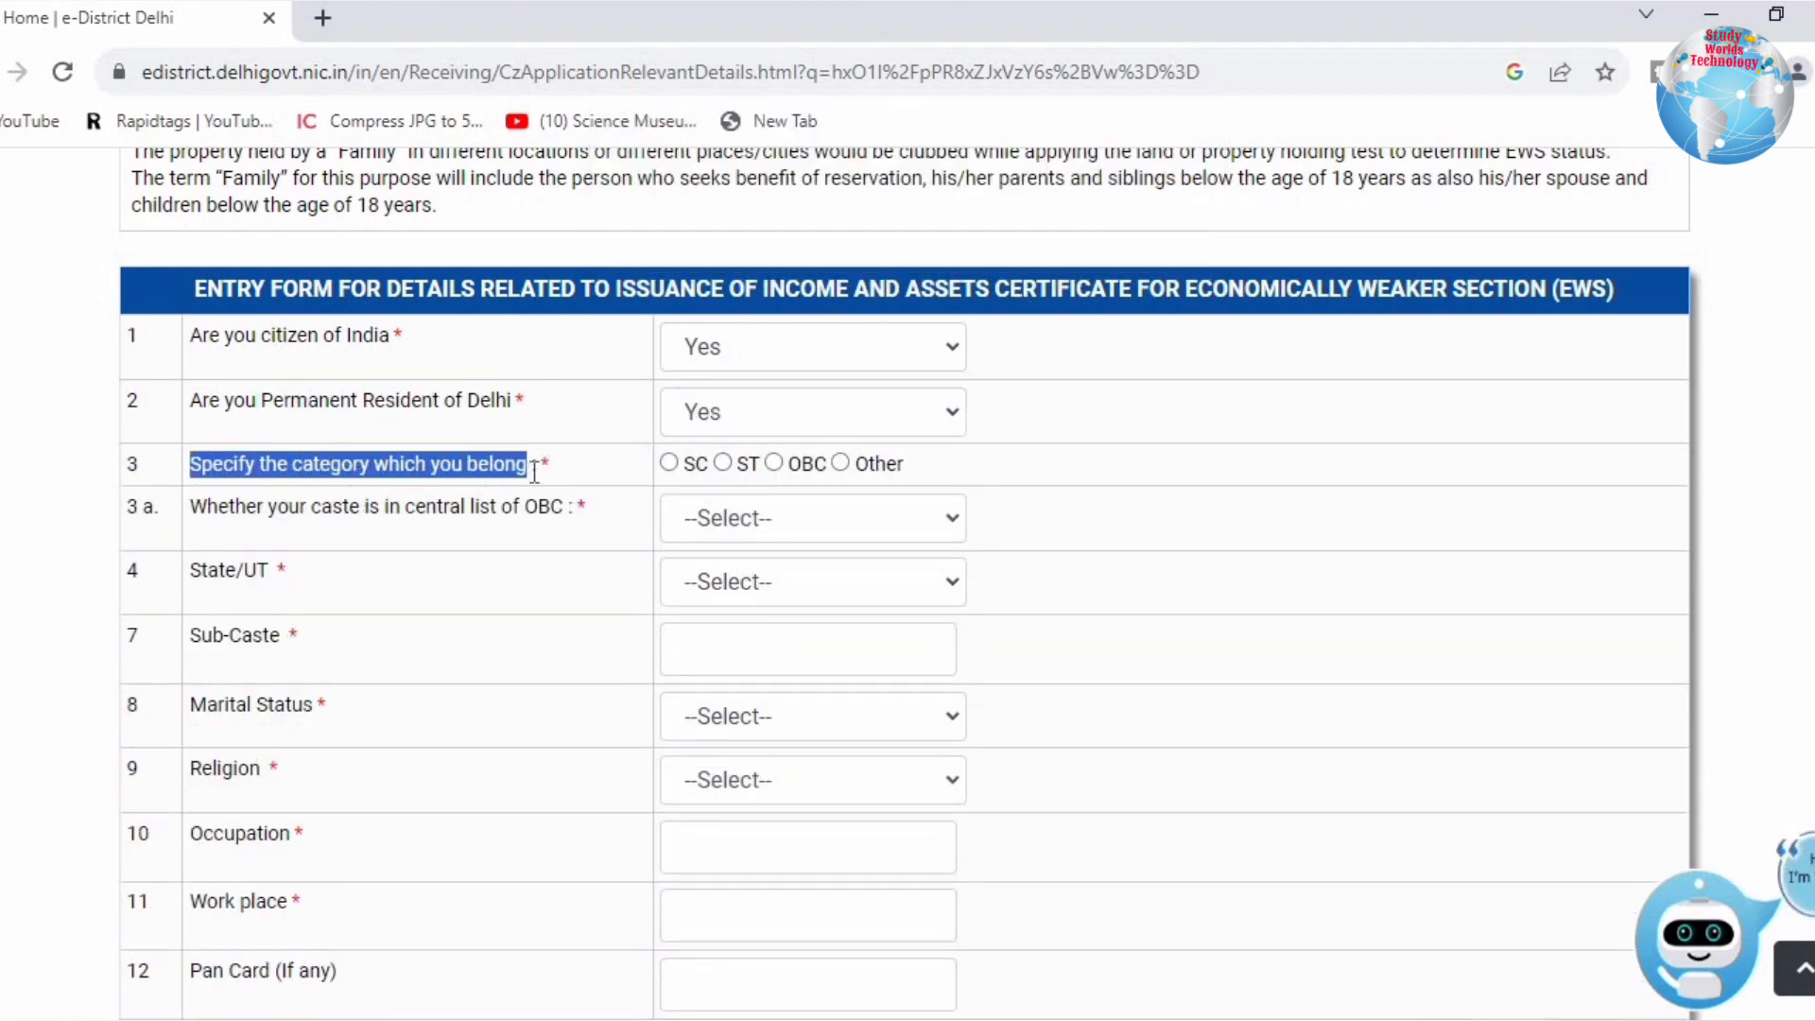
Step: Set category to Other, State/UT to Delhi, and caste to CHAUHAN
click(839, 463)
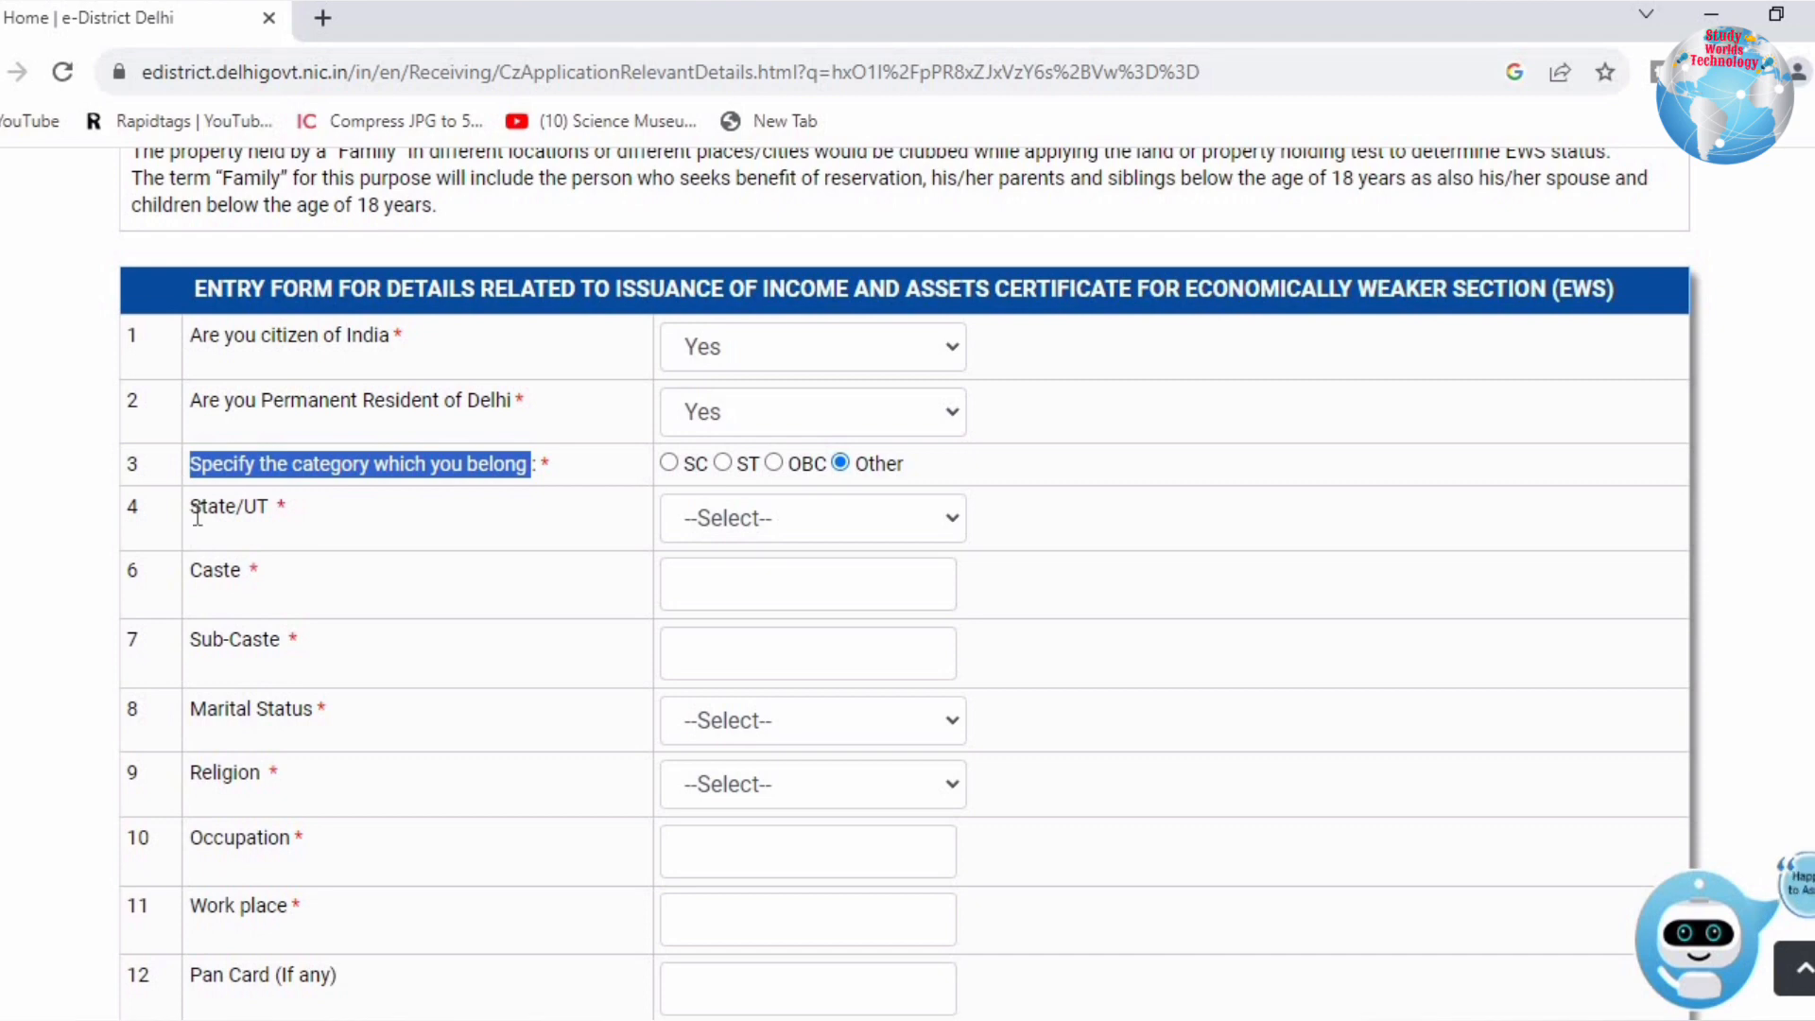
drag(197, 516, 519, 508)
click(724, 518)
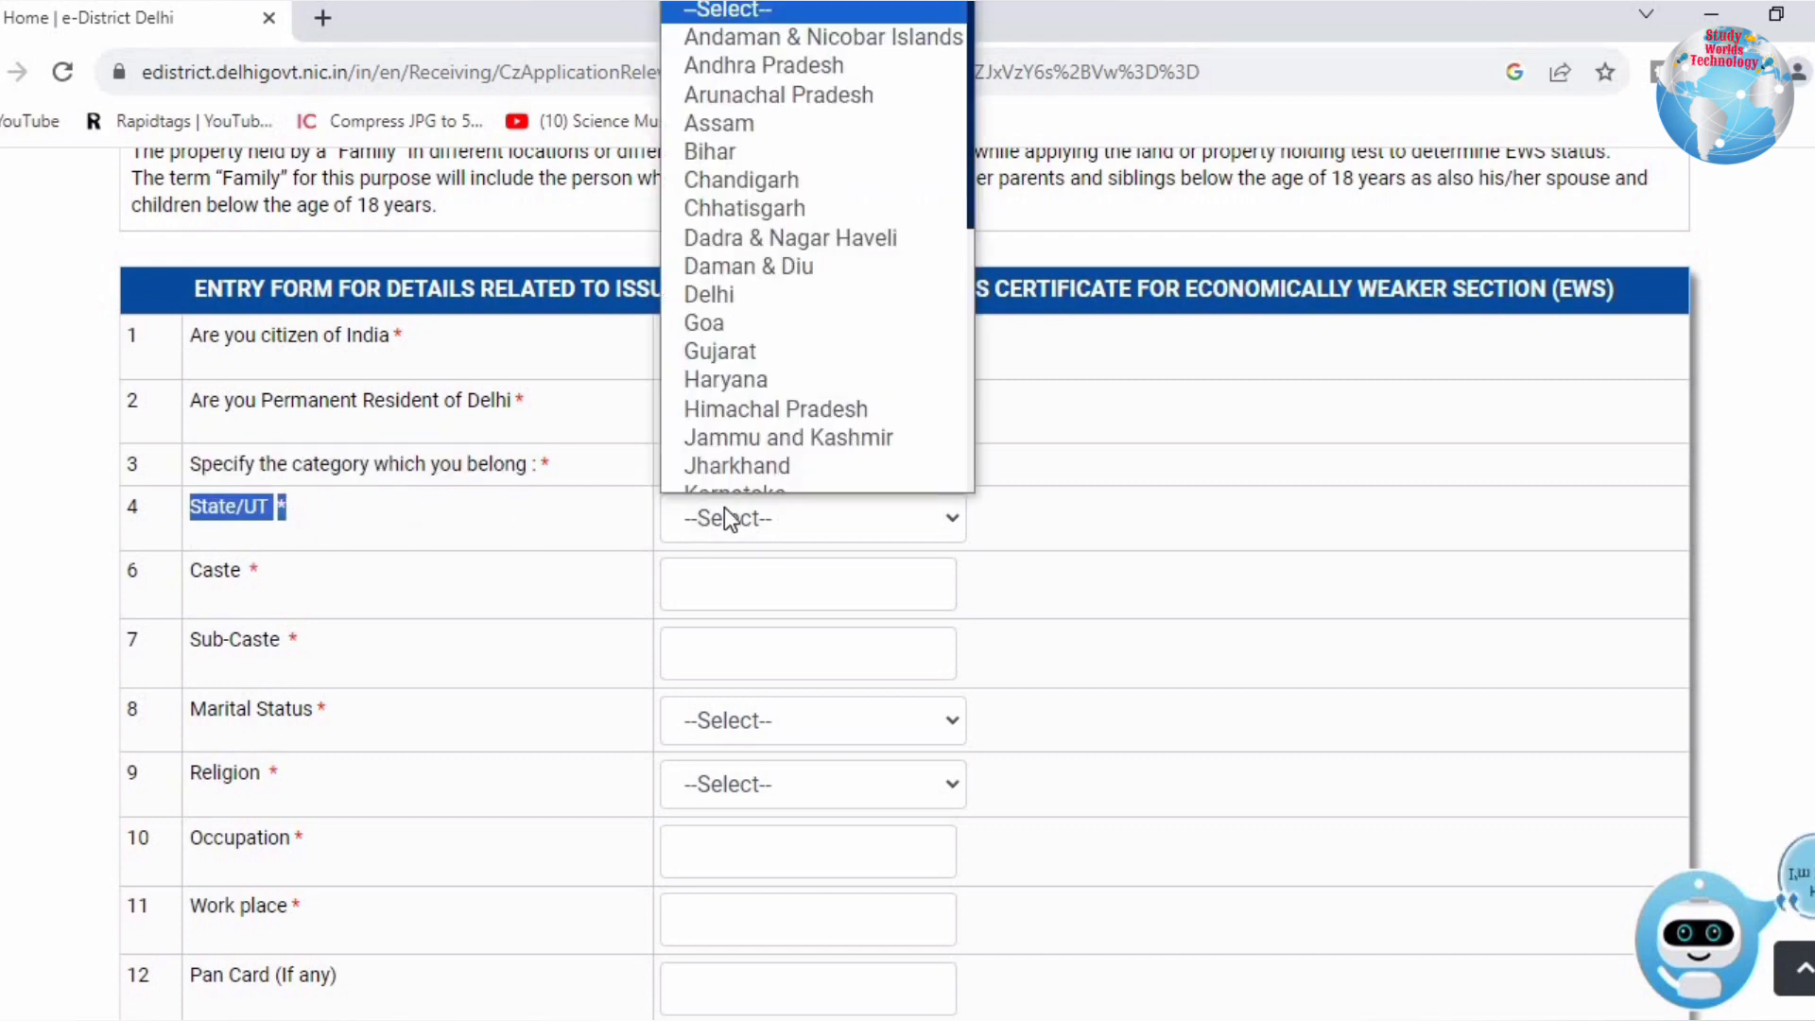
scroll(758, 356, down, 1)
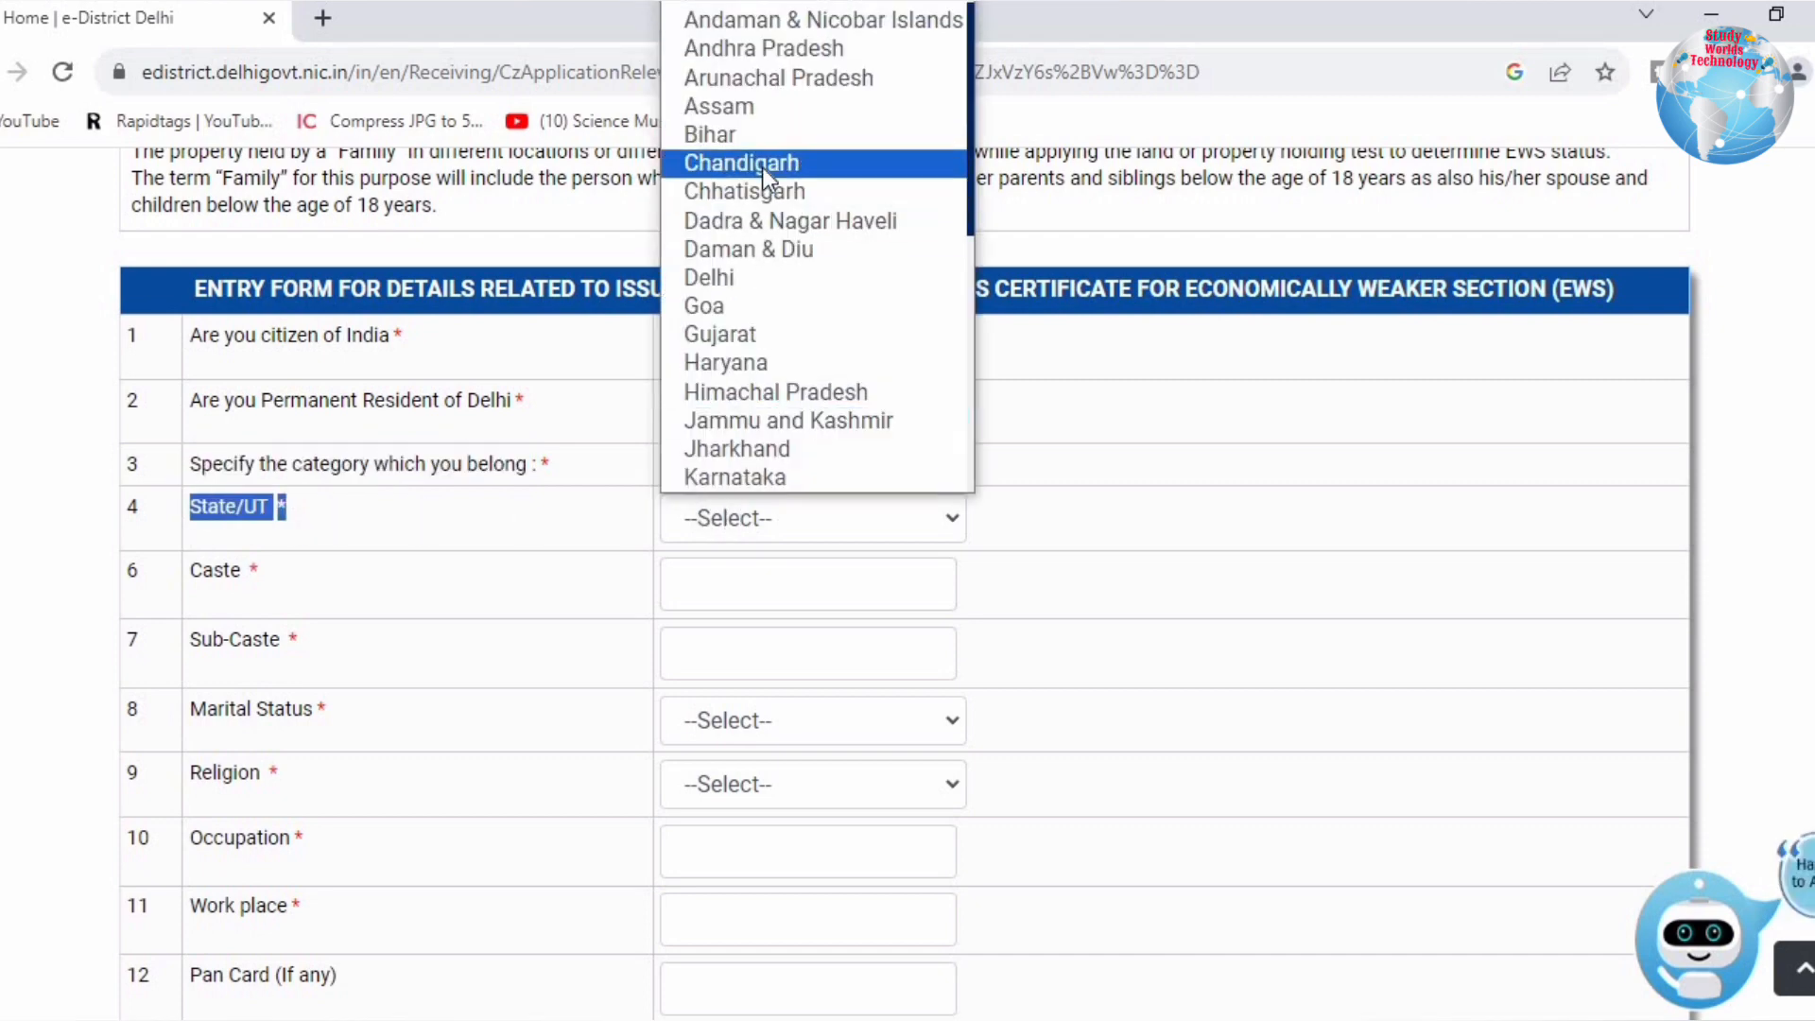
click(711, 277)
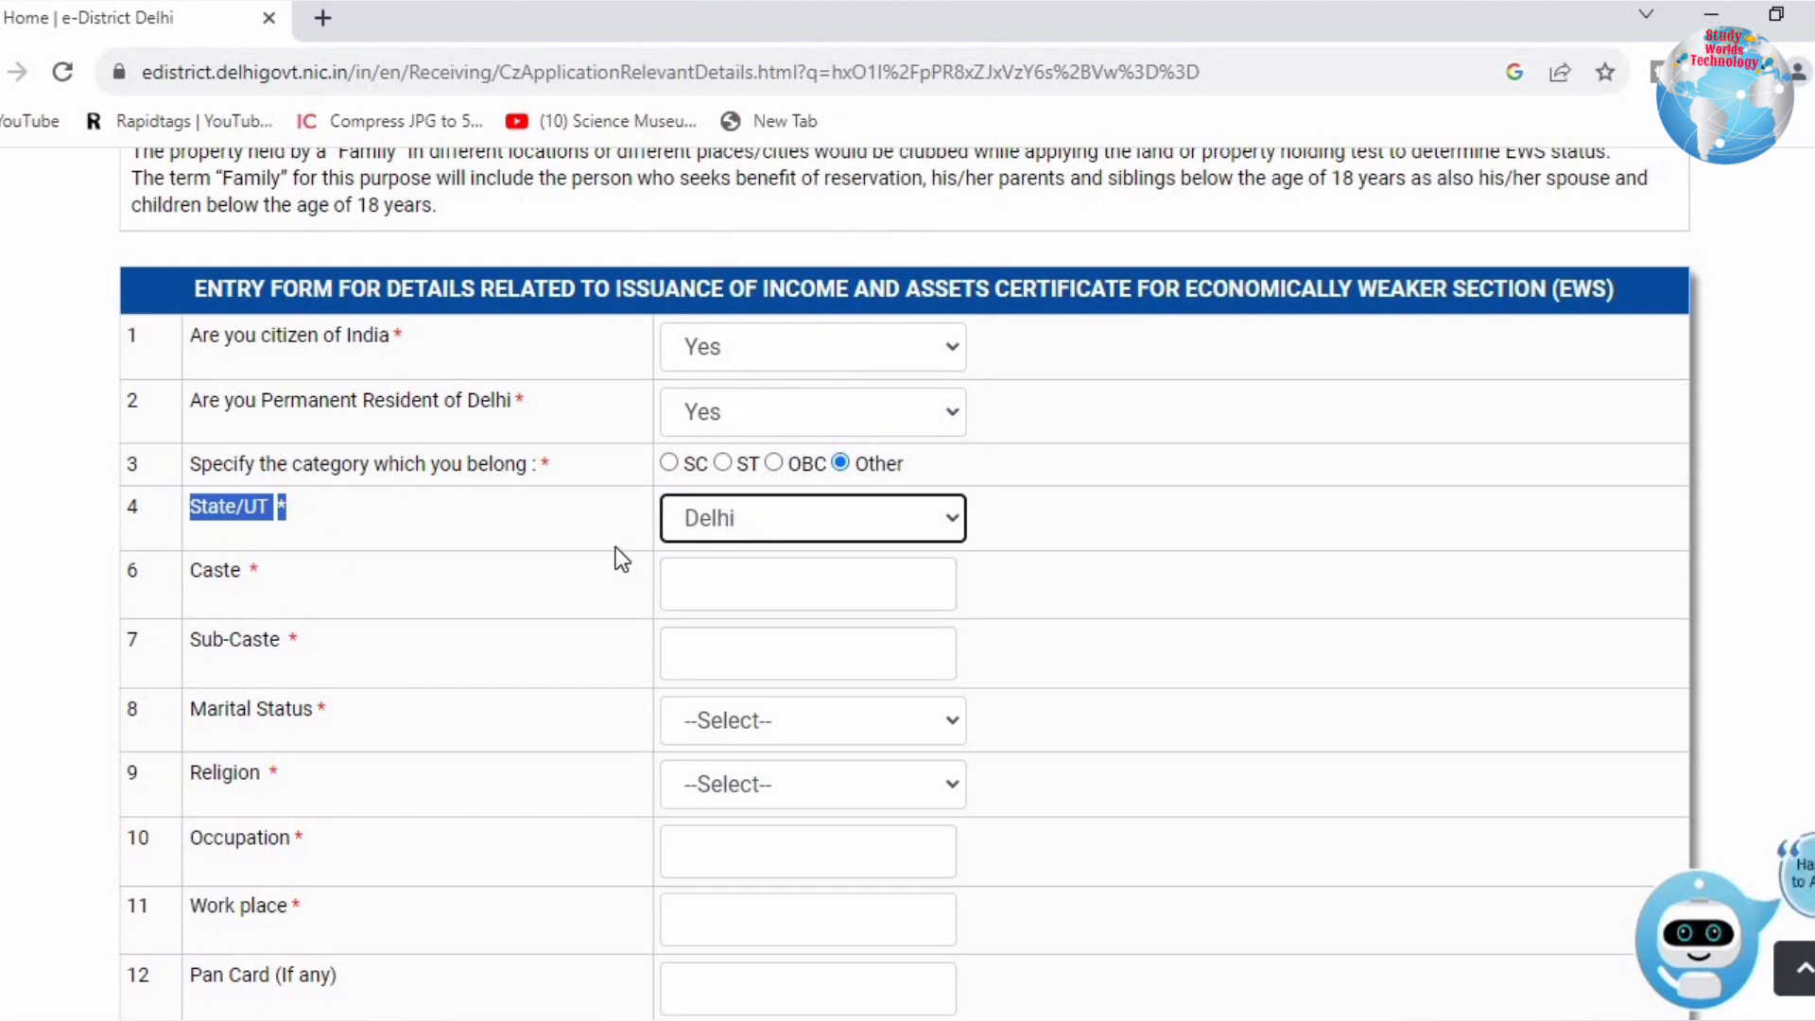
click(718, 576)
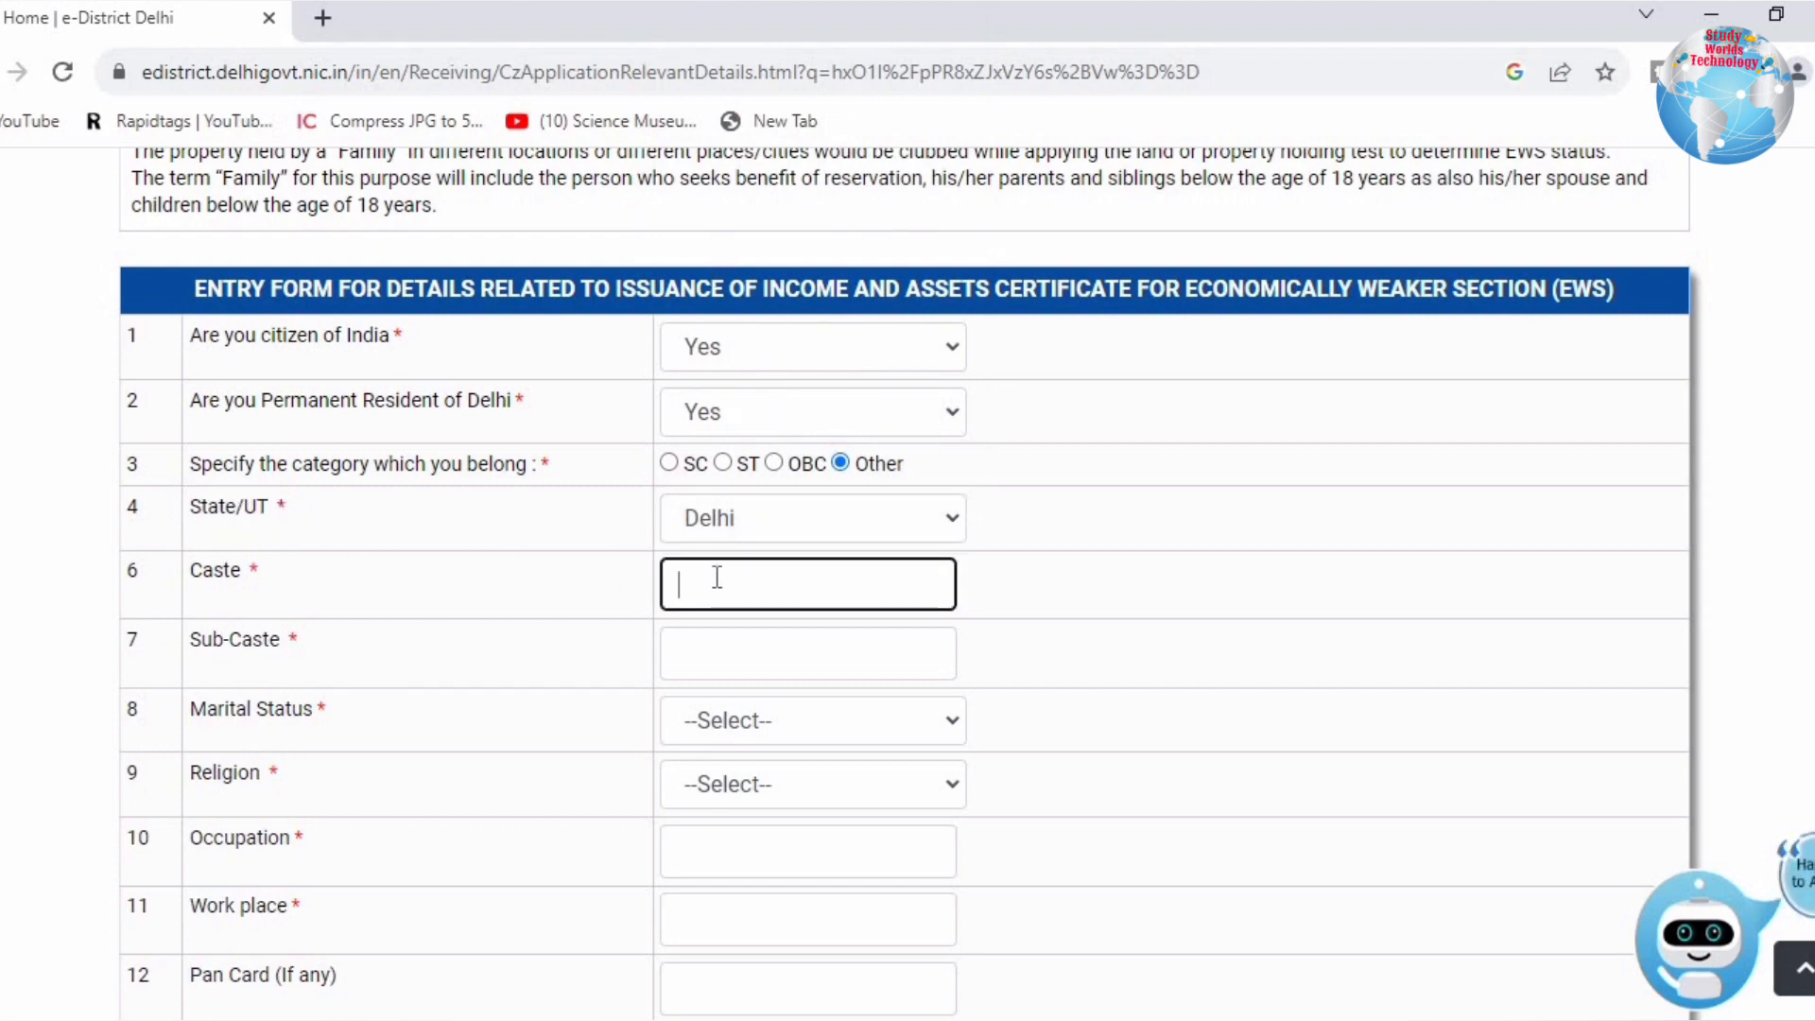
text(CHAUHAN)
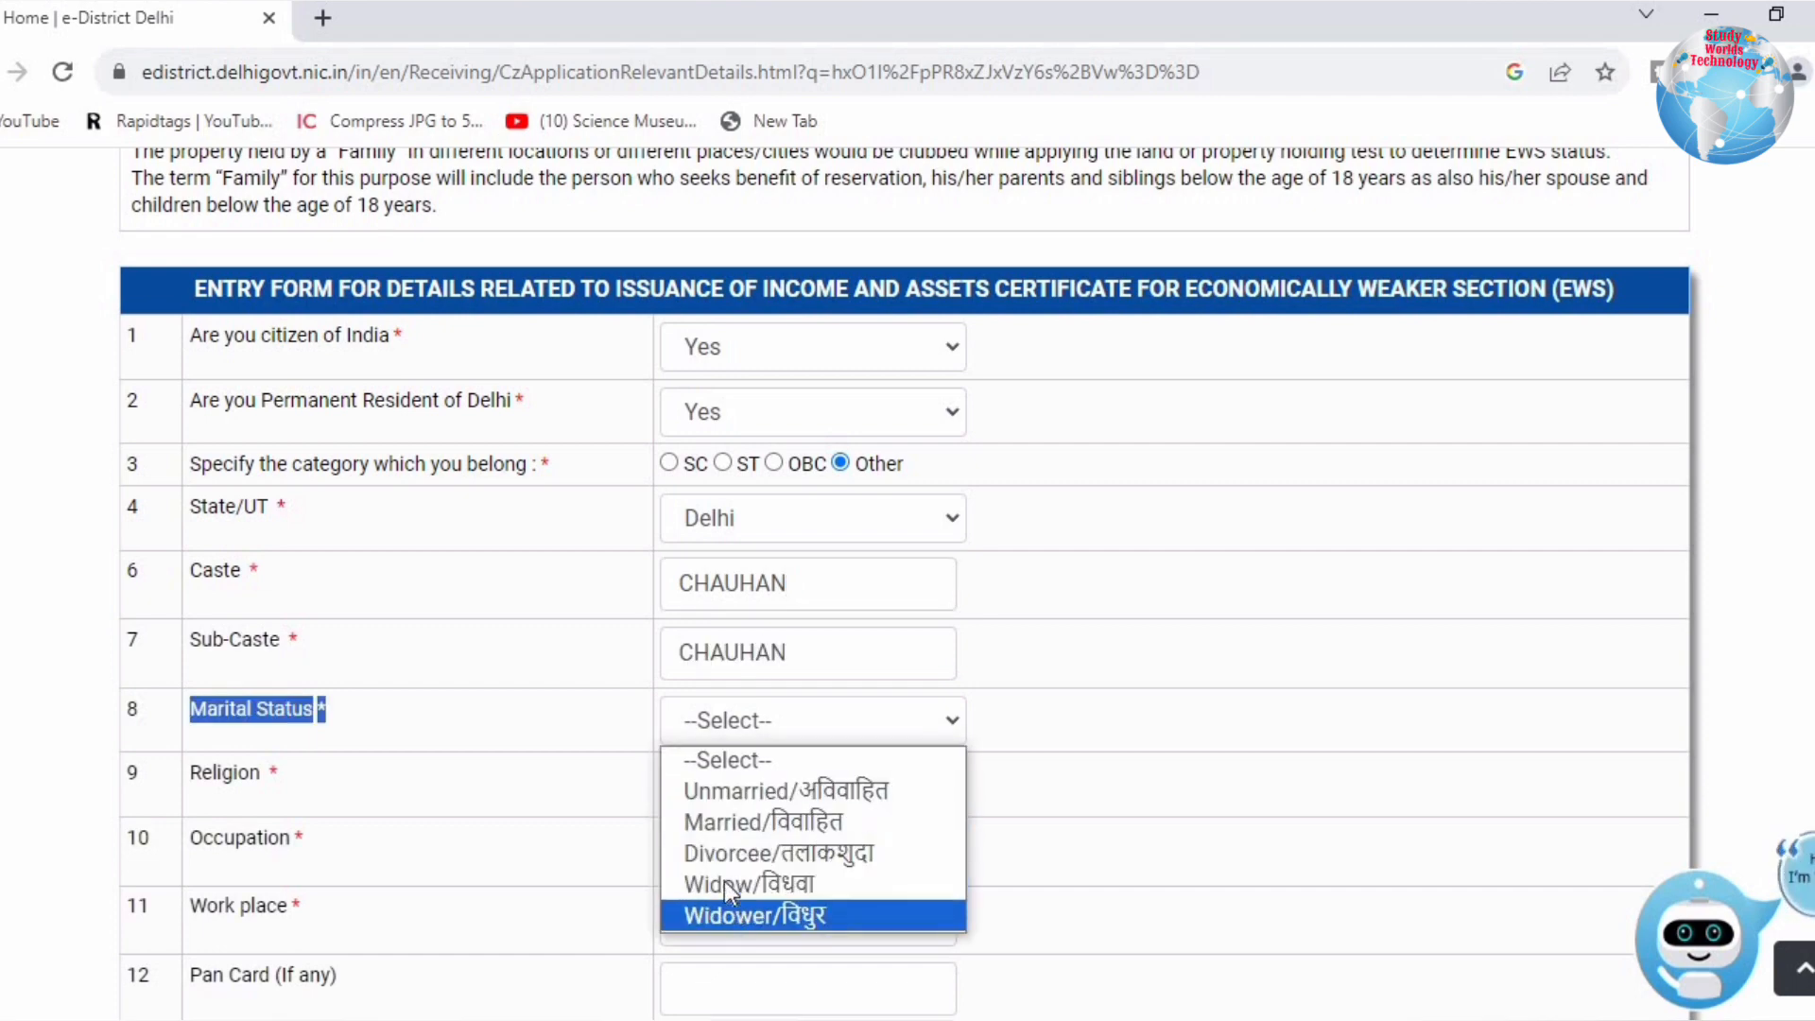
Step: Set marital status Unmarried, religion Hindu, and occupation STUDENT
click(717, 794)
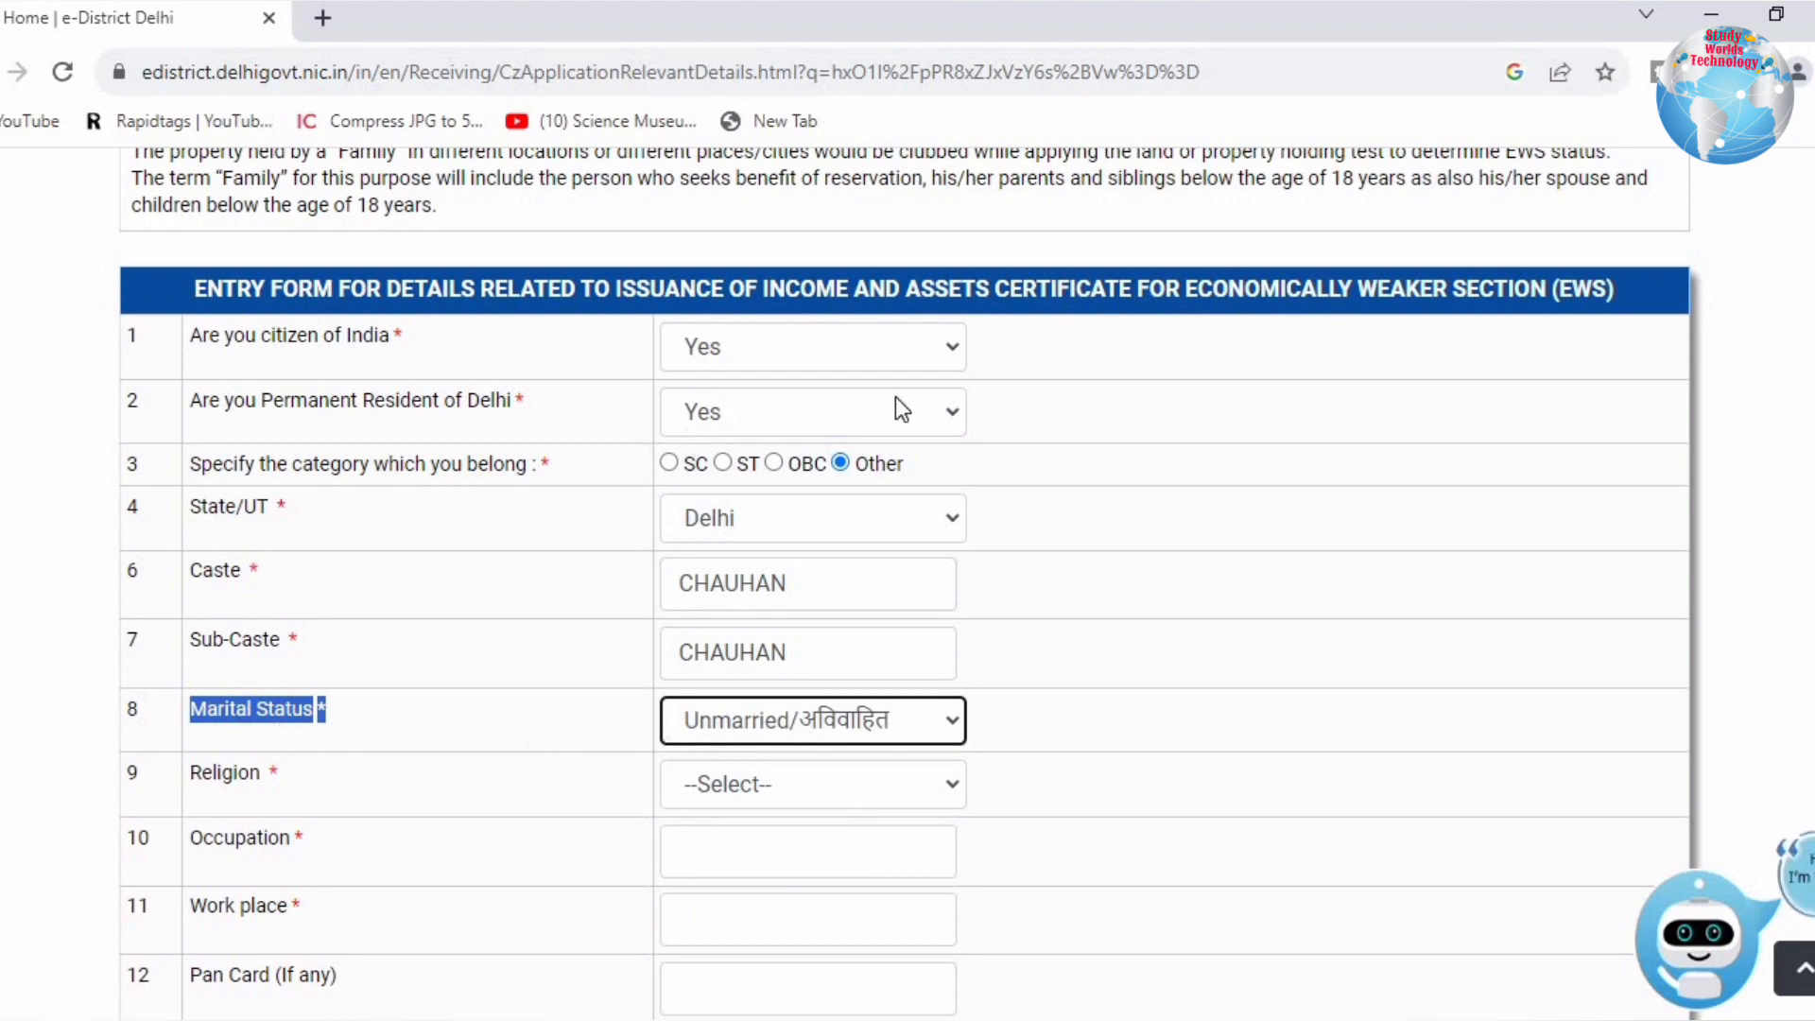
drag(190, 772, 263, 773)
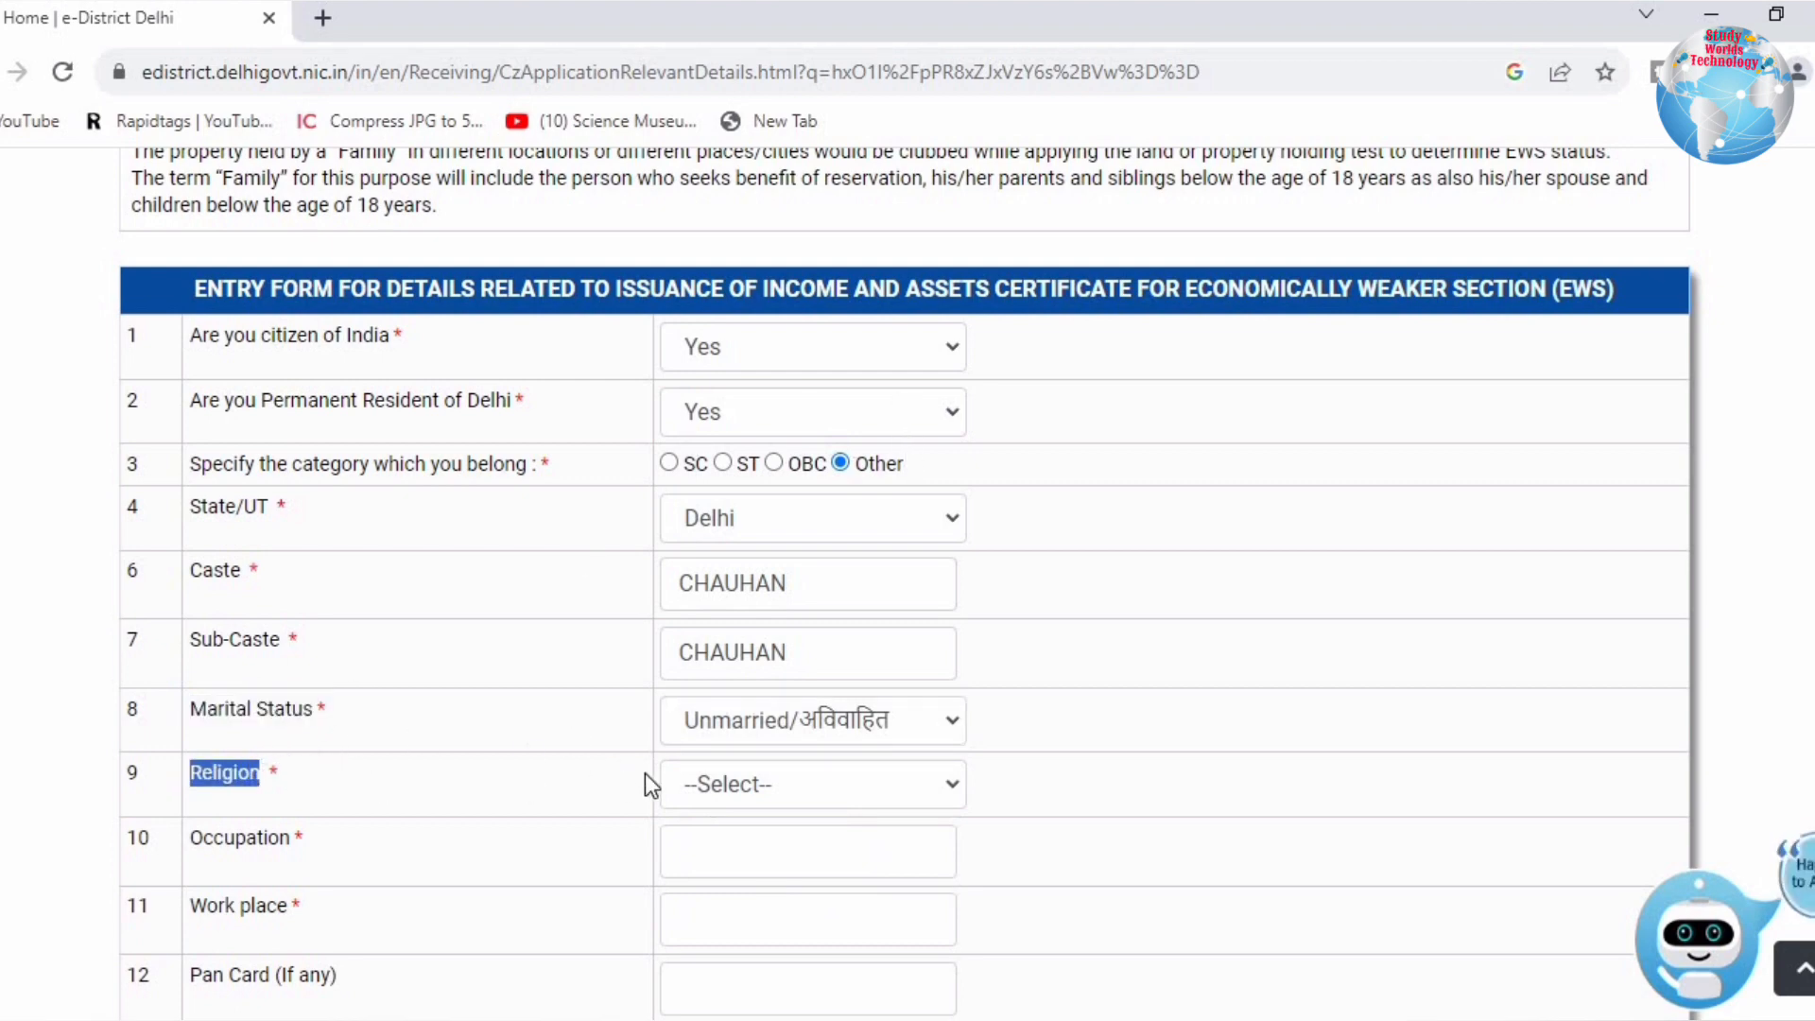
click(680, 783)
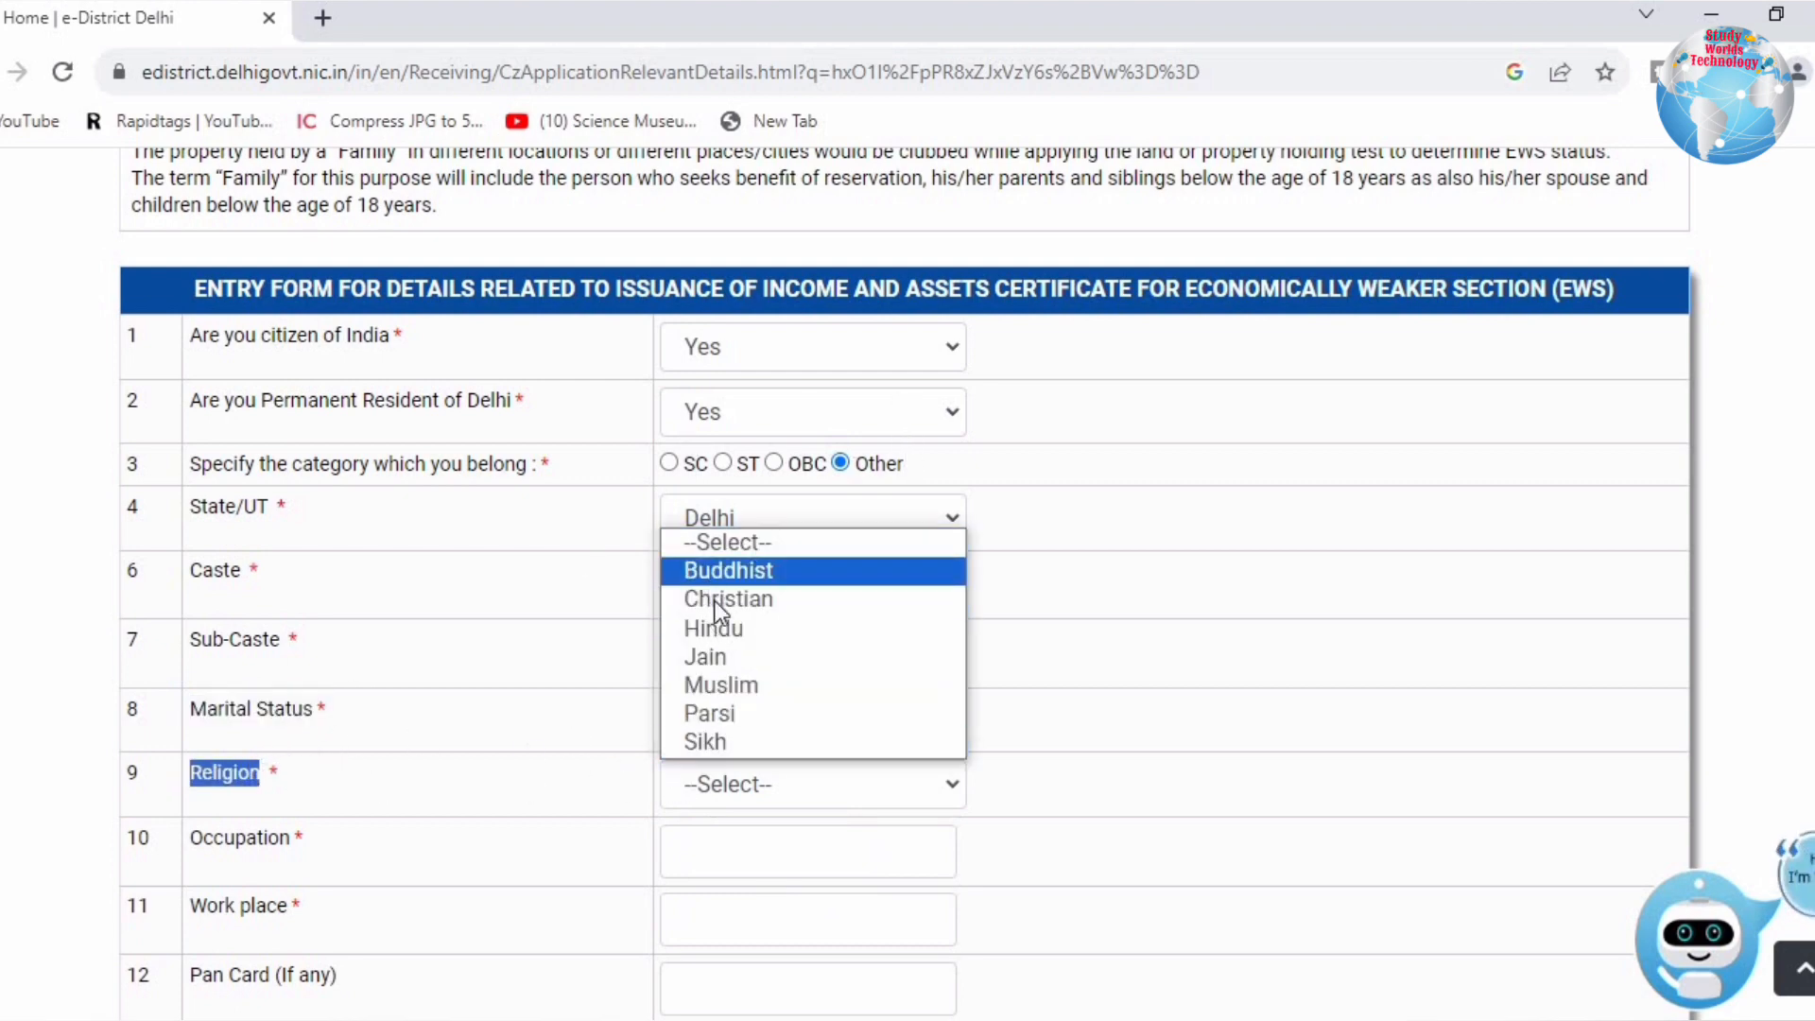
click(715, 628)
click(673, 853)
text(s)
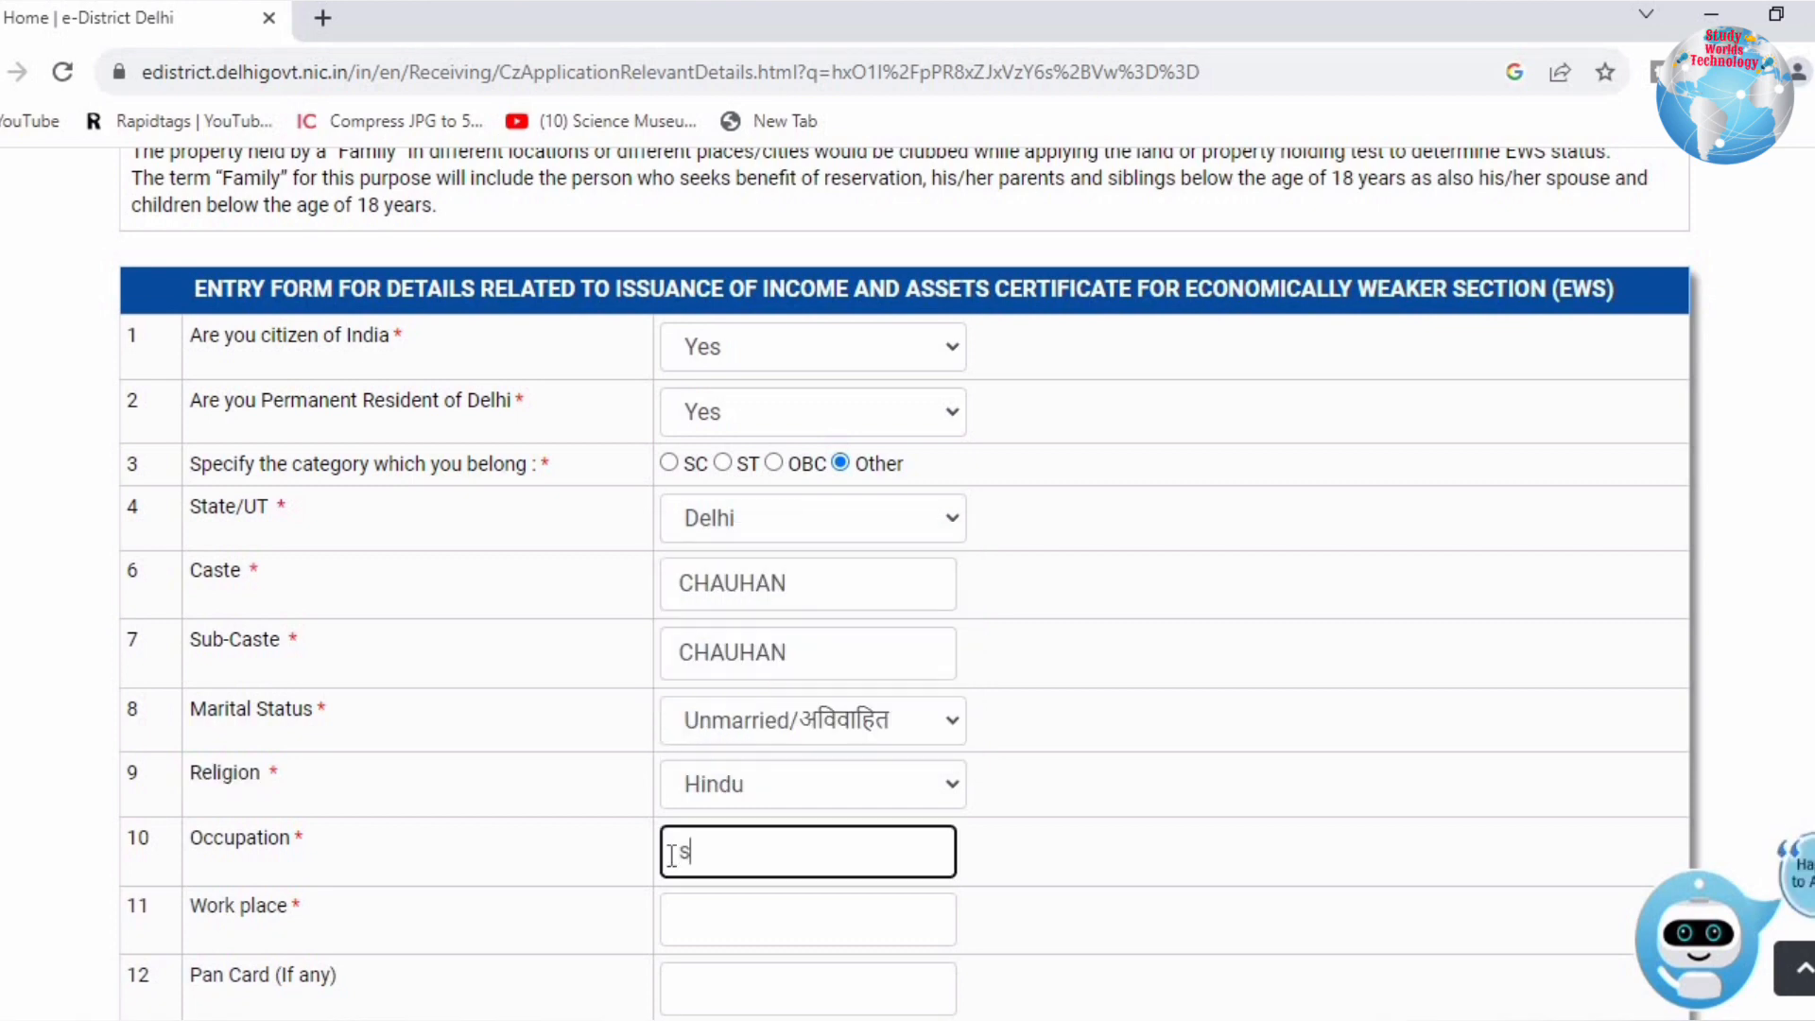
text(TUDEN)
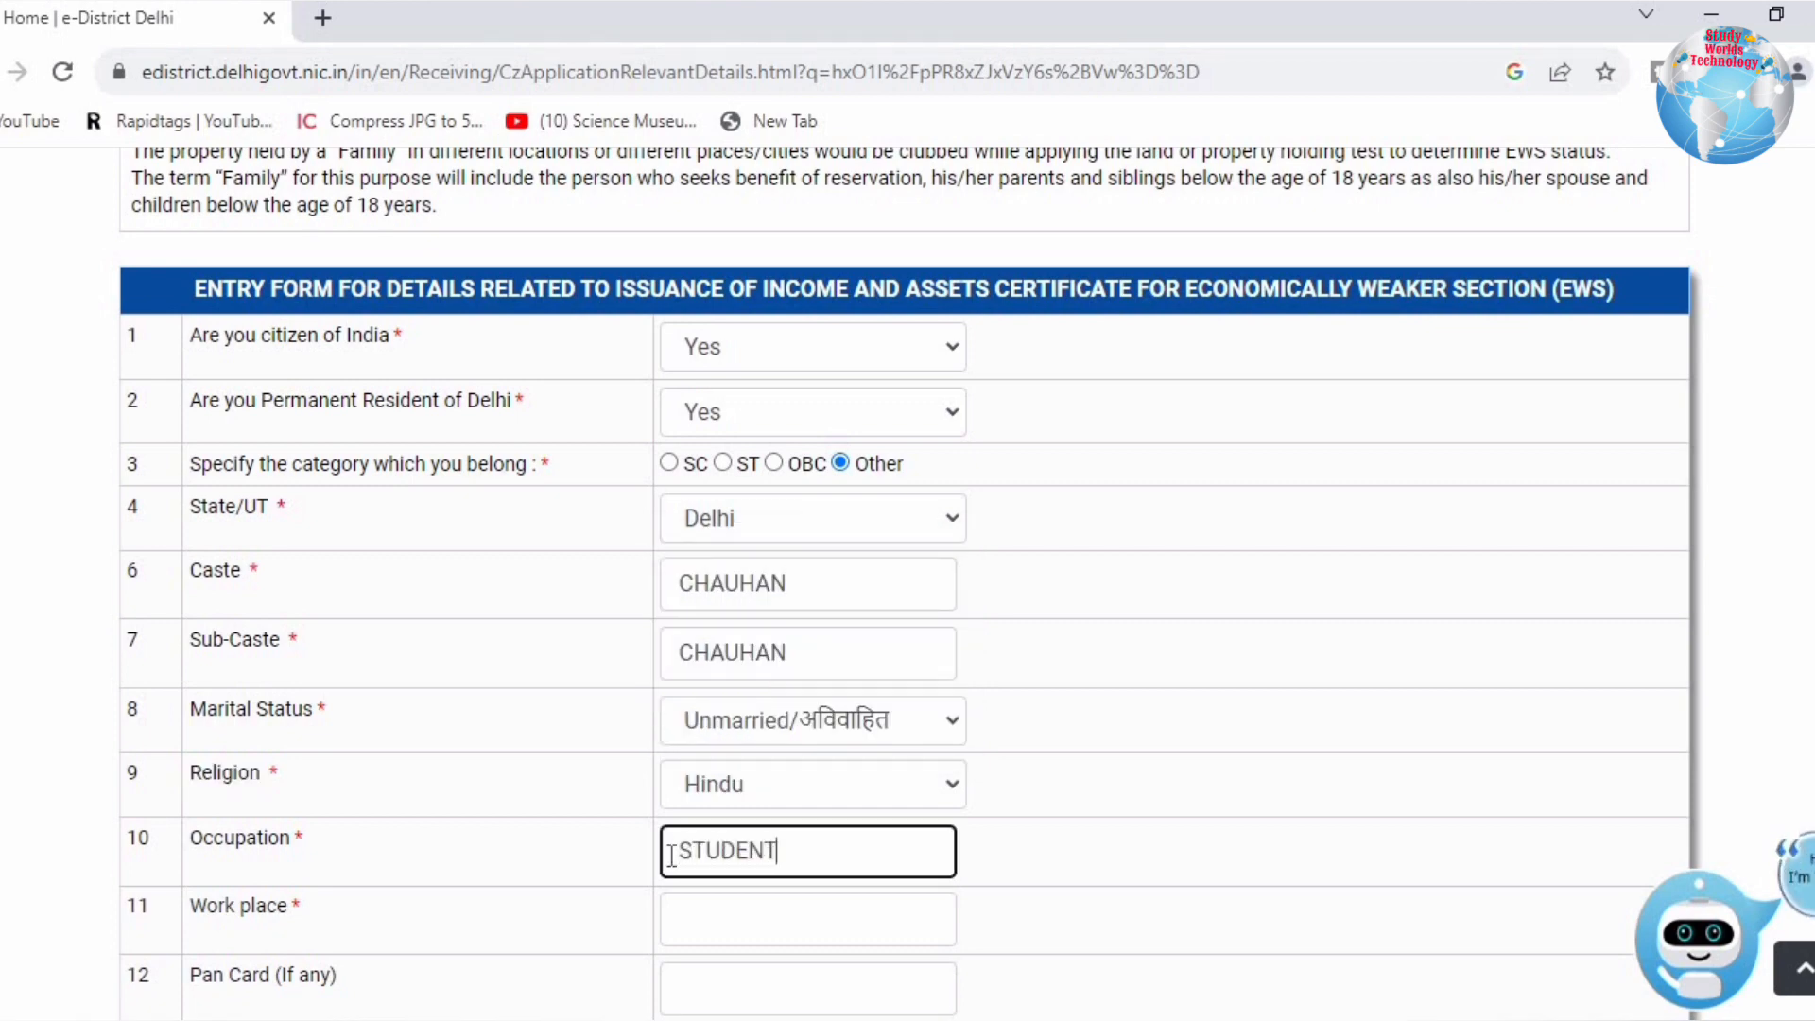
text(T)
click(979, 841)
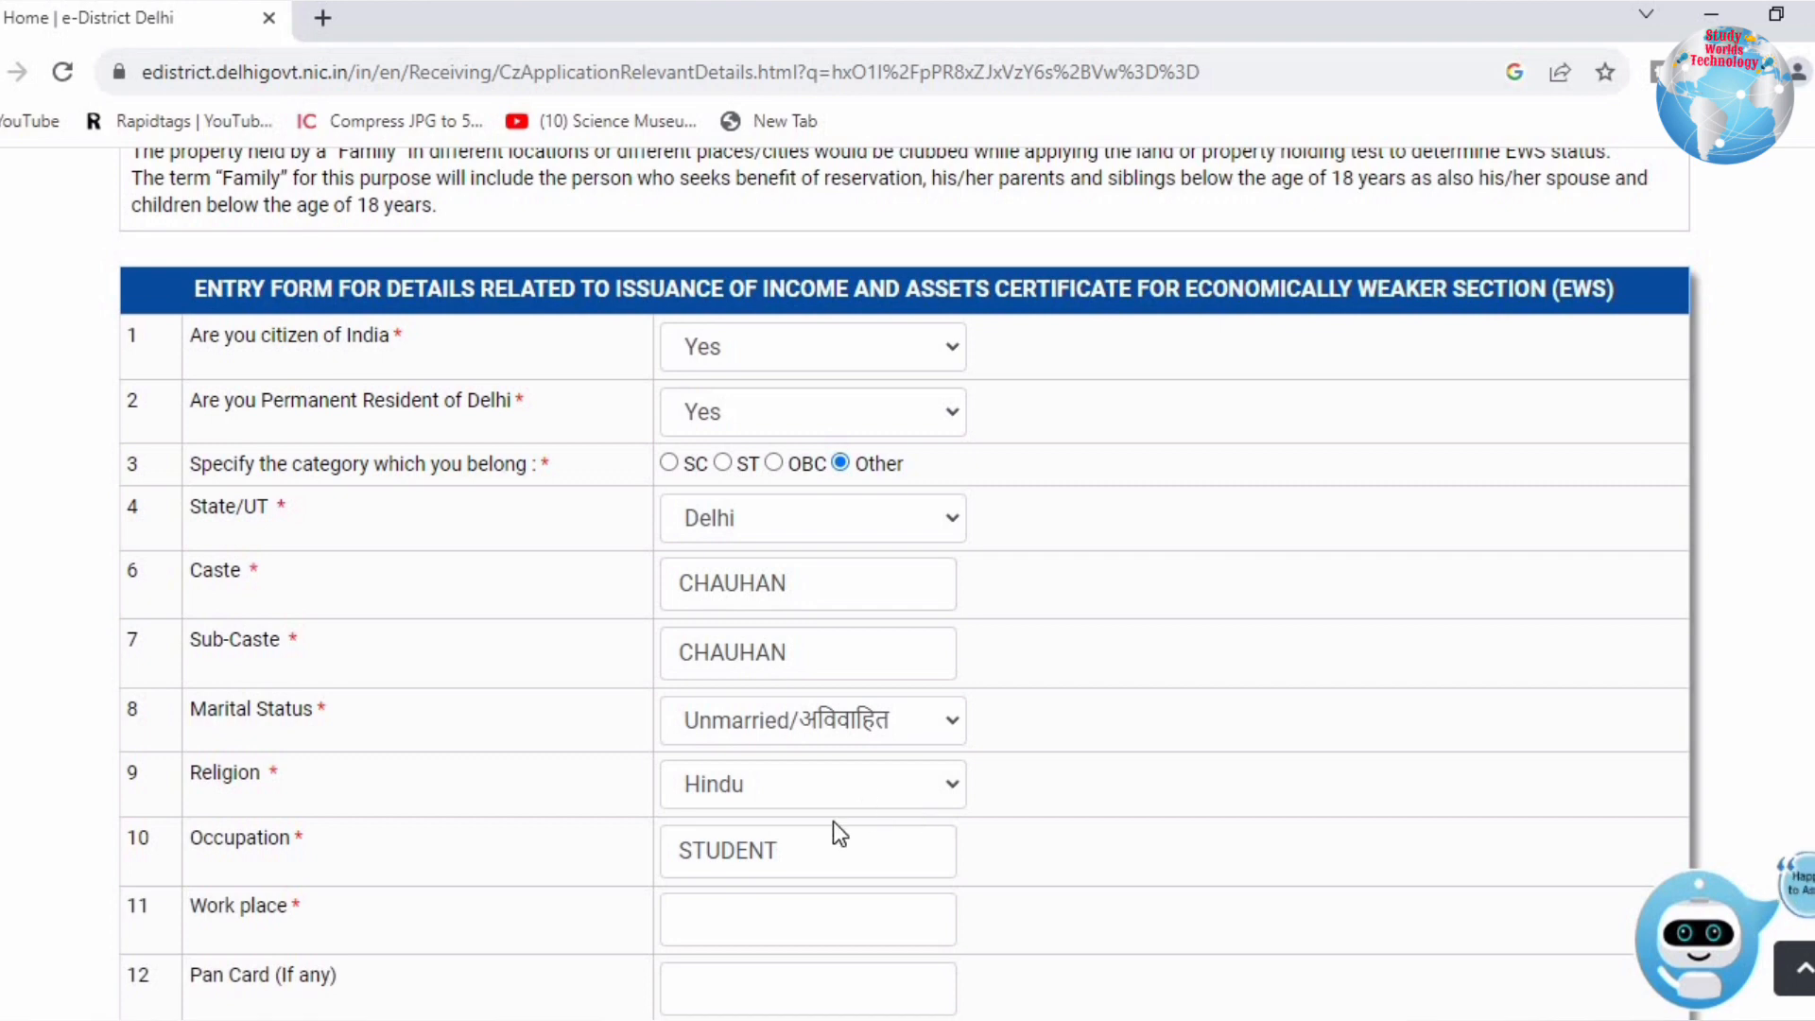
Step: Enter work place NA, place of birth DELHI, and the applicant's e-mail address
click(703, 921)
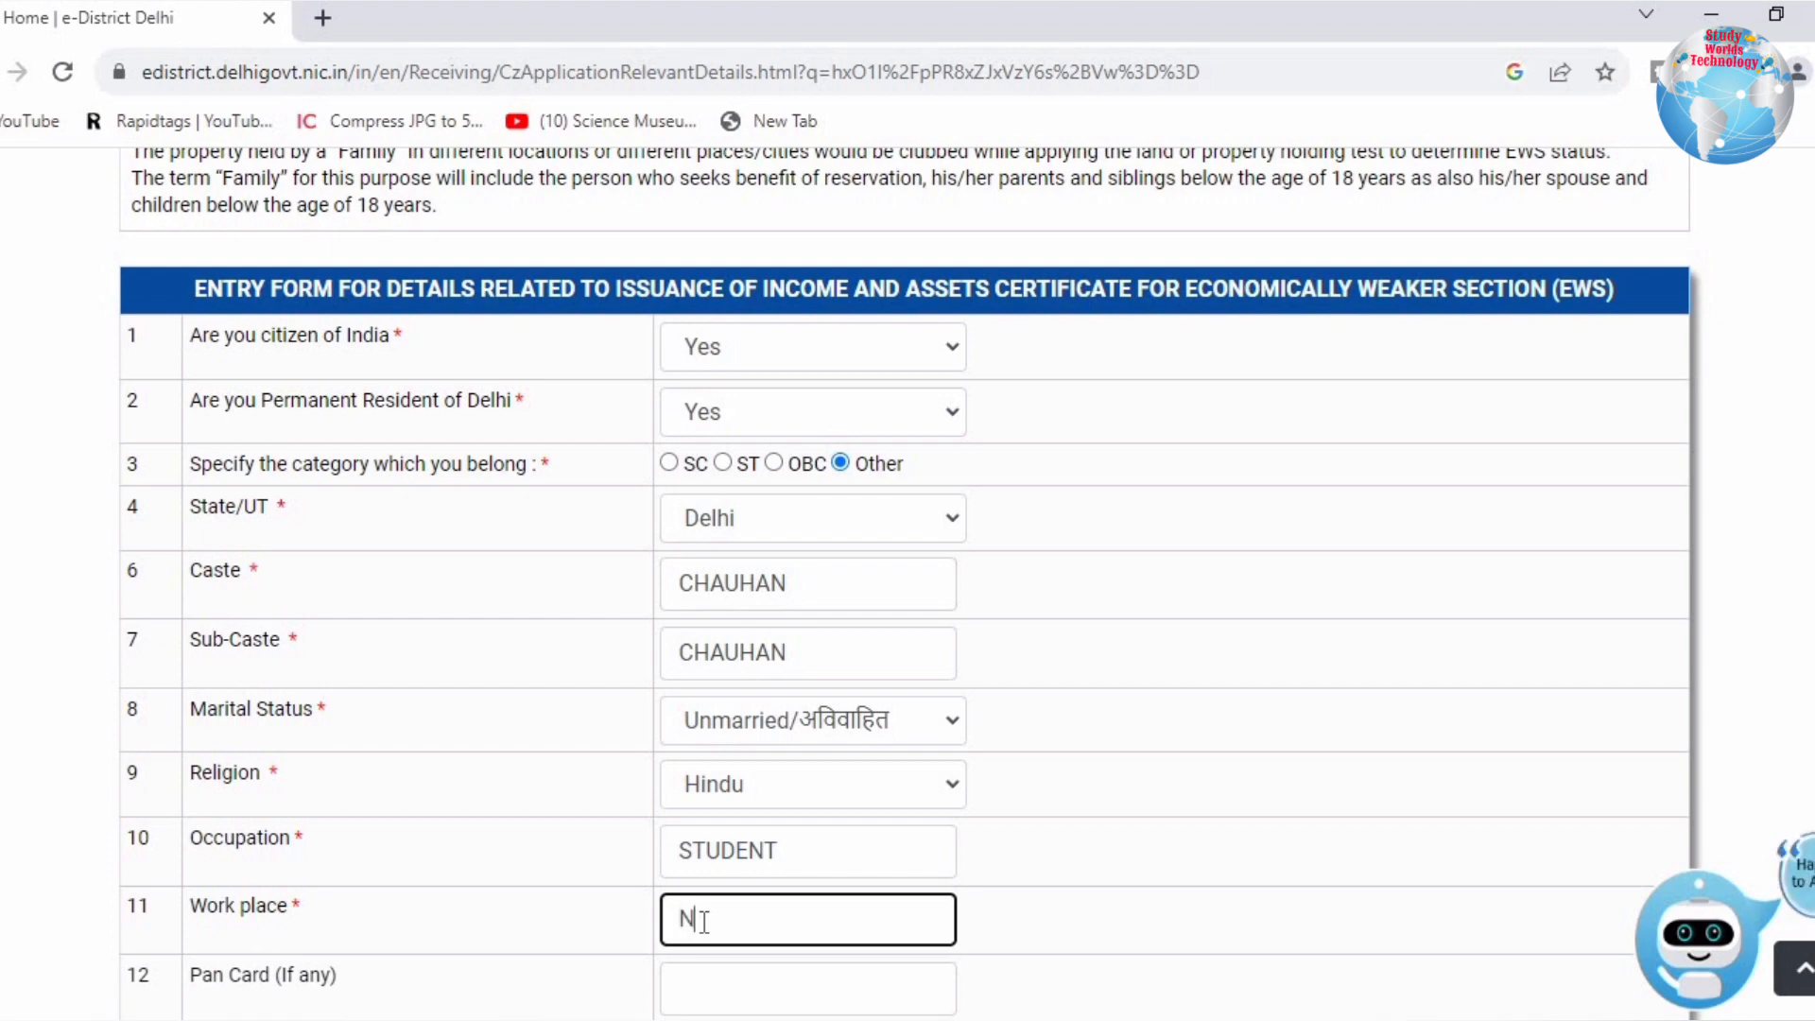
text(A)
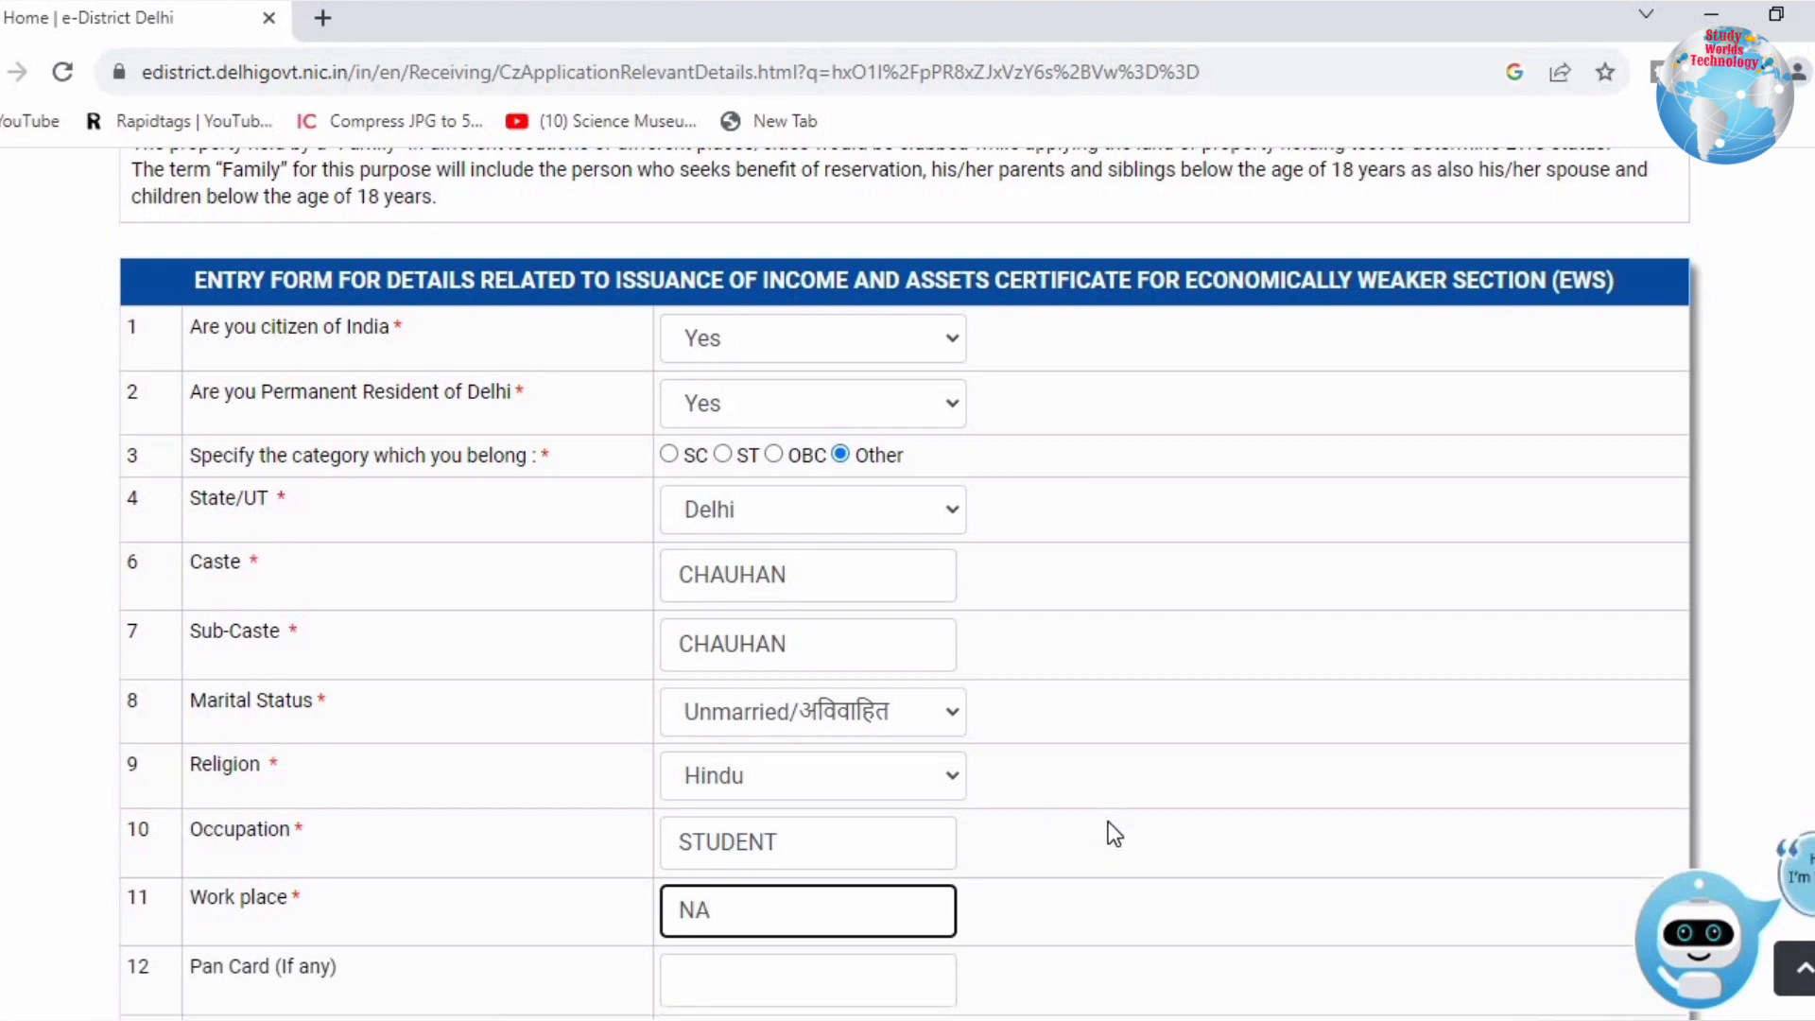
scroll(1111, 832, down, 4)
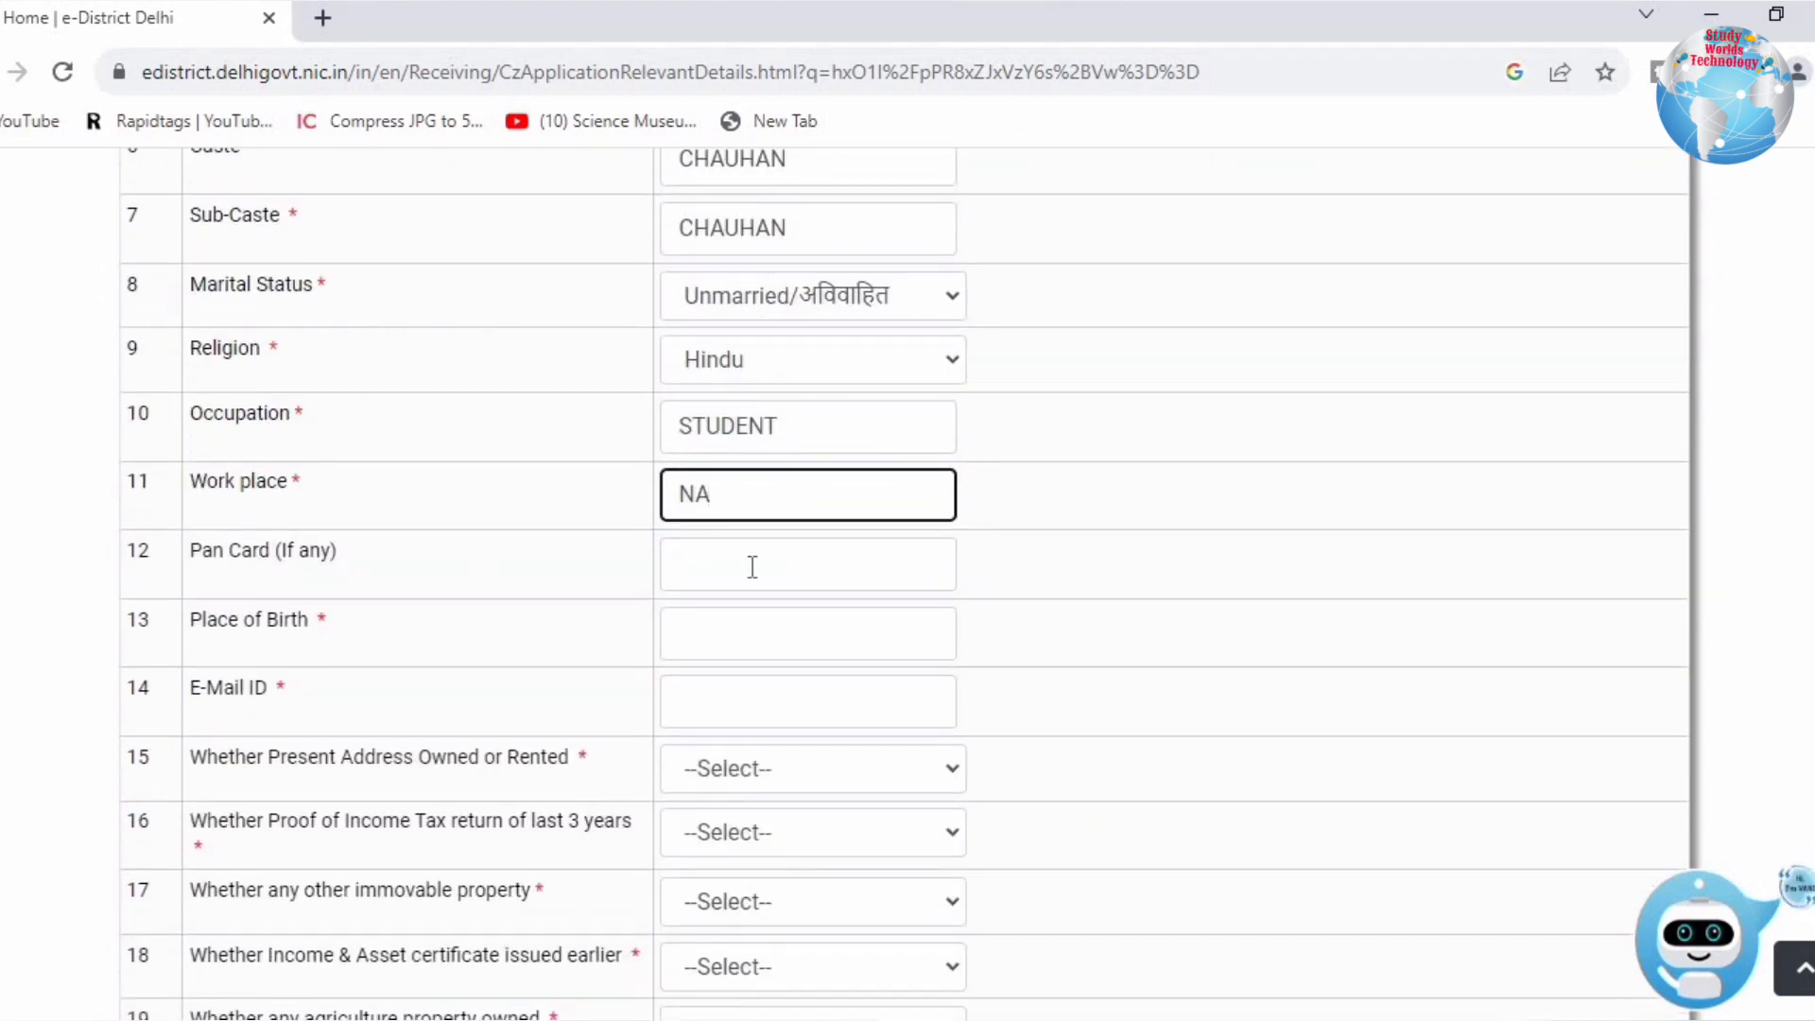
click(749, 567)
click(691, 631)
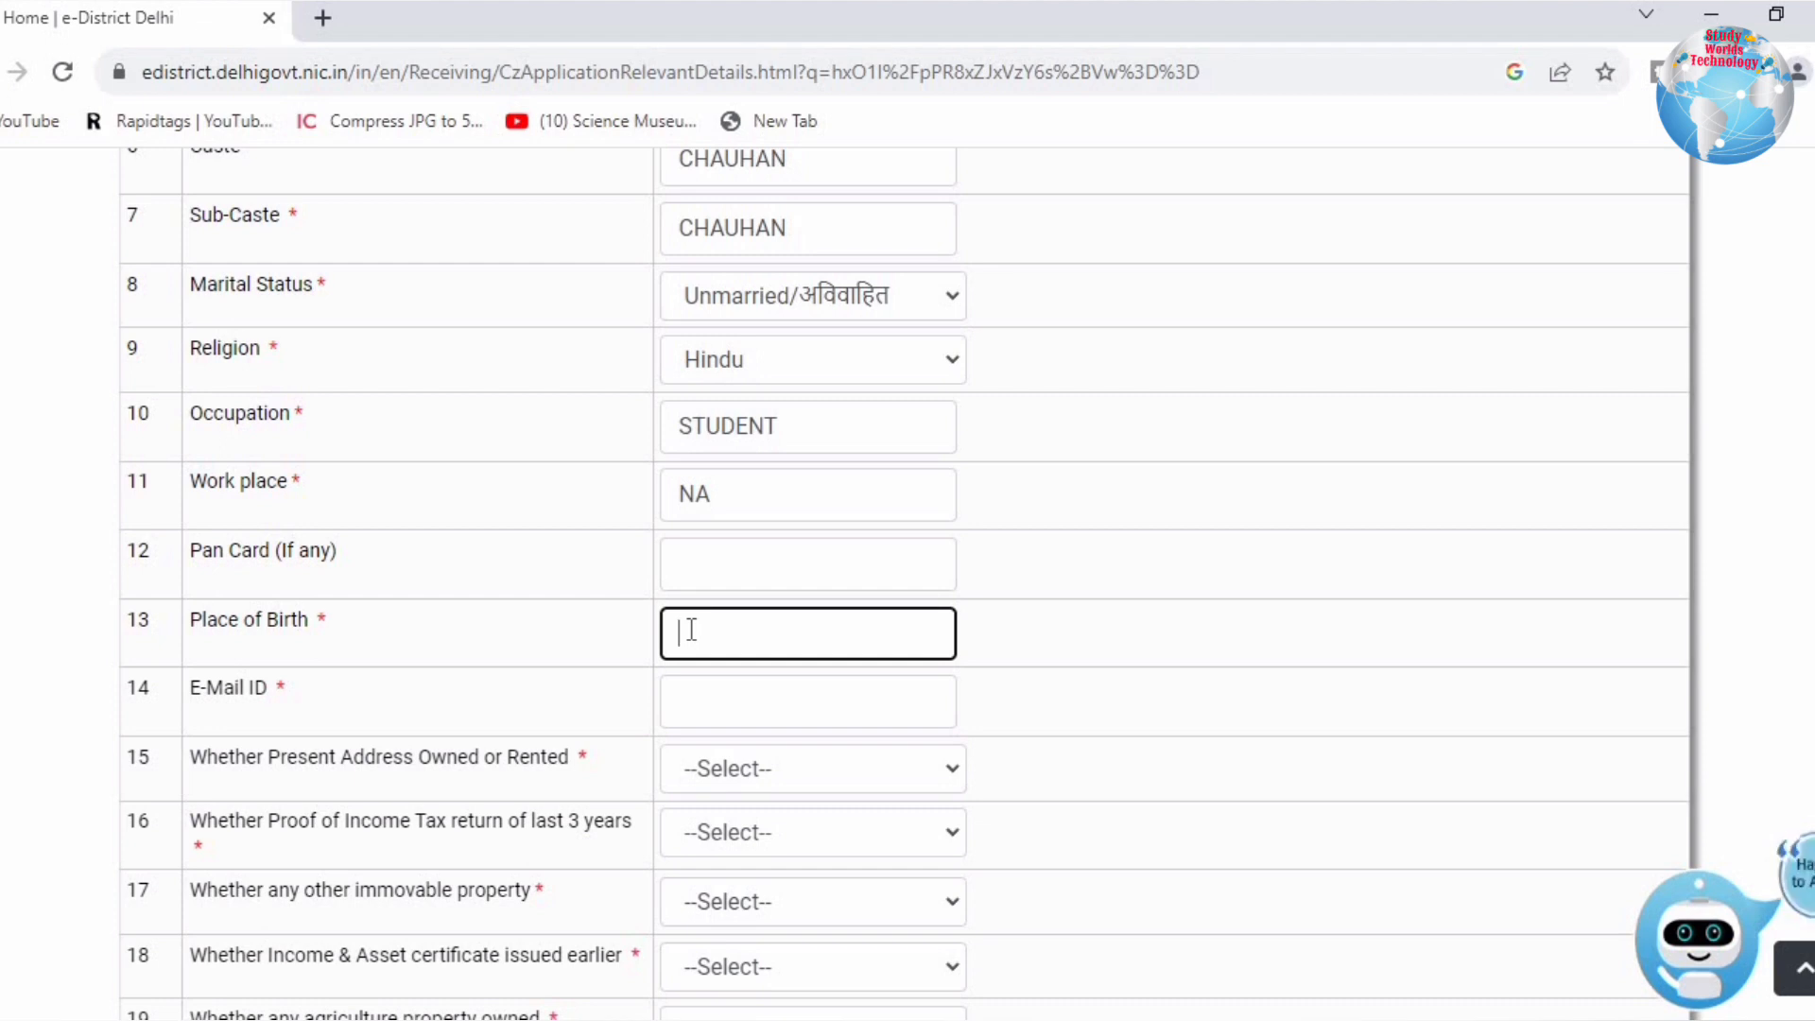
text(ELHI)
click(702, 706)
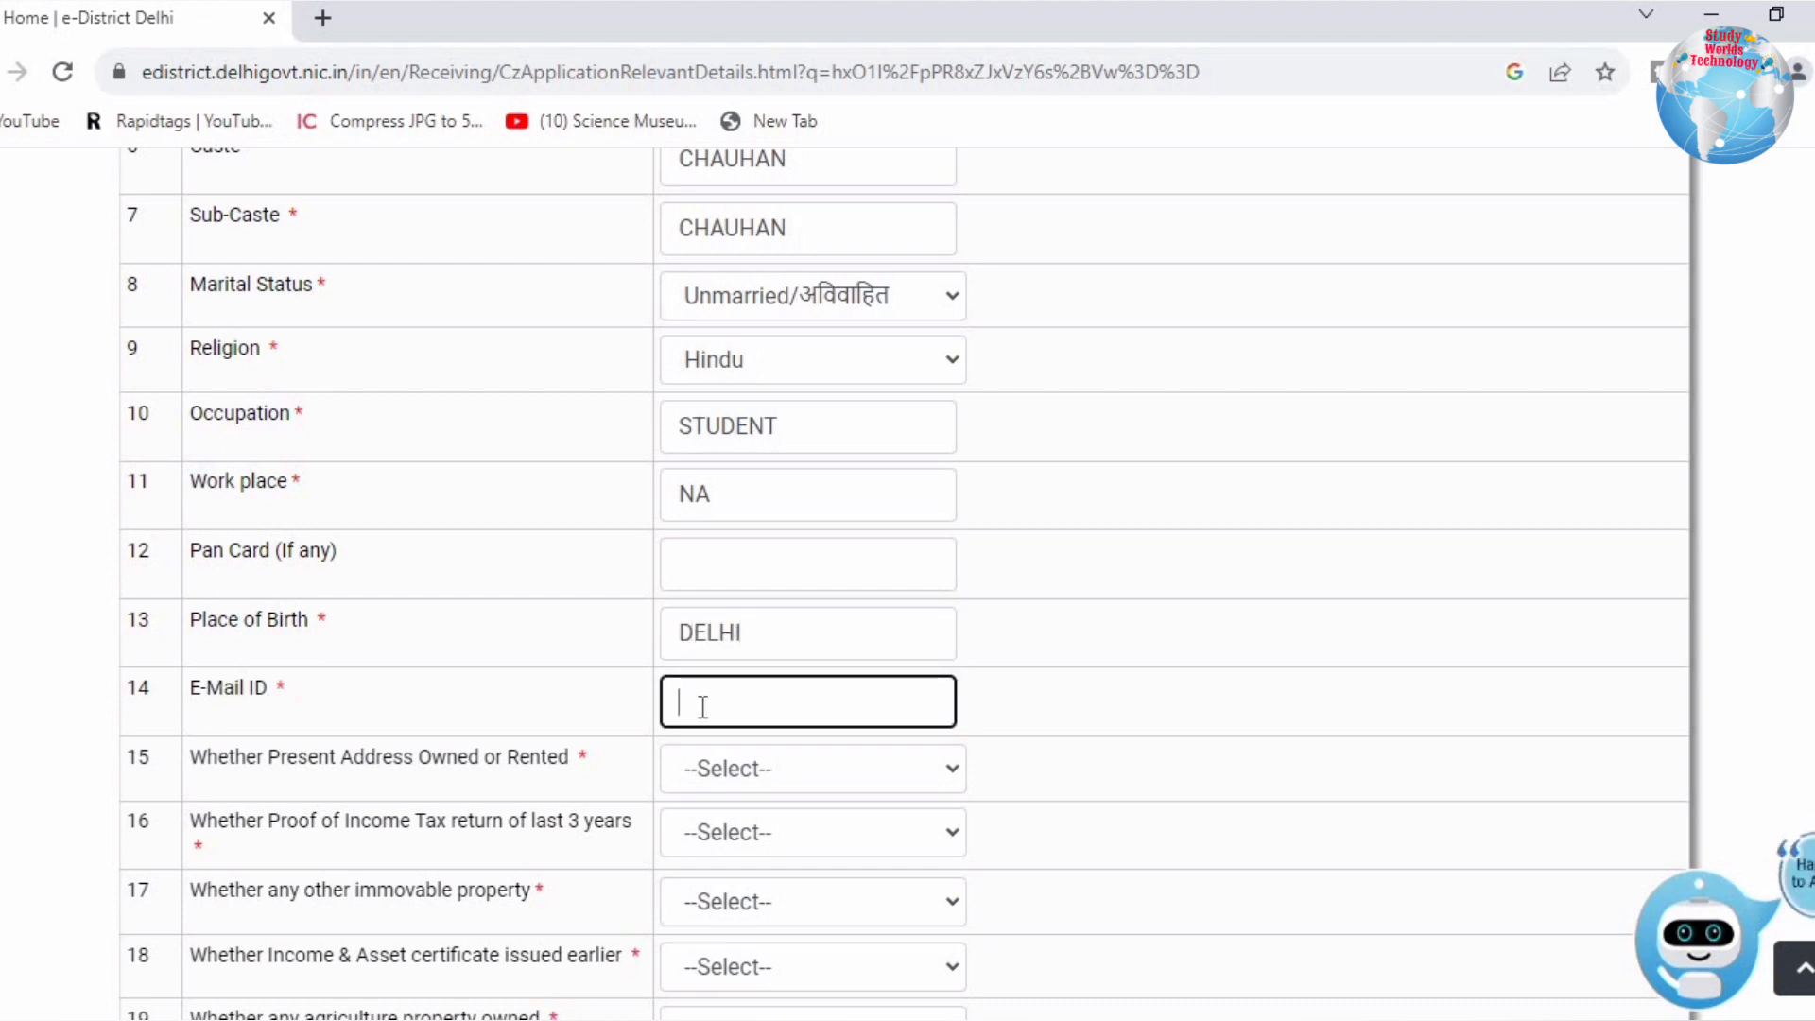
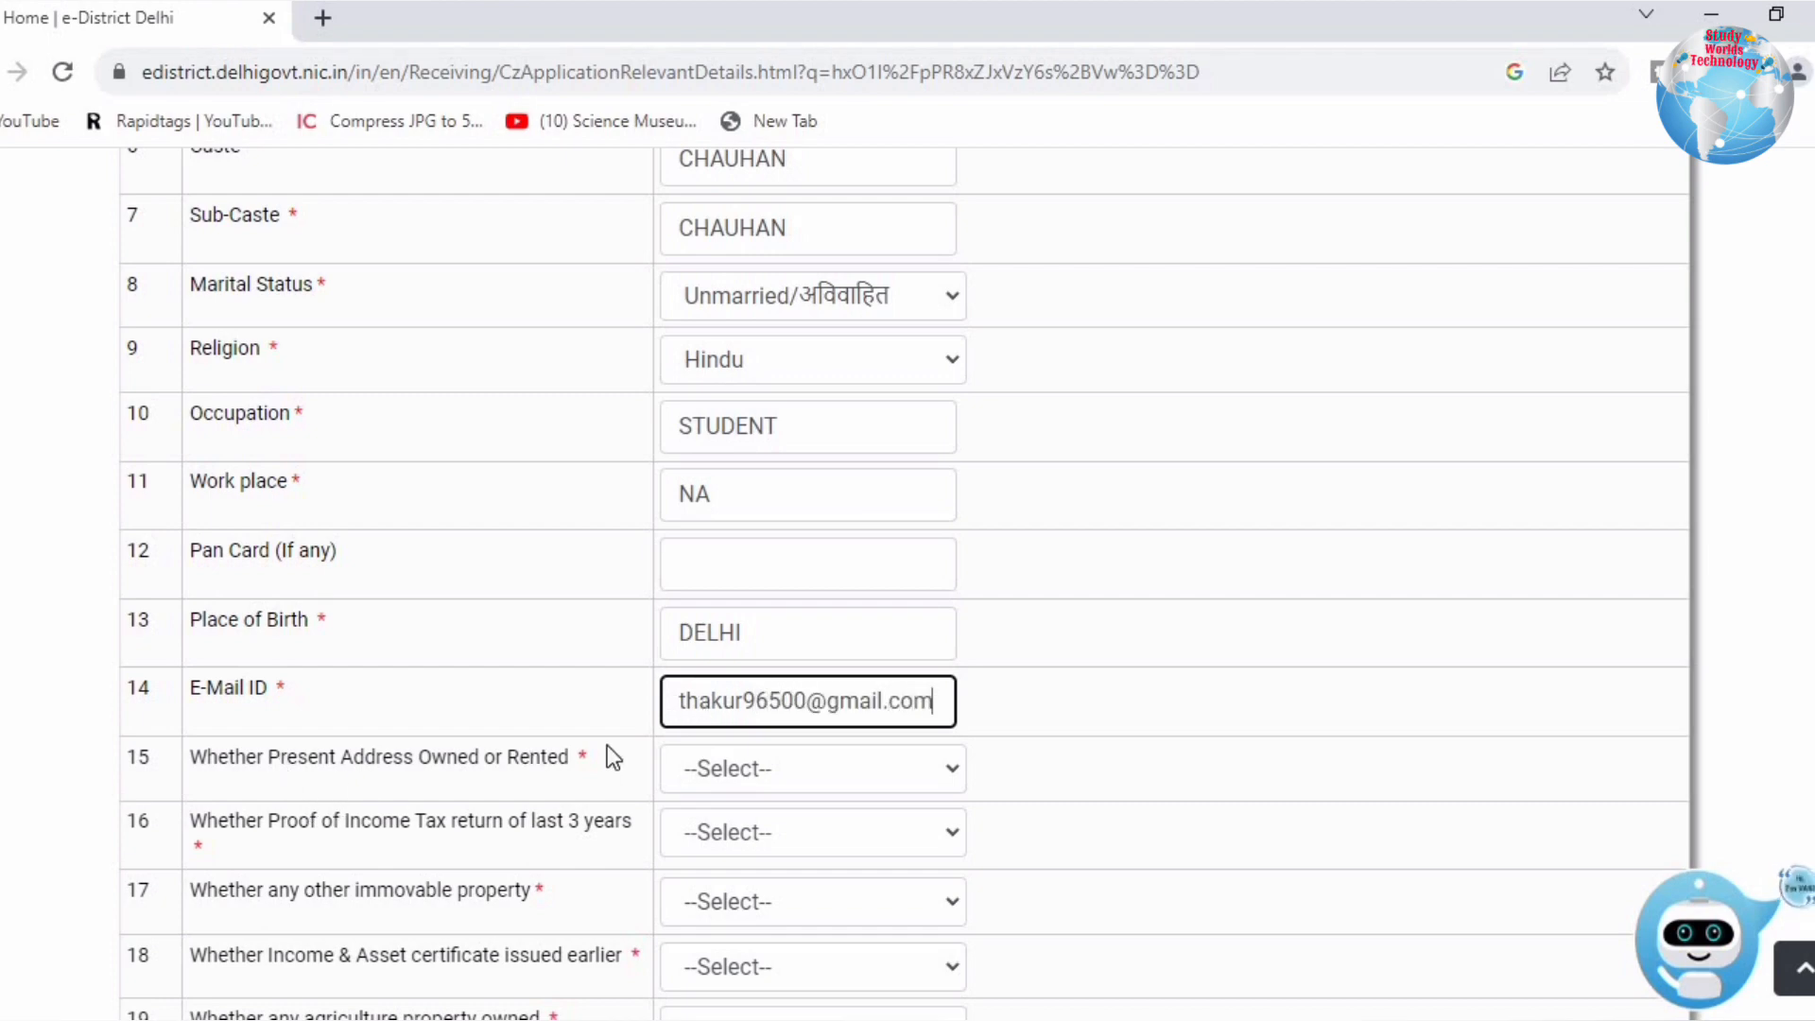
Step: Mark the present address as Owned and answer No to income tax return proof
scroll(607, 745, down, 5)
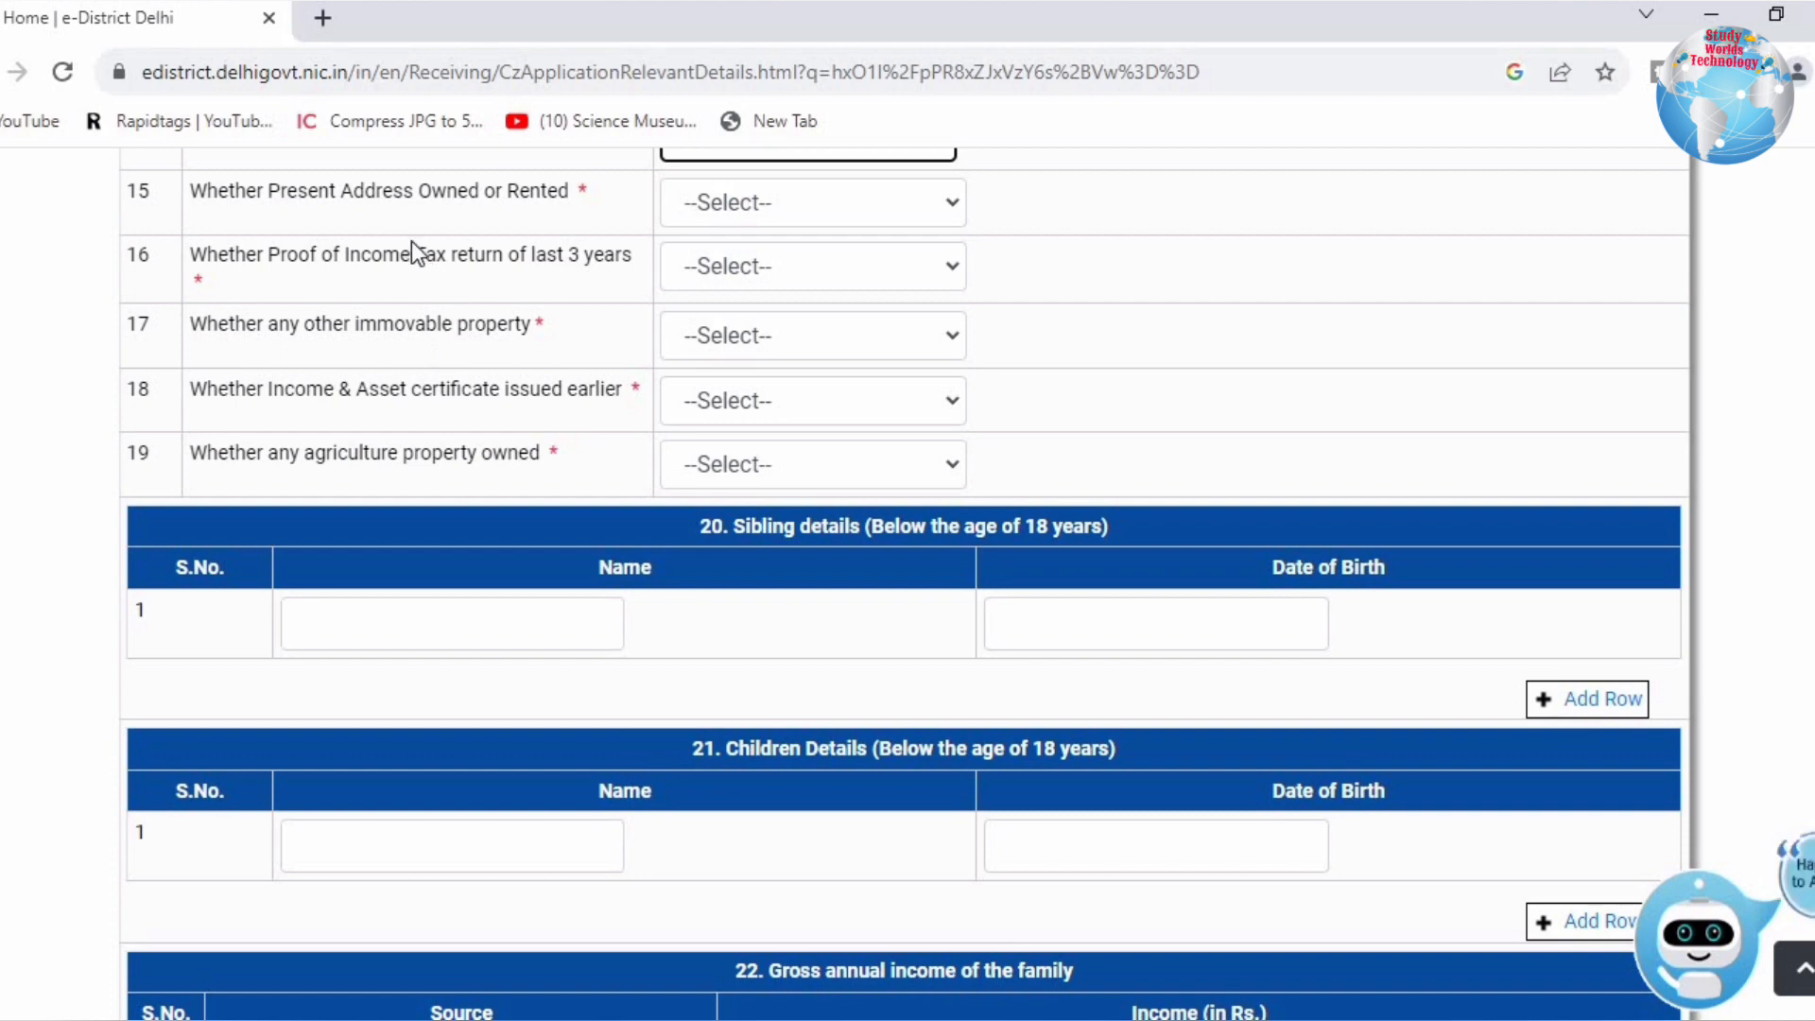
click(883, 213)
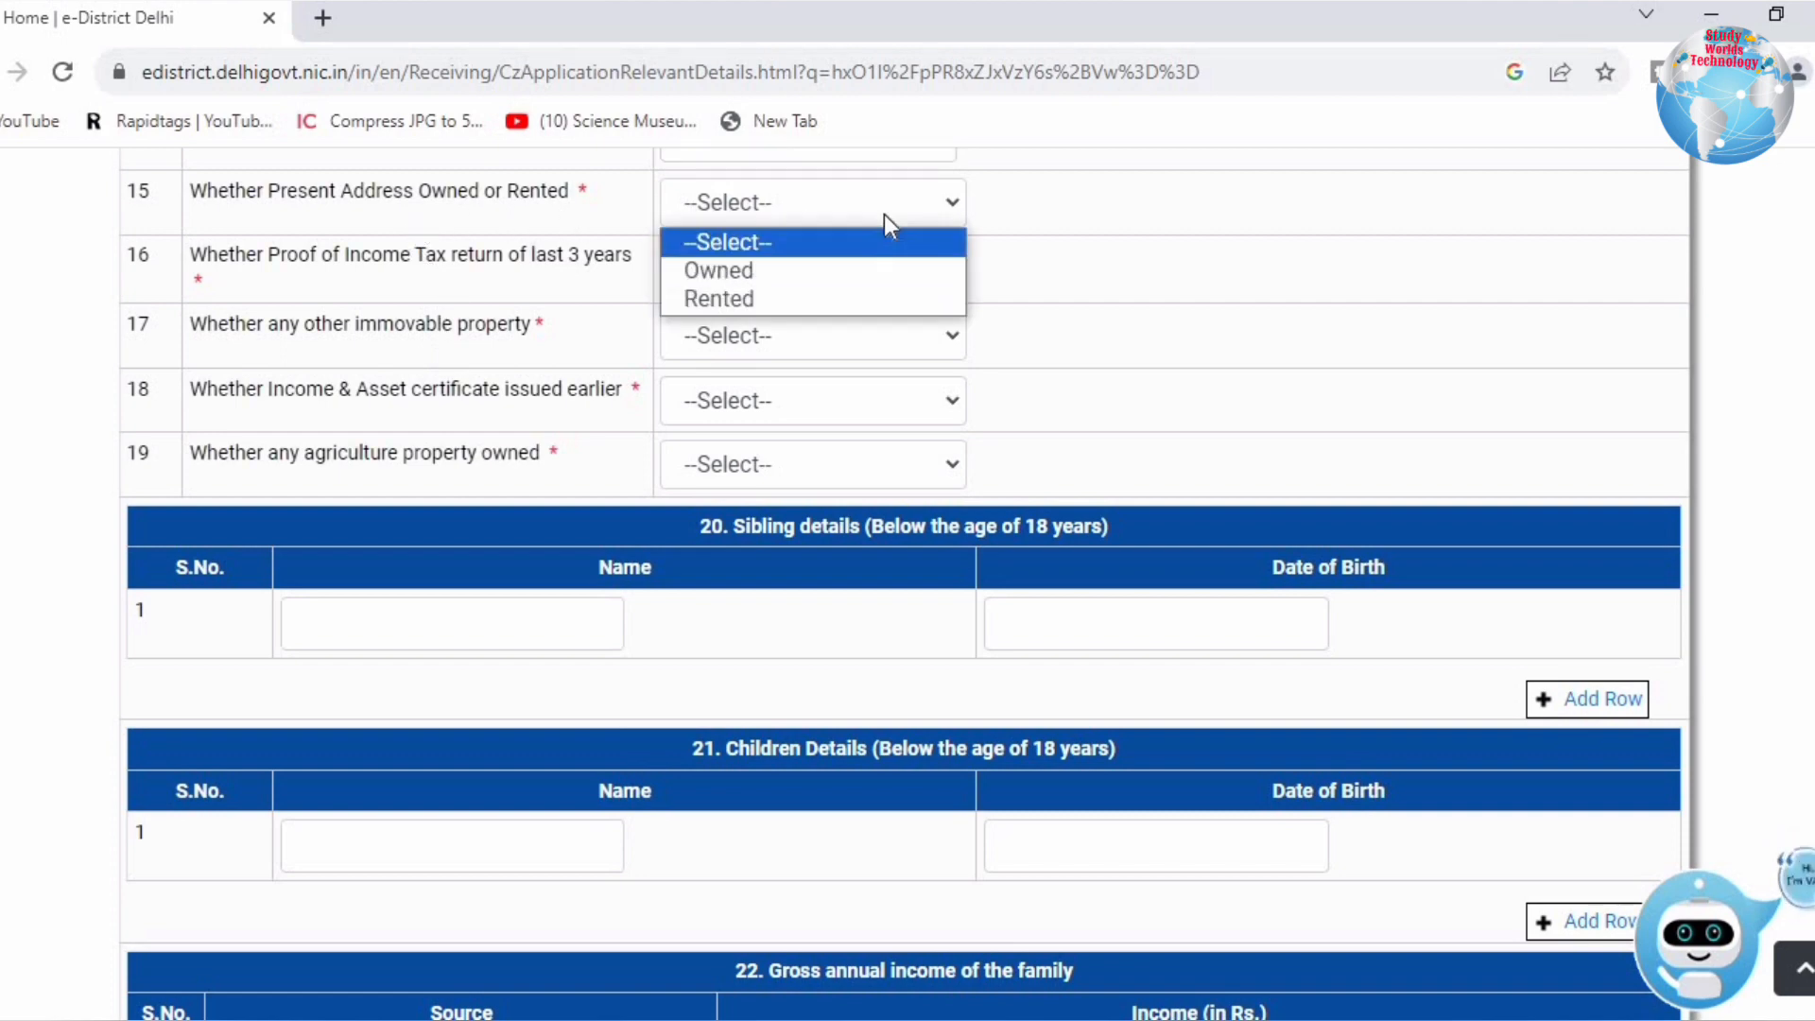
click(773, 300)
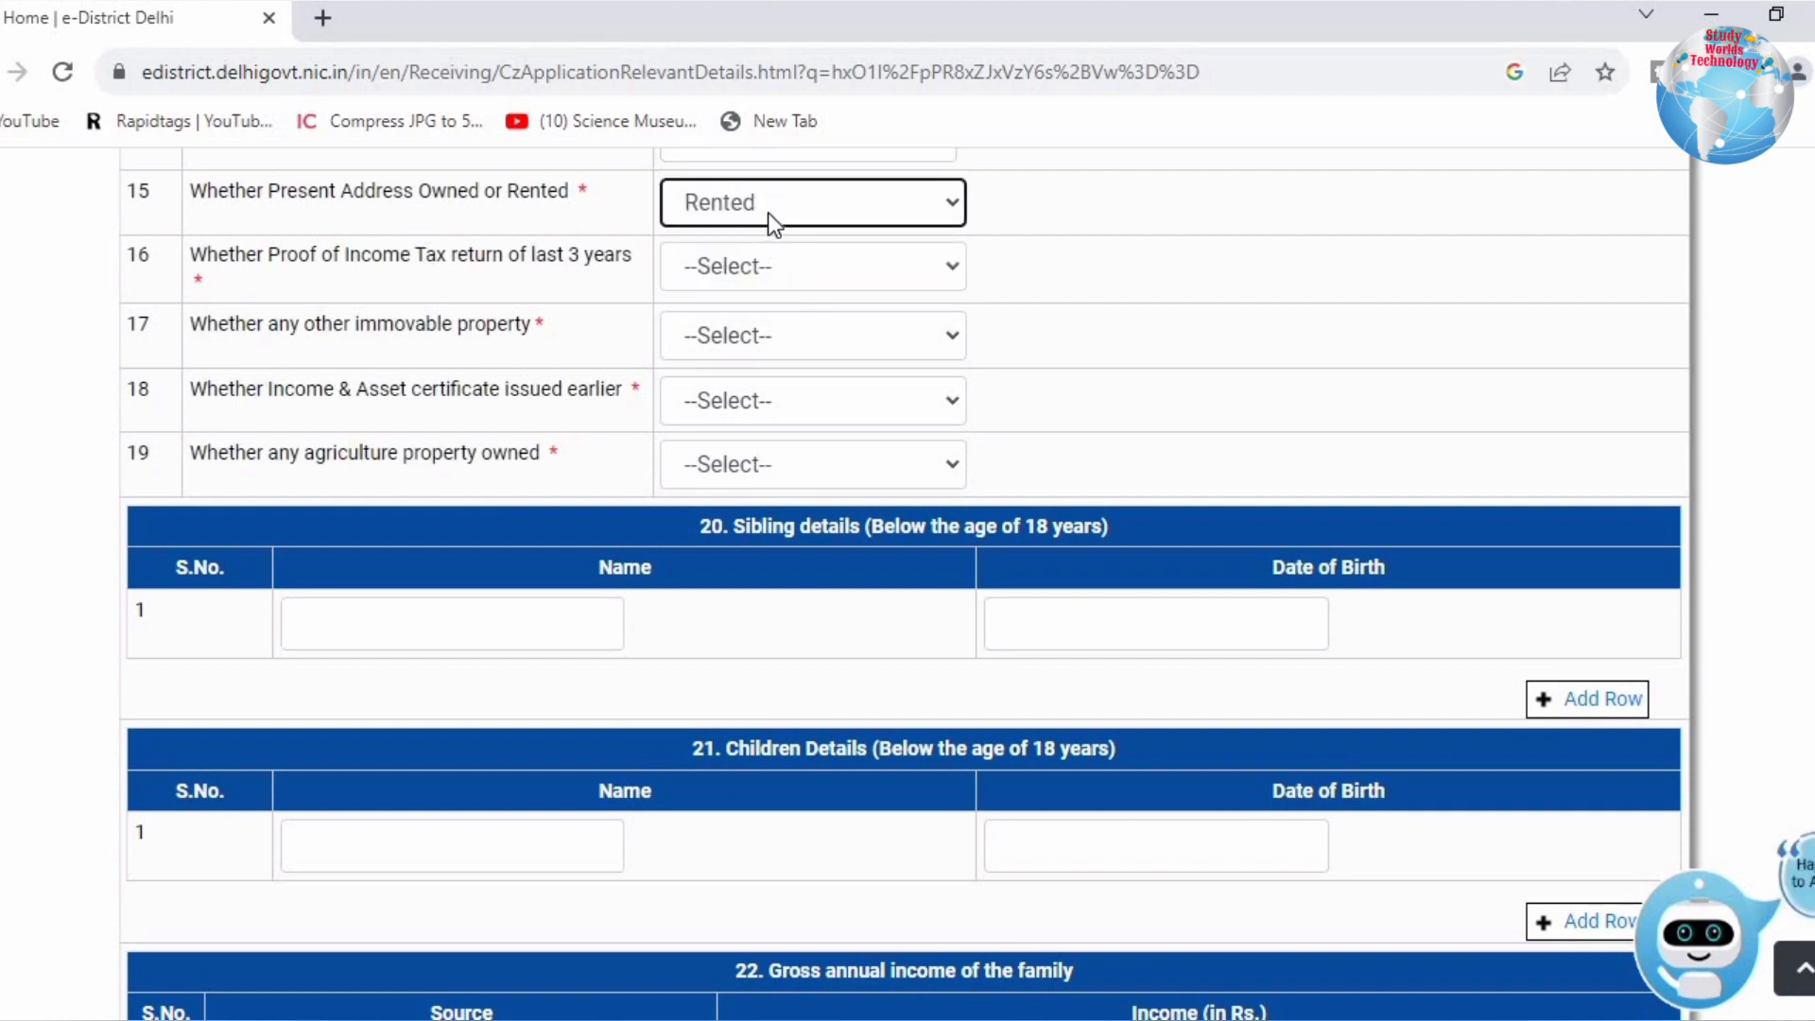
click(774, 221)
click(748, 268)
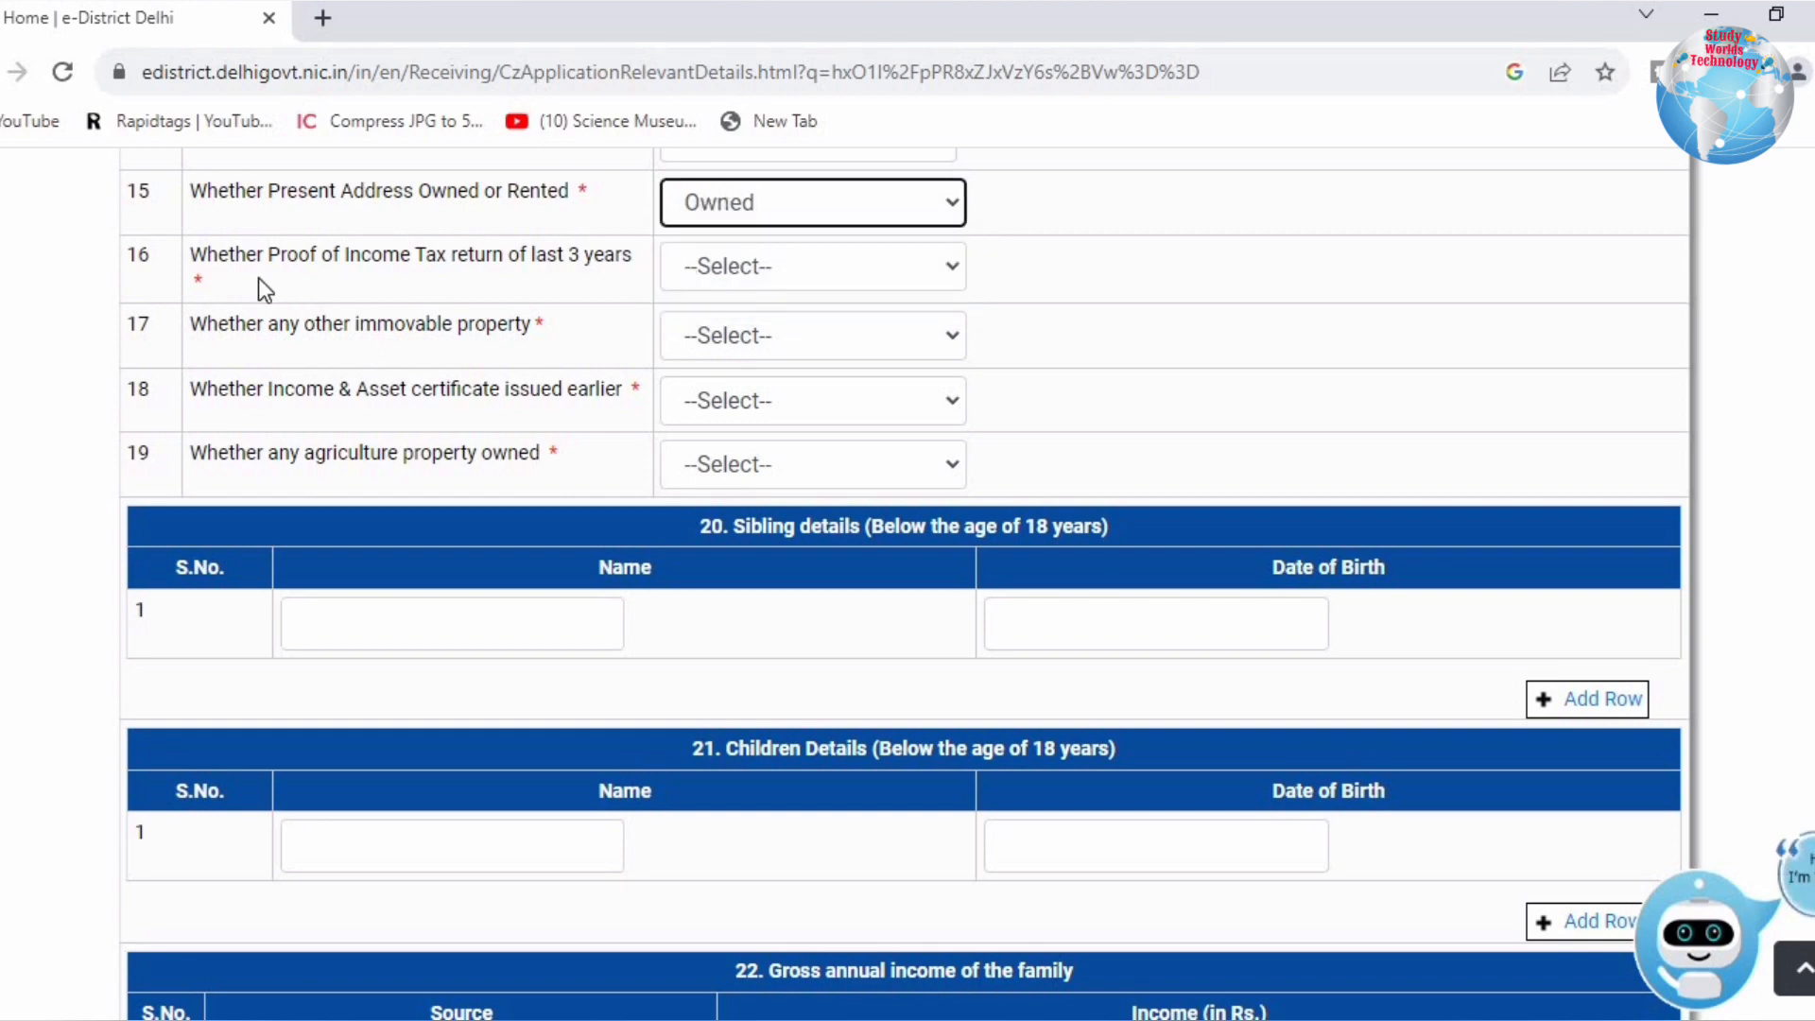
drag(218, 254, 627, 255)
click(271, 278)
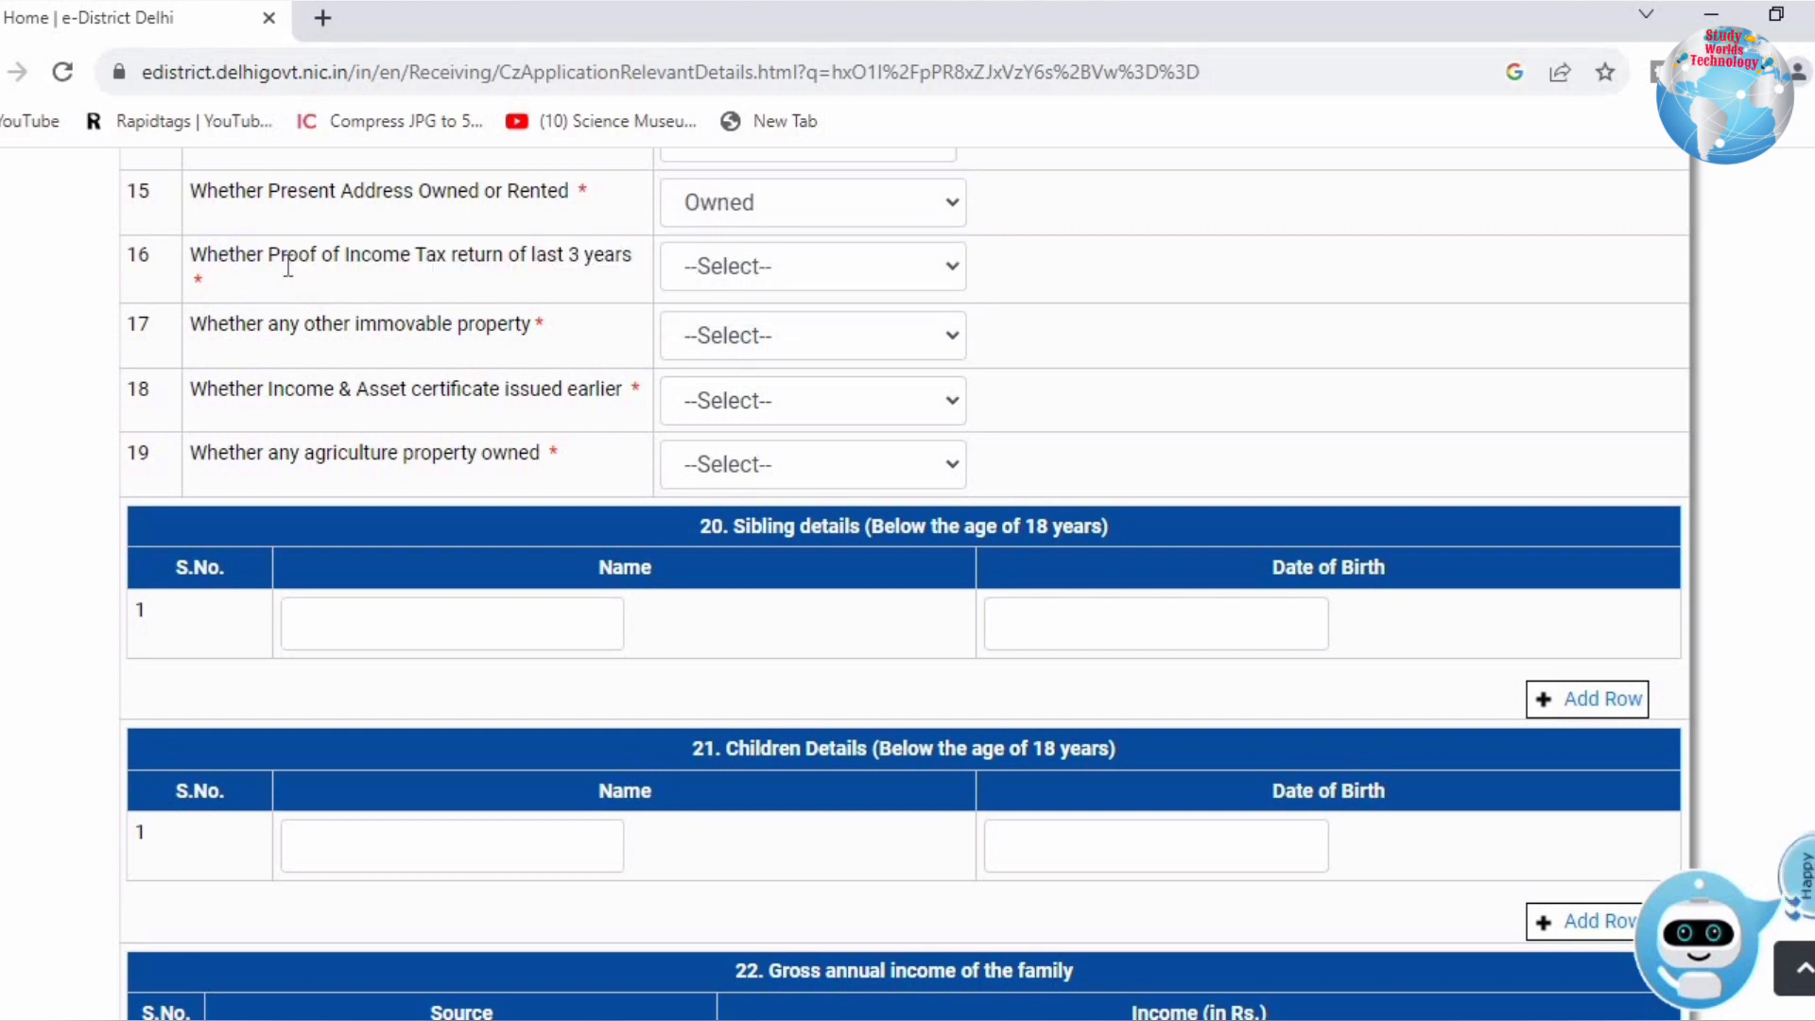
click(746, 272)
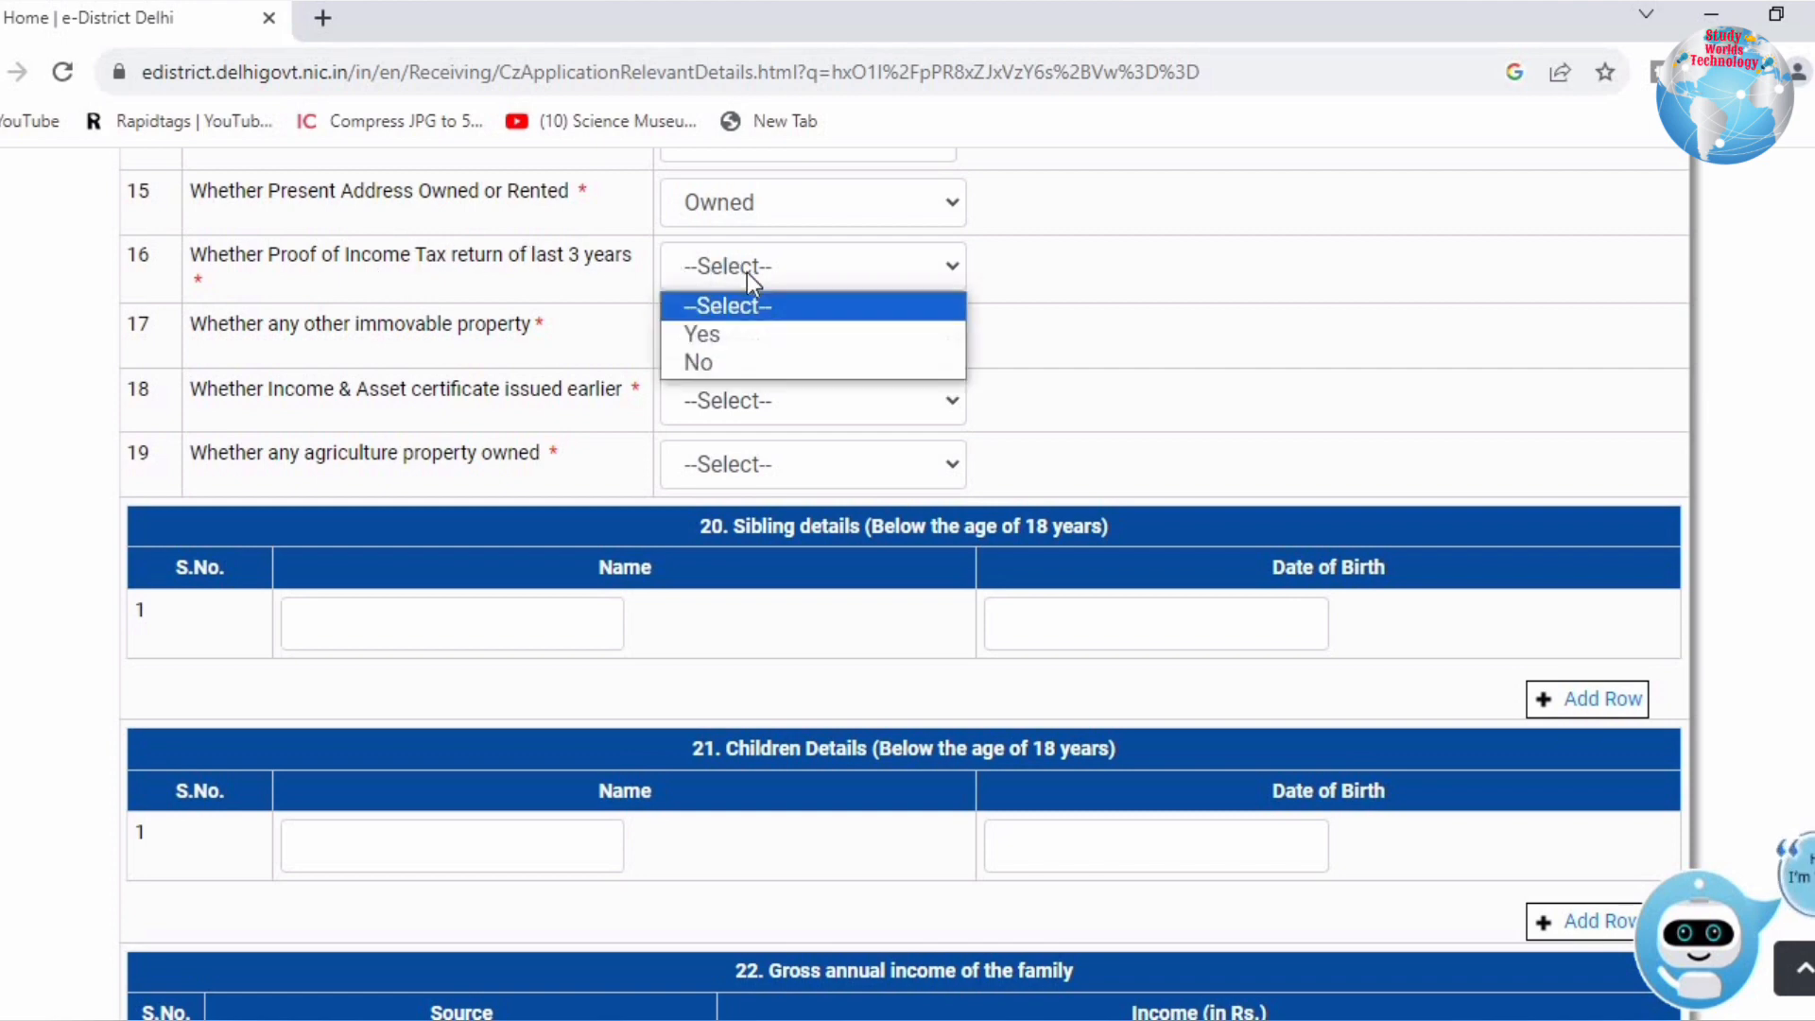
click(728, 362)
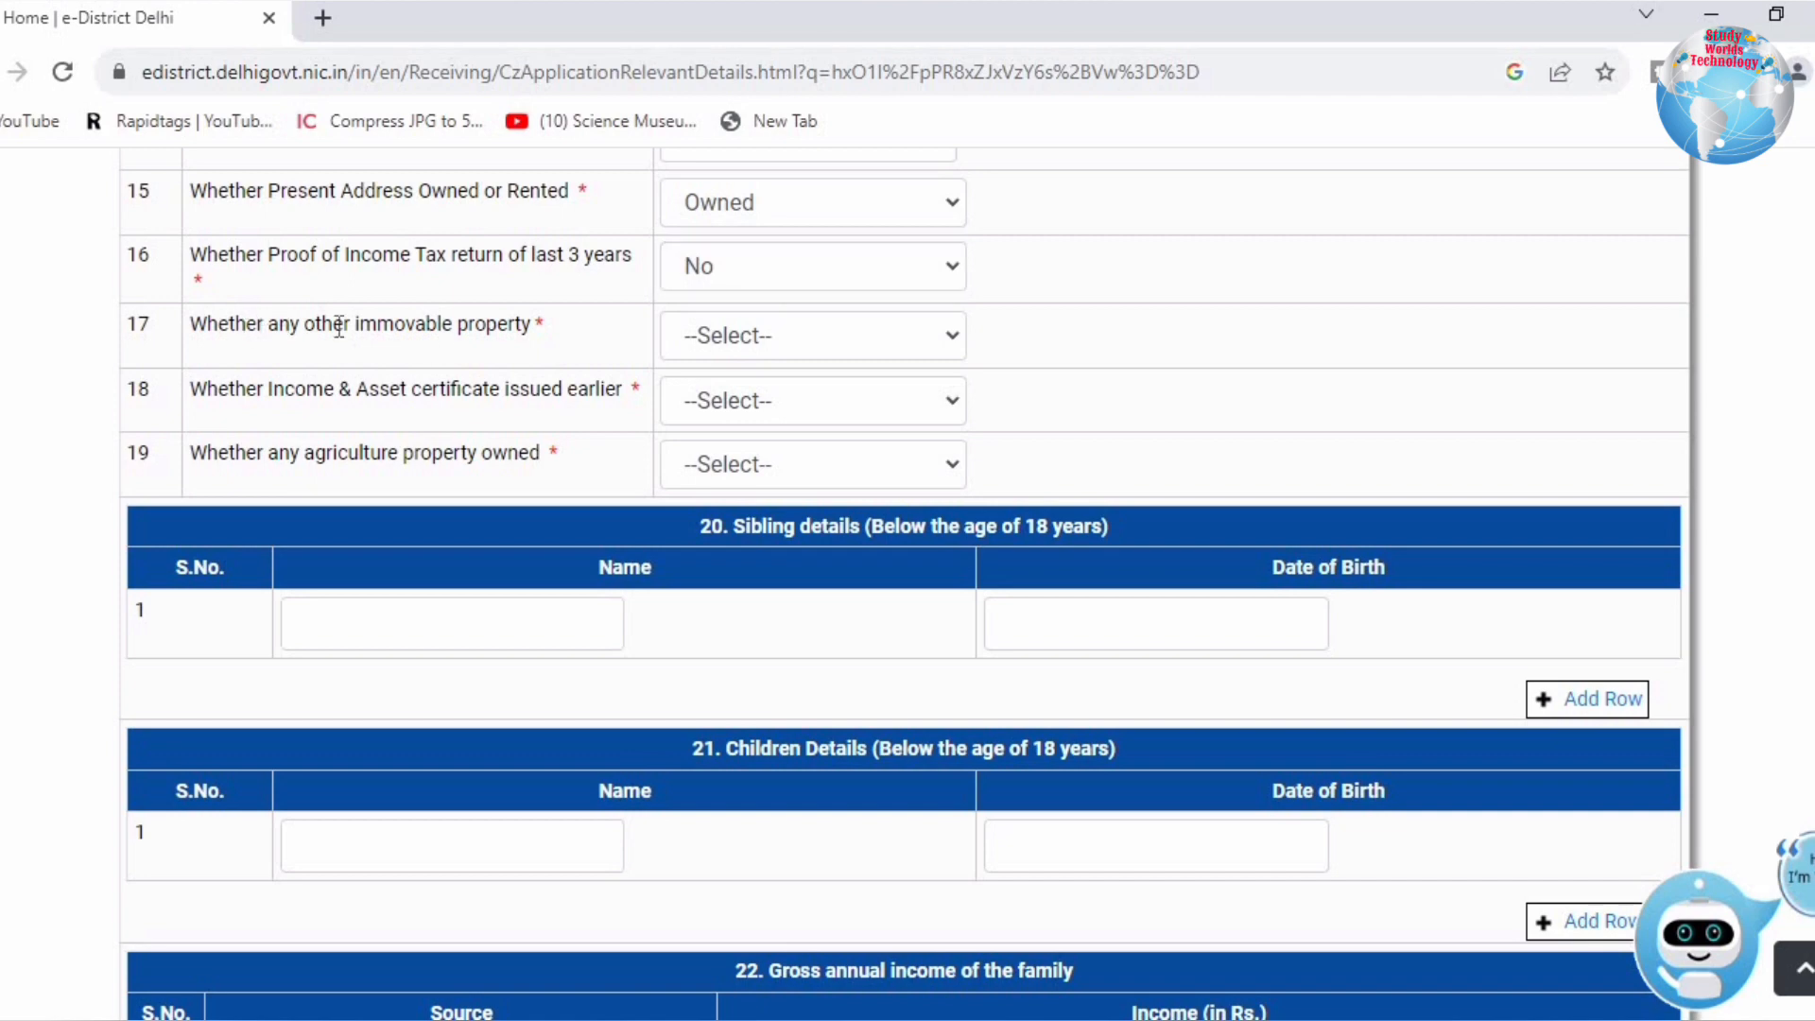
Step: Answer No to other immovable property and Yes to an earlier-issued certificate
drag(245, 325, 540, 327)
click(558, 338)
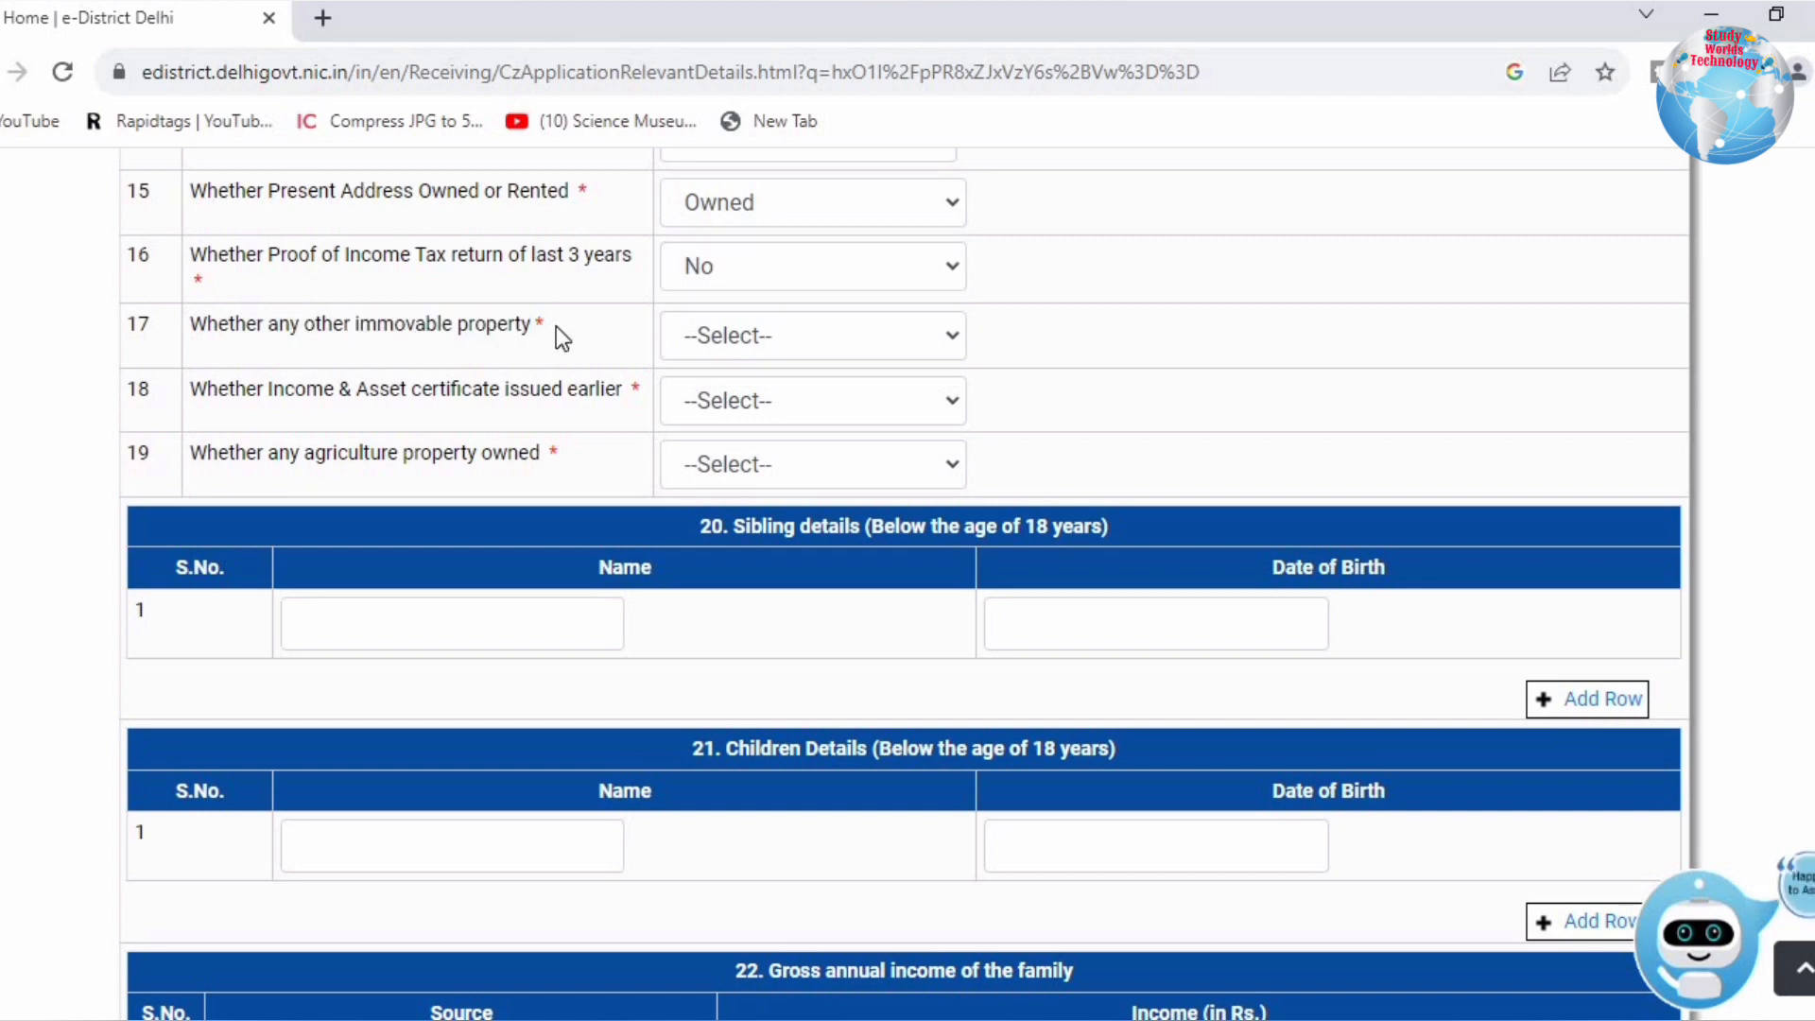
drag(229, 326, 439, 330)
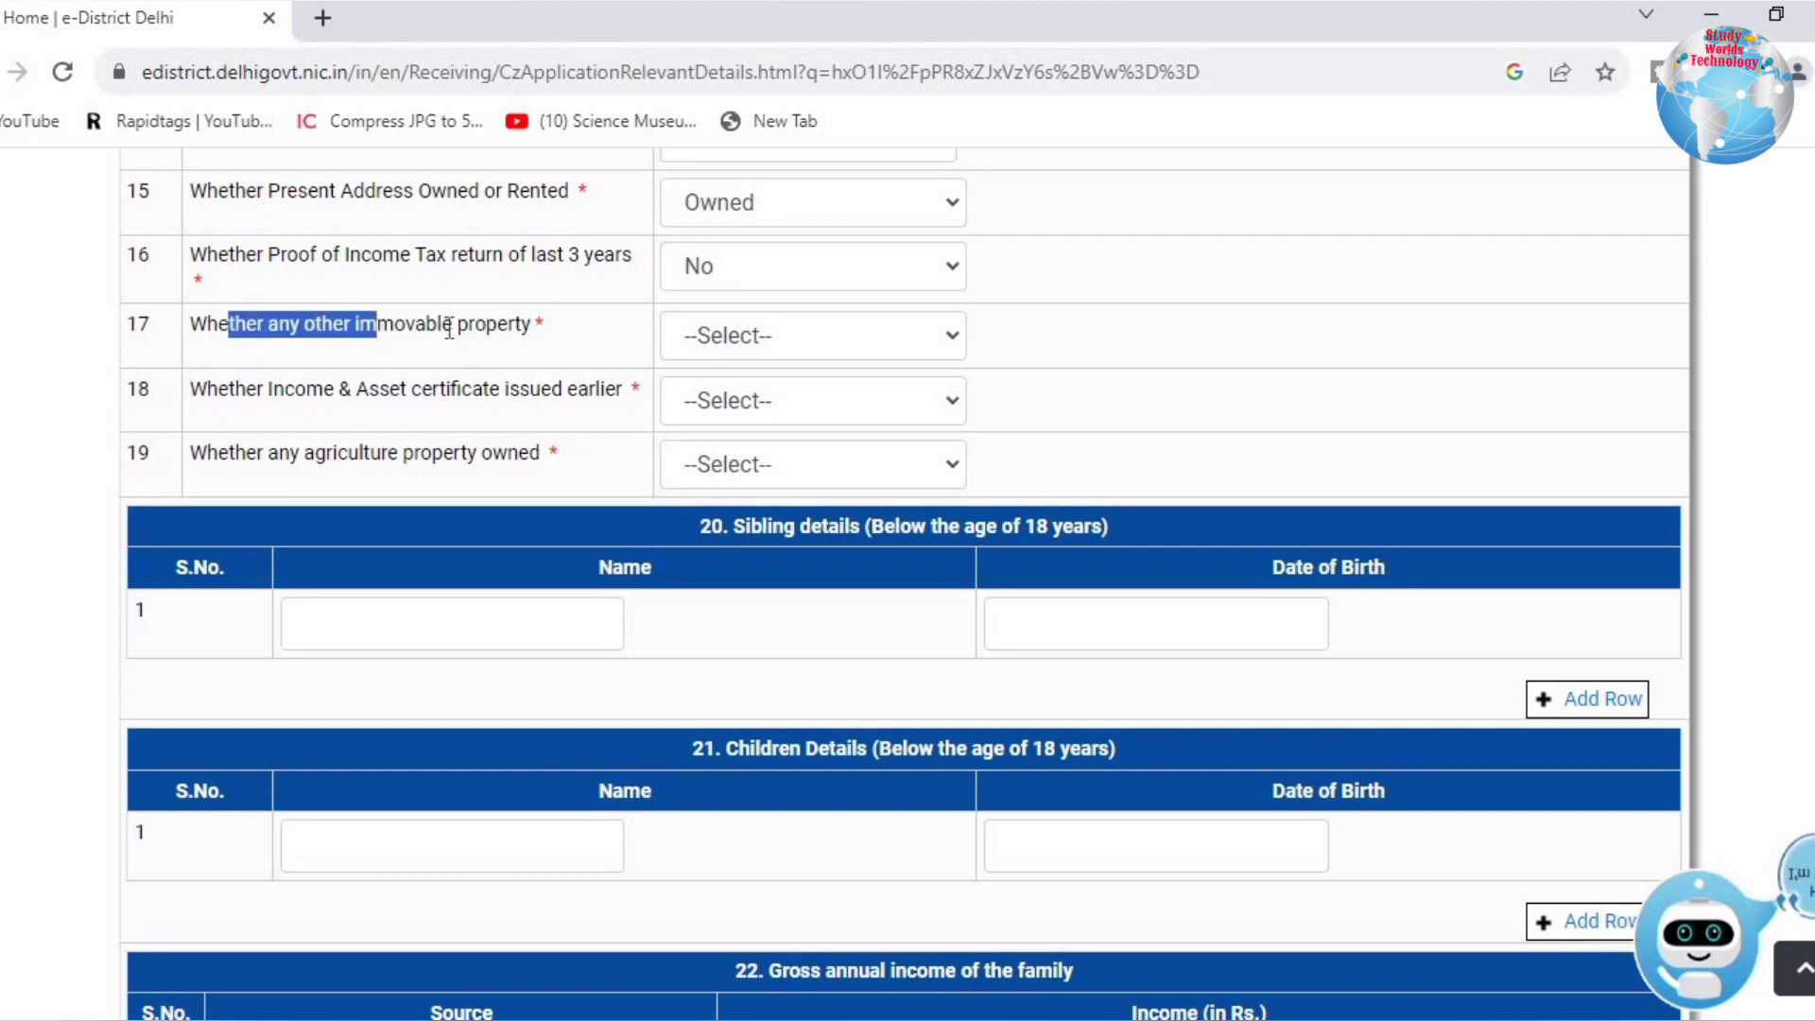
click(456, 328)
click(724, 337)
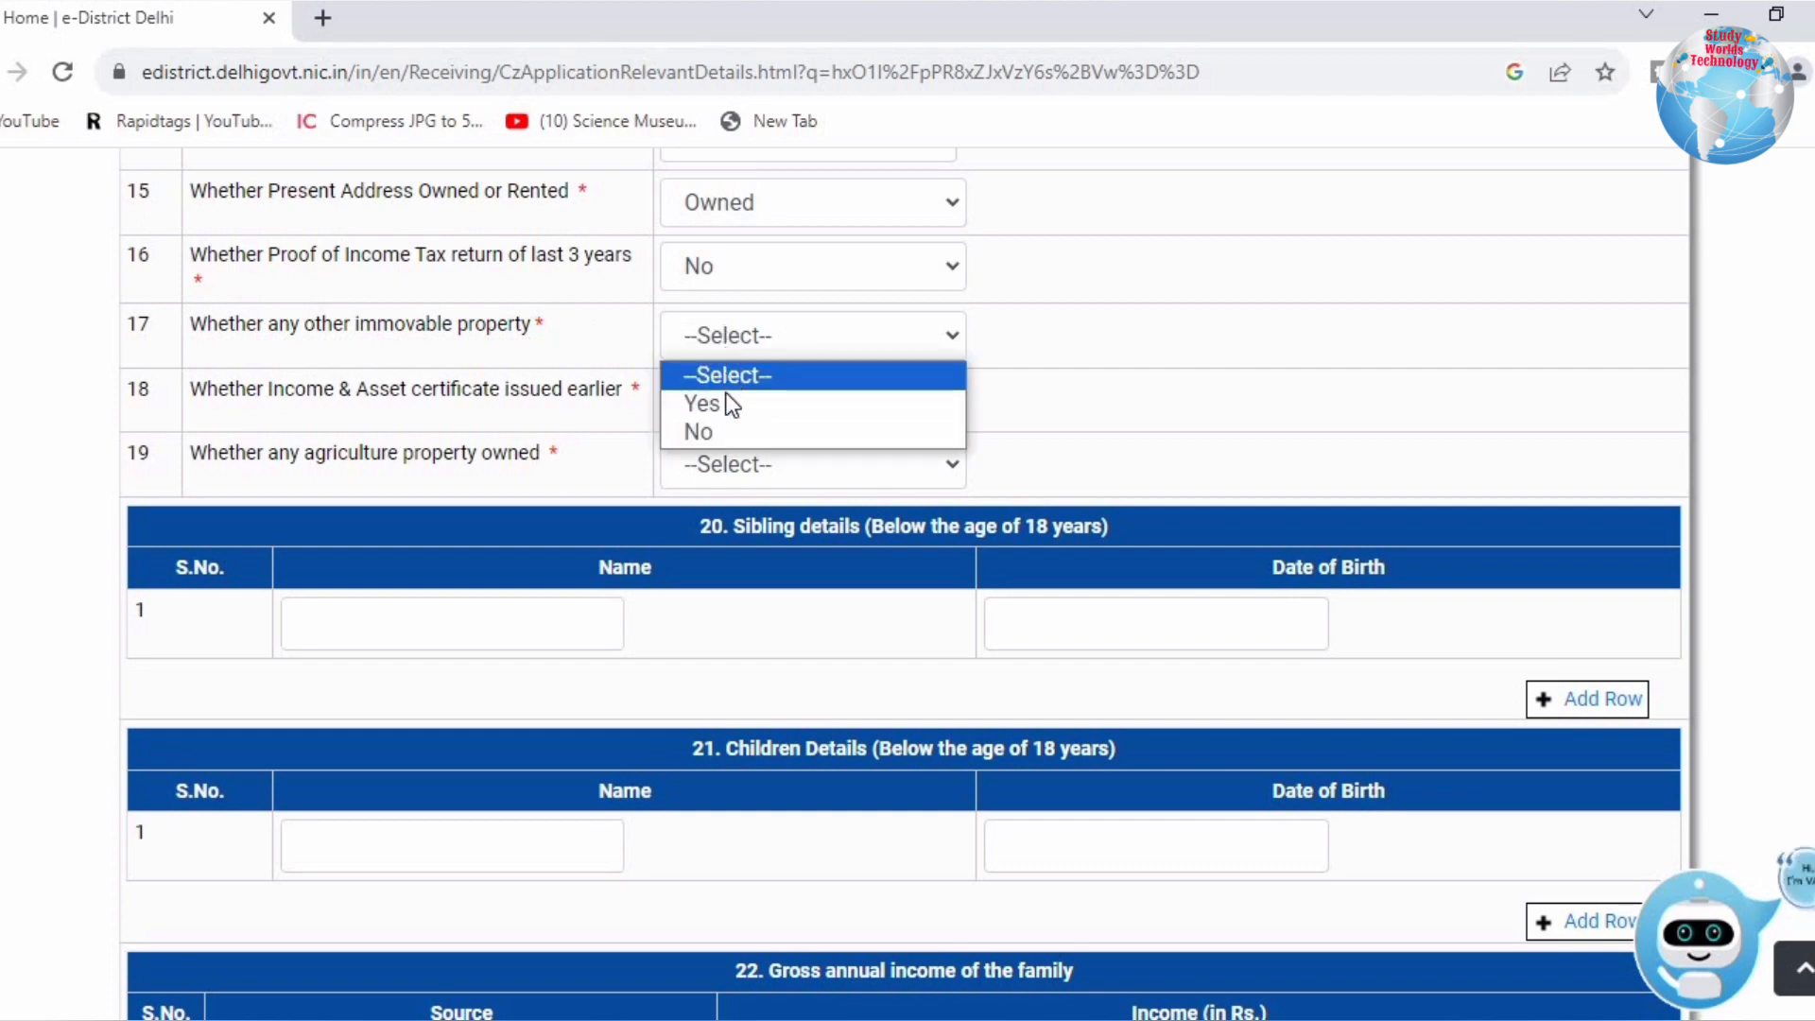
click(722, 433)
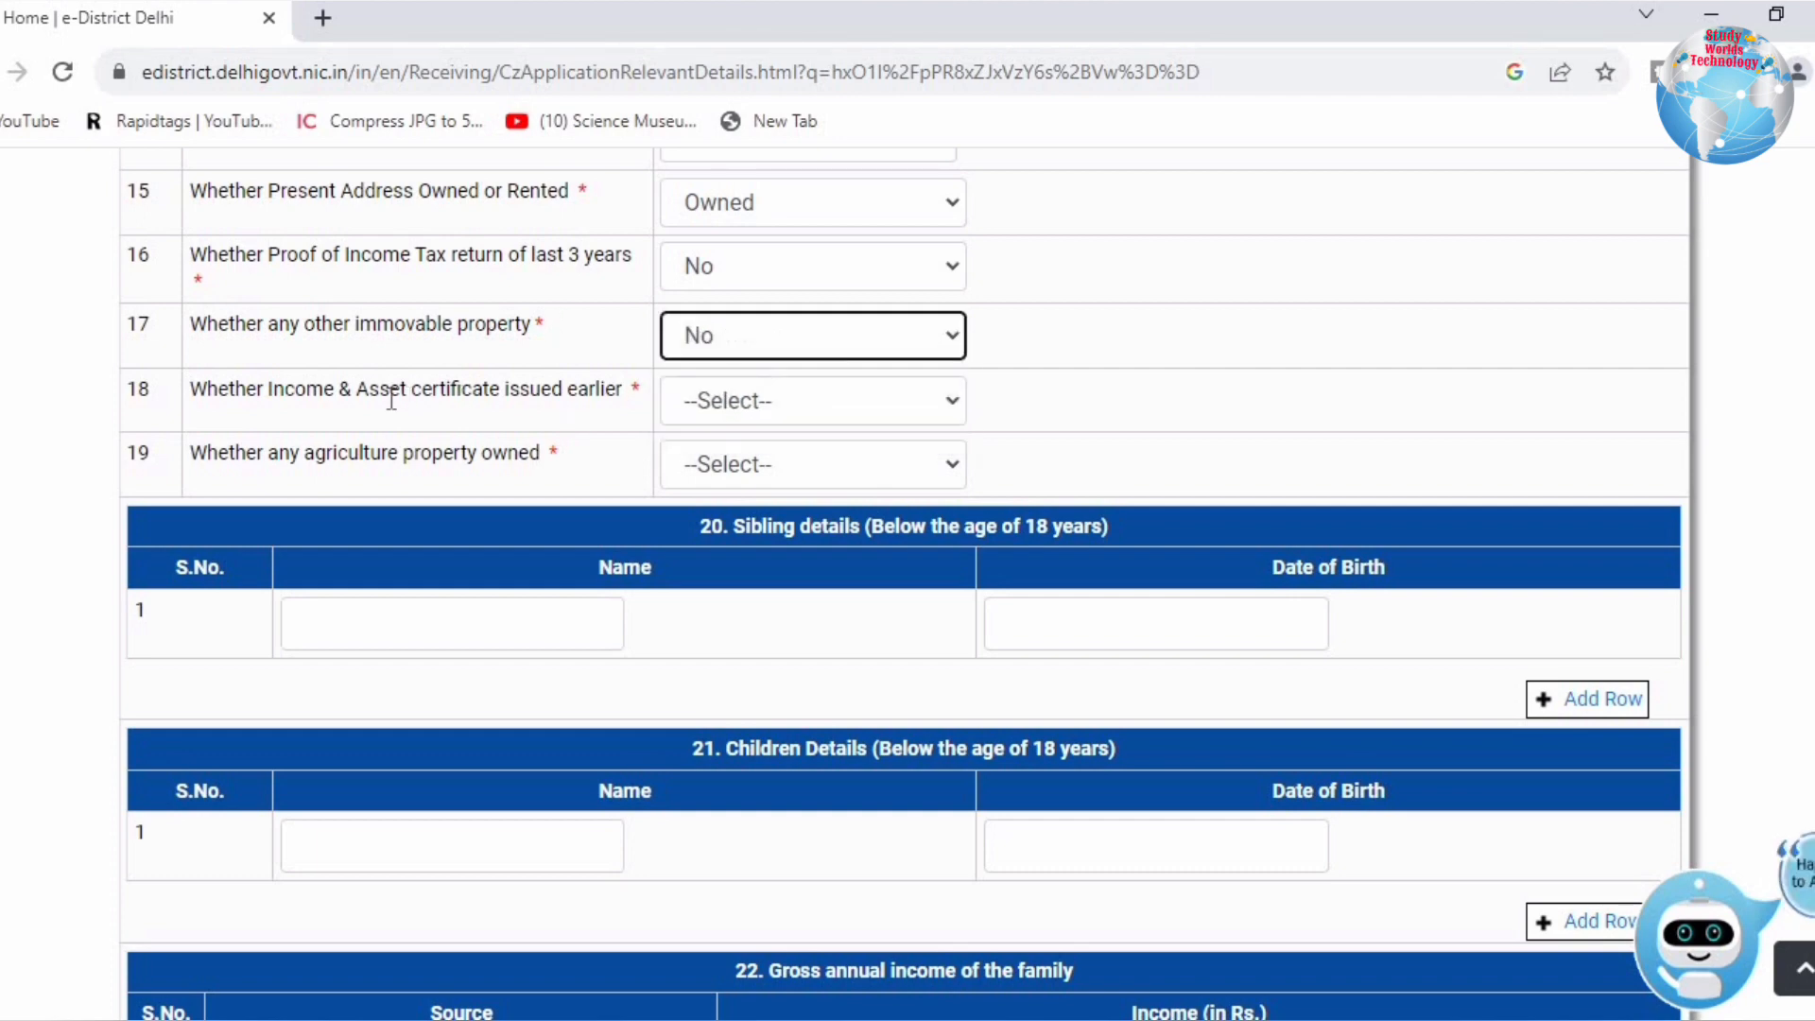
drag(296, 399, 619, 399)
click(751, 405)
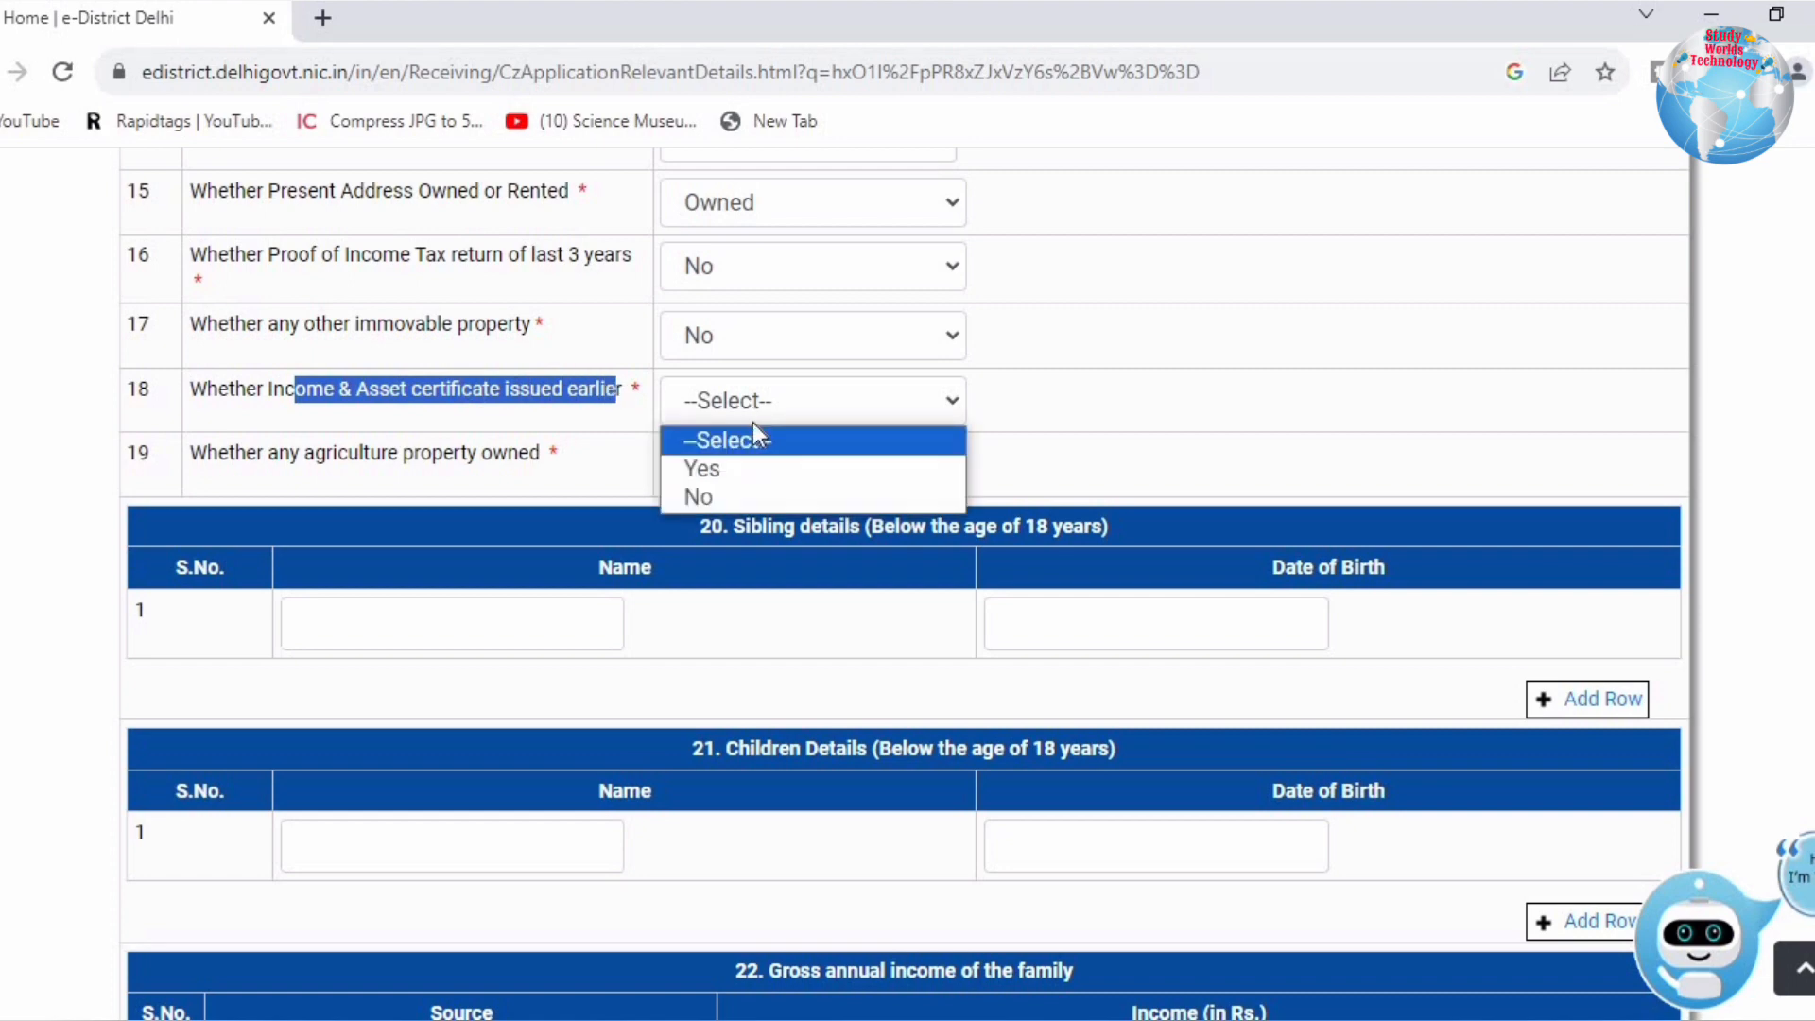
click(735, 498)
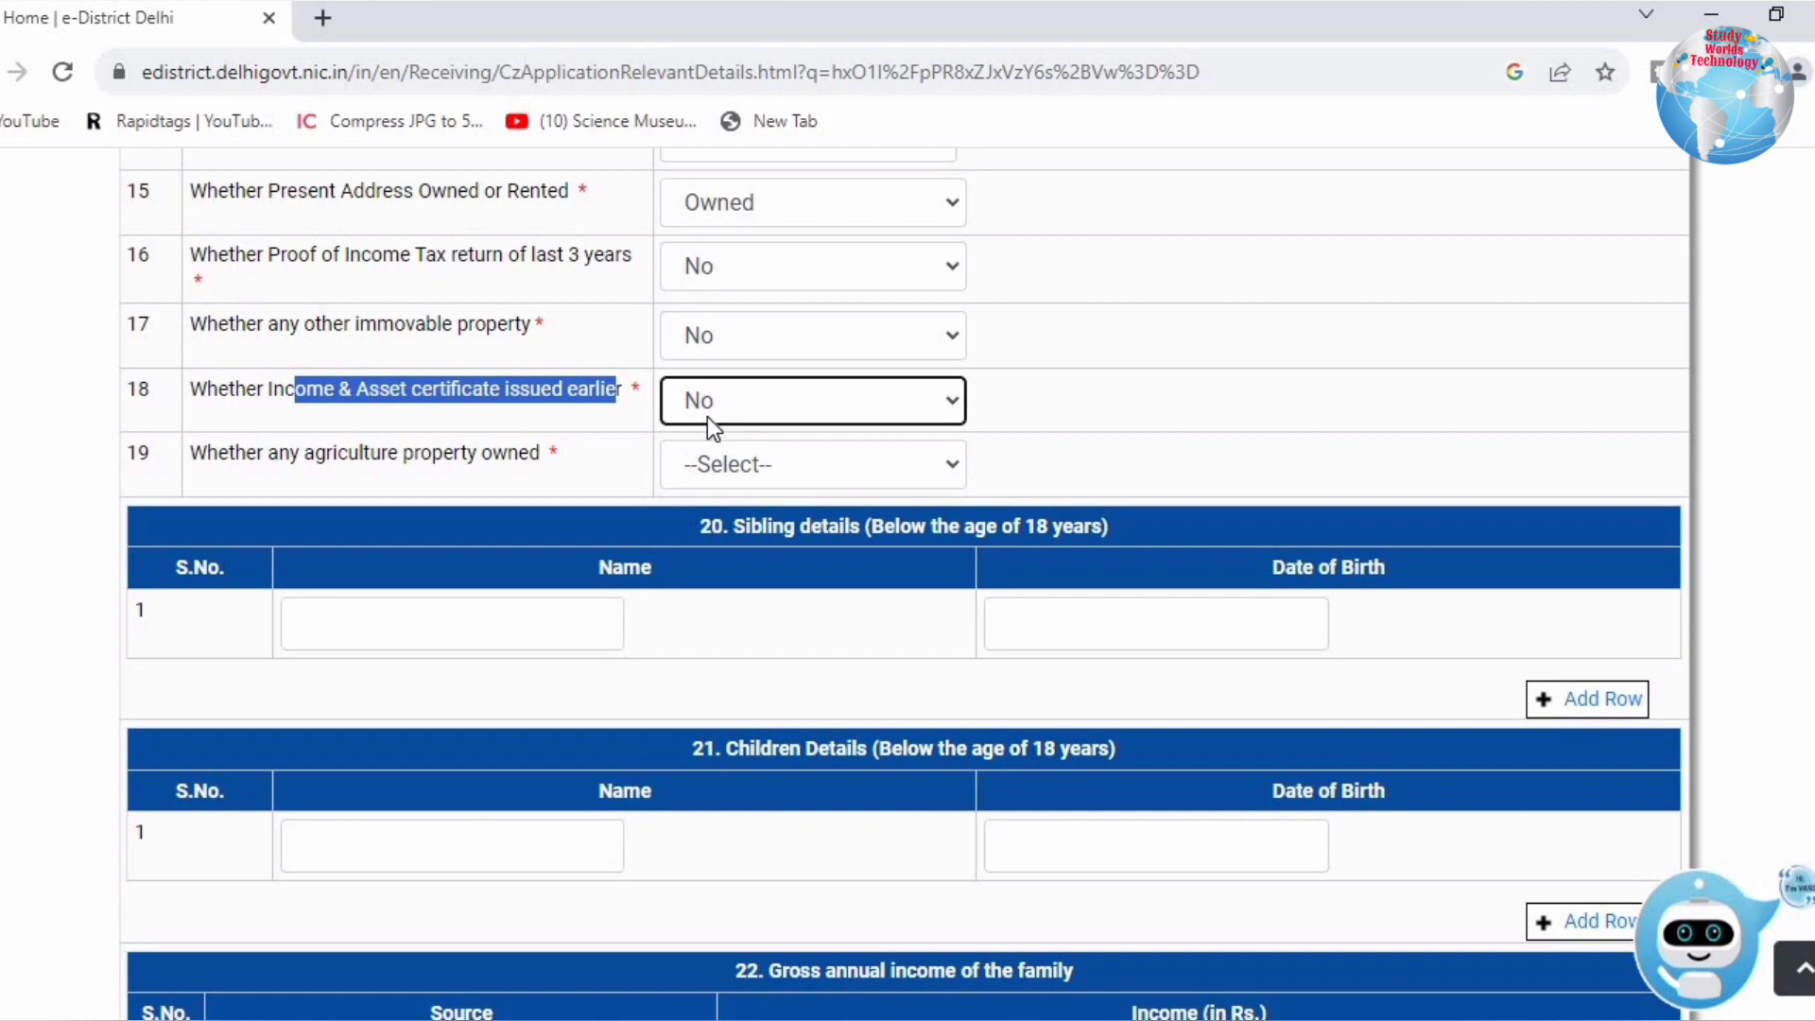
click(708, 419)
click(710, 468)
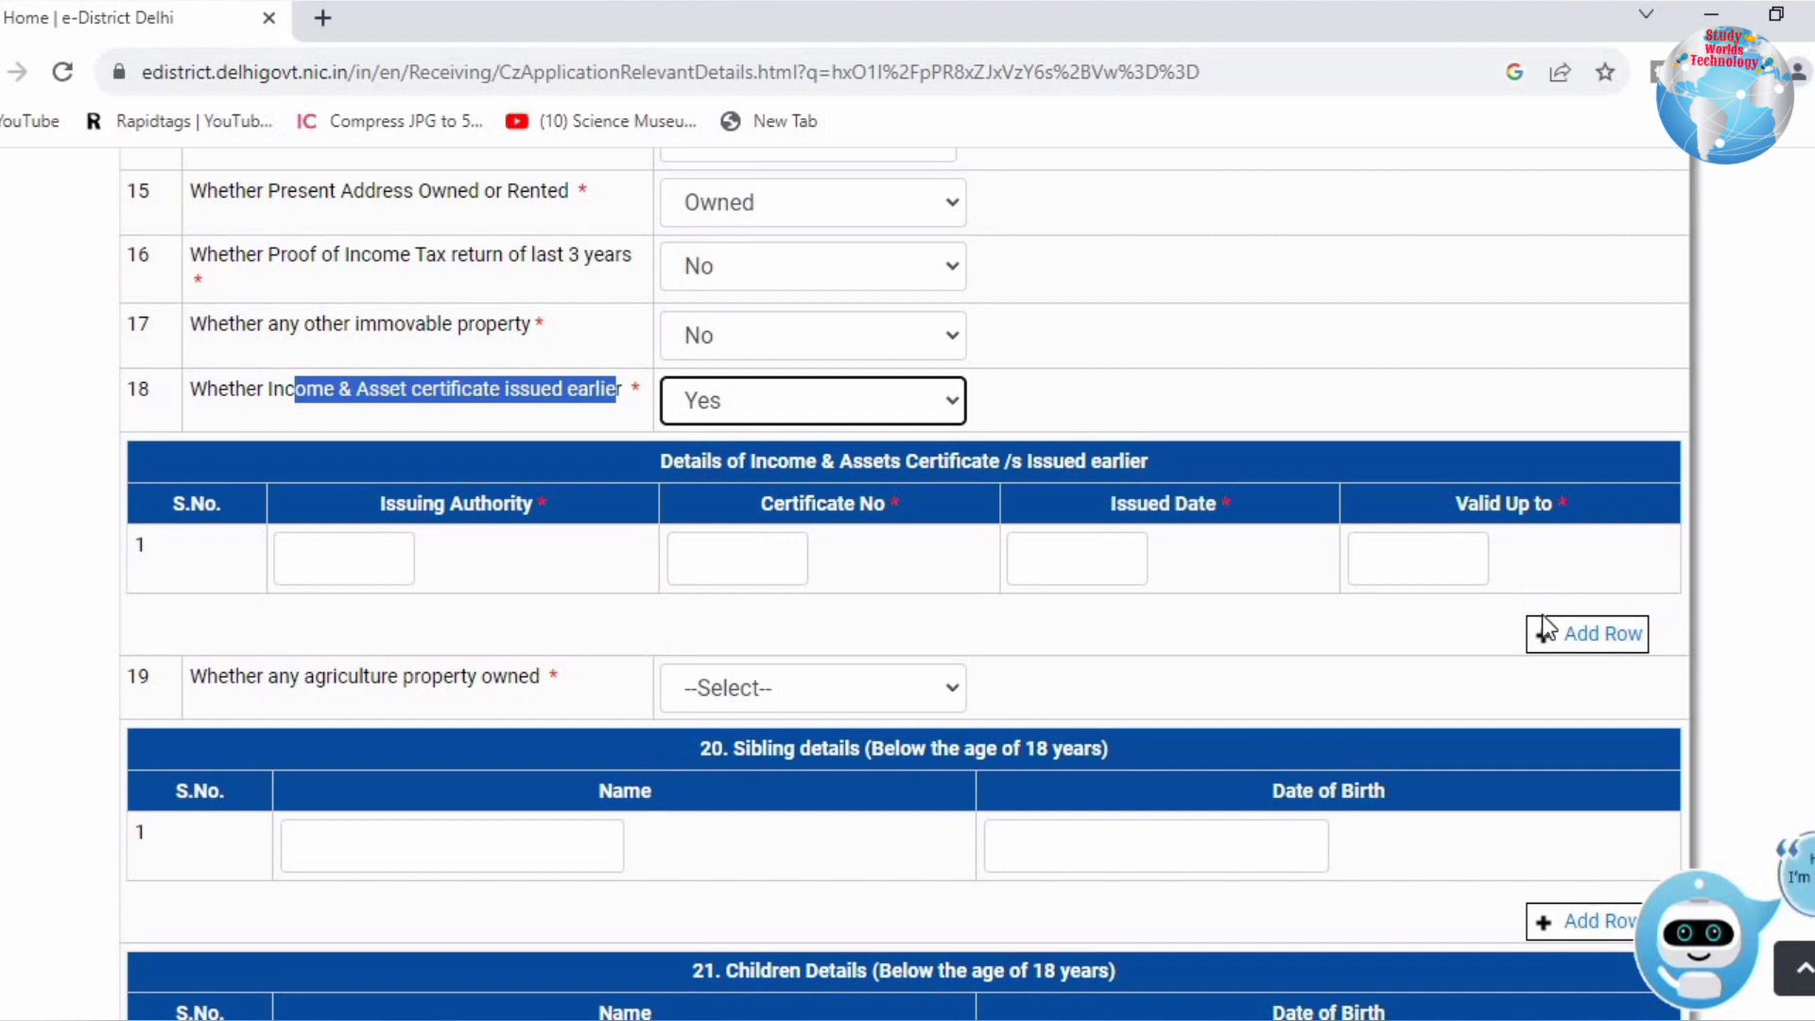
Step: Answer No to question 18 and Yes to question 19 on agricultural property
click(796, 404)
click(713, 499)
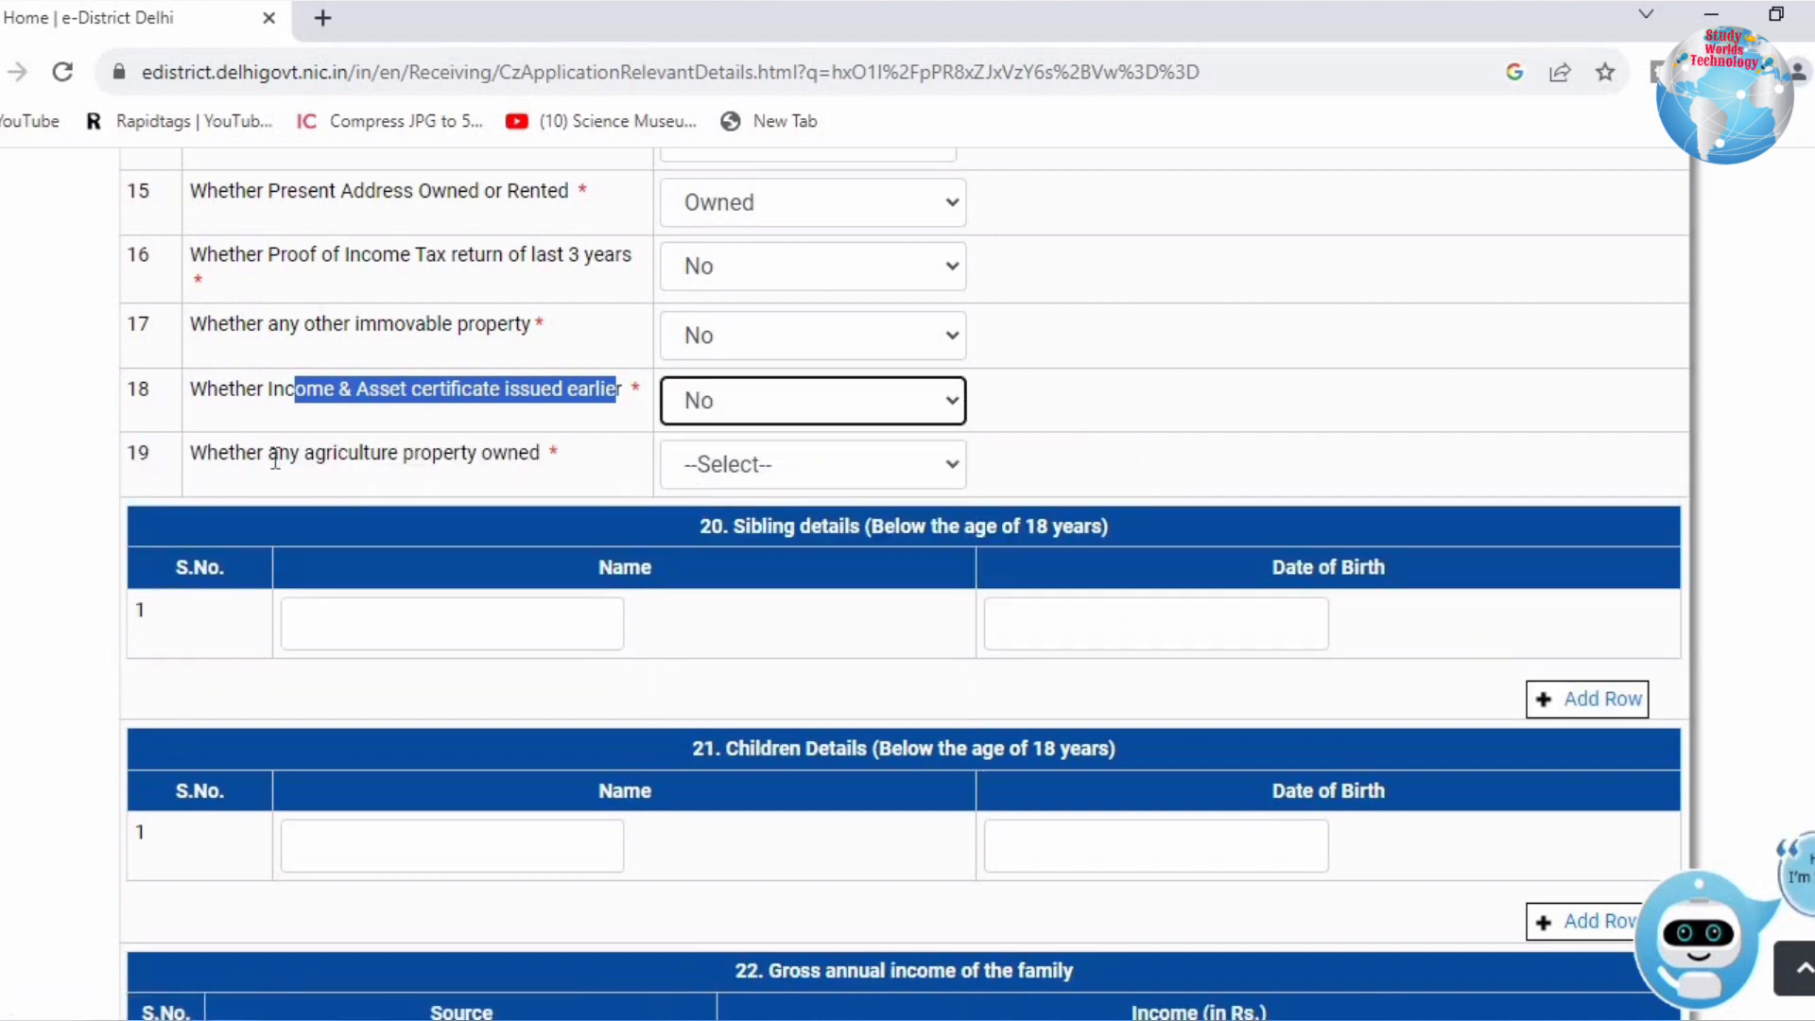
drag(271, 456, 753, 465)
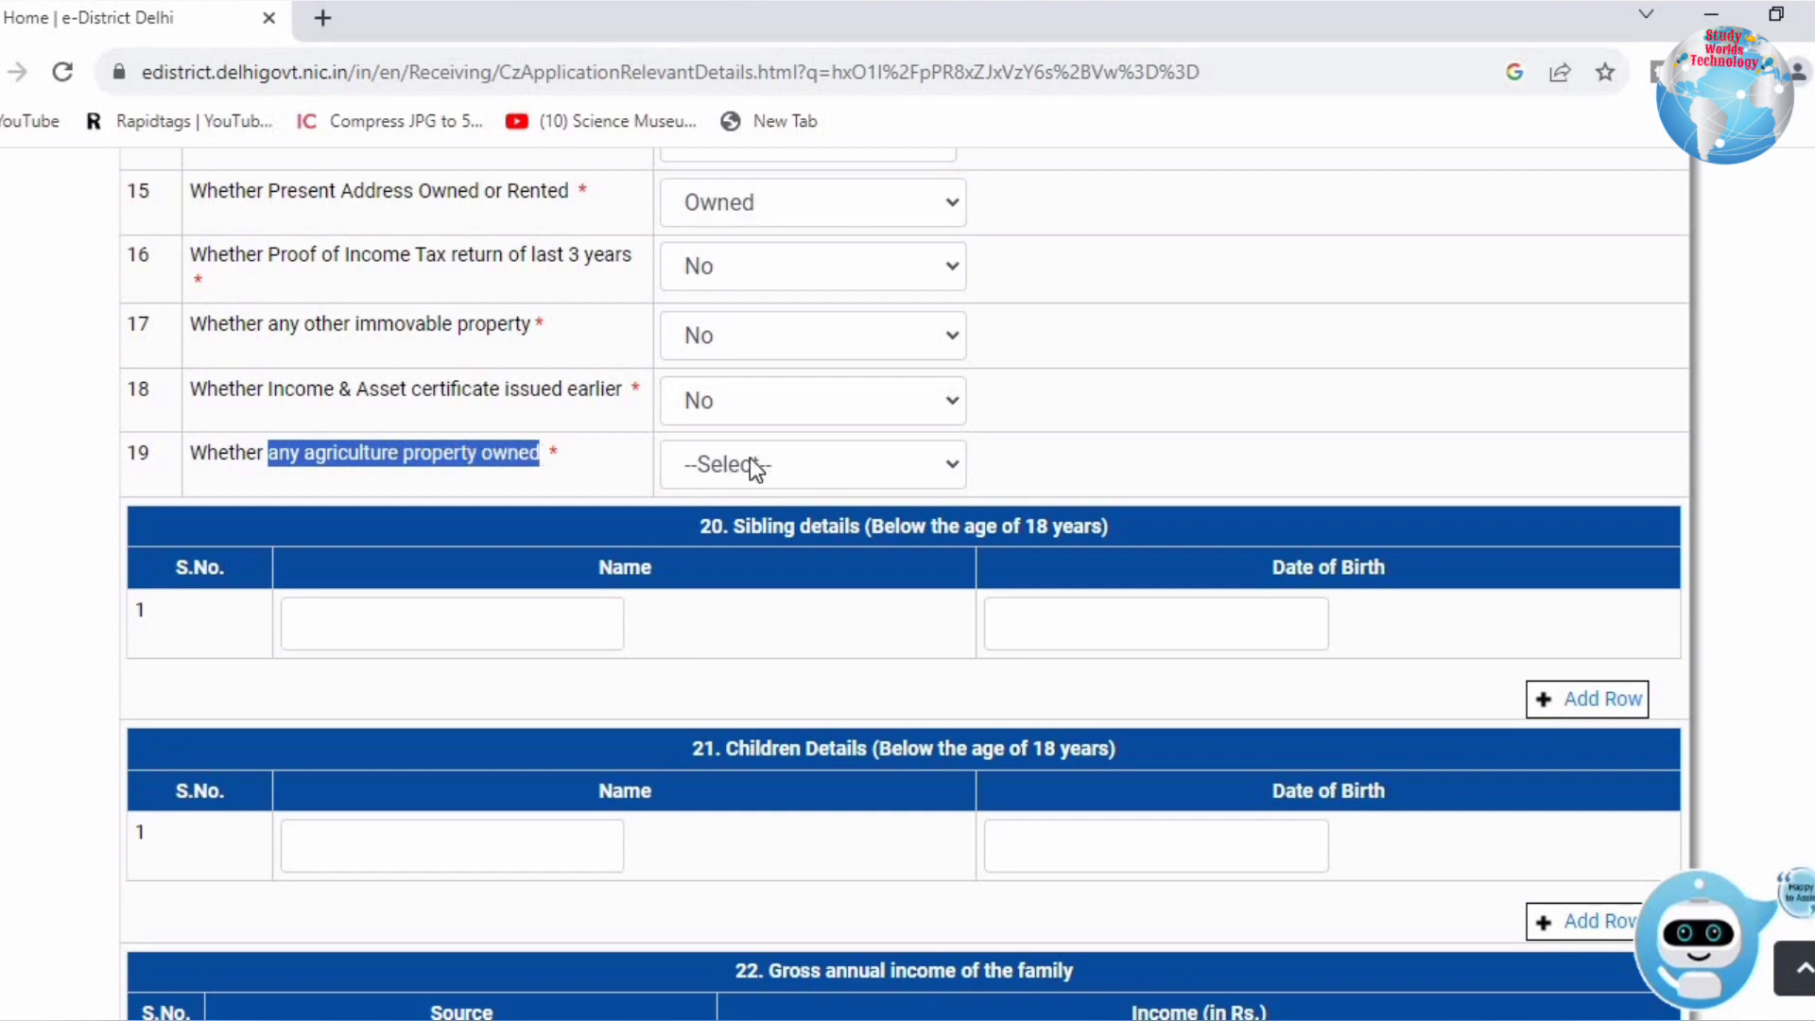
click(753, 465)
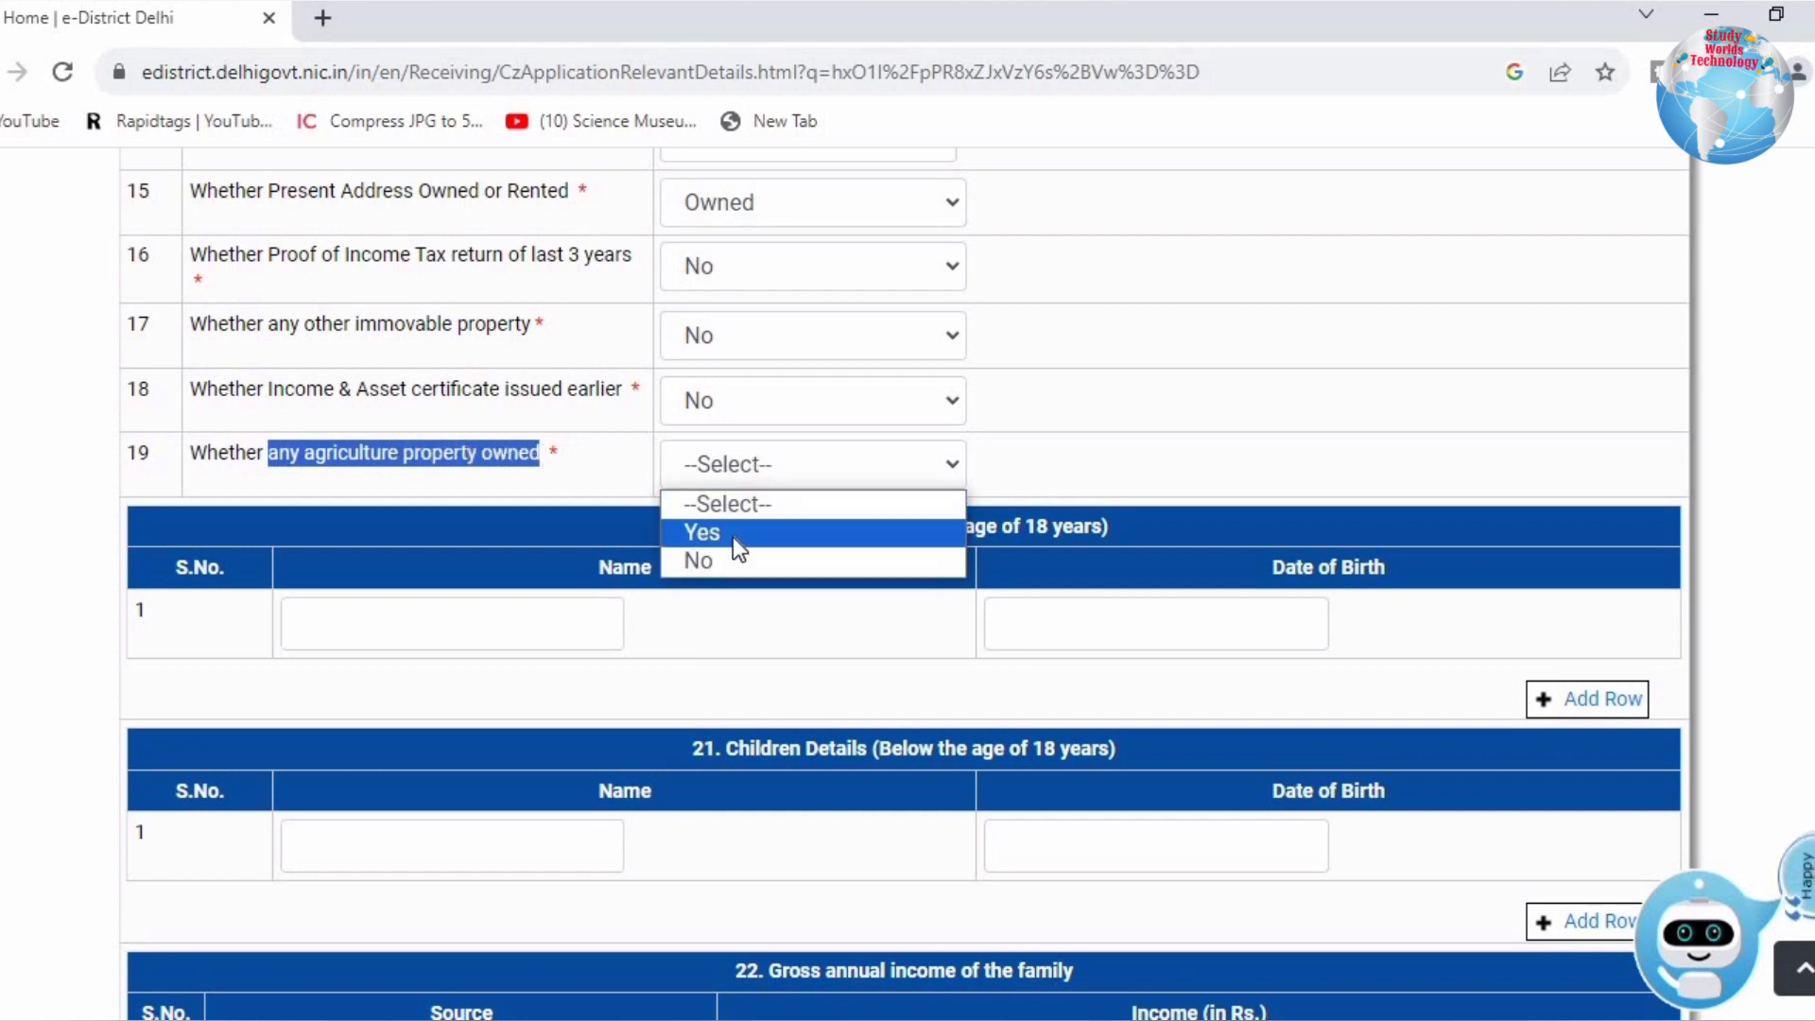
click(728, 537)
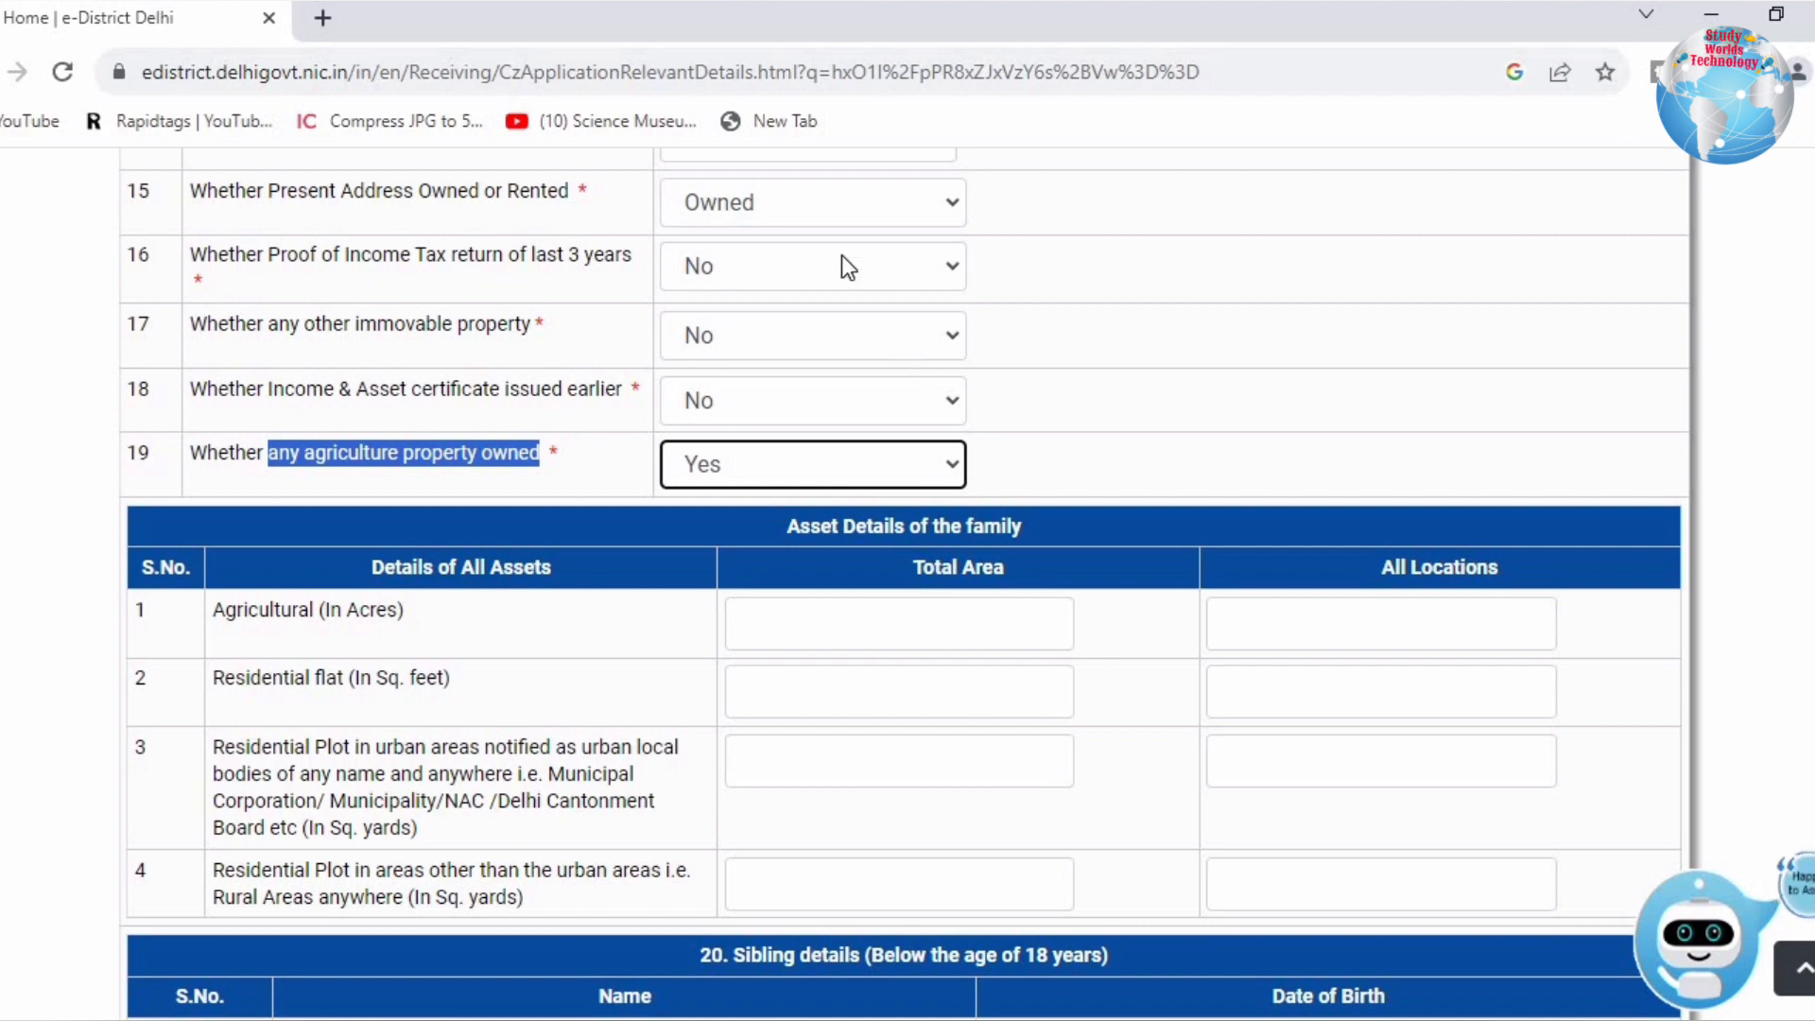
Step: Review the Asset Details rows: agricultural acres, residential flat, and urban and rural plots
drag(327, 678, 494, 697)
drag(316, 461, 547, 465)
click(363, 582)
drag(281, 610, 388, 613)
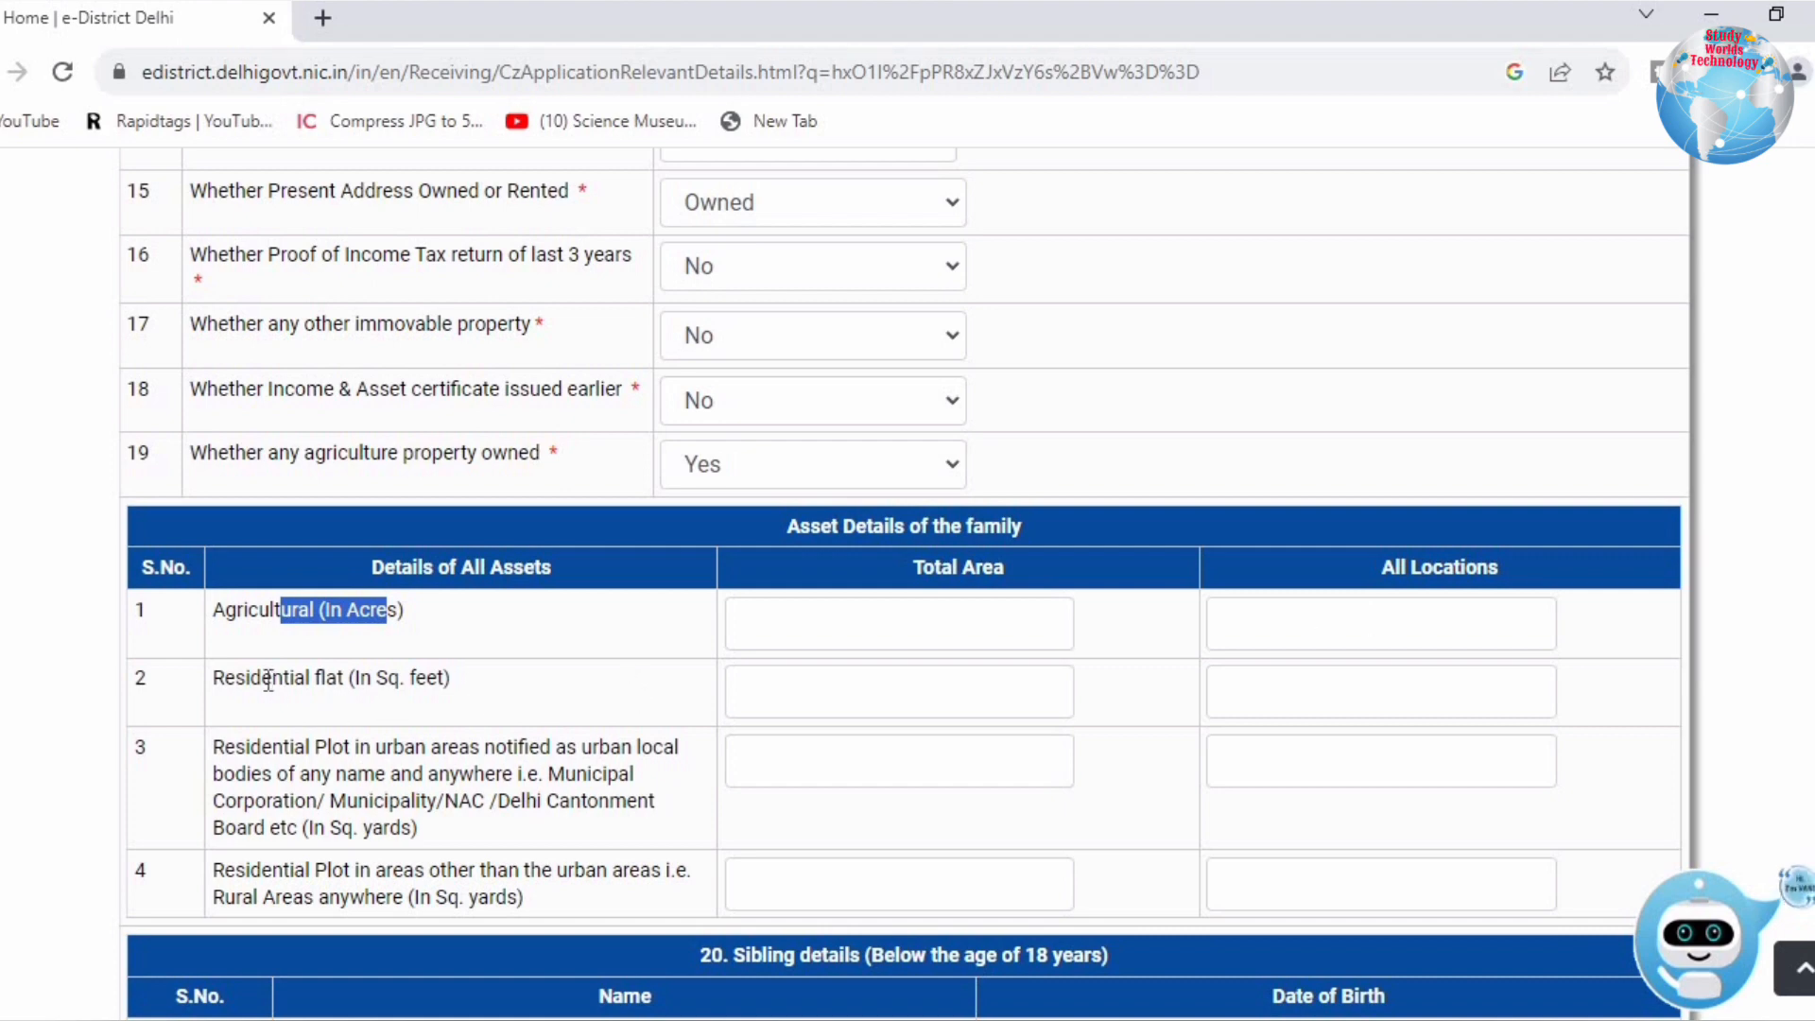
drag(265, 678, 778, 689)
click(893, 684)
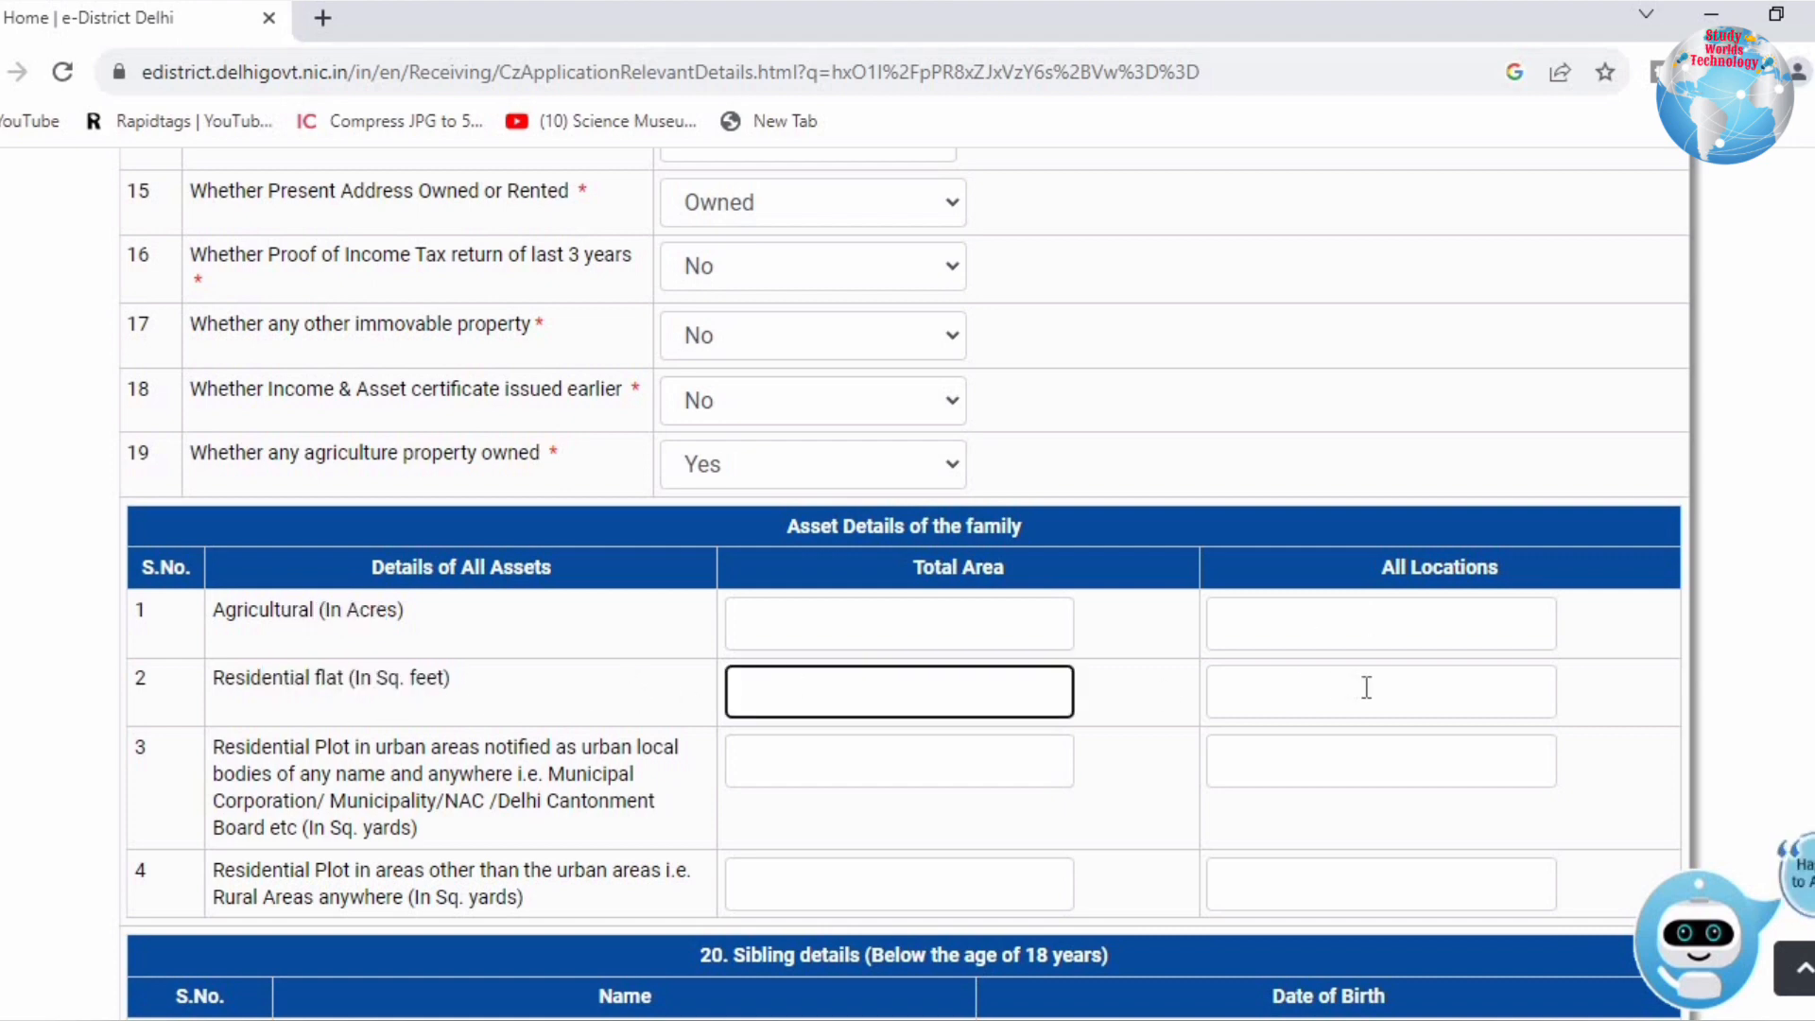
drag(236, 746, 459, 831)
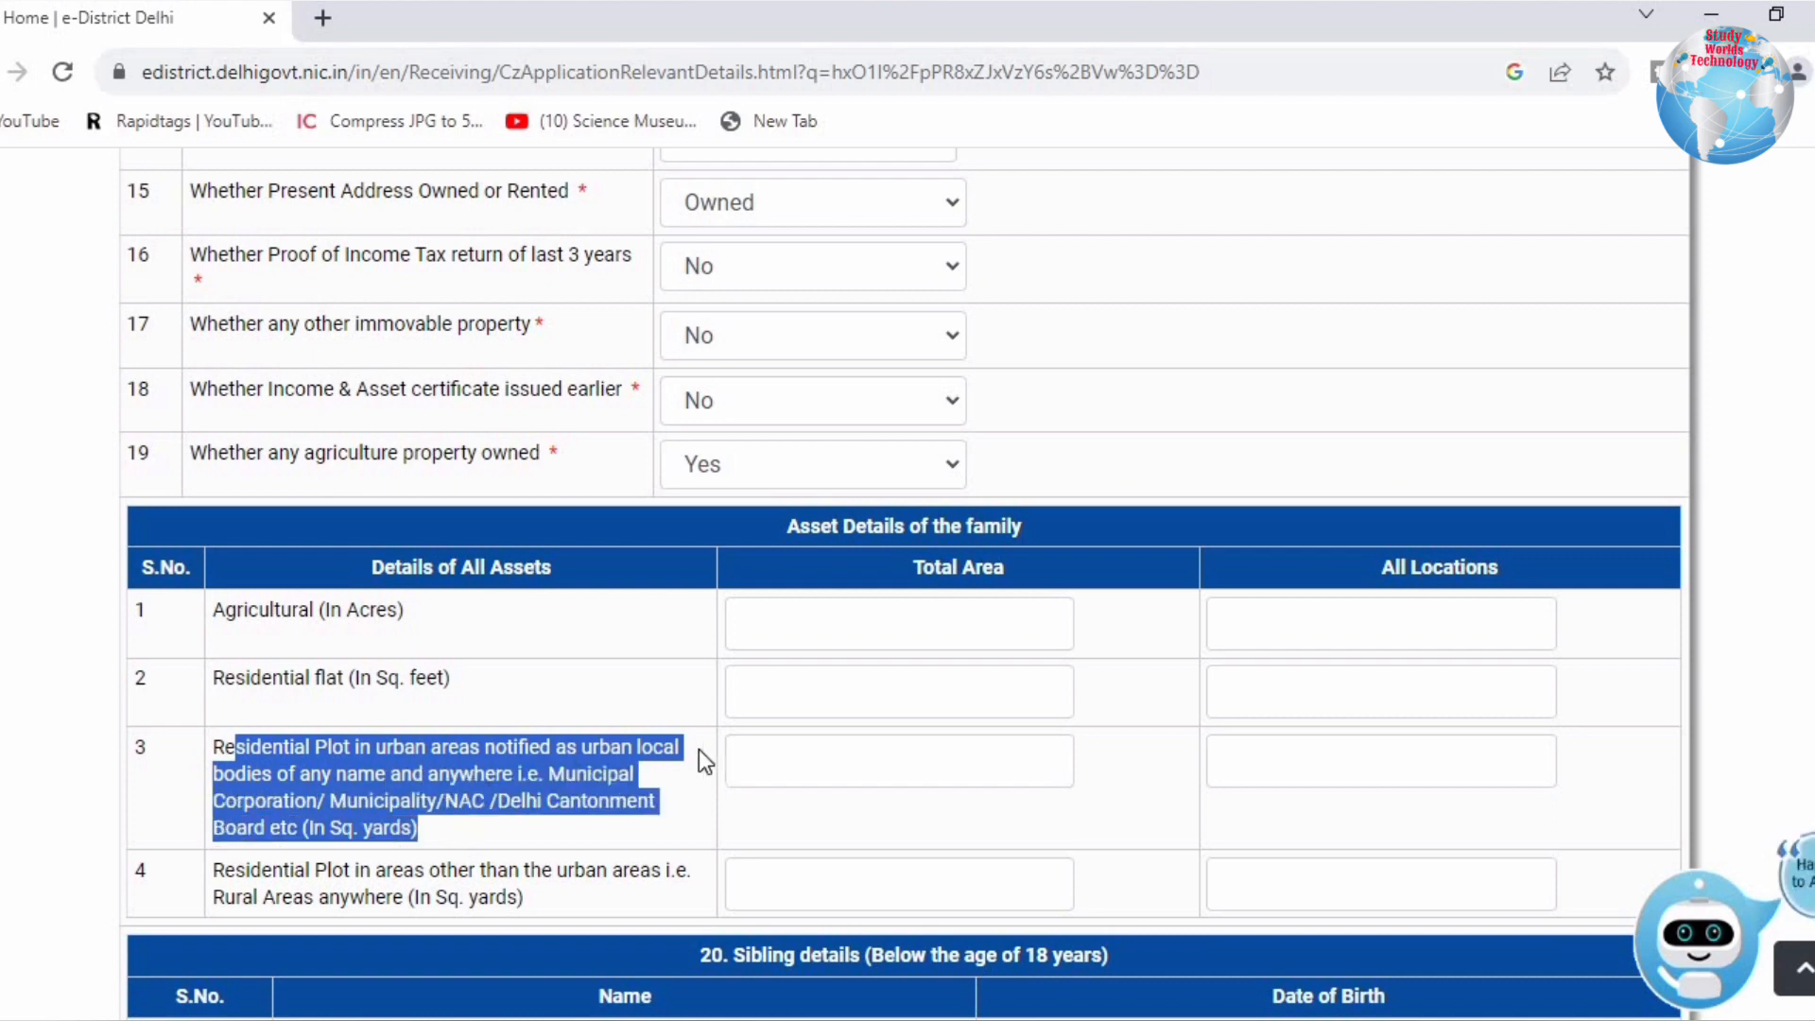
click(527, 829)
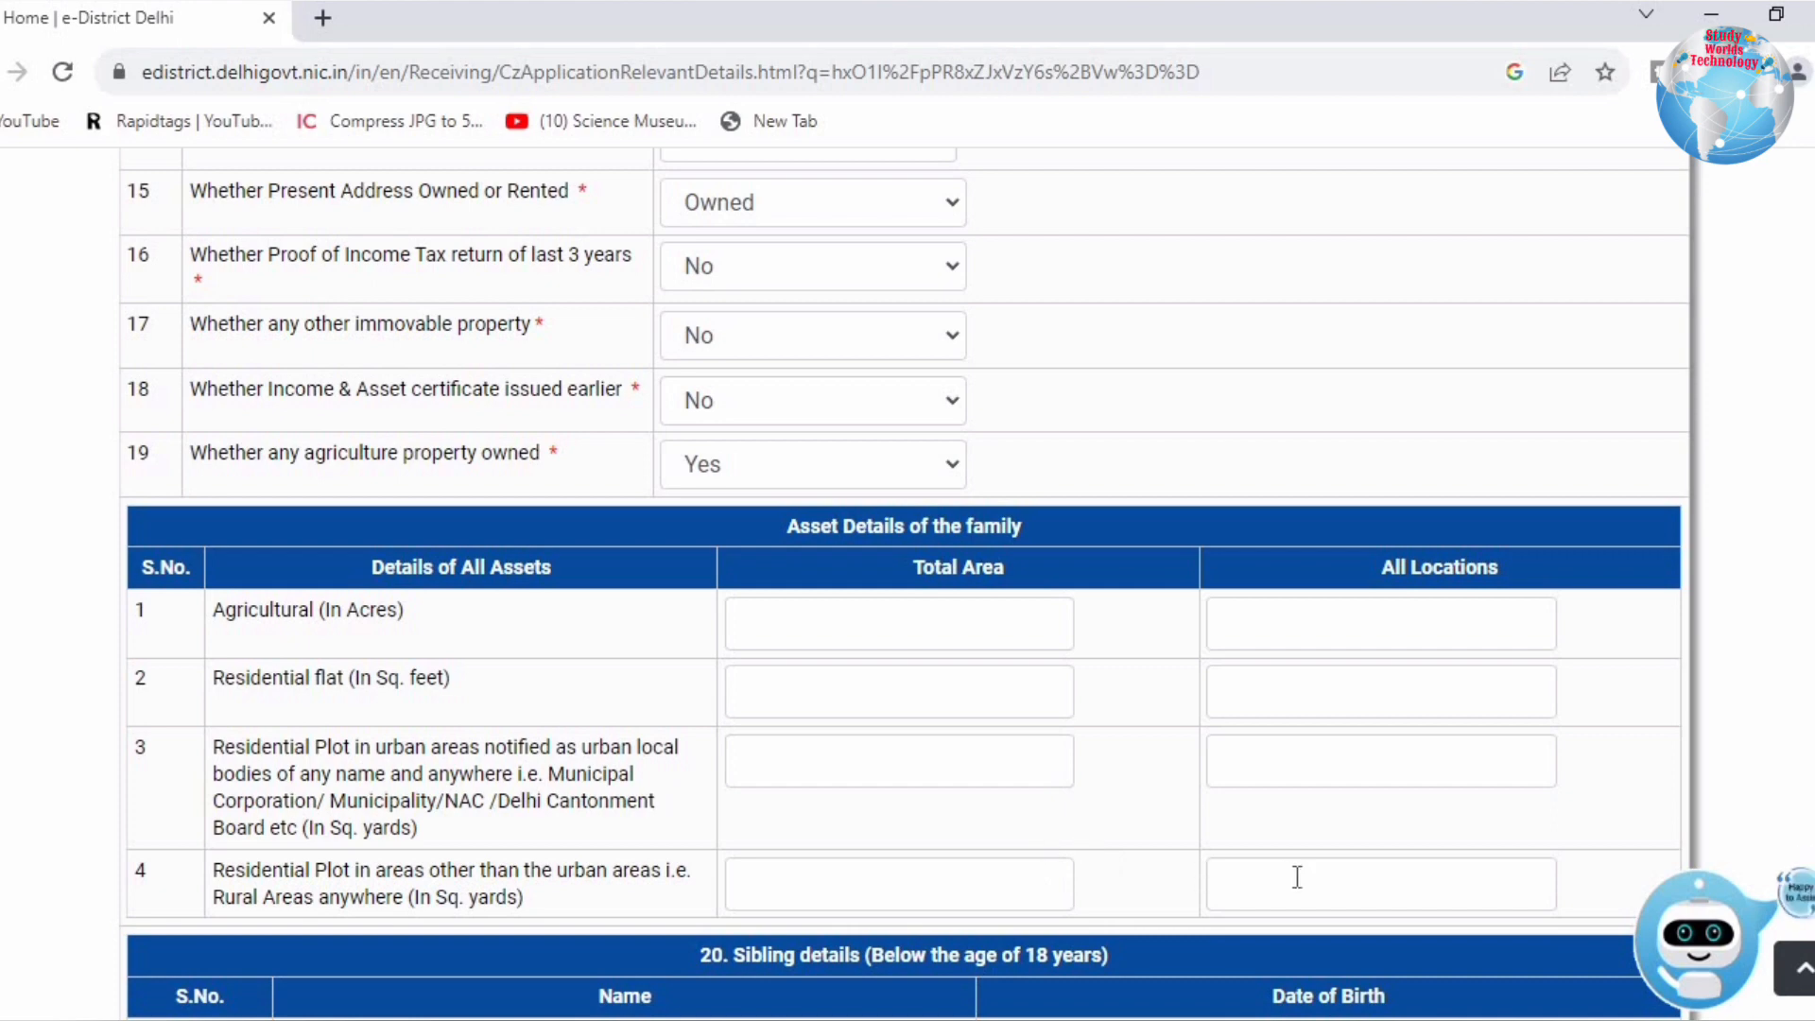
drag(466, 877, 593, 891)
click(593, 890)
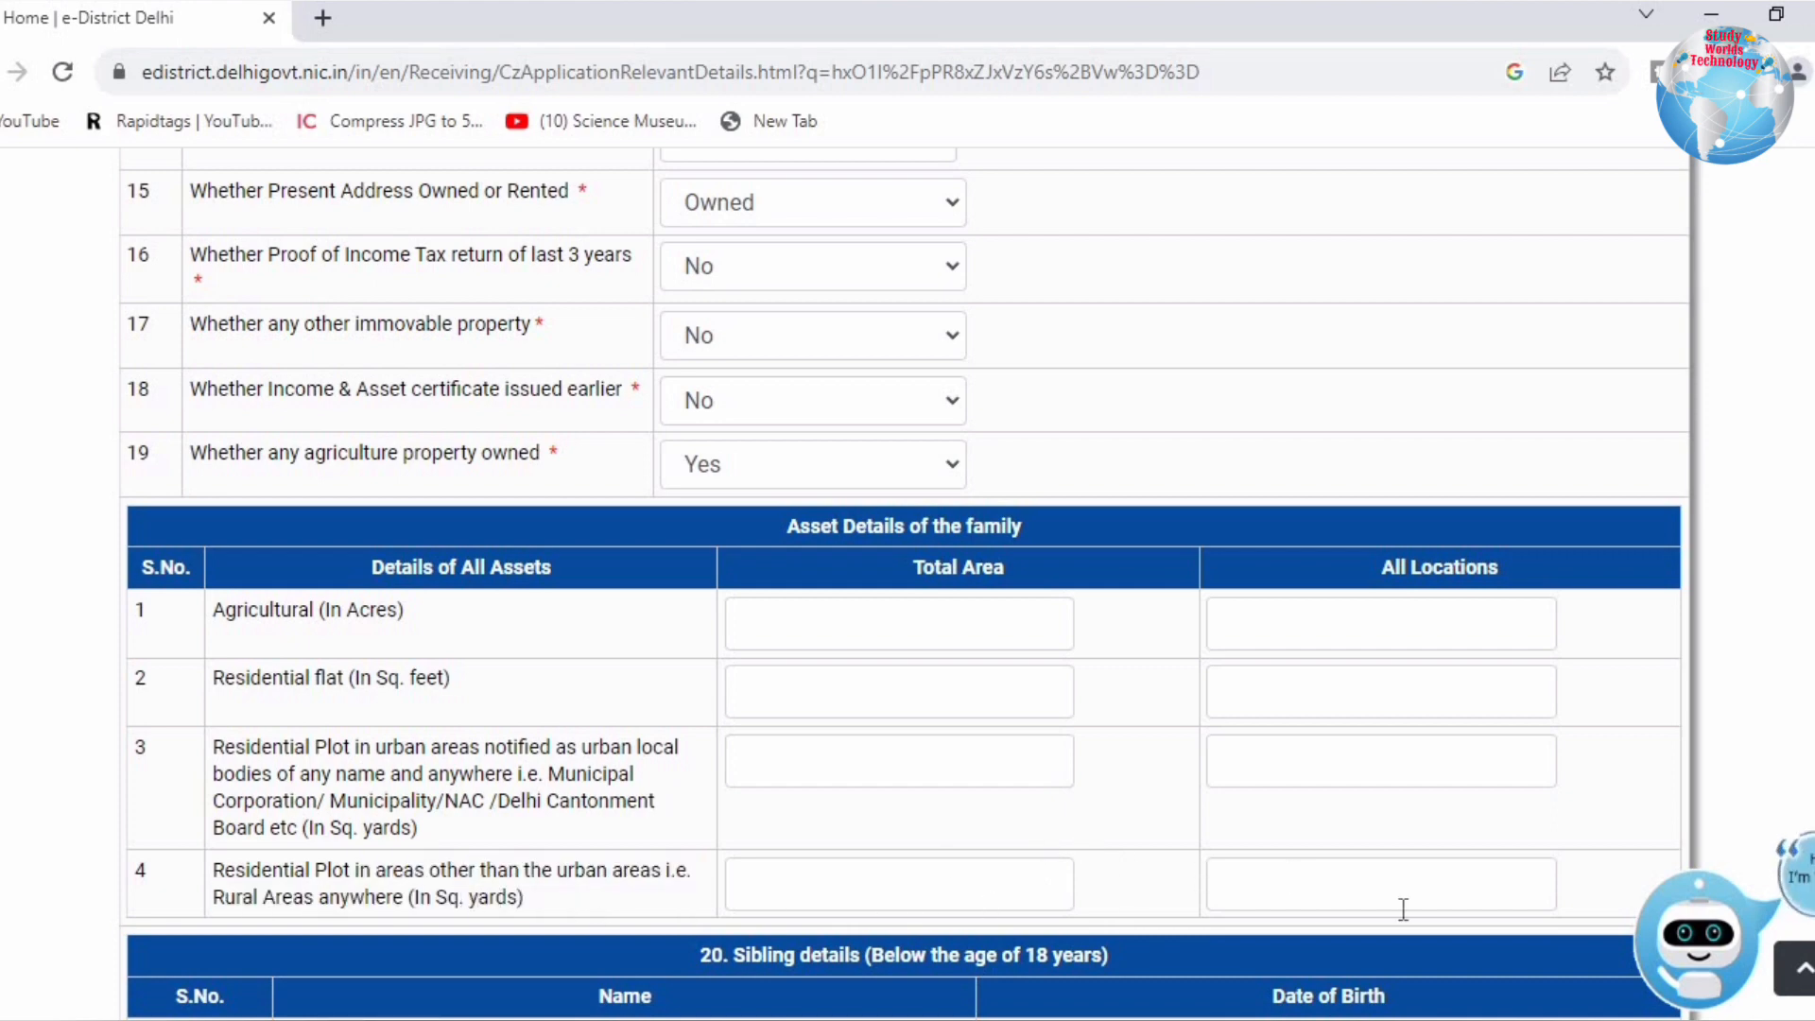
Step: Change question 19 back to No so the asset table is hidden
click(830, 469)
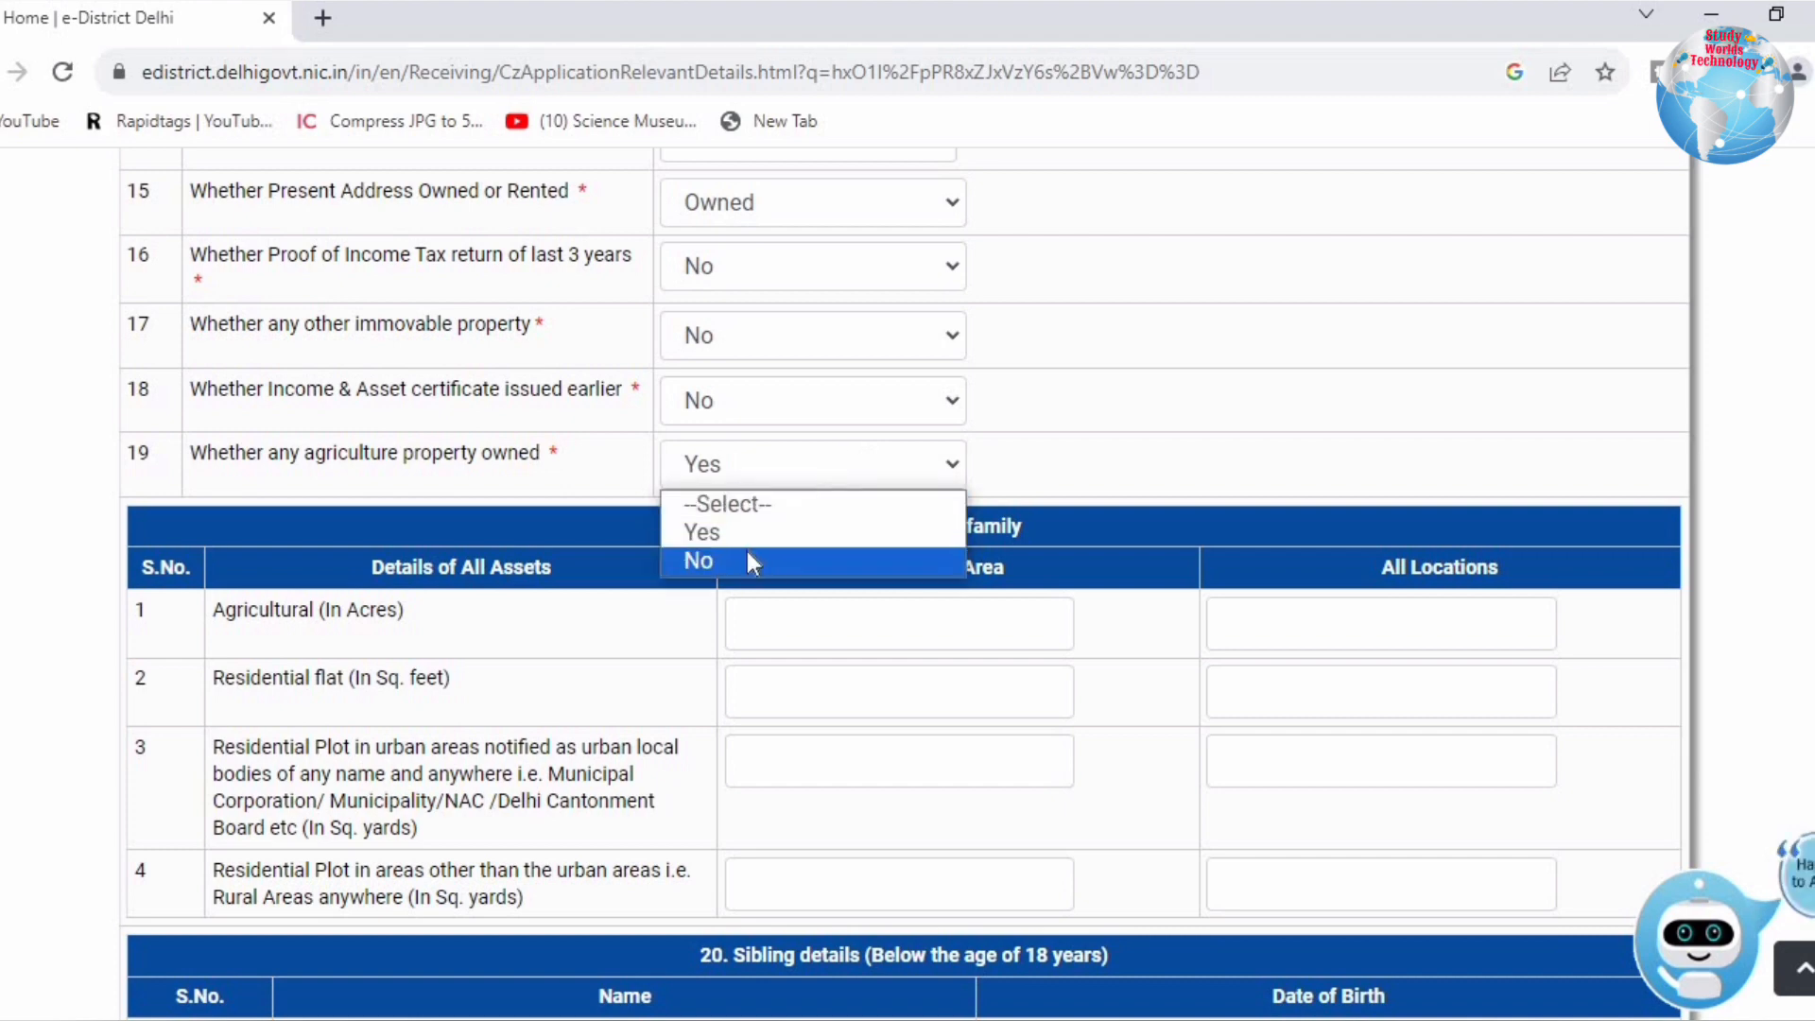
click(747, 552)
click(819, 526)
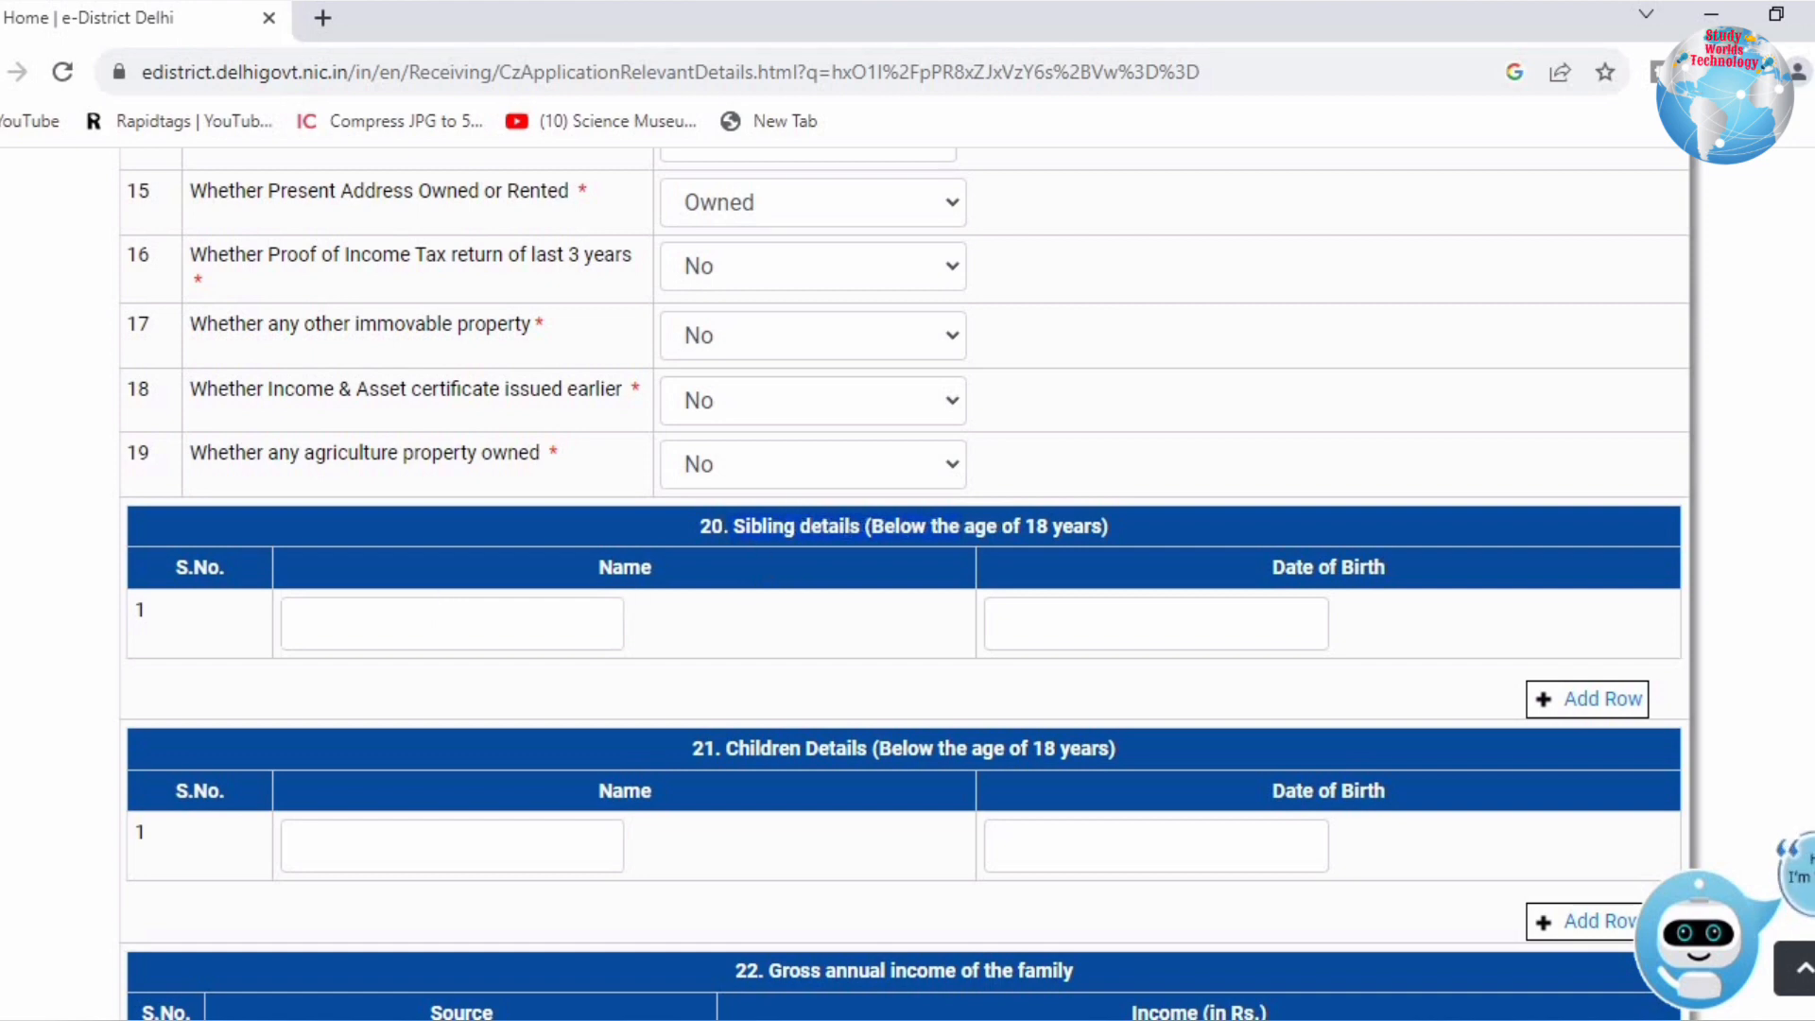
Step: Replace the salary income entry of 100000 with 0
scroll(801, 526, down, 4)
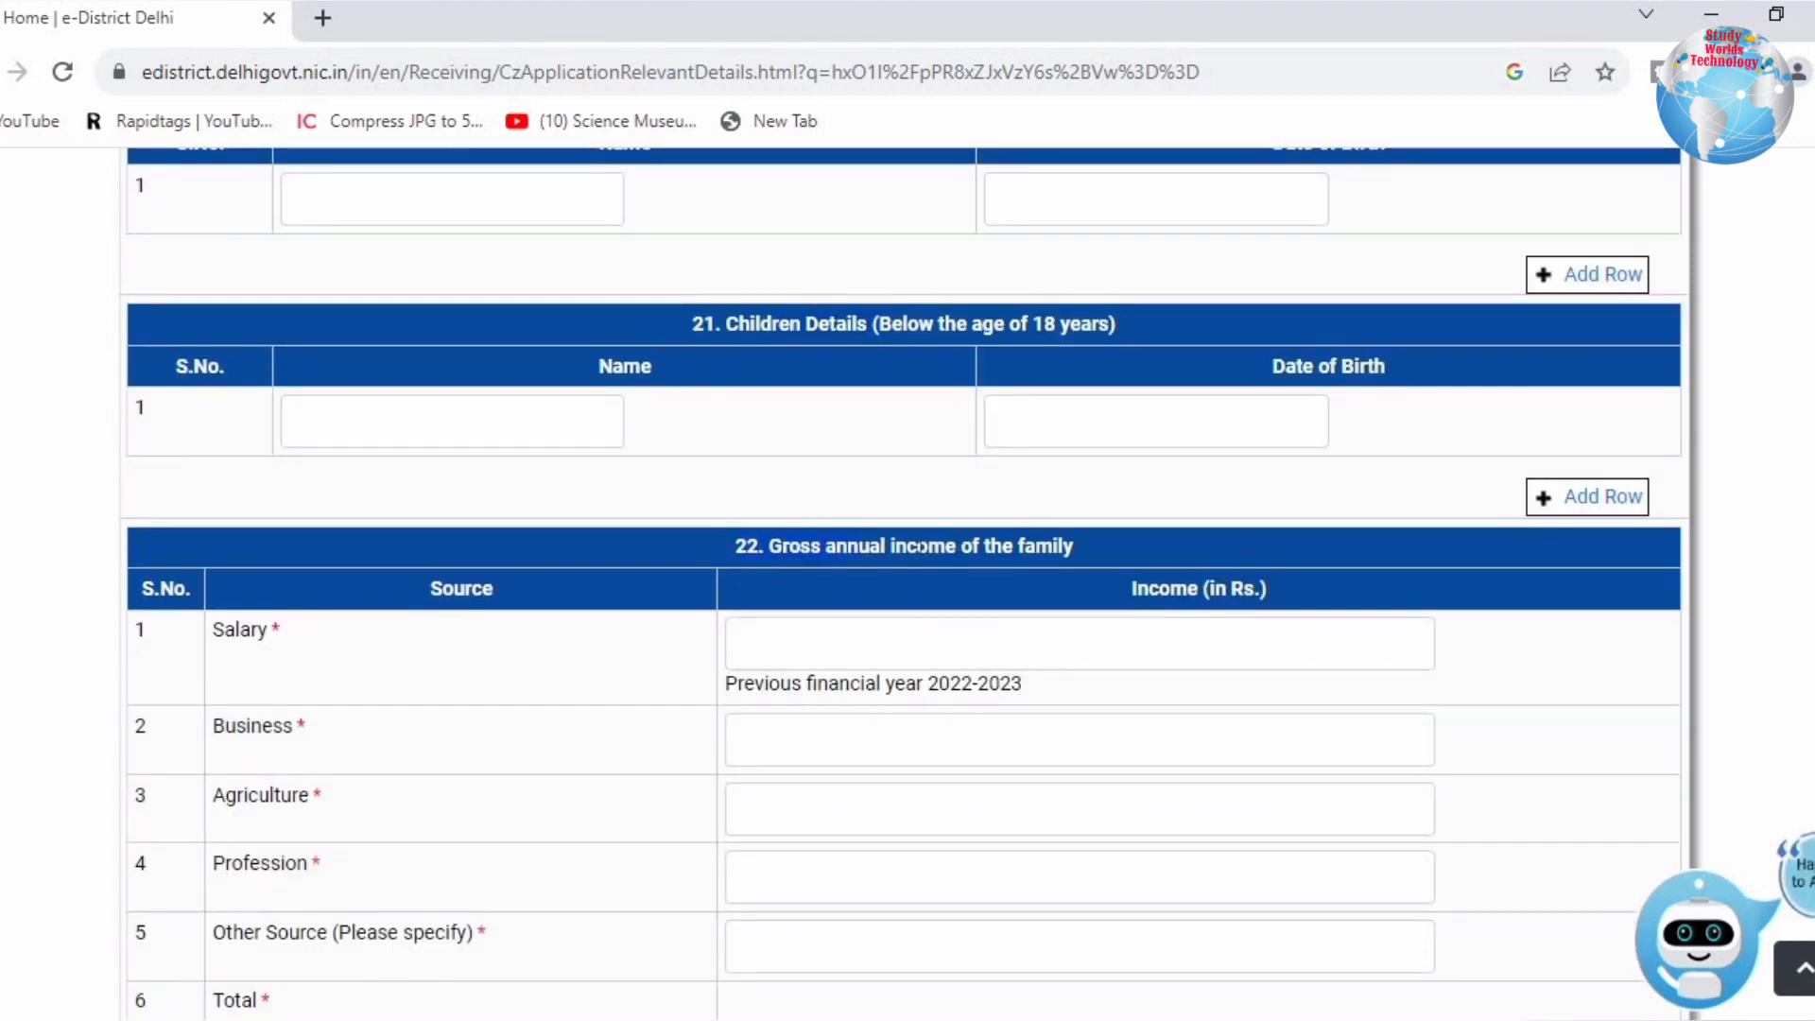
click(966, 652)
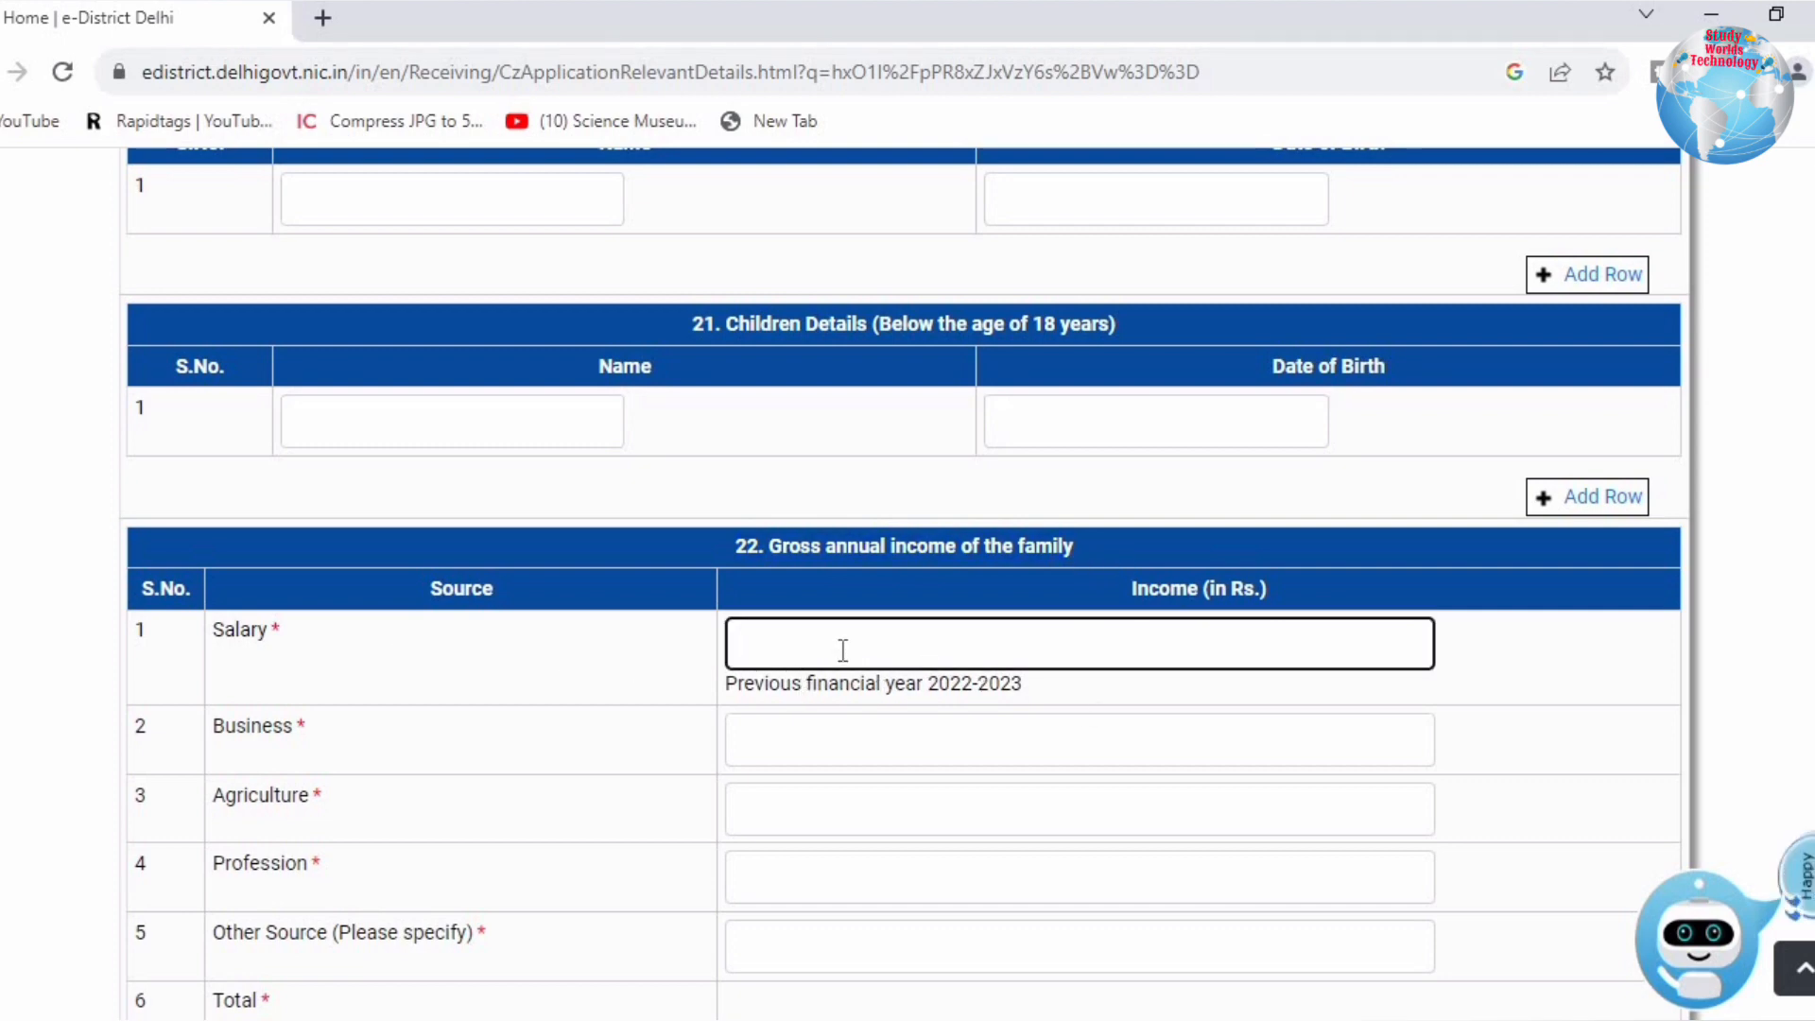
text(100000)
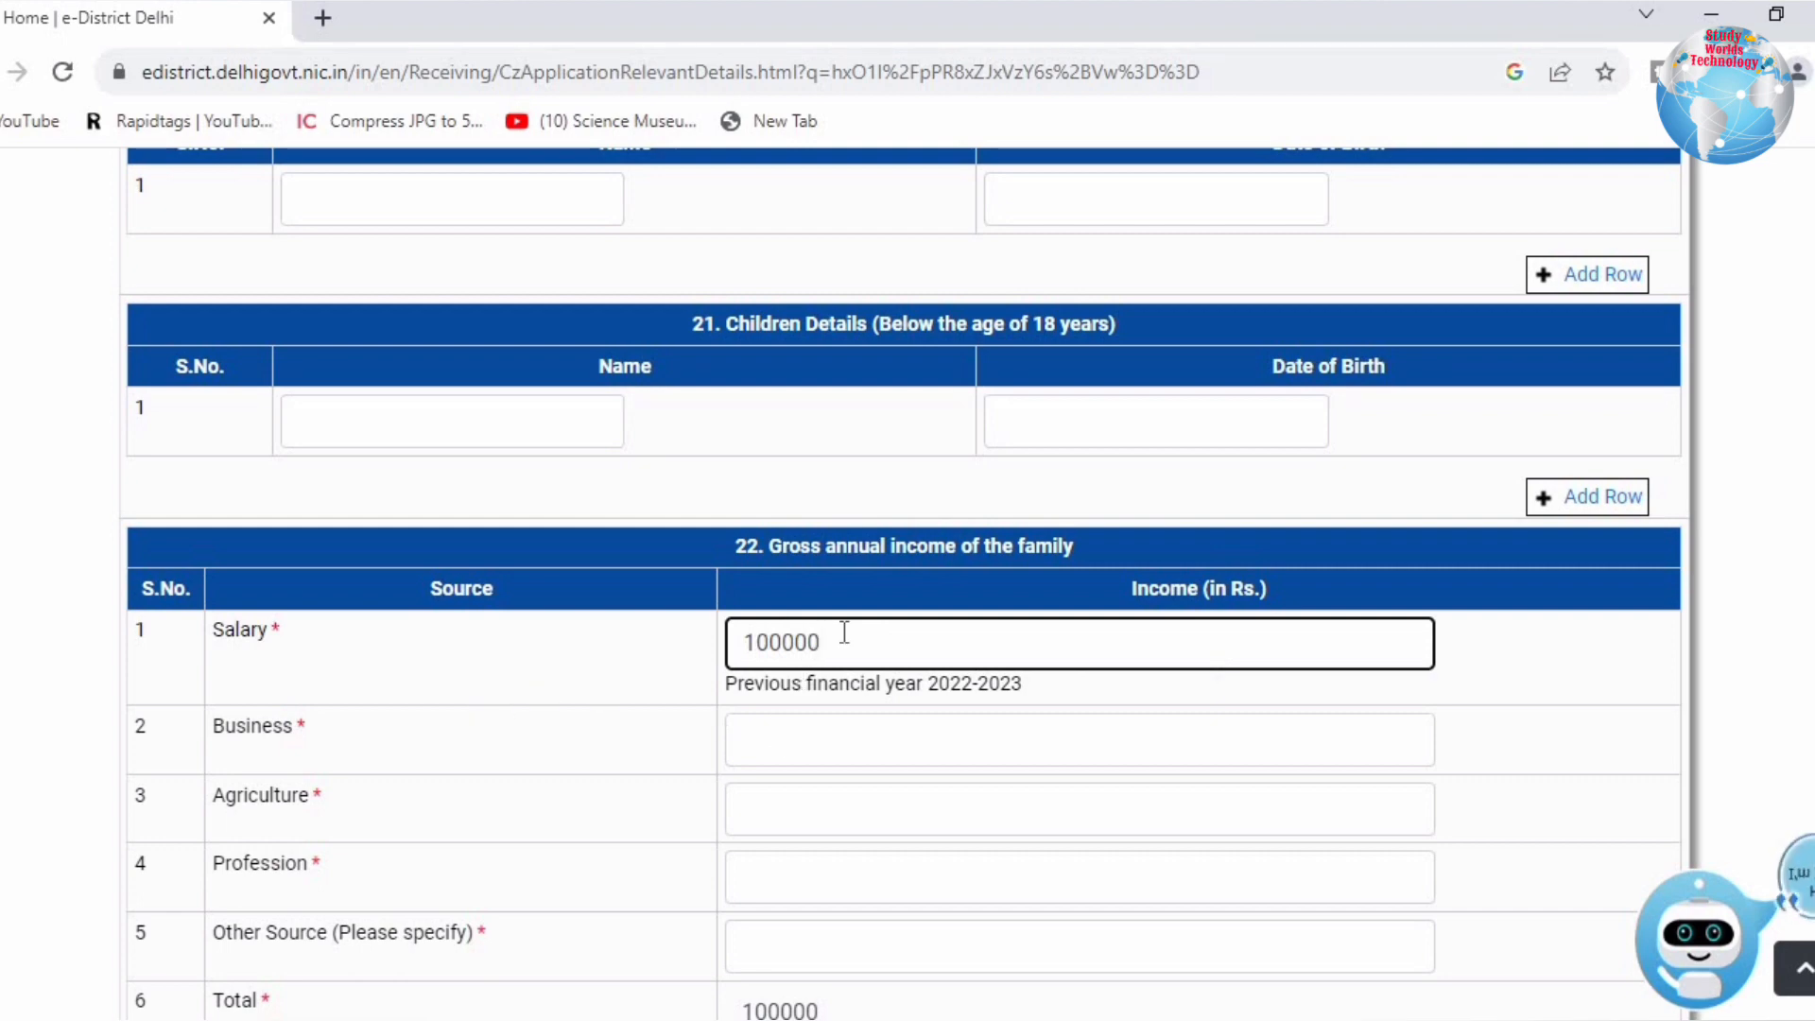
drag(847, 631, 693, 641)
key(BackSpace)
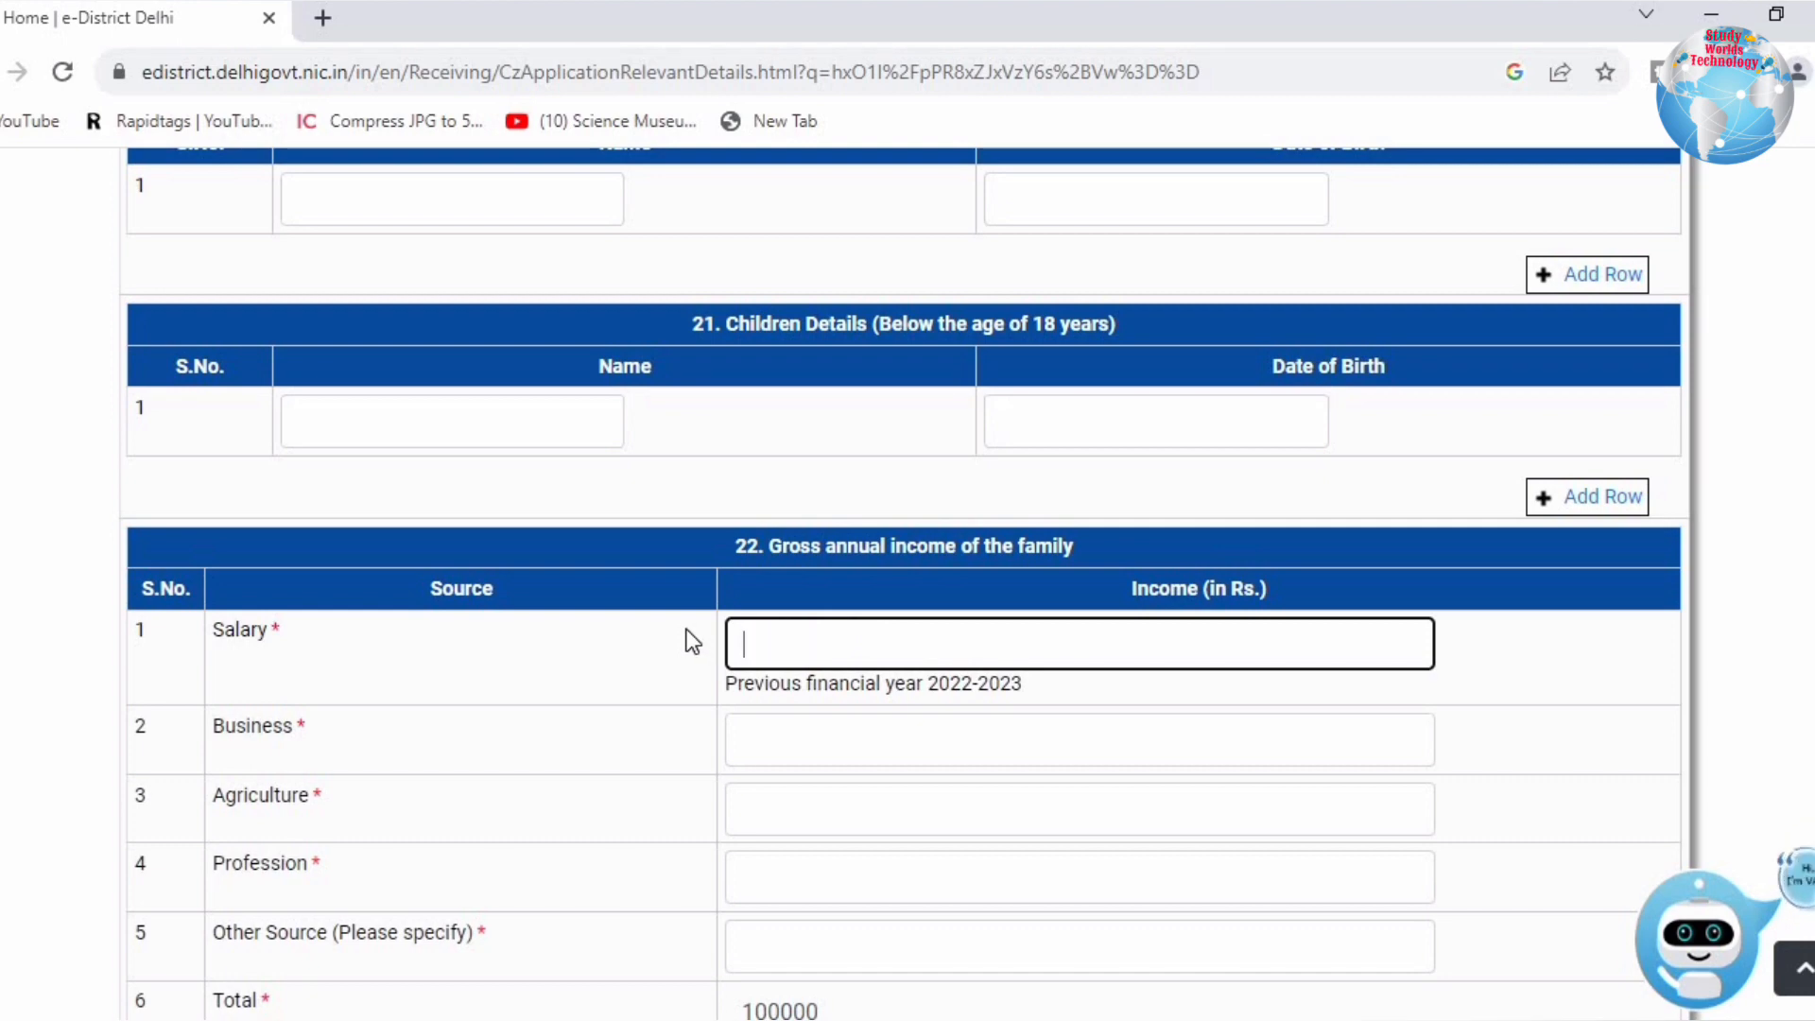
text(0)
Step: Enter Business 0, Agriculture 0, Profession 100000 and Other Source so Total reads 100000
scroll(1221, 631, down, 3)
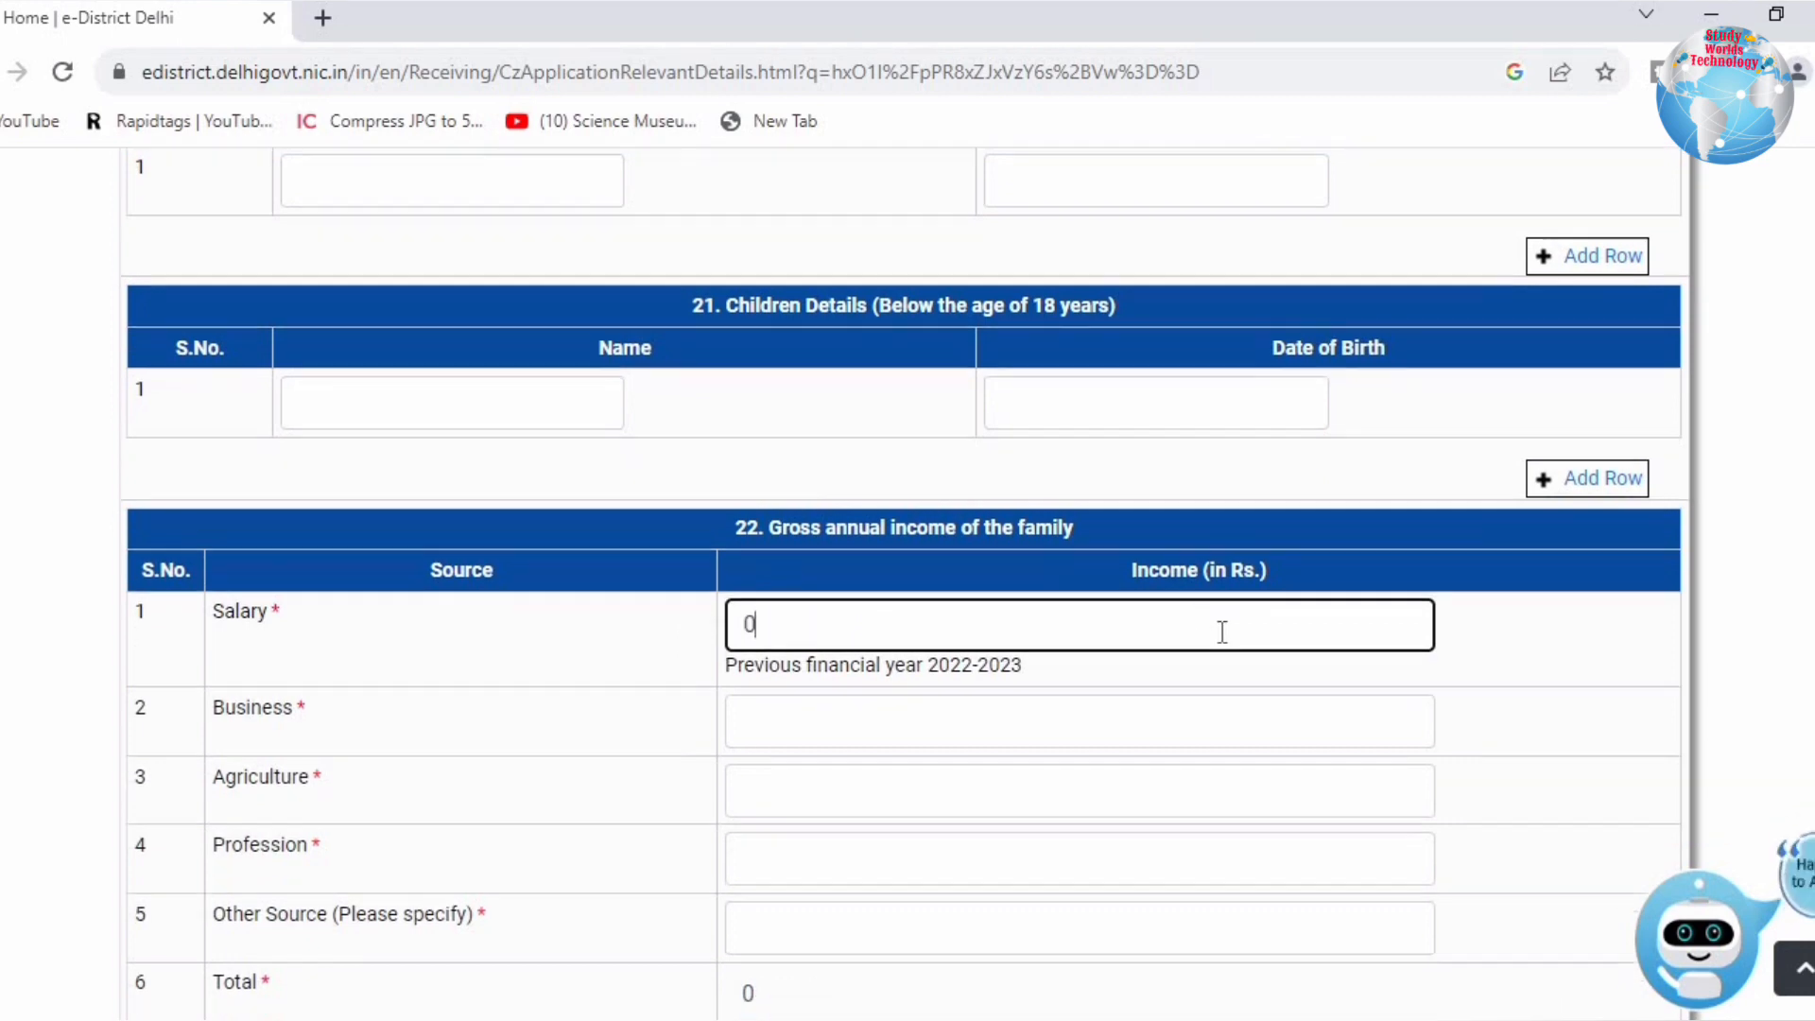
click(751, 453)
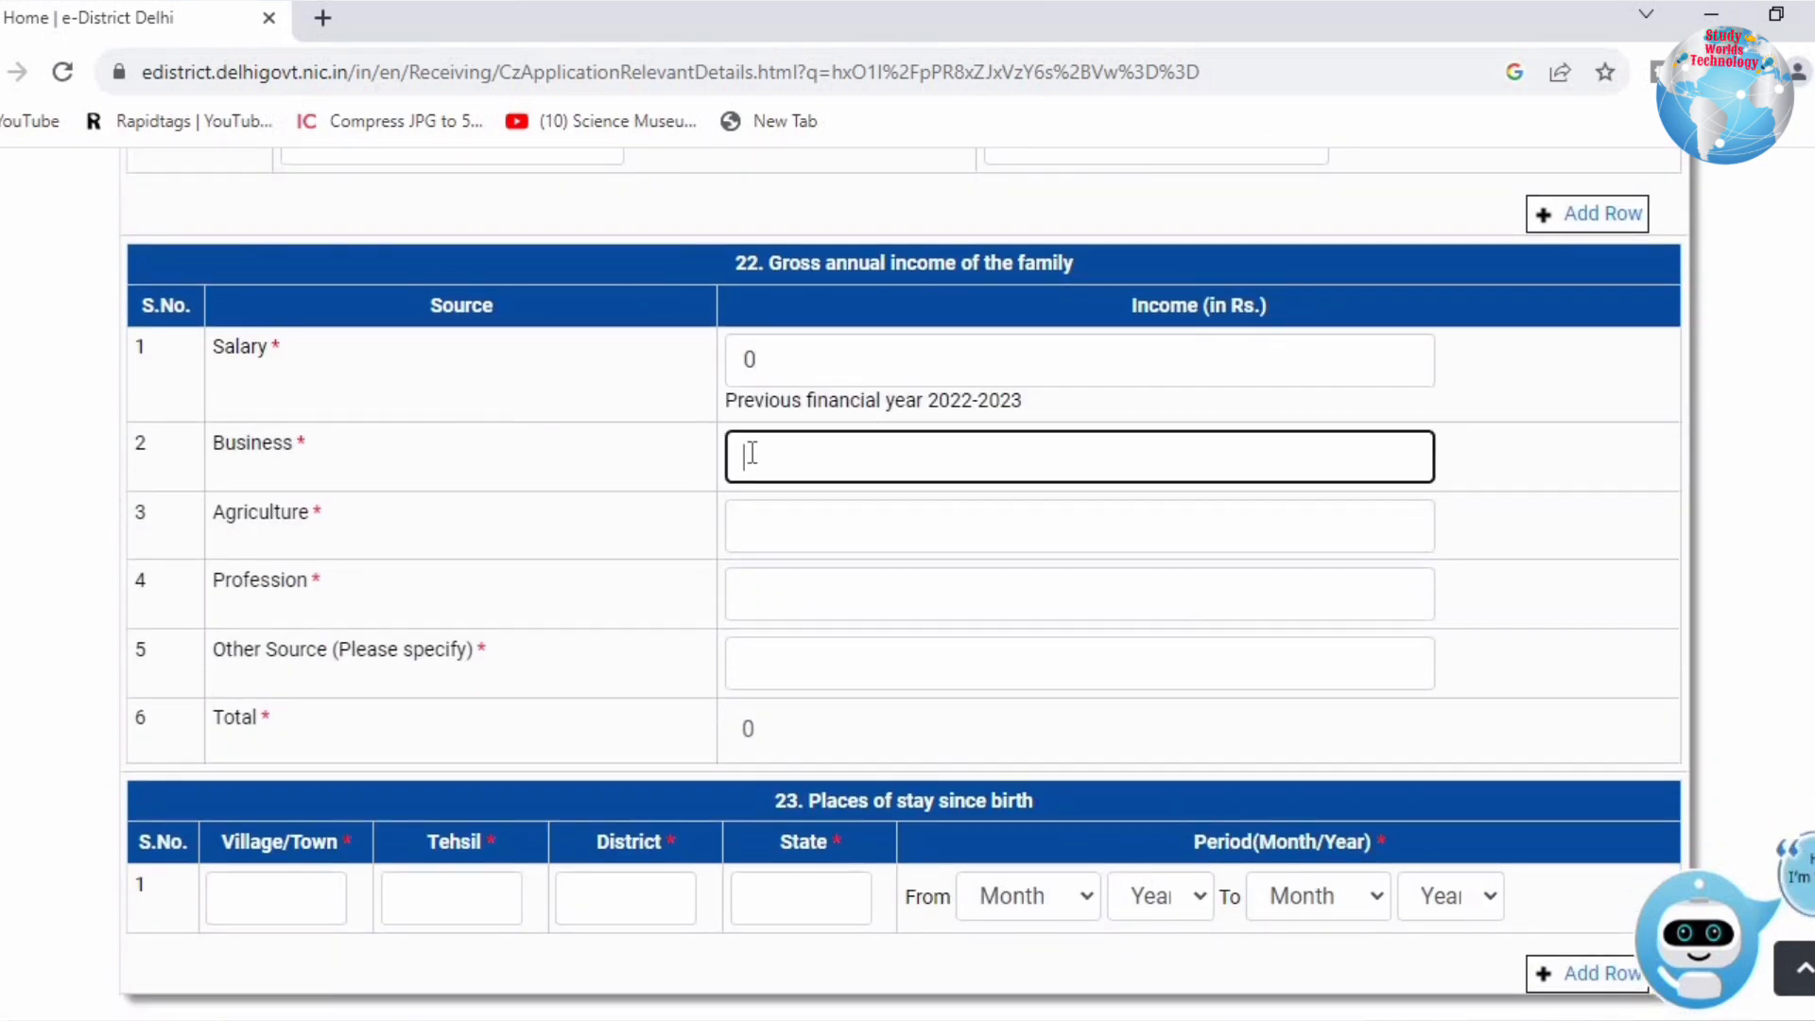
text(0)
click(784, 518)
text(0)
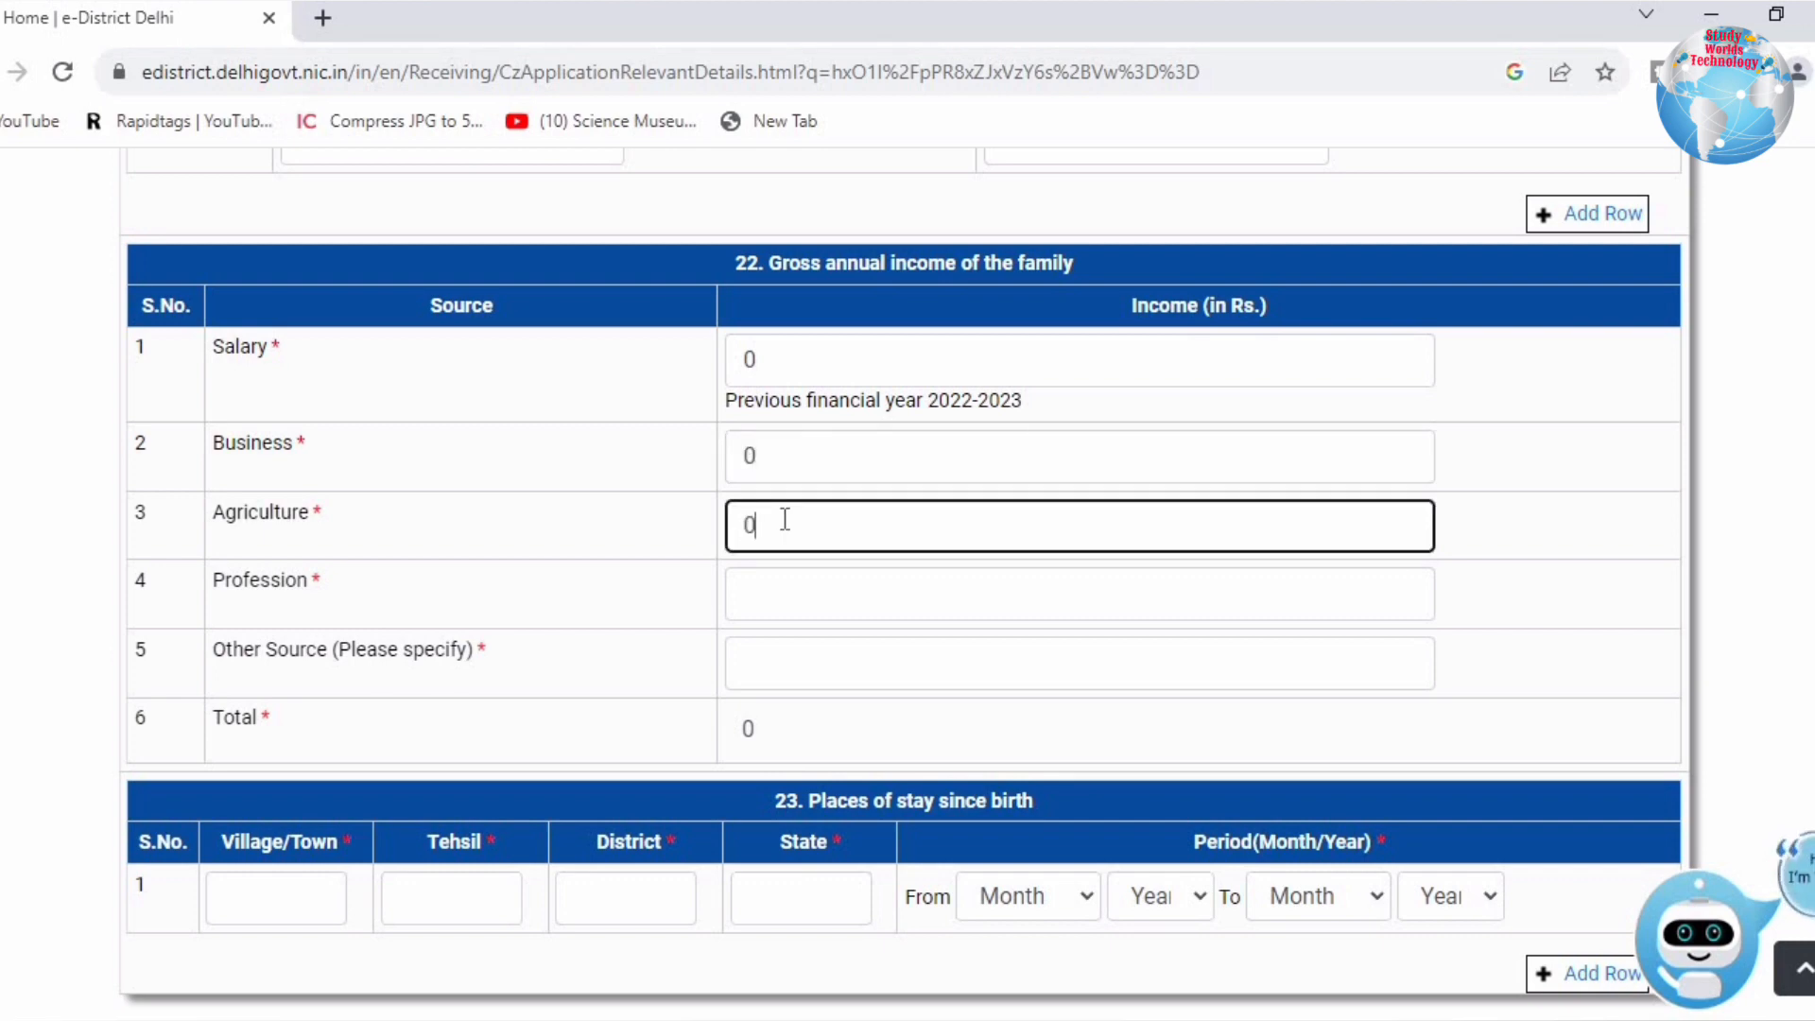
click(805, 585)
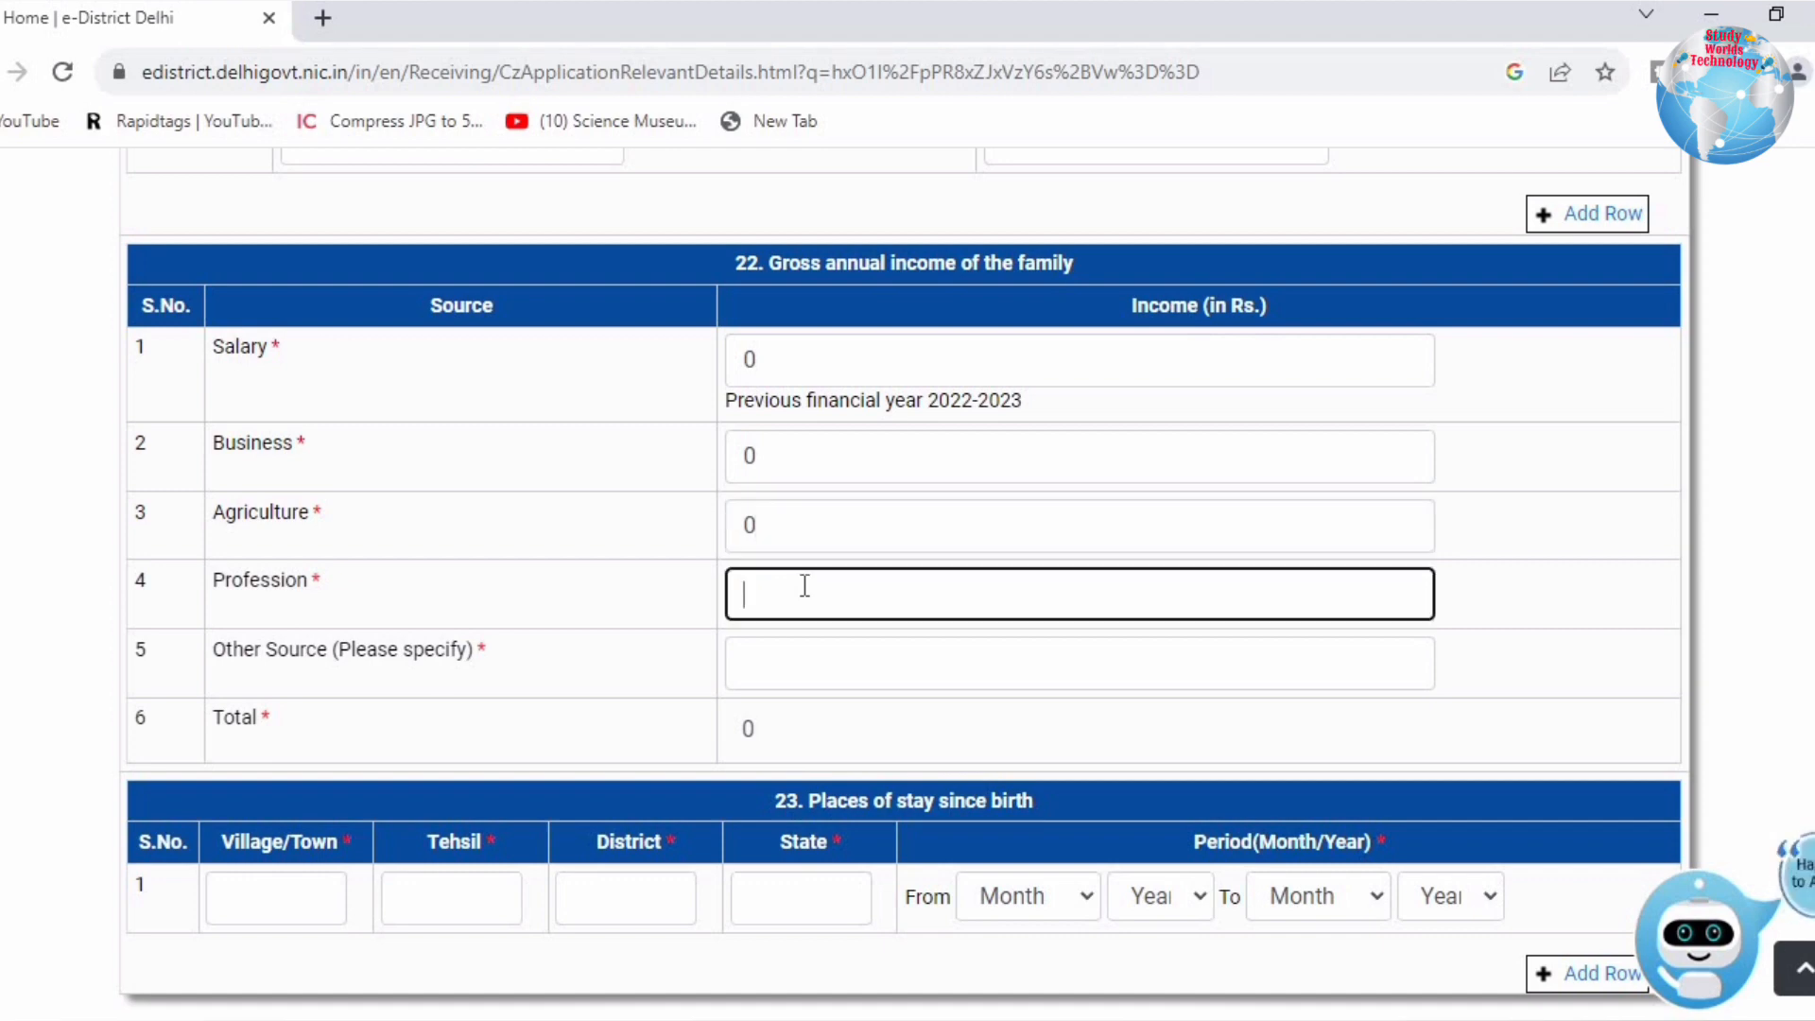
text(1000)
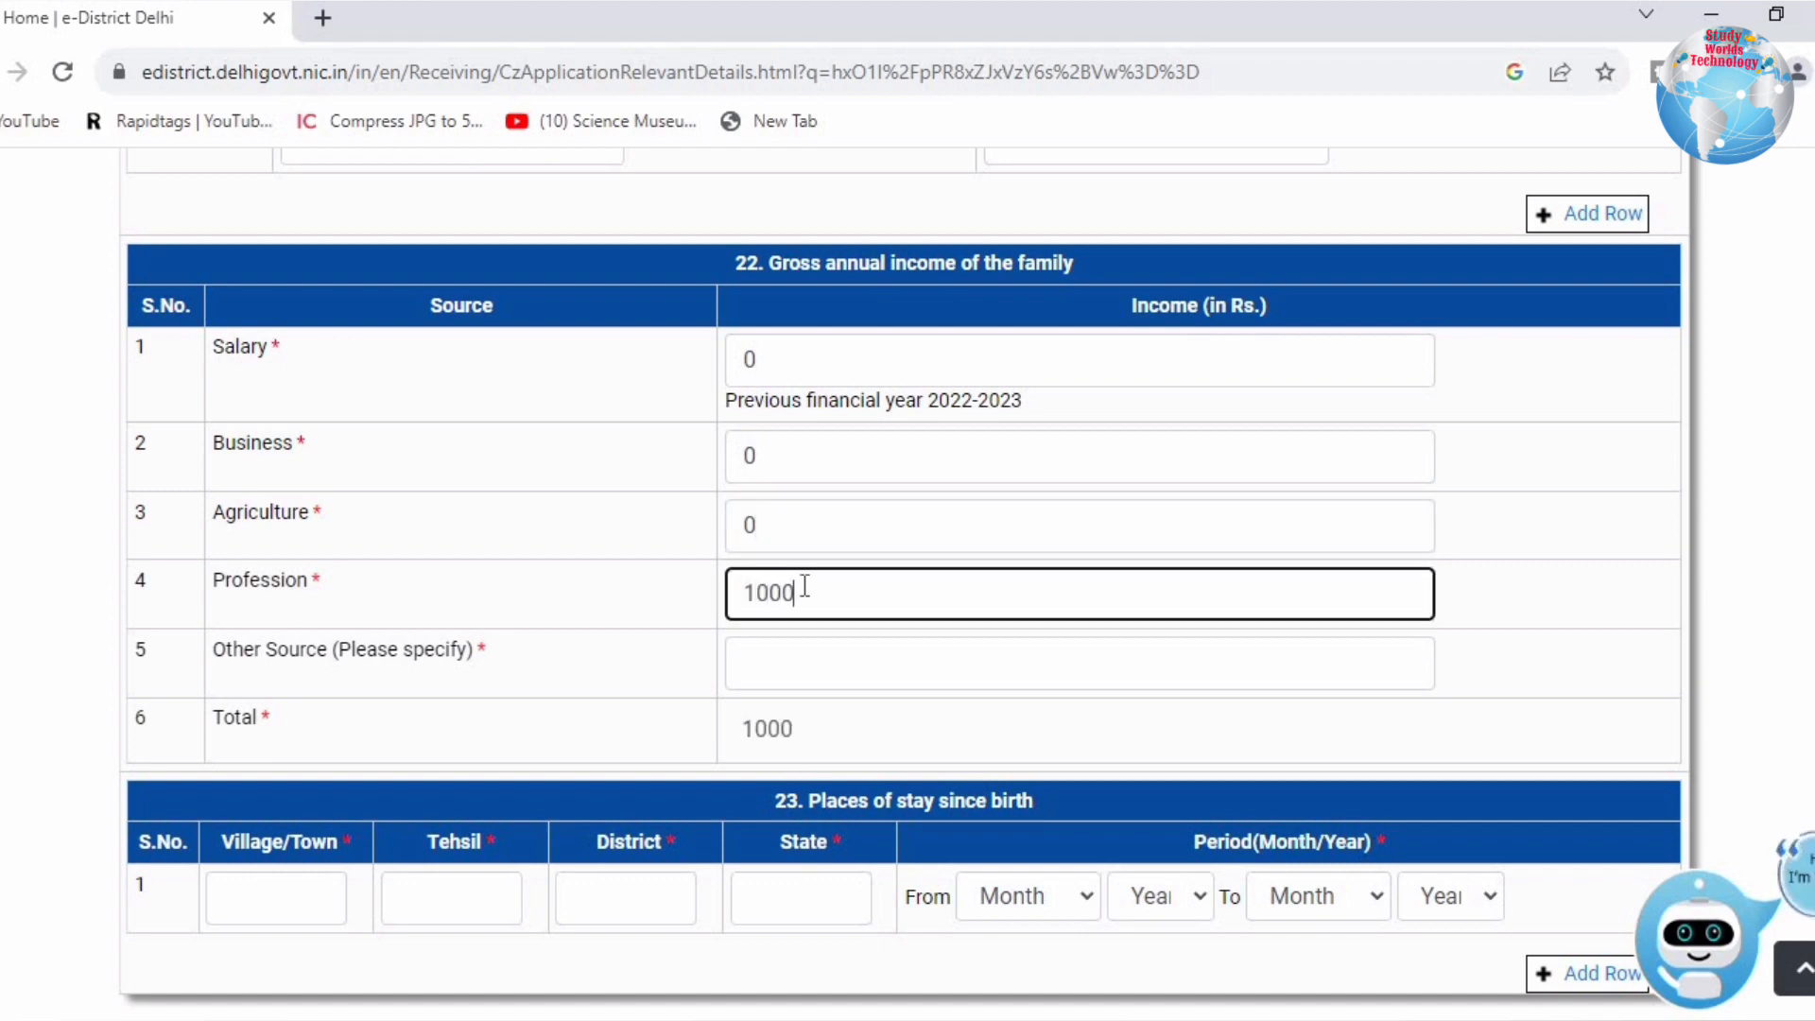
text(00)
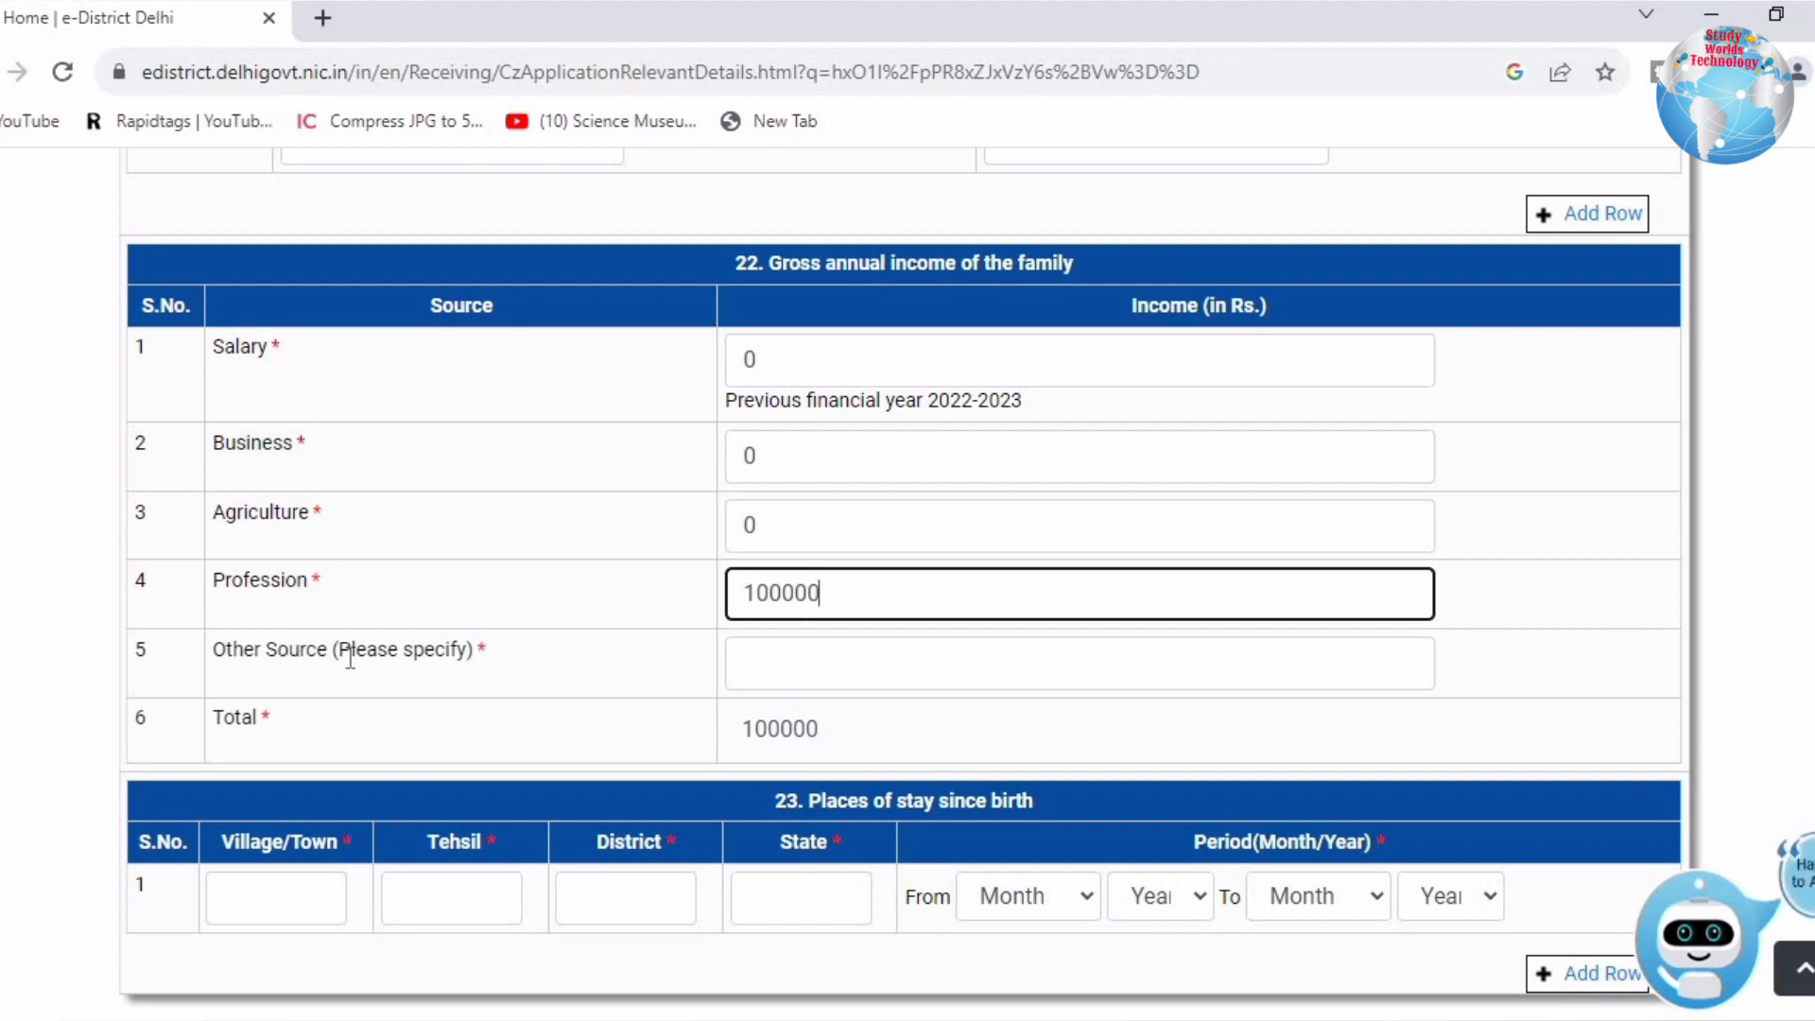
click(761, 659)
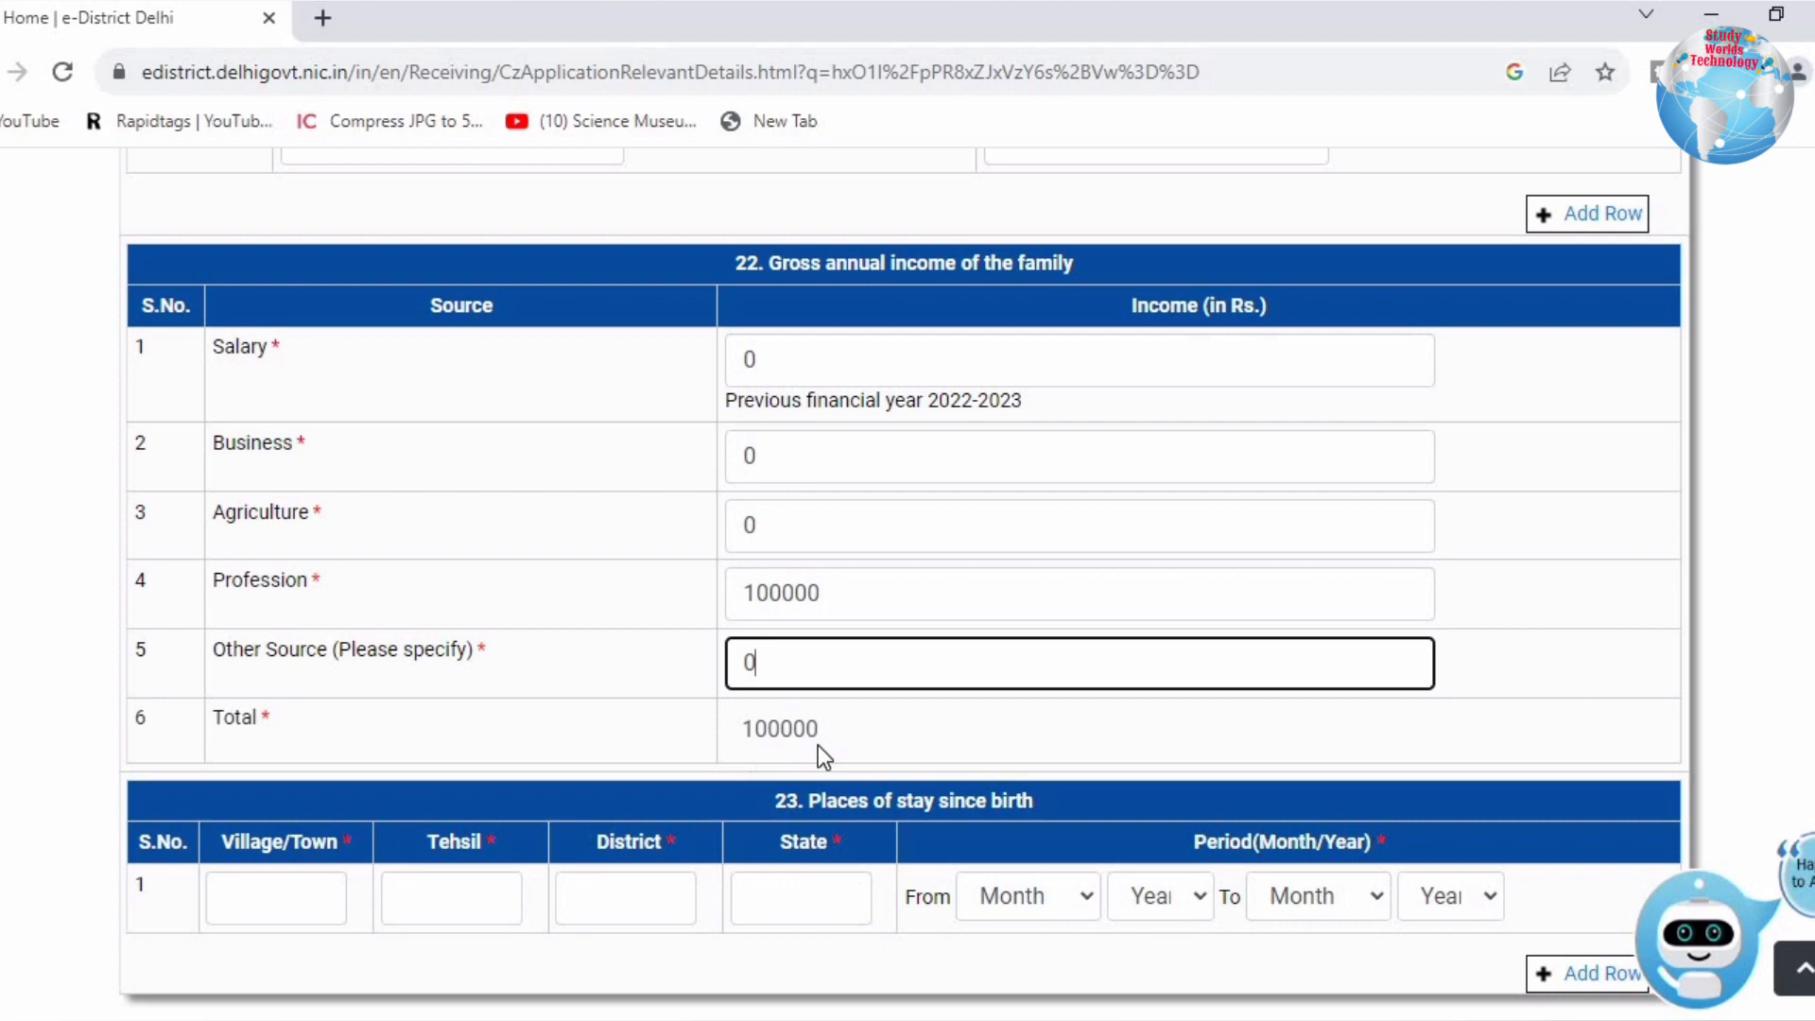
click(605, 745)
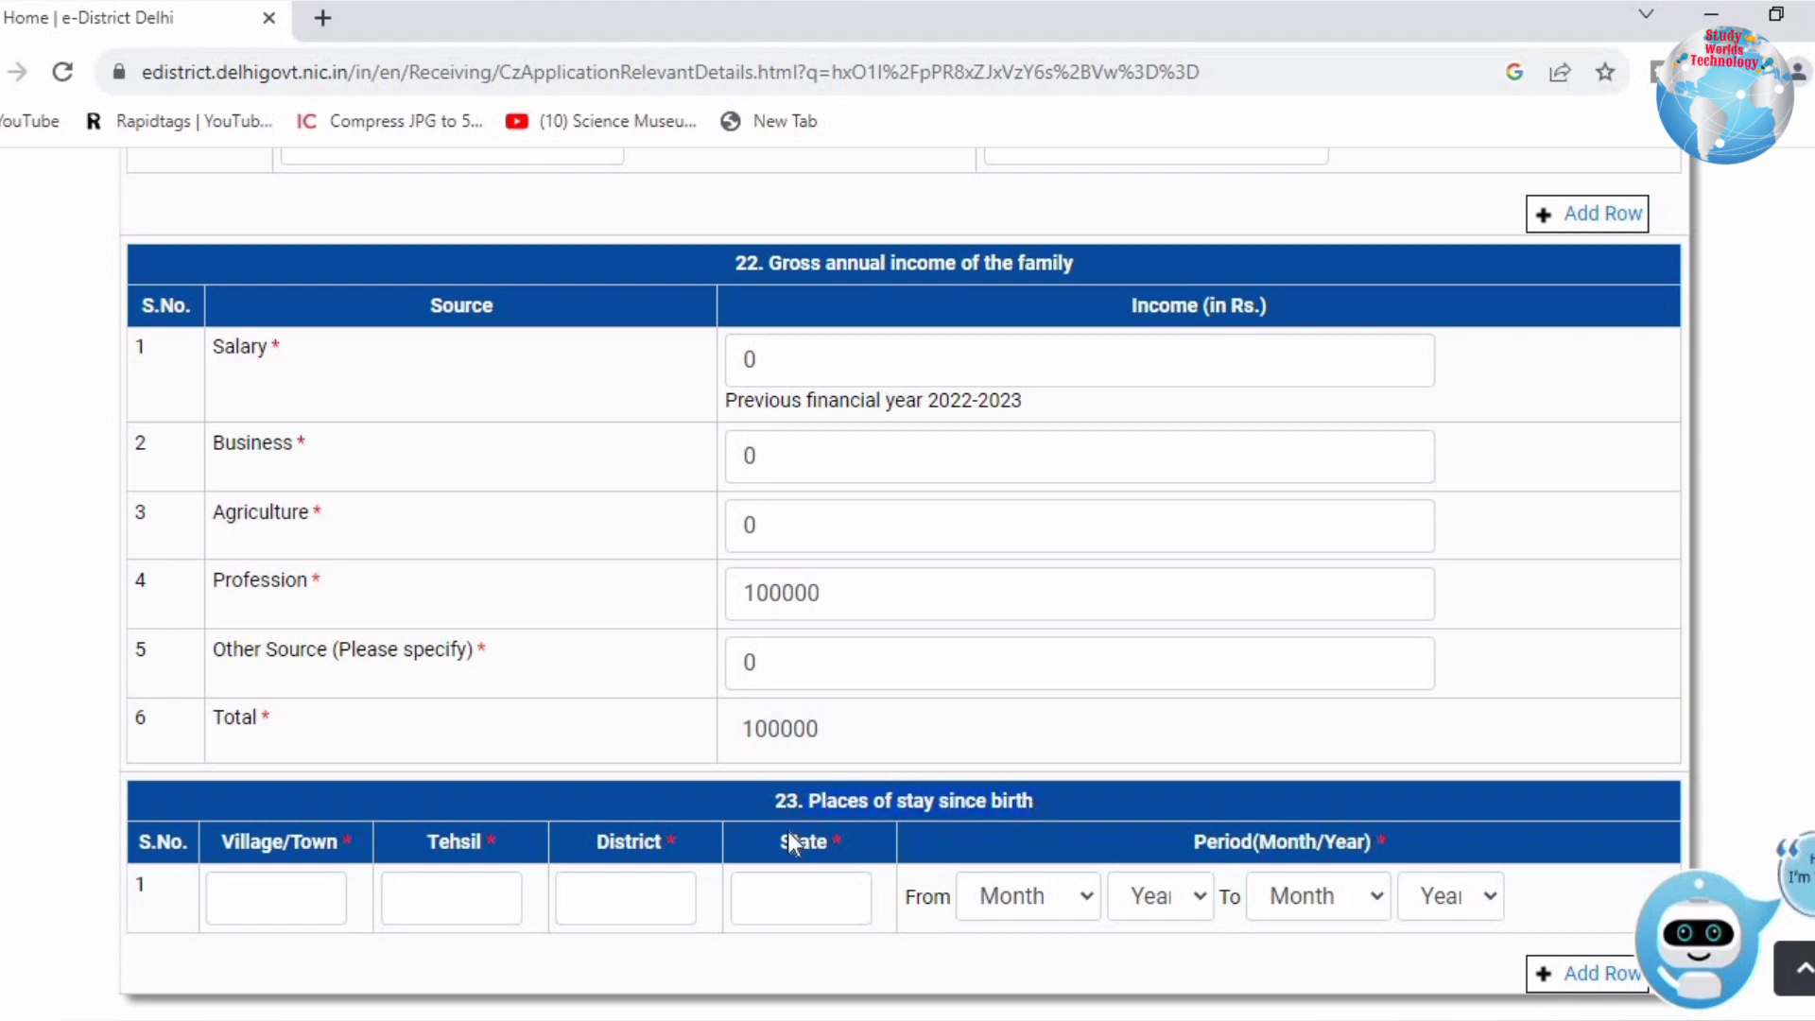
Step: Enter DHAKKA as the village/town of stay
click(280, 895)
text(el)
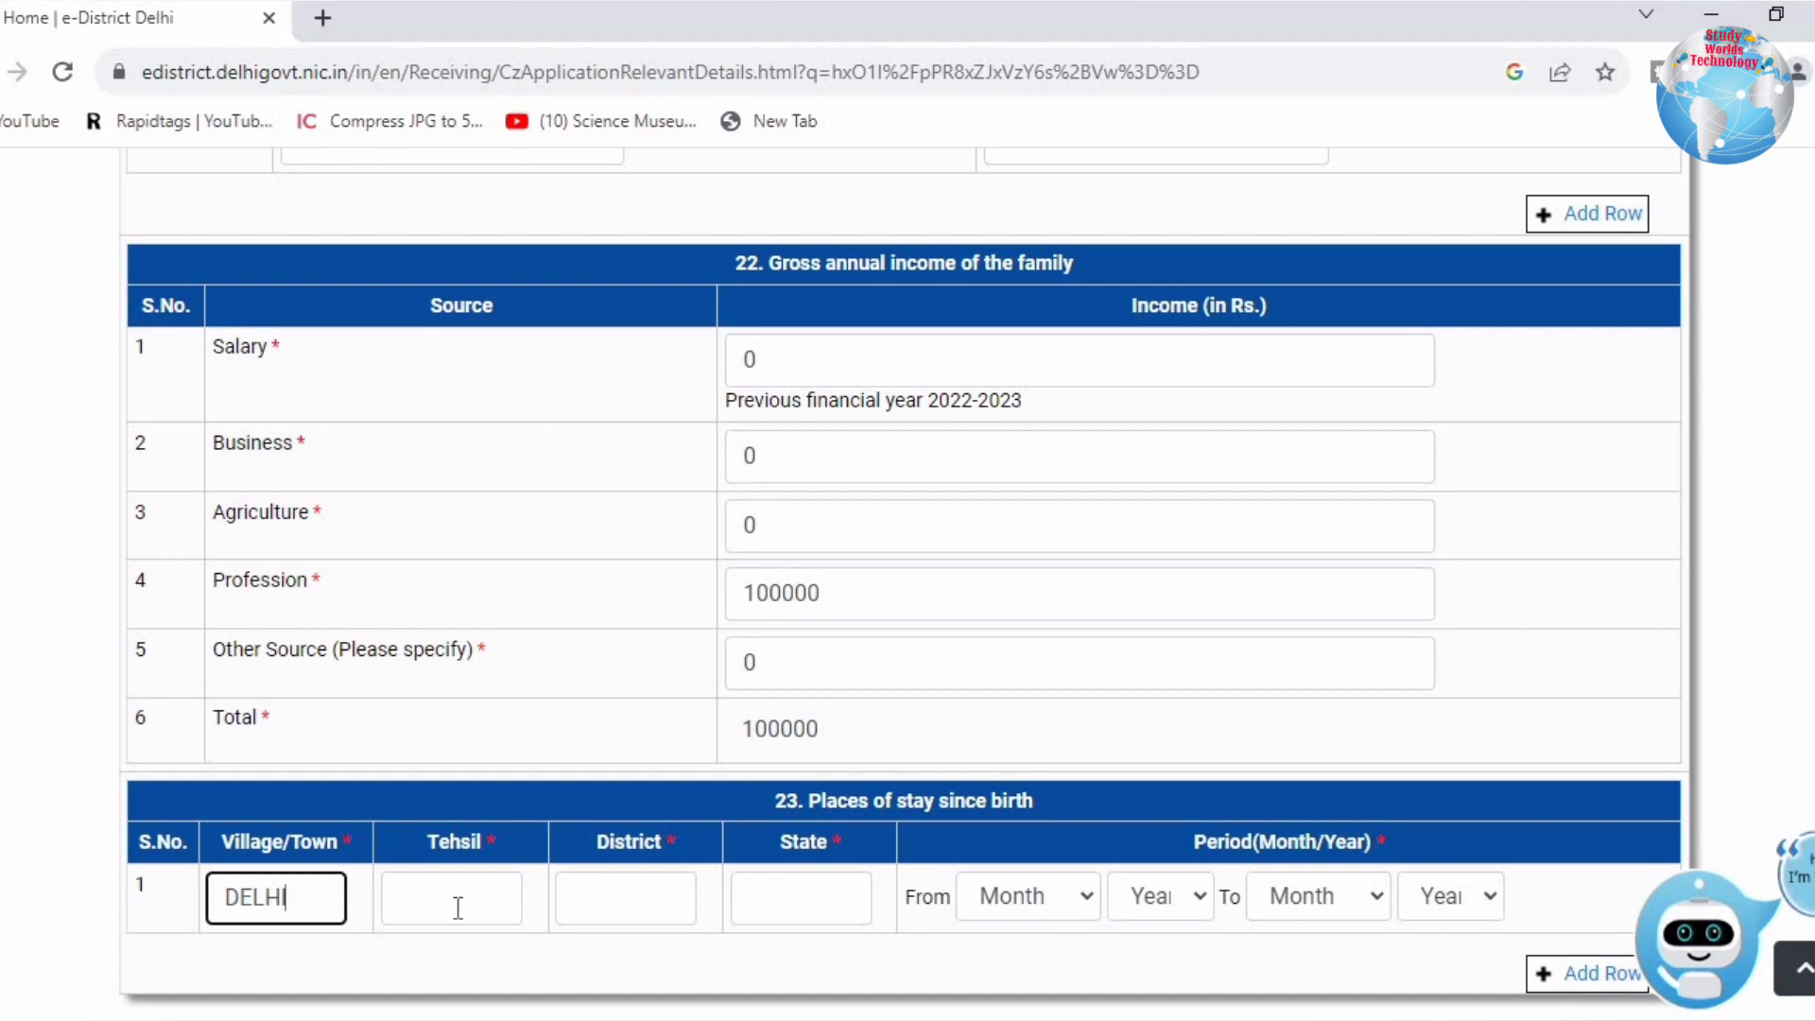
key(BackSpace)
key(BackSpace)
key(BackSpace)
key(BackSpace)
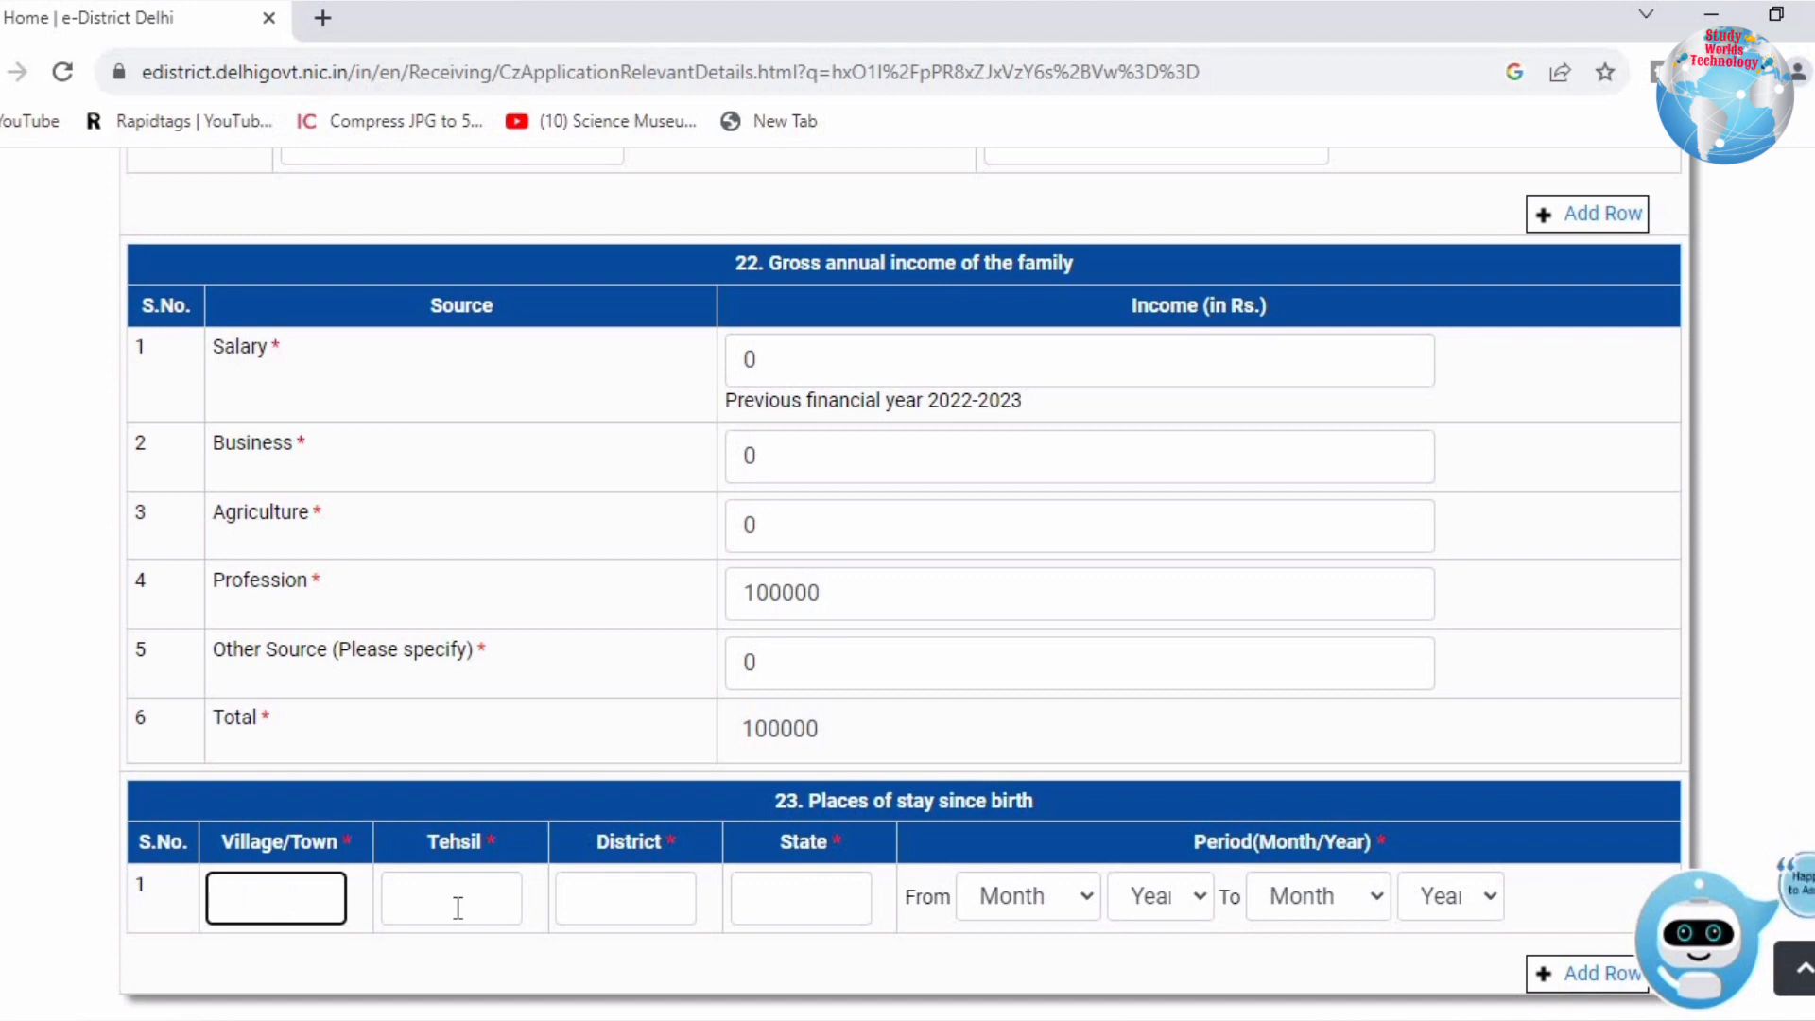
text(dhakka)
click(490, 903)
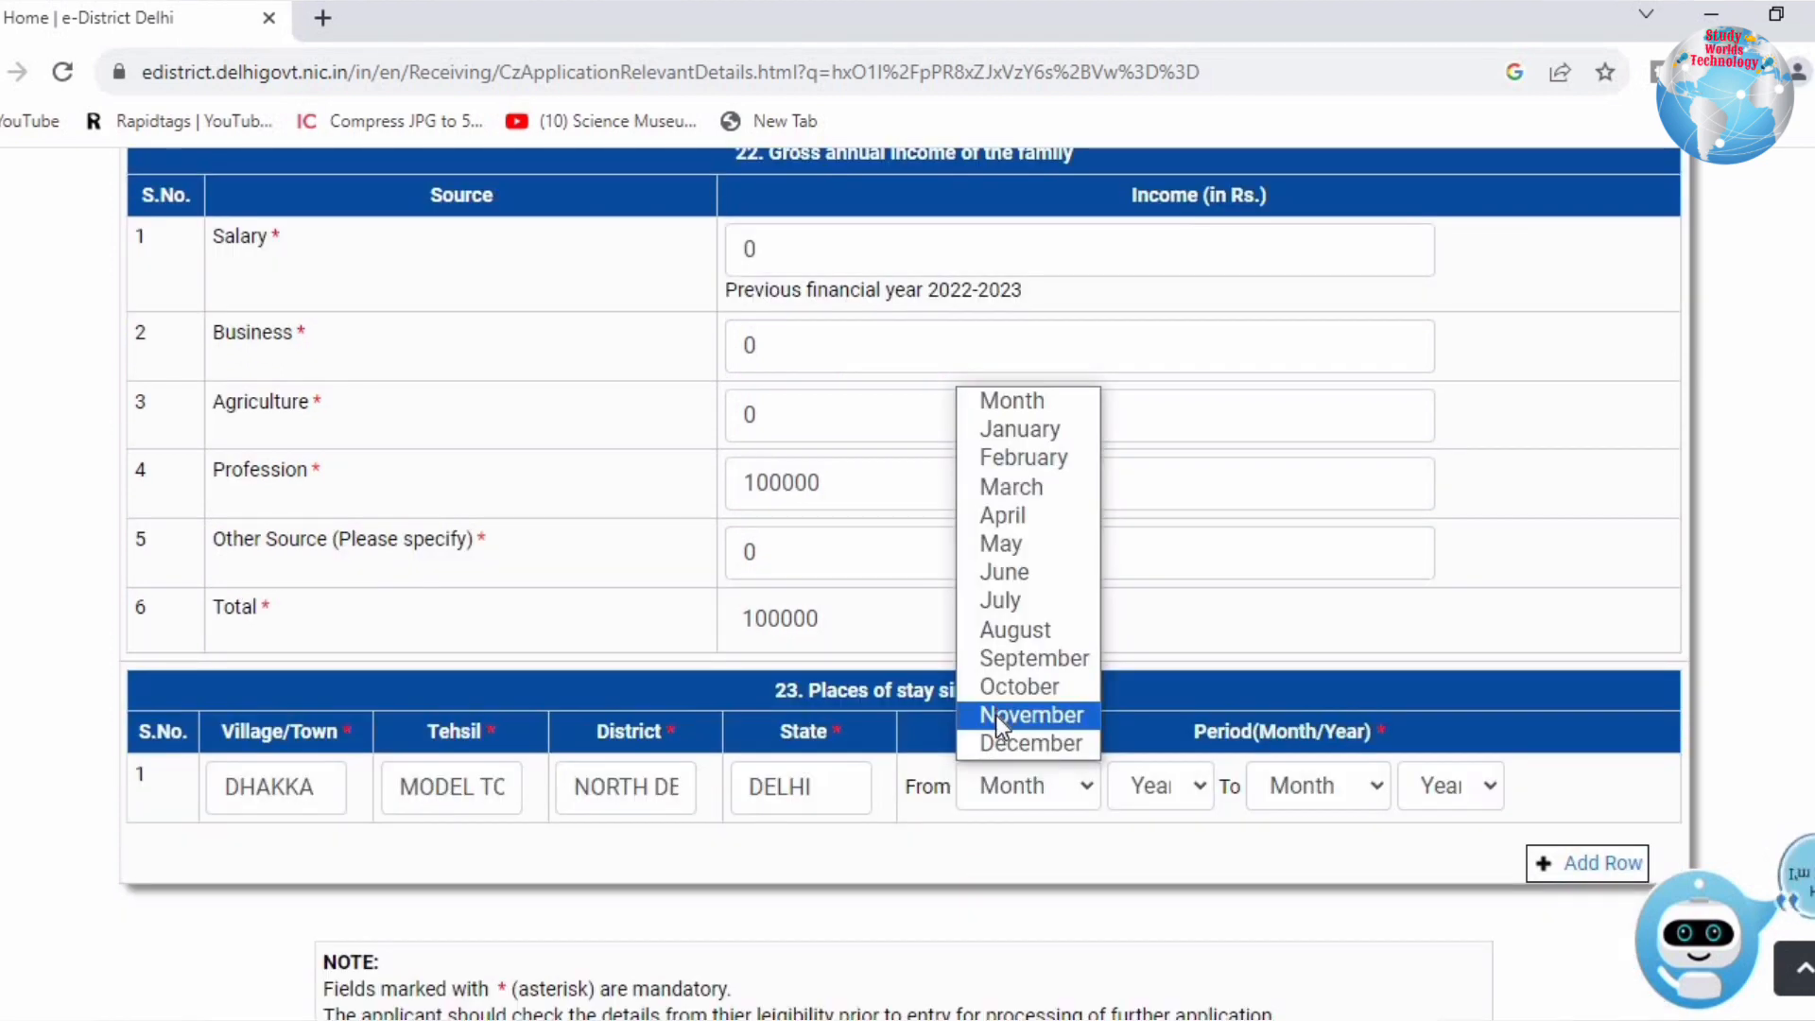
Step: Set the stay period from November 1998 to August and continue to the next step
click(995, 715)
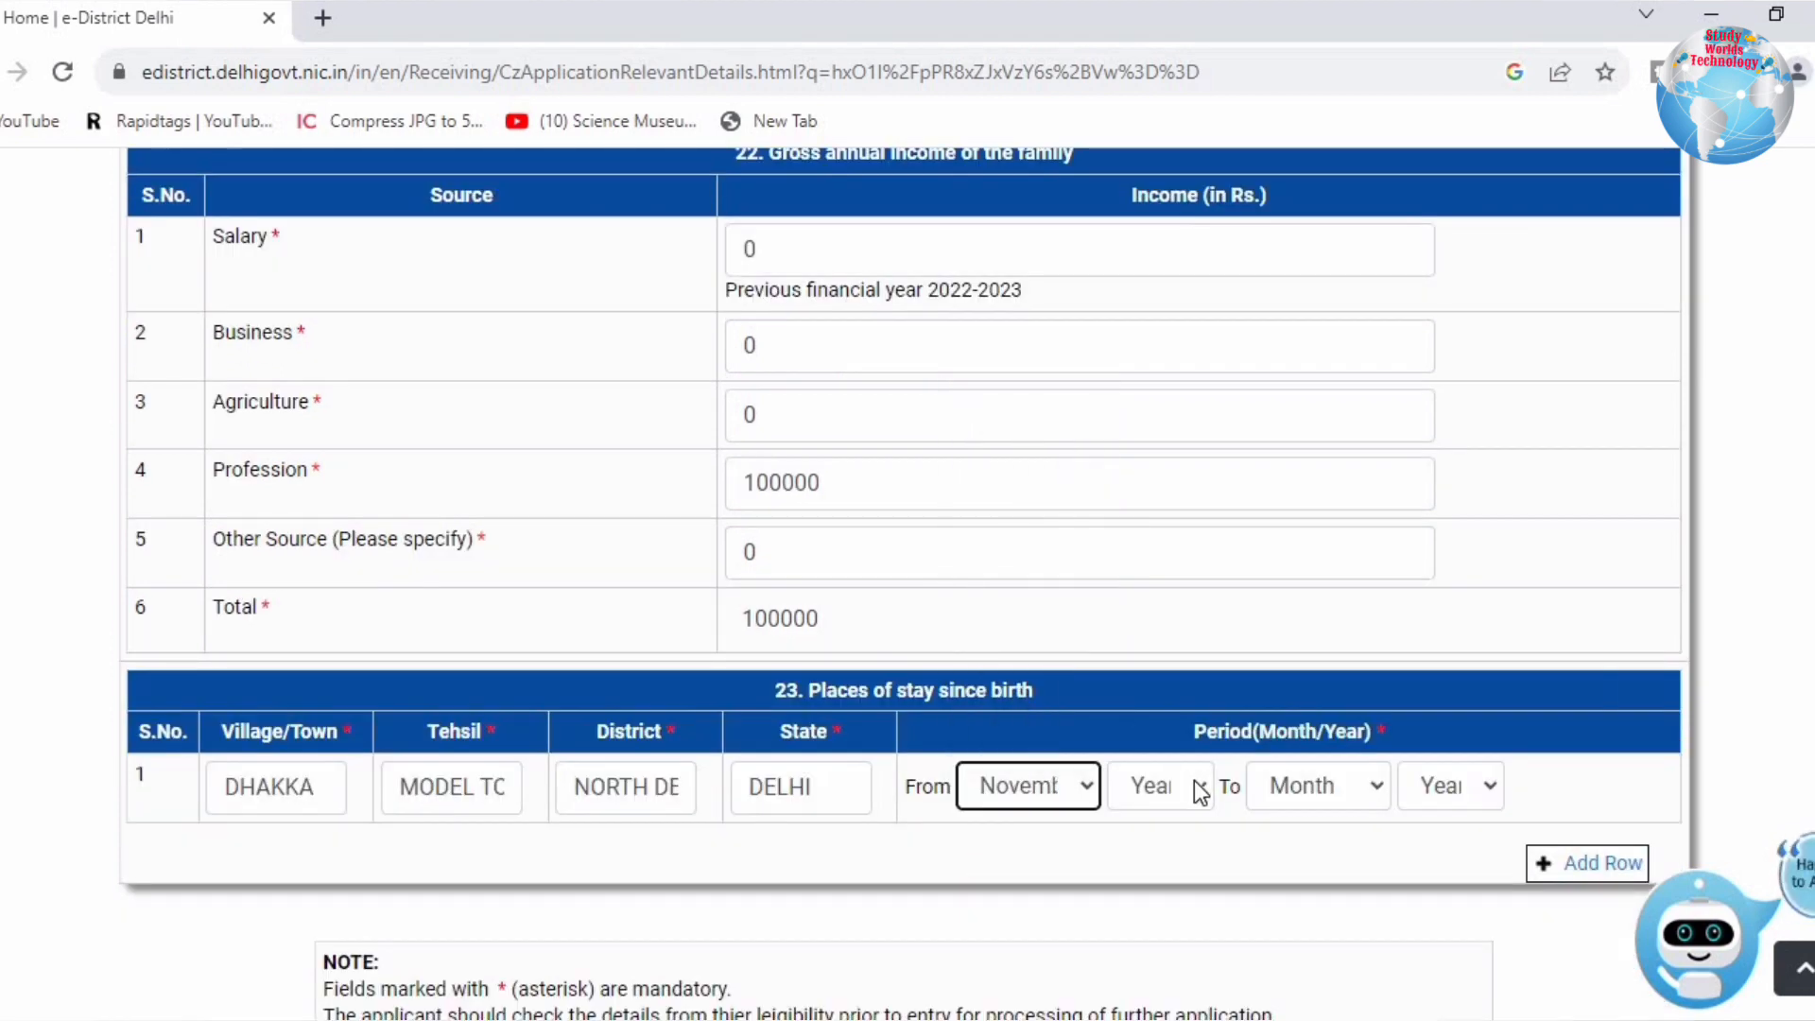
click(1196, 787)
scroll(1175, 695, down, 10)
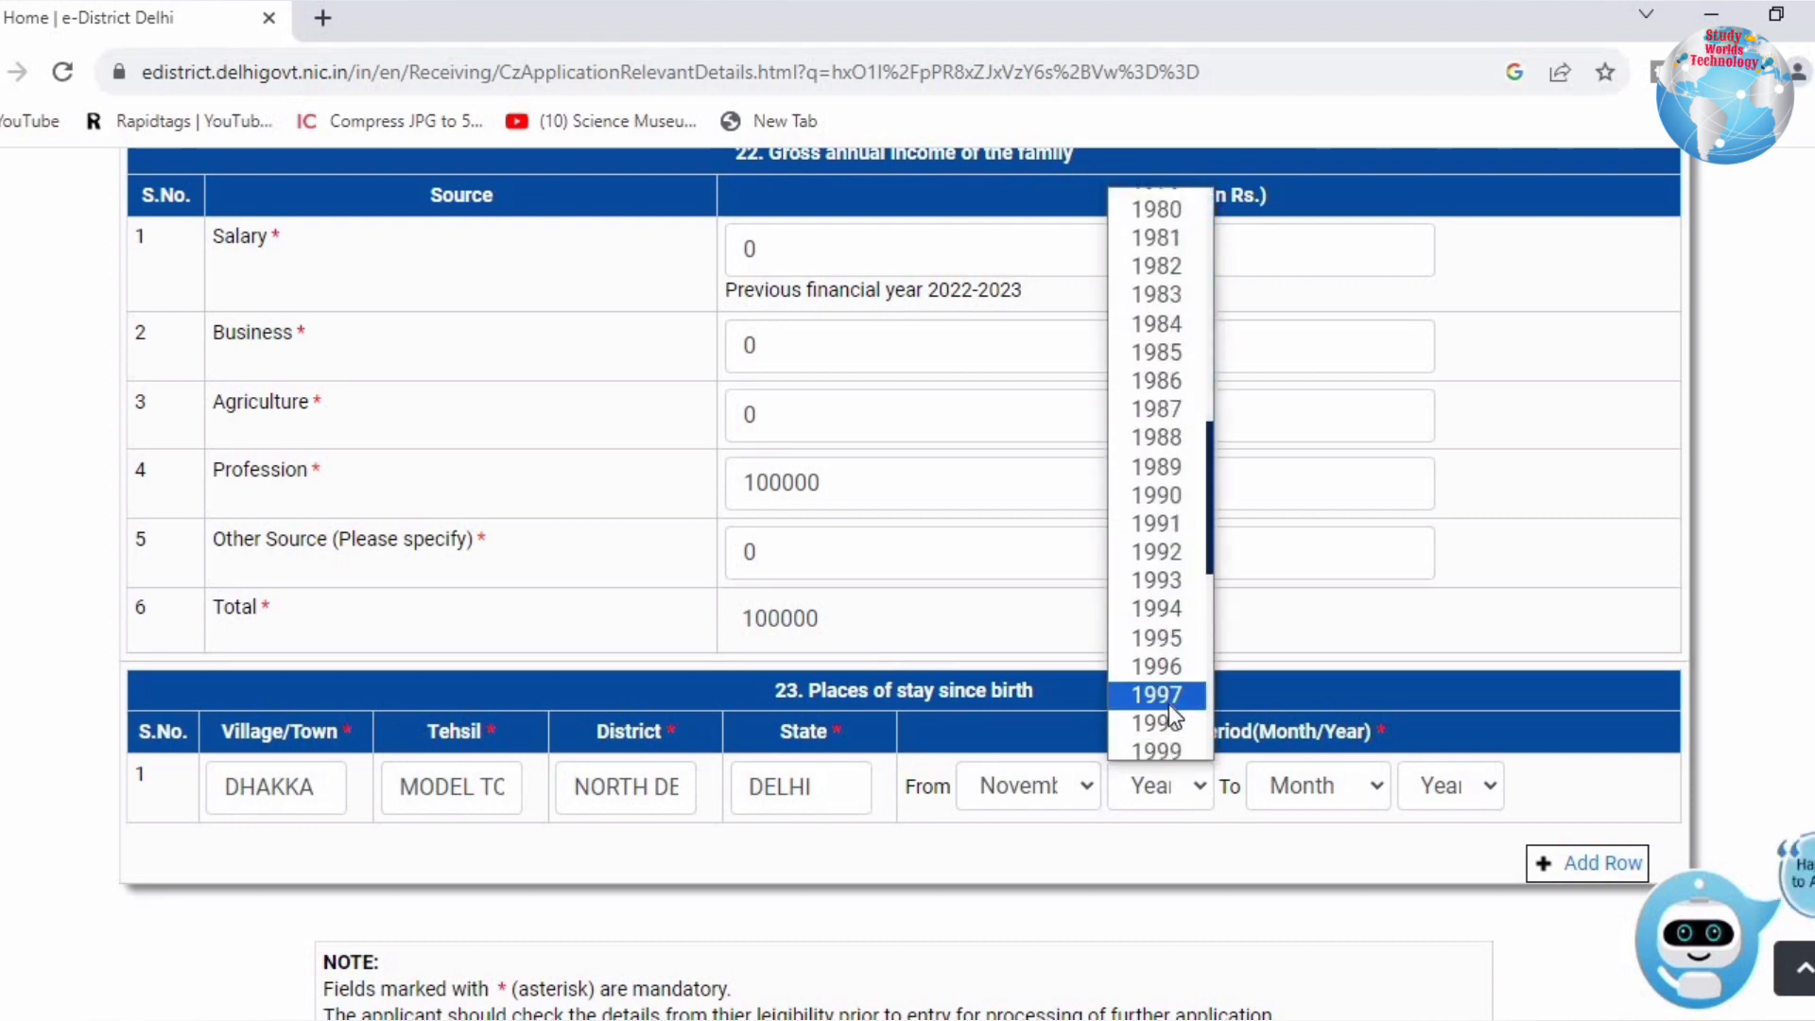
click(1157, 723)
click(1333, 780)
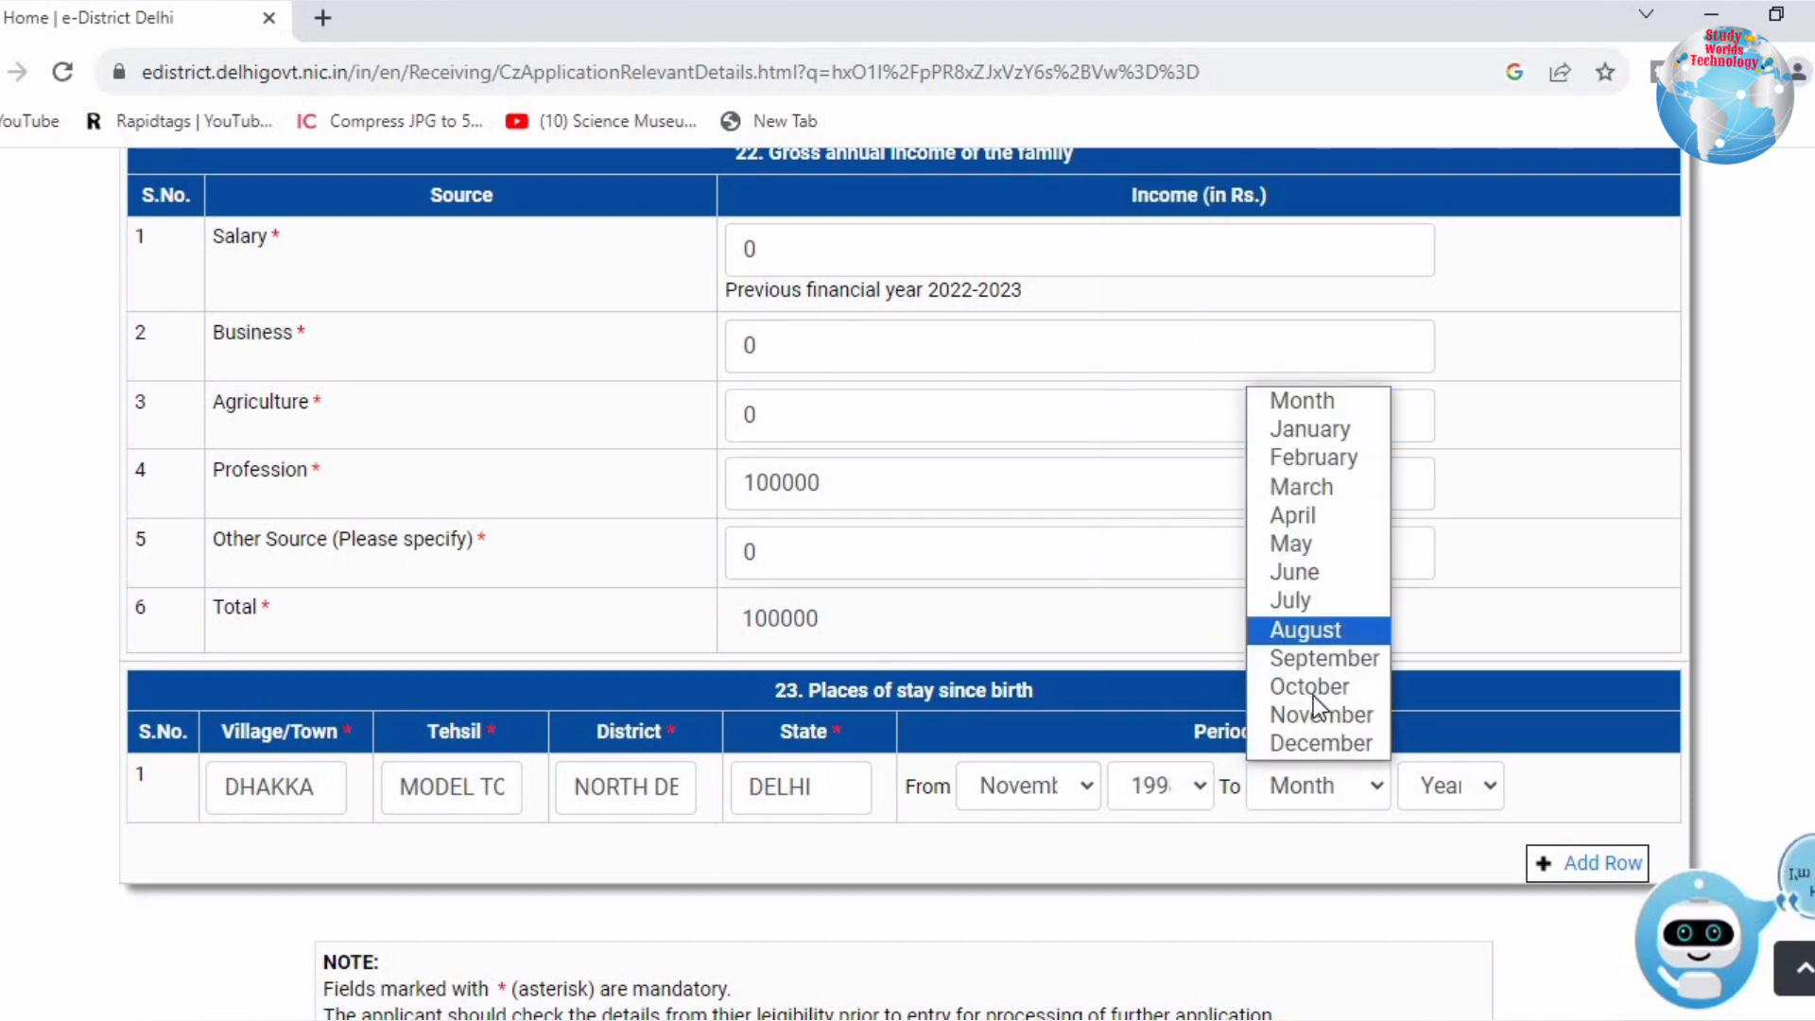
click(1308, 630)
click(1447, 783)
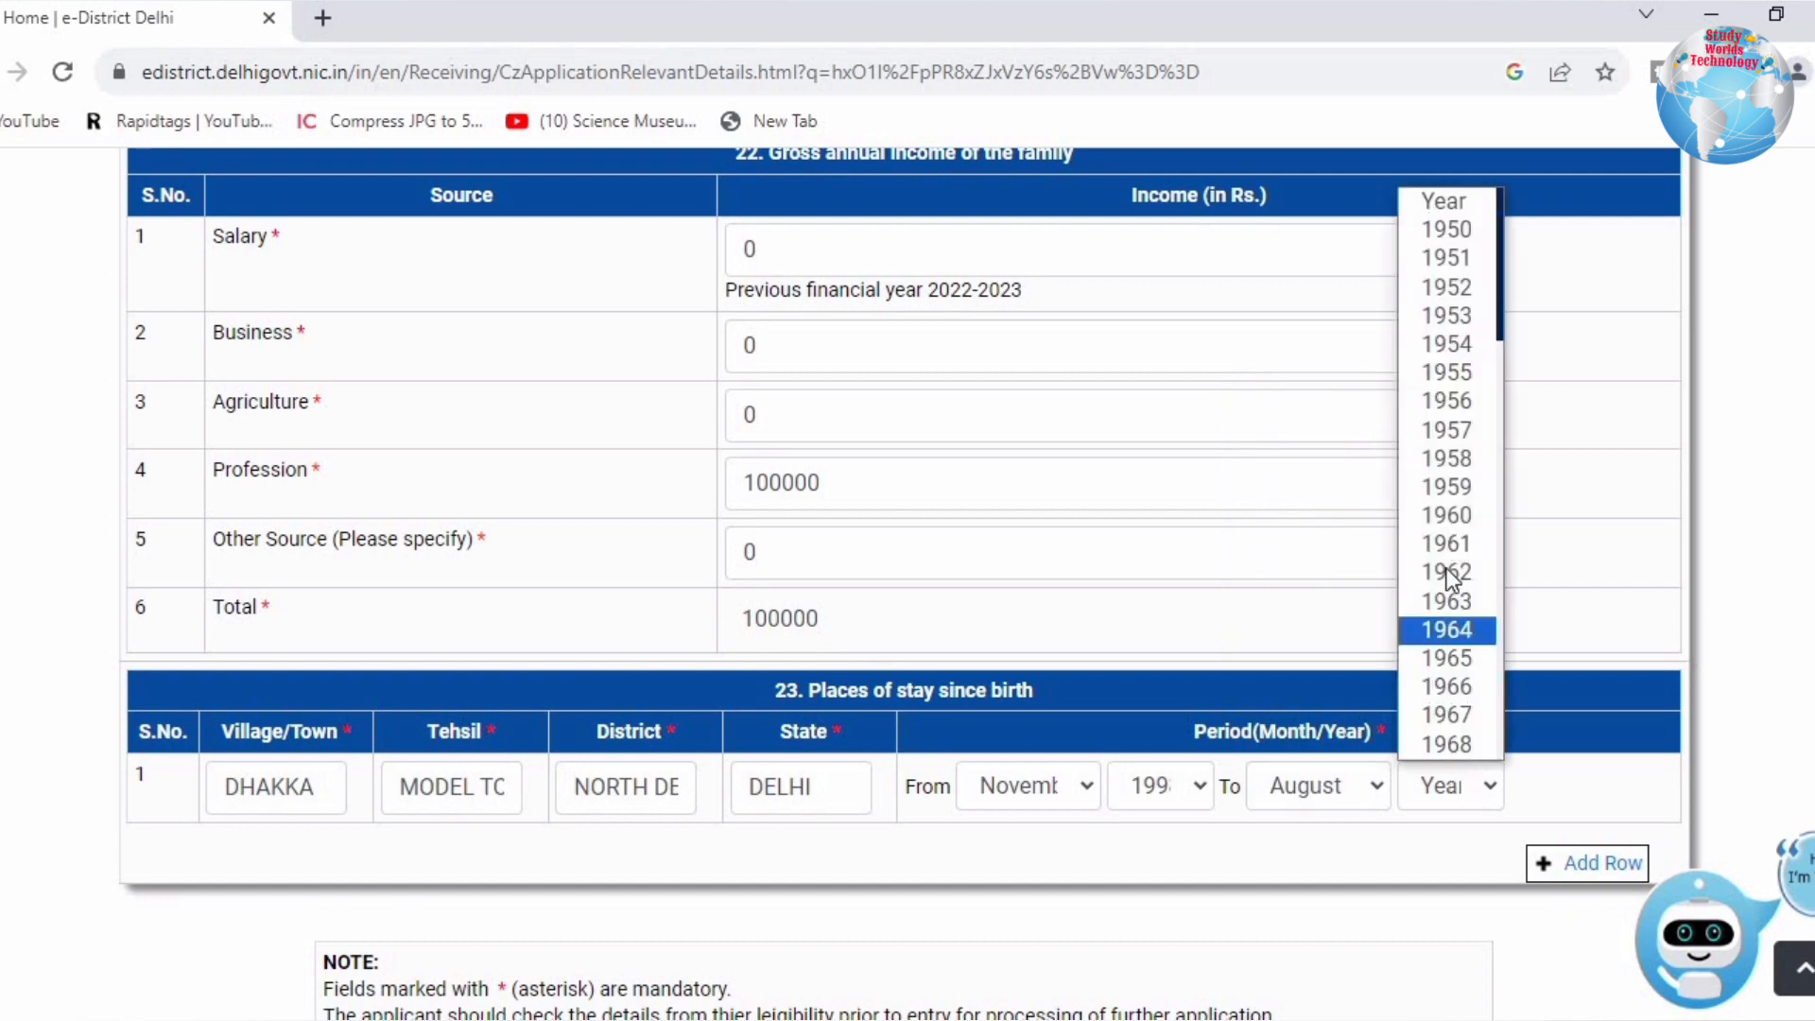
scroll(1460, 662, down, 18)
click(1467, 744)
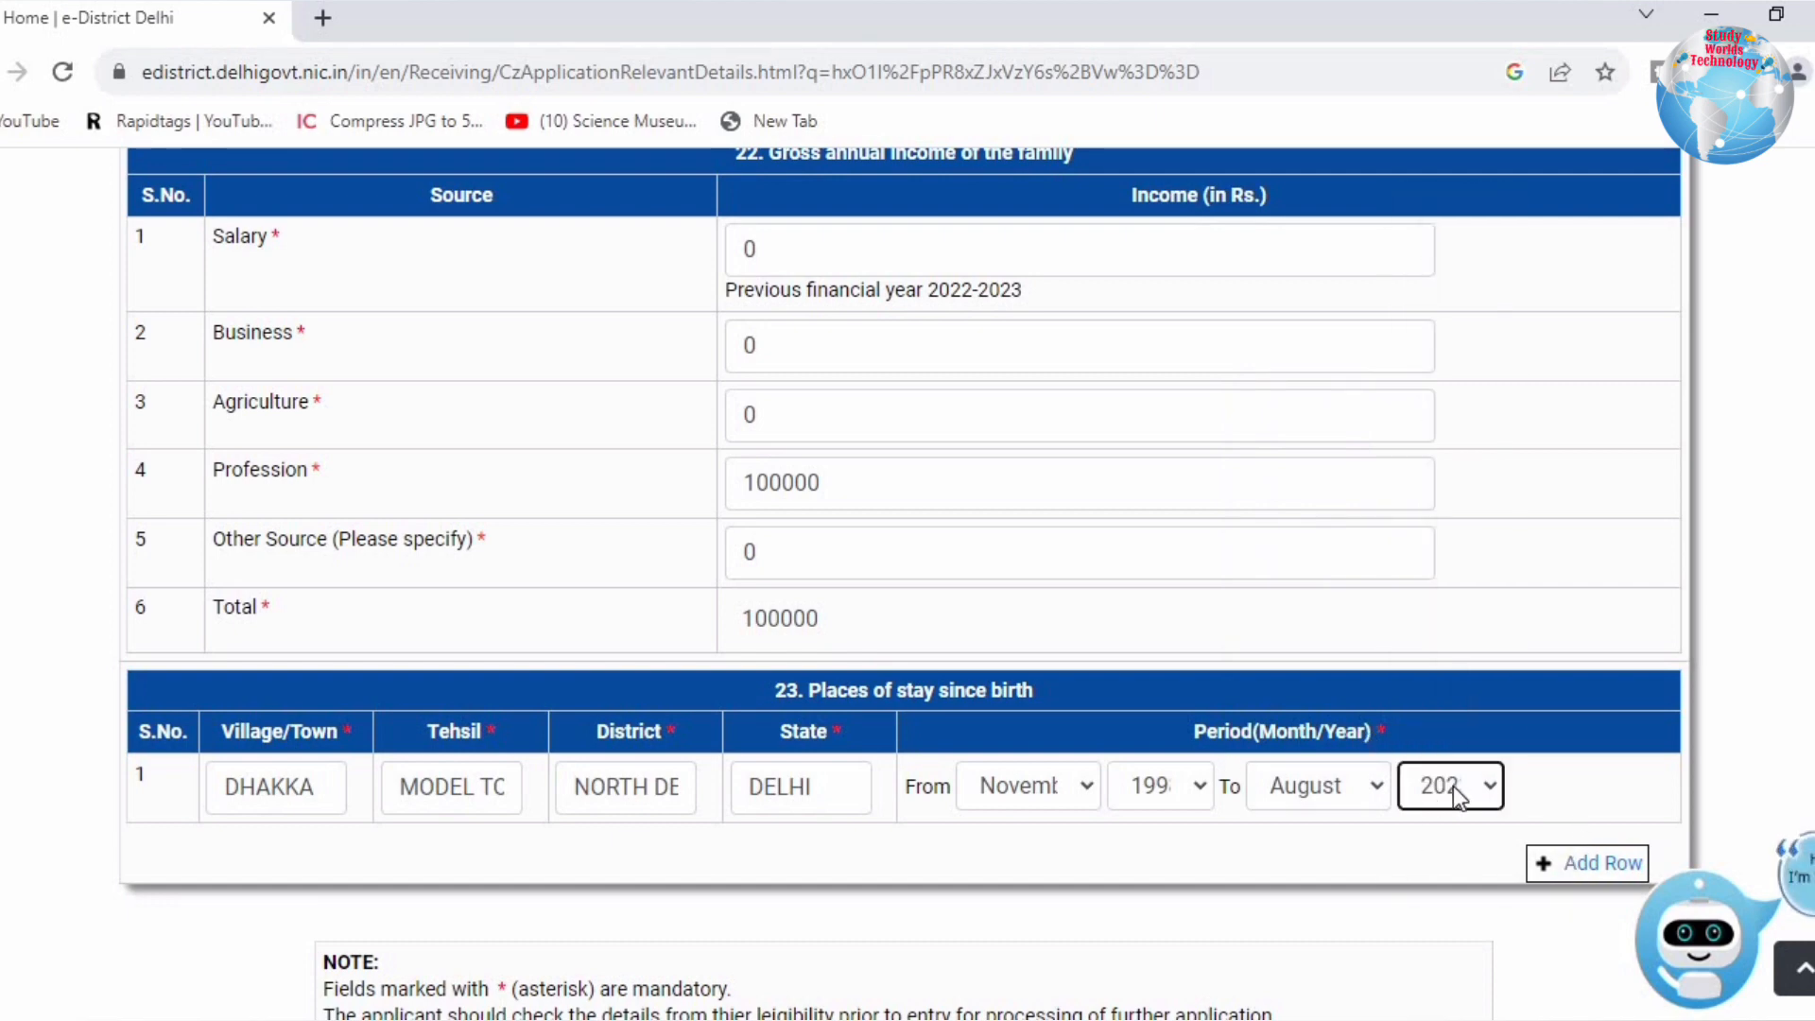
scroll(1248, 813, down, 4)
click(854, 729)
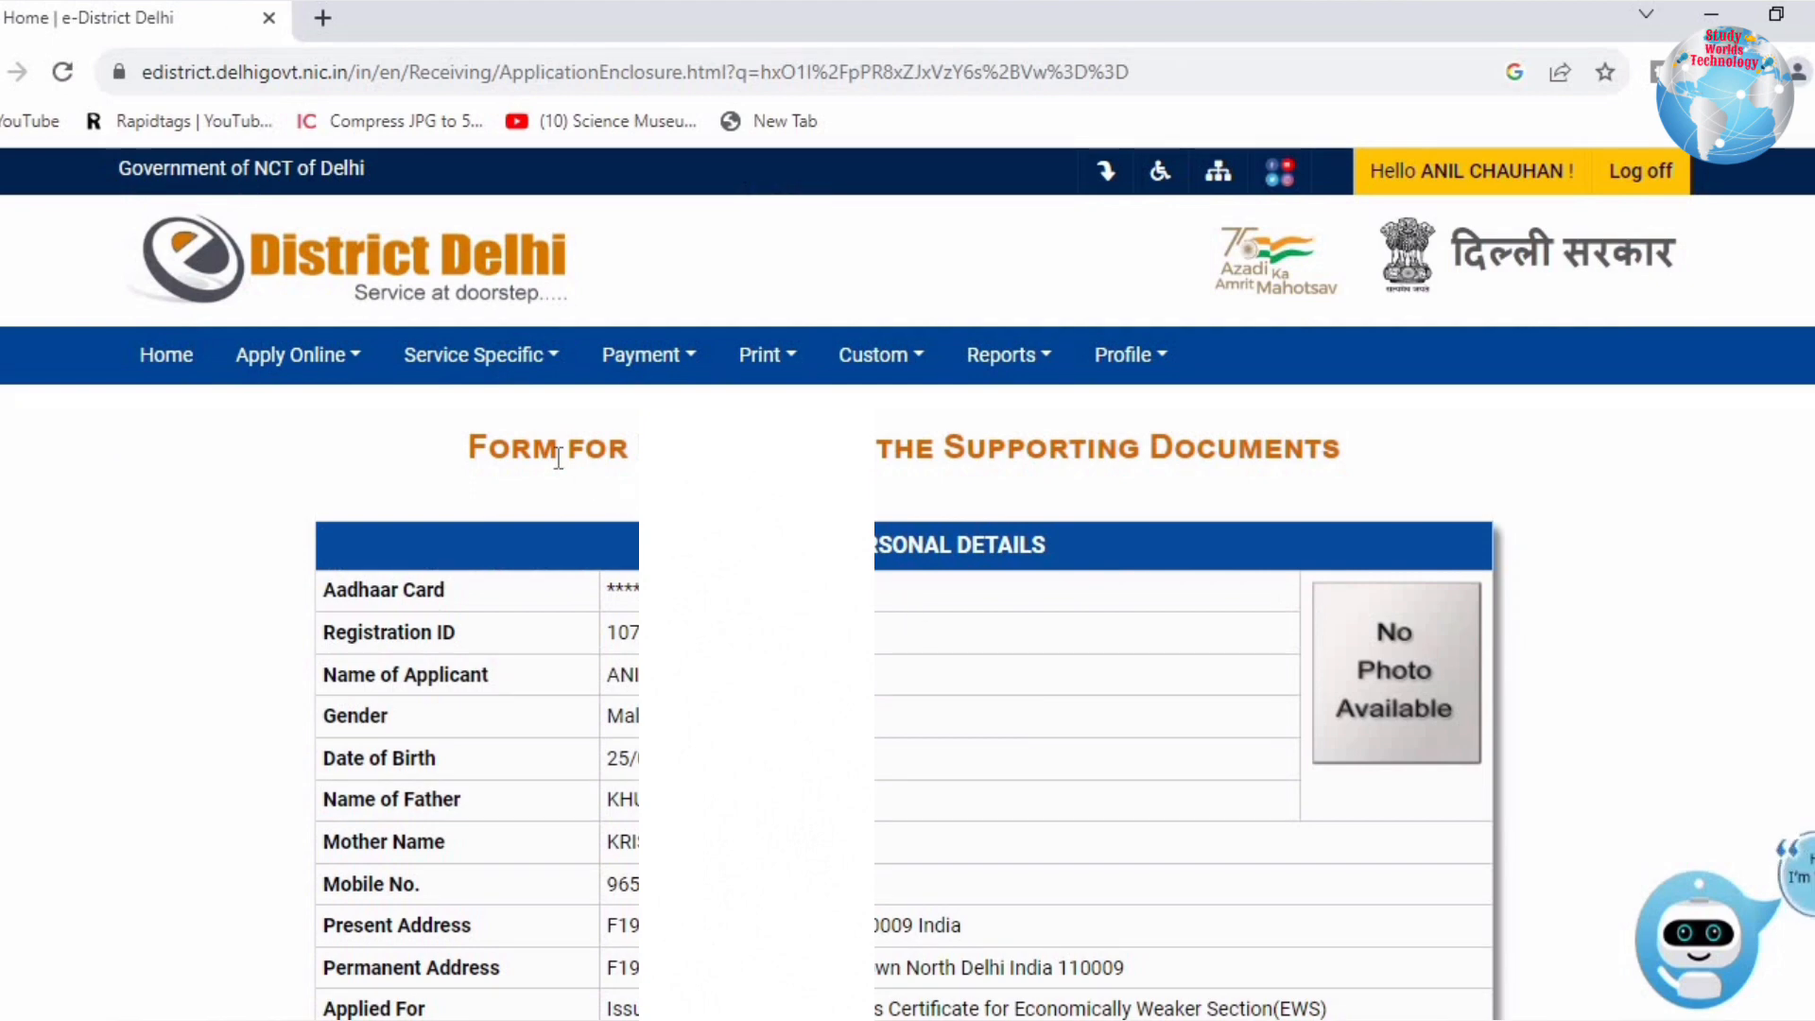
Step: Review the required documents: address proof, identity, affidavit, income certificate and Self Declaration
drag(534, 459, 1305, 454)
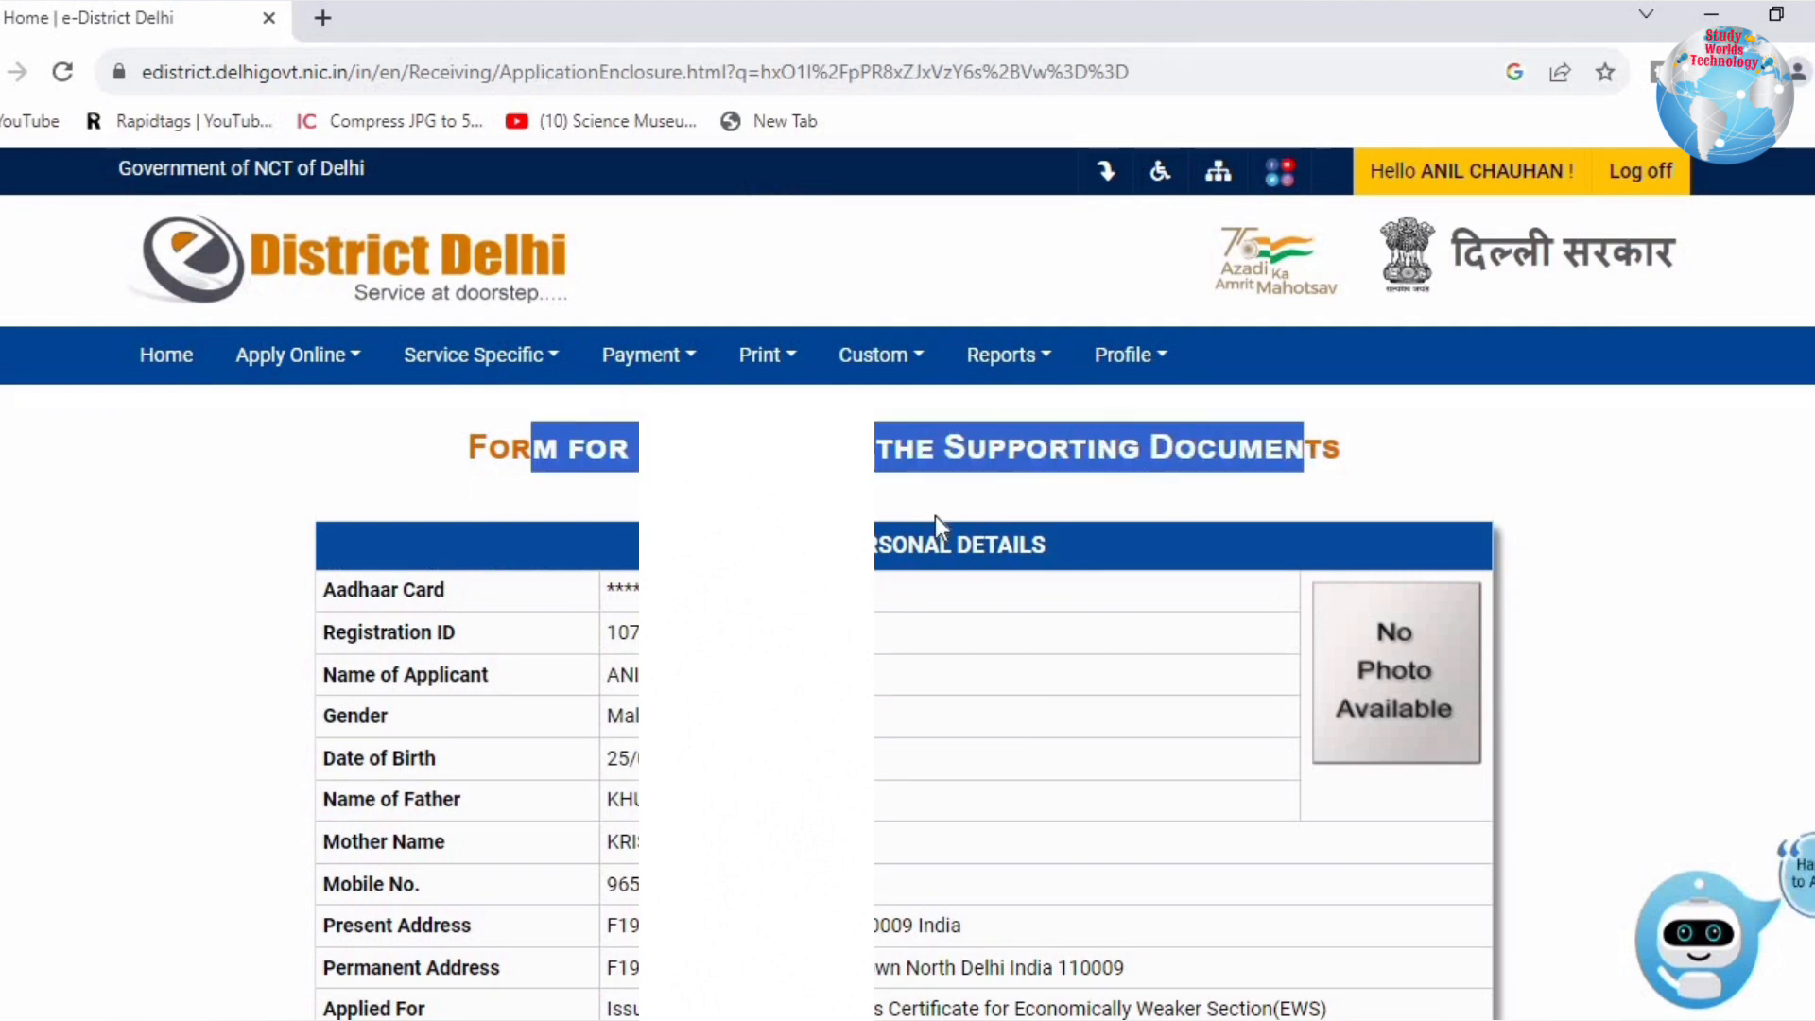
click(1109, 552)
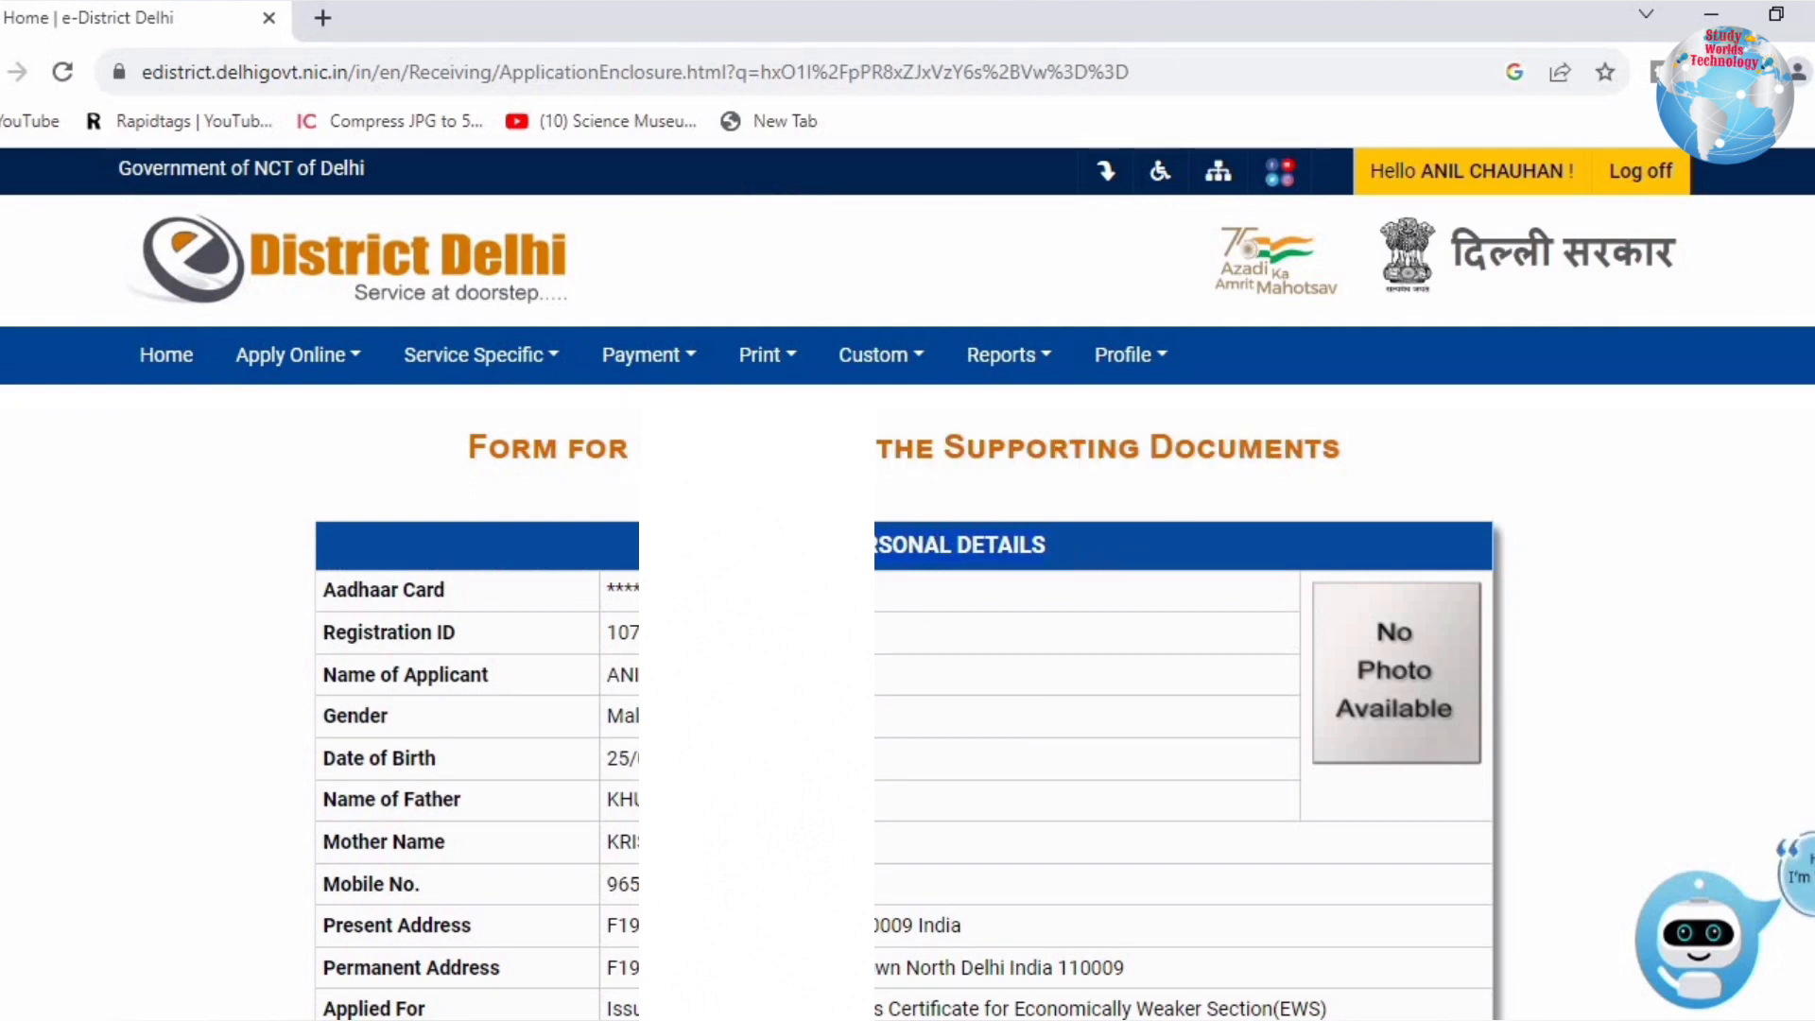
scroll(756, 236, down, 10)
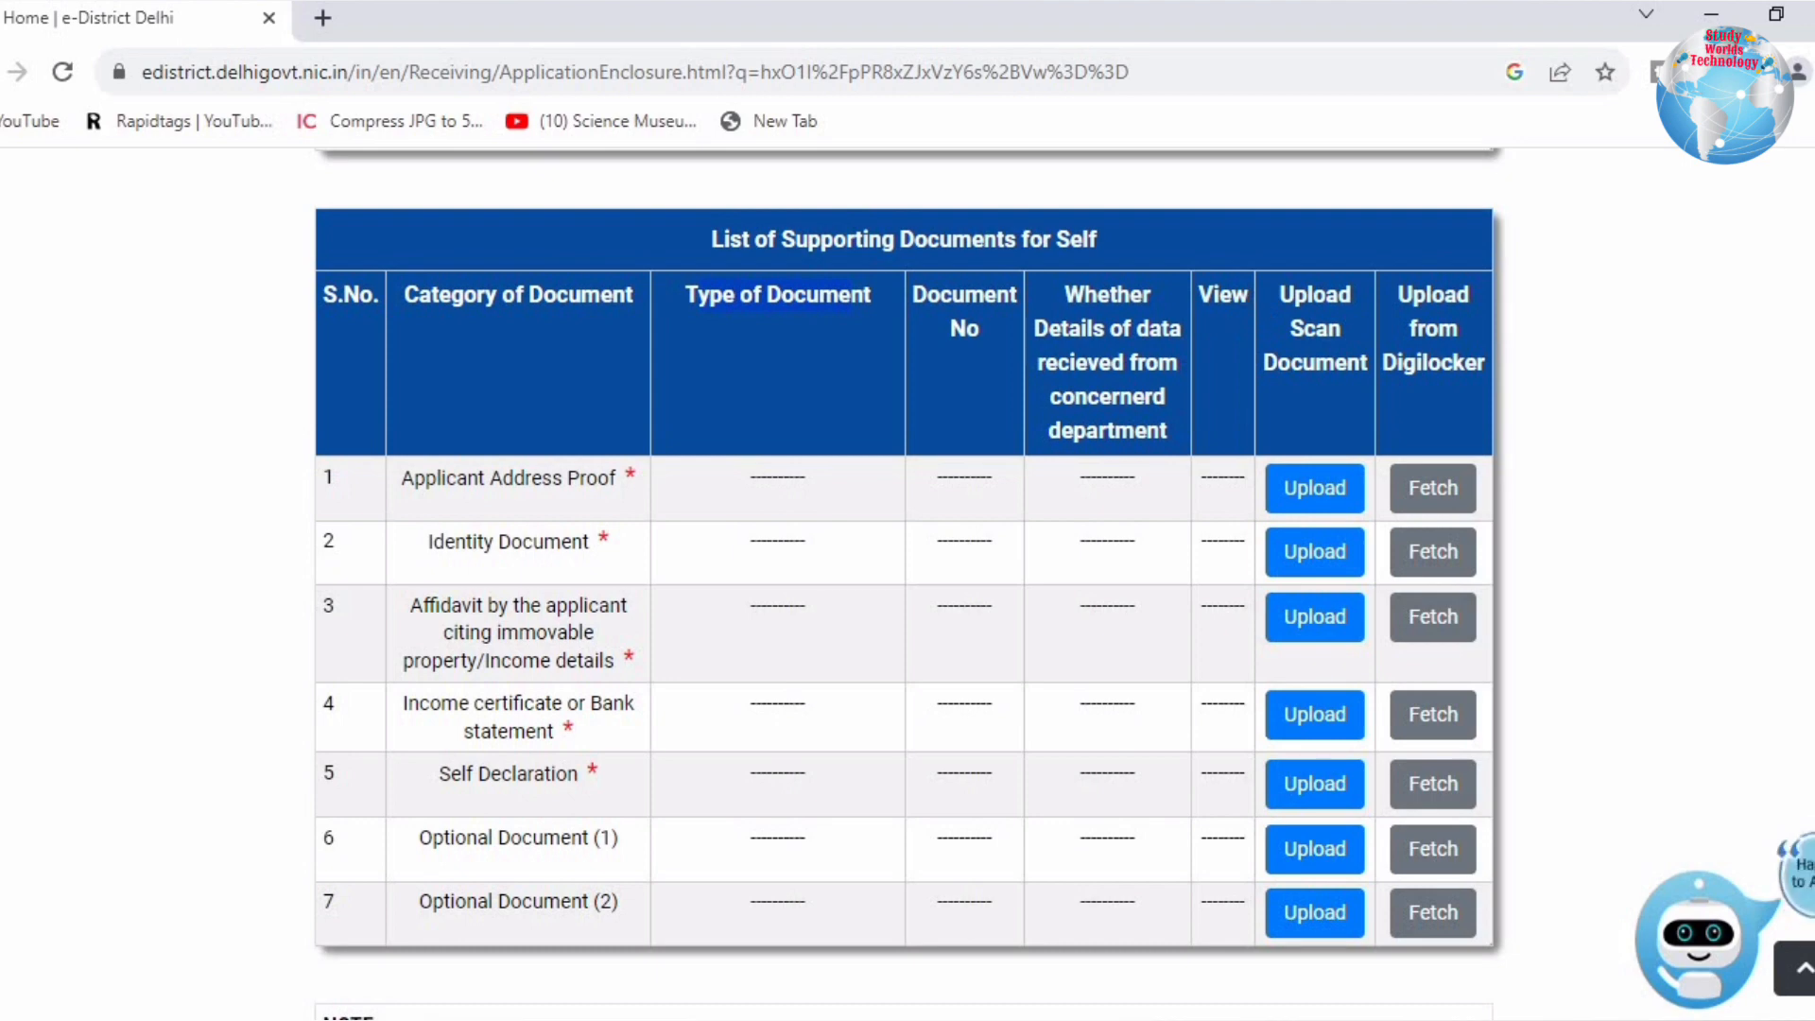
drag(413, 479, 618, 488)
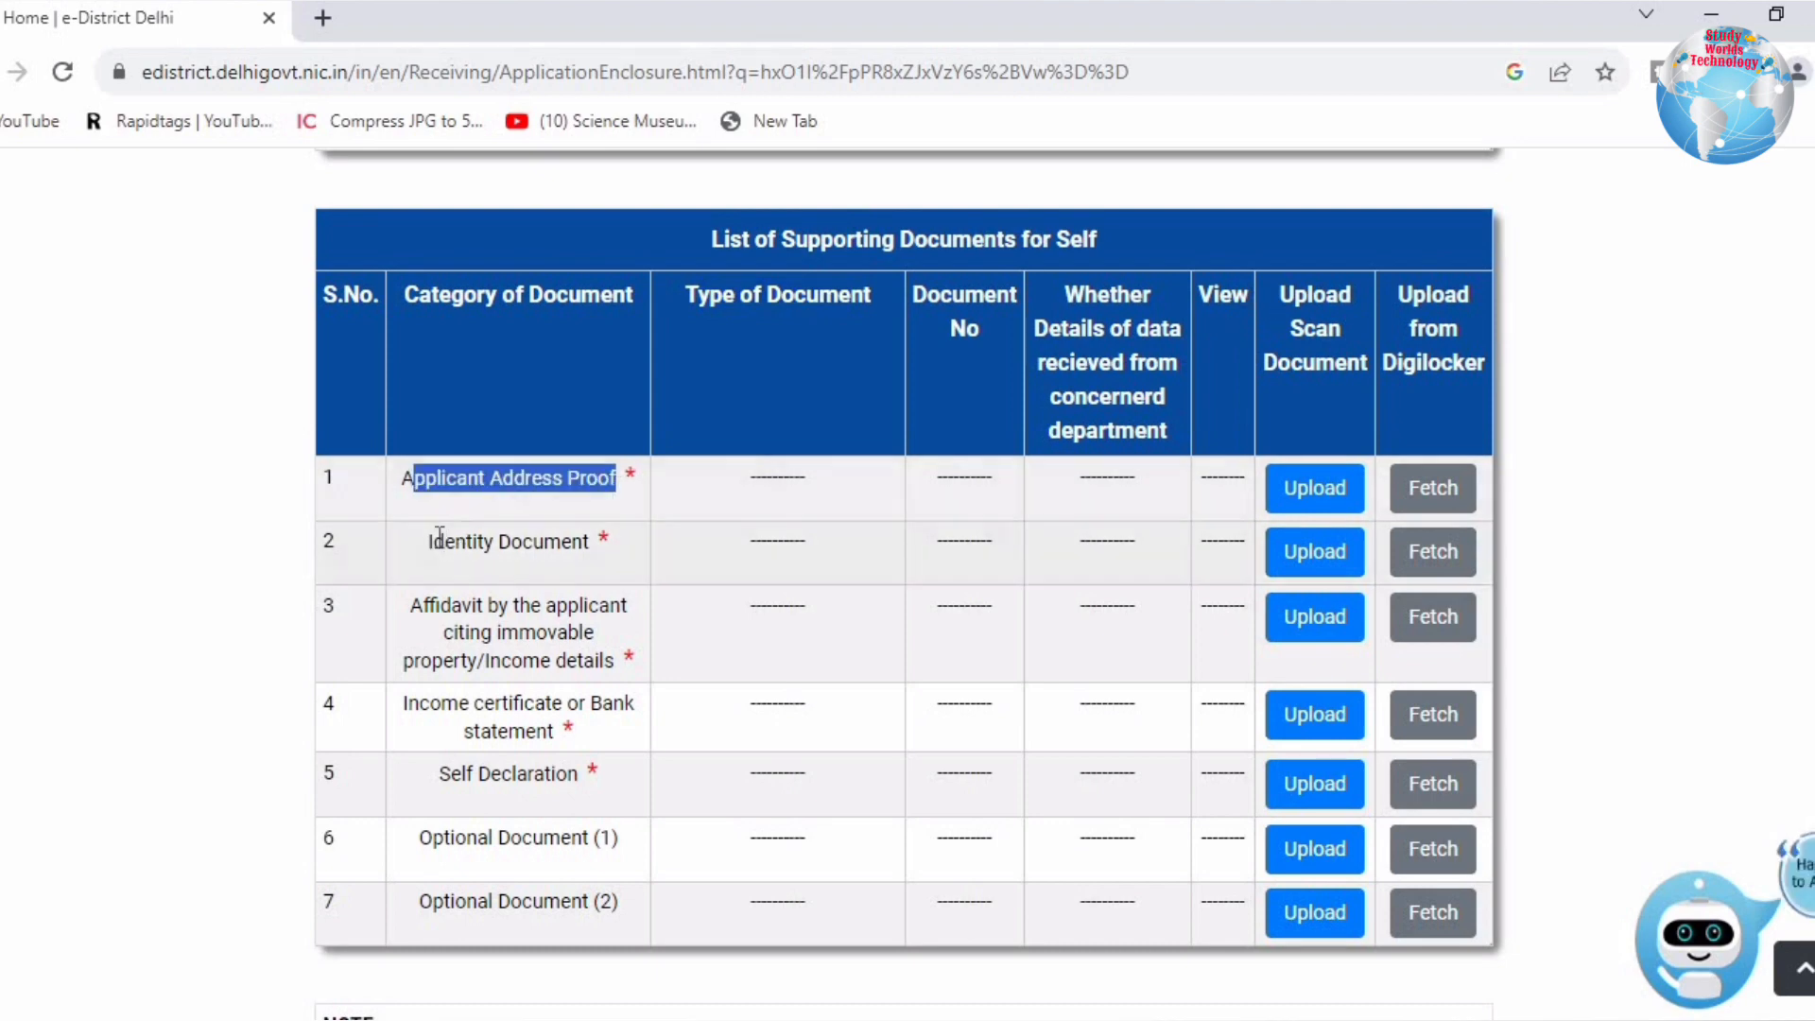
drag(433, 543, 584, 554)
drag(421, 606, 616, 677)
click(615, 675)
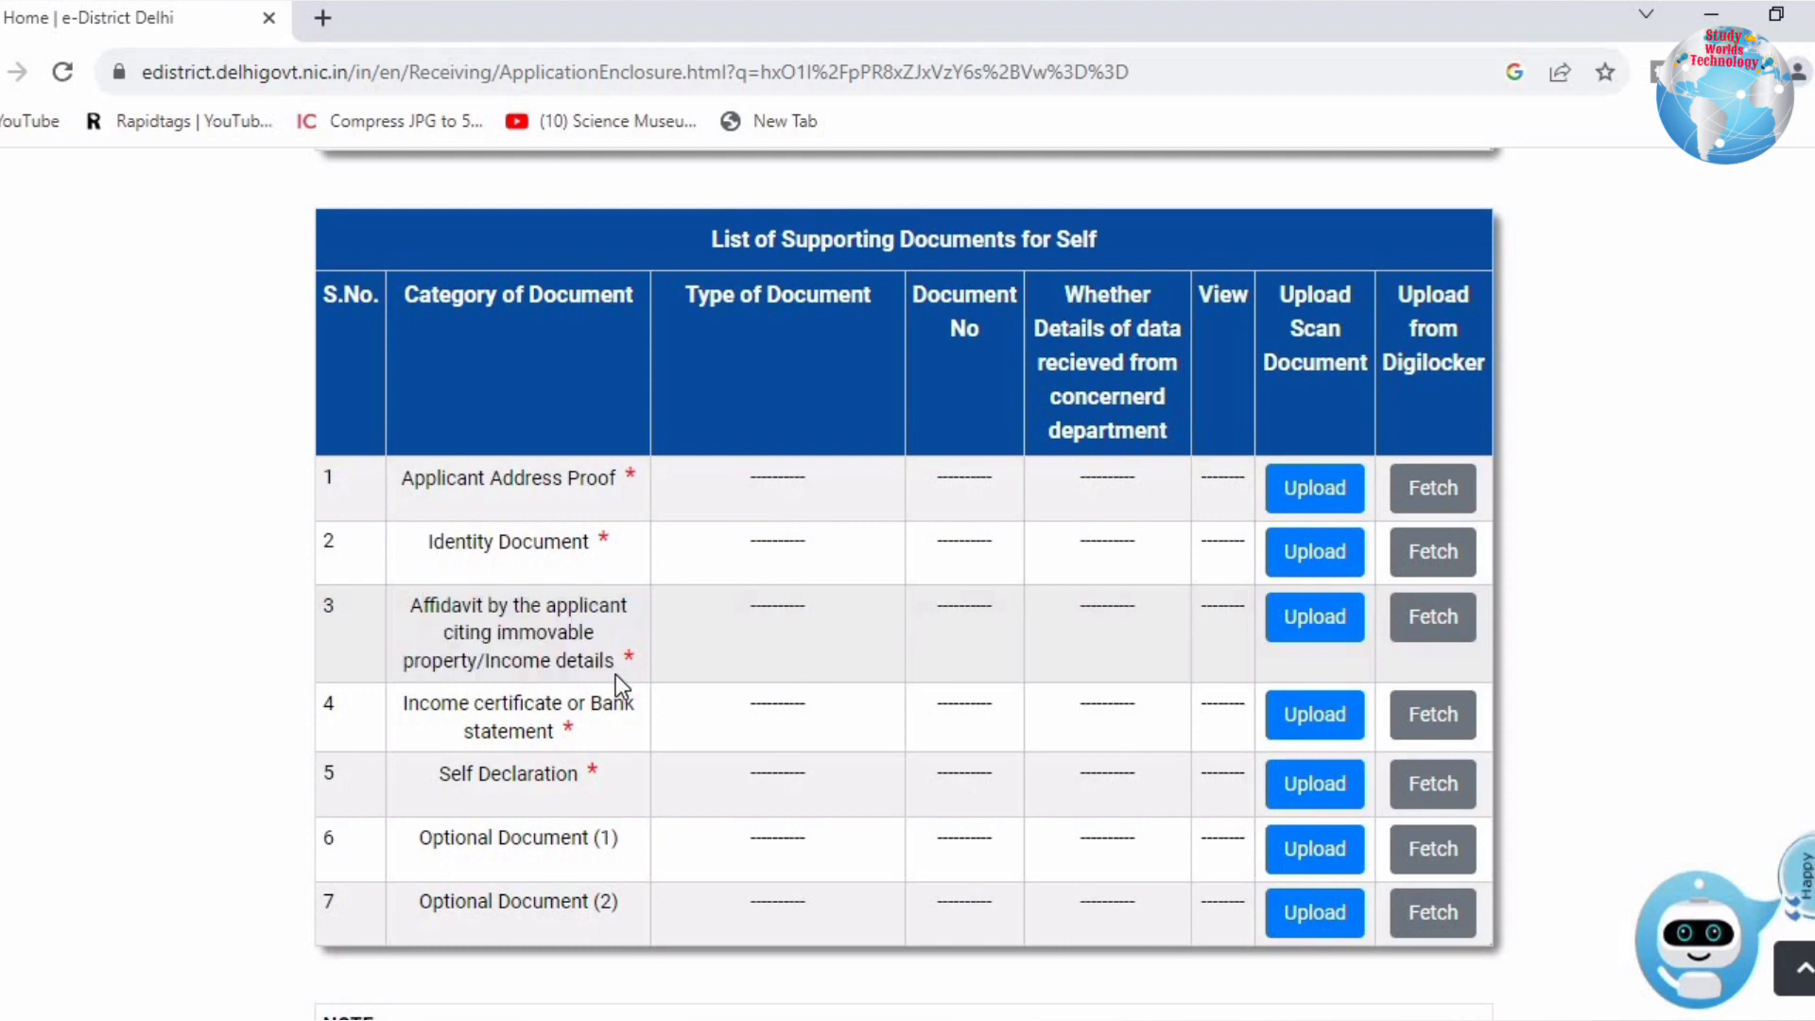
drag(419, 702, 590, 737)
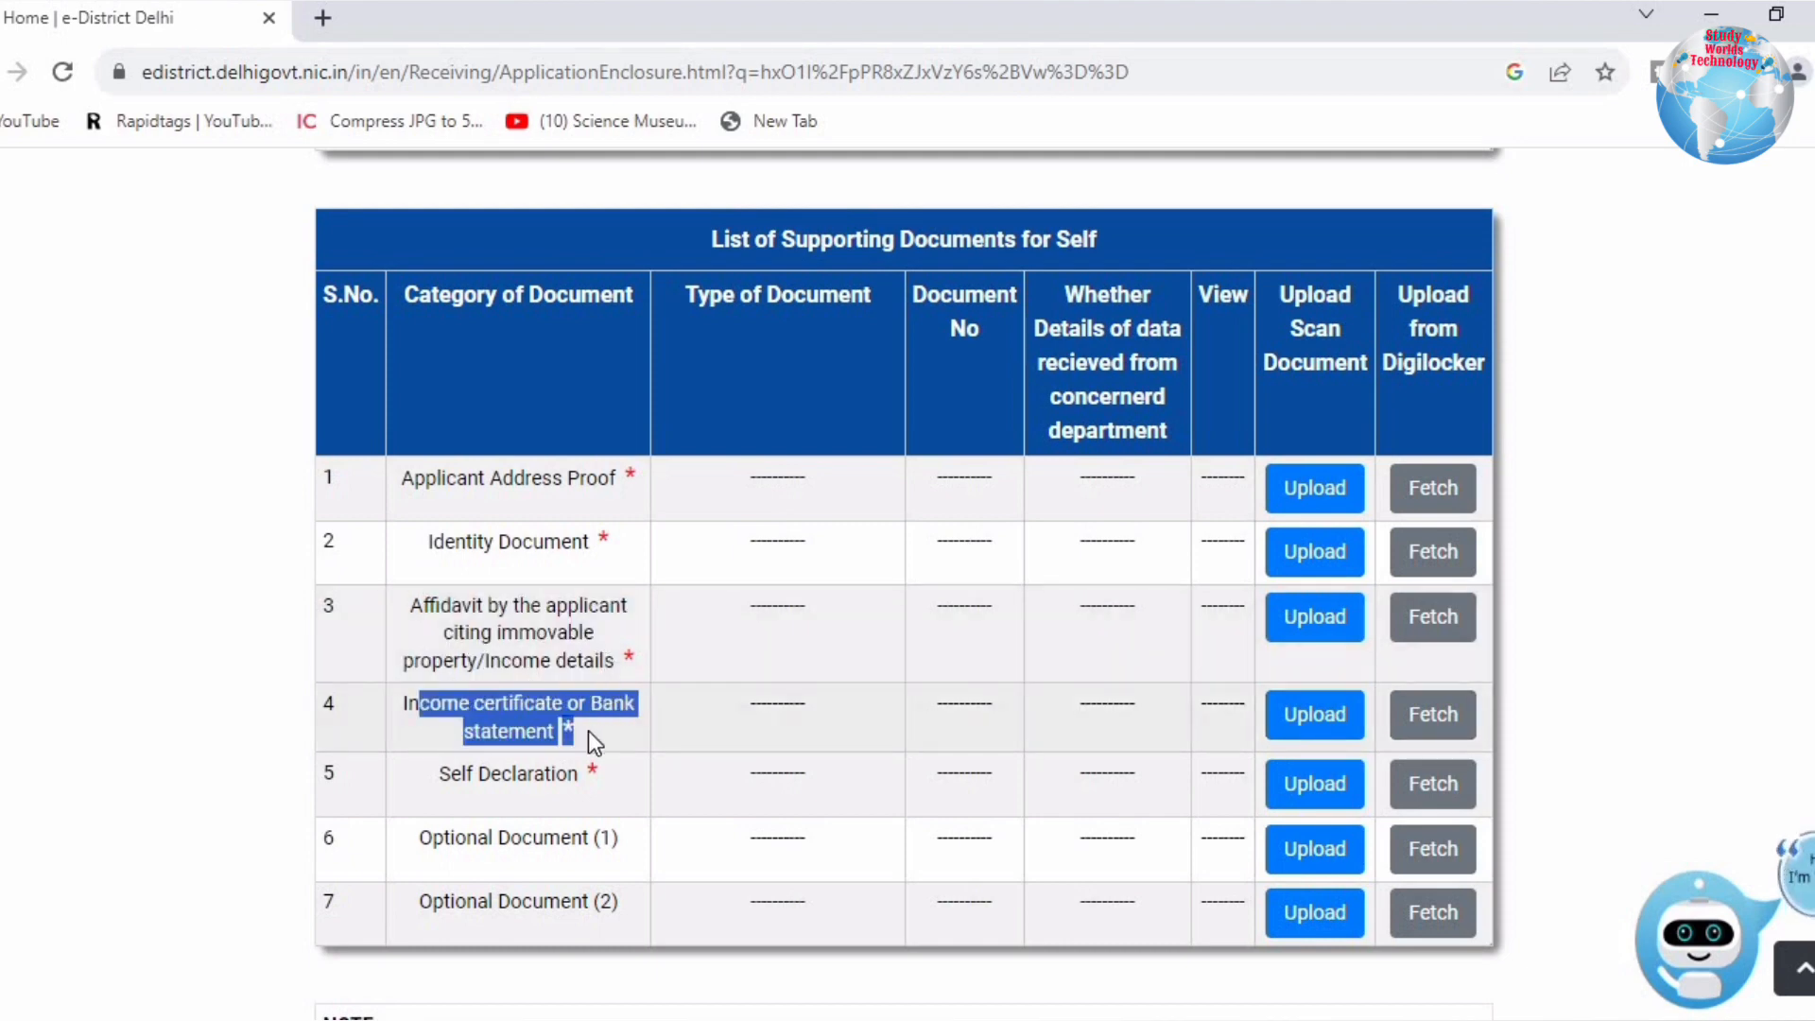
click(588, 730)
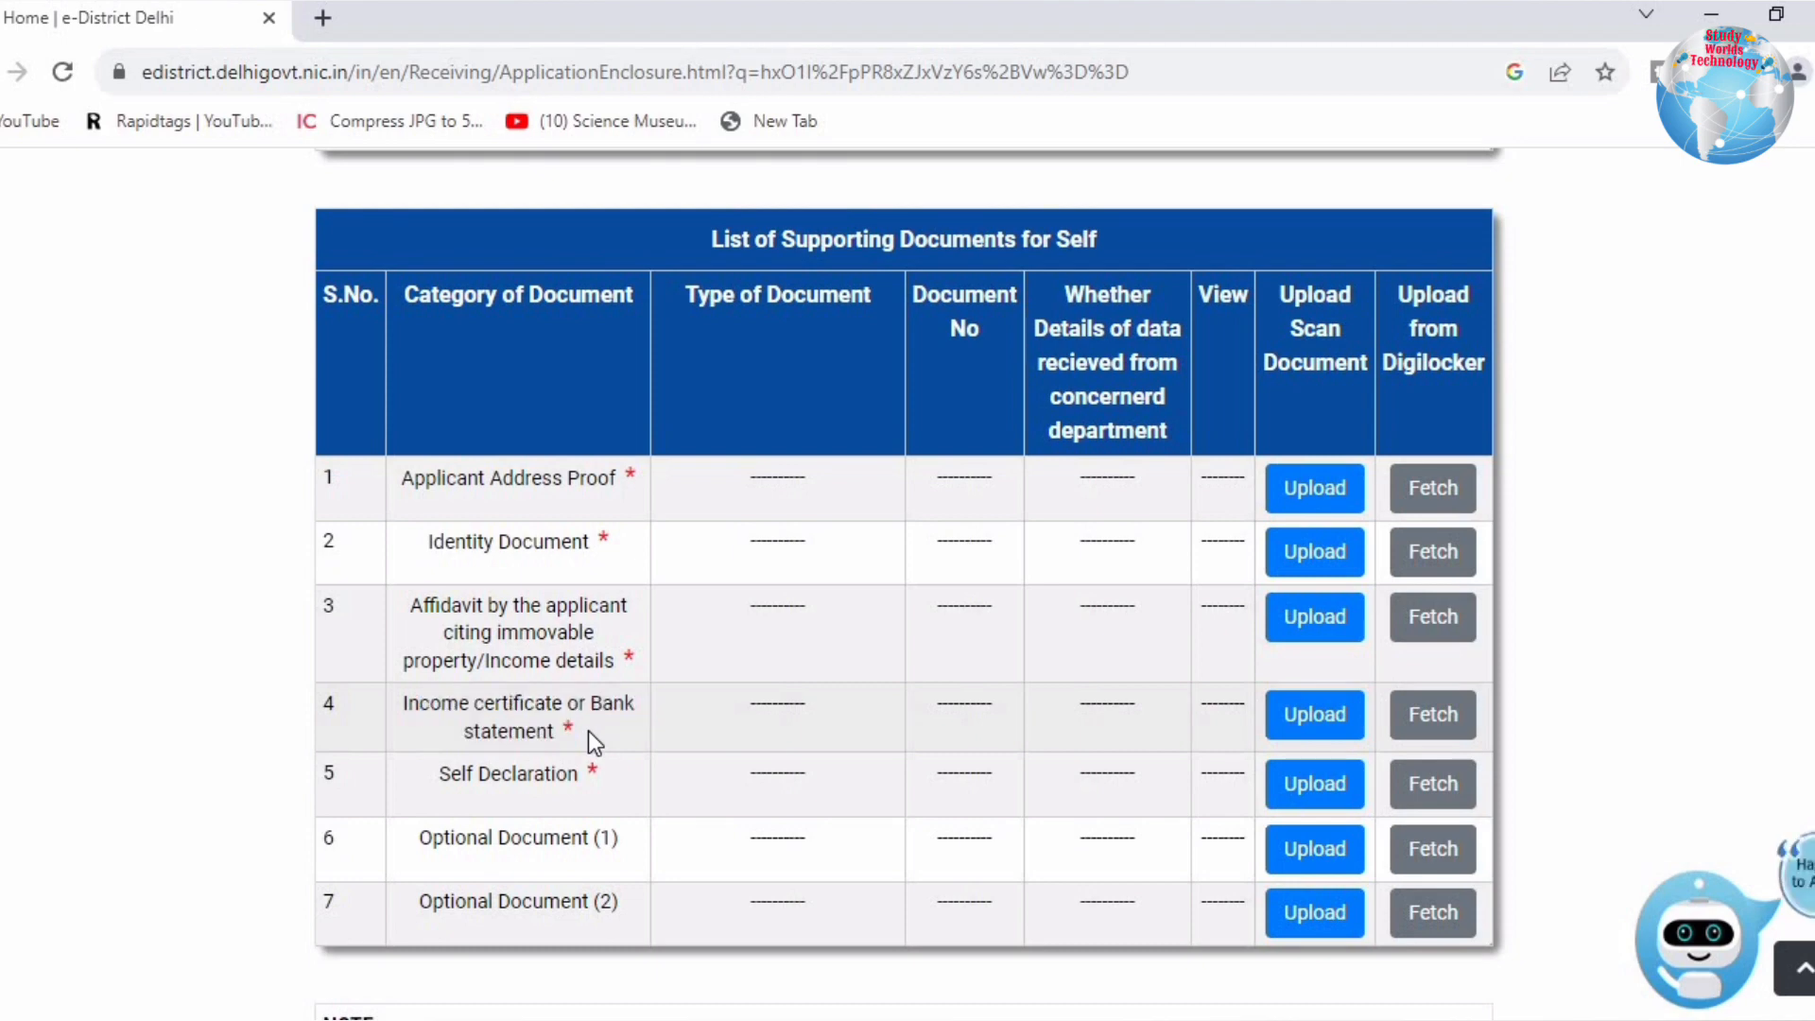
drag(427, 774, 586, 785)
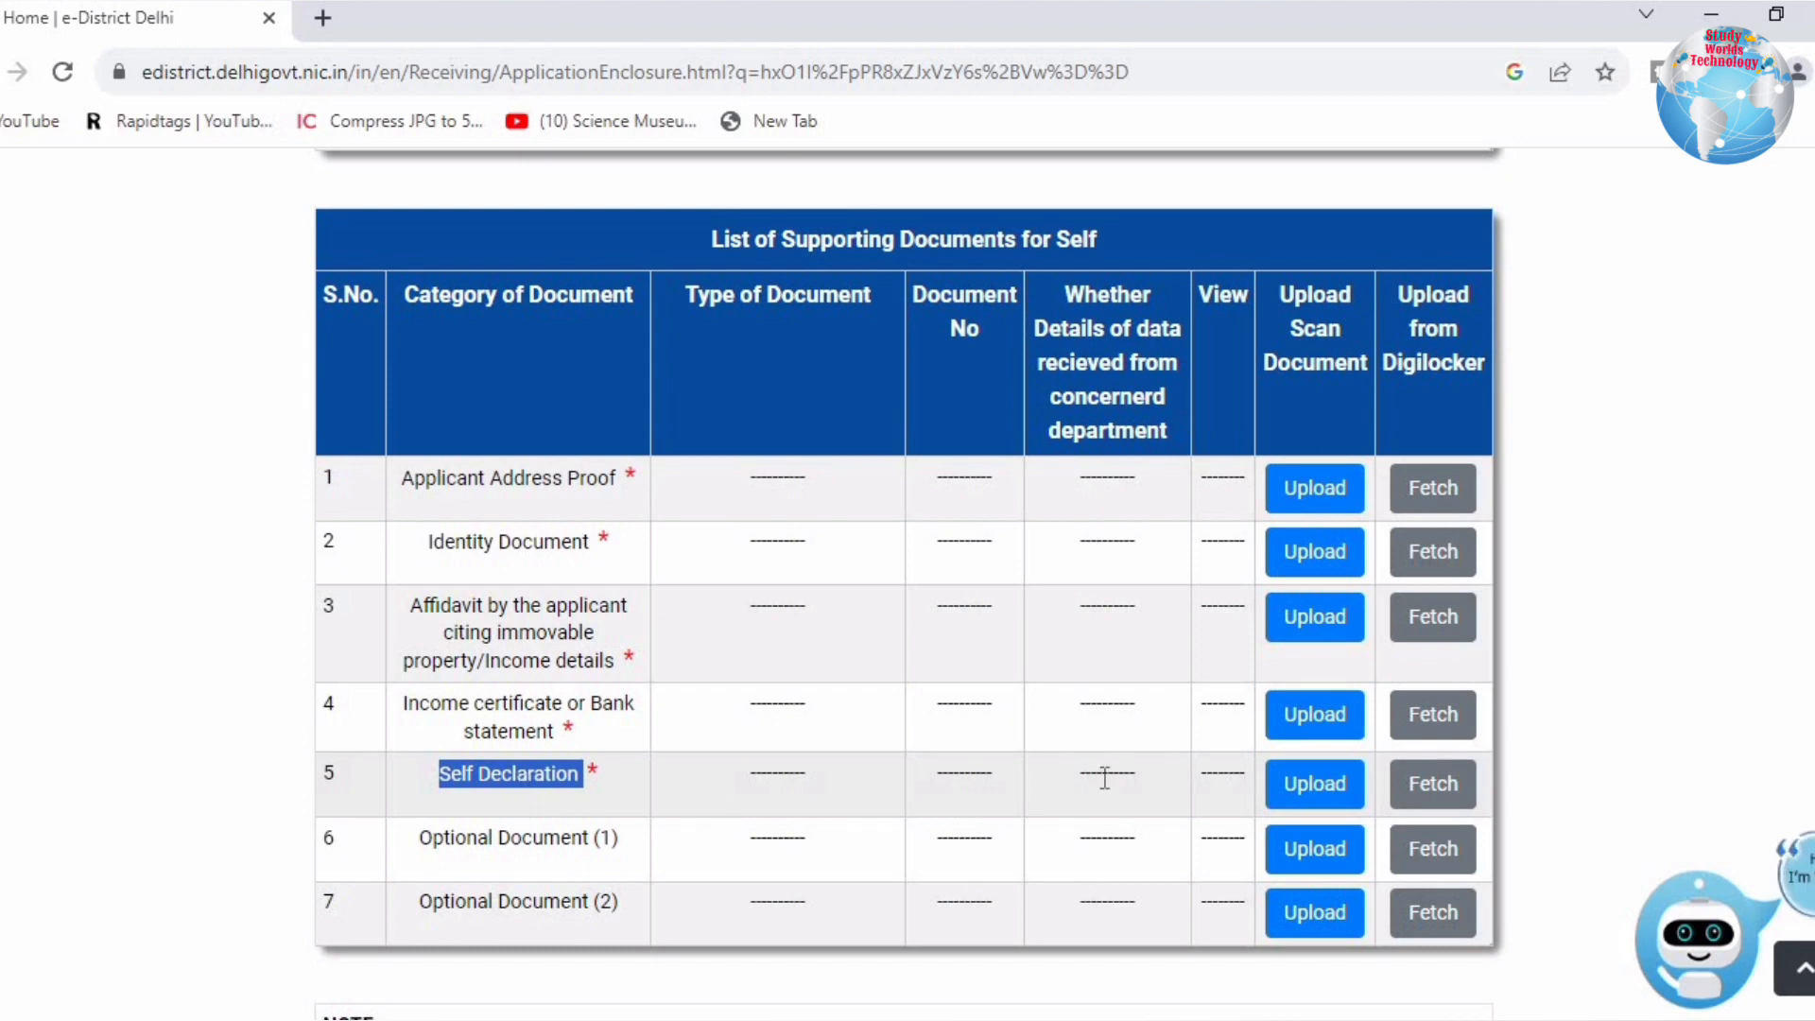
Step: Generate the Self Declaration form with document Self Declaration and department Other
click(1315, 784)
click(725, 336)
click(736, 397)
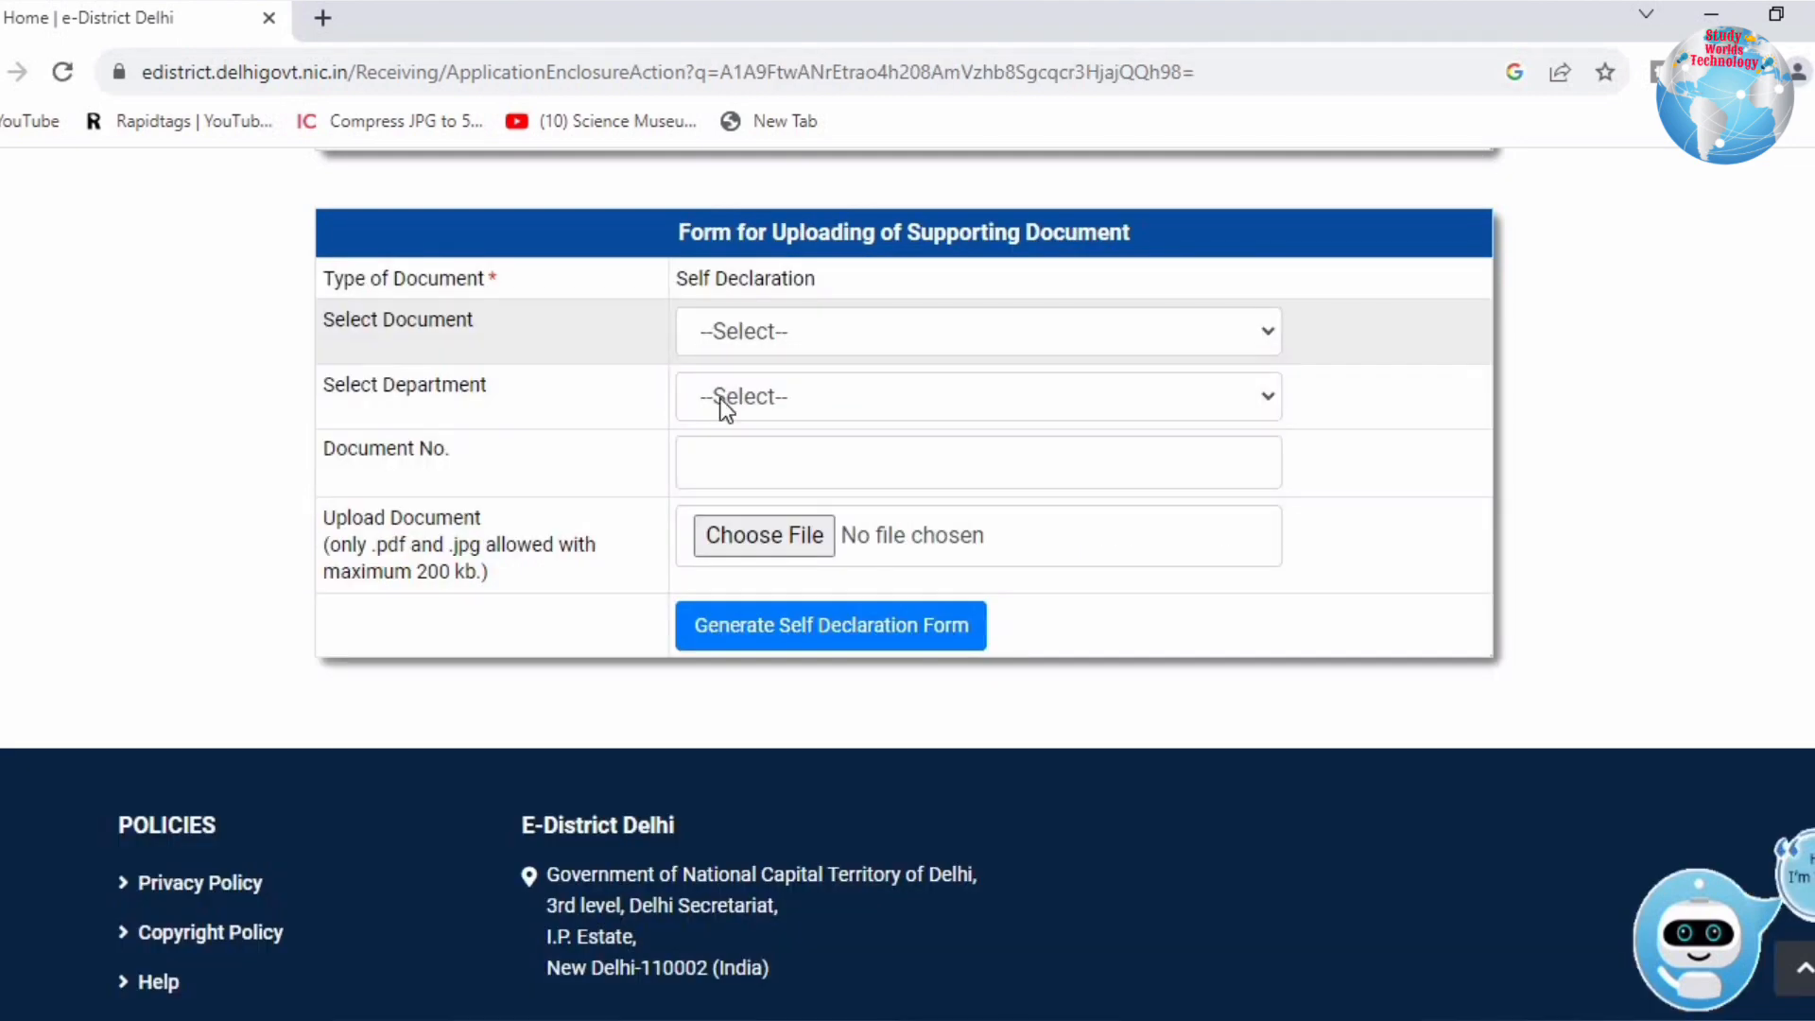
click(718, 399)
click(727, 464)
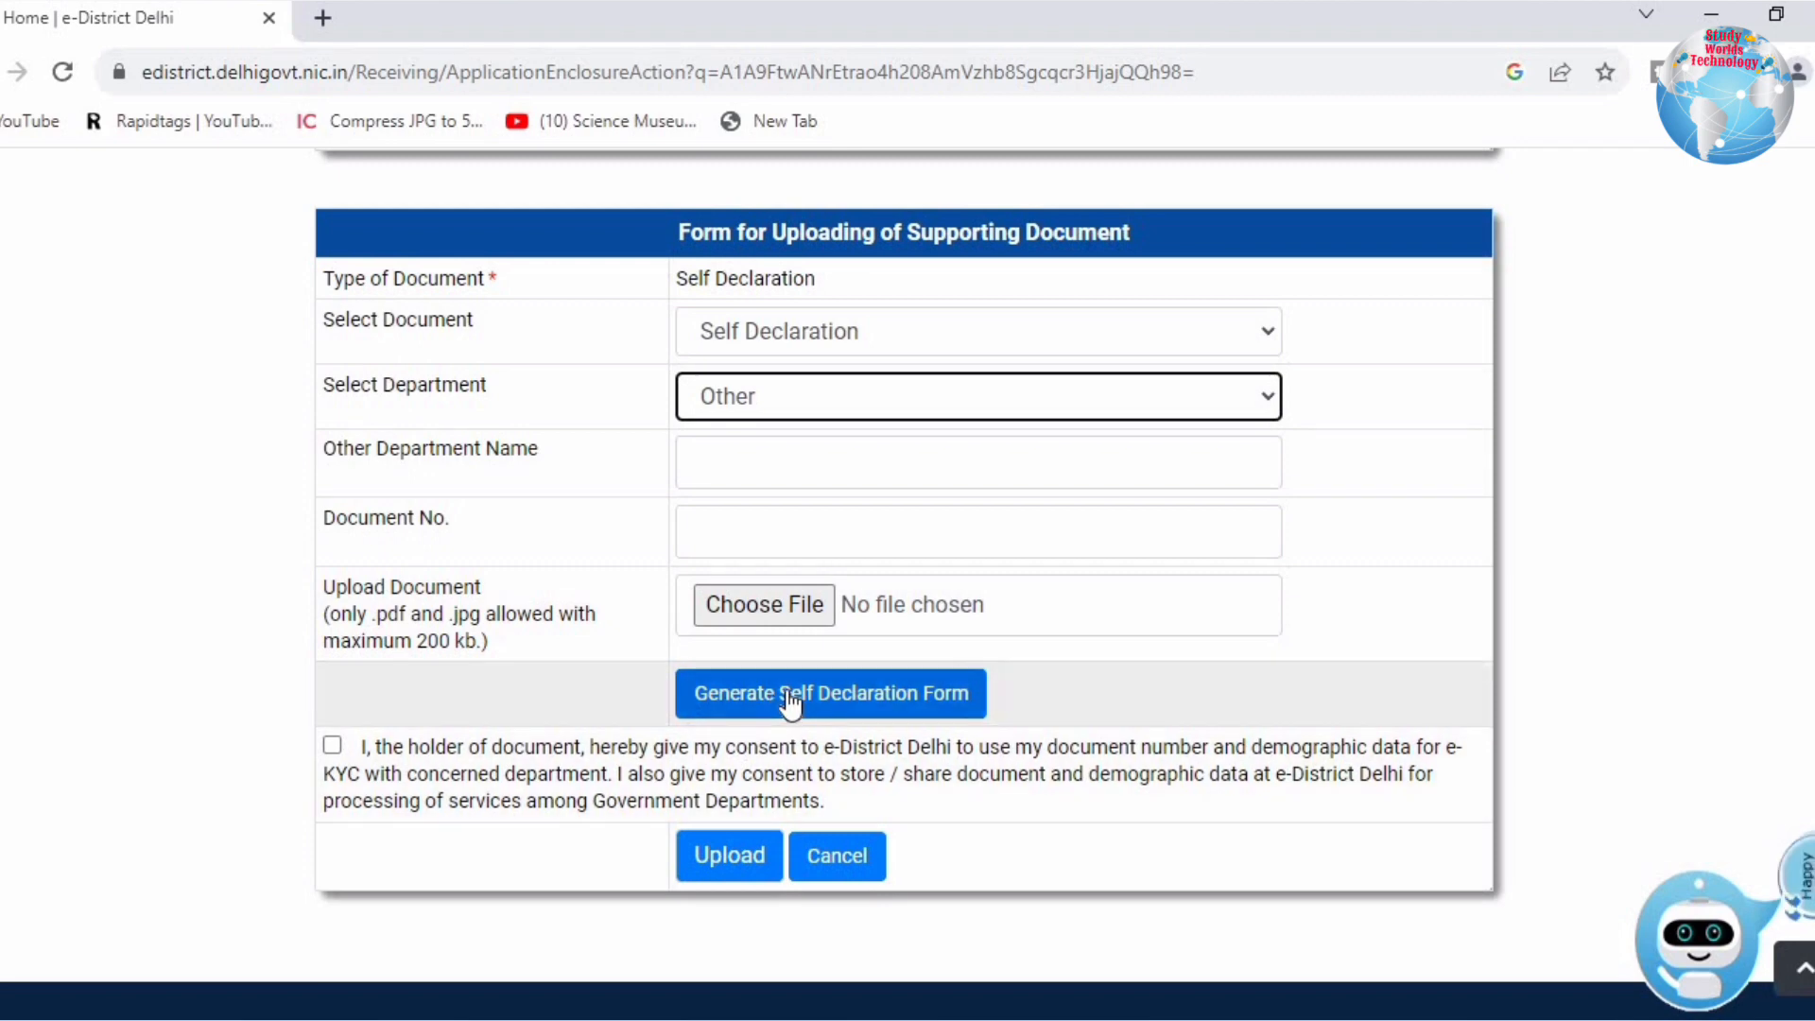
click(789, 698)
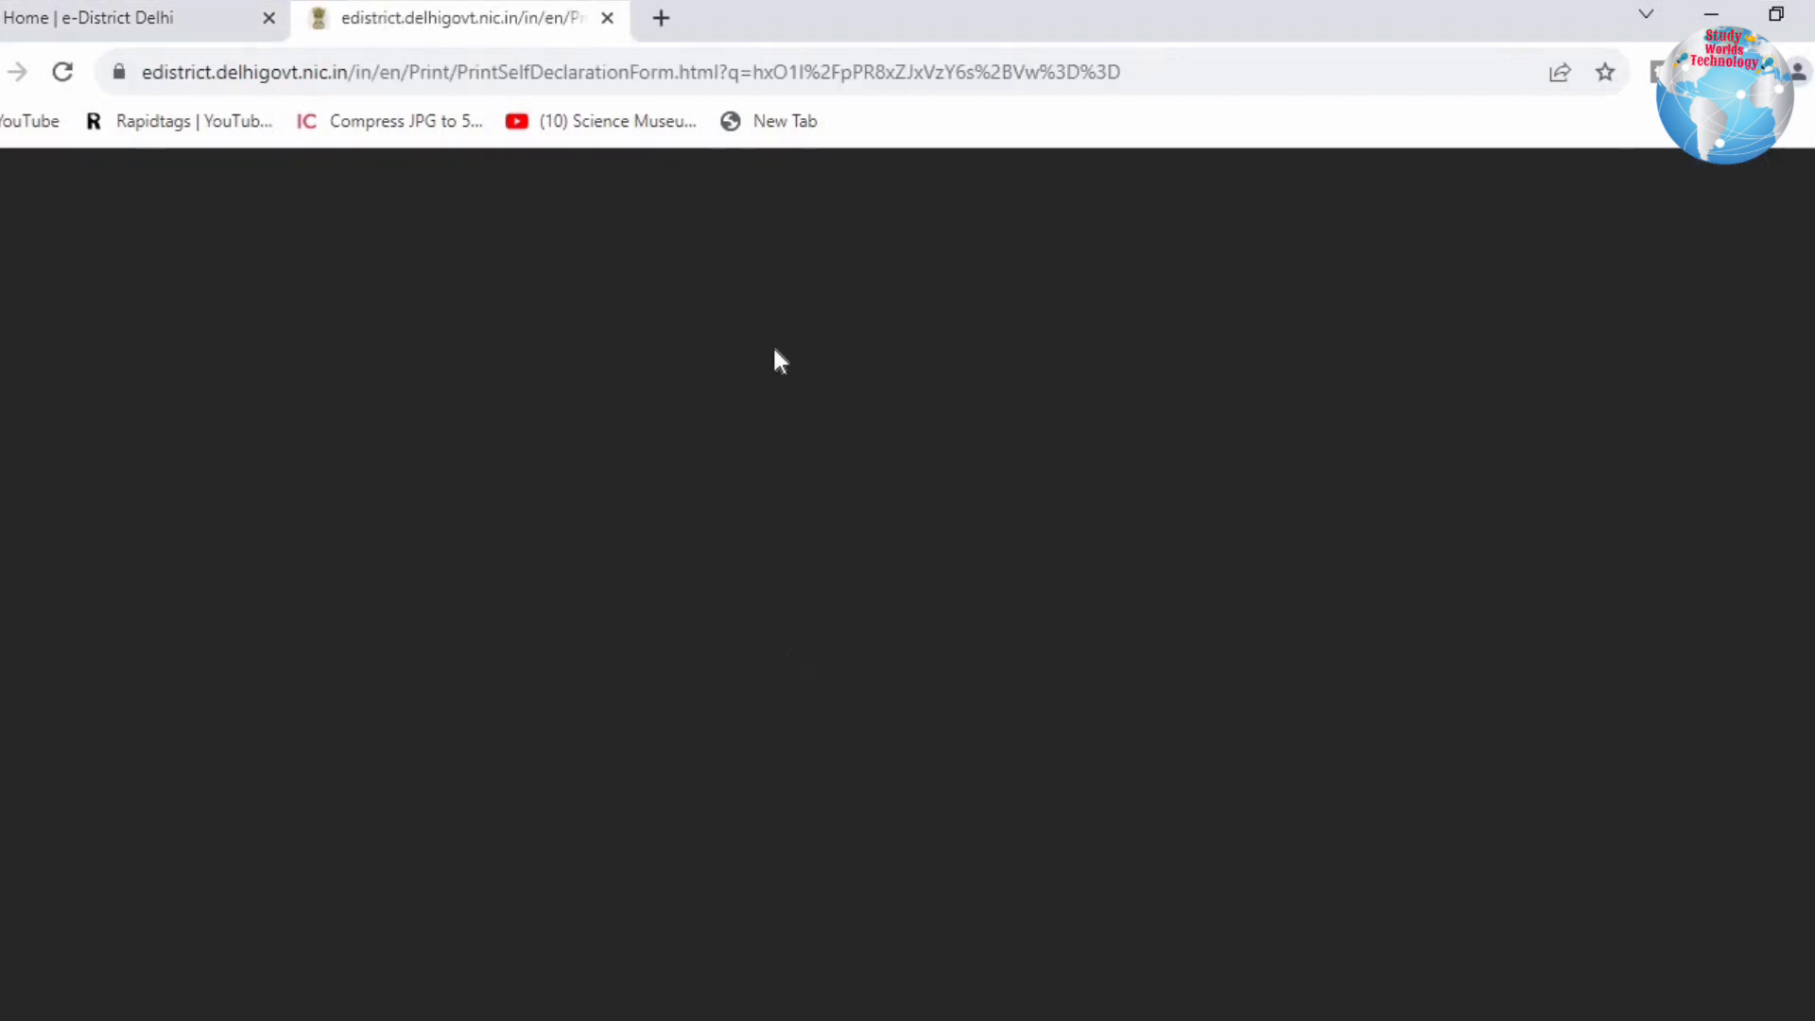
Step: Check the printed self-declaration's signature lines, then close the PrintSelfDeclarationForm.html tab
scroll(1206, 726, down, 1)
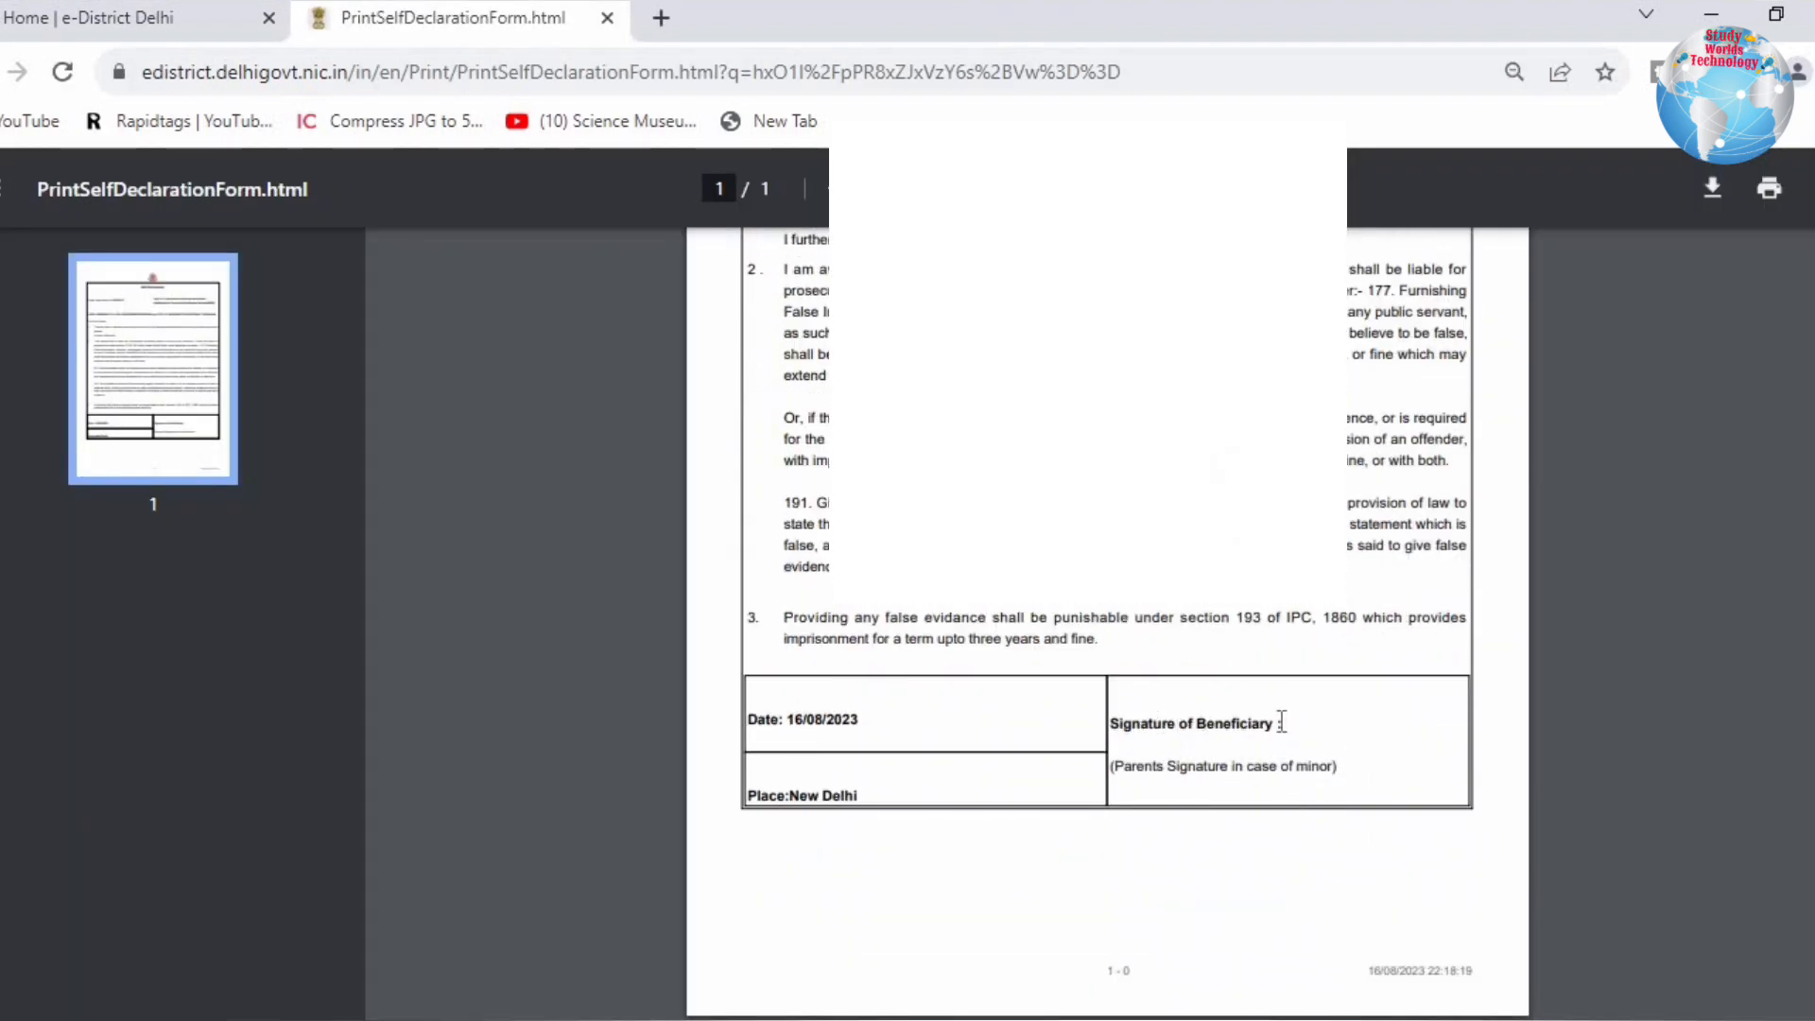
drag(1149, 723, 1287, 721)
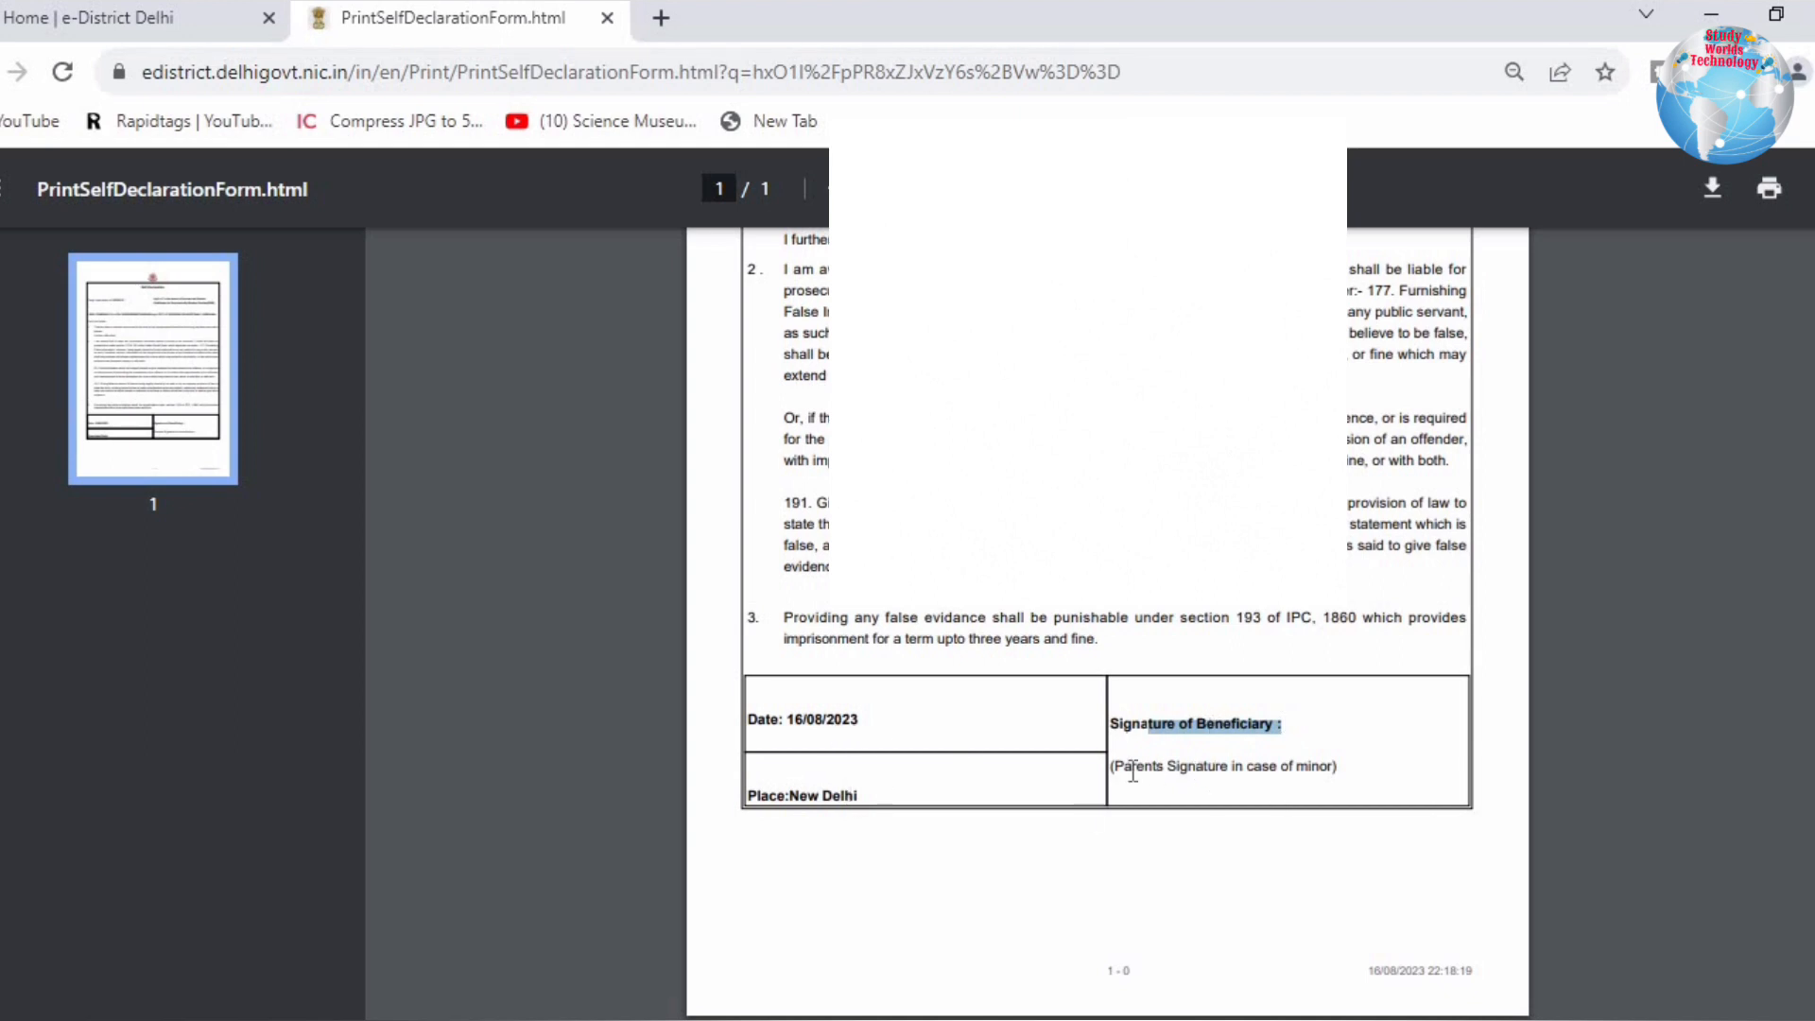
drag(1125, 769, 1279, 759)
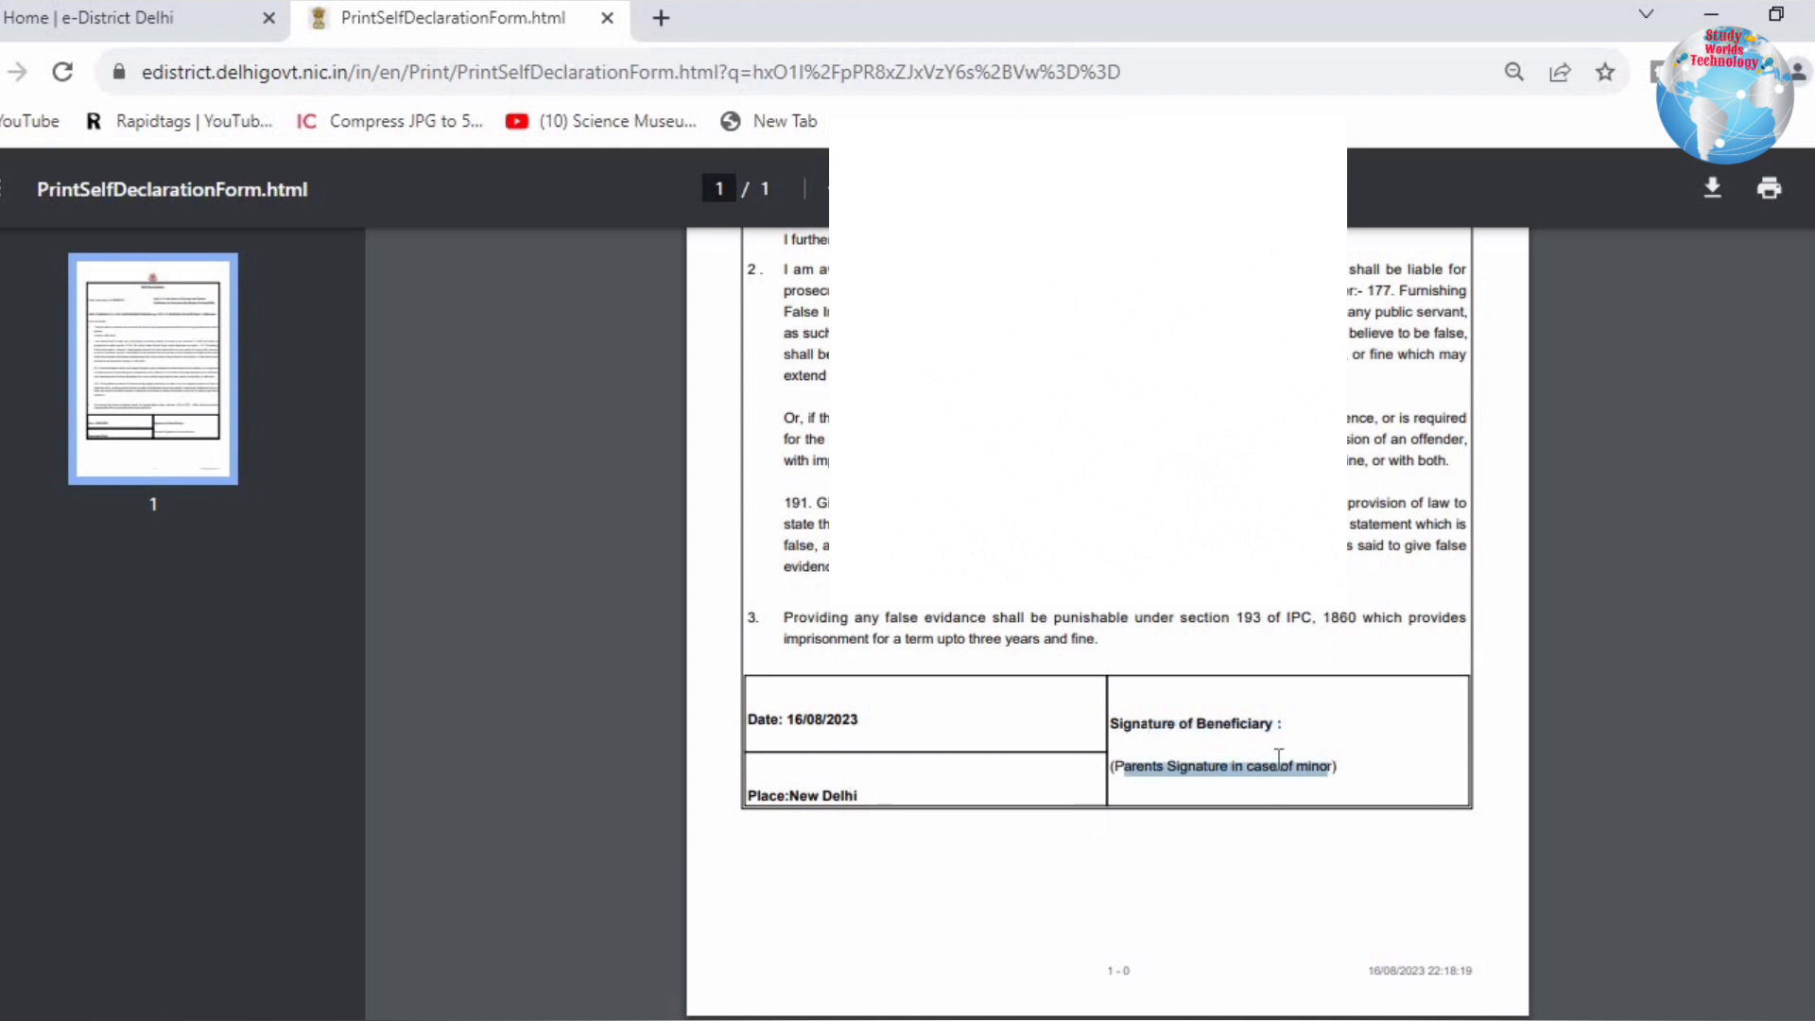
click(1167, 732)
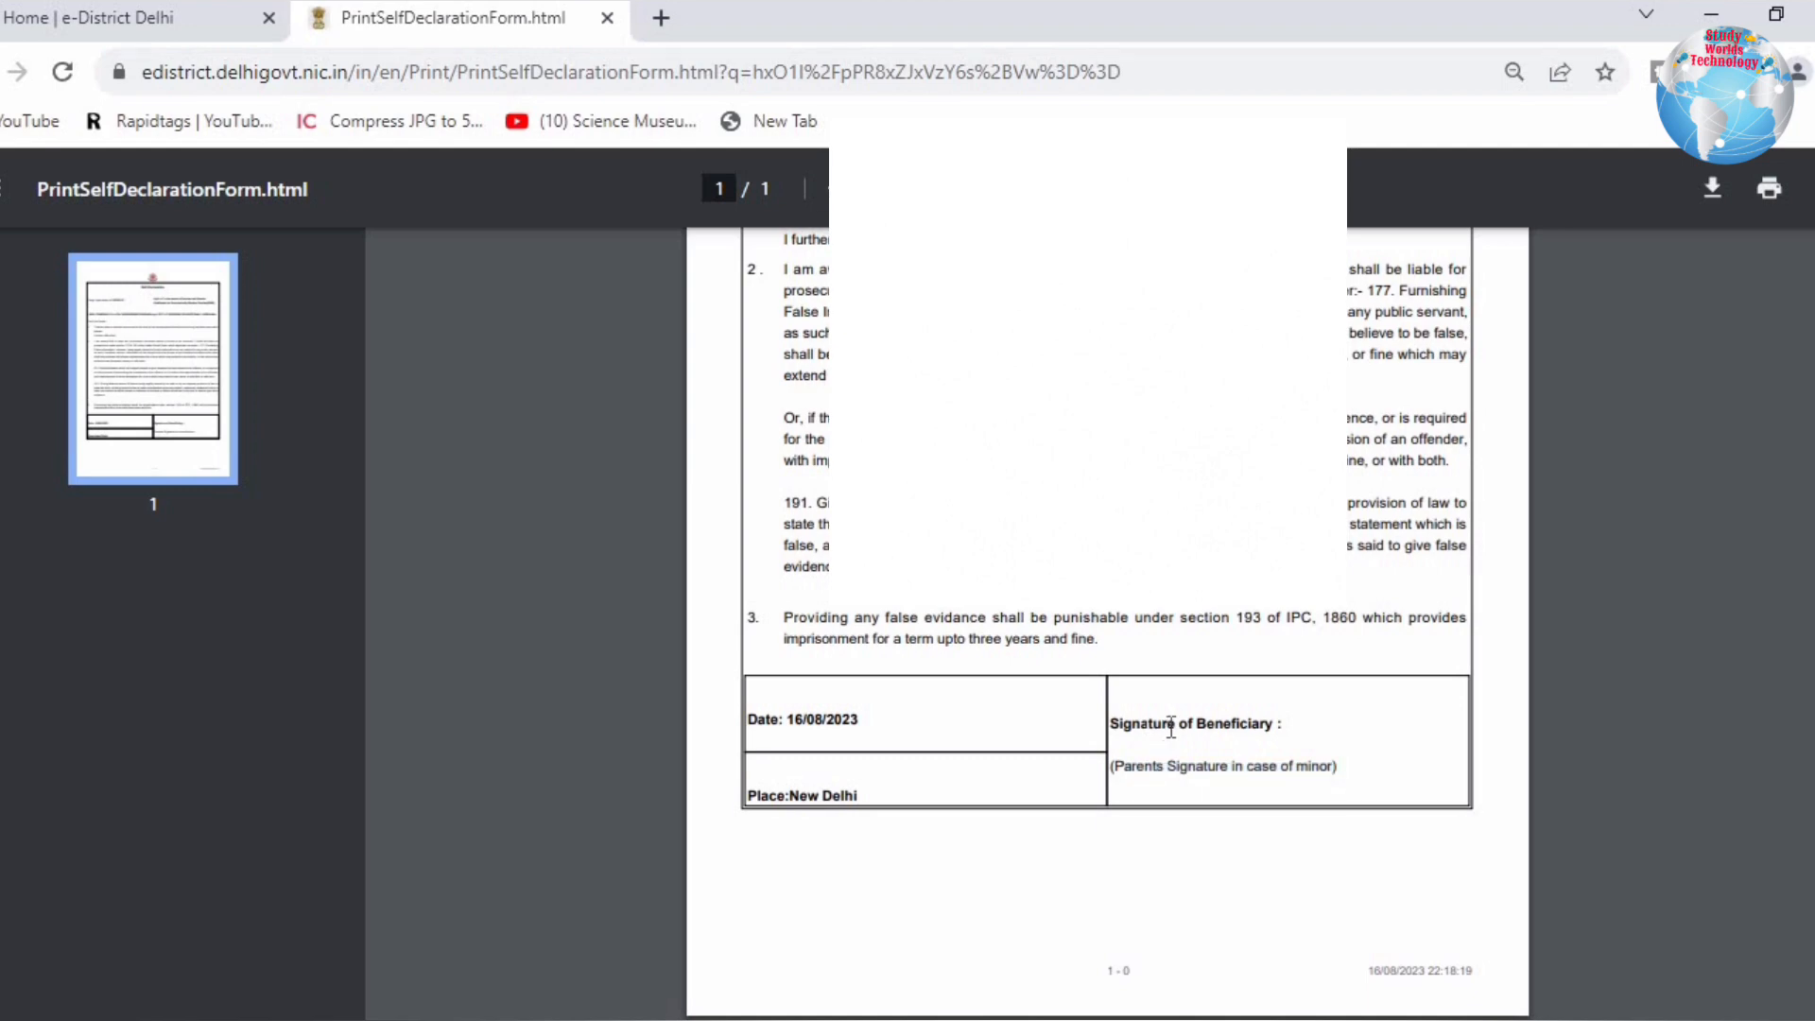
scroll(1170, 728, up, 3)
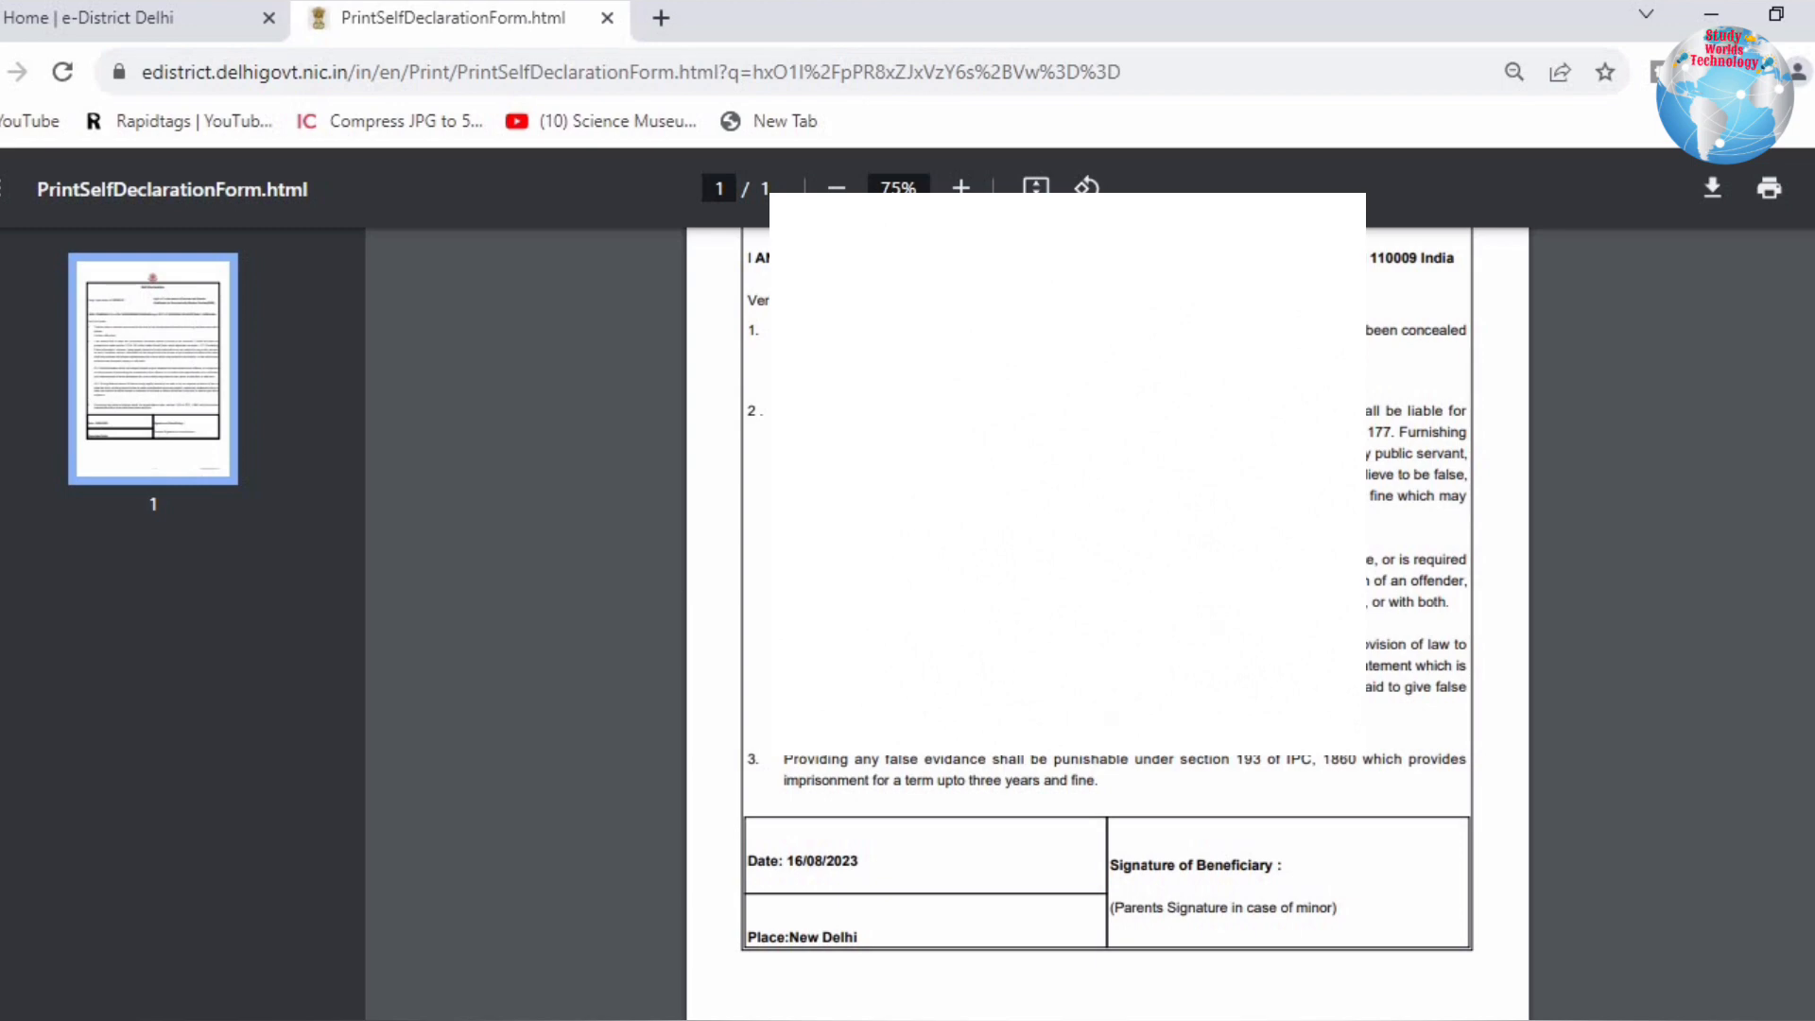
scroll(1170, 728, up, 5)
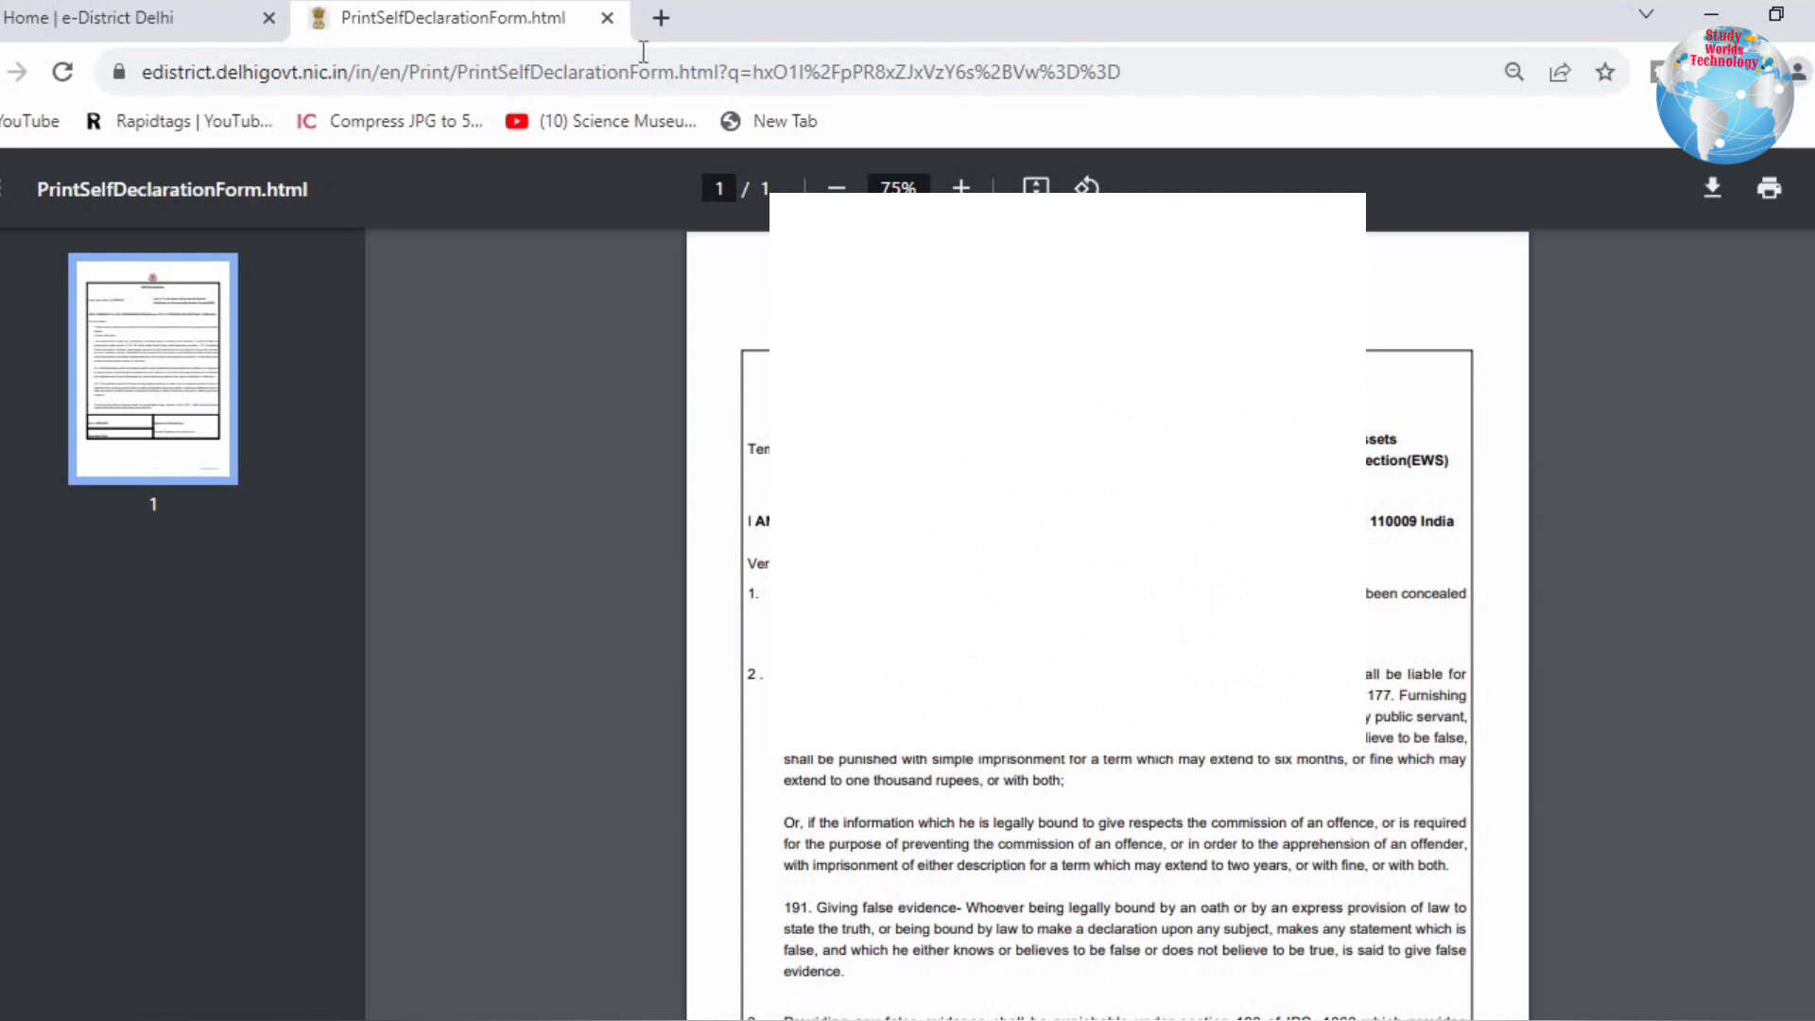
click(614, 26)
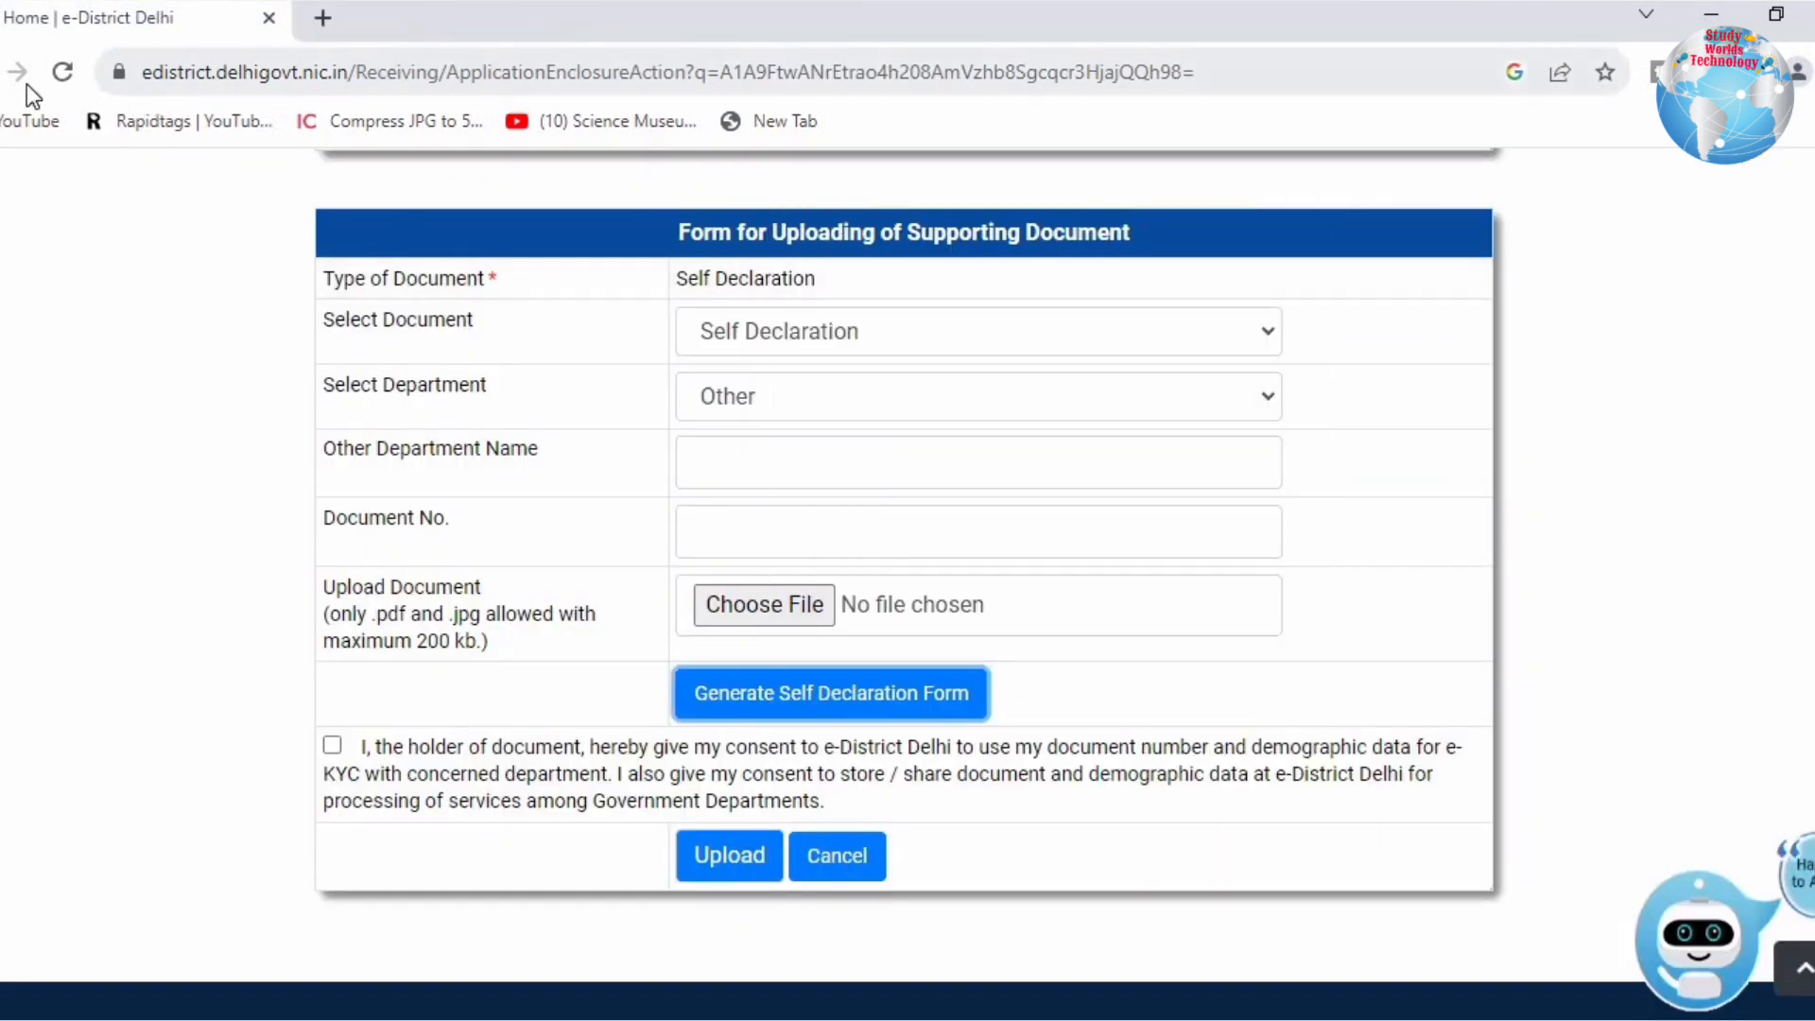
Step: Return to the supporting documents list and open the Applicant Address Proof upload form
key(alt+Left)
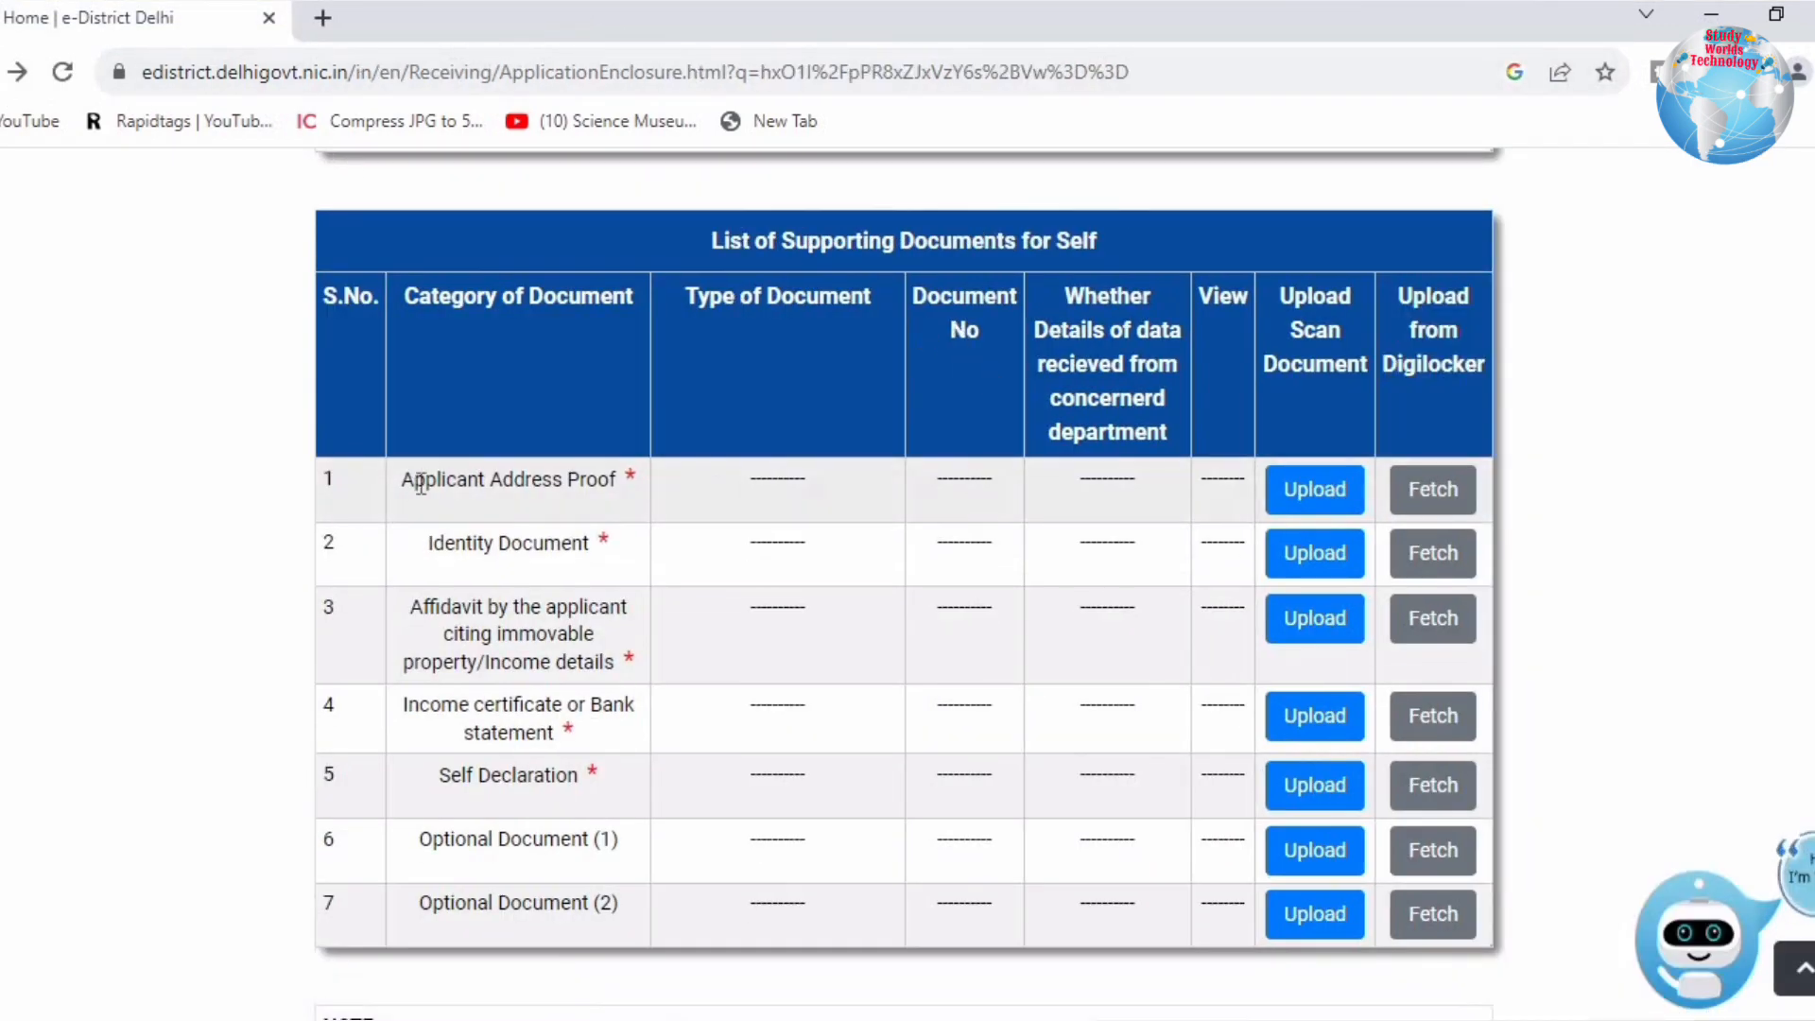
drag(420, 479, 630, 486)
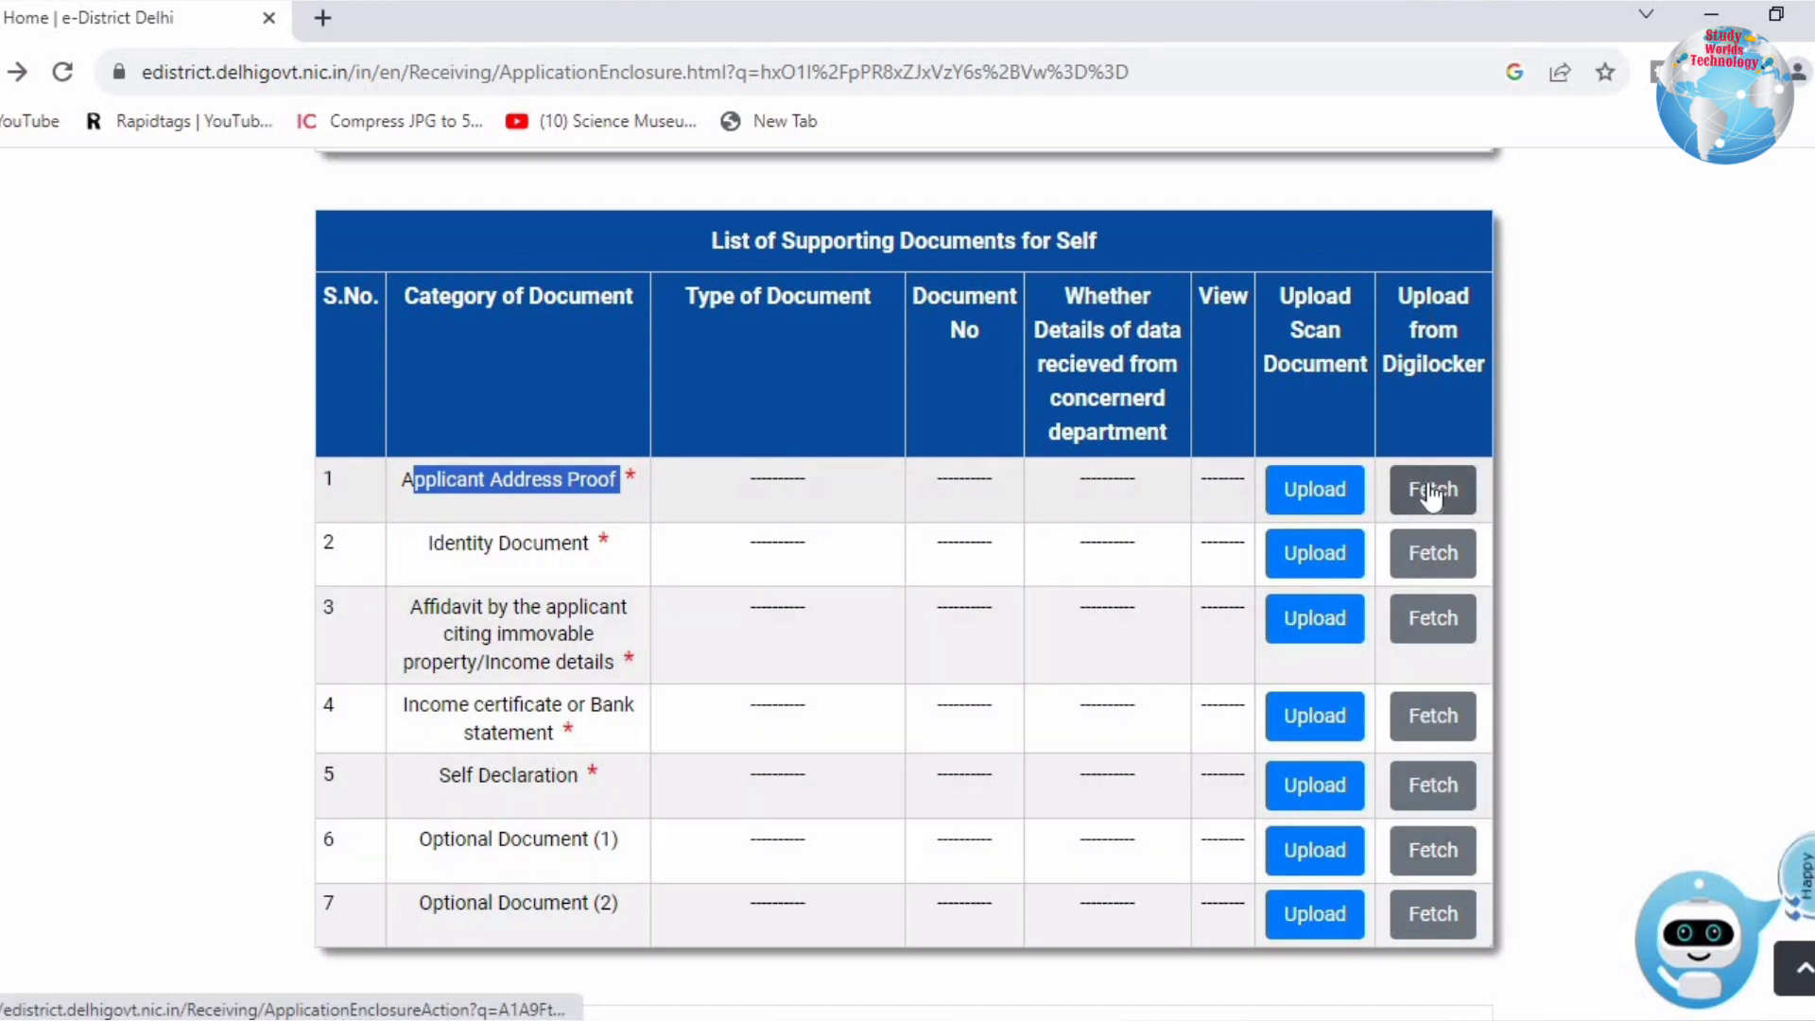
click(1287, 498)
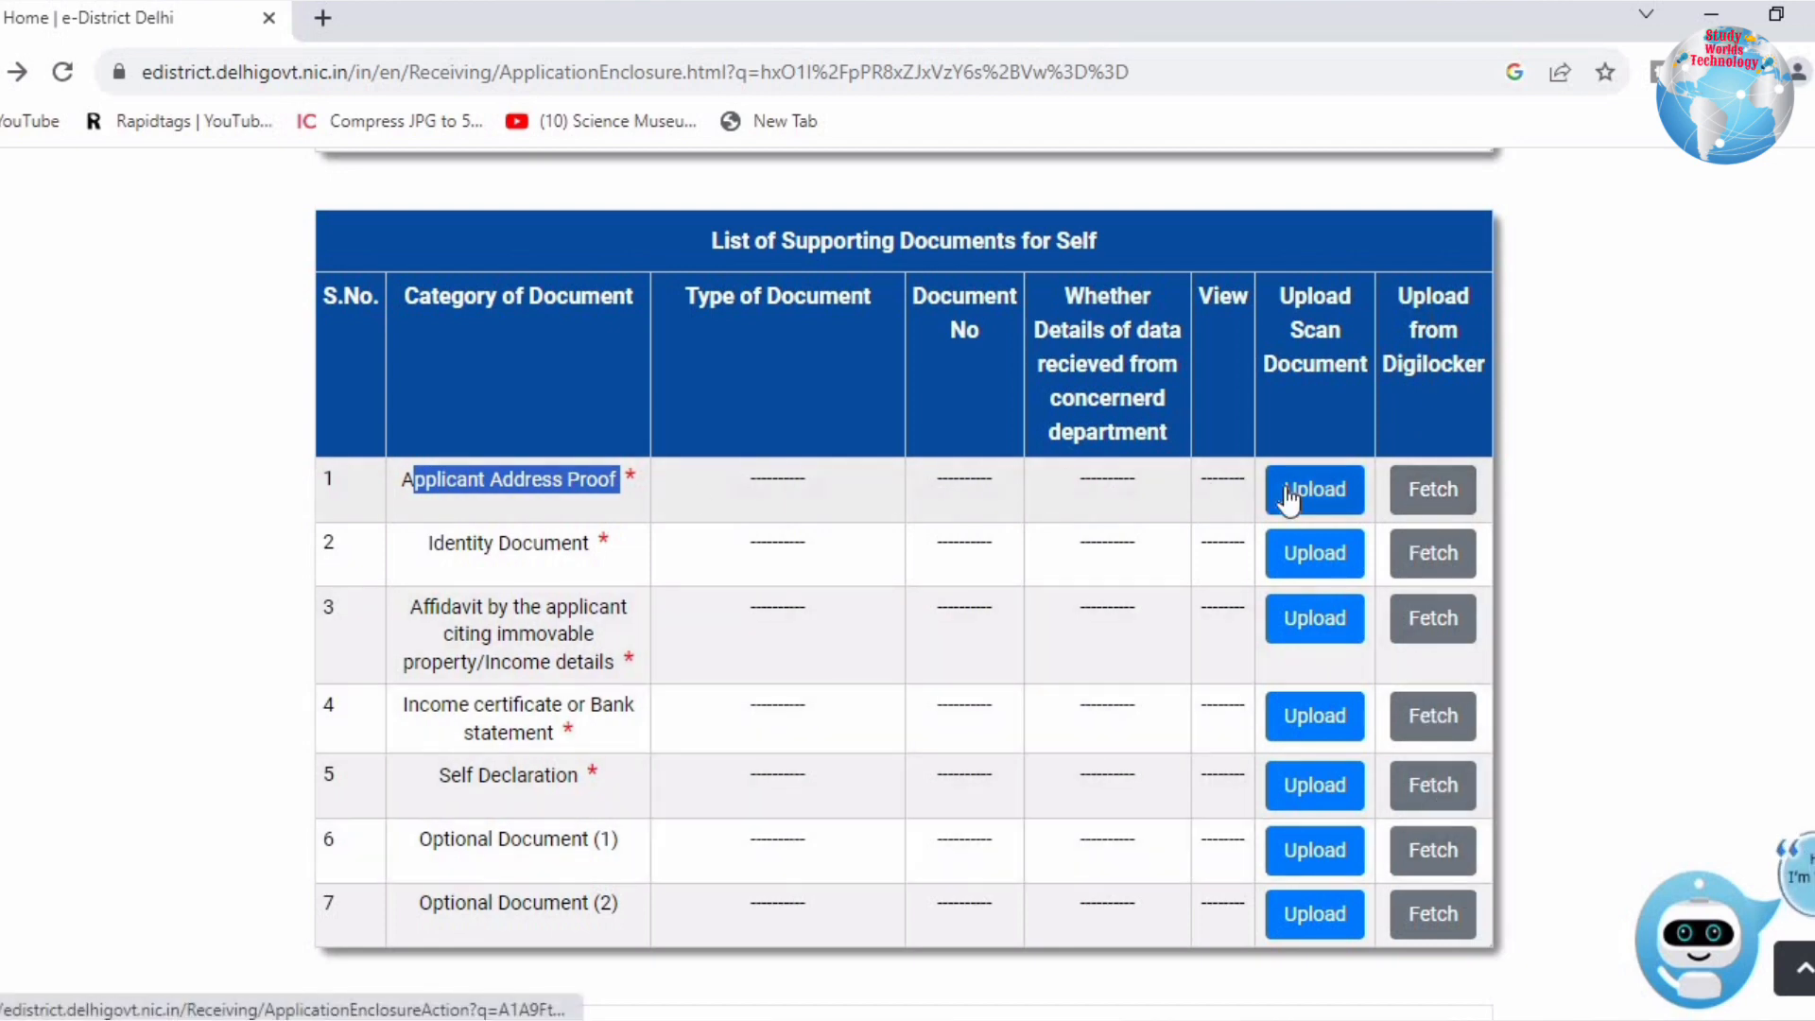
Step: Choose Aadhaar Card with issuing department UID for the Applicant Address Proof
drag(420, 281, 527, 281)
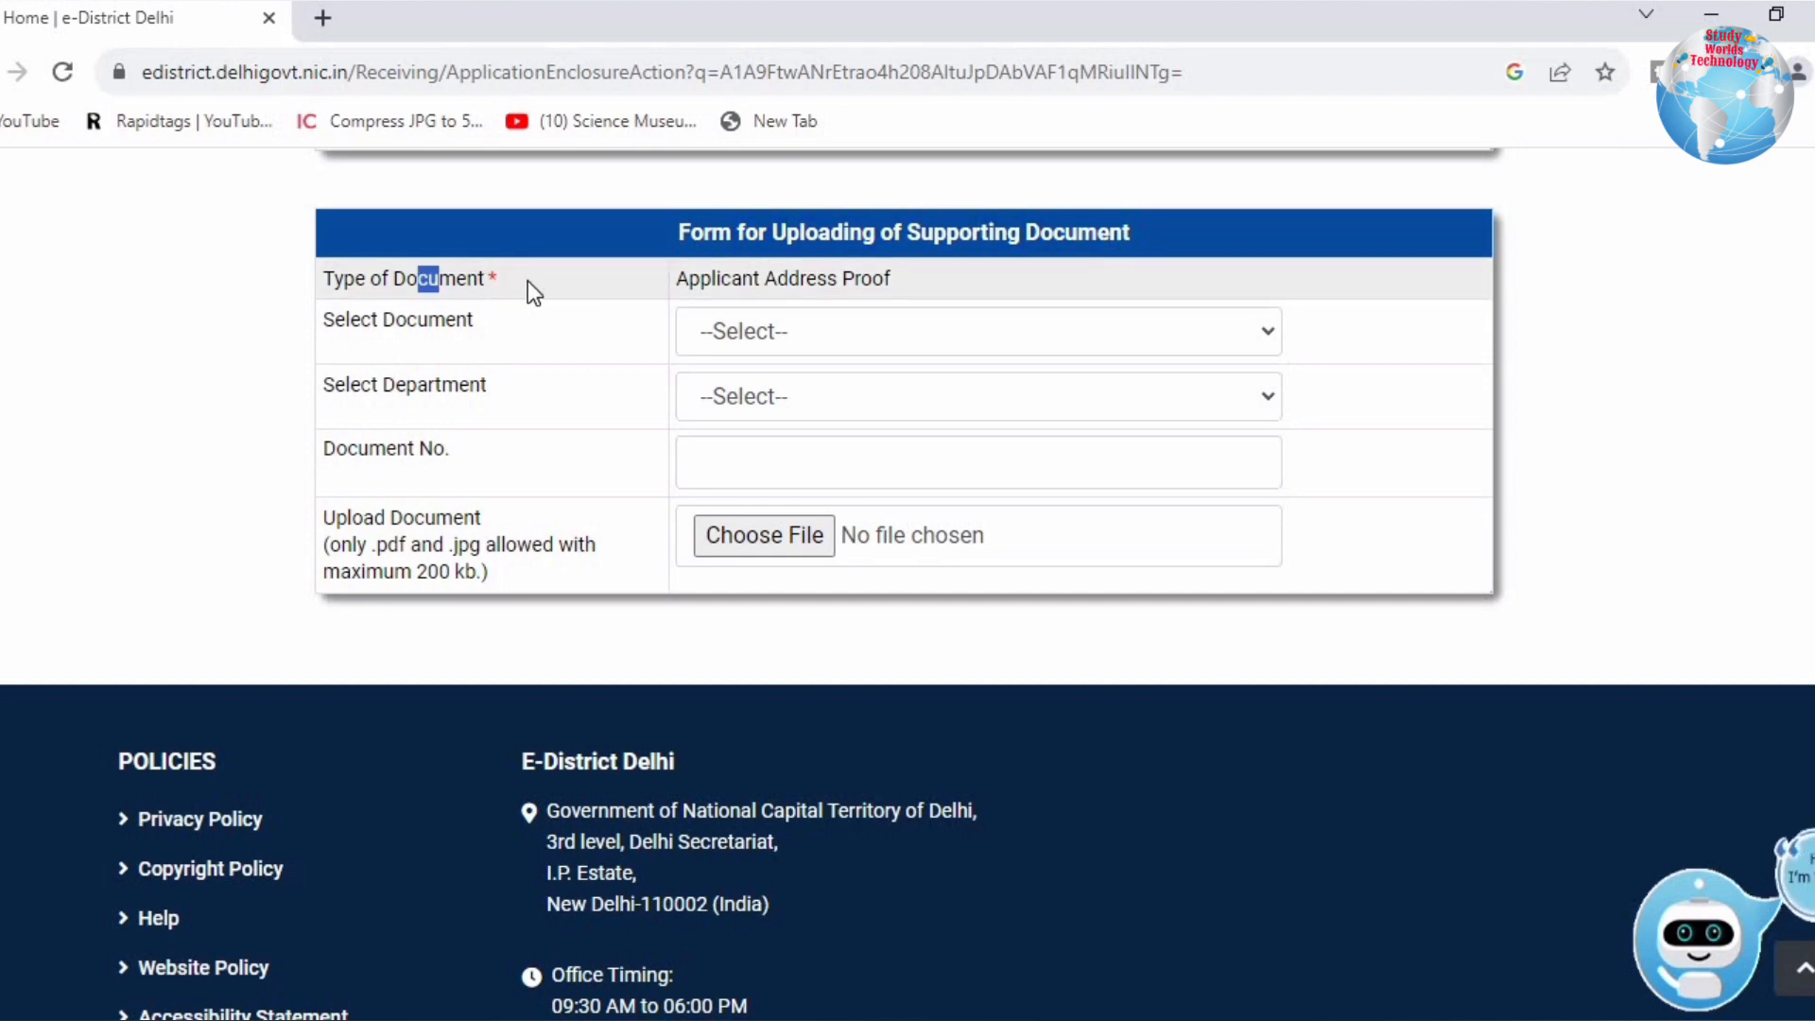
drag(677, 277, 905, 272)
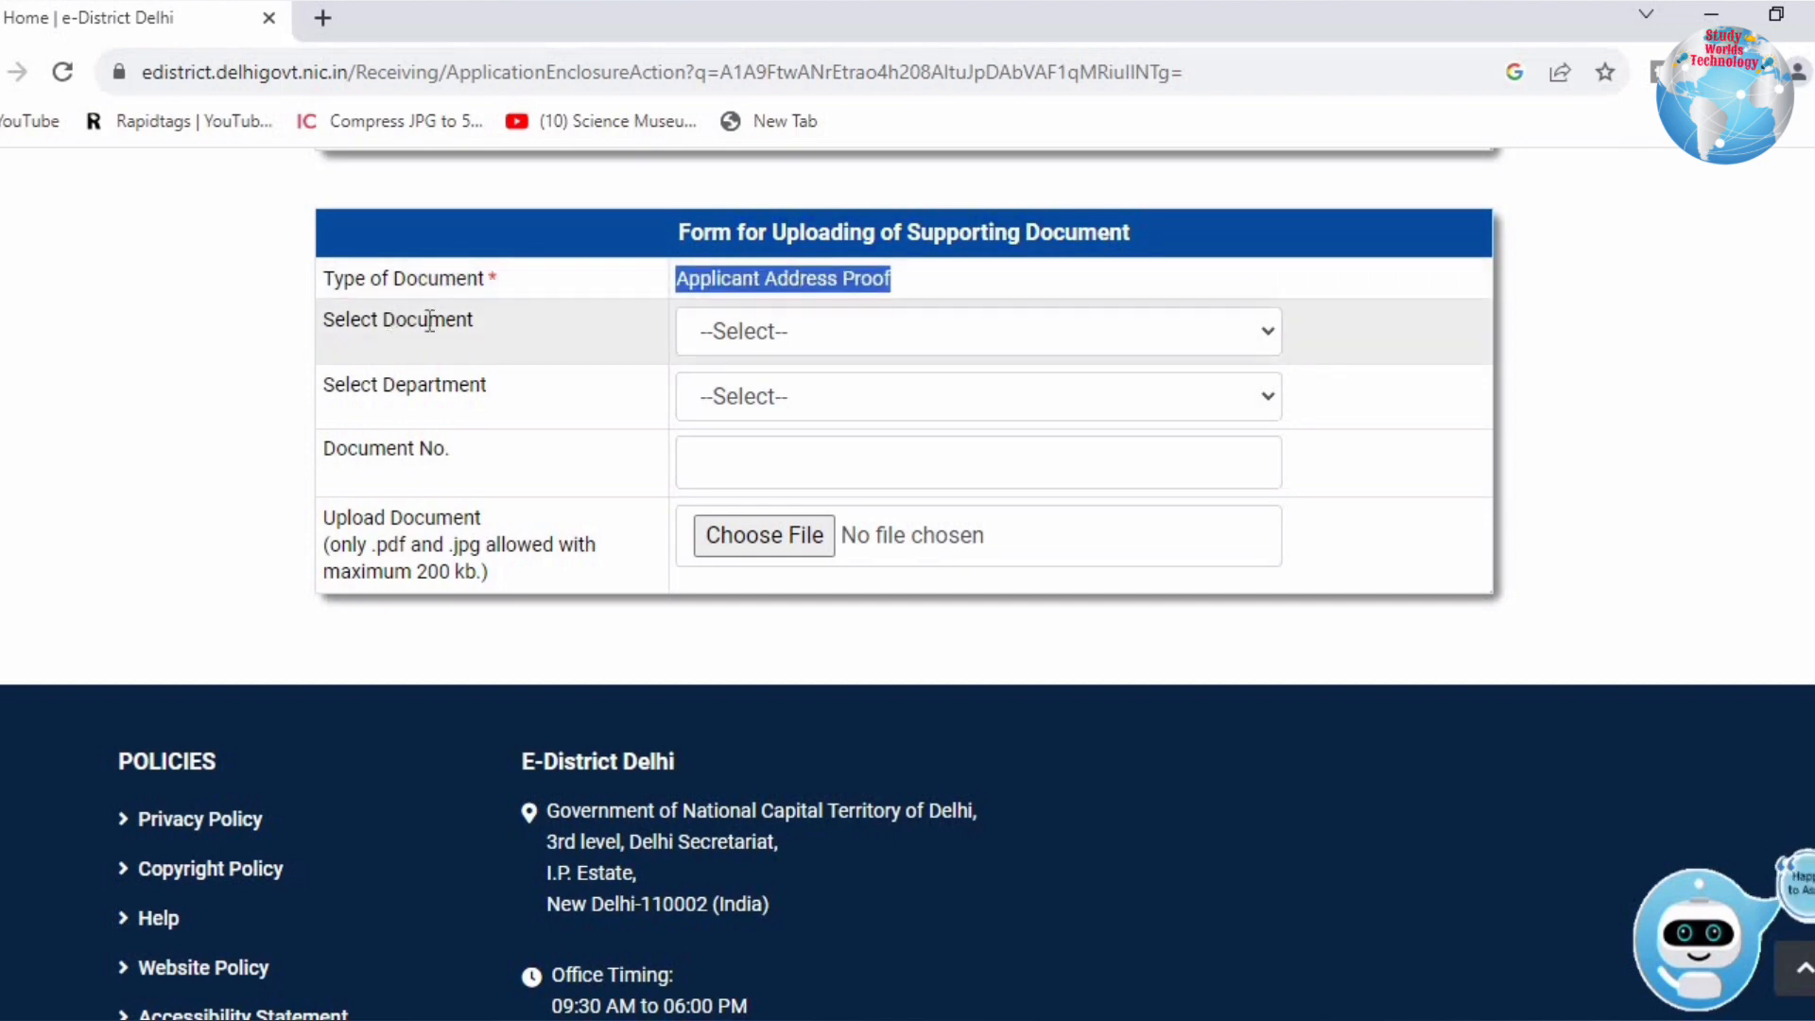
click(745, 328)
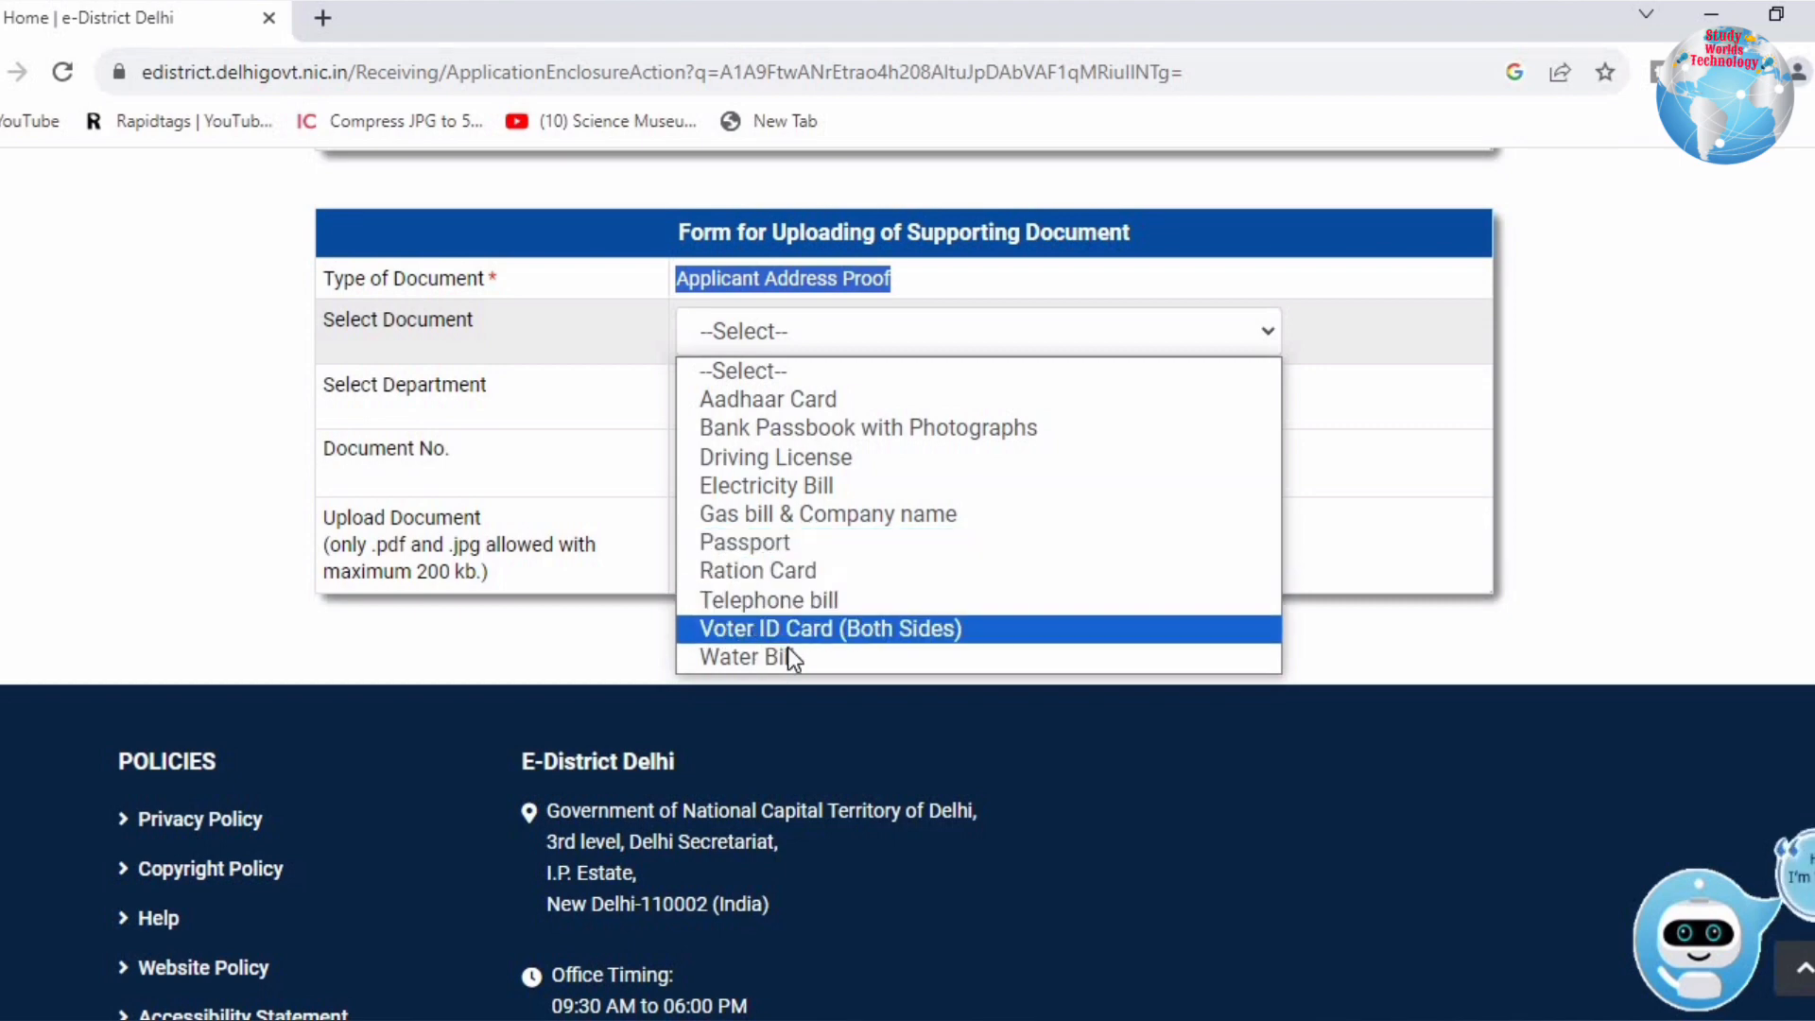
click(475, 385)
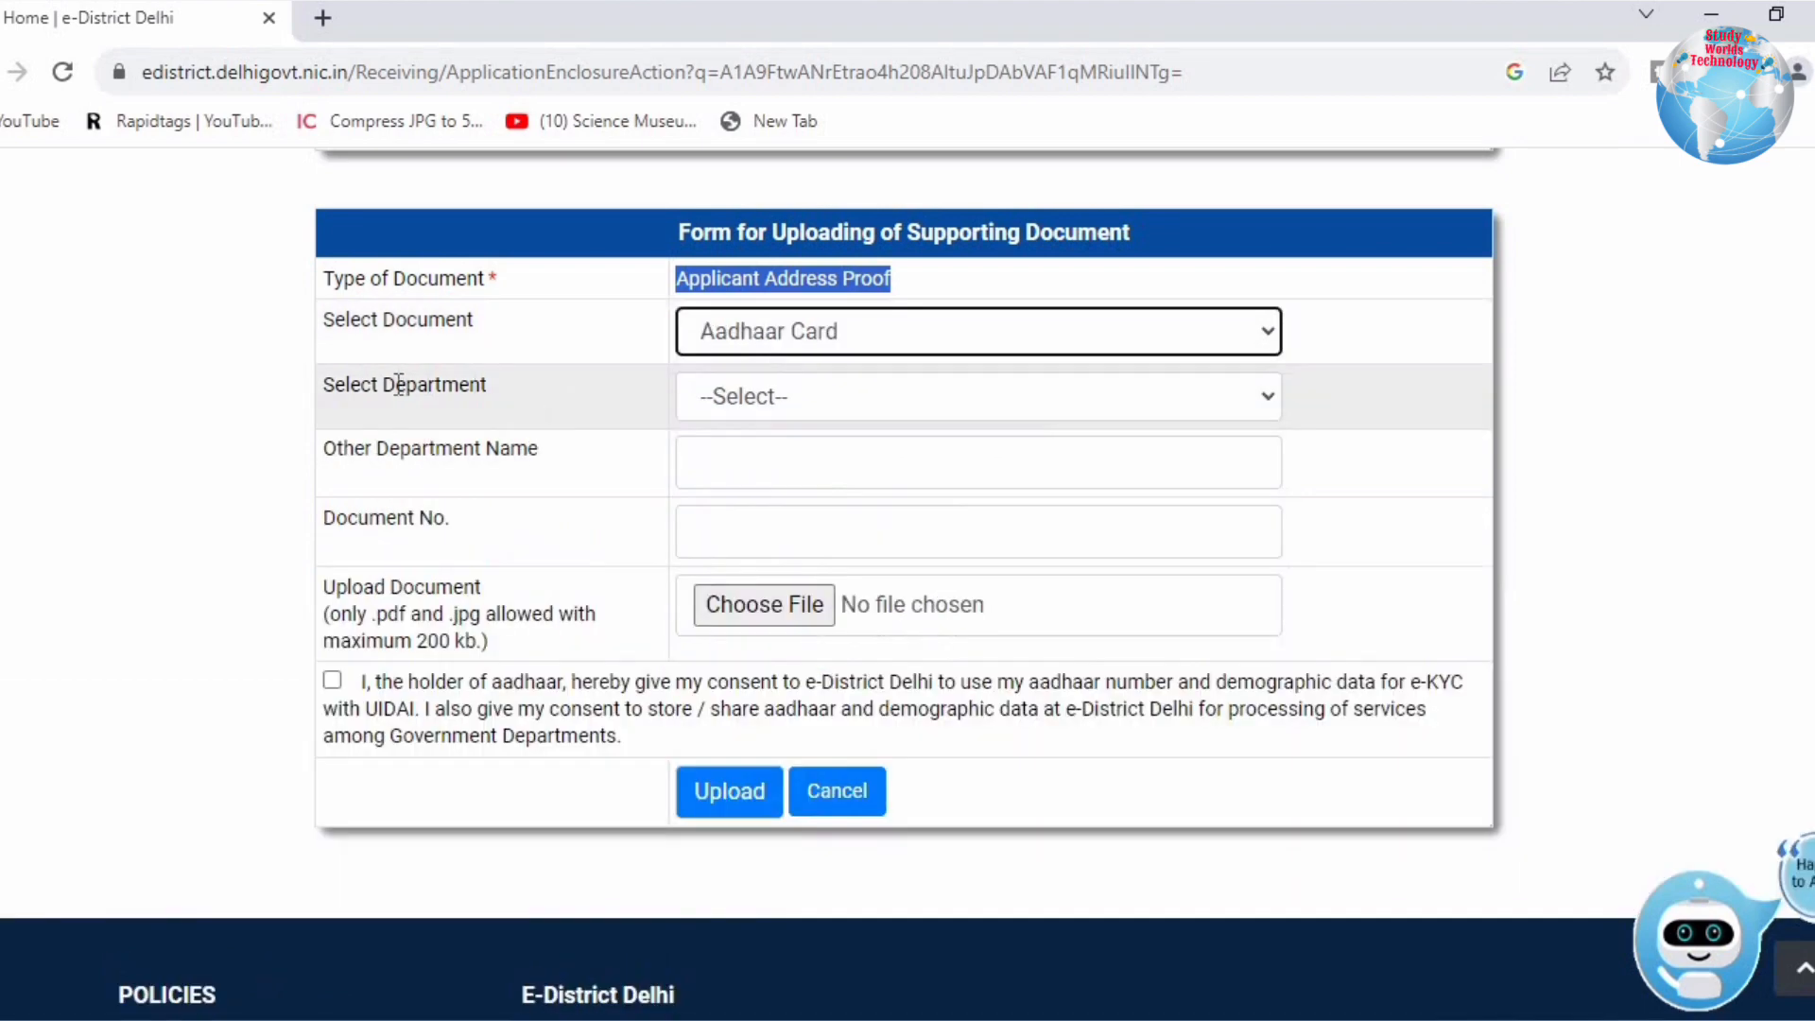
click(804, 390)
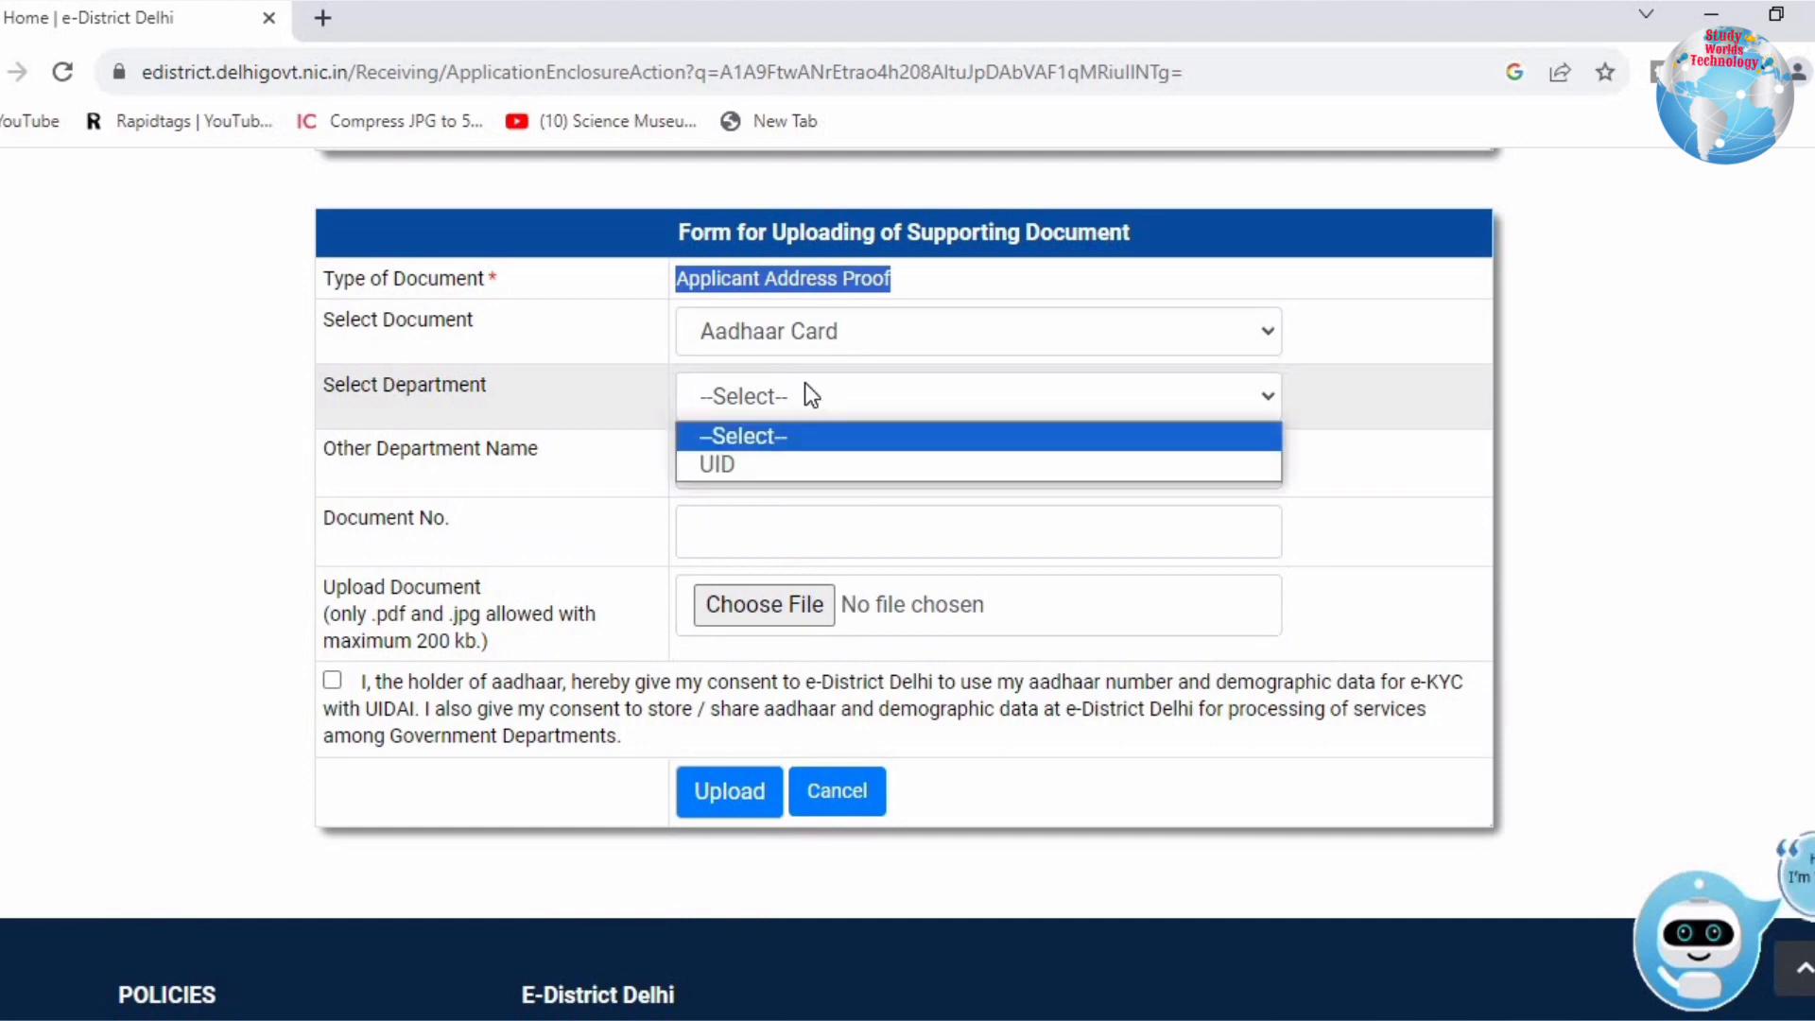
click(753, 467)
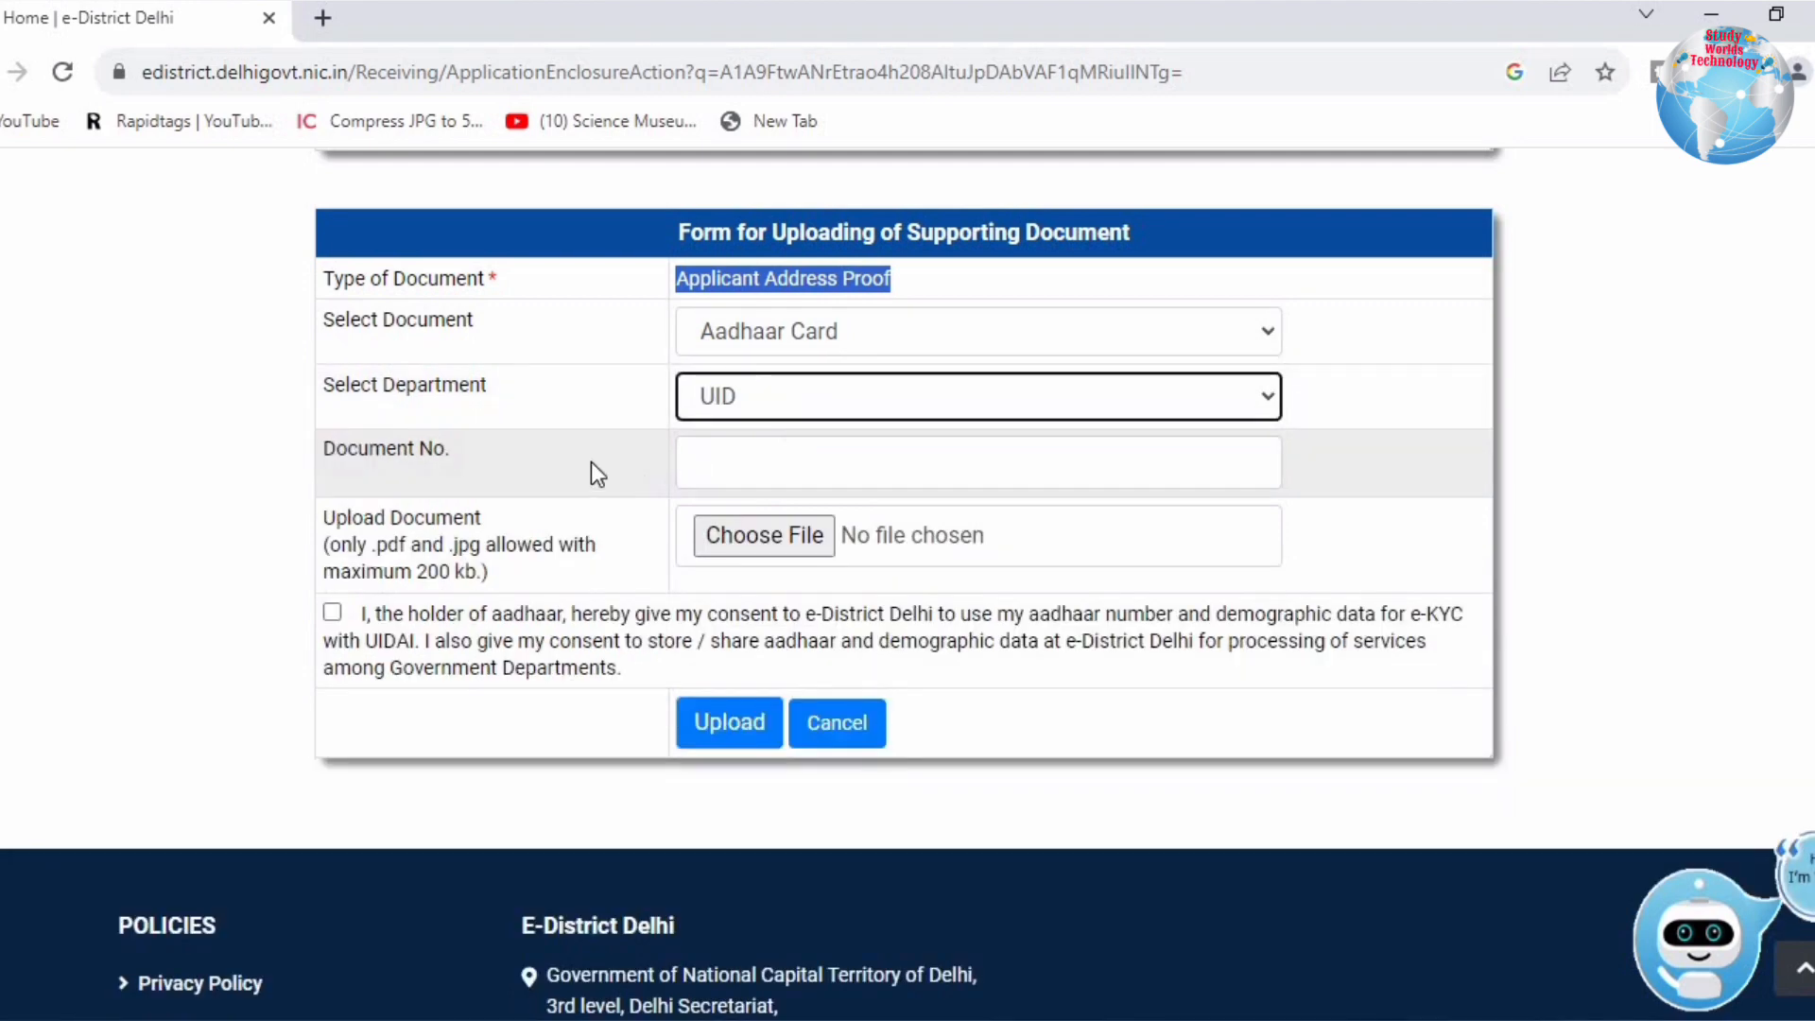
Step: Enter the Aadhaar number, attach the PDF, upload it, and open the Identity Document form
click(818, 459)
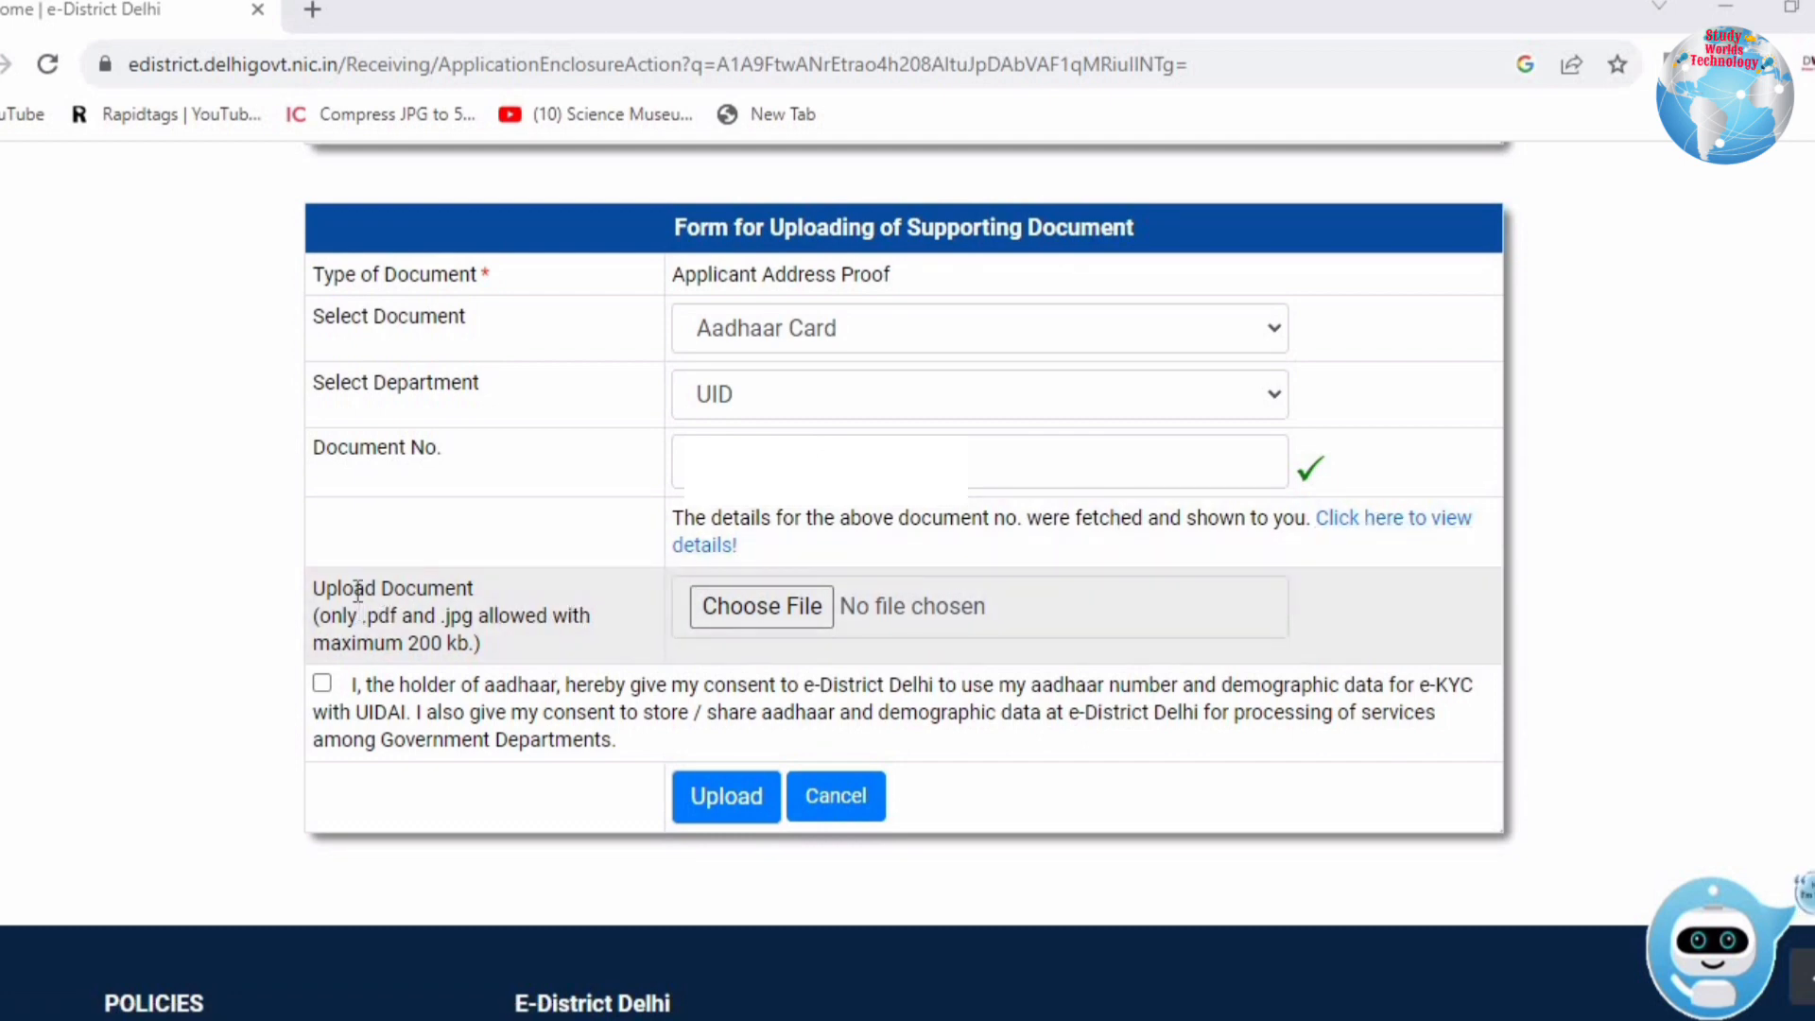
drag(352, 590, 498, 643)
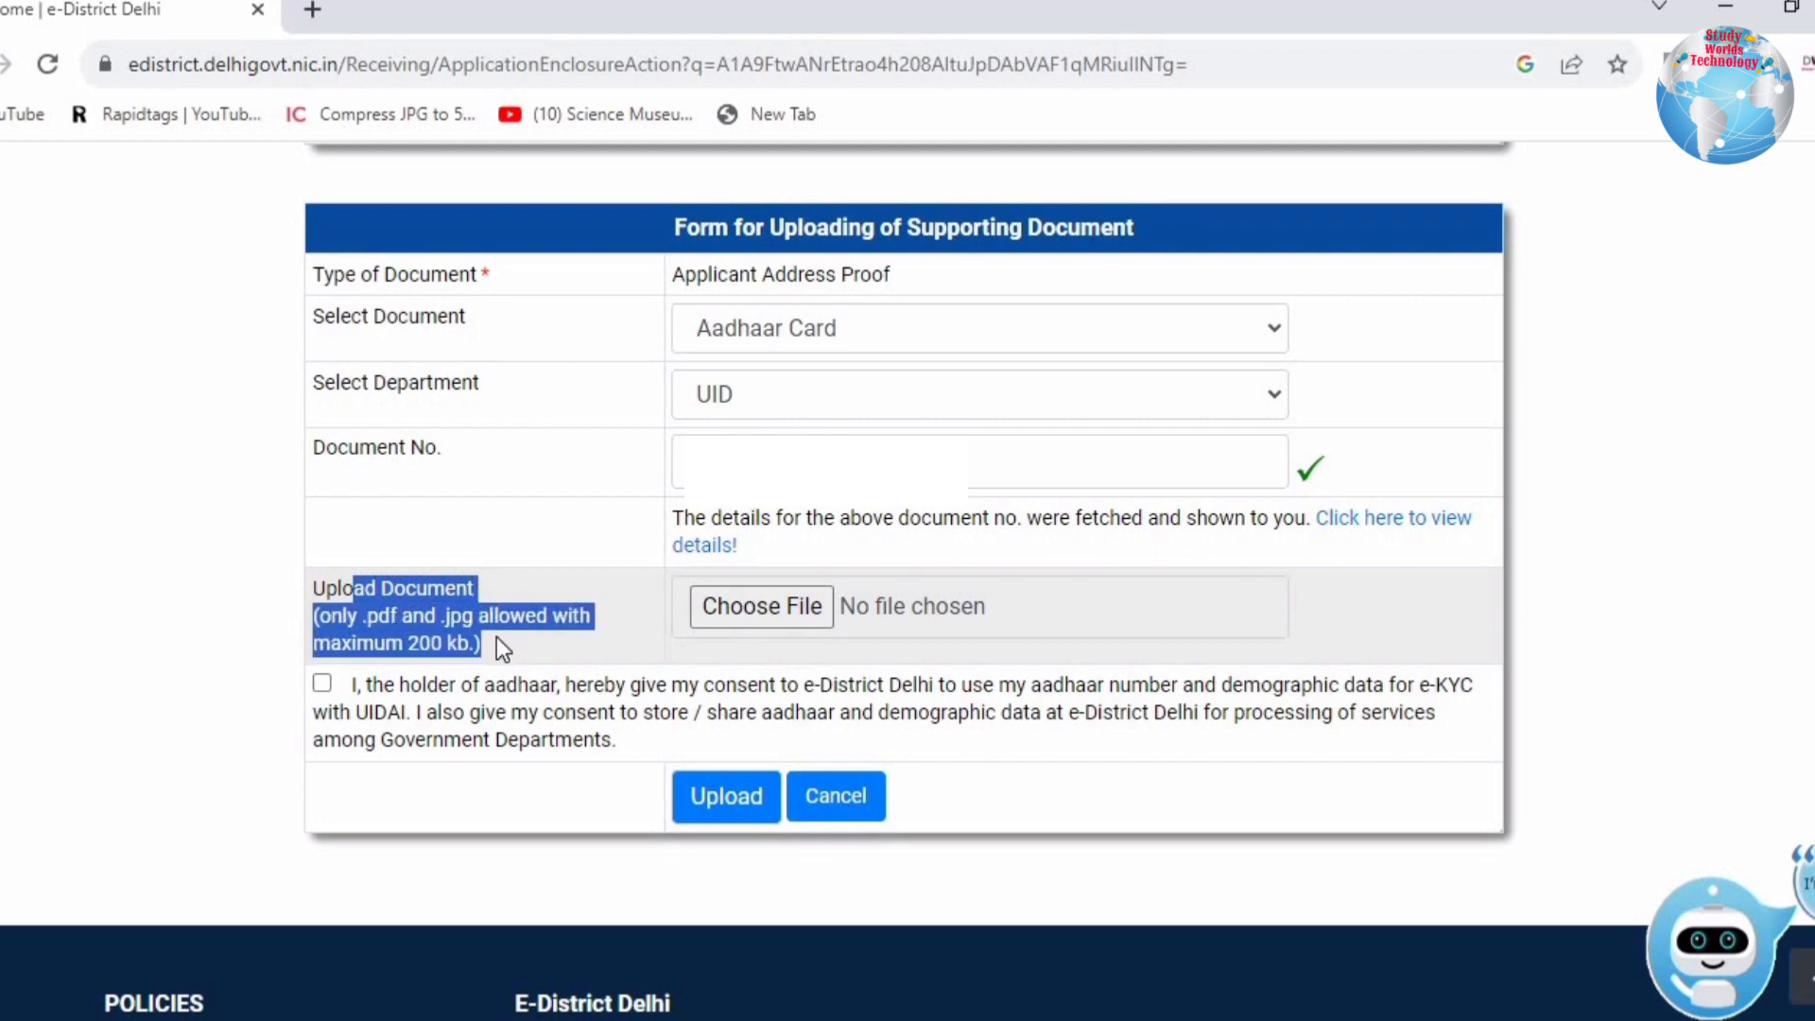
click(416, 633)
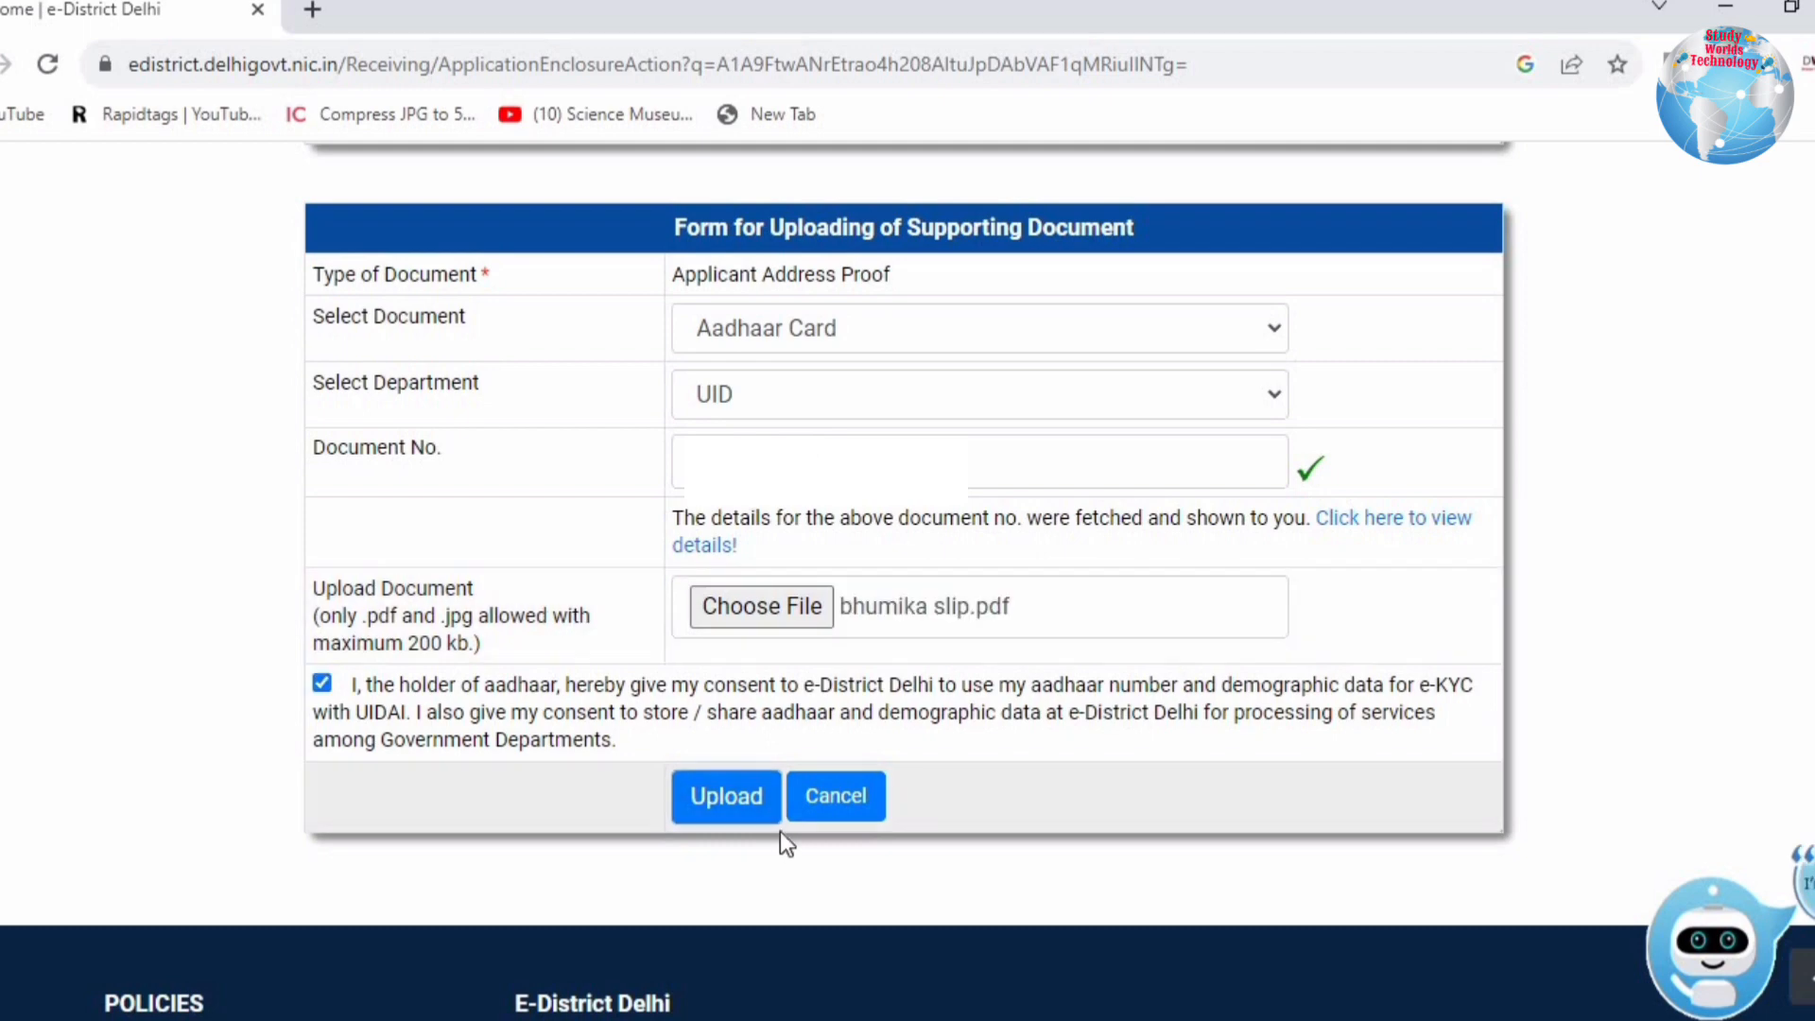
click(705, 825)
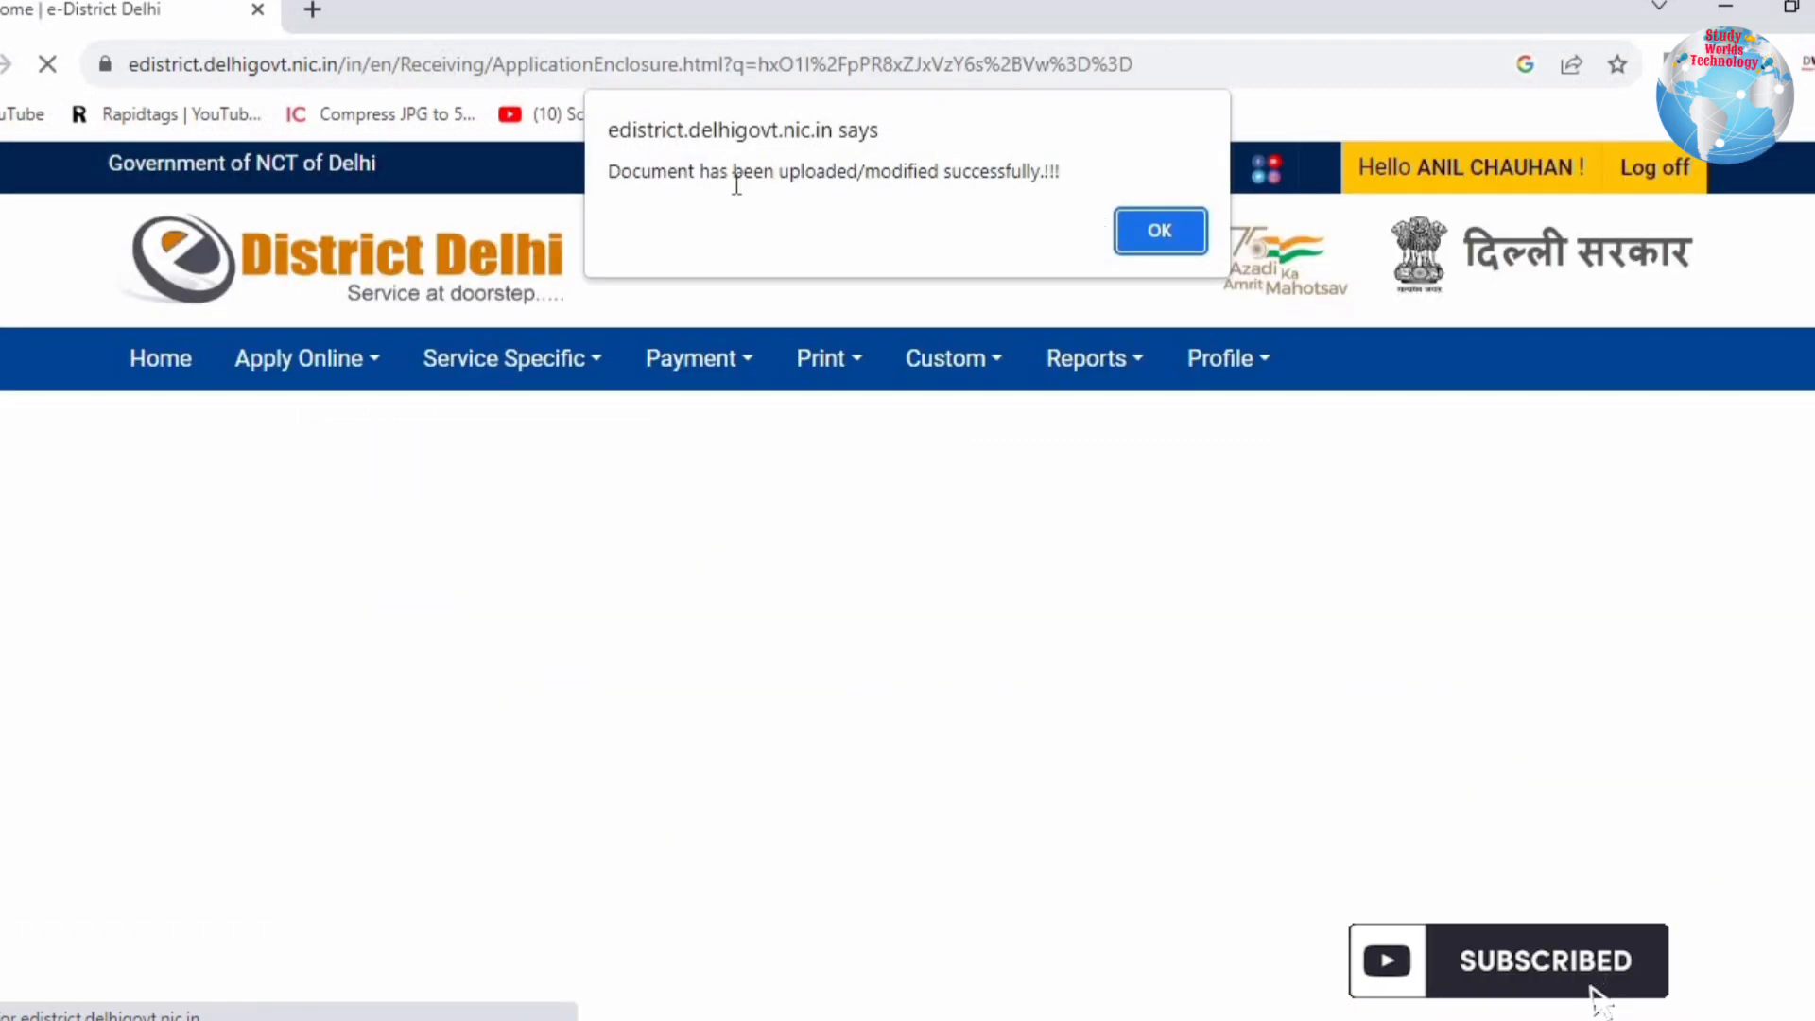
click(1149, 230)
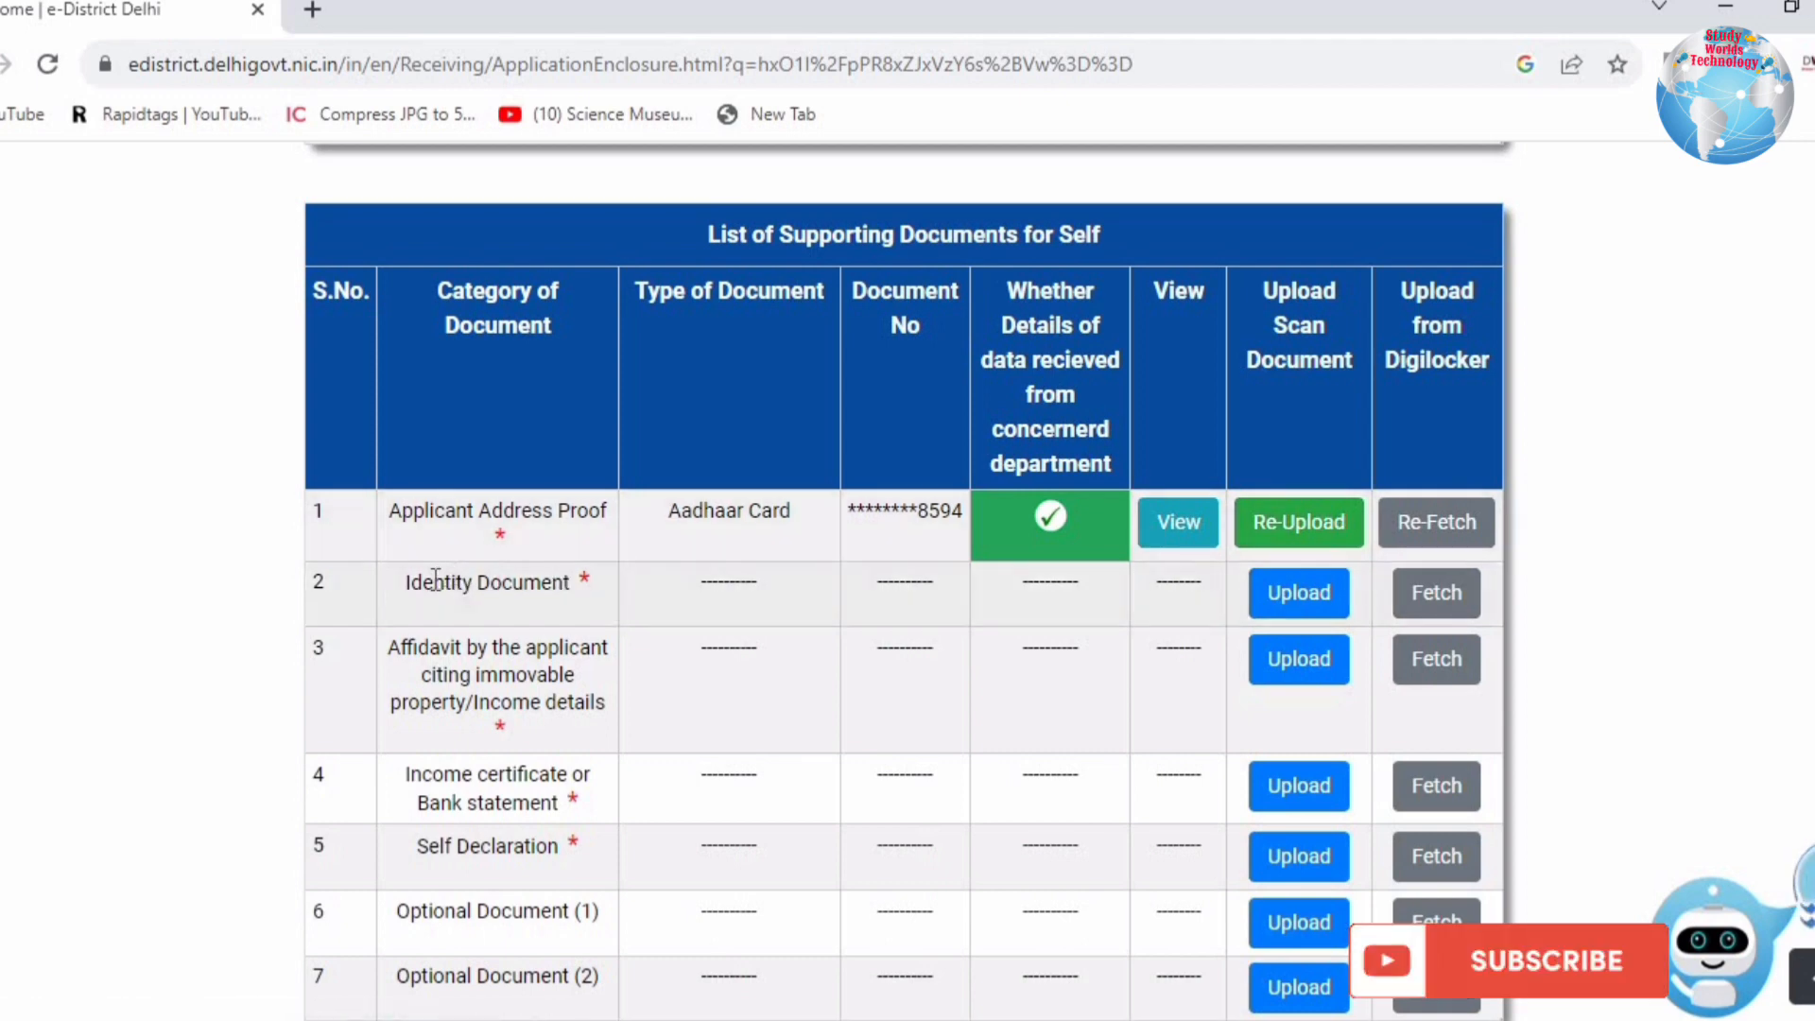
drag(434, 582, 578, 586)
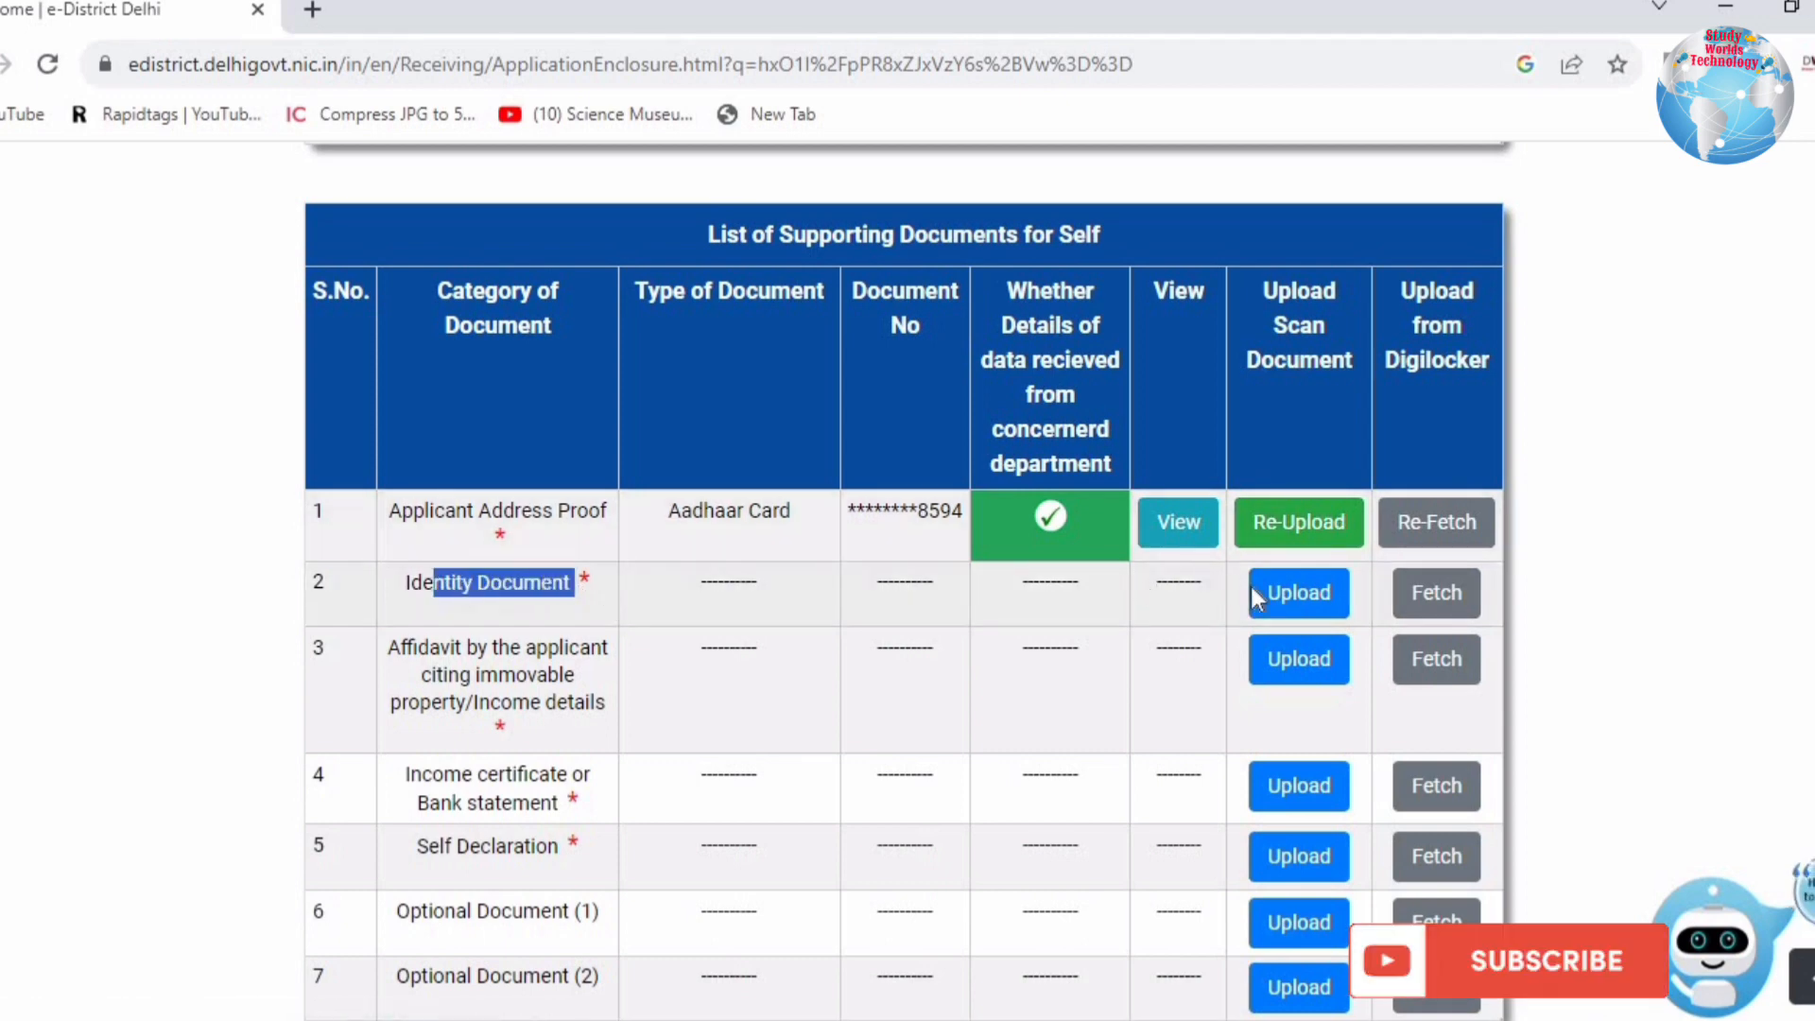
click(1291, 593)
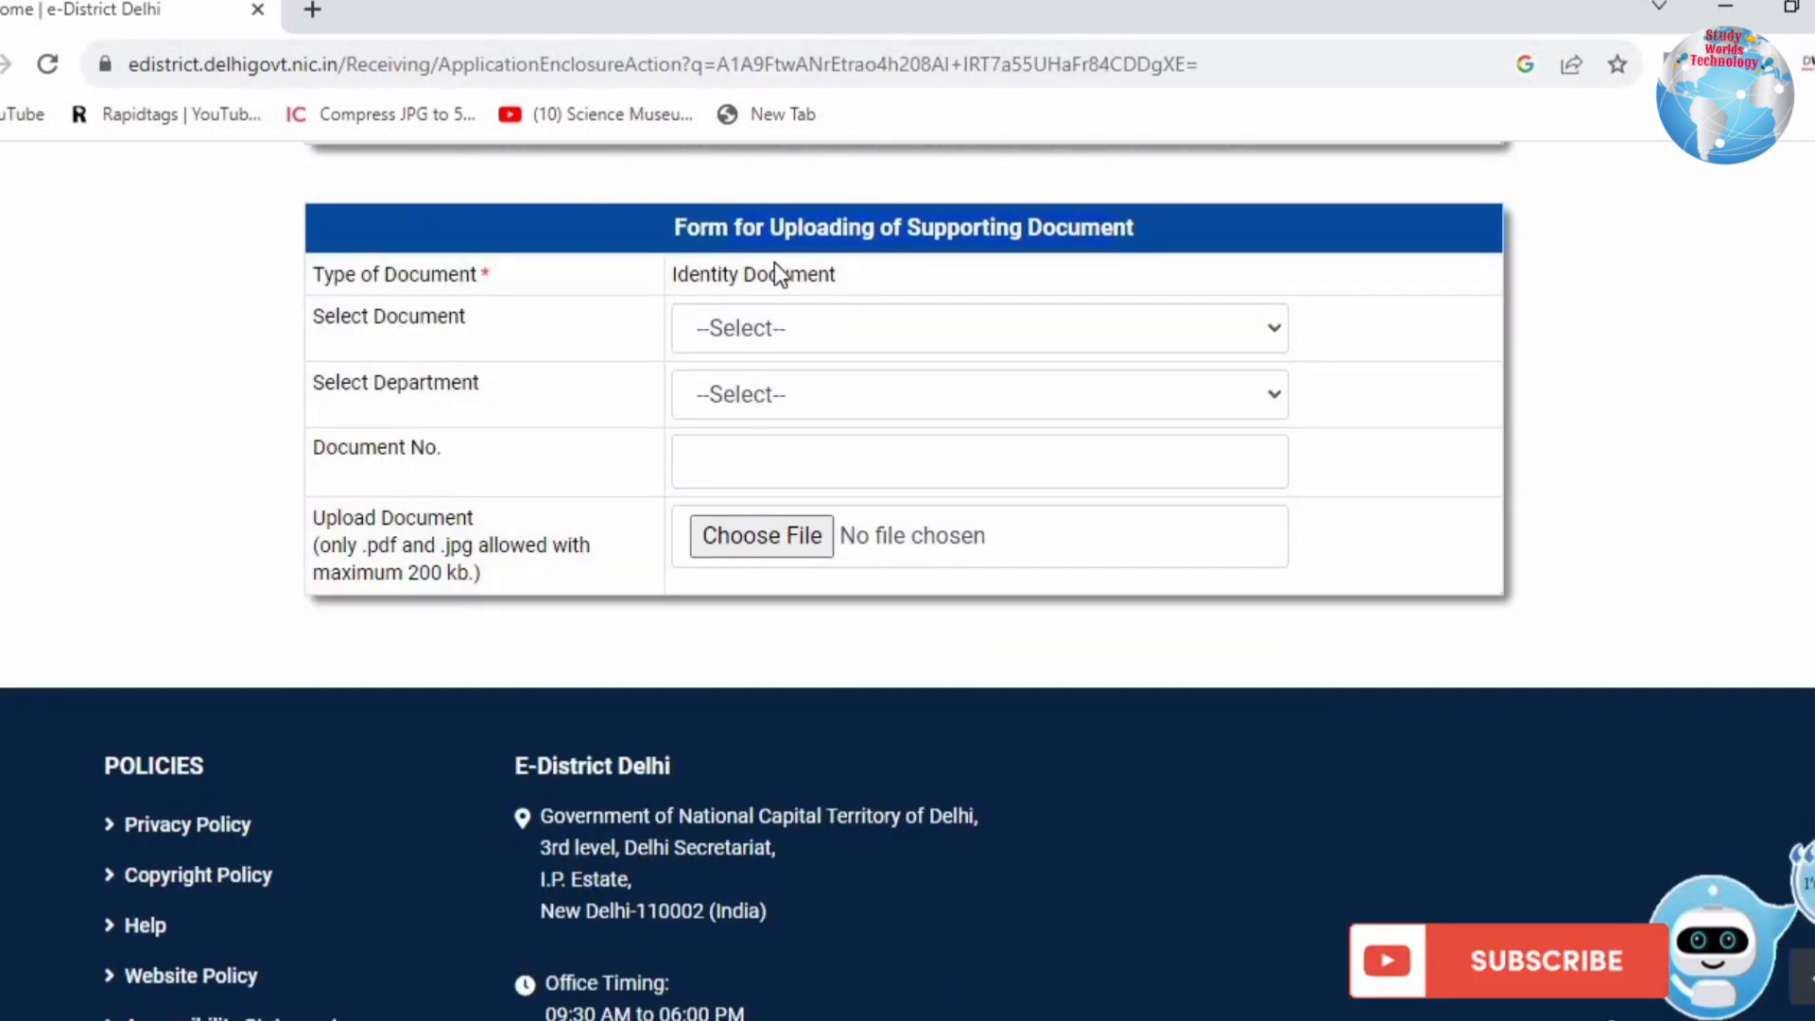
Step: Upload 12markssheet1.pdf as a PAN Card identity document from Income Tax, with consent
click(768, 328)
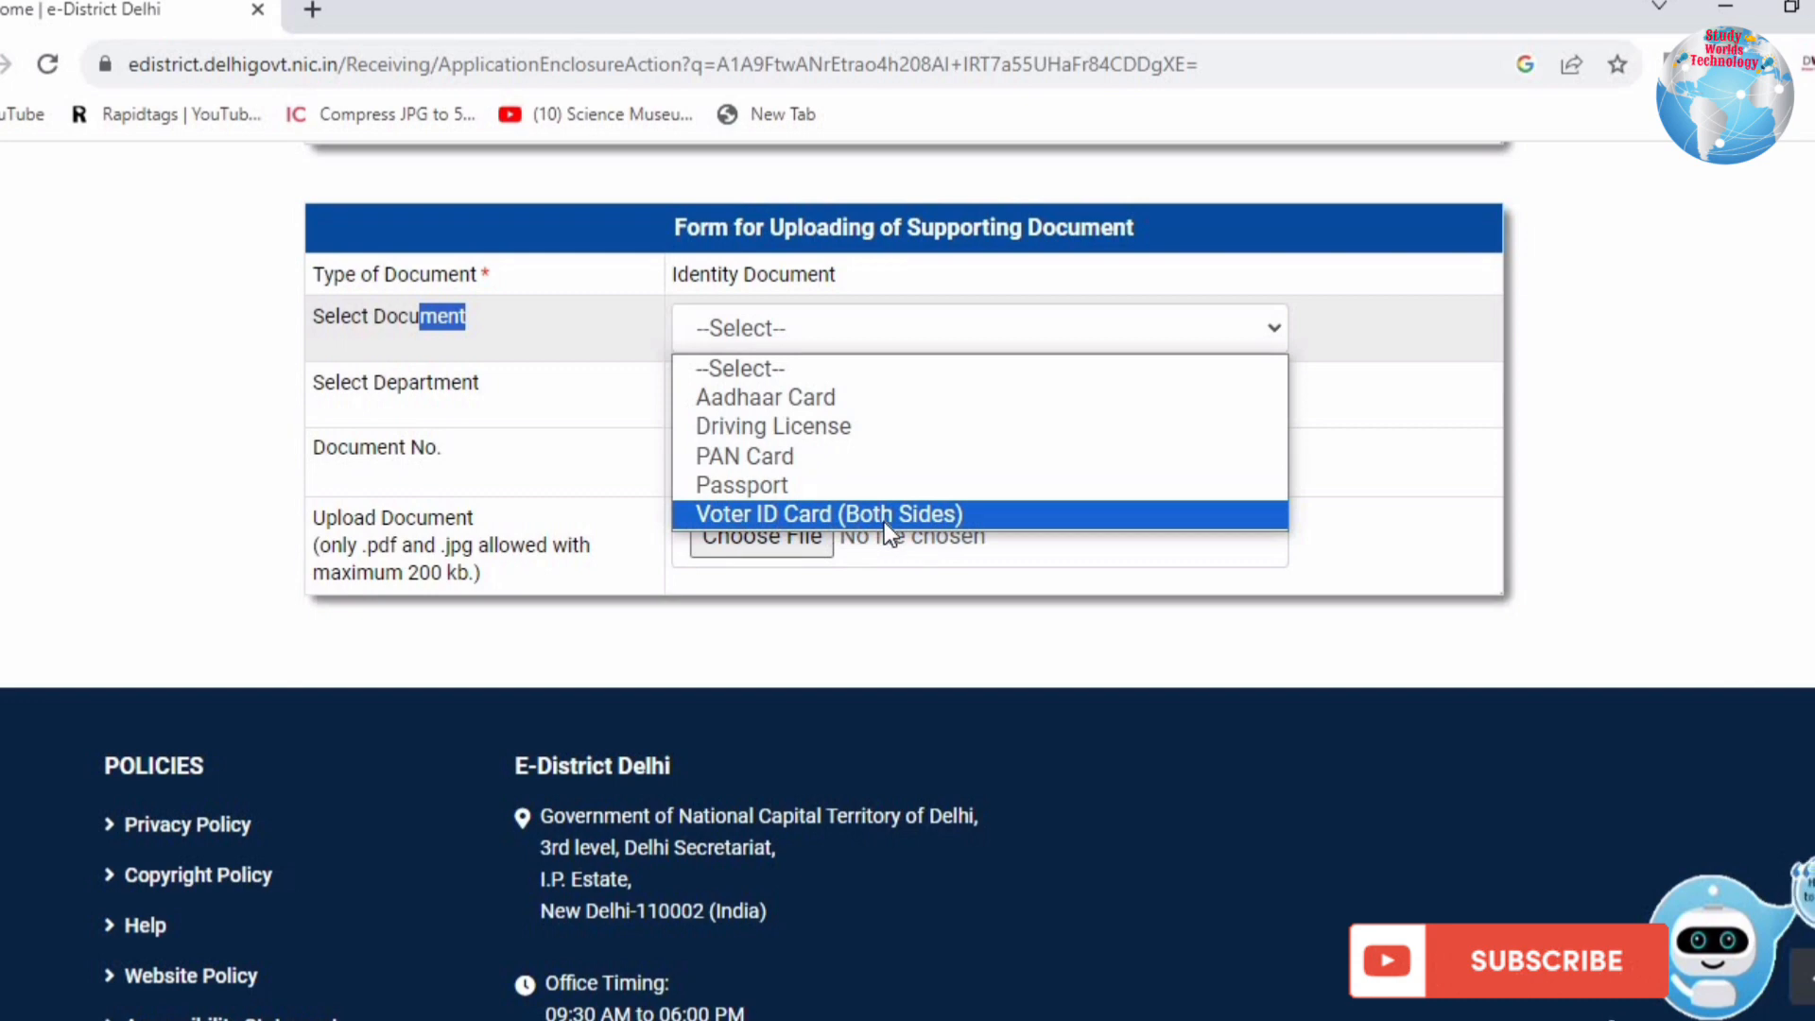
click(785, 458)
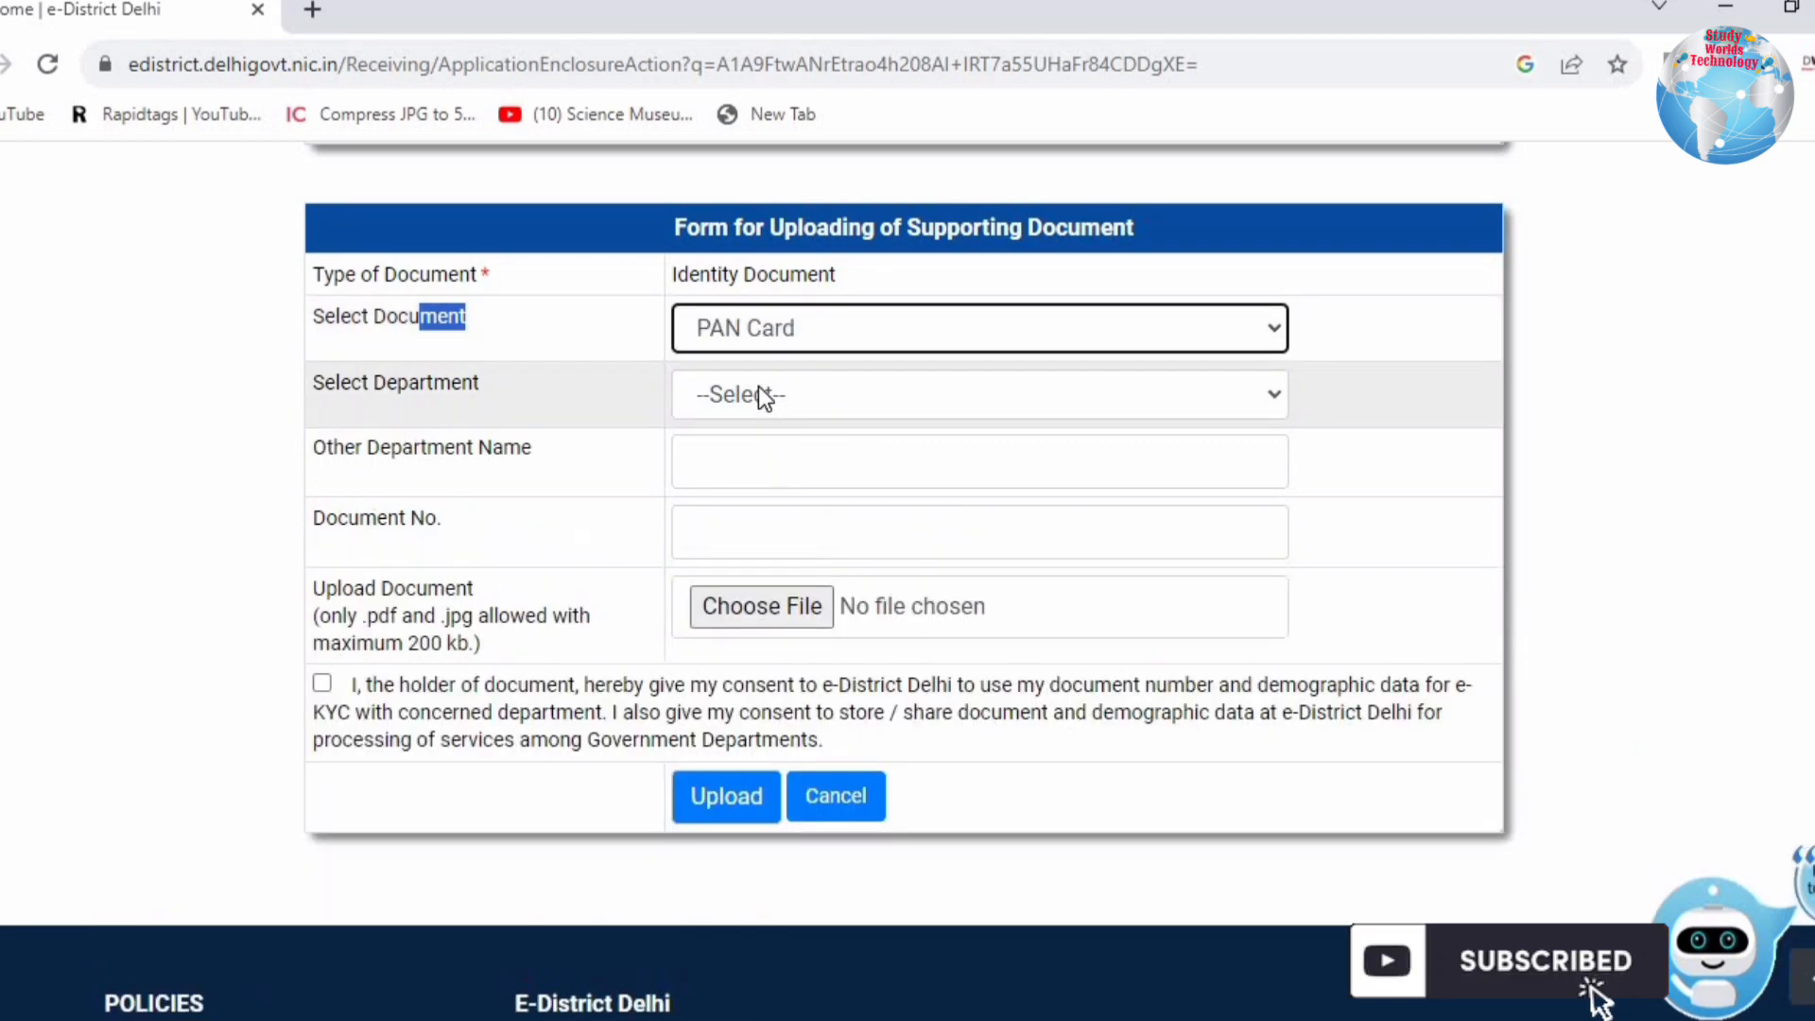
click(763, 397)
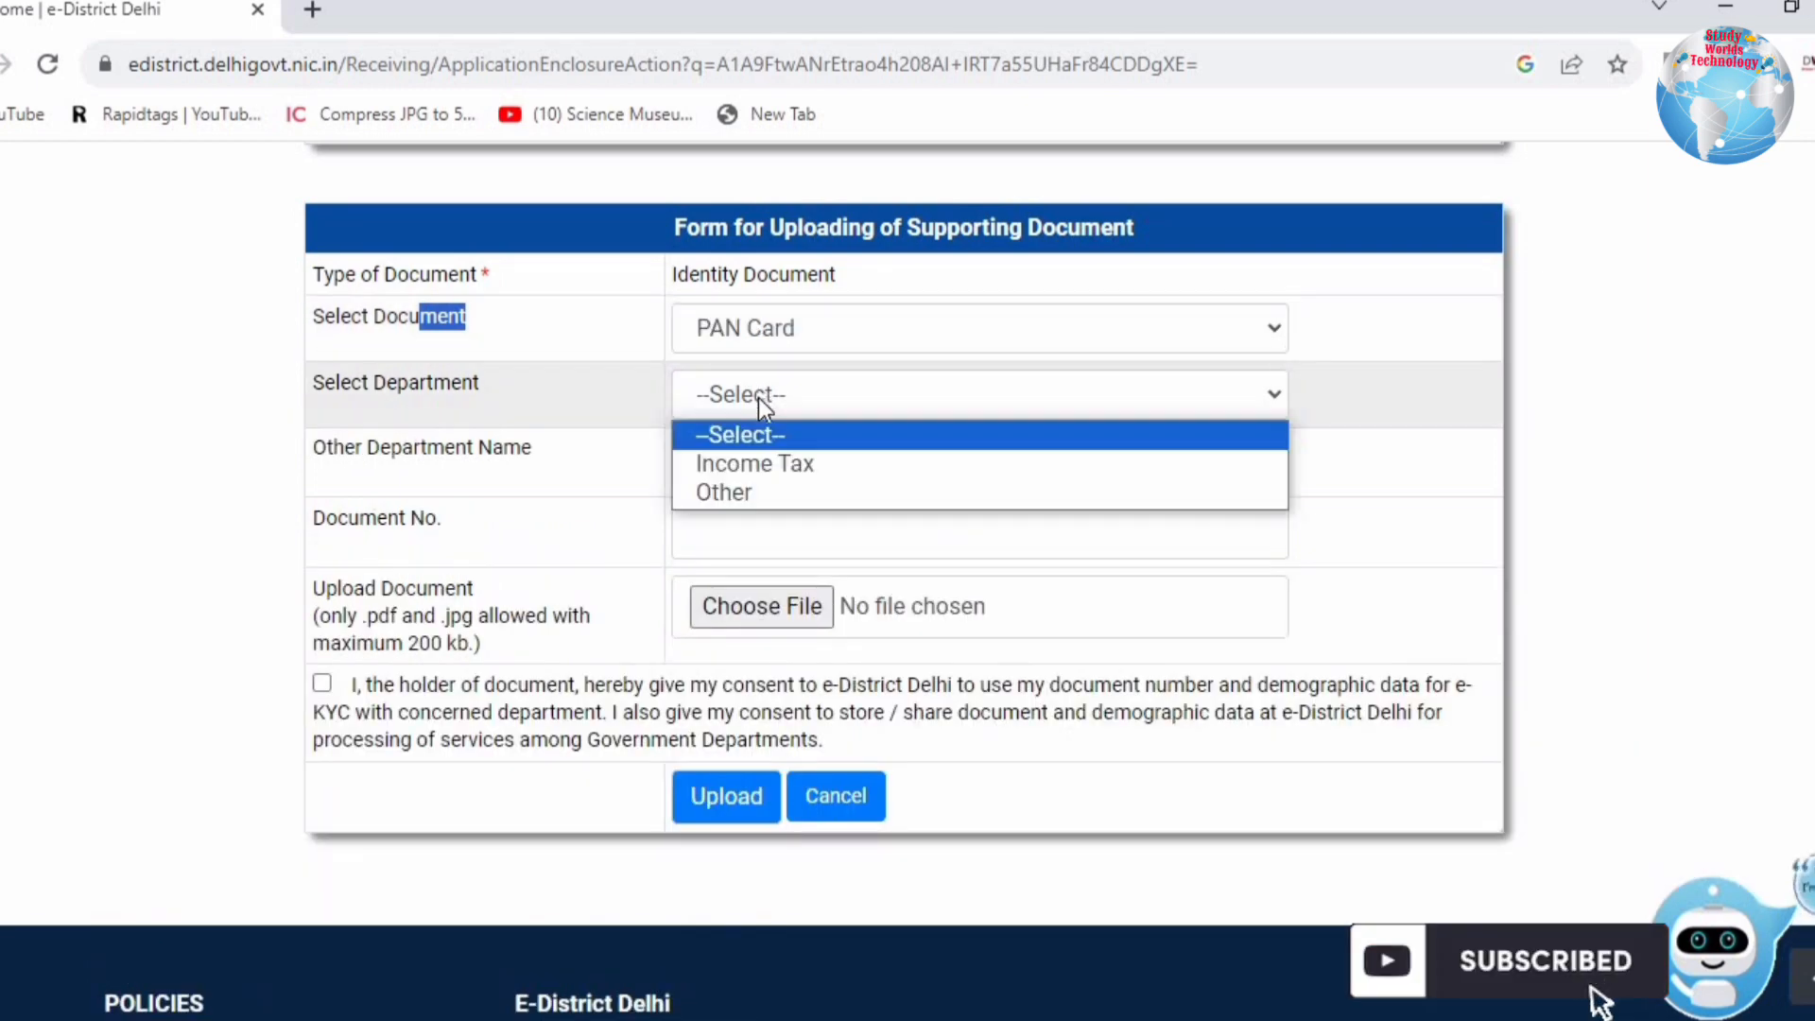
click(754, 464)
click(741, 465)
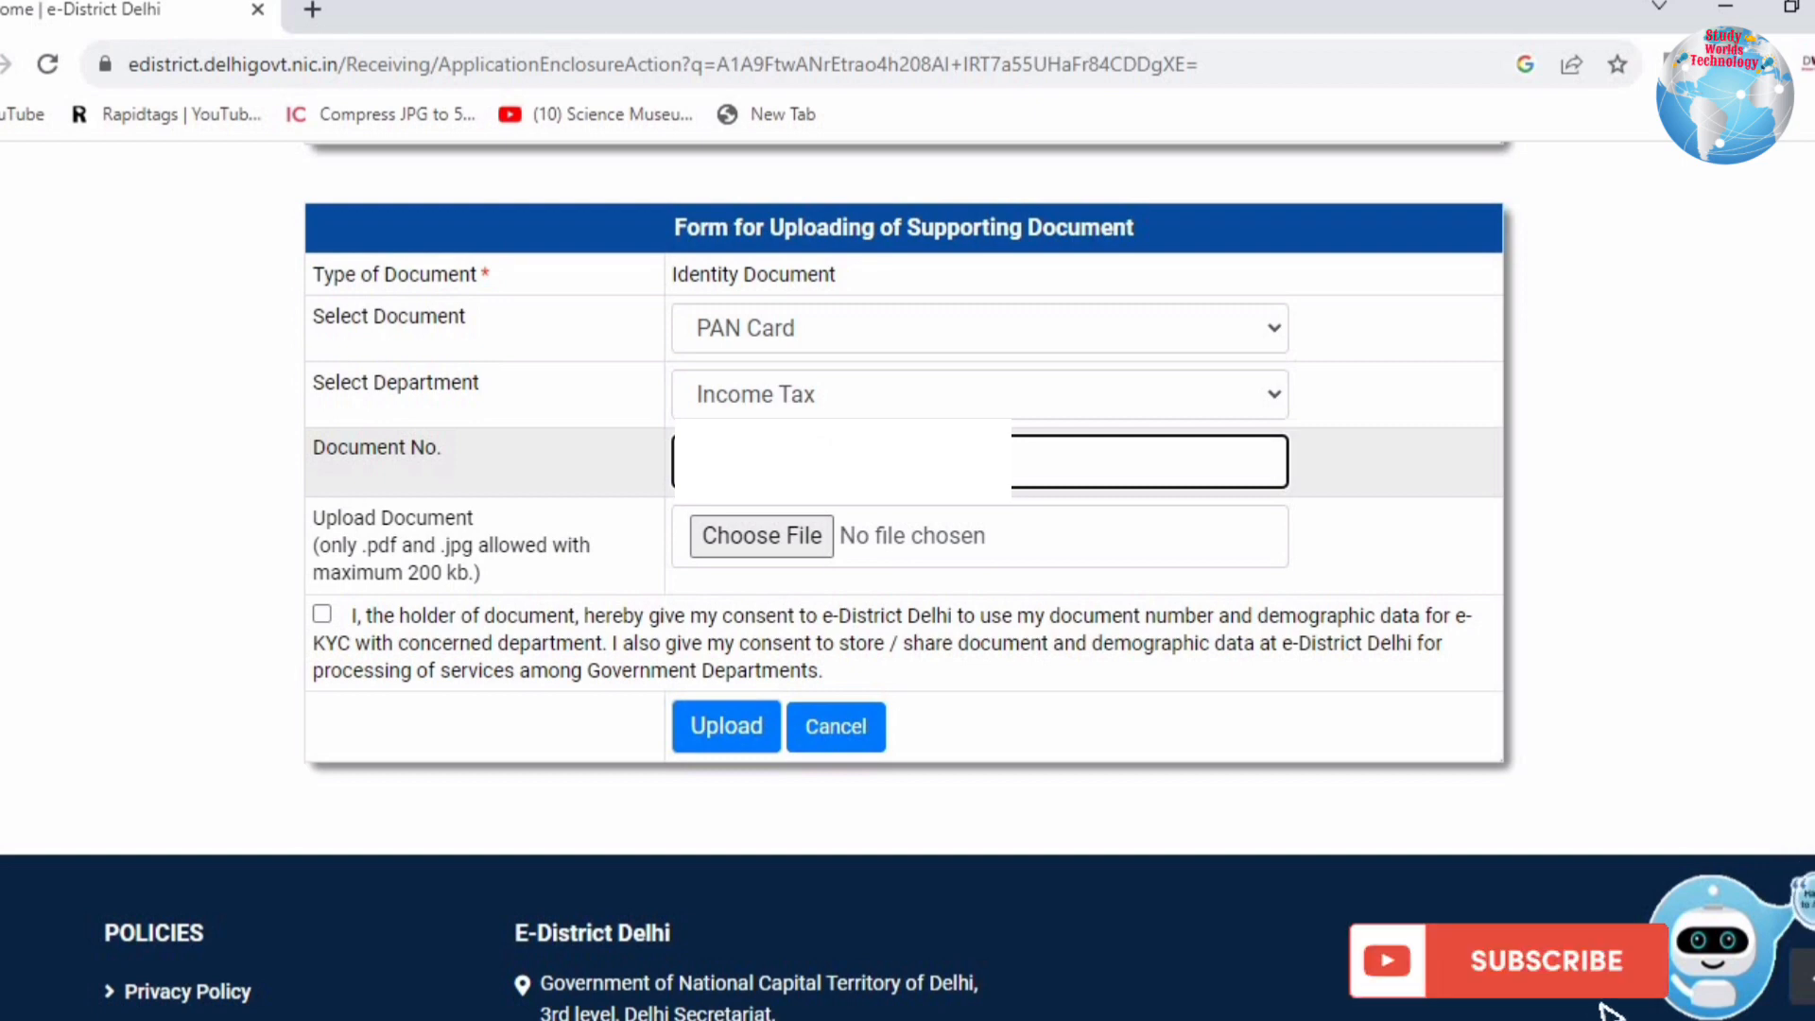
drag(395, 518, 484, 616)
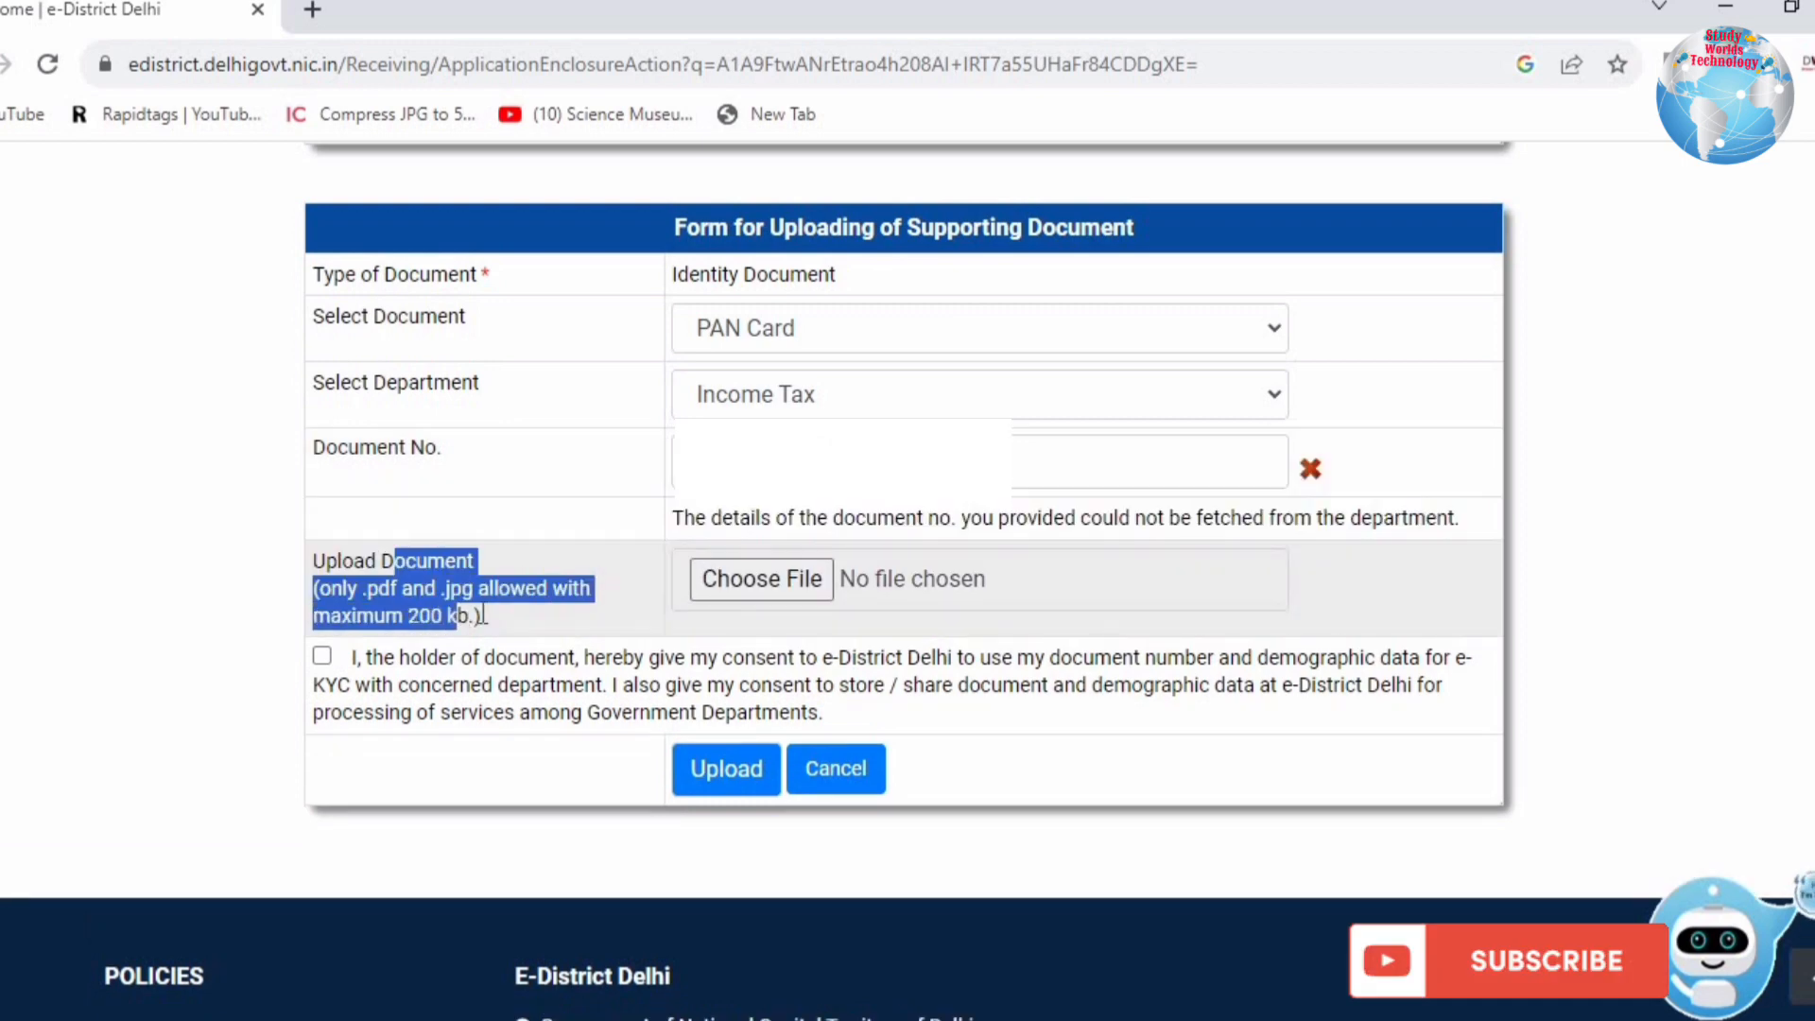
click(733, 582)
click(646, 678)
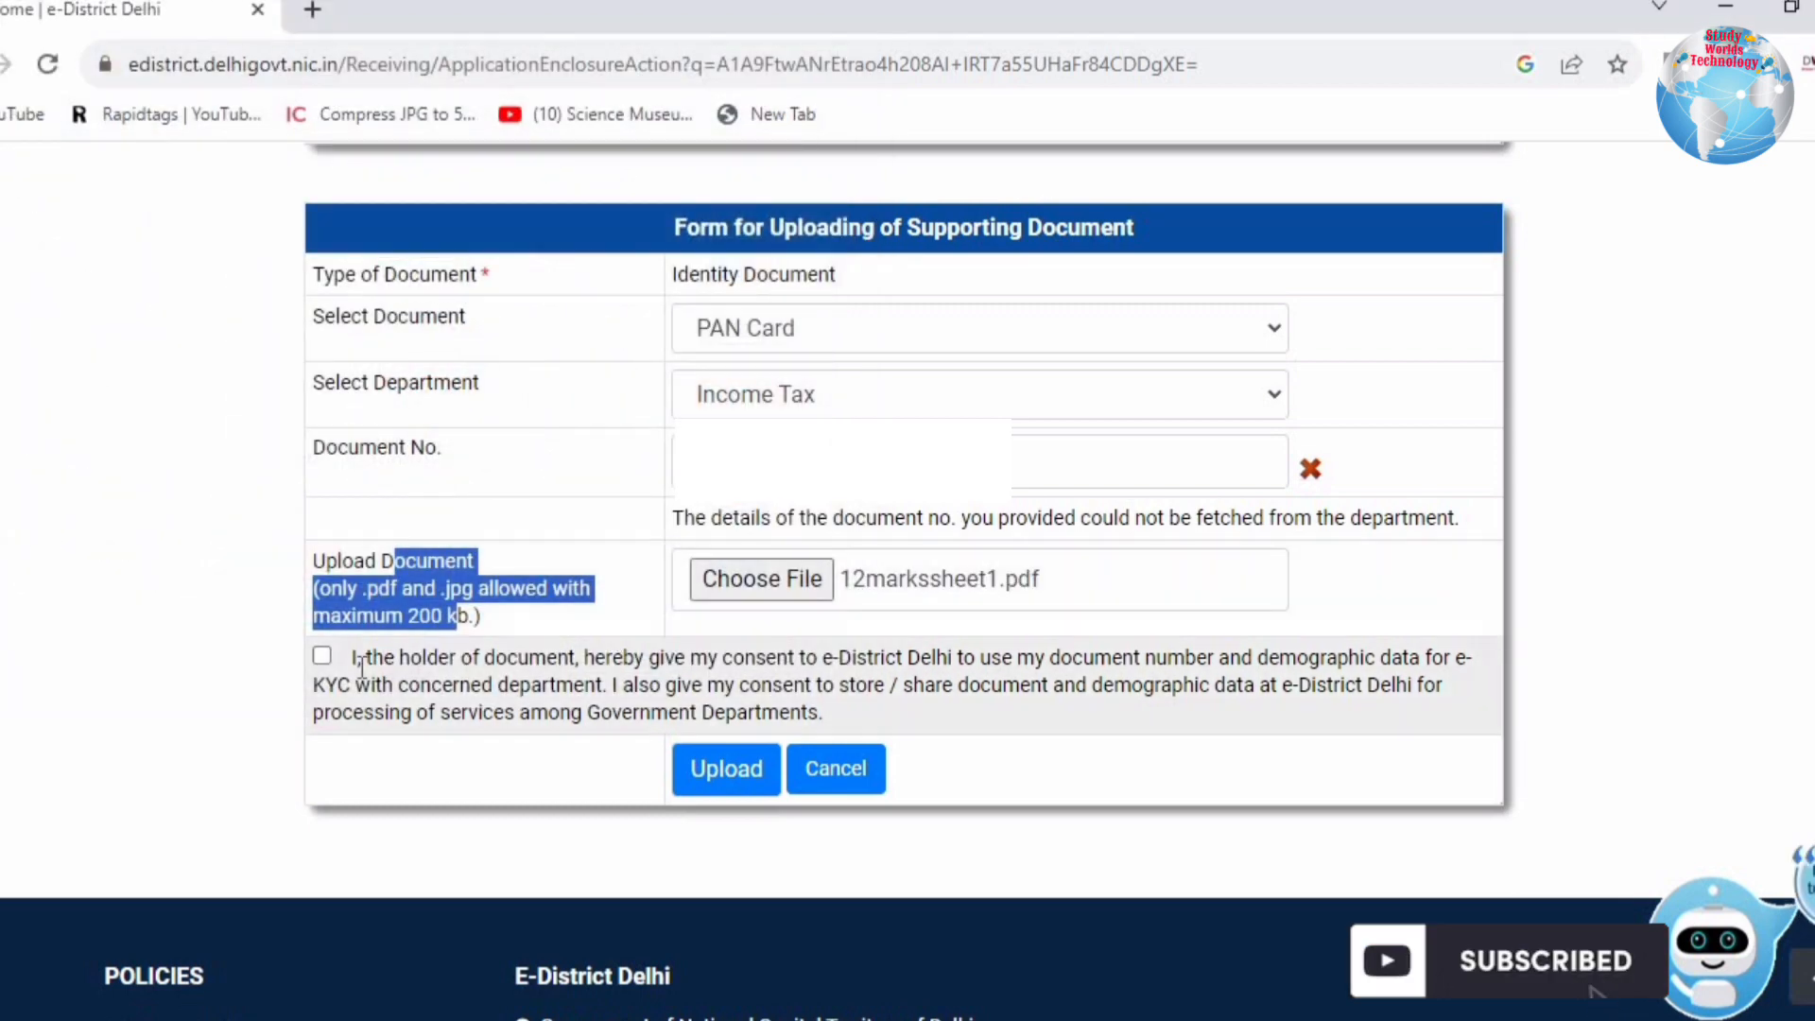
click(322, 656)
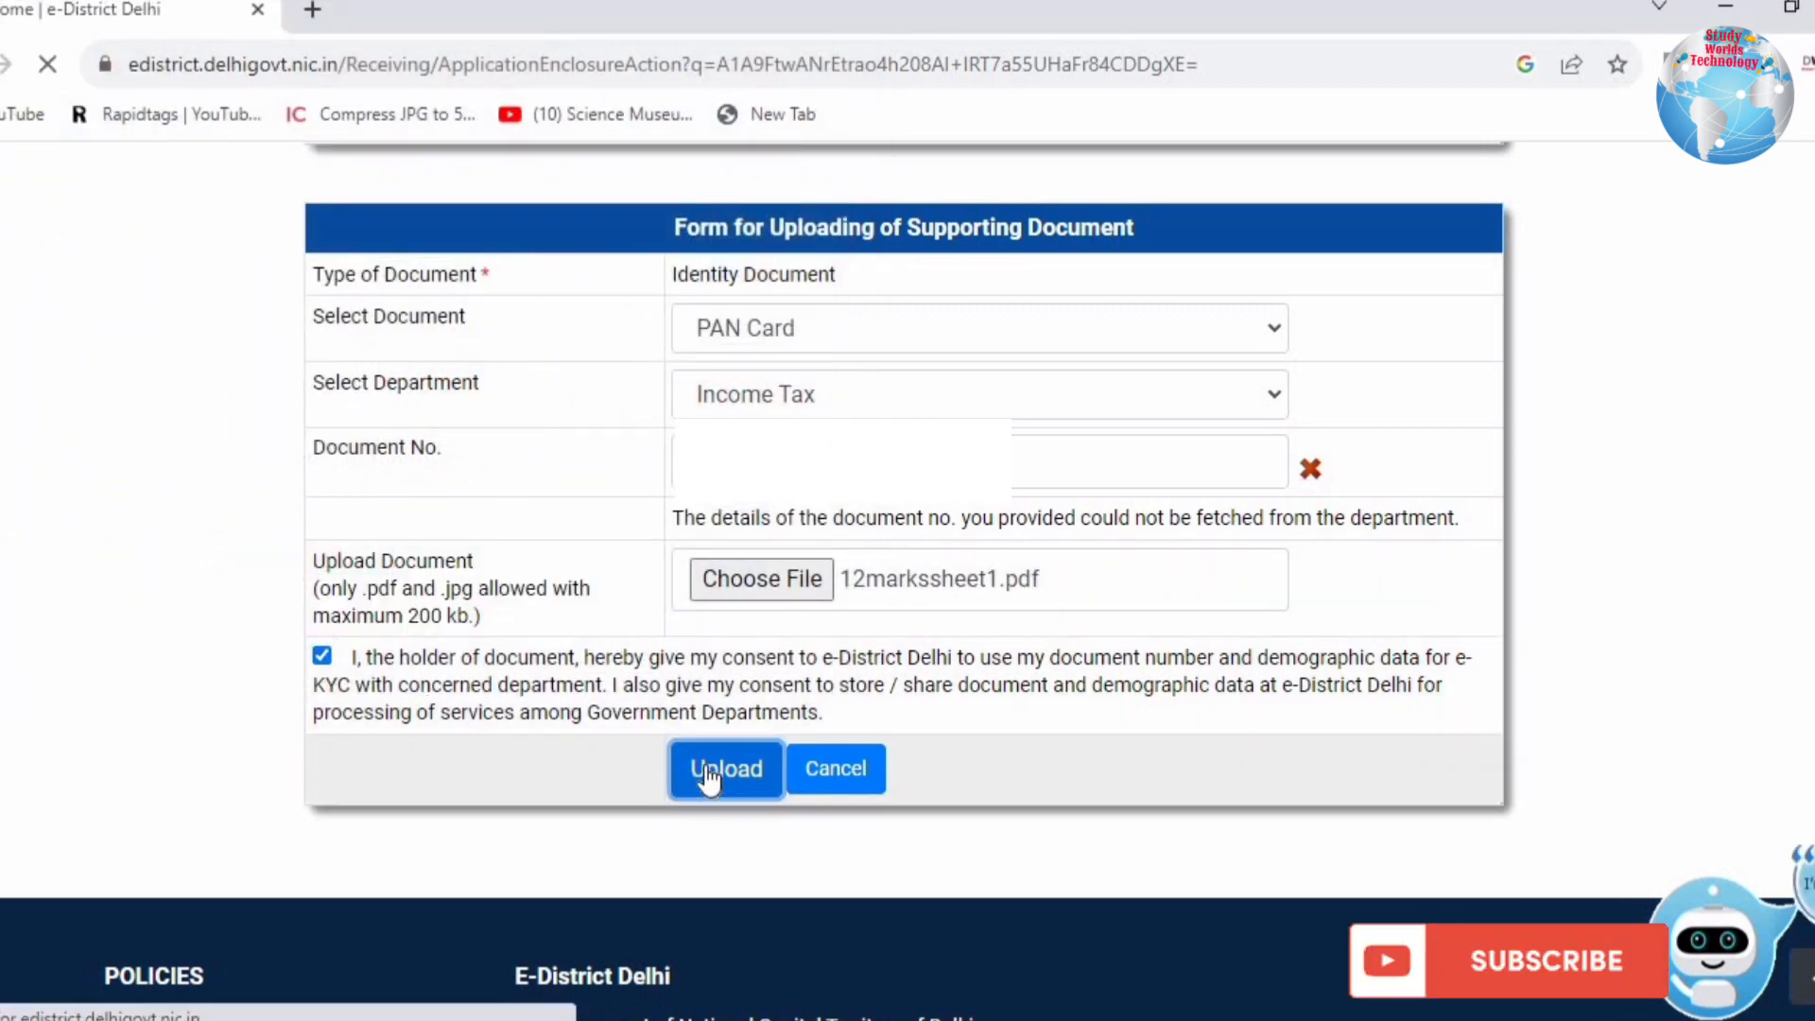
click(704, 782)
key(Return)
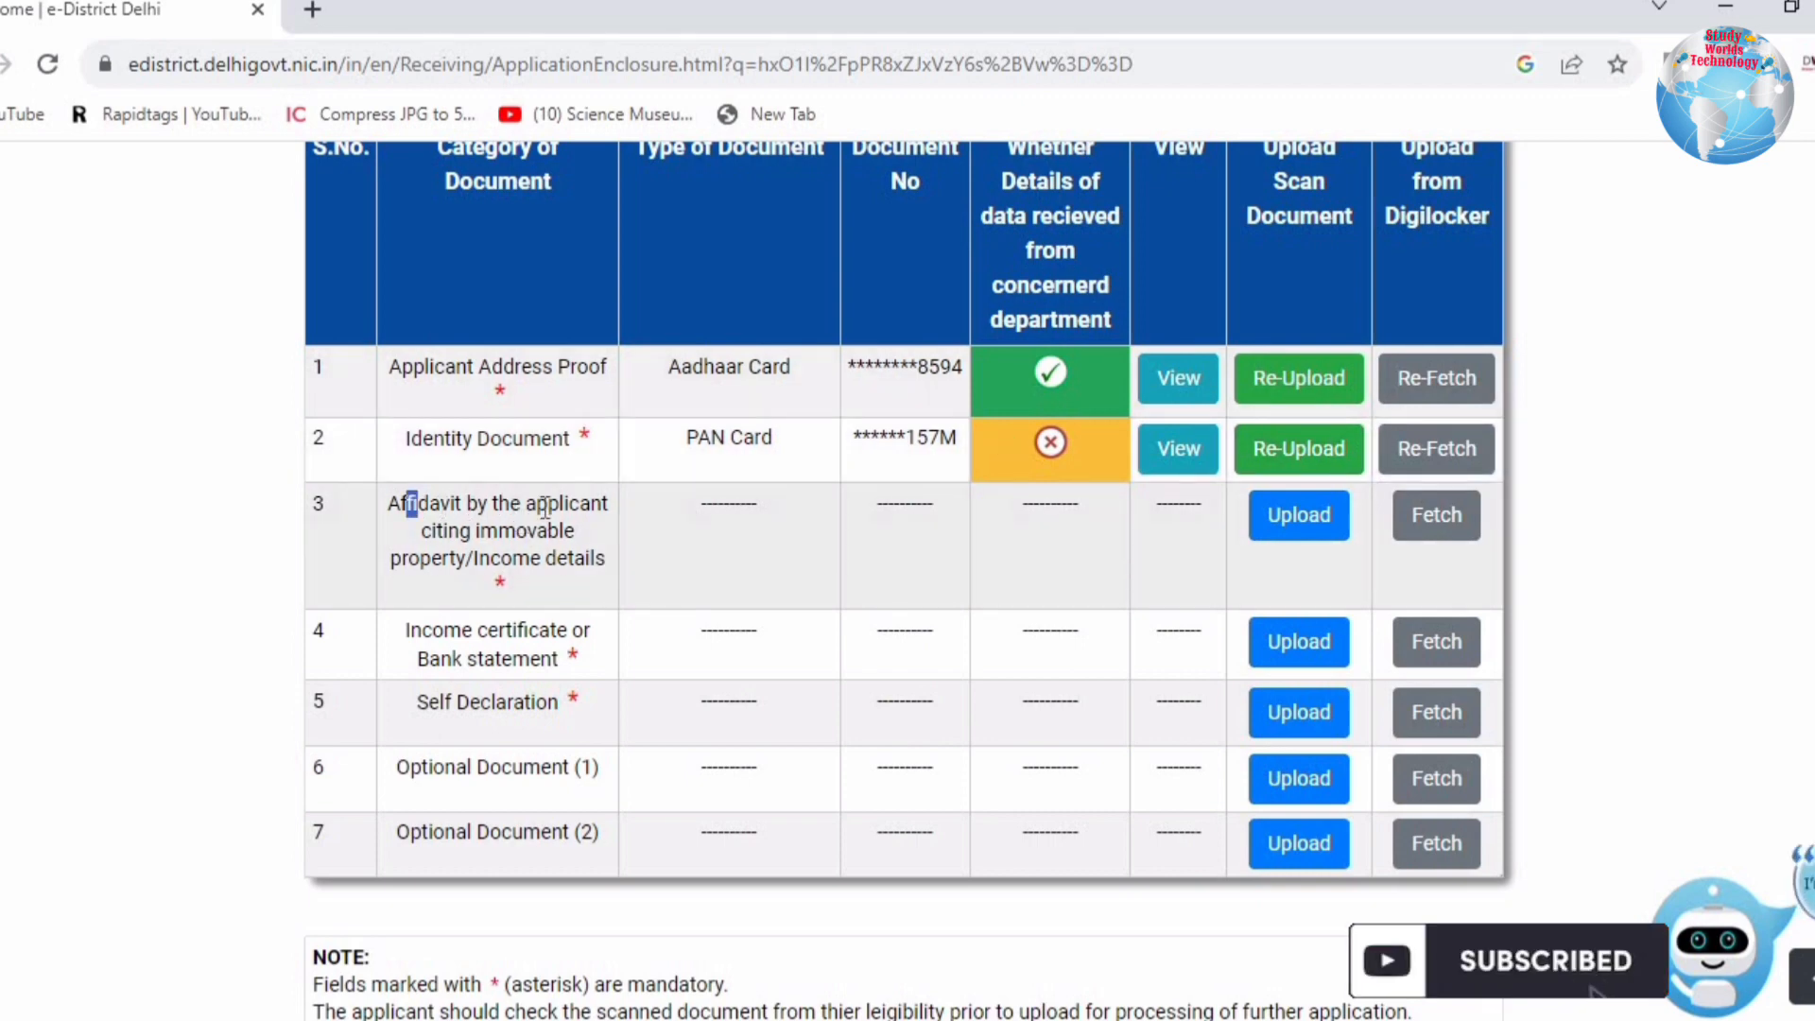
Step: Read the affidavit row's immovable property/income wording and open its upload form
drag(544, 508, 593, 560)
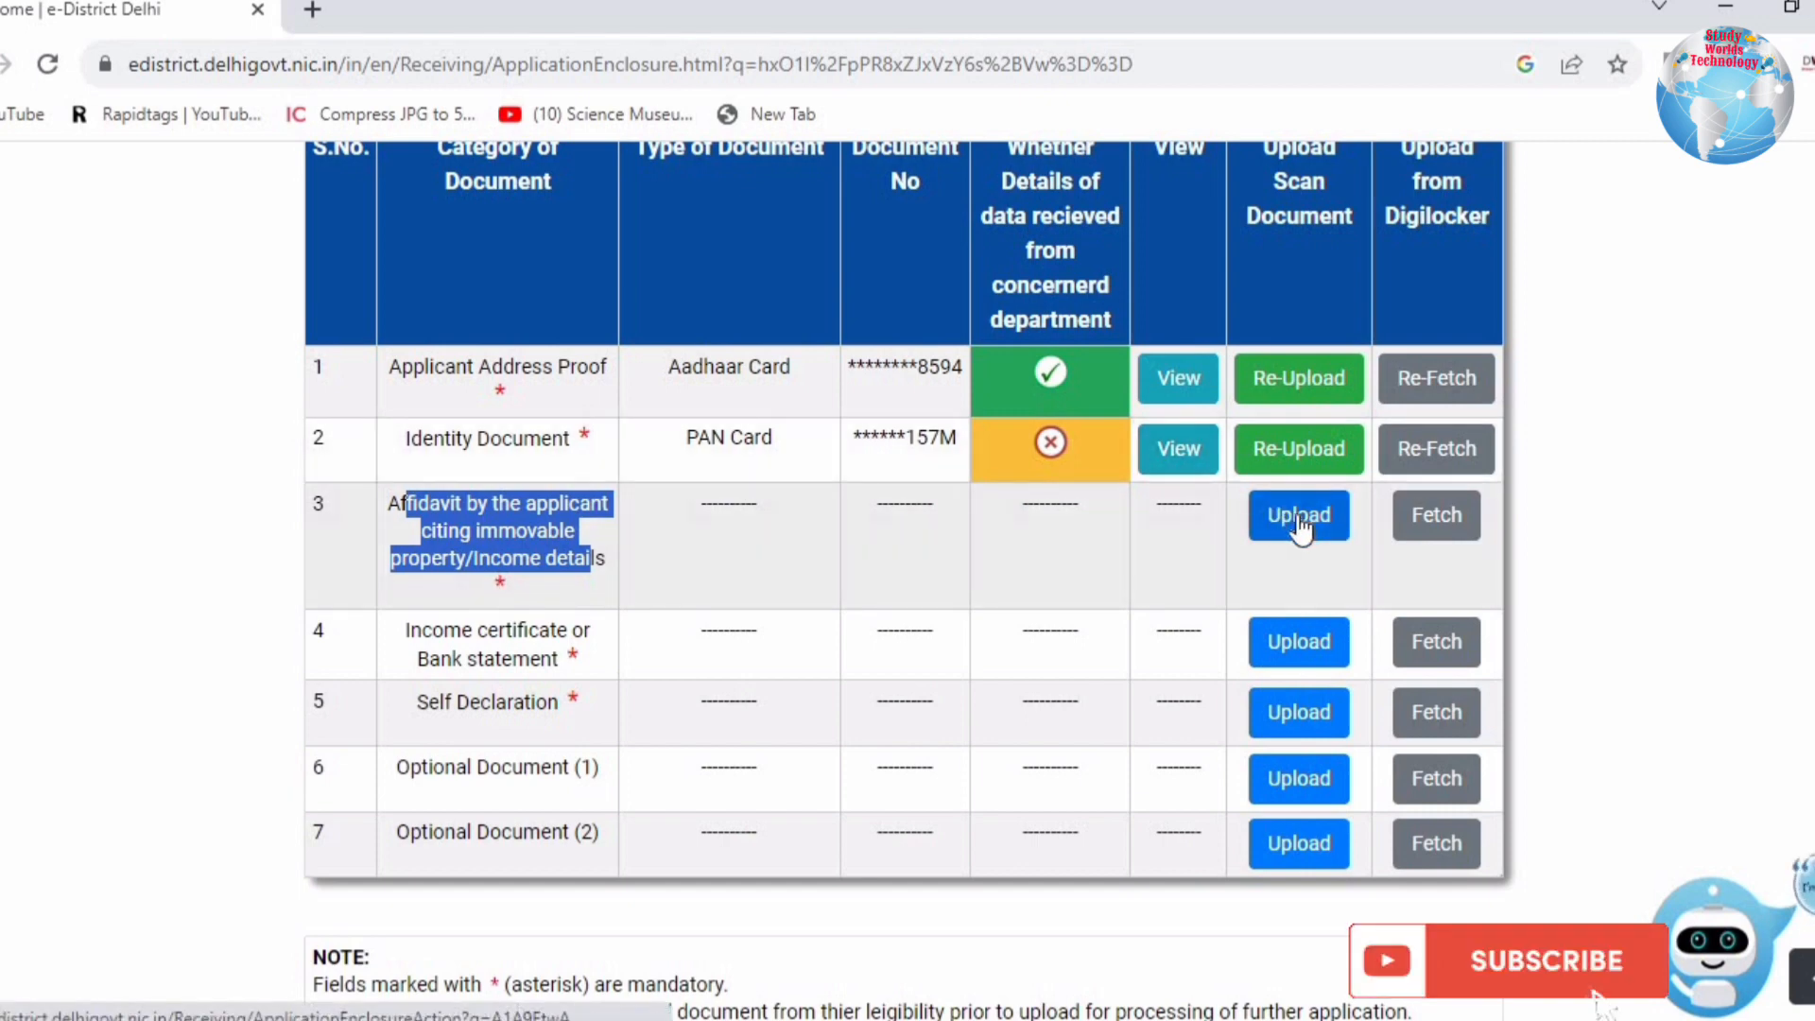
click(442, 507)
drag(406, 507, 568, 531)
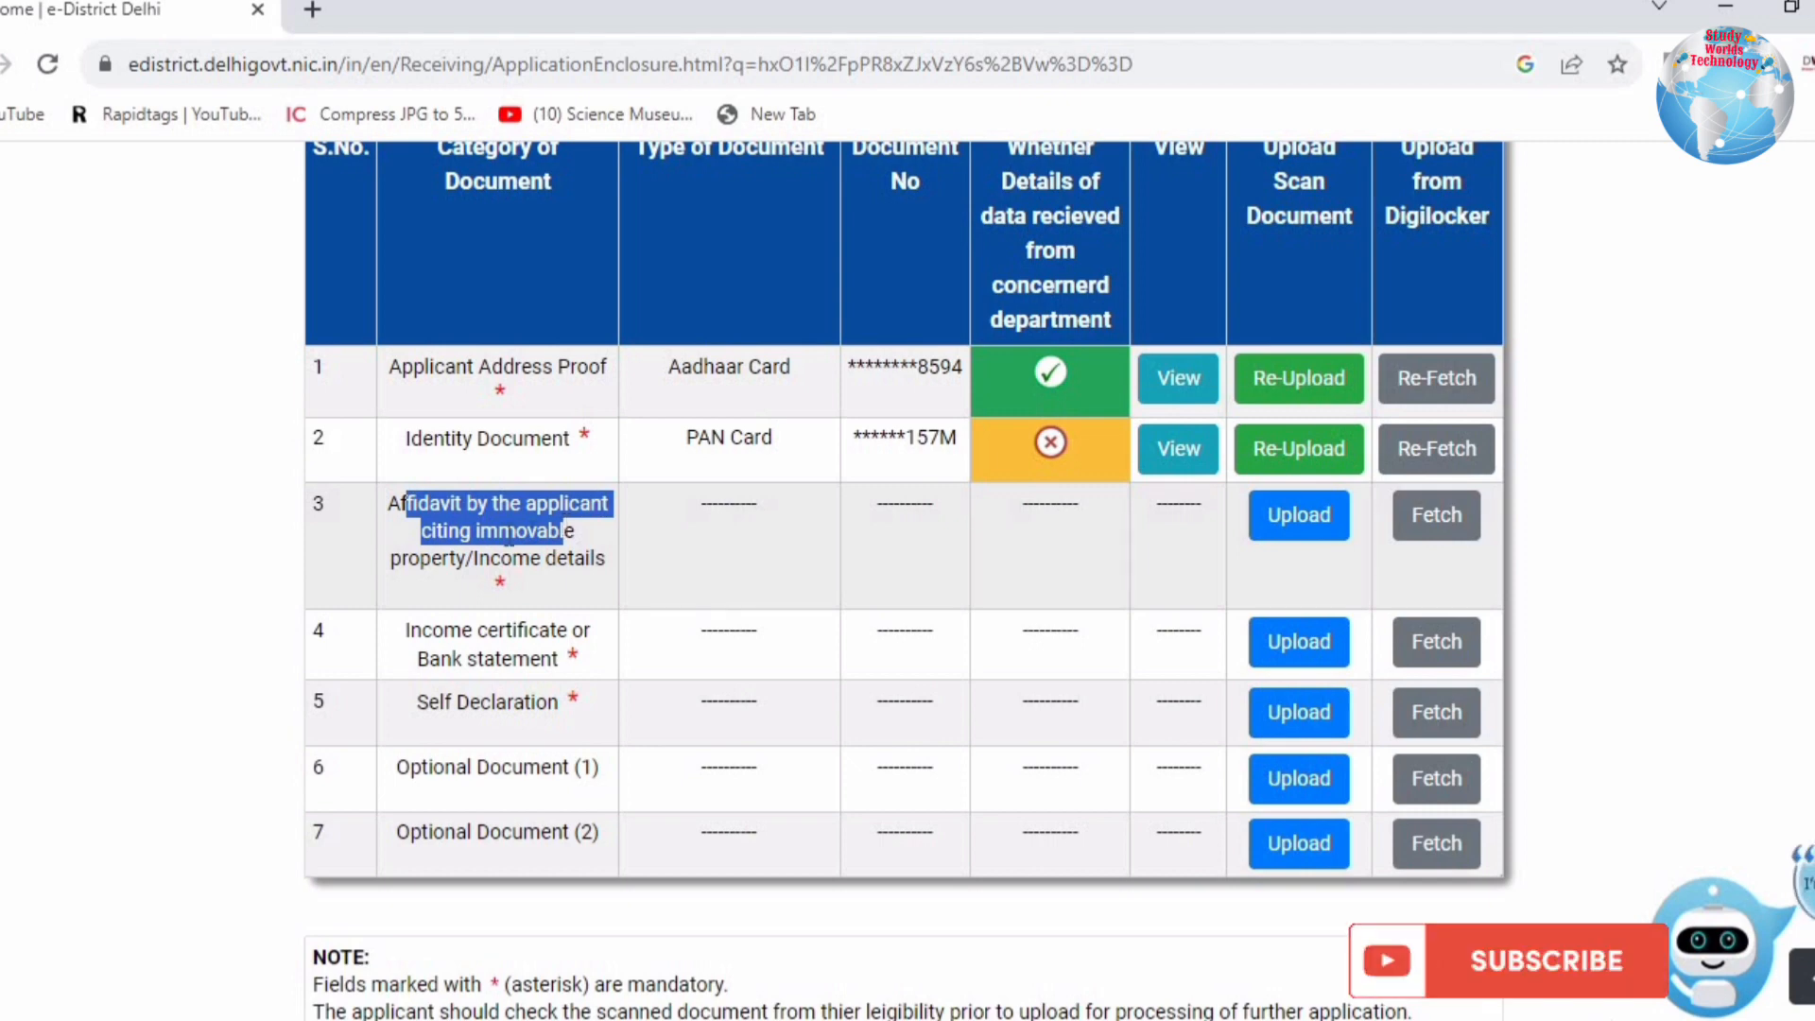
click(396, 563)
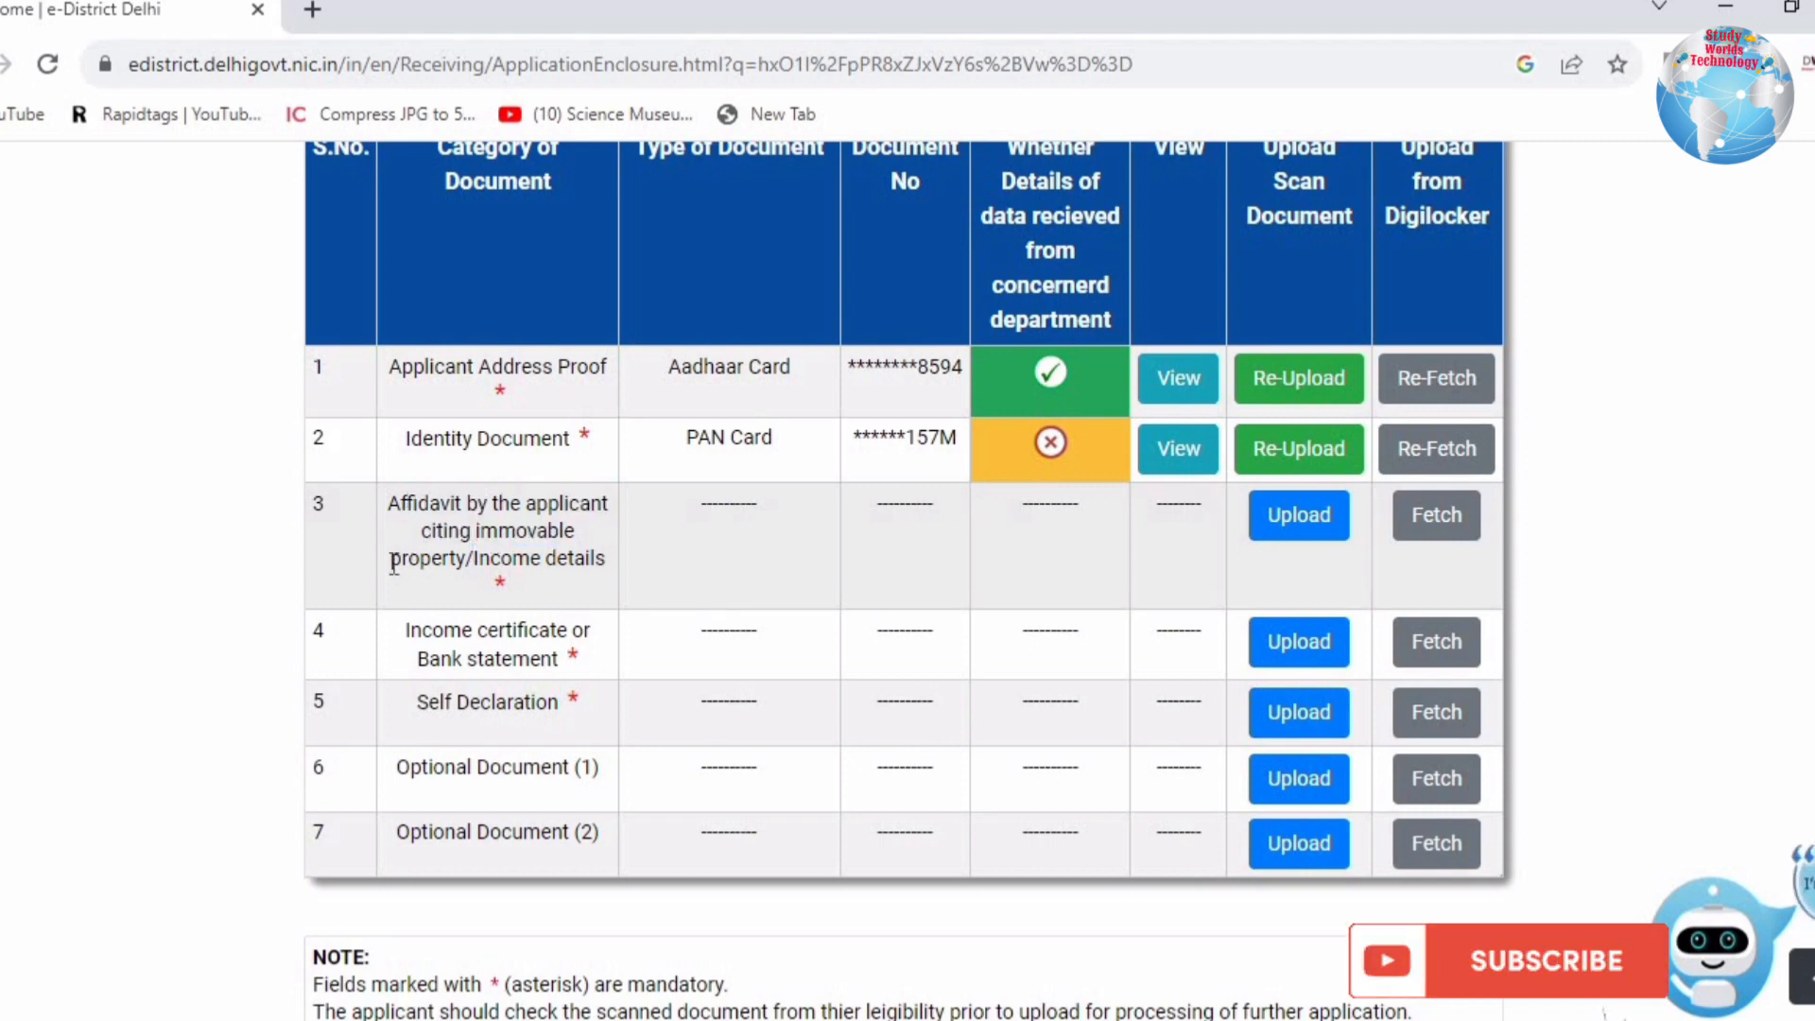
drag(394, 563, 606, 565)
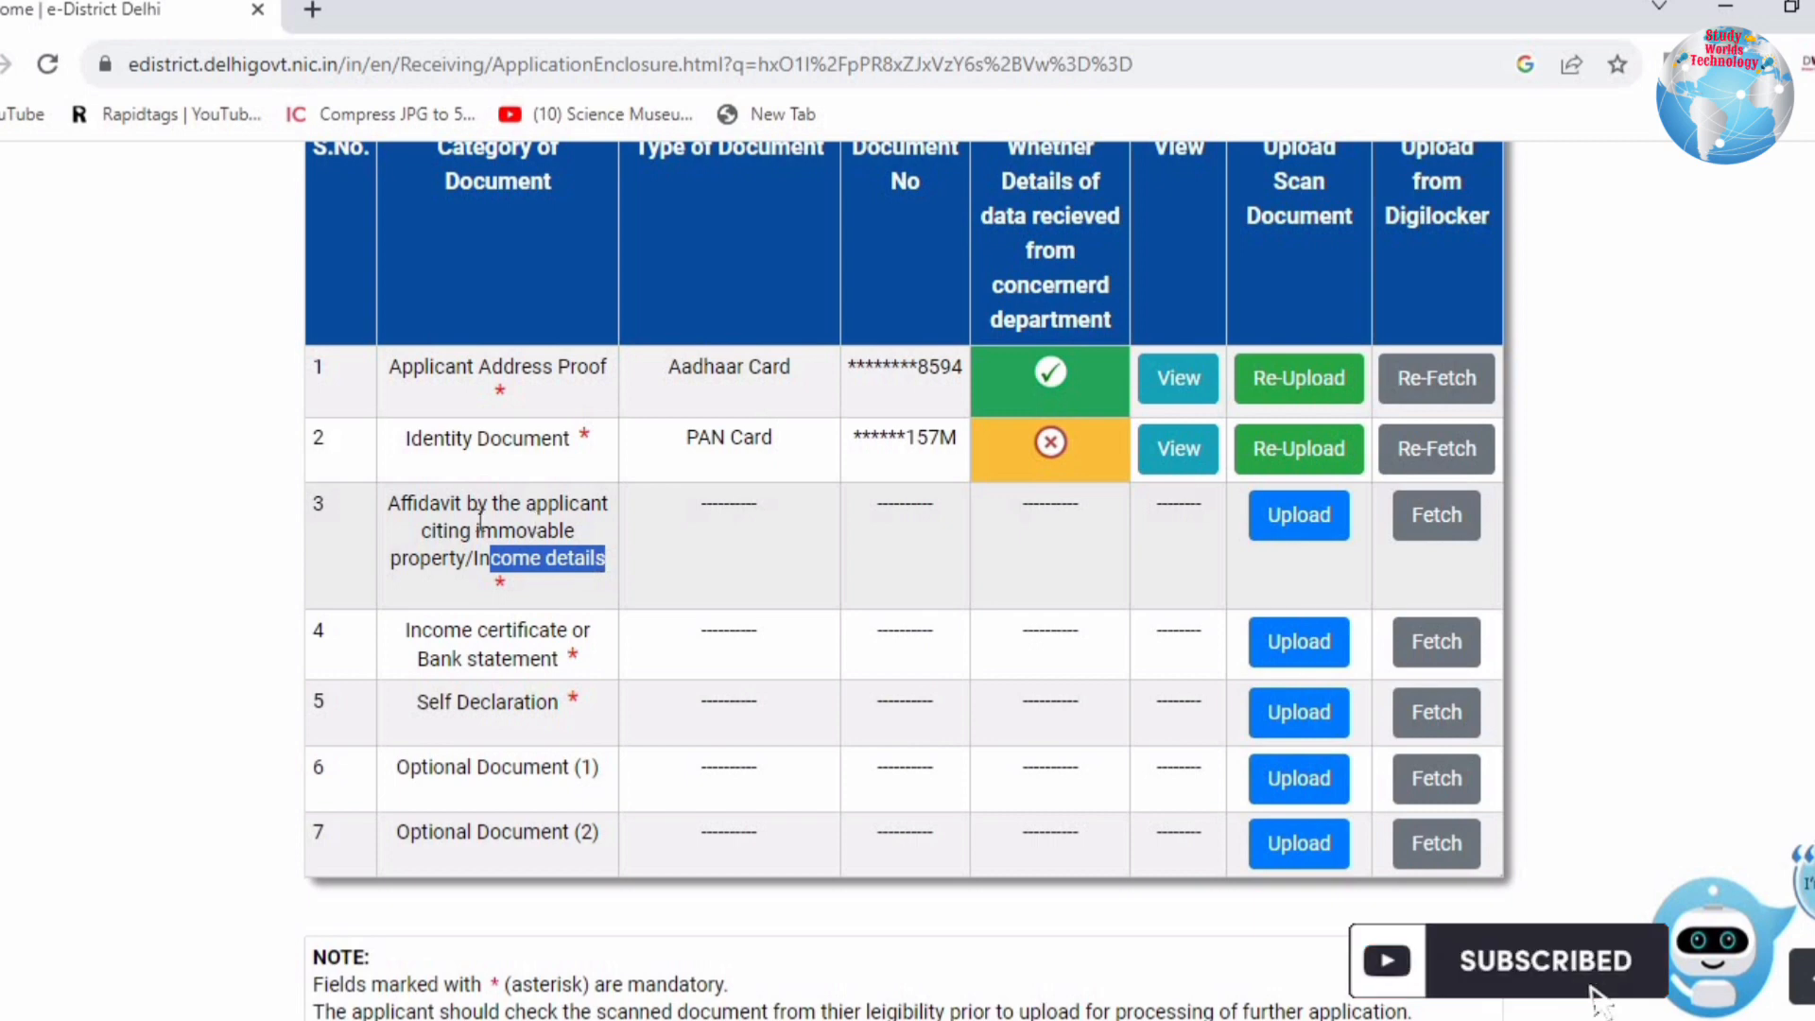
drag(477, 530, 552, 567)
click(553, 562)
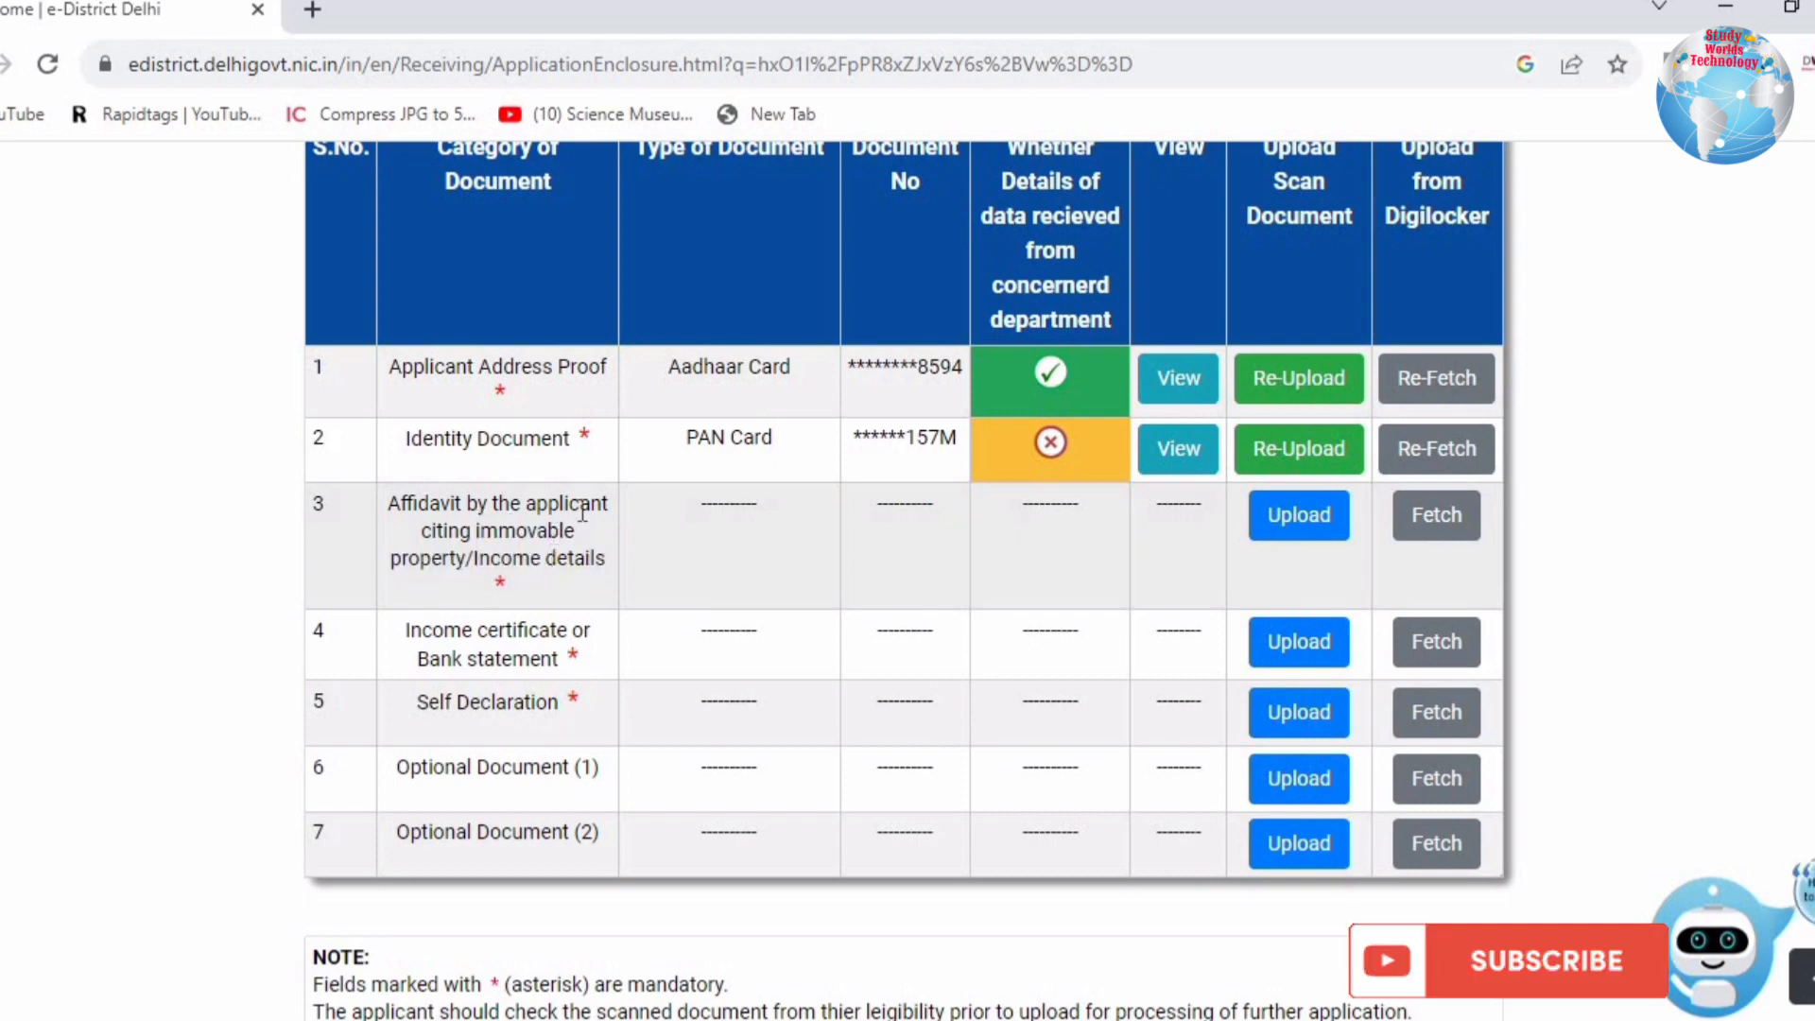
click(1281, 518)
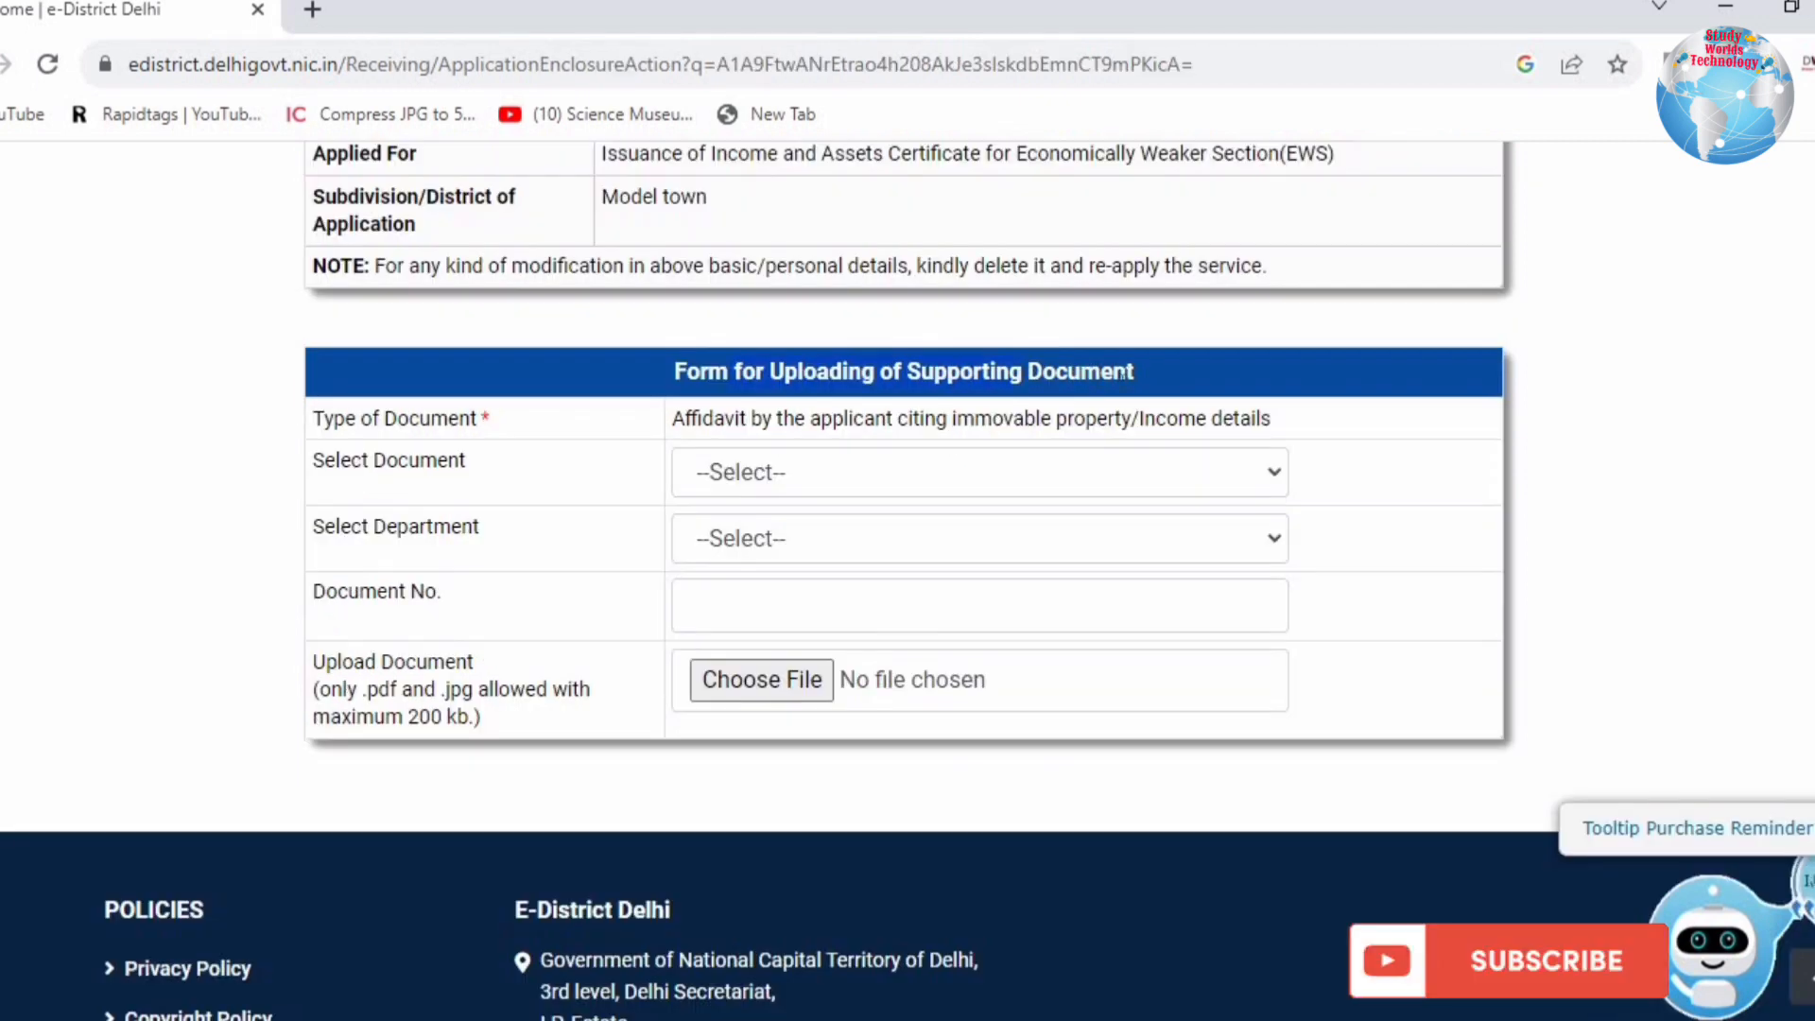
Step: Choose Affidavit (Complete Format), department Other, and enter the document number
click(835, 474)
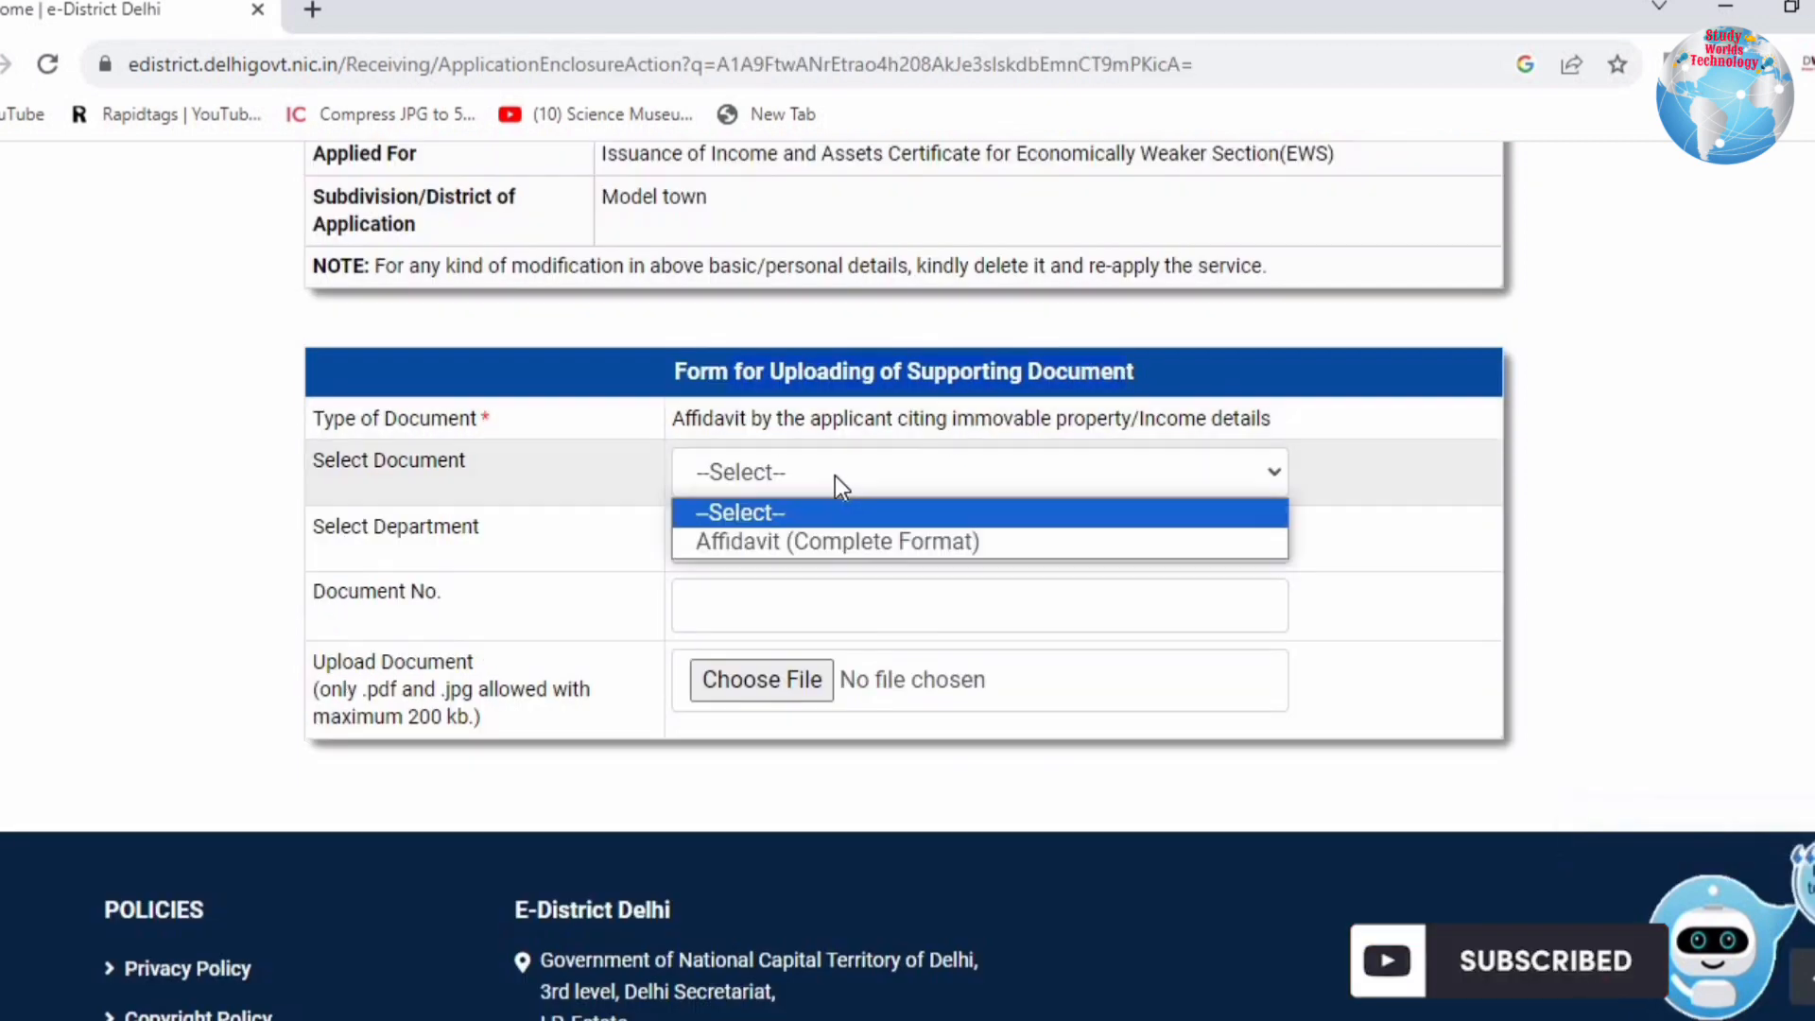
click(822, 544)
click(819, 541)
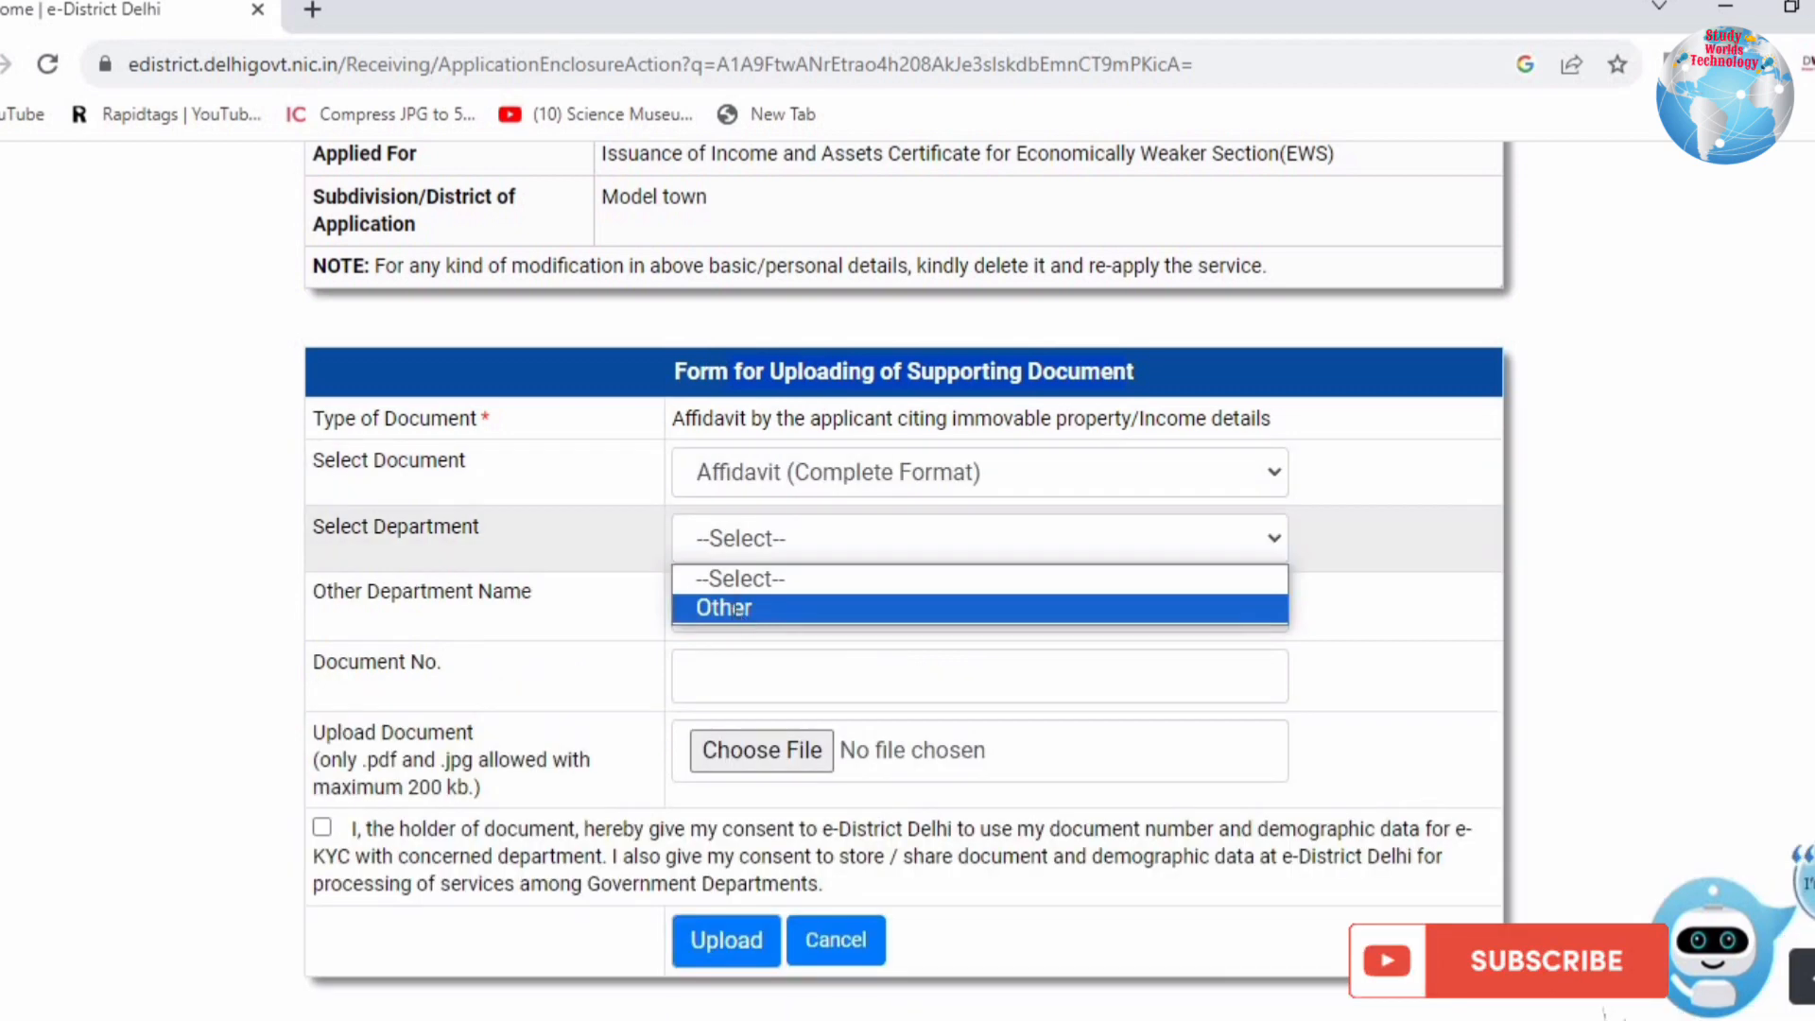
click(737, 608)
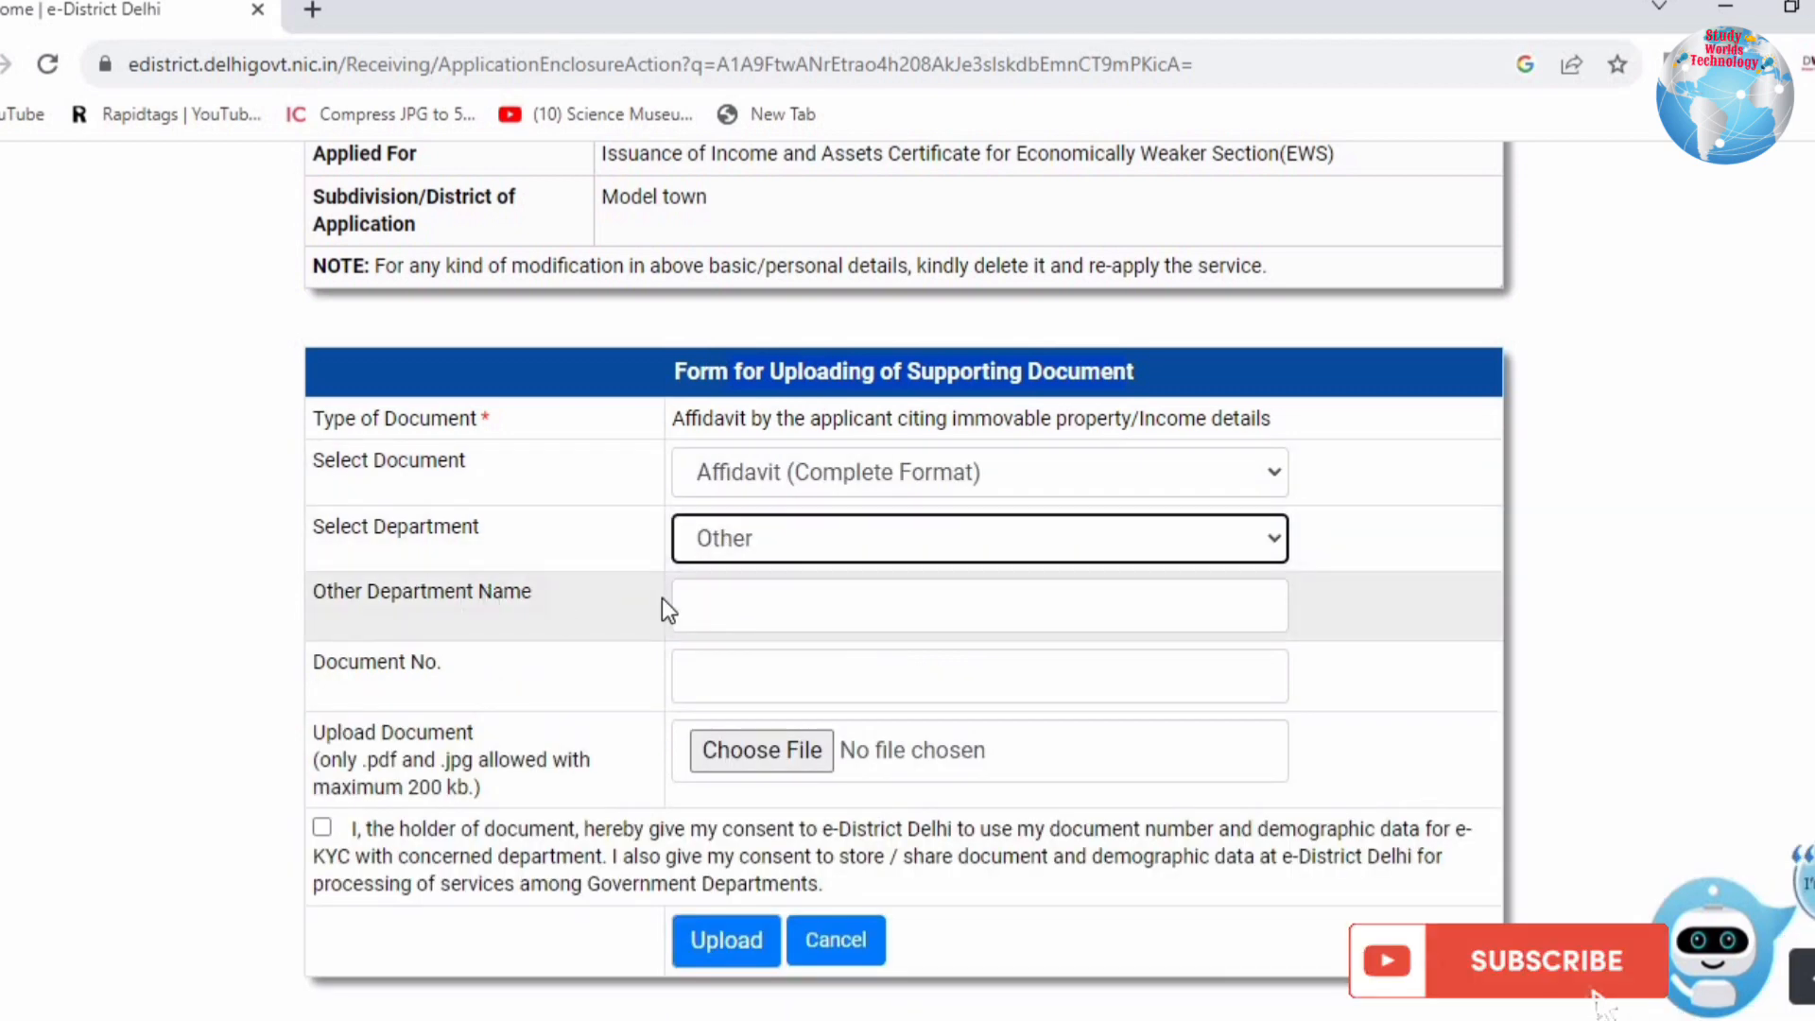
click(1087, 598)
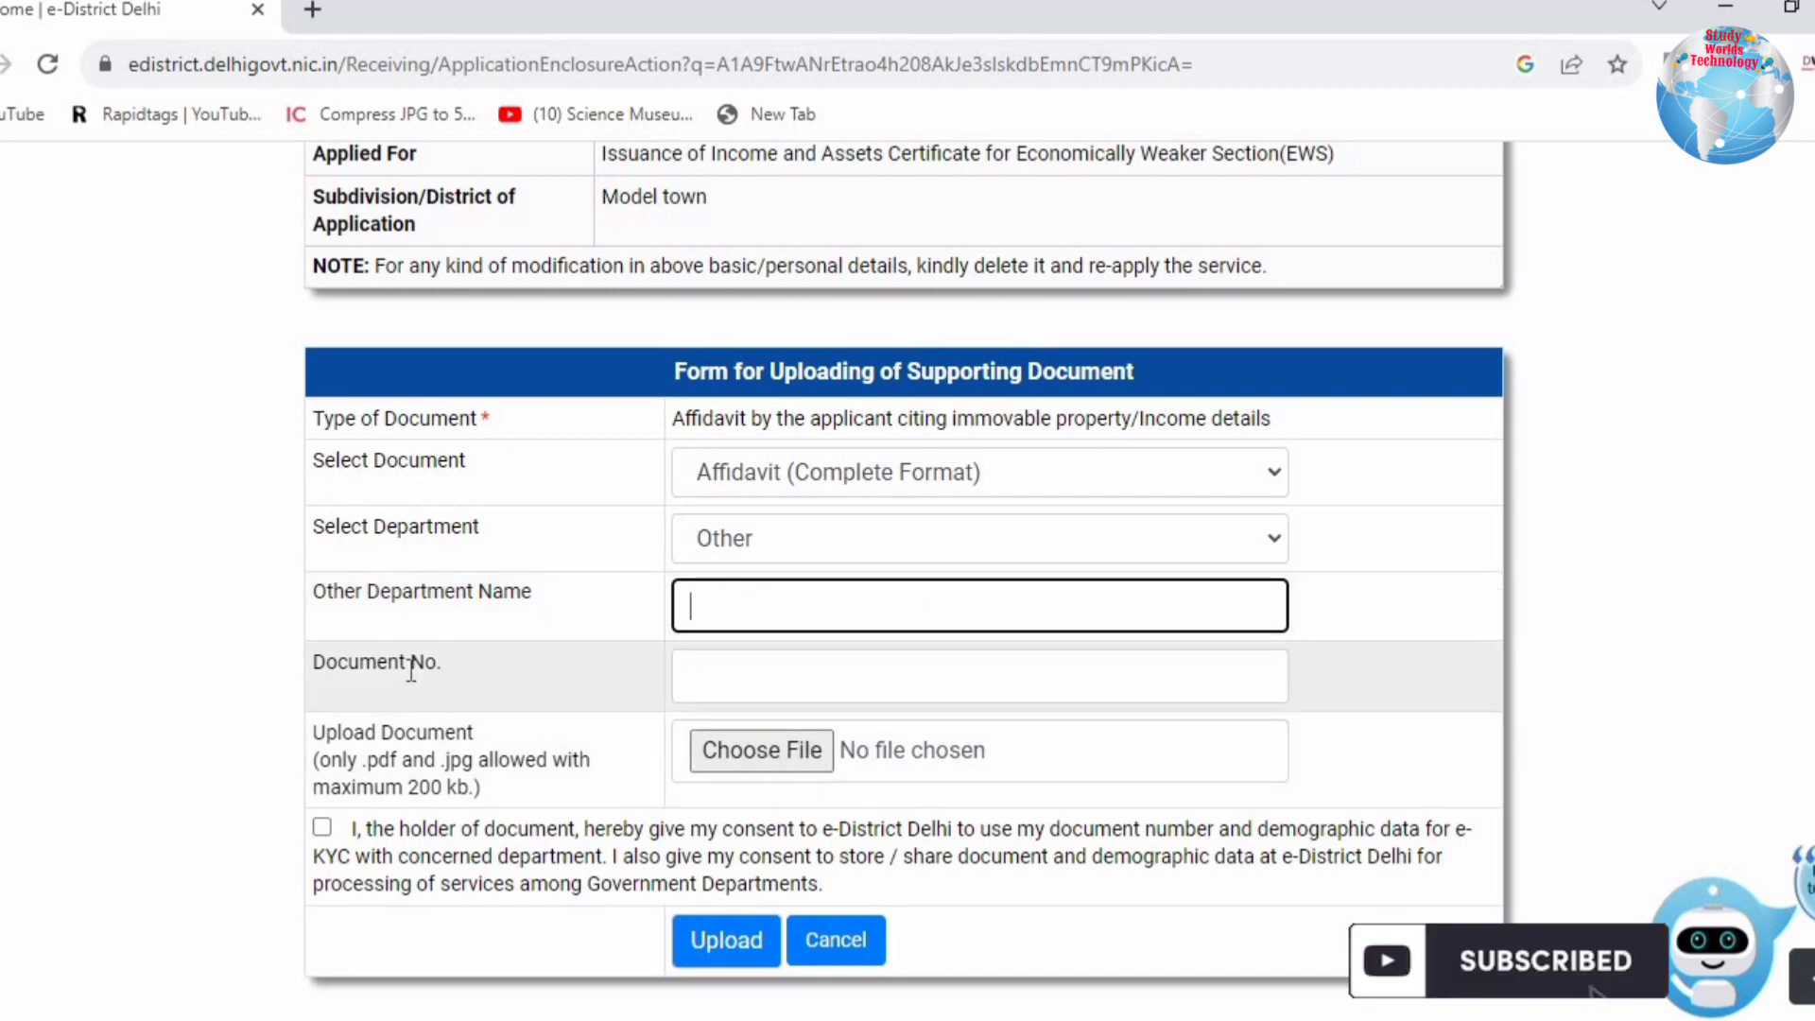
click(733, 669)
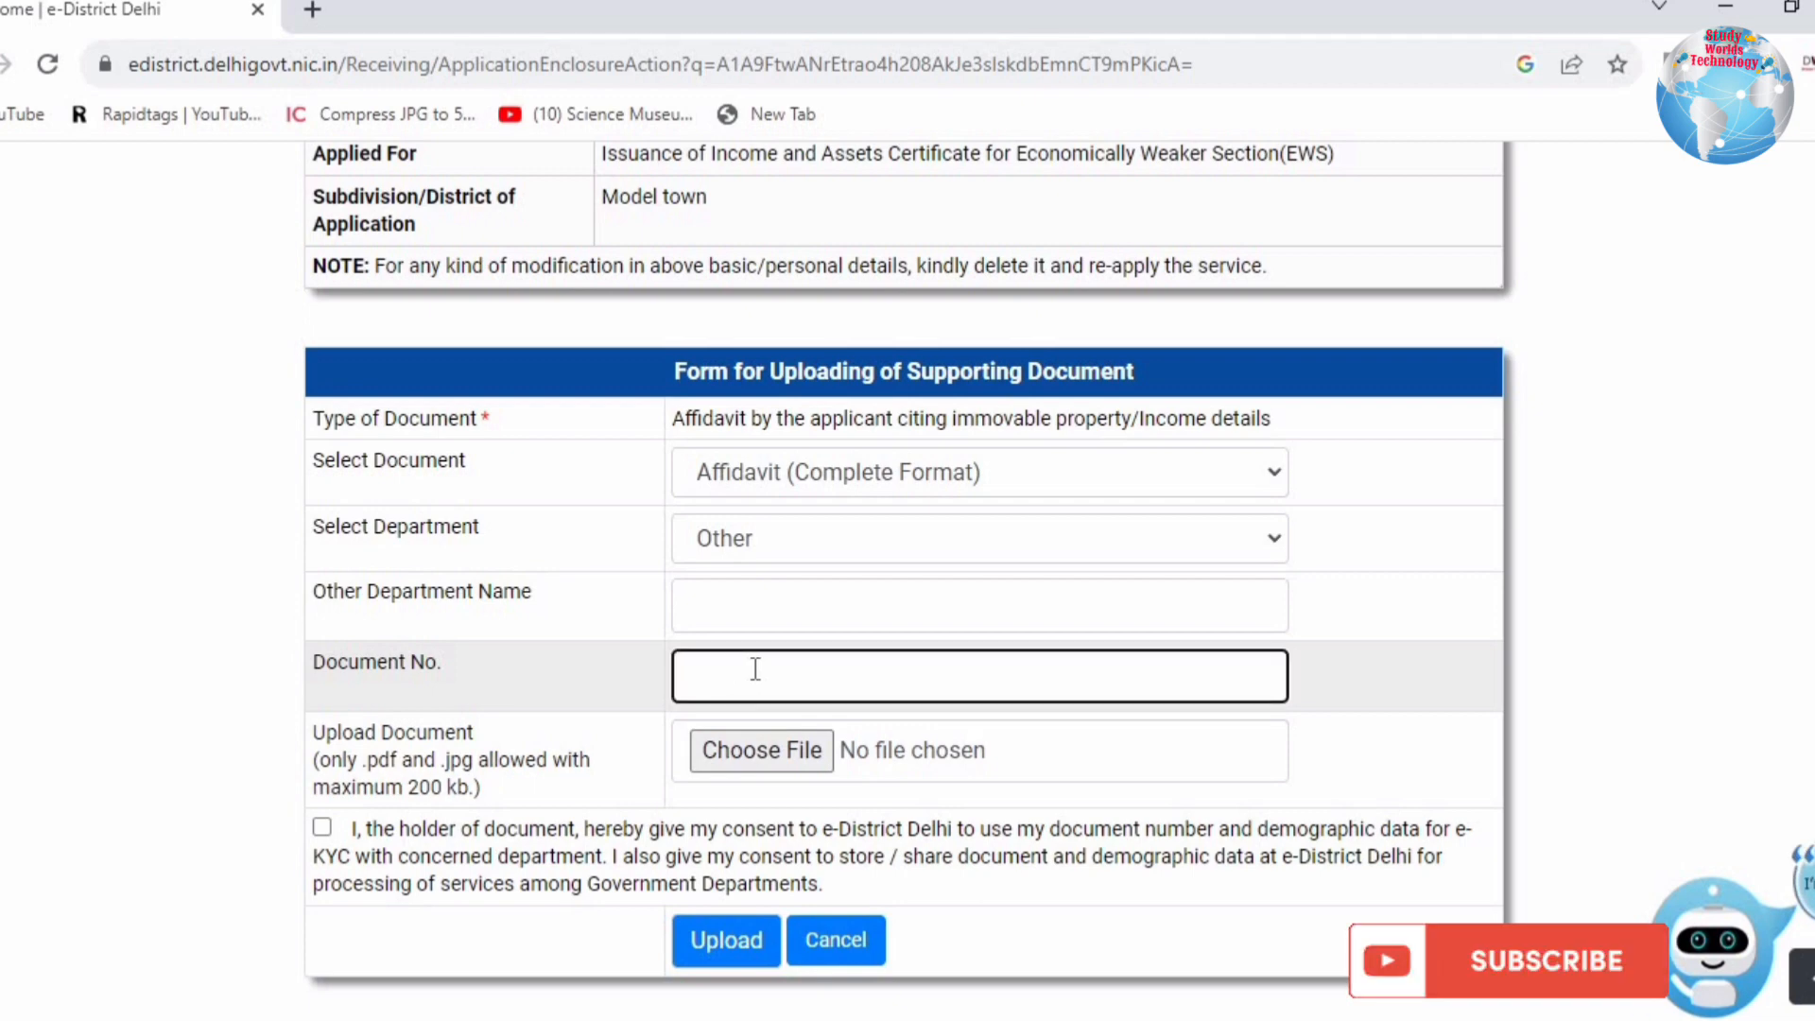
text(12345678)
Step: Attach the affidavit file, complete the department name, and upload it successfully
click(734, 746)
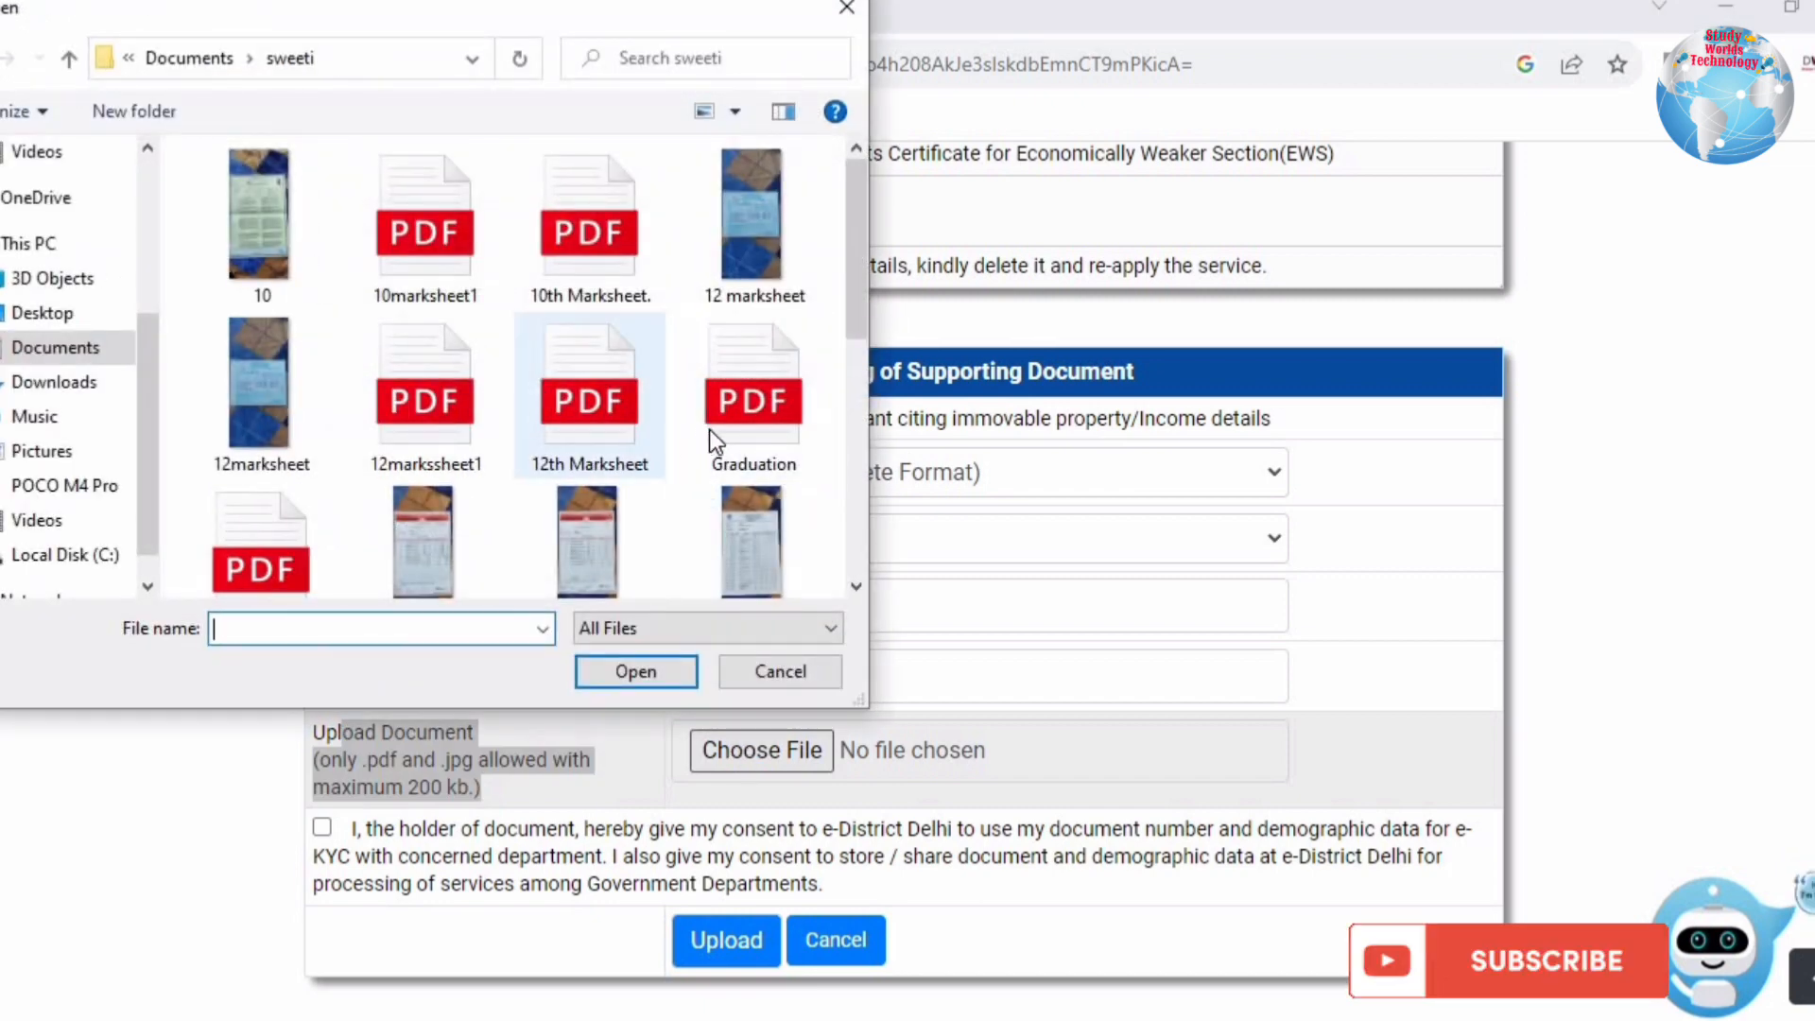
click(709, 429)
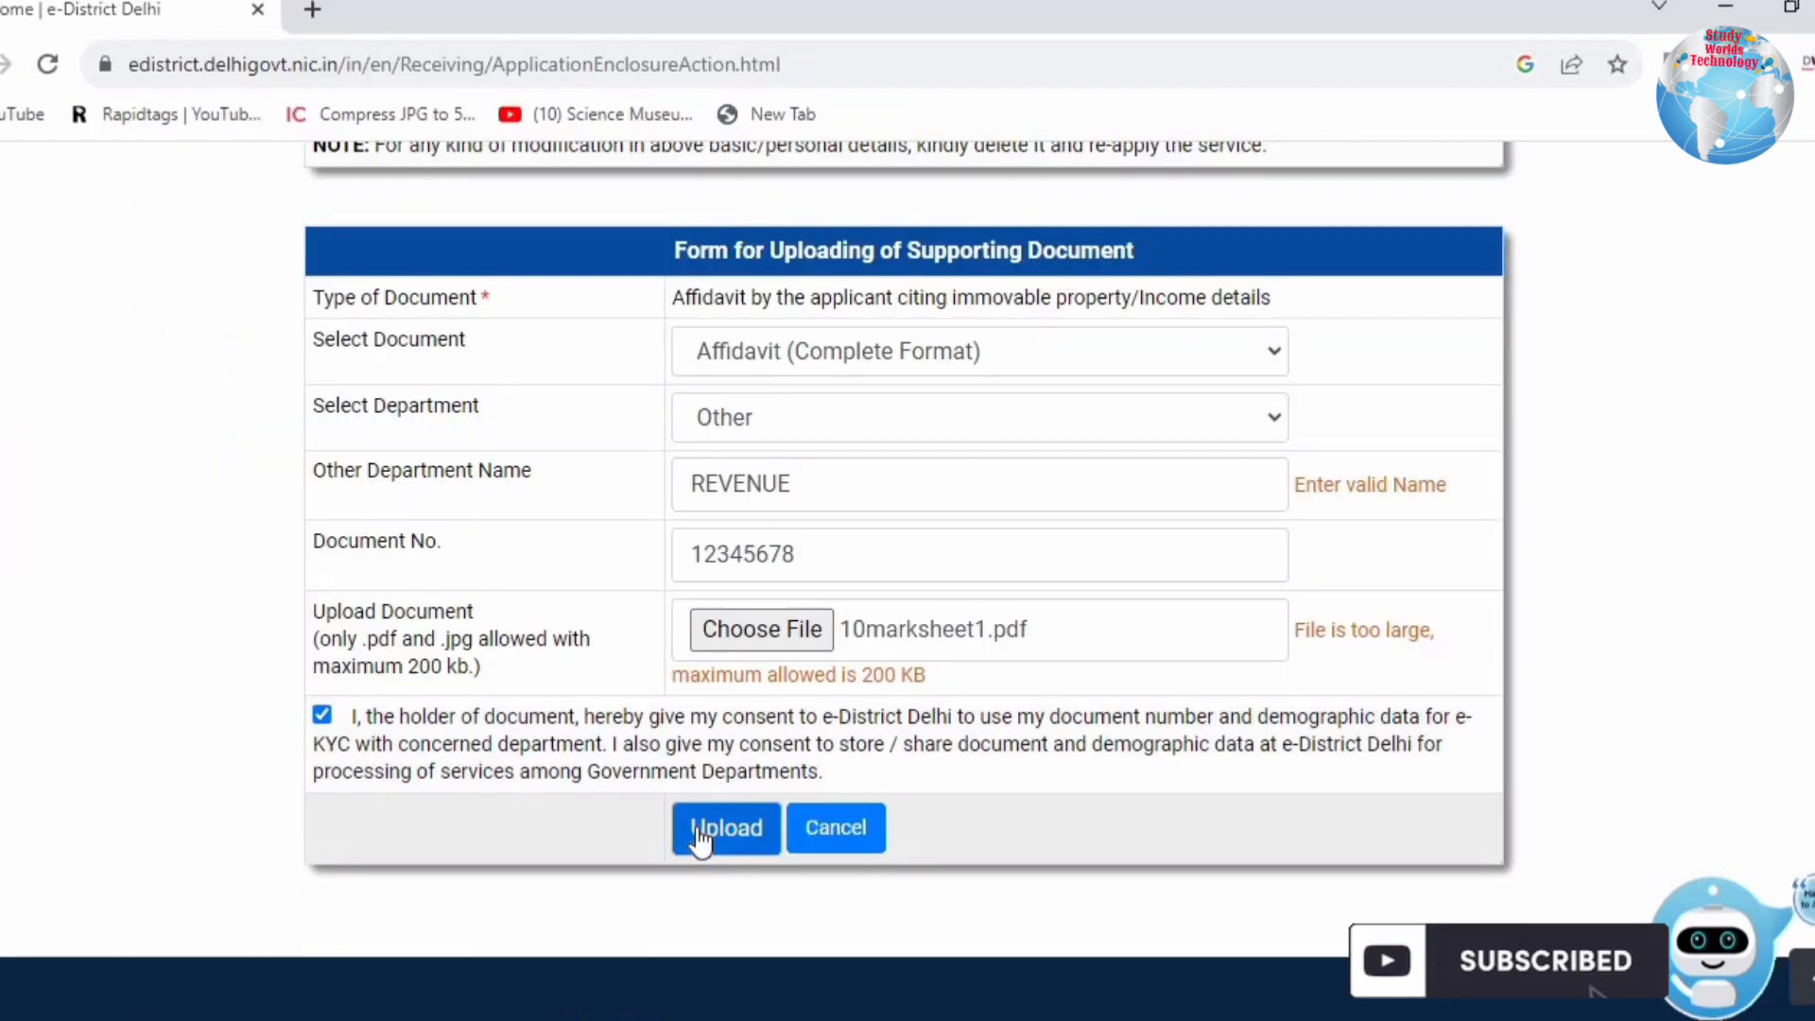
click(683, 824)
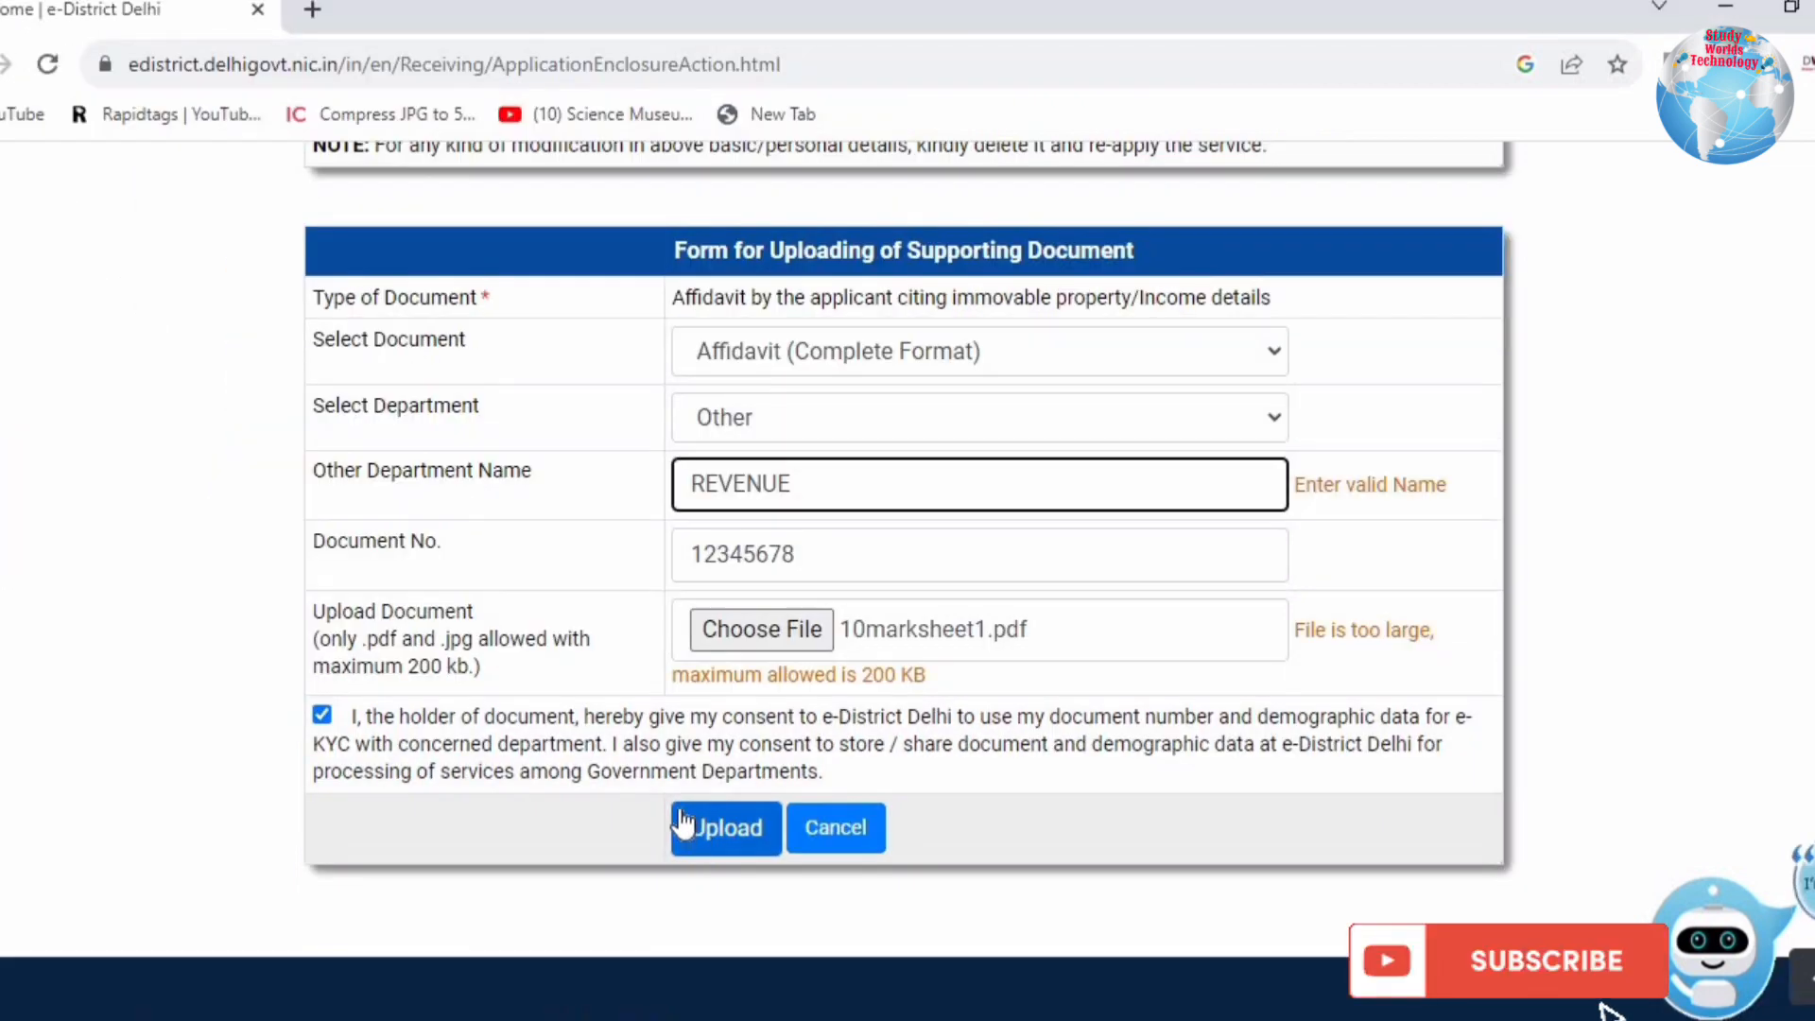
click(967, 558)
click(781, 630)
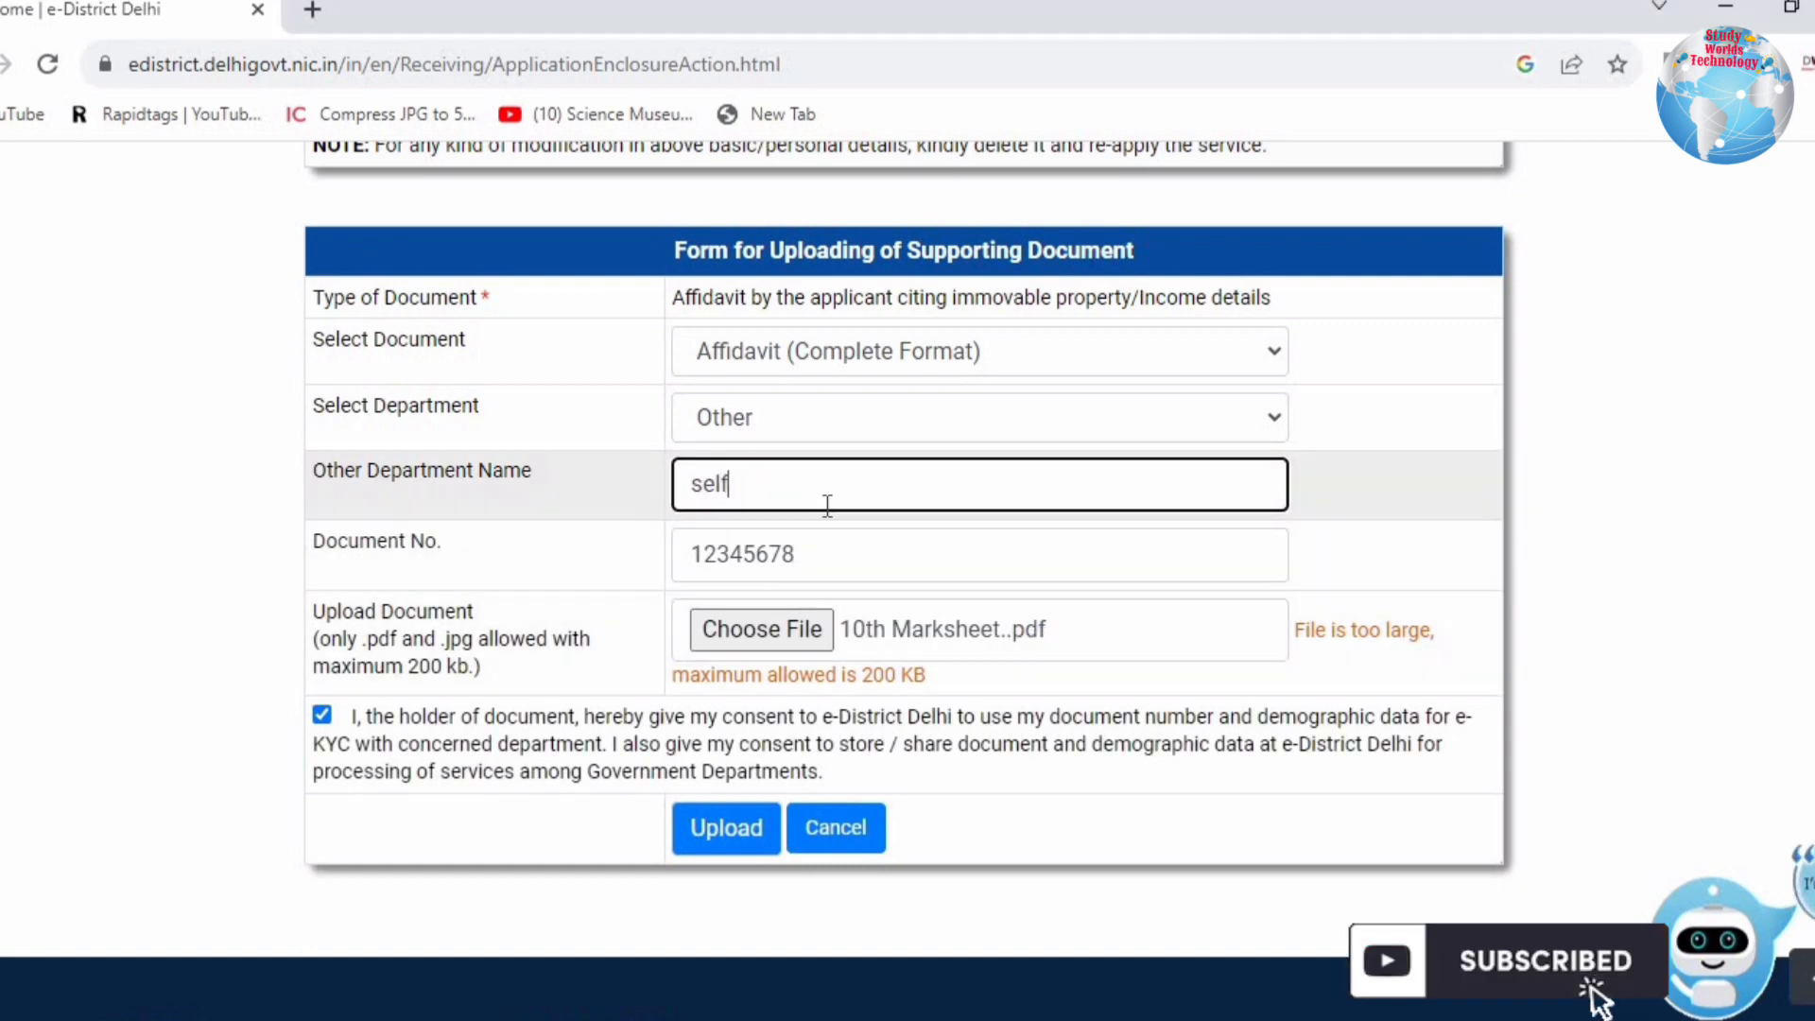
click(1332, 548)
click(726, 827)
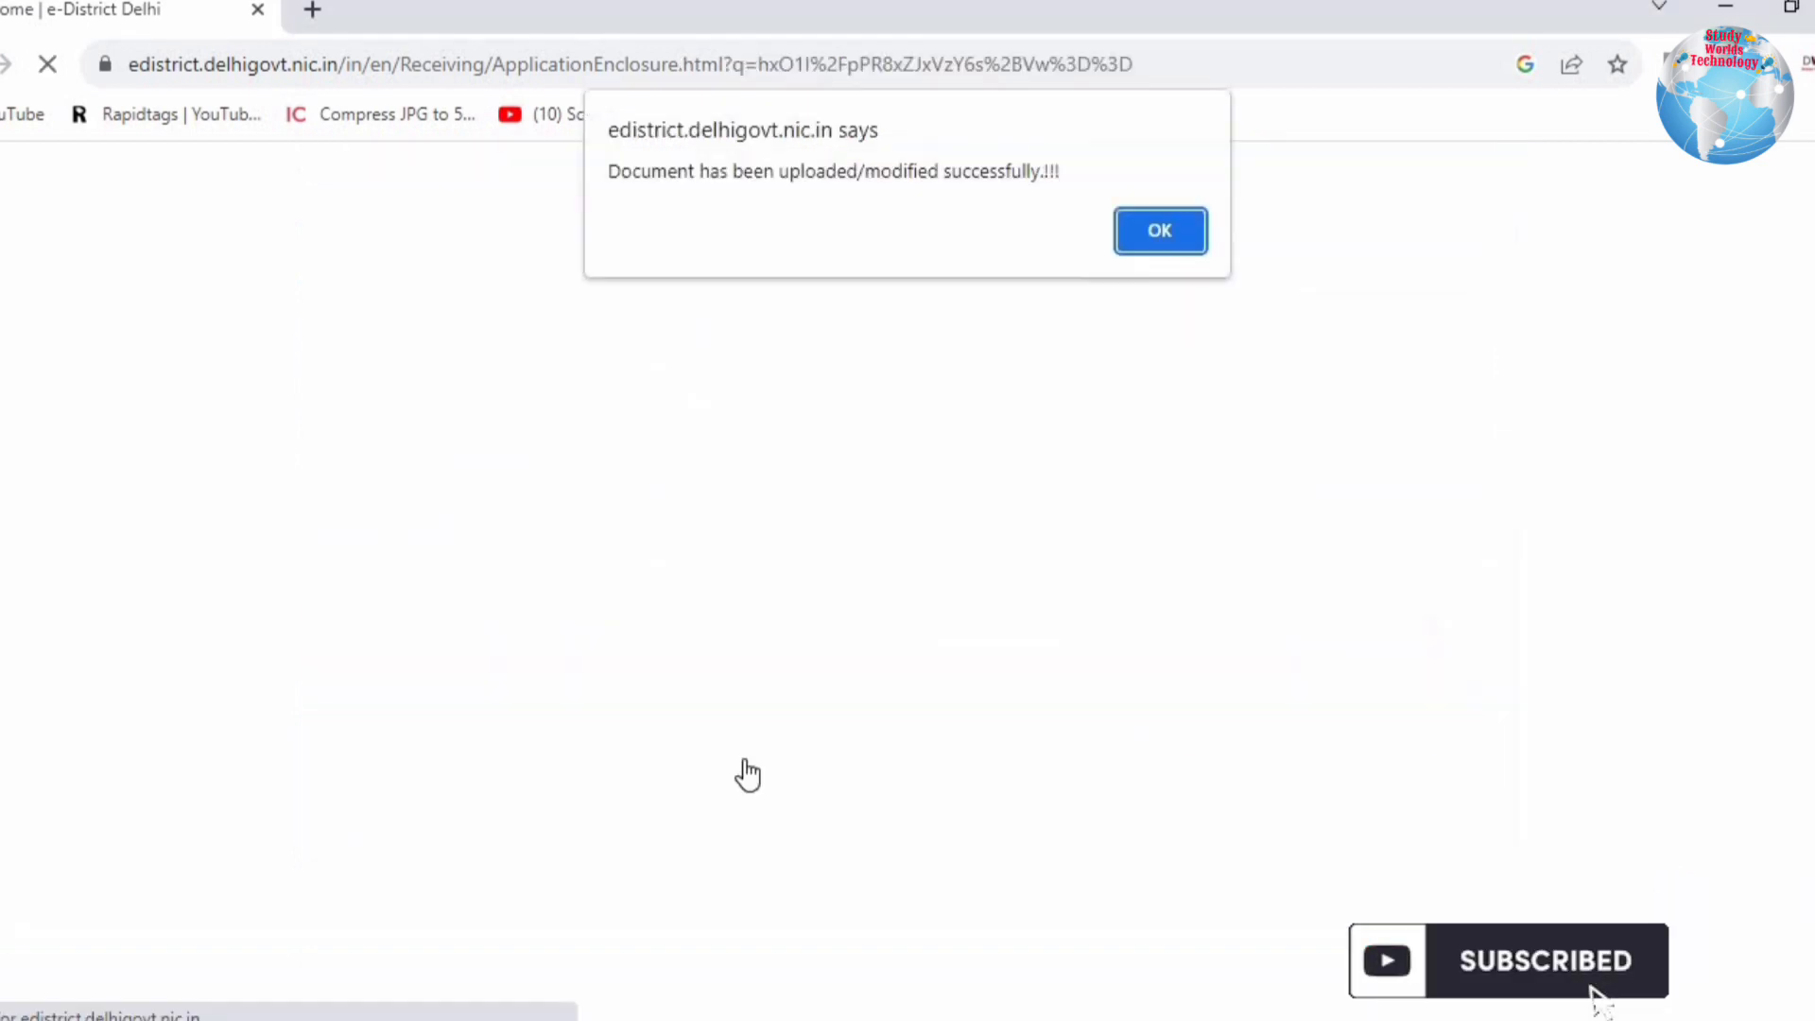
click(1139, 237)
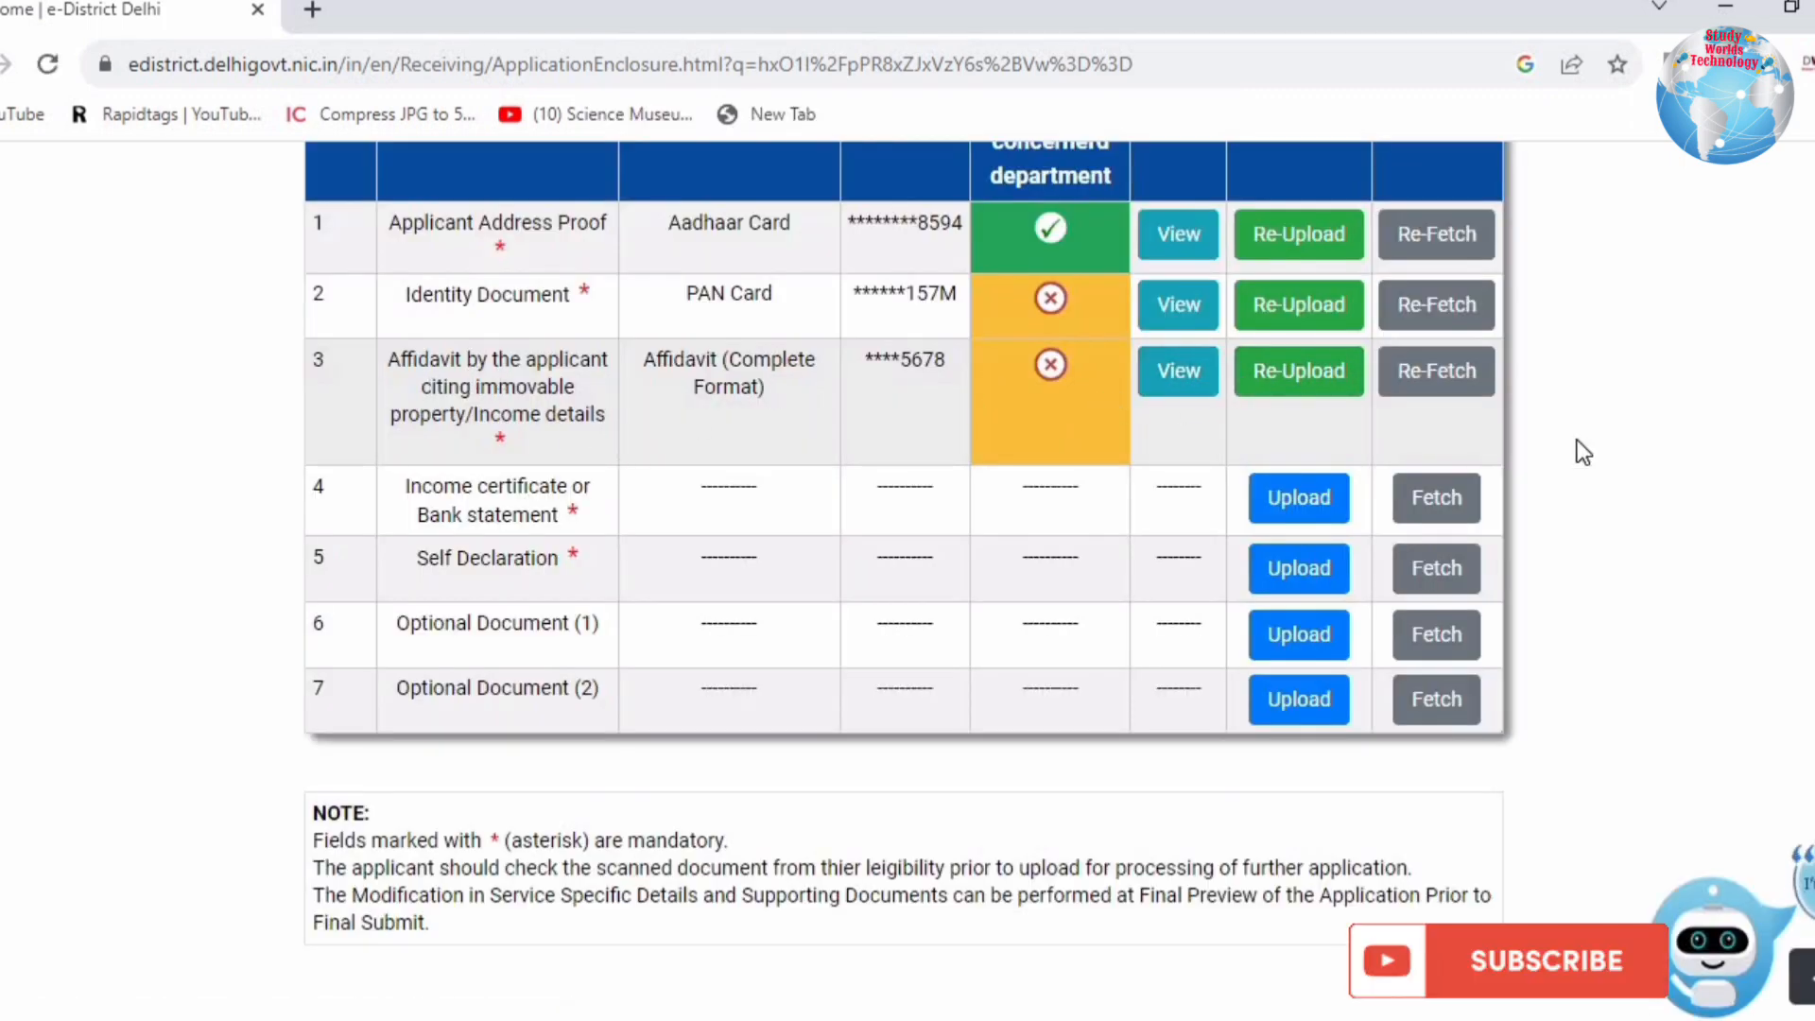
Step: Highlight row 4's Income certificate or Bank statement requirement wording
drag(416, 489, 571, 514)
click(573, 513)
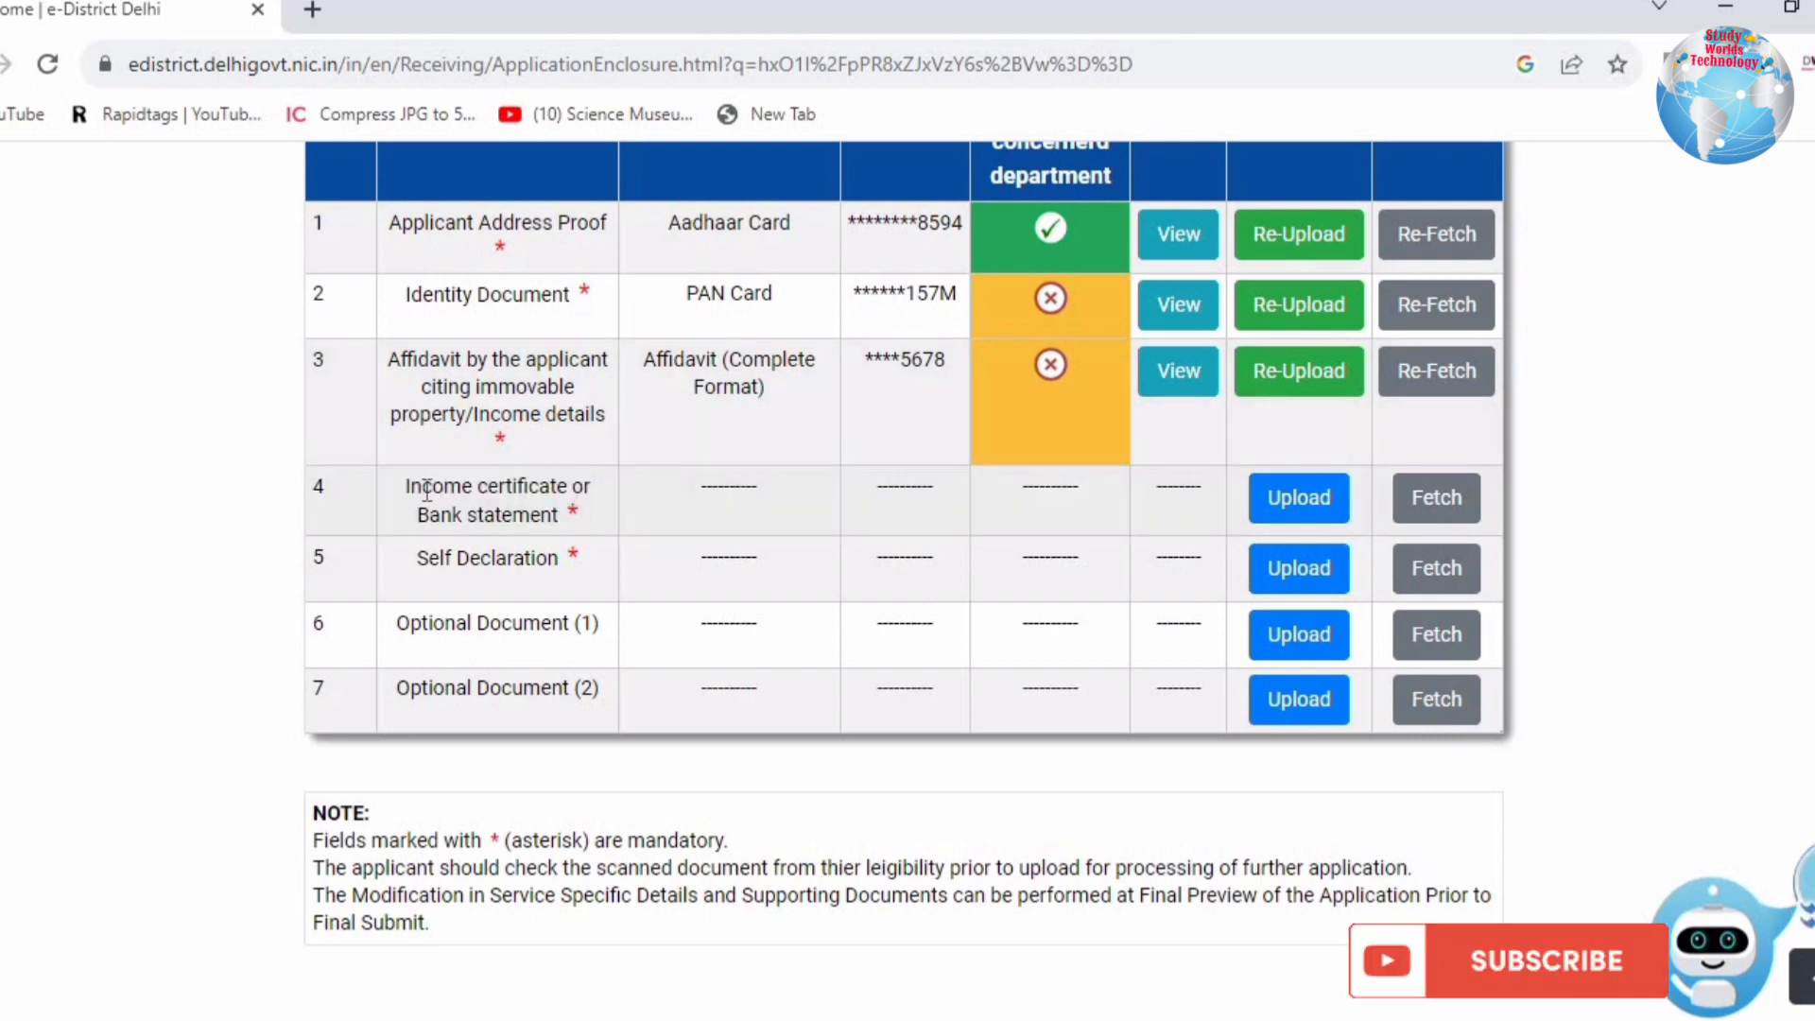
drag(421, 489, 534, 519)
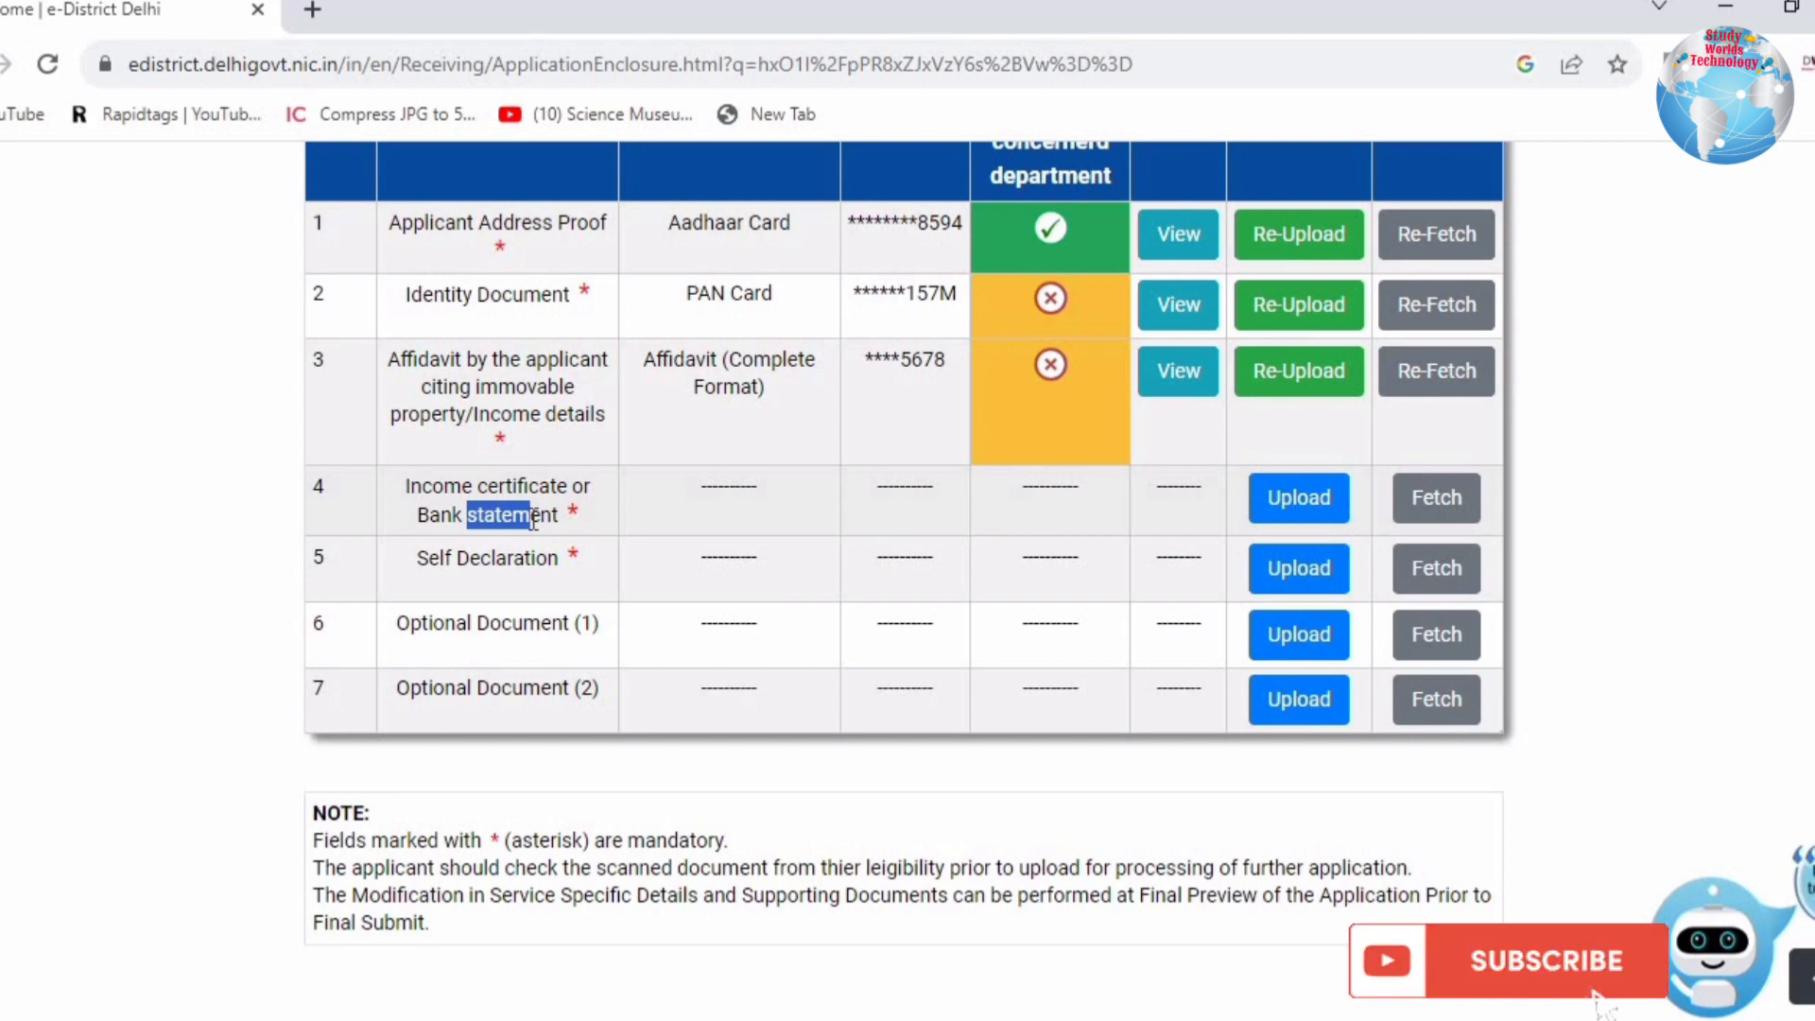
mouse_move(551, 487)
mouse_down()
mouse_move(477, 487)
mouse_move(541, 515)
mouse_up()
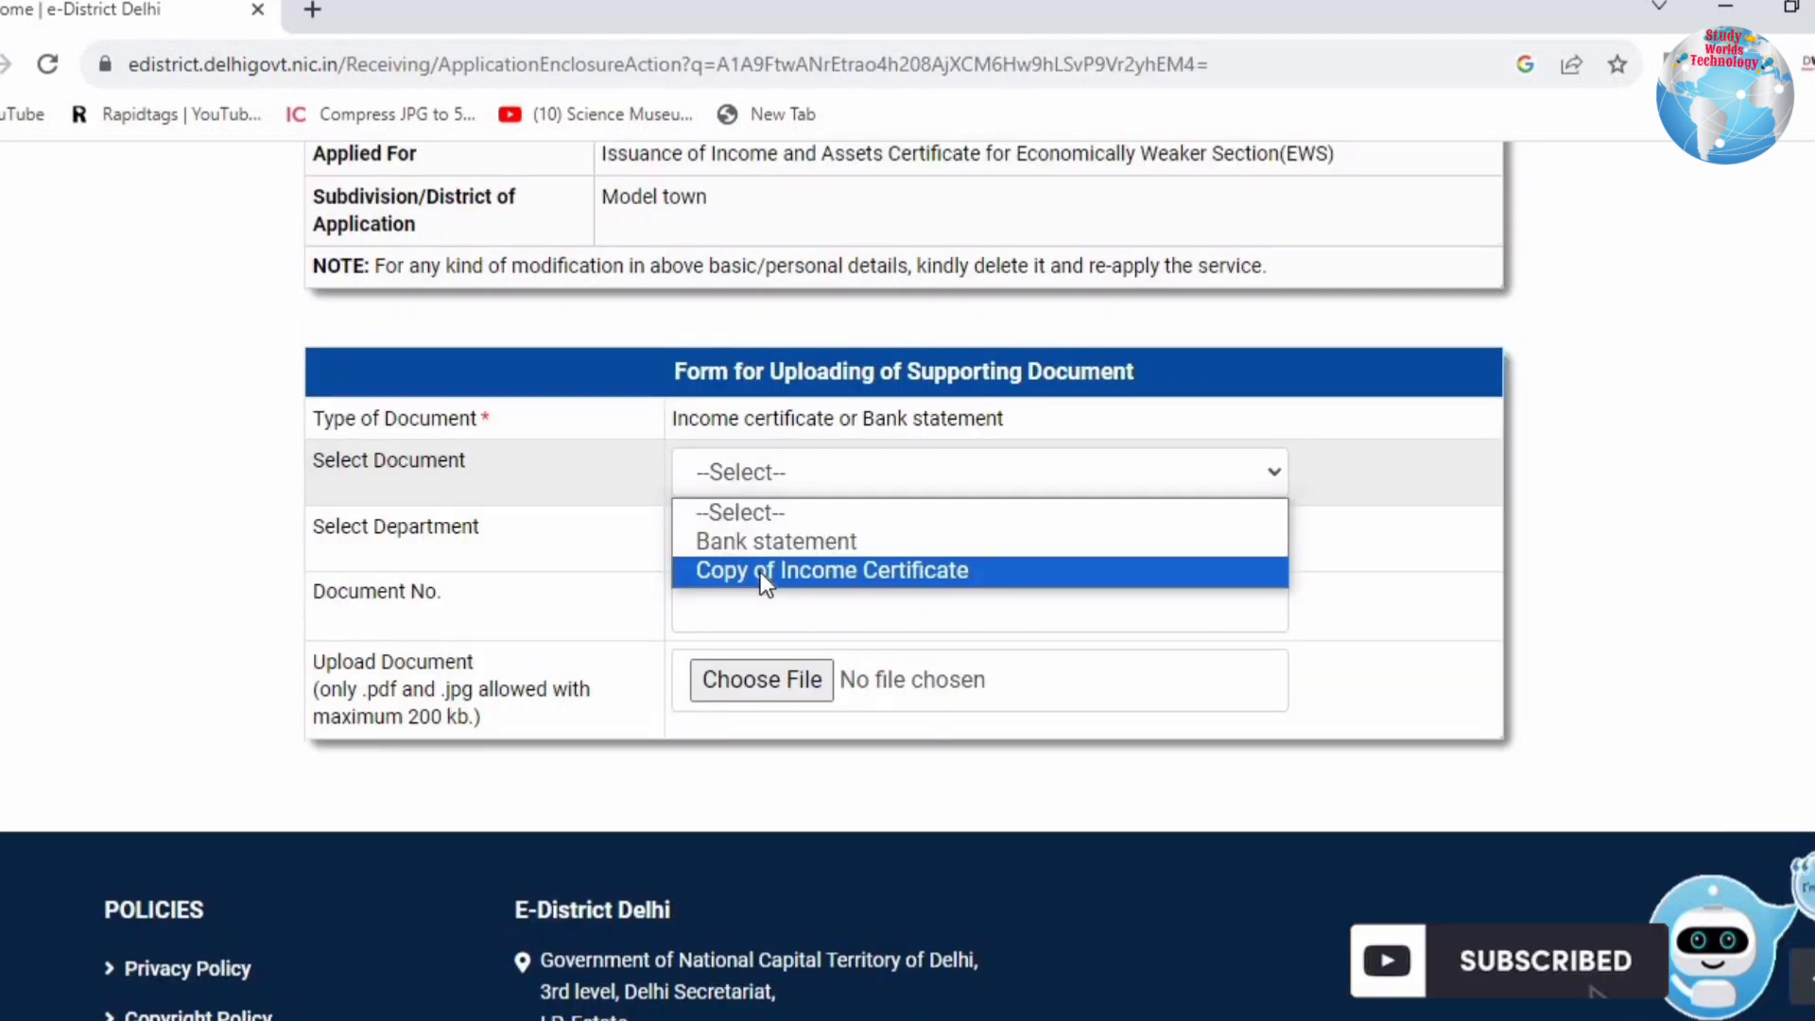
Step: Upload a Copy of Income Certificate issued by the Revenue Department, attaching its file
click(760, 571)
click(771, 530)
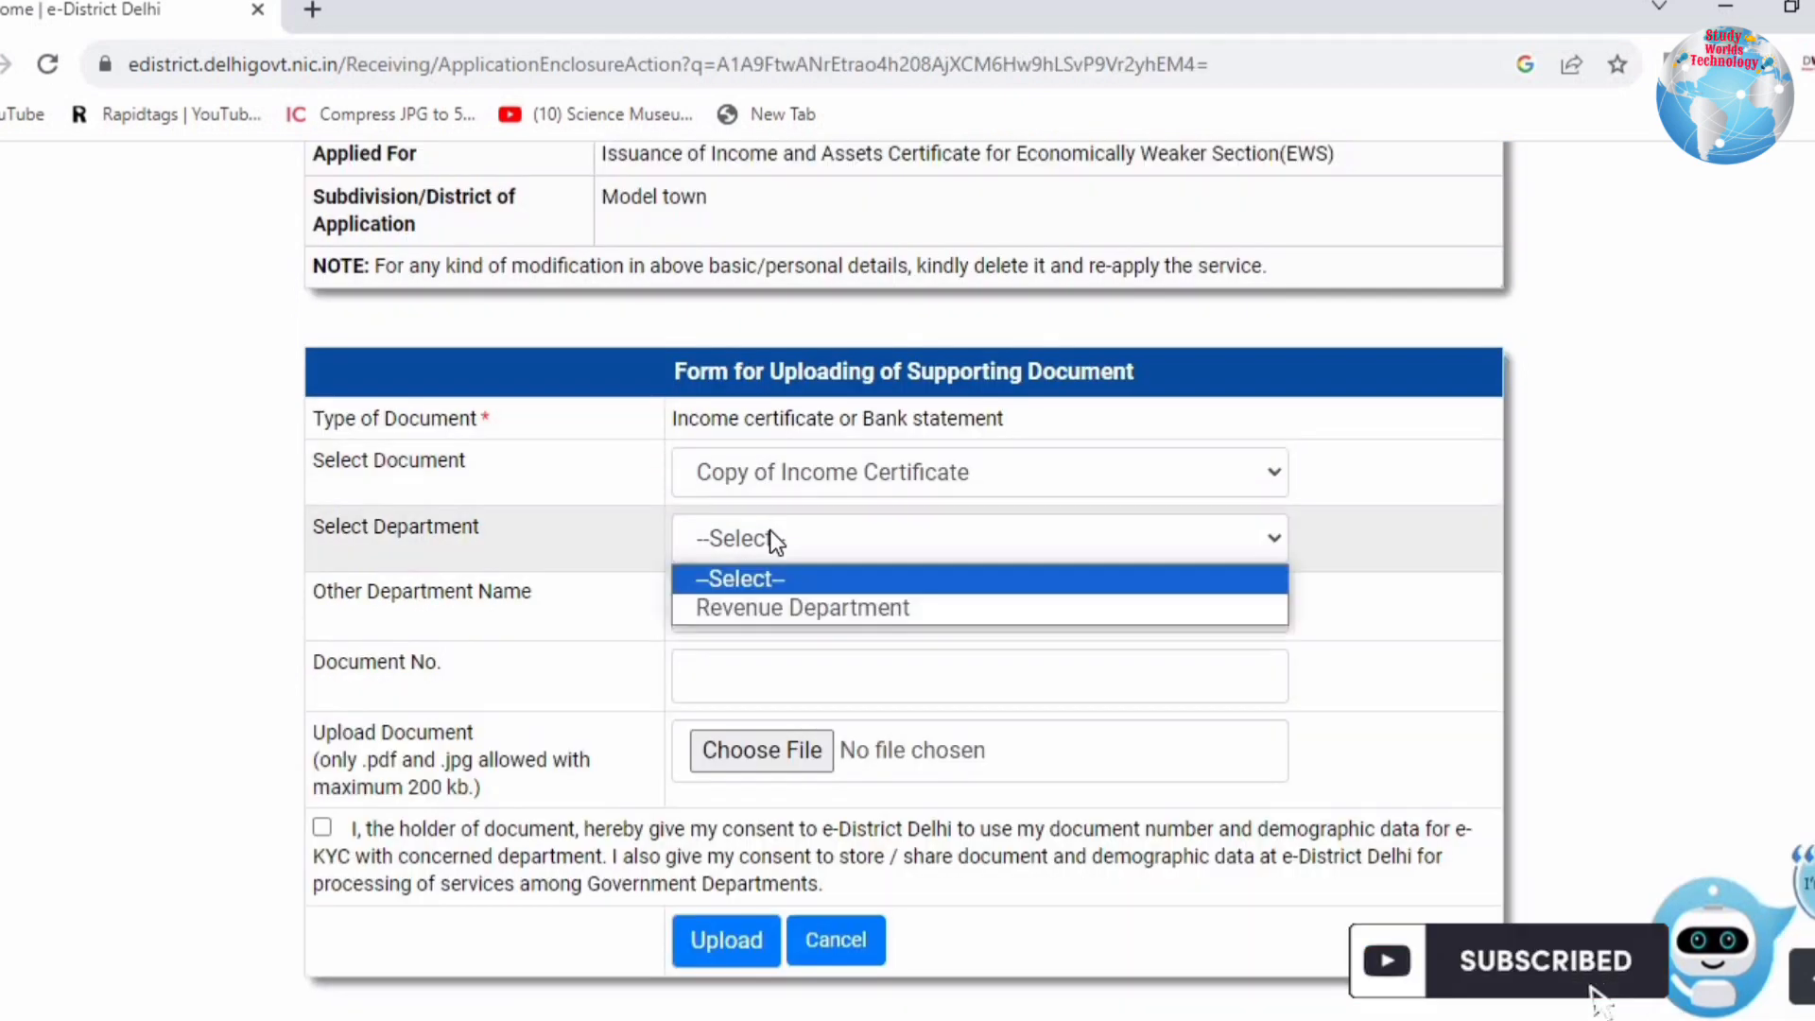
click(769, 606)
click(727, 605)
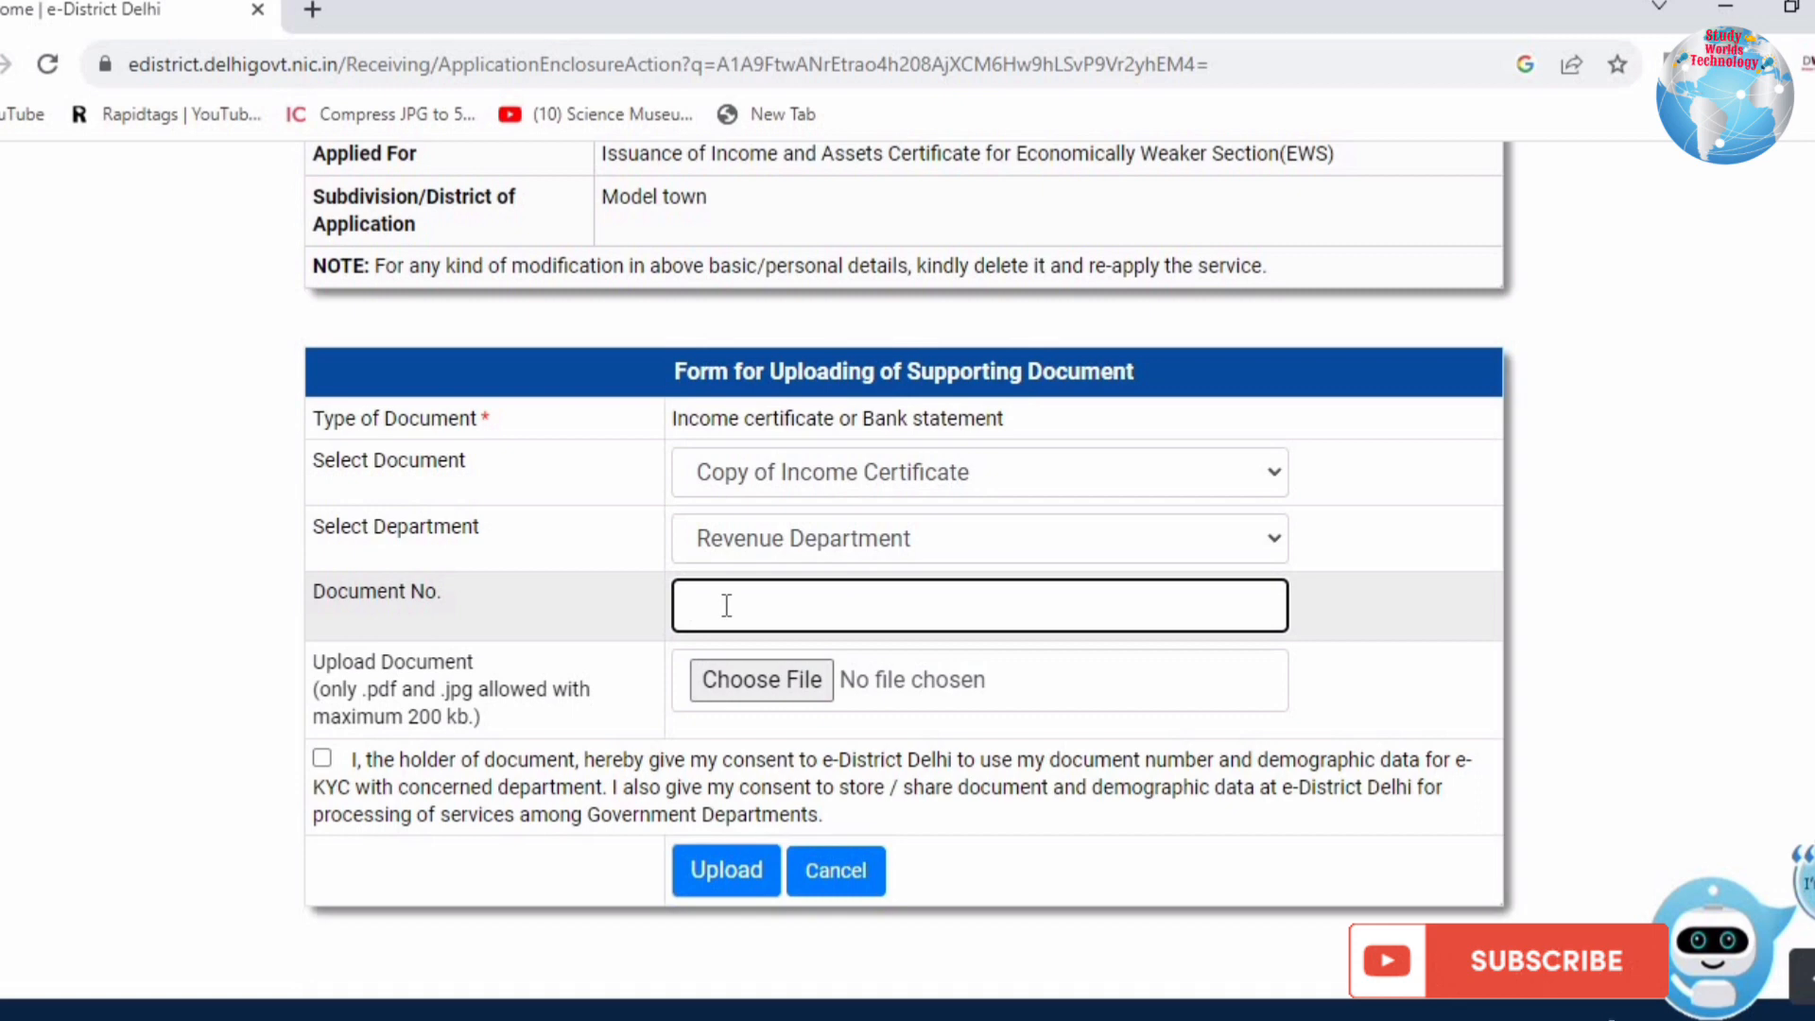
text(1)
key(BackSpace)
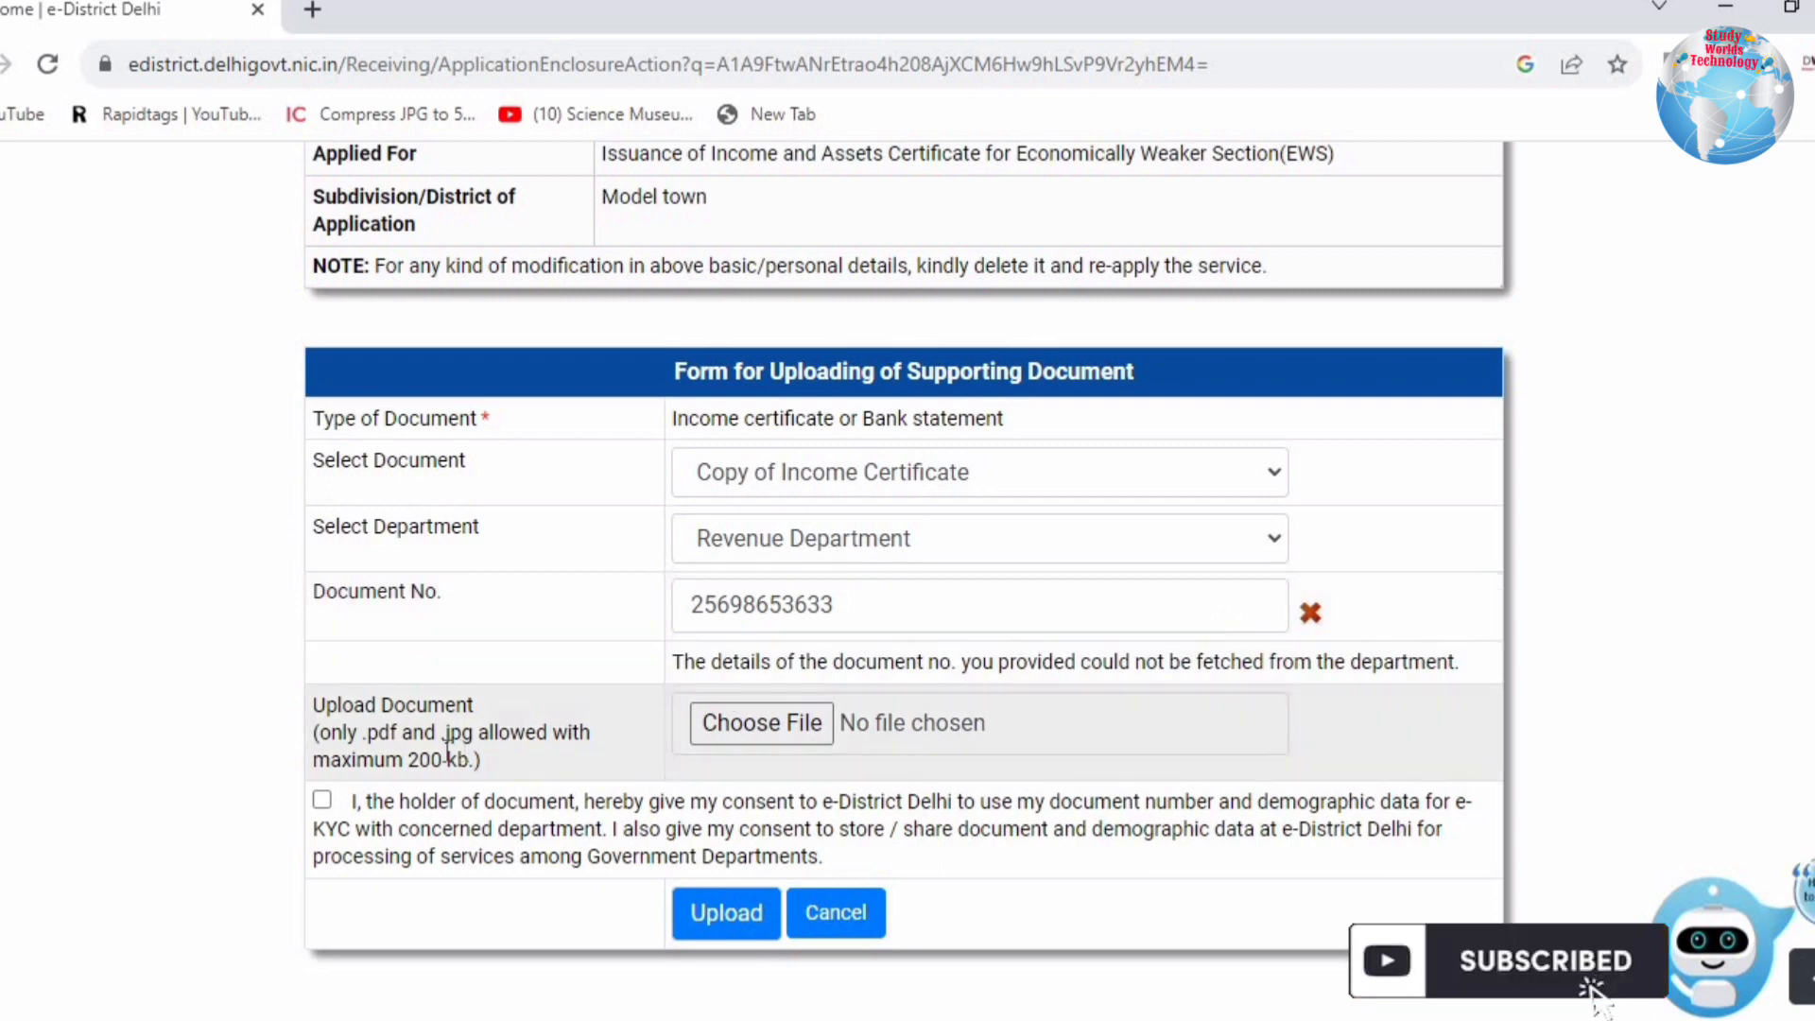
click(739, 737)
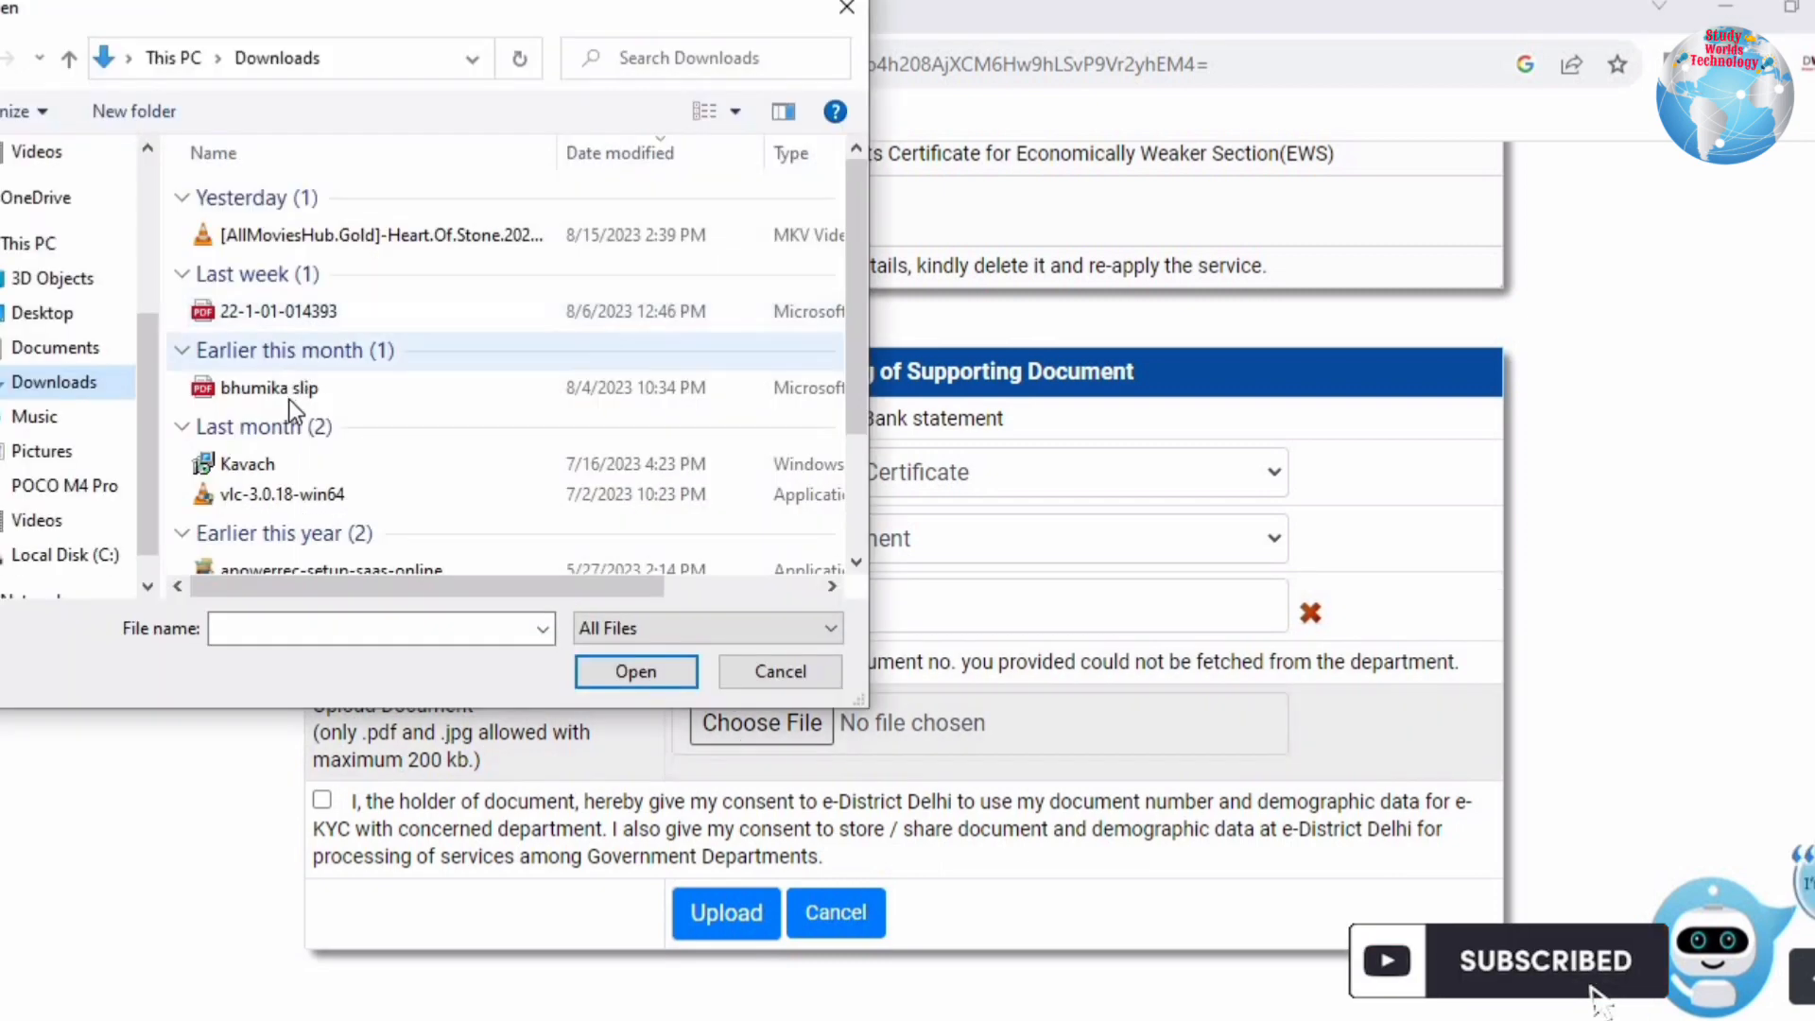
scroll(346, 458, down, 2)
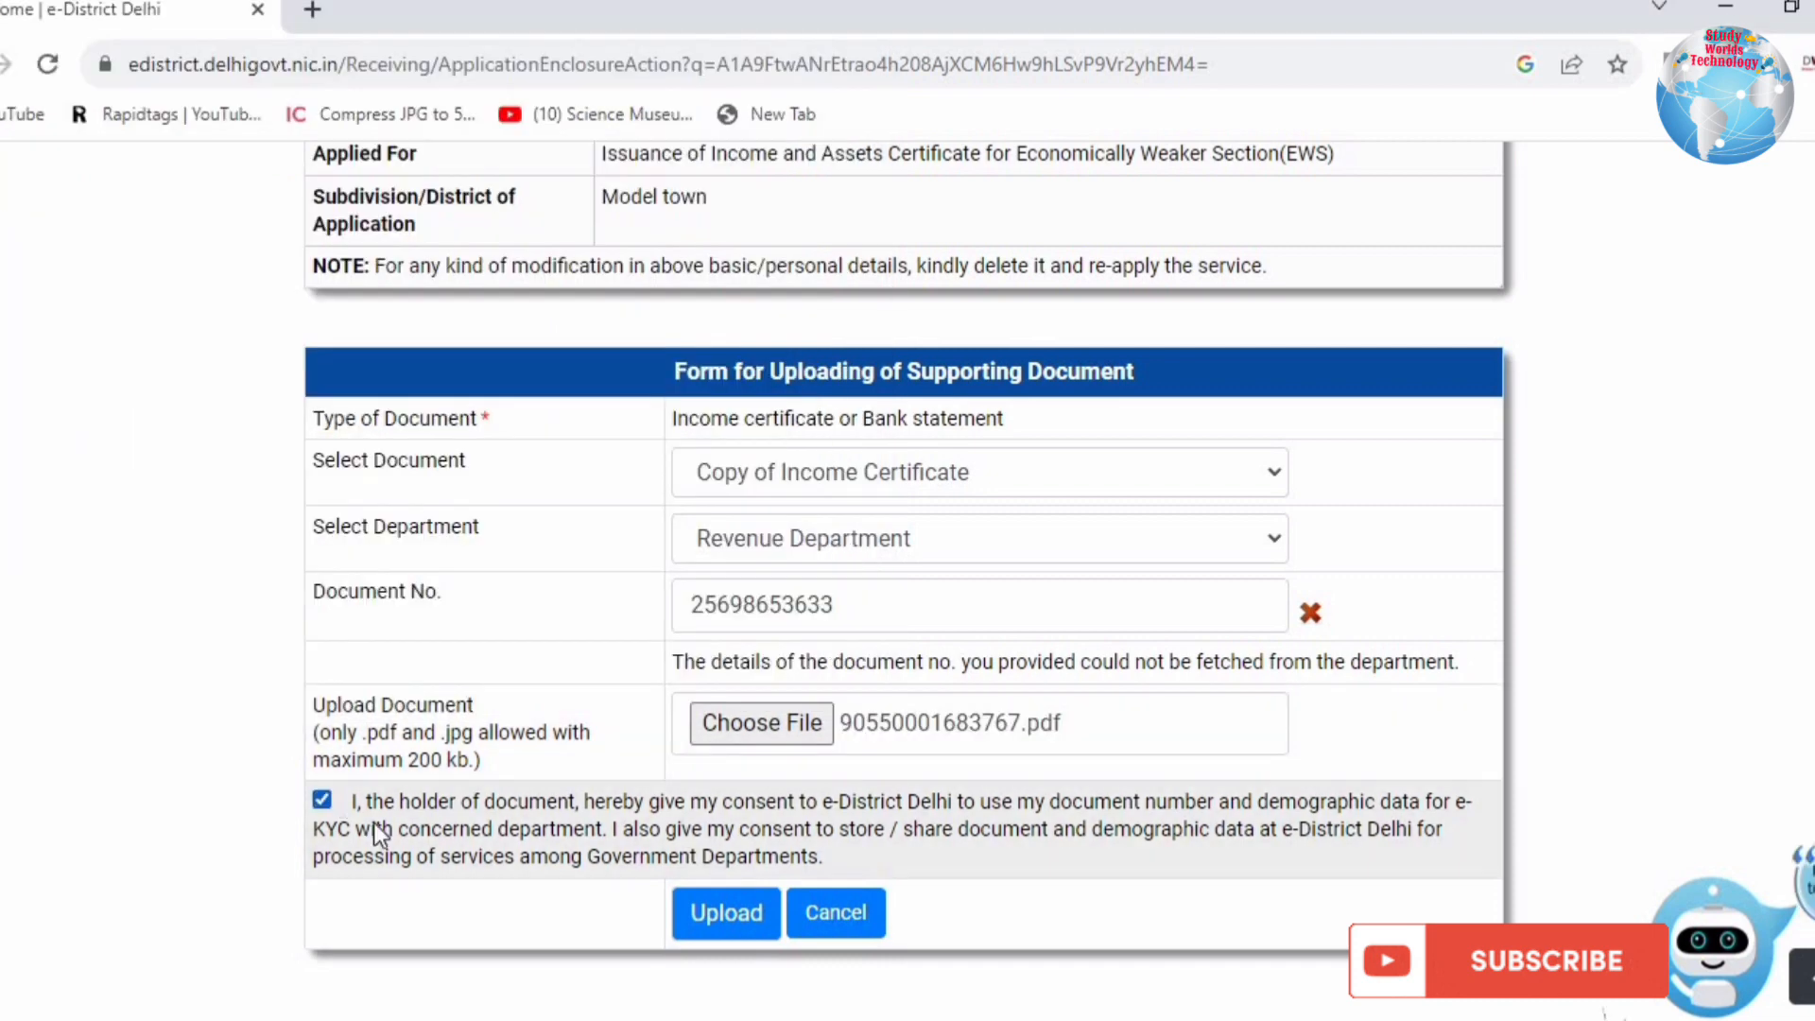
click(695, 917)
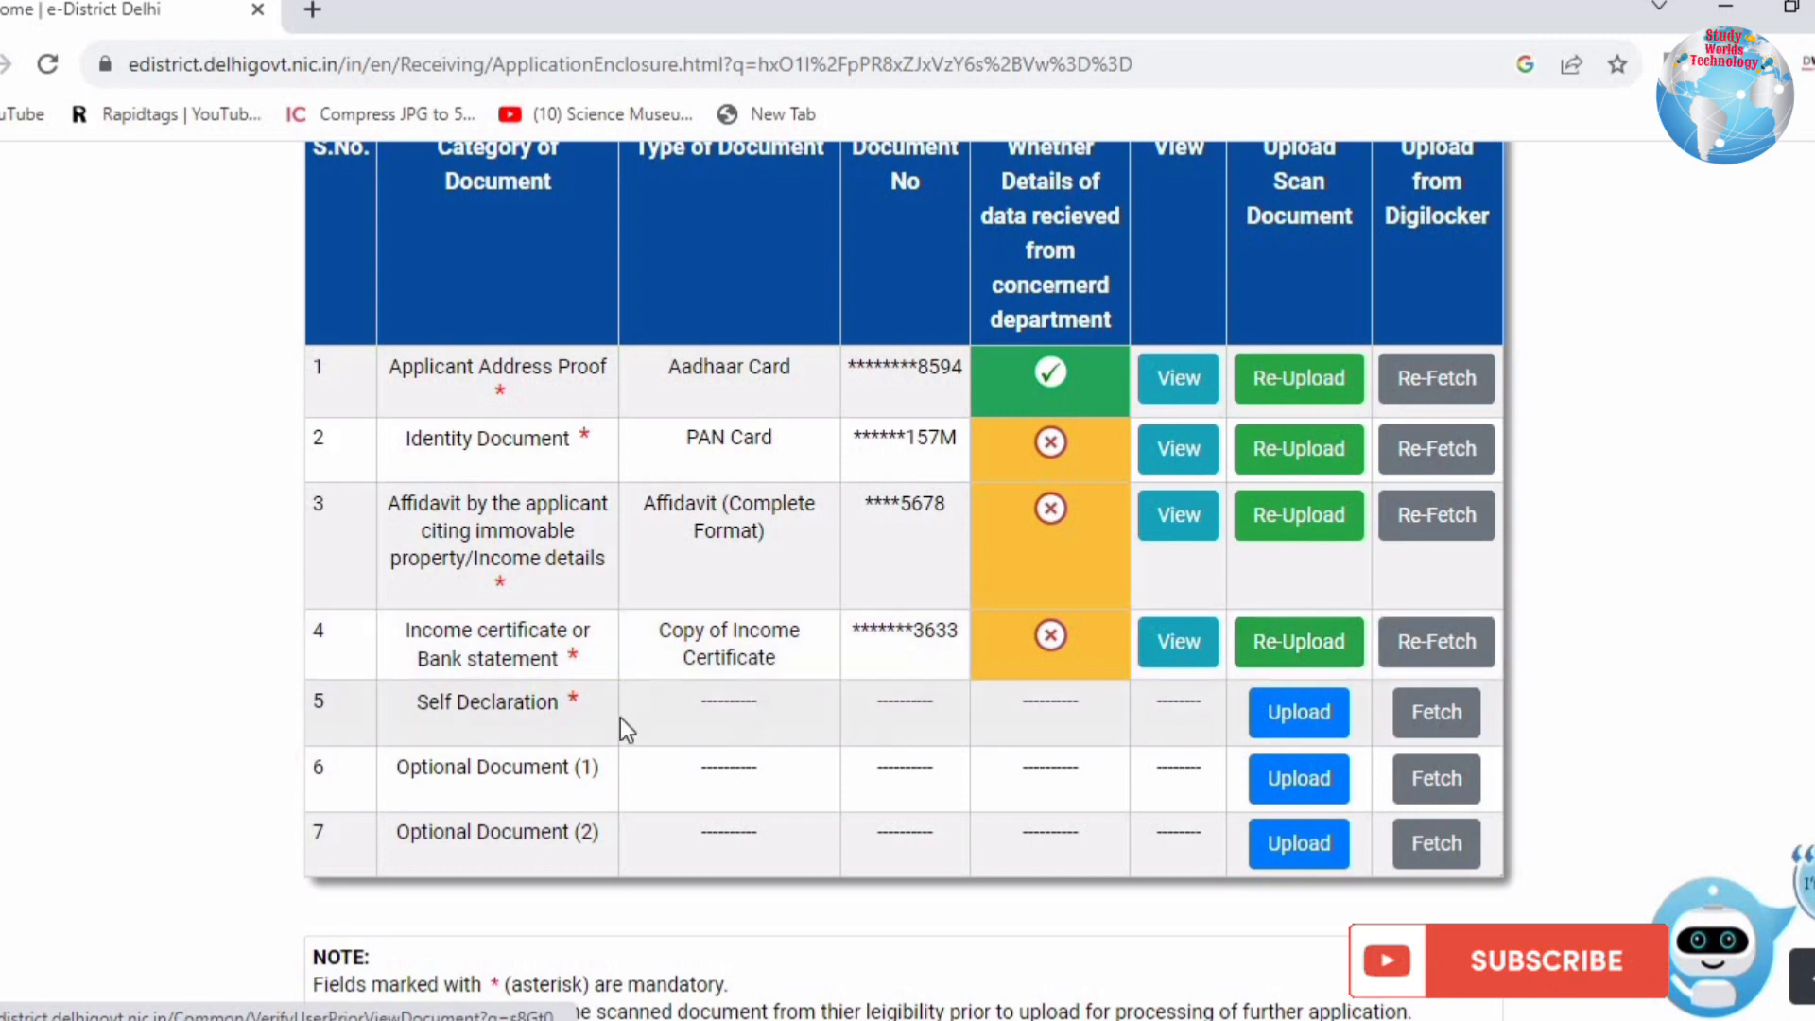
Step: Start the row 5 upload with Self Declaration as the document and 'self' as the department
click(1295, 723)
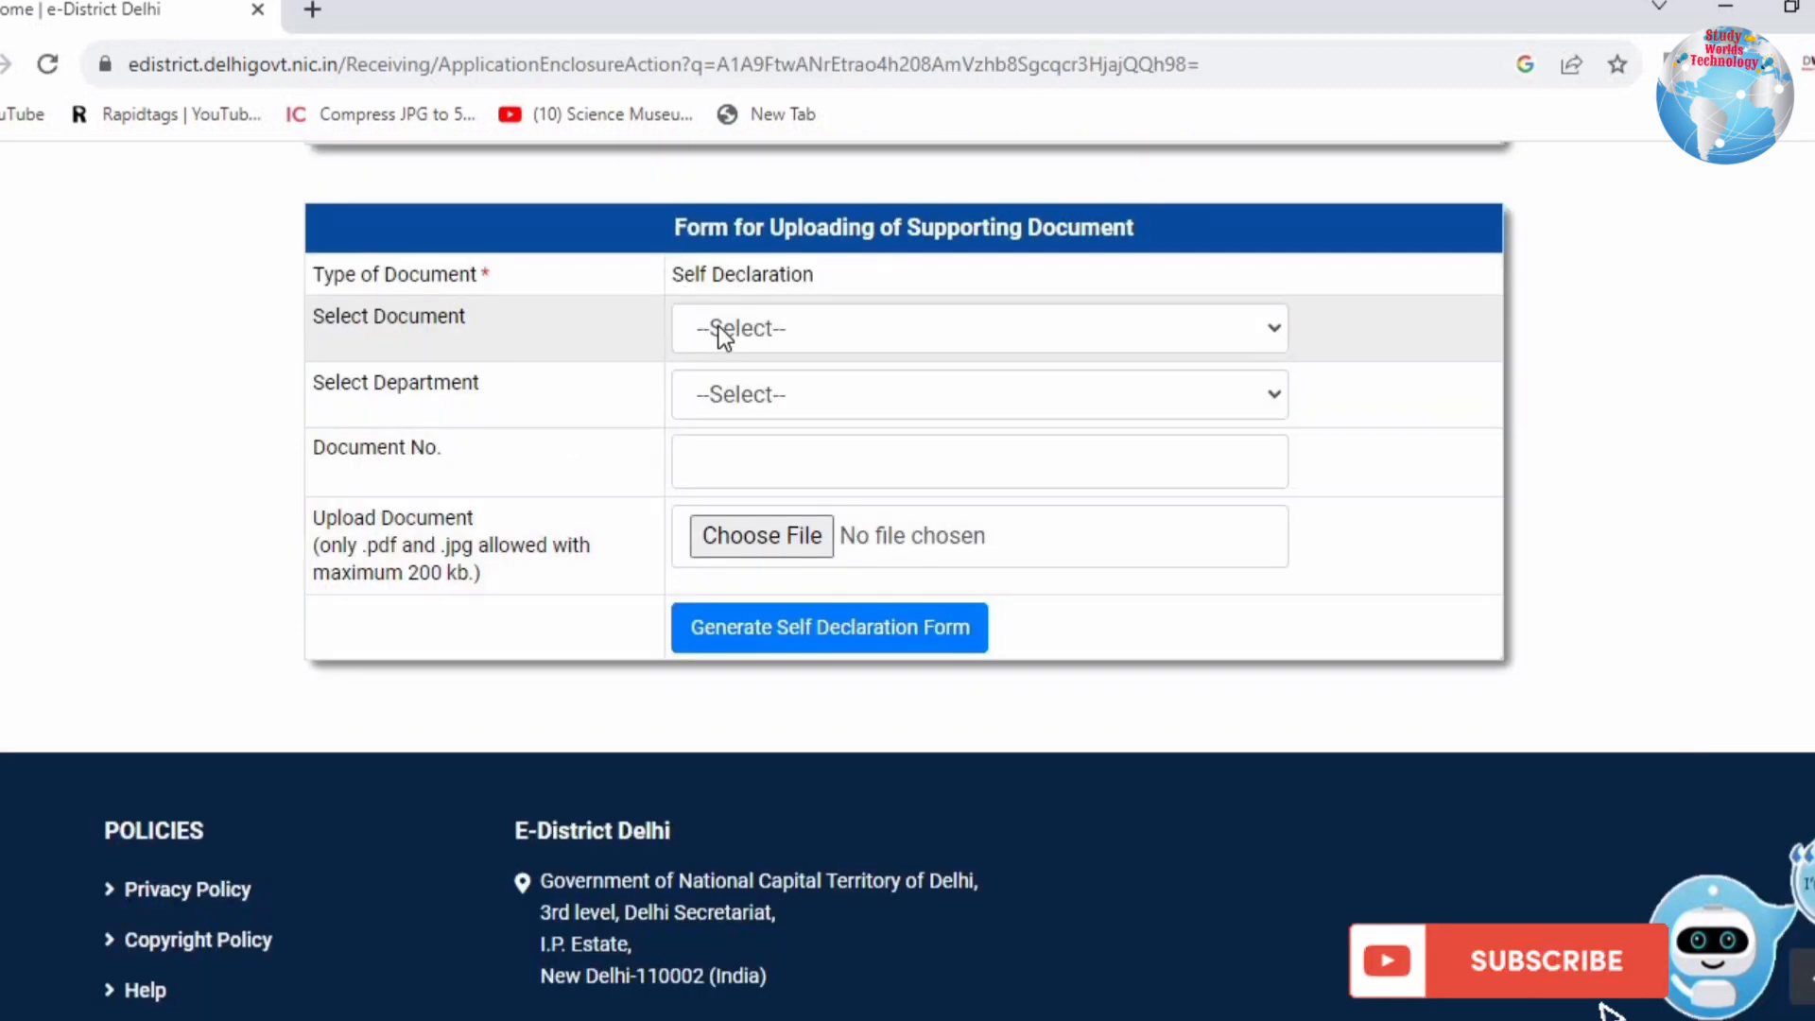
click(717, 325)
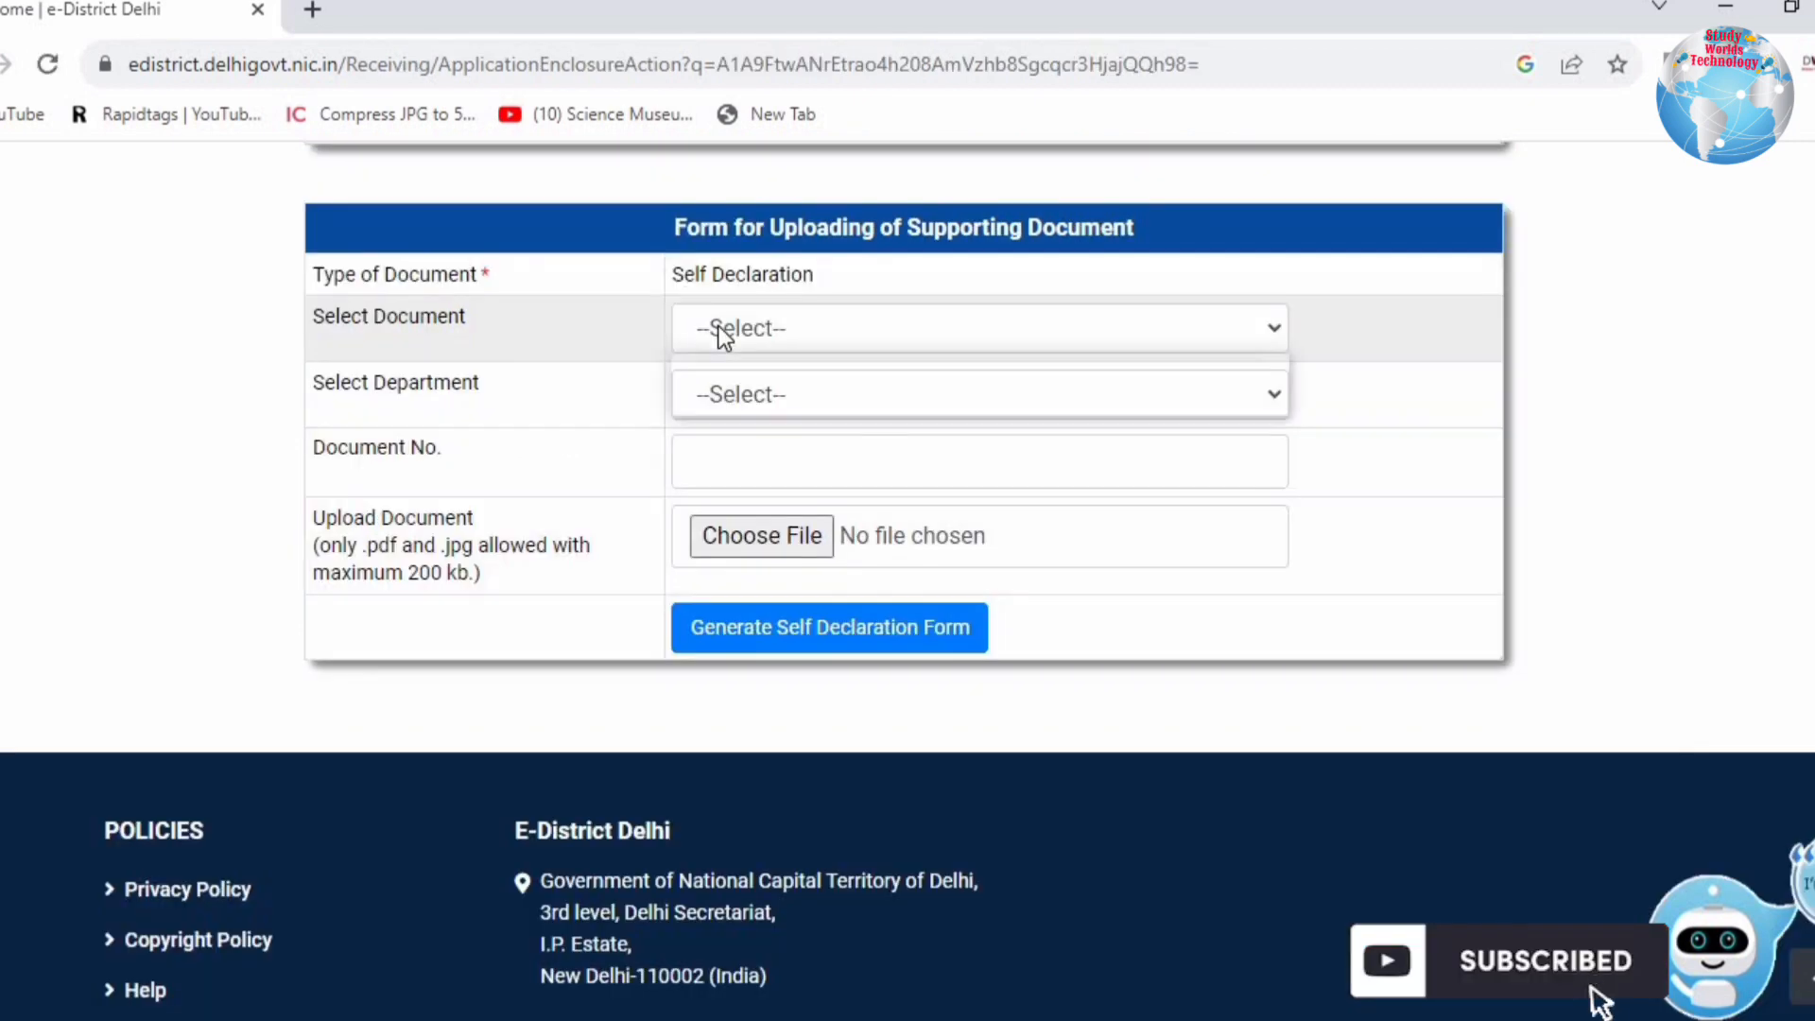
click(750, 433)
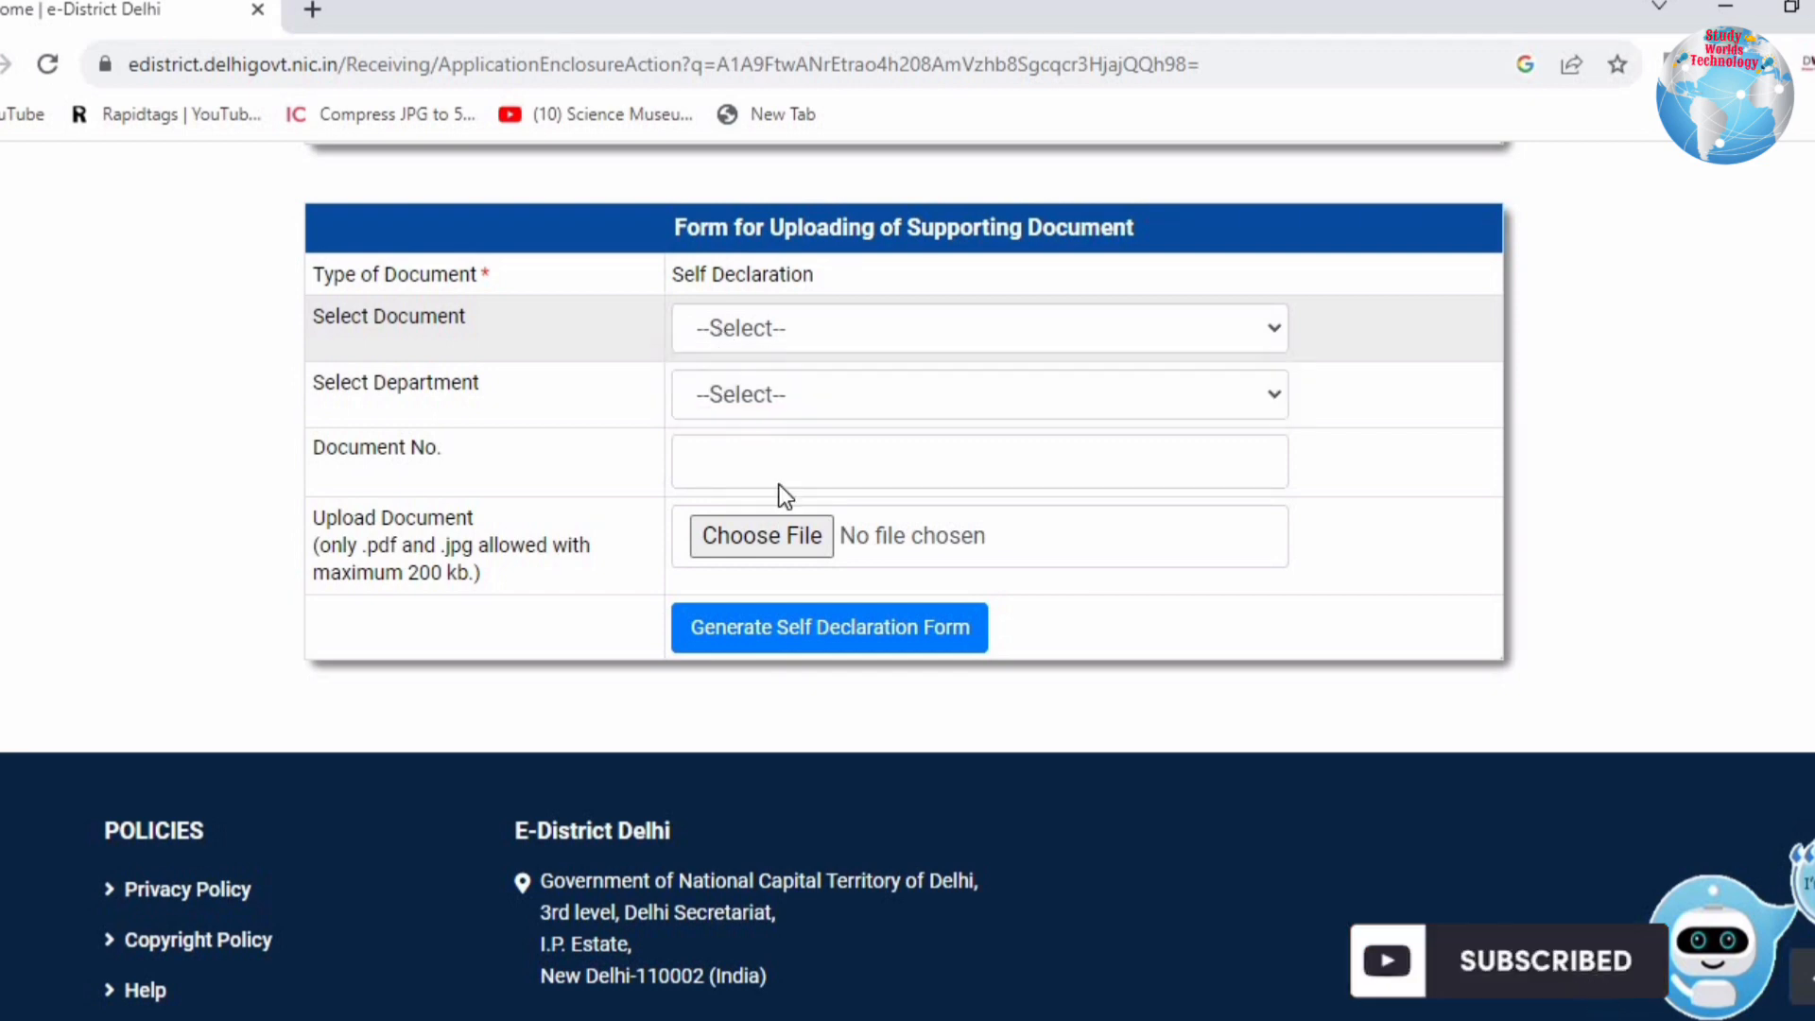
click(864, 633)
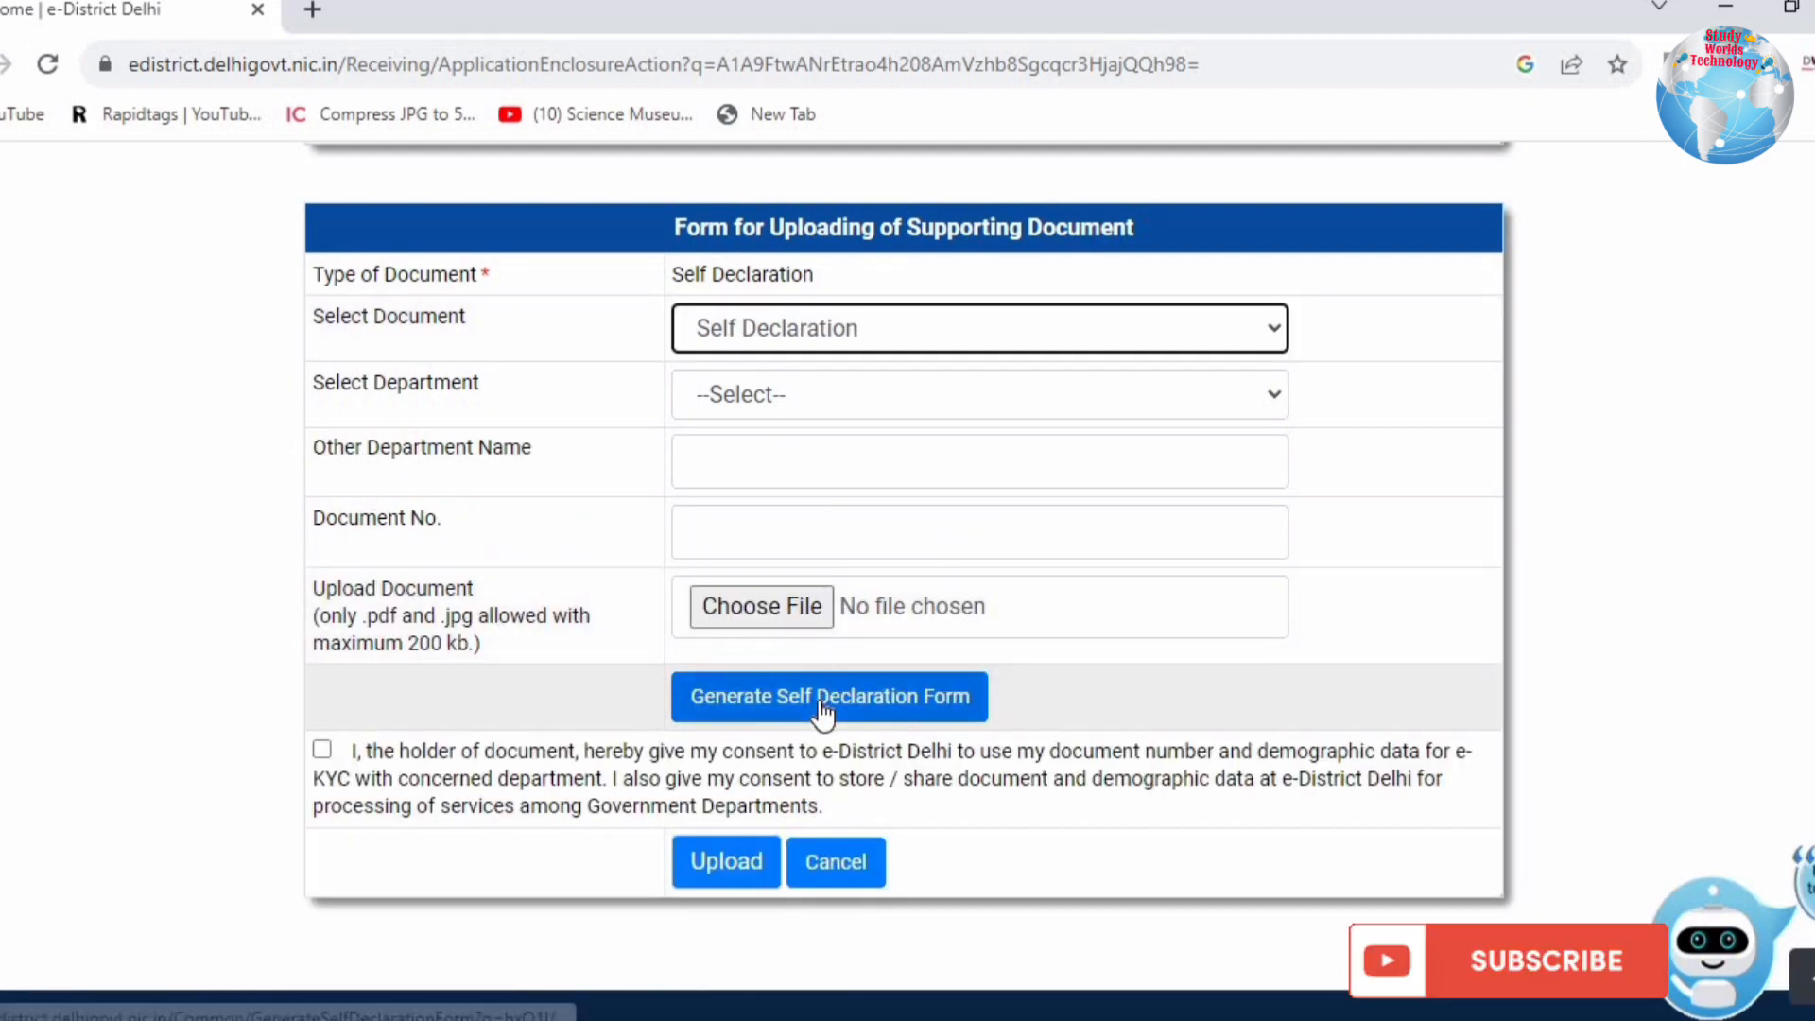
click(701, 460)
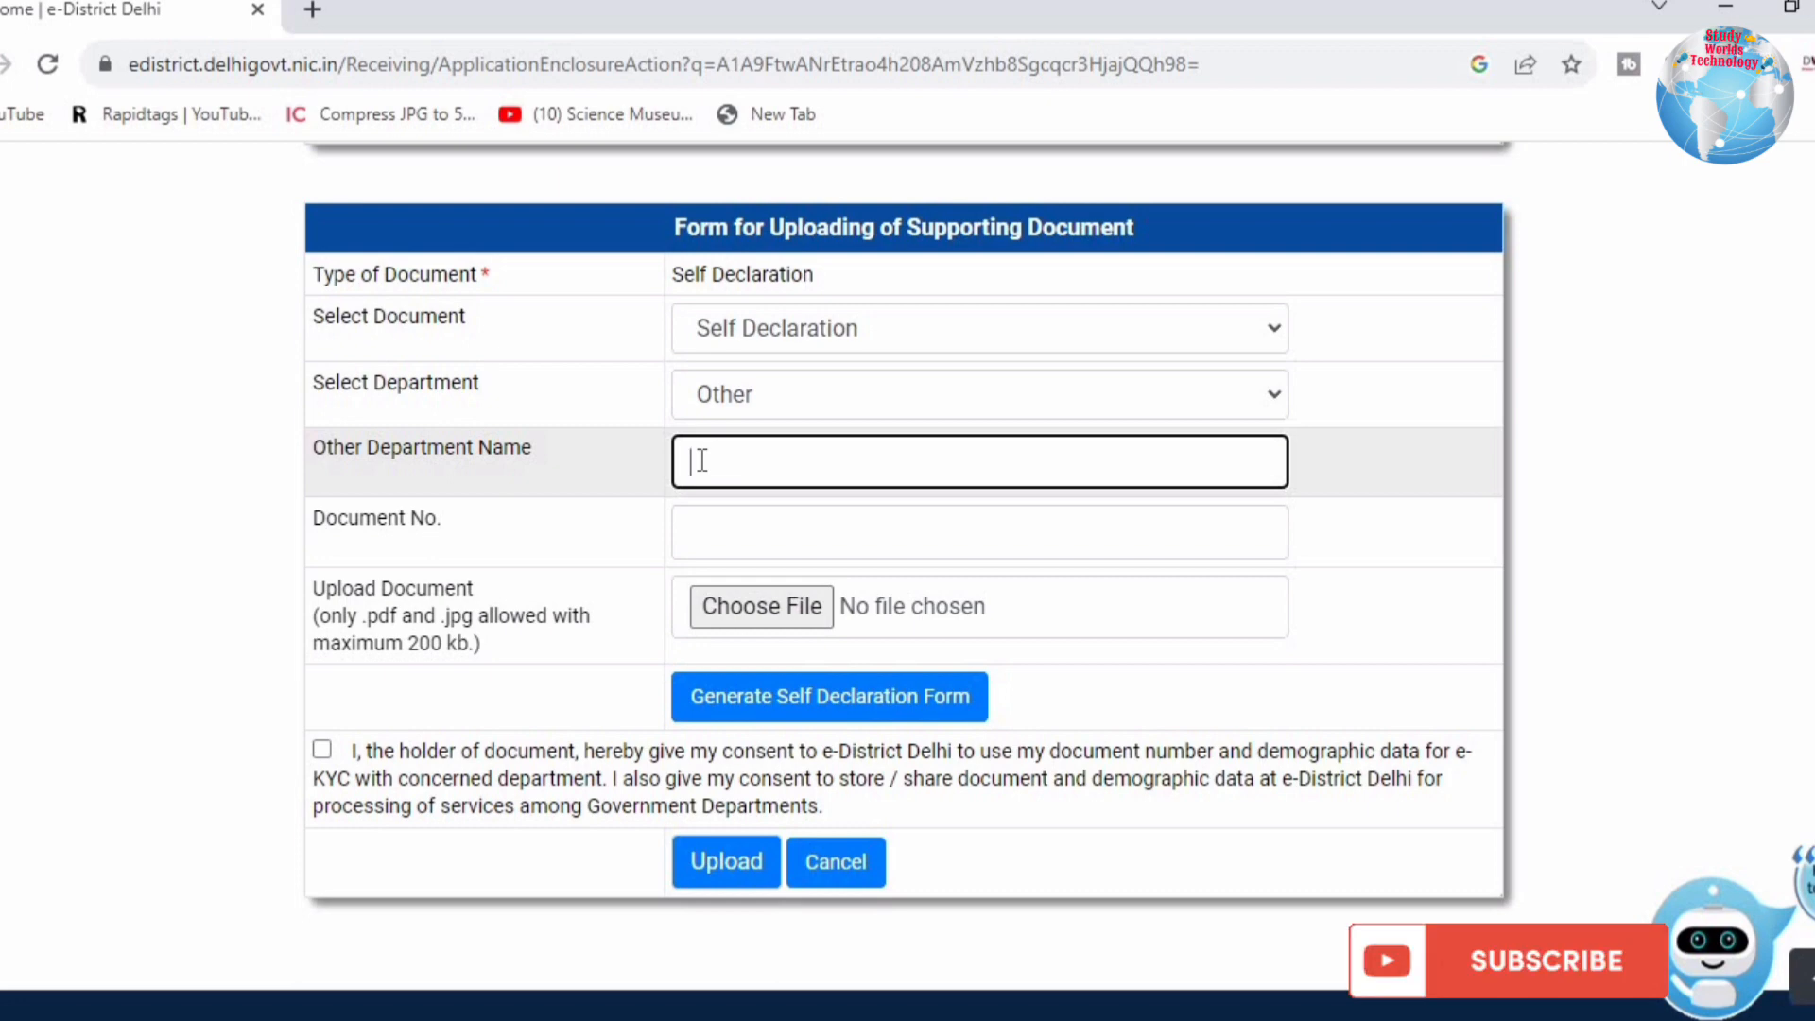
text(self)
key(Tab)
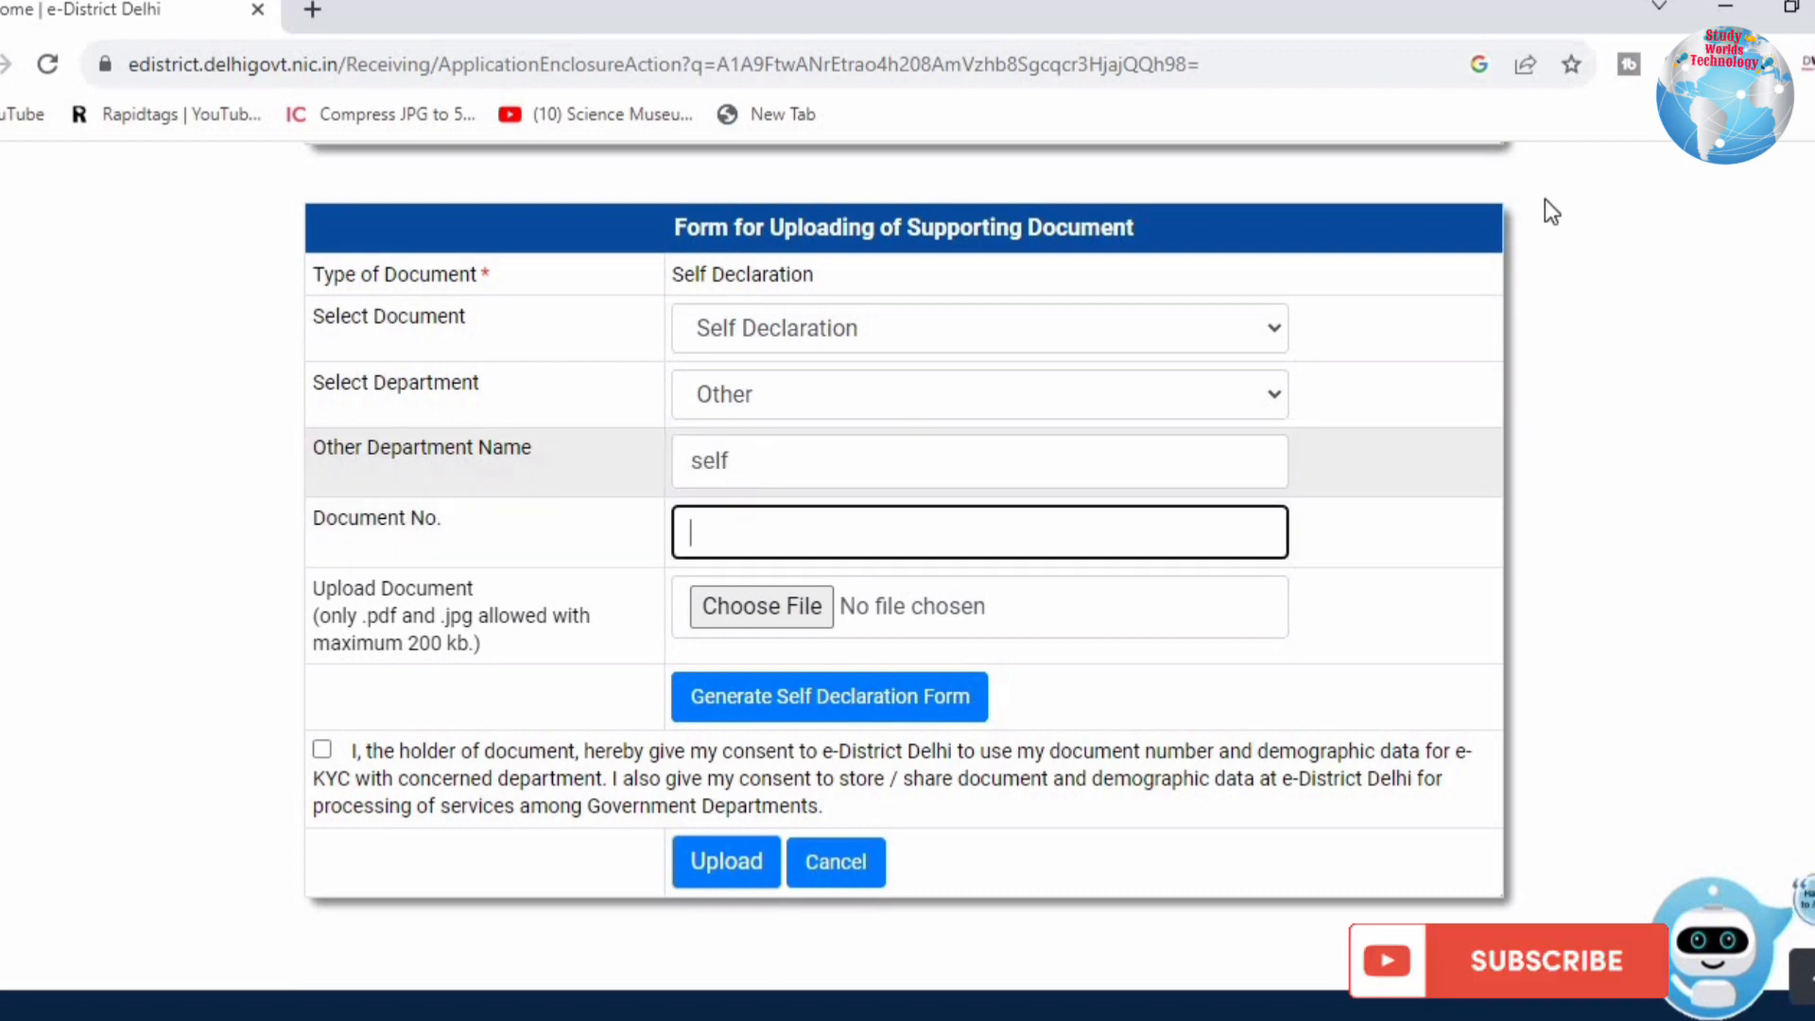
Step: Fill the document number, attach the self declaration PDF, give consent and upload it
key(Return)
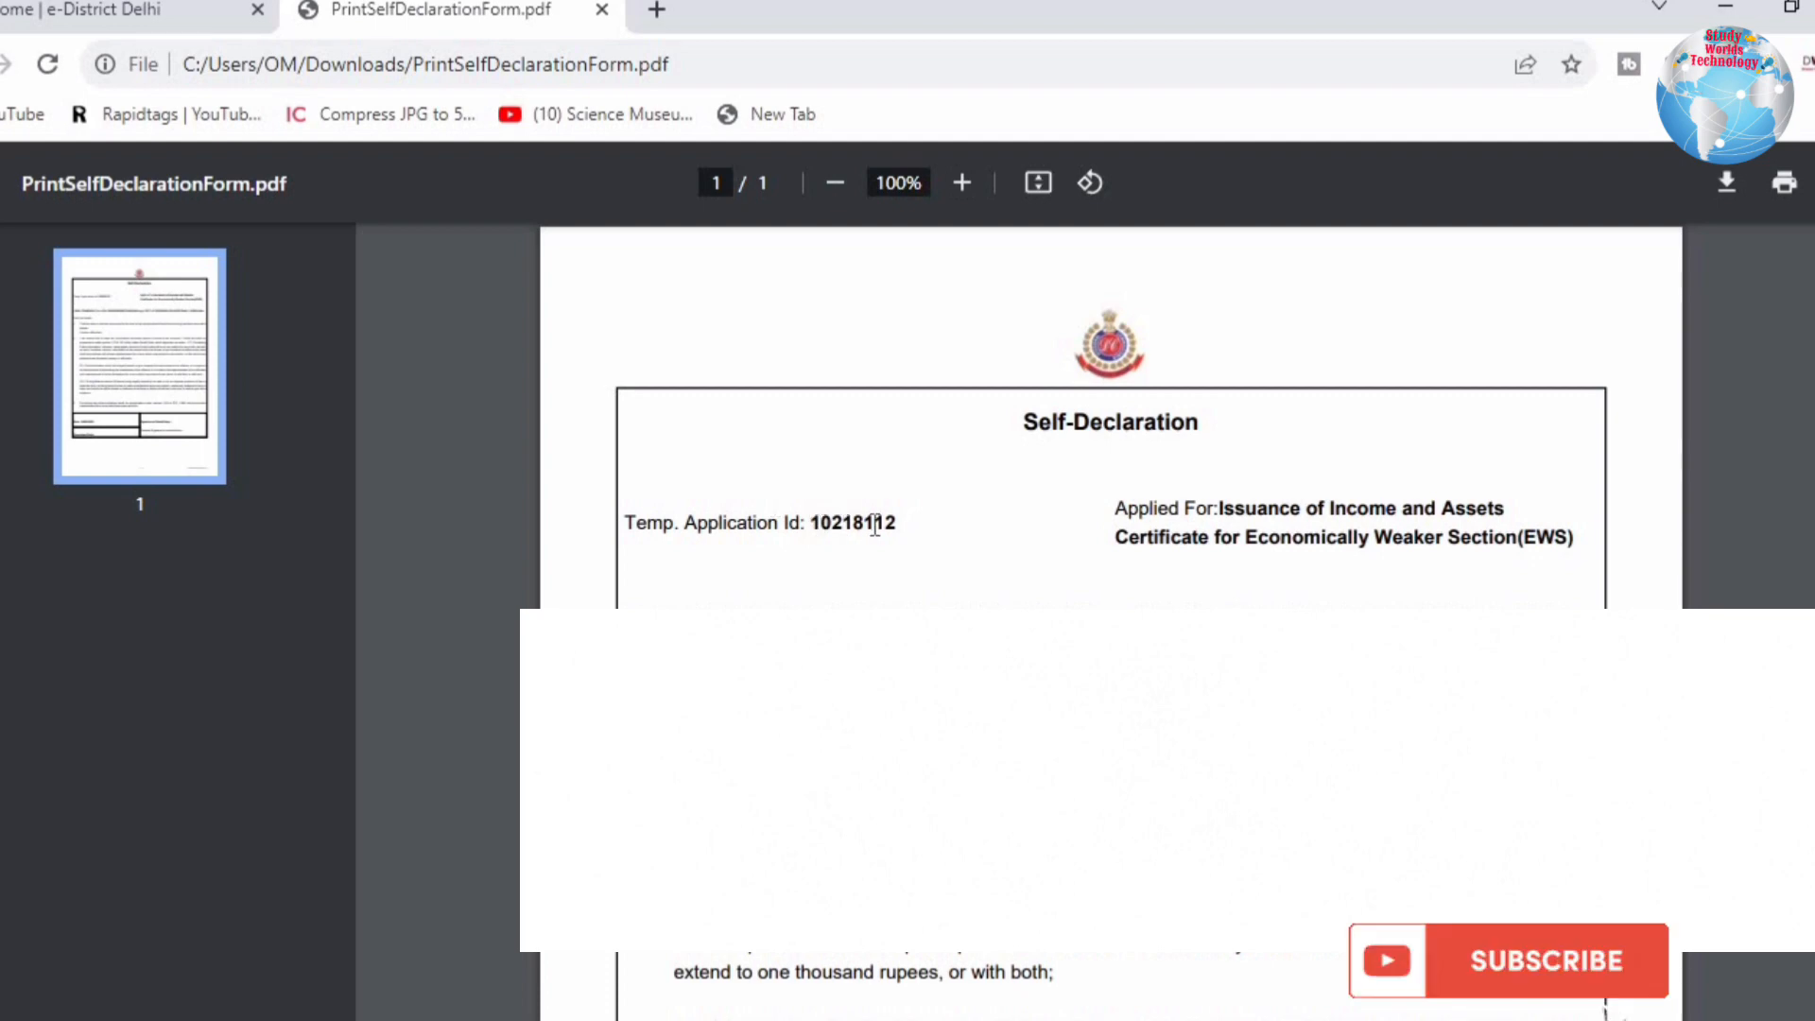
double_click(875, 525)
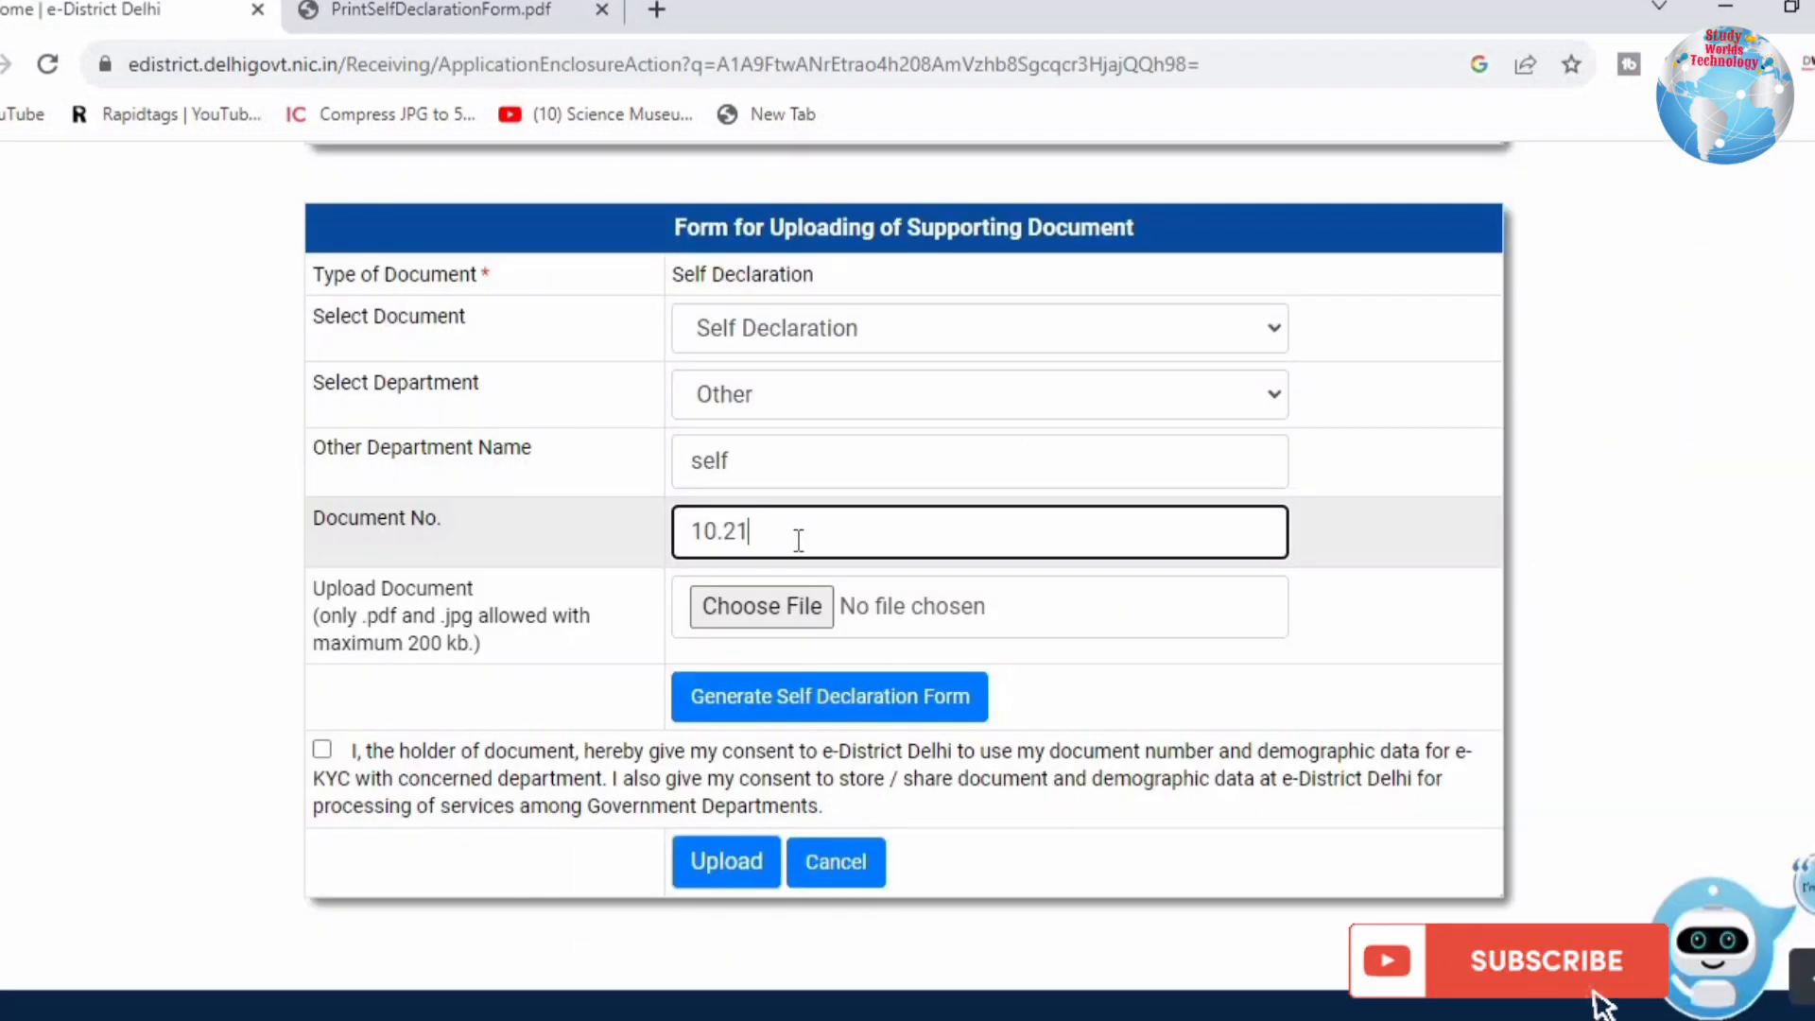
text(.8)
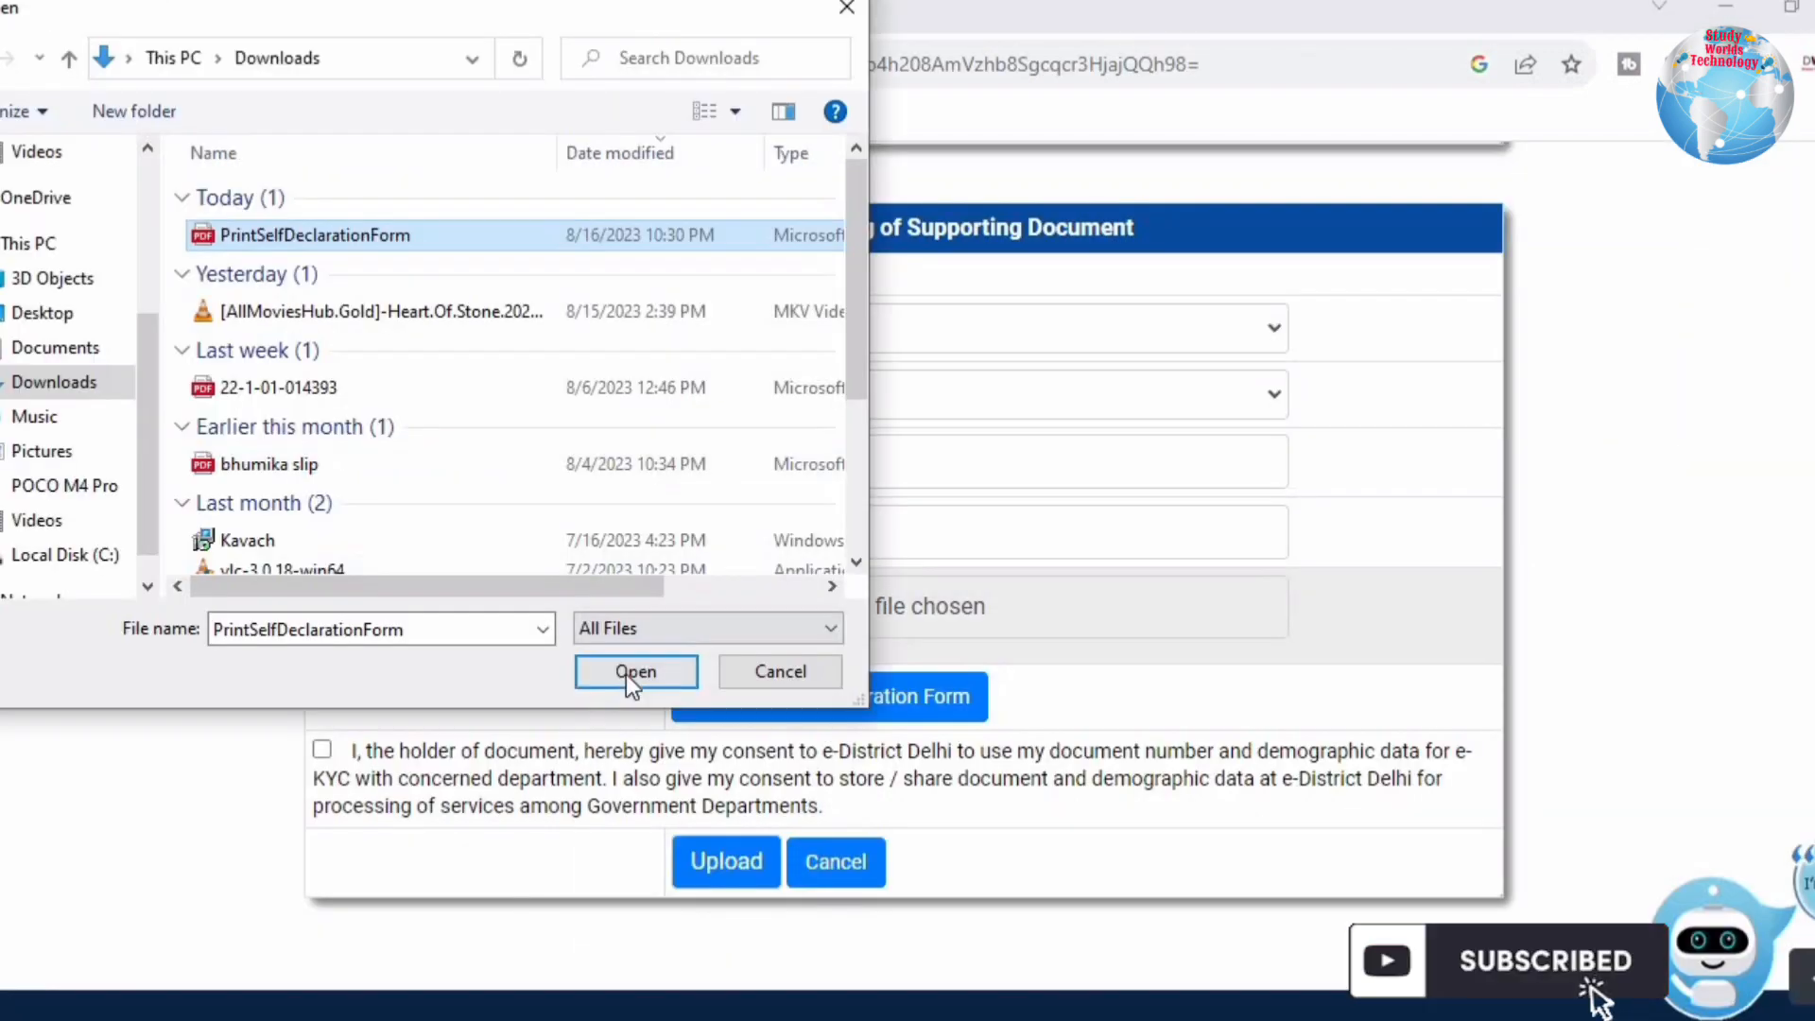
click(621, 666)
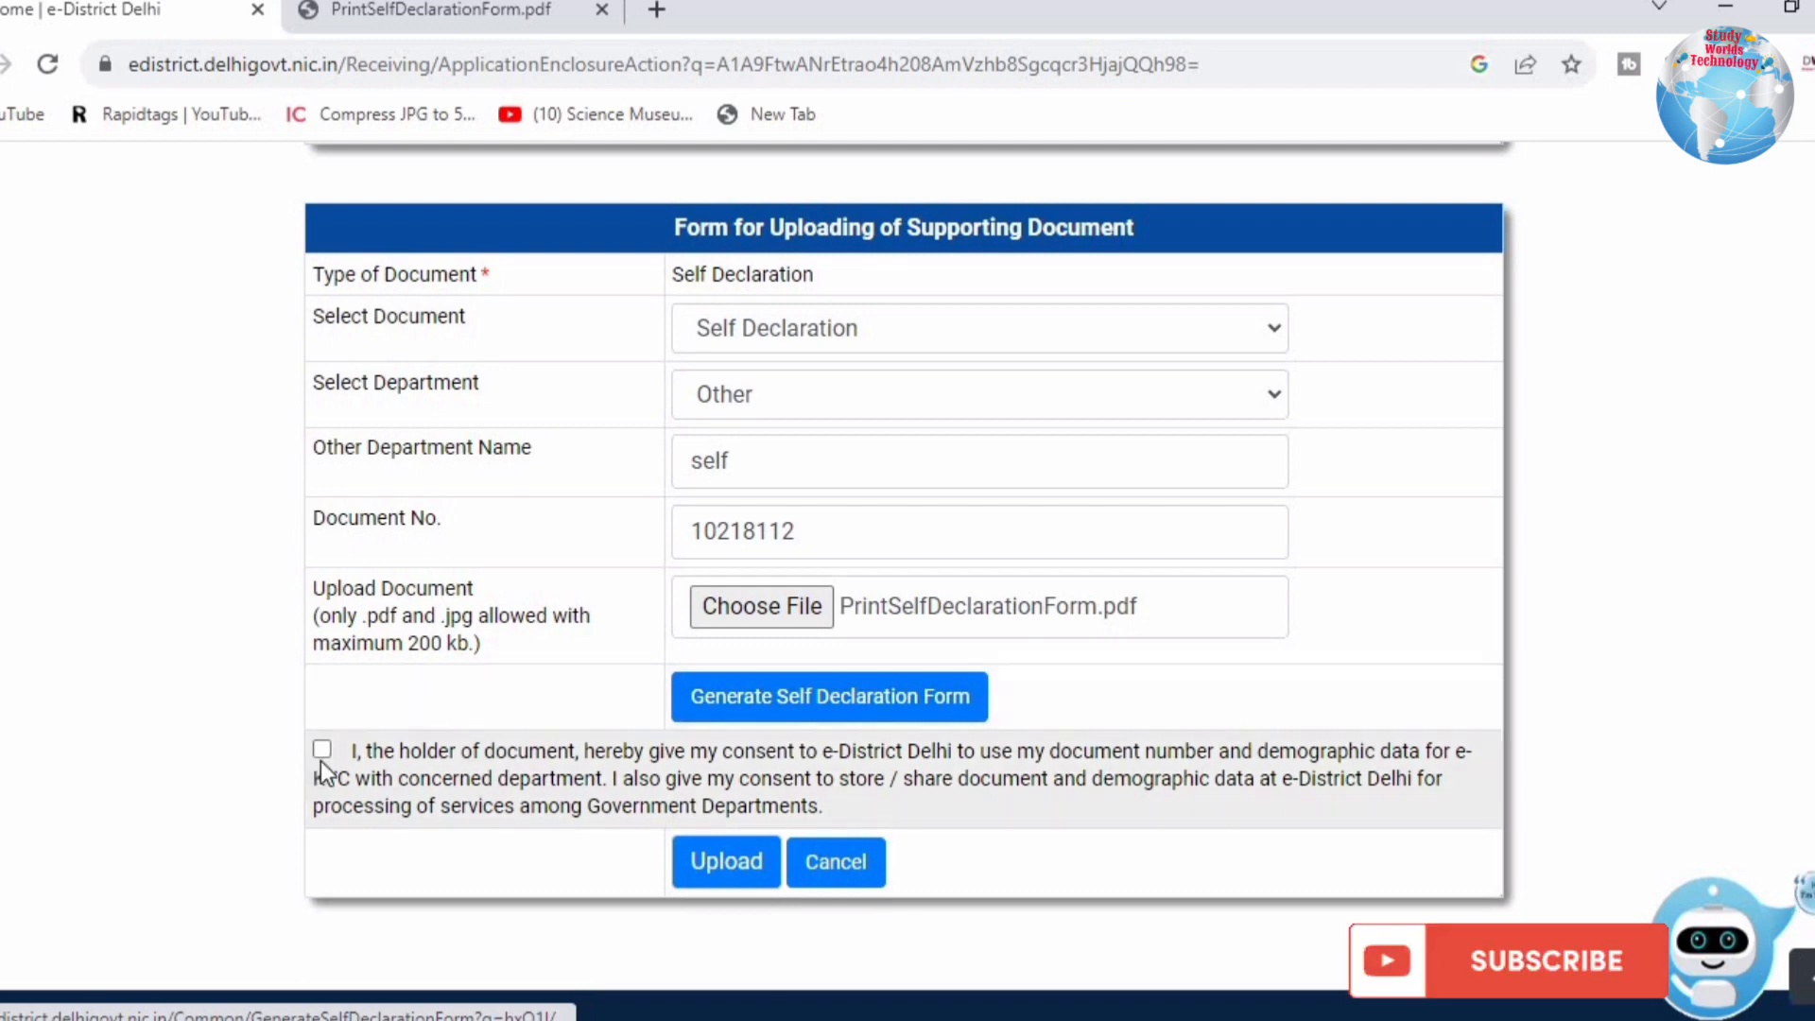
click(326, 754)
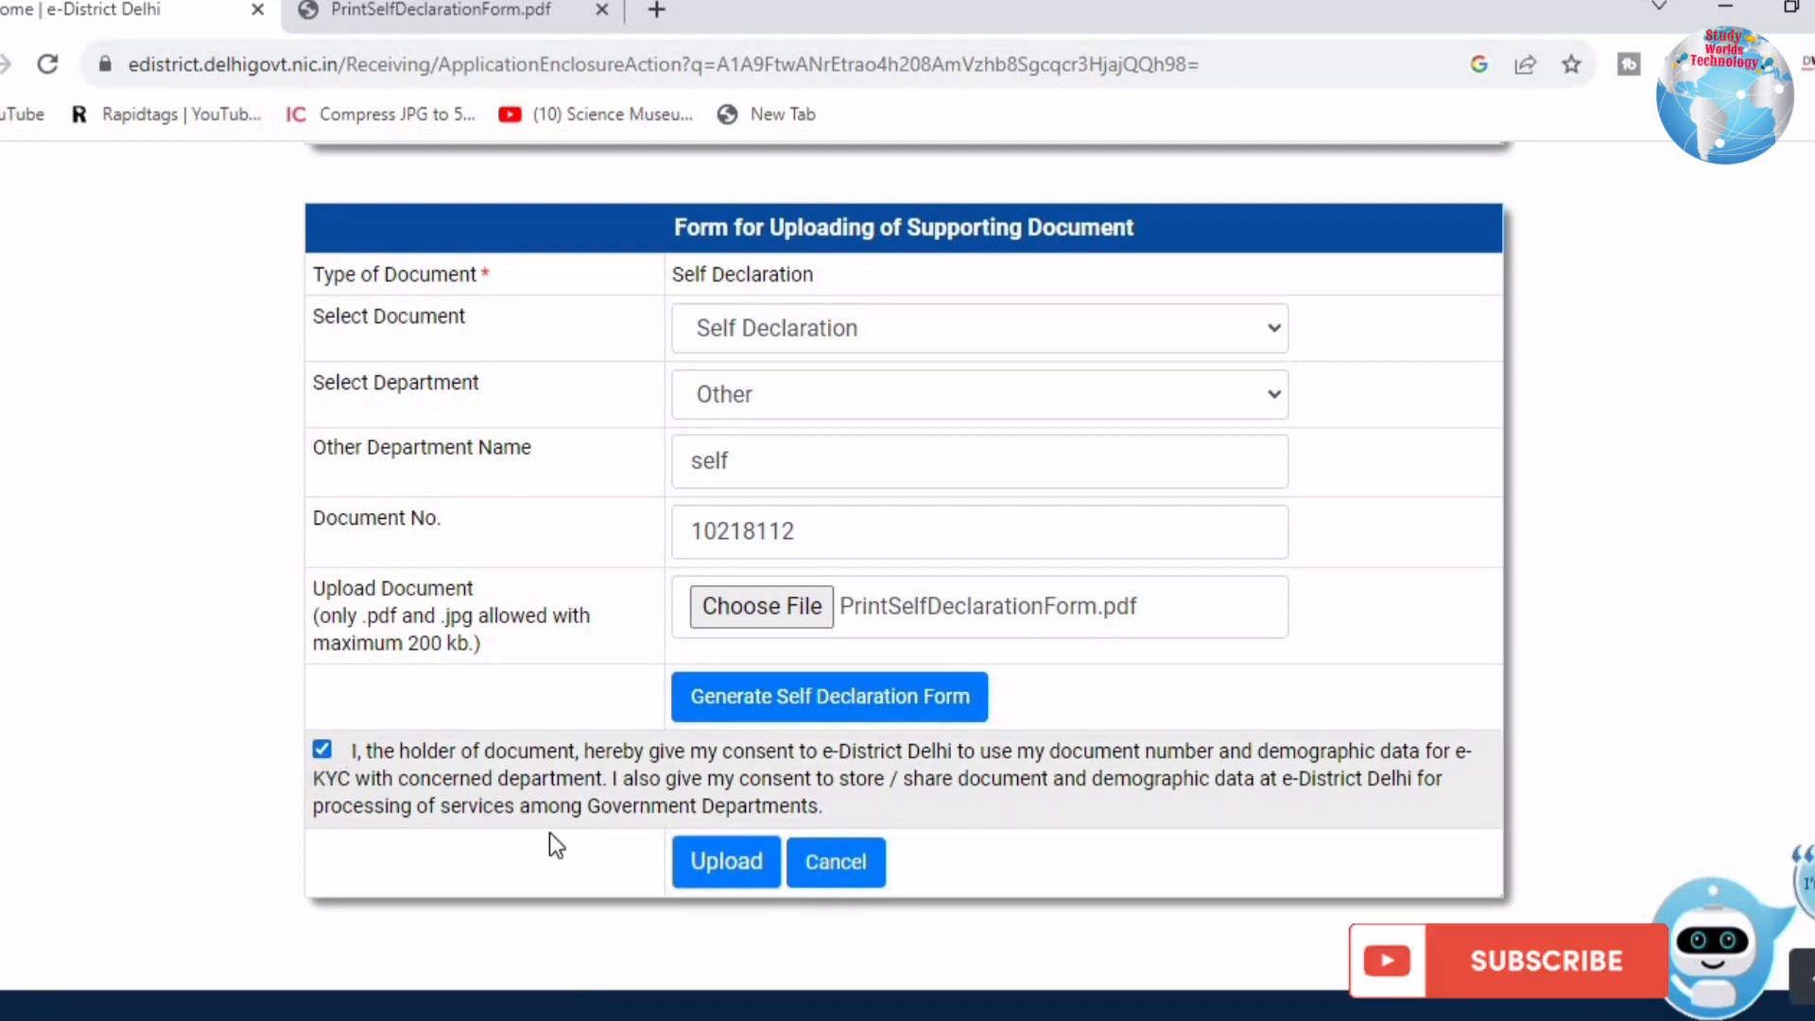
click(684, 862)
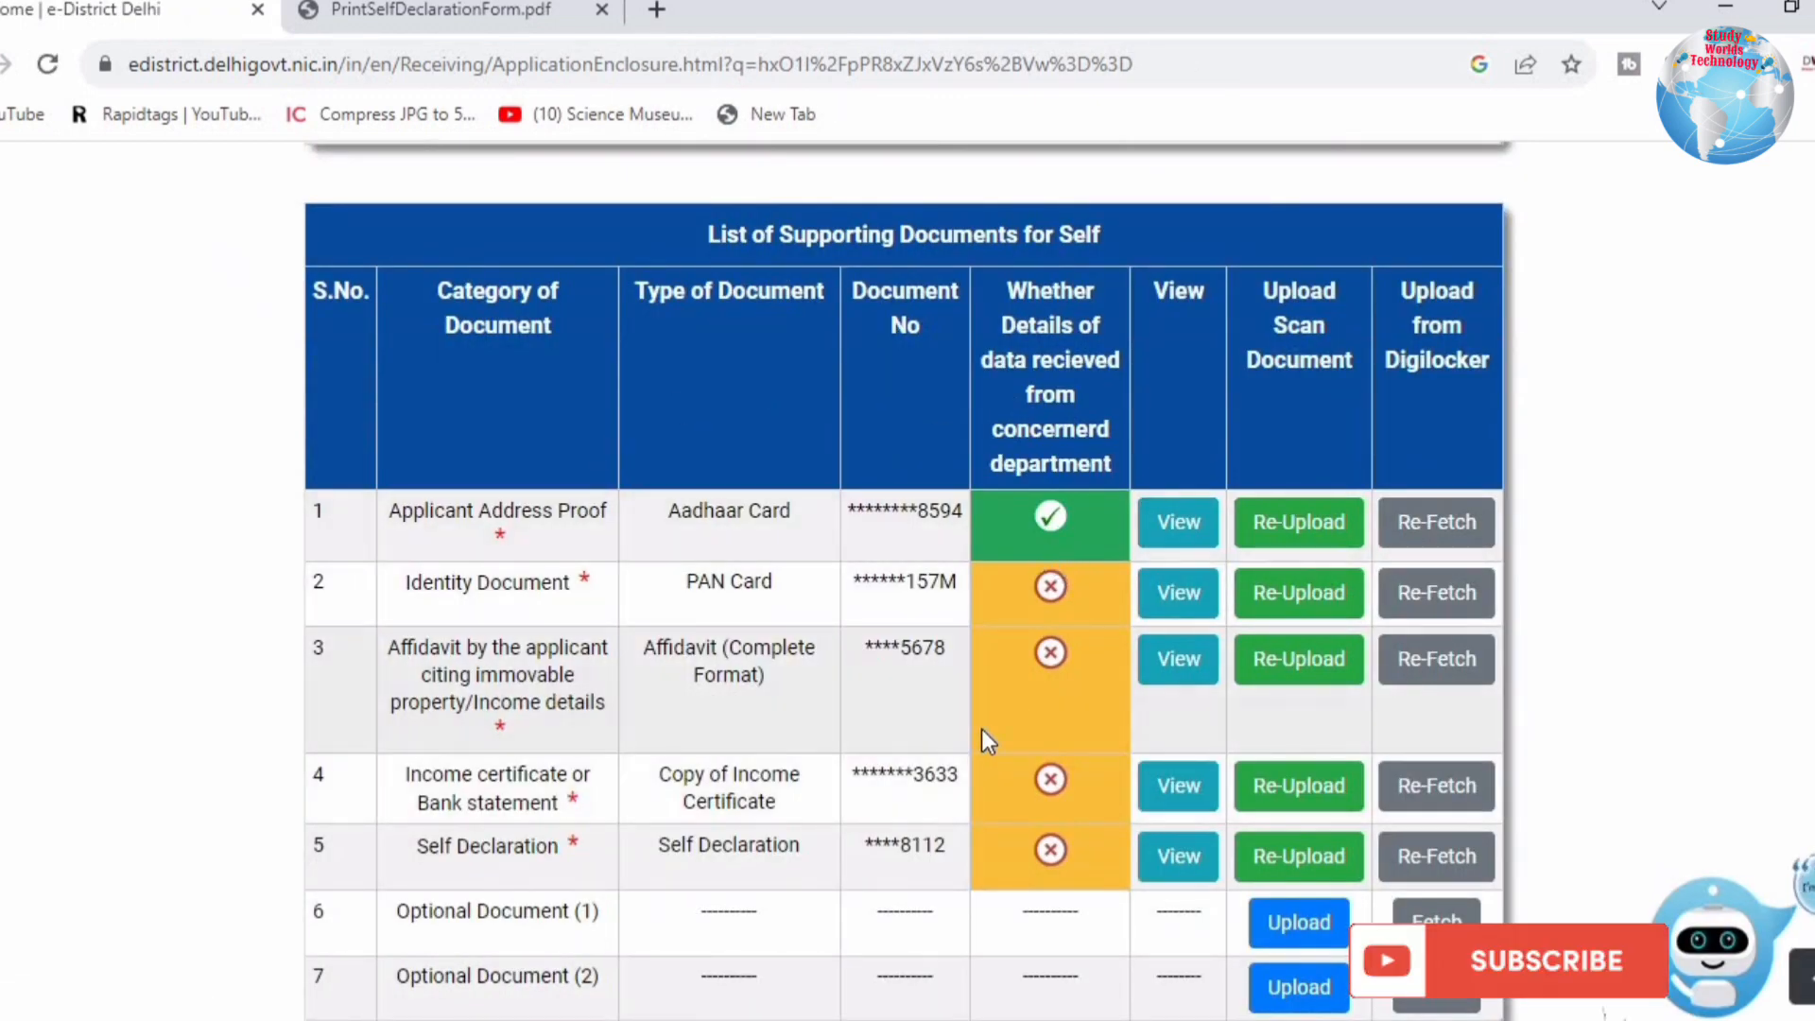
Step: Continue past the supporting documents list to the photograph step and highlight its heading
scroll(982, 729, down, 2)
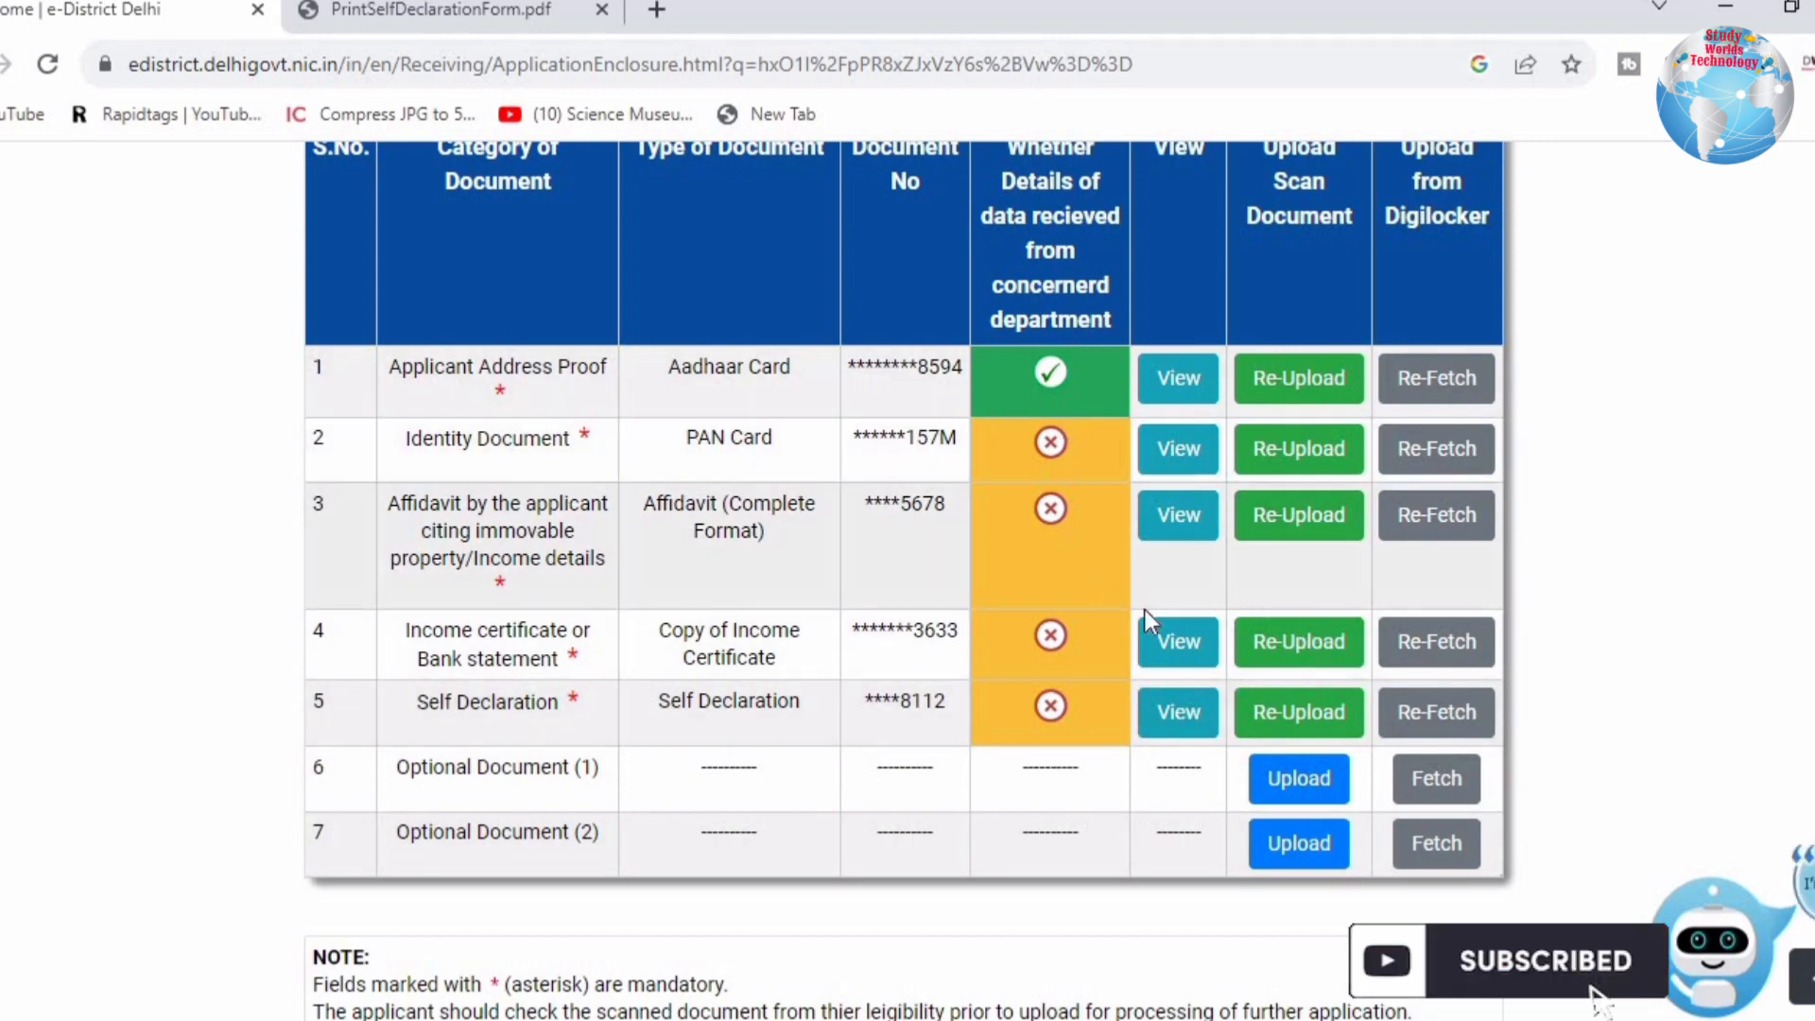
scroll(1173, 633, down, 6)
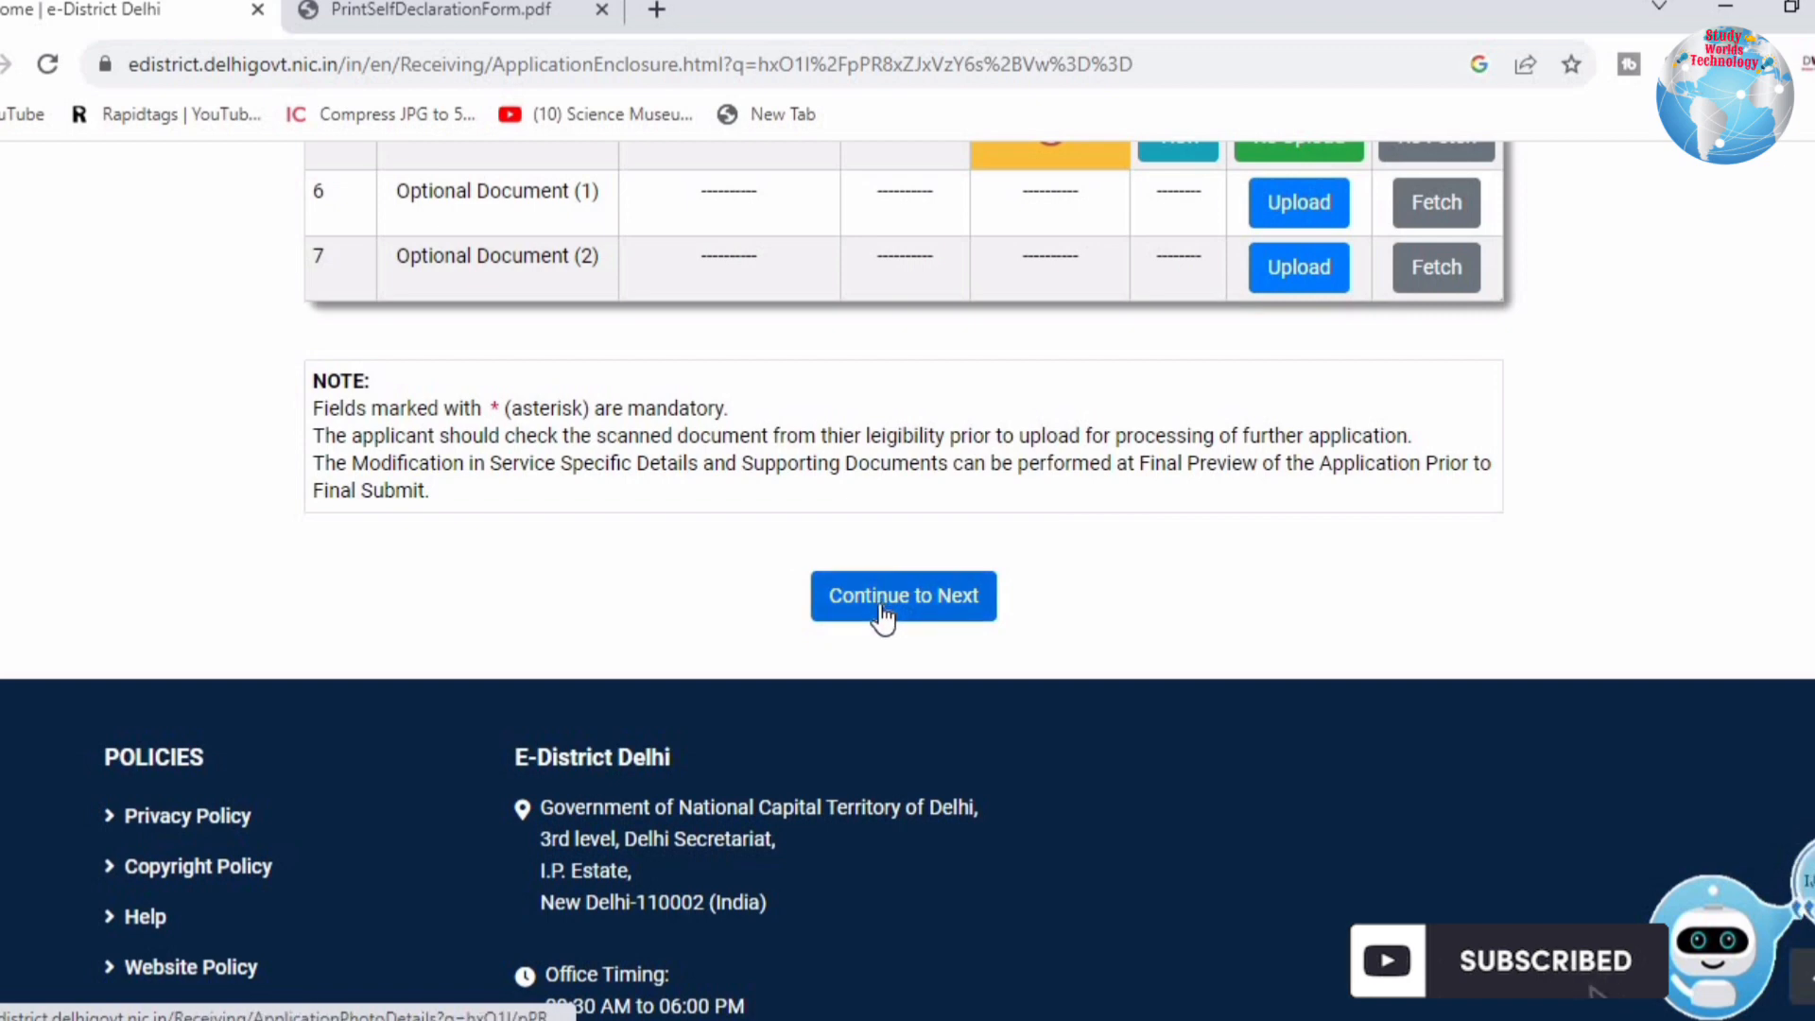
click(885, 613)
drag(252, 446, 1592, 457)
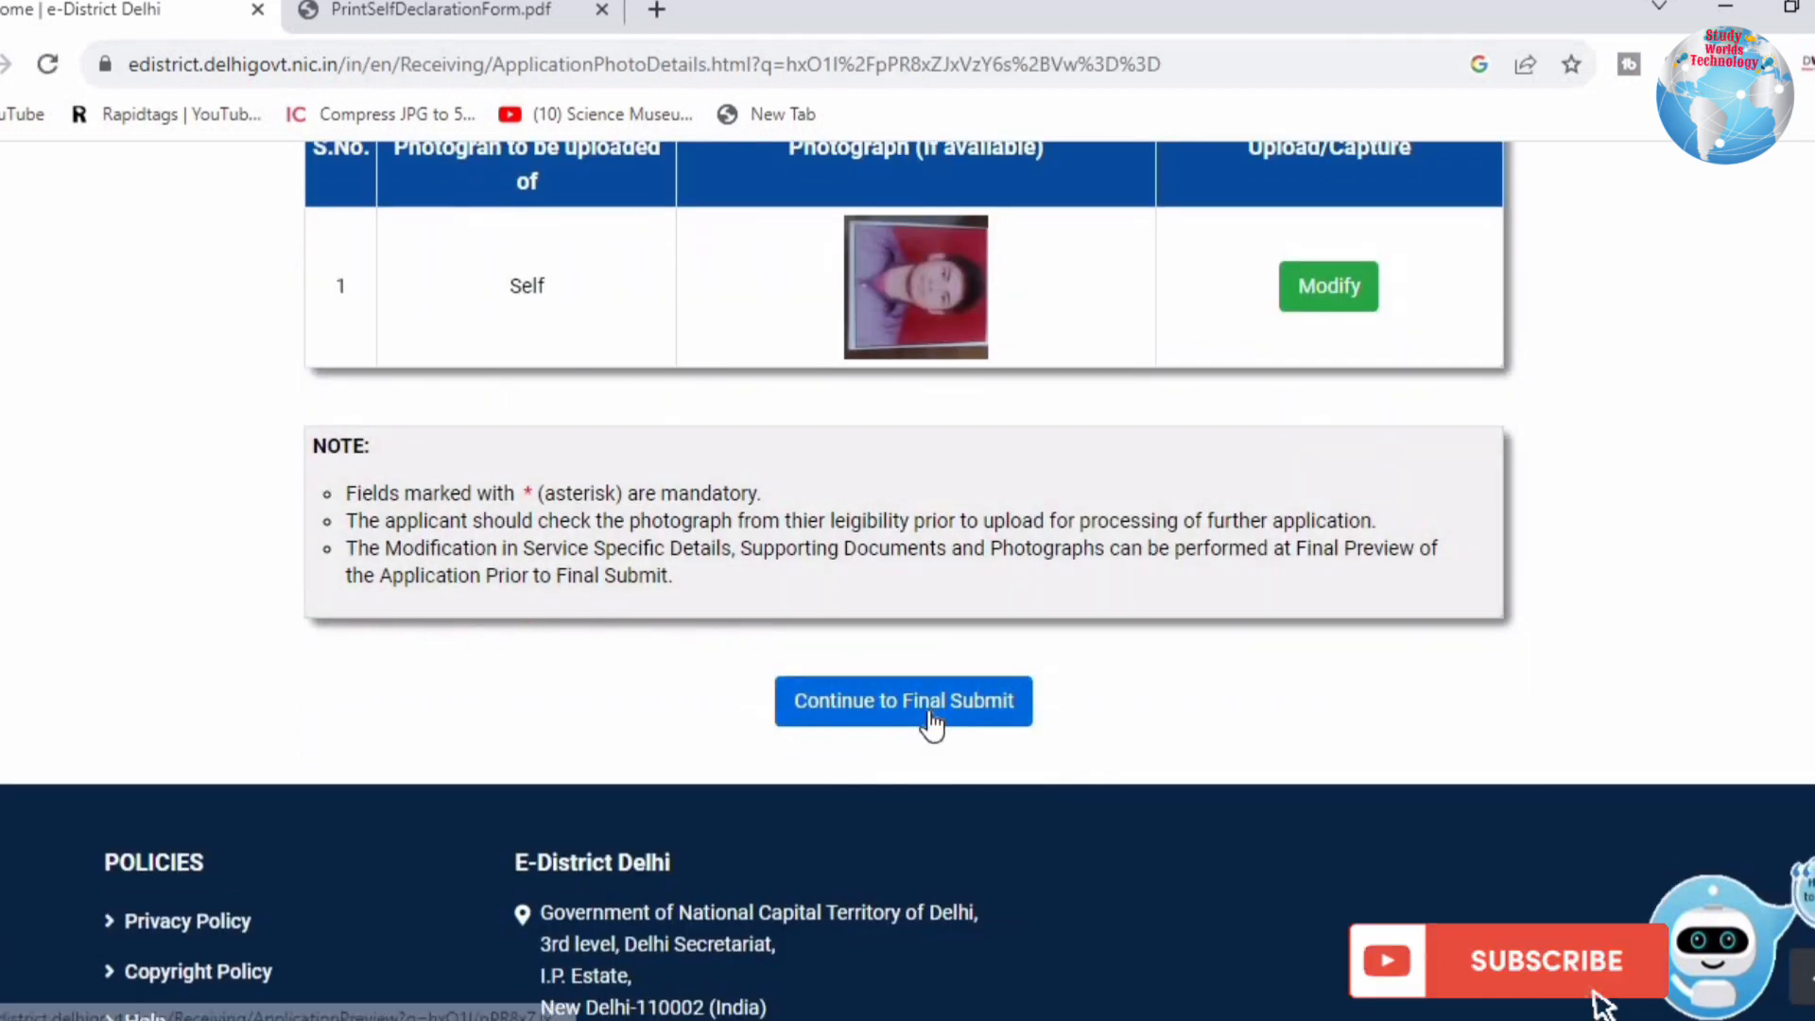
Step: Continue to the Verify Application page and review the application preview
click(931, 704)
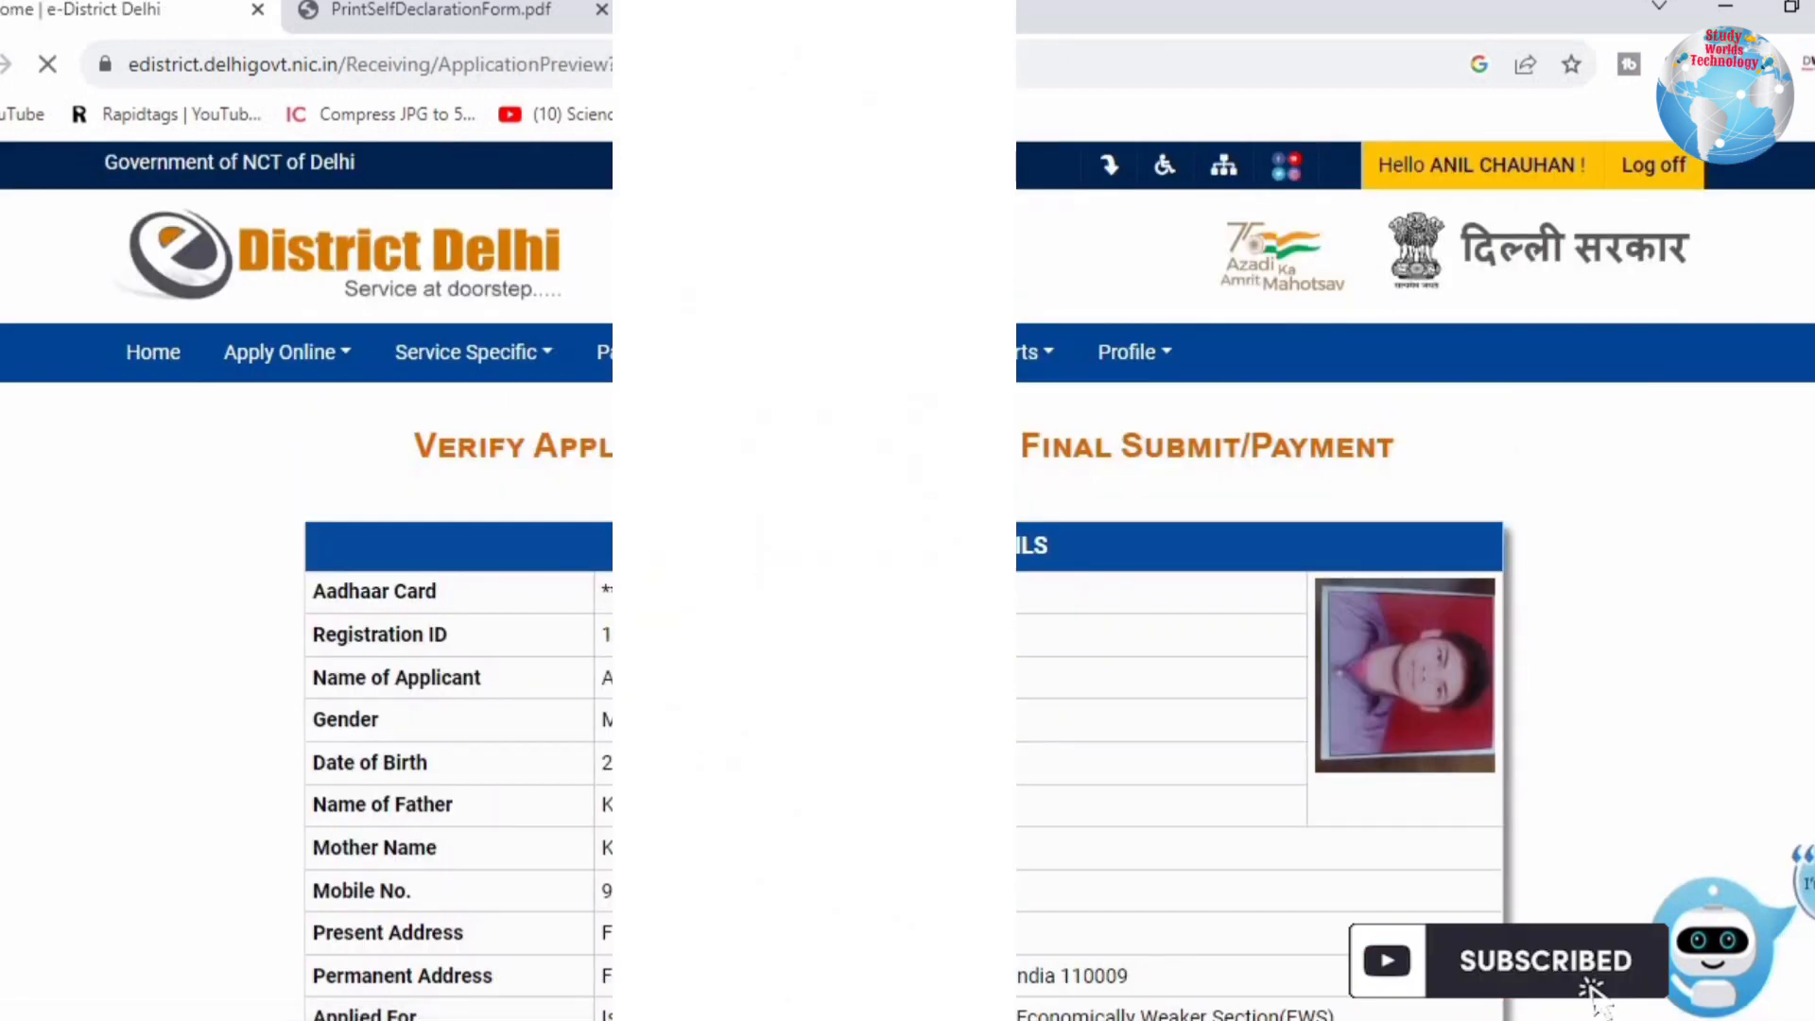
drag(490, 446, 1397, 473)
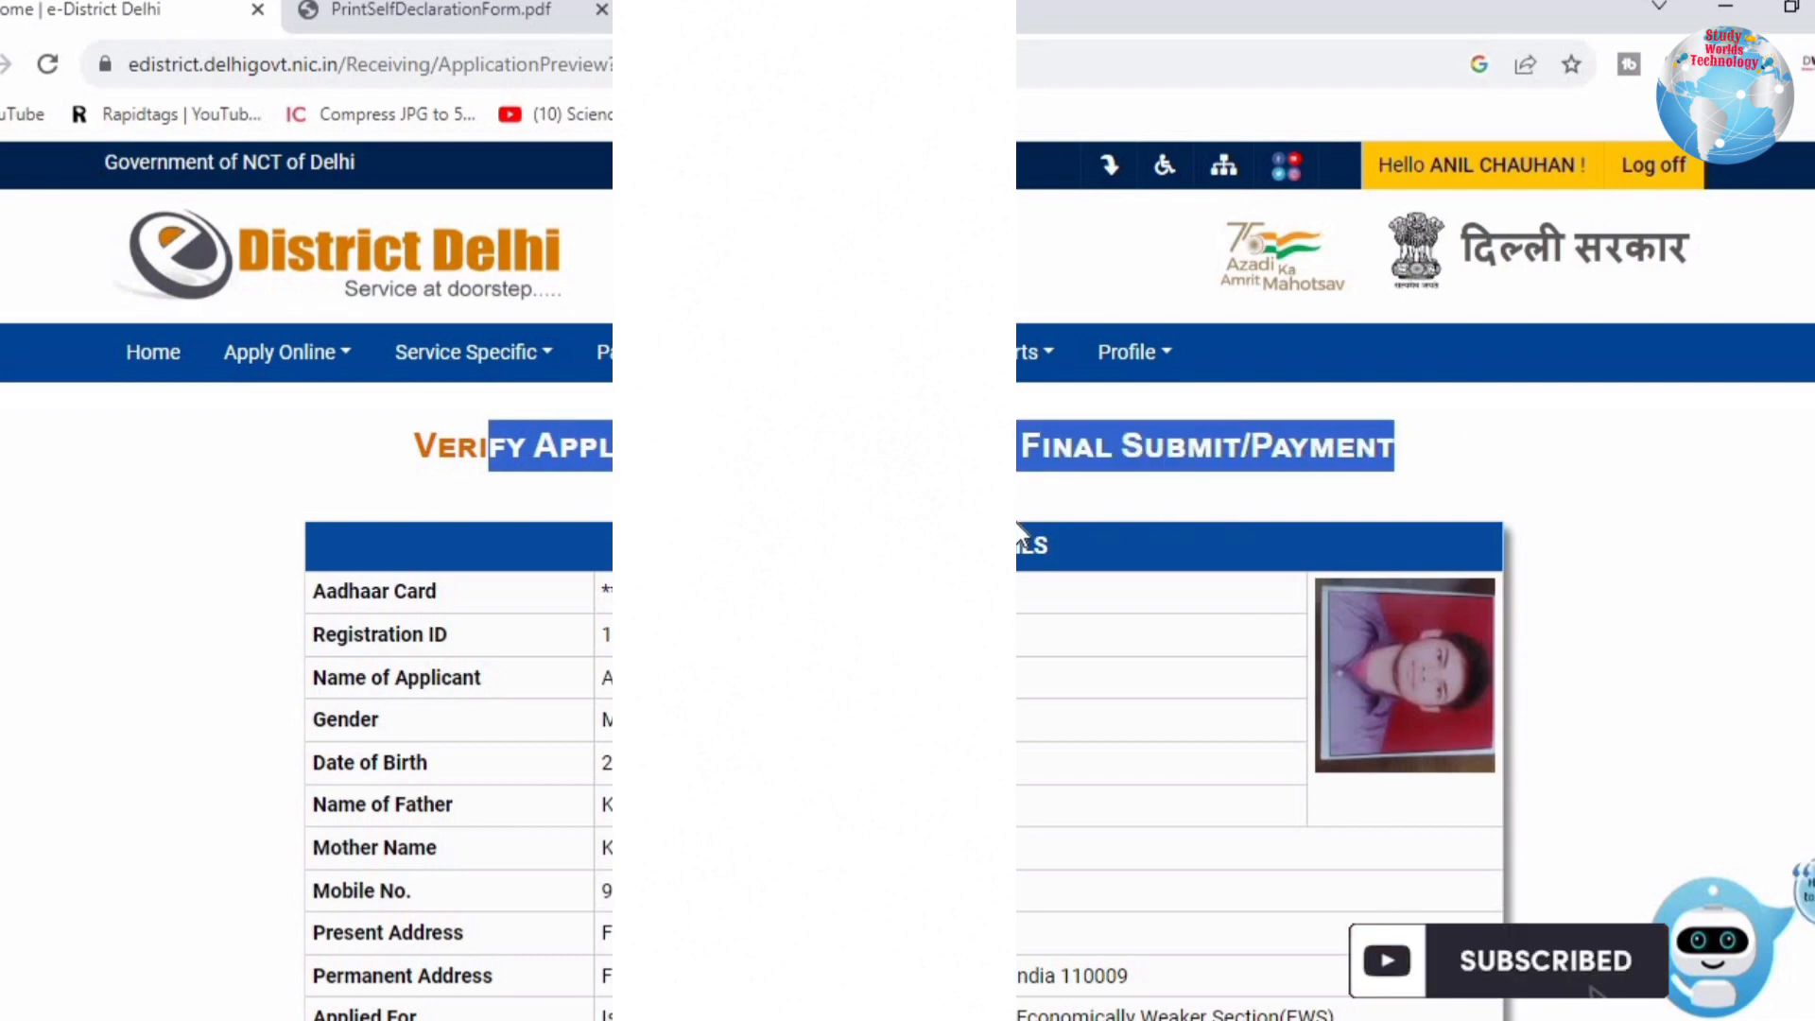
scroll(1024, 520, down, 5)
scroll(1019, 527, down, 3)
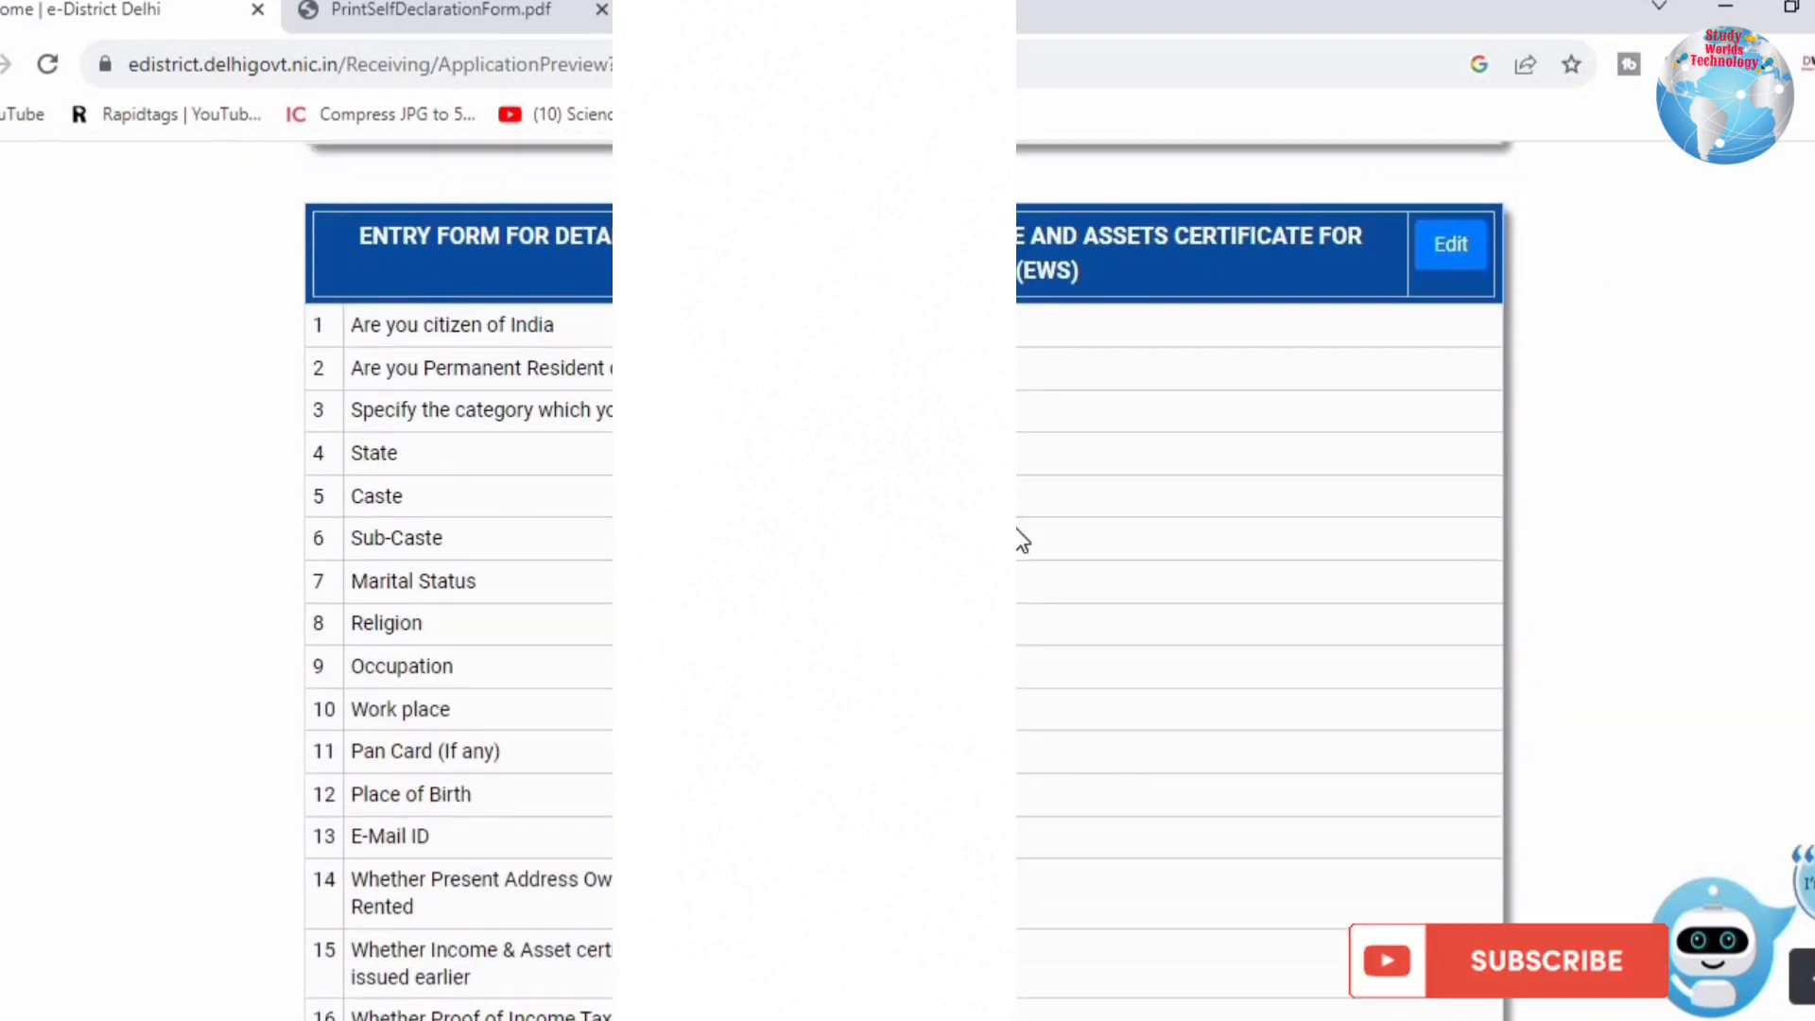
scroll(1021, 534, down, 5)
scroll(1021, 539, down, 5)
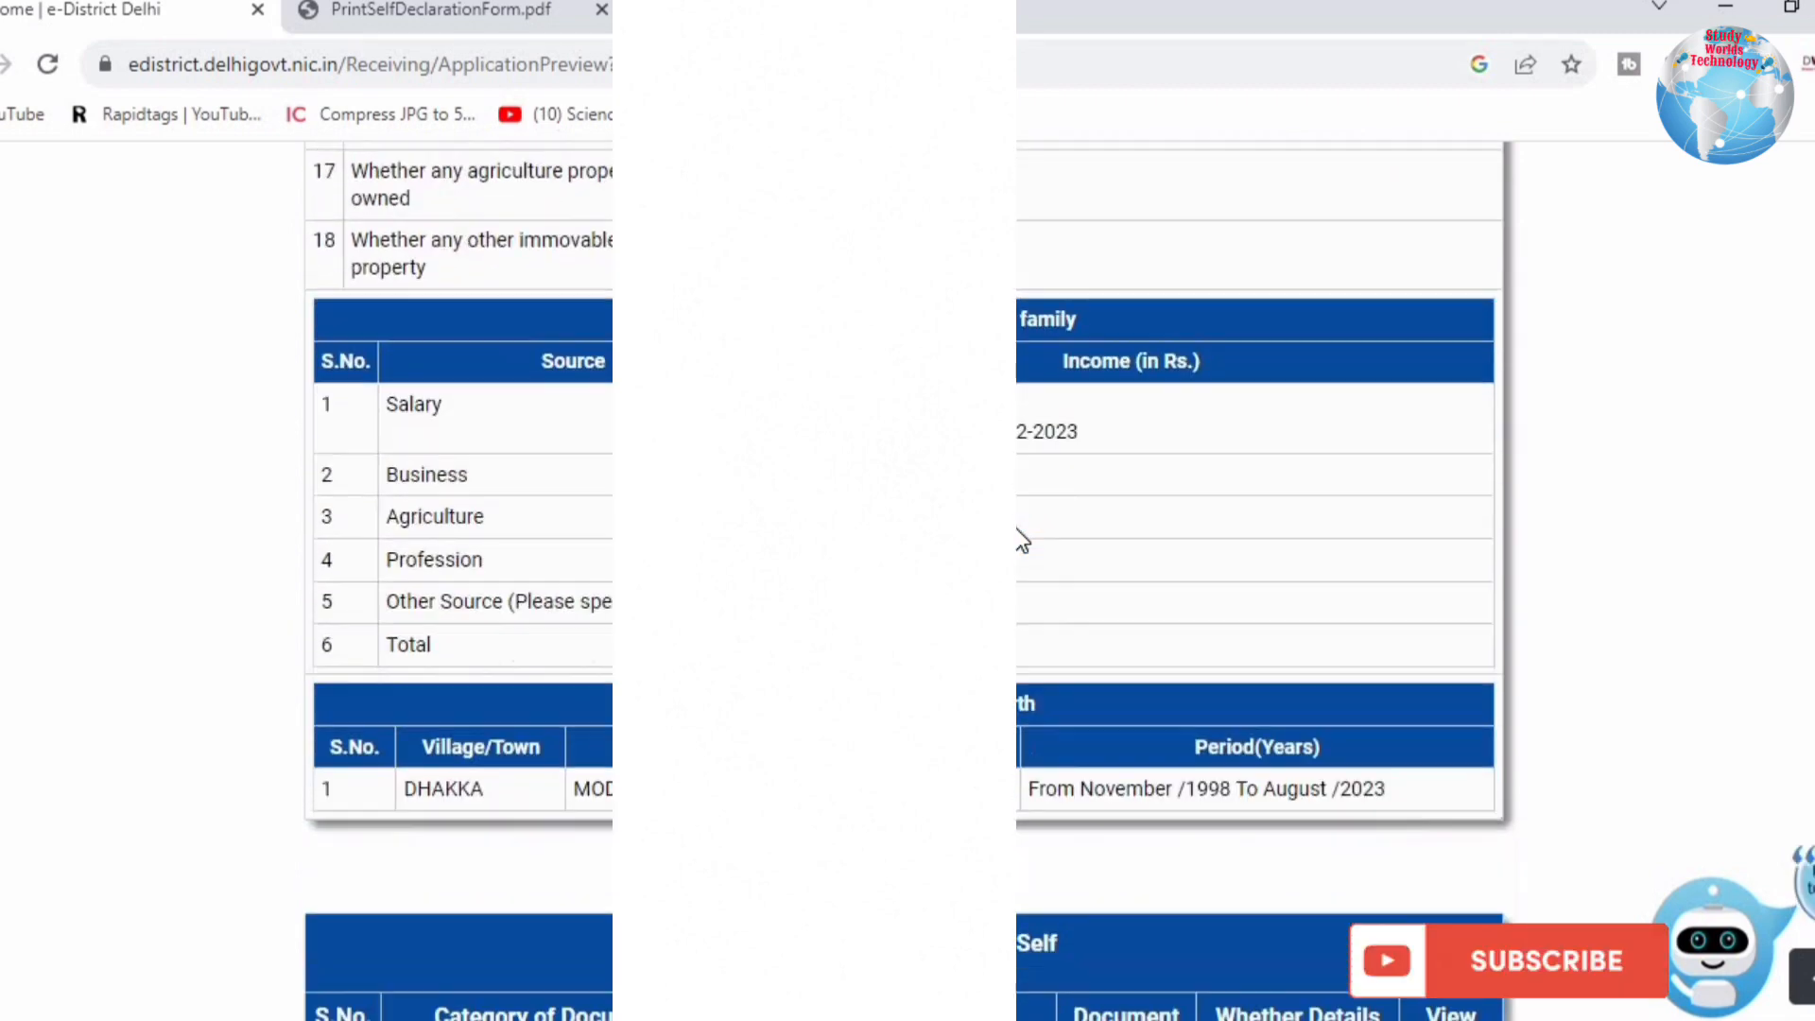
scroll(1021, 538, down, 10)
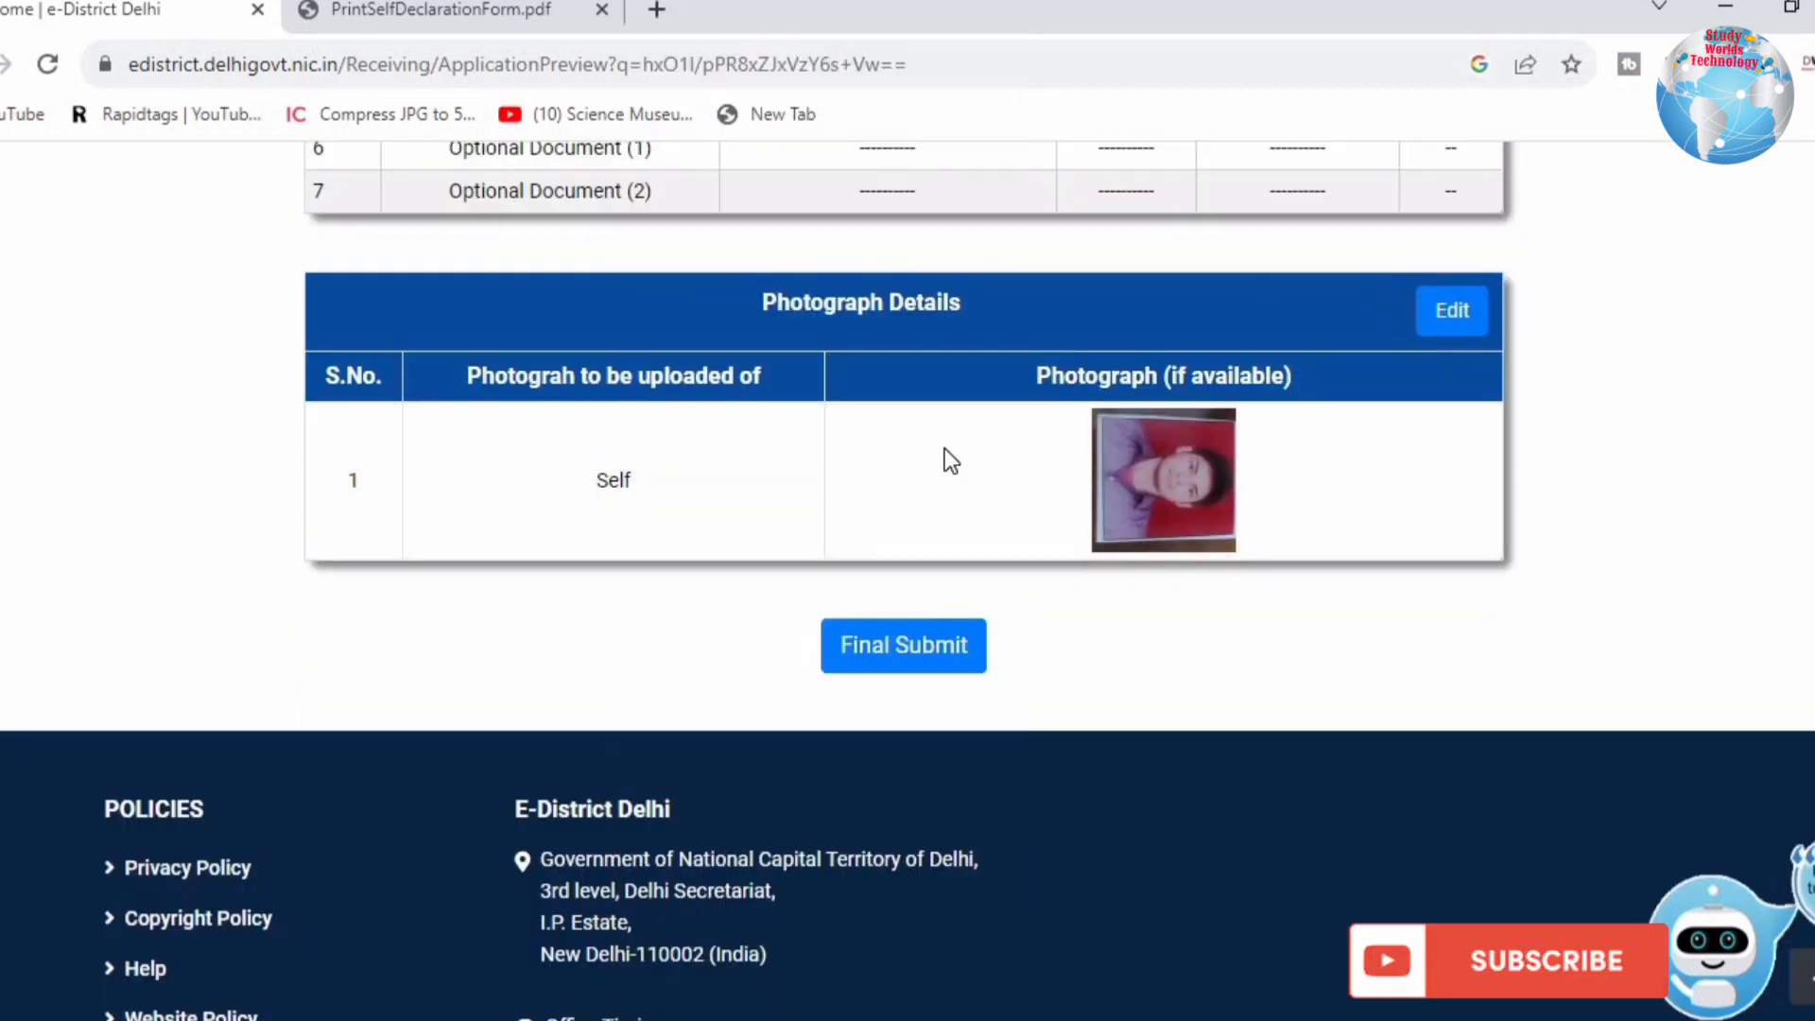
Step: Final-submit the application, confirm the prompts, and validate it with the OTP
click(922, 664)
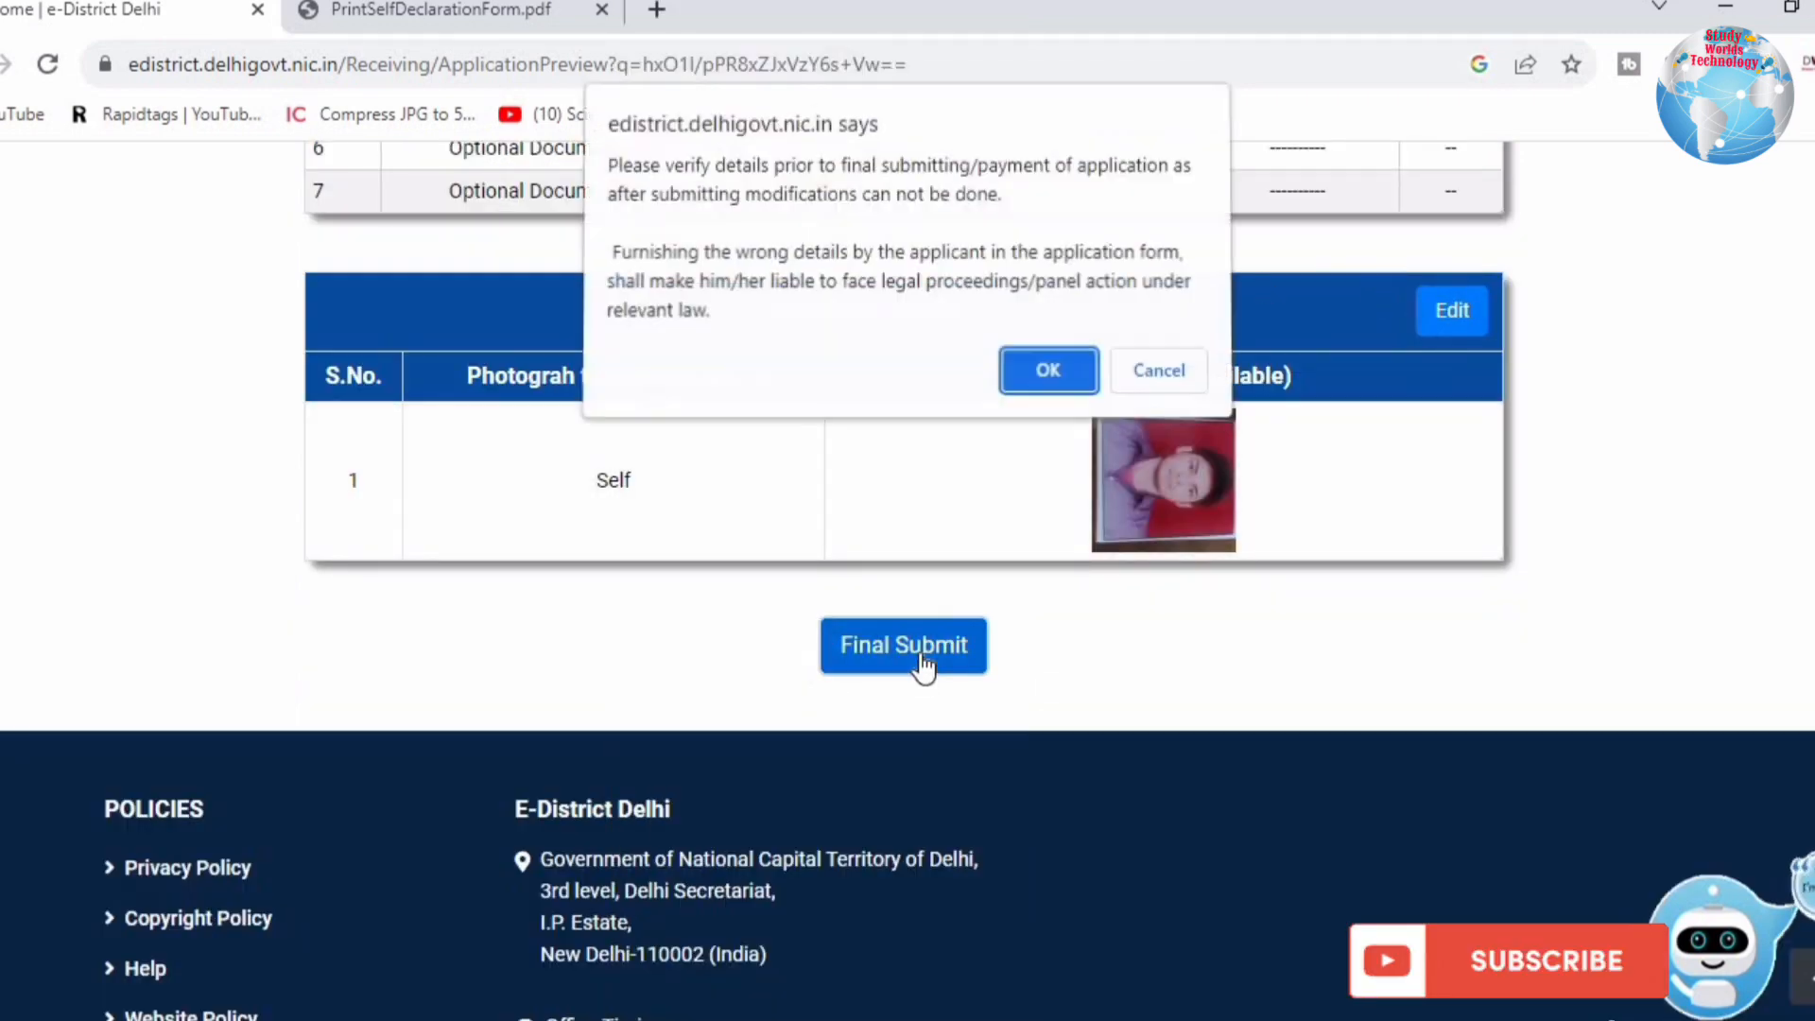
click(1025, 372)
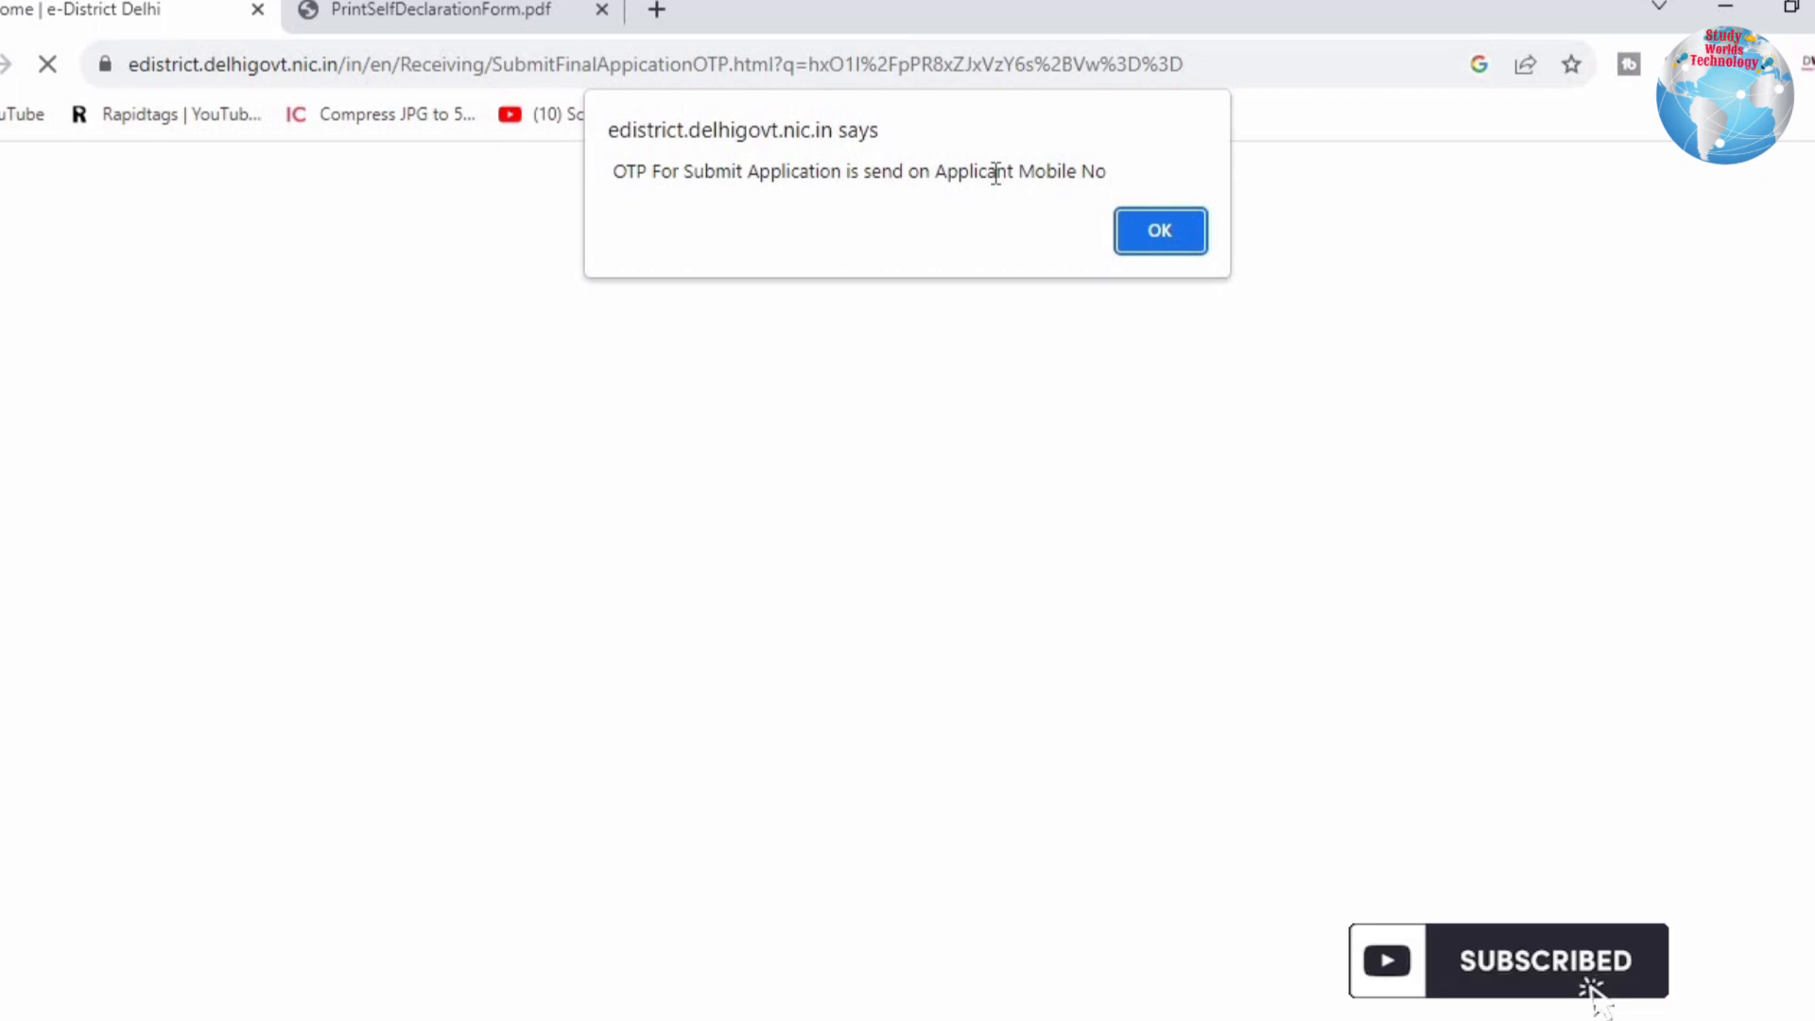
click(1144, 231)
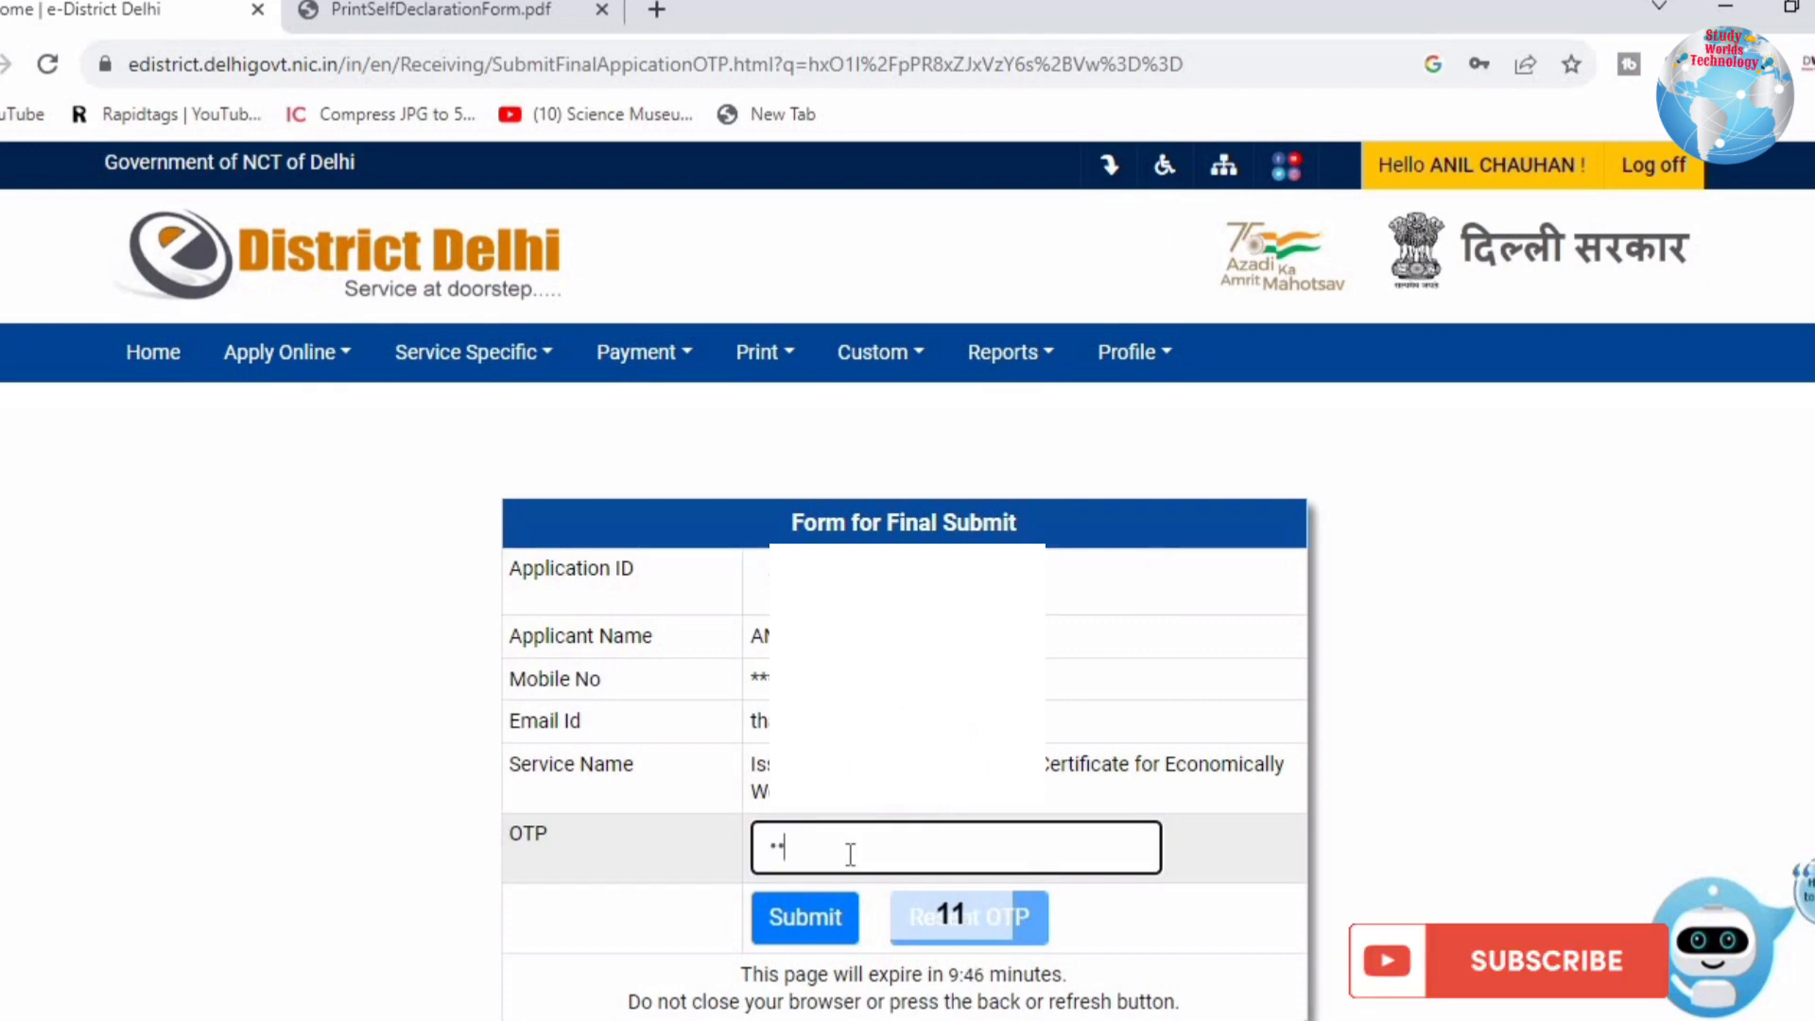
click(836, 928)
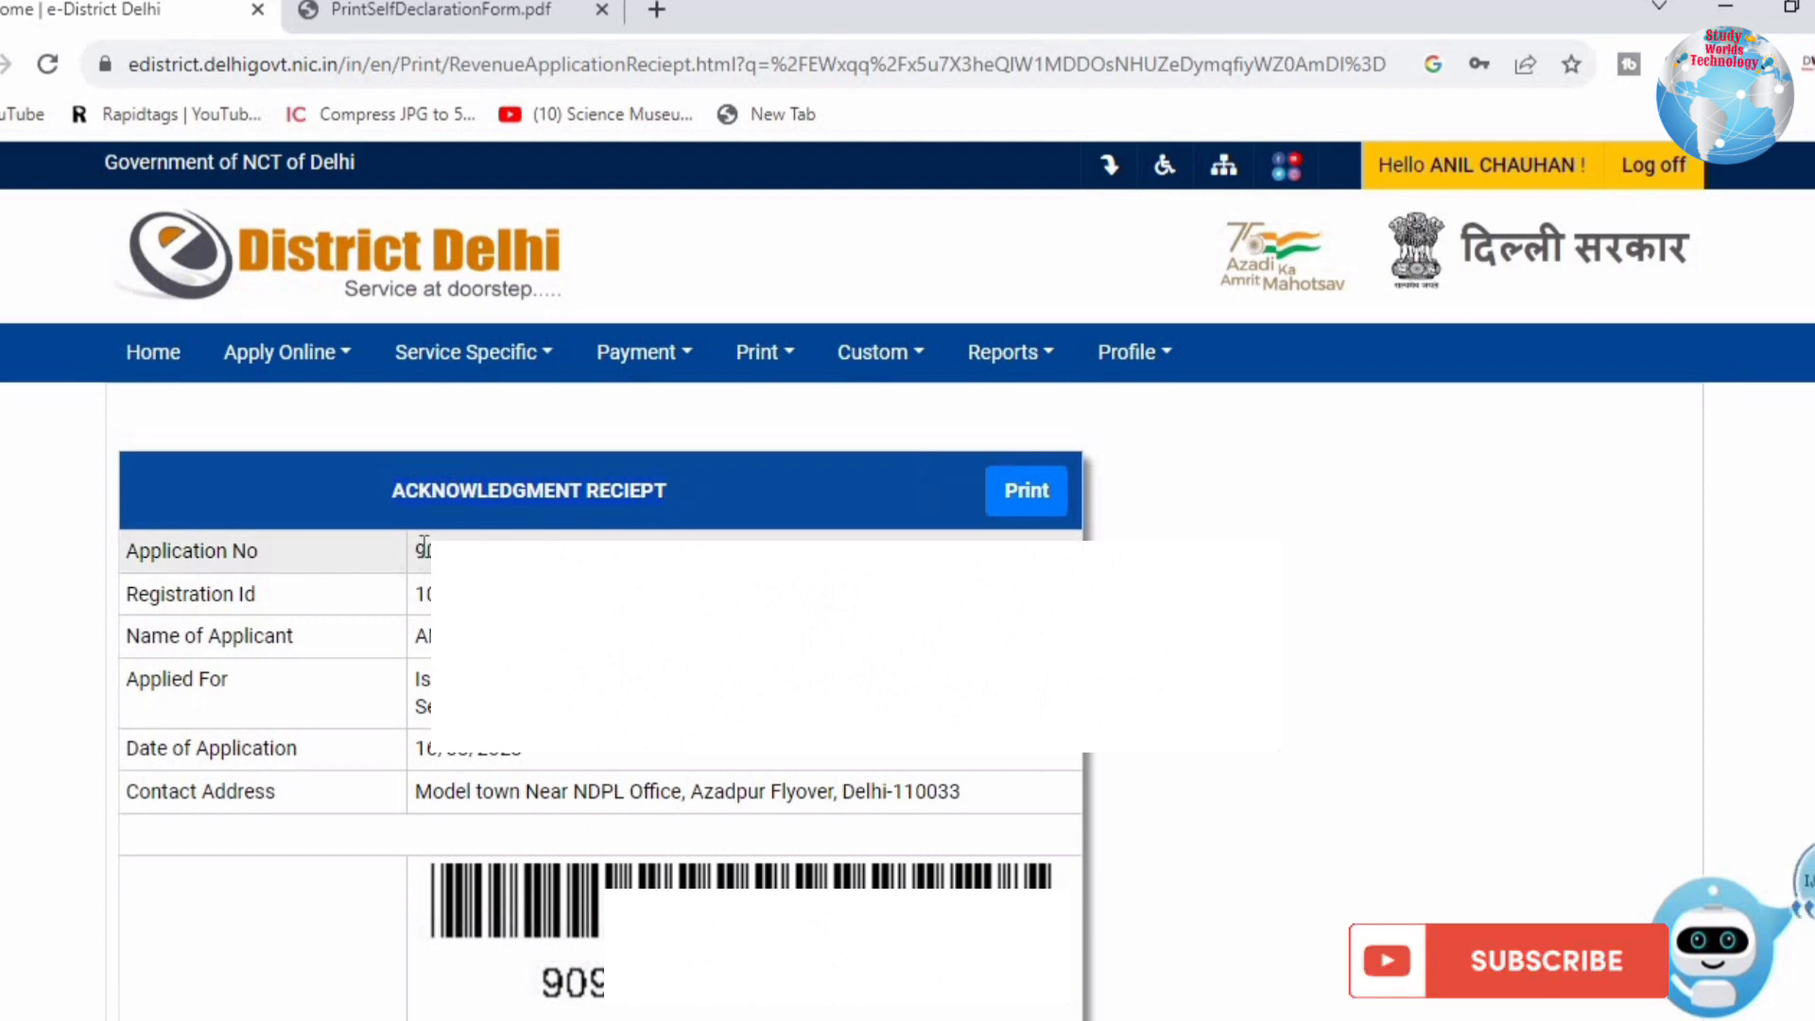
Step: Highlight the receipt's application number, applied-for service, application date and contact address
drag(427, 551, 573, 551)
click(510, 596)
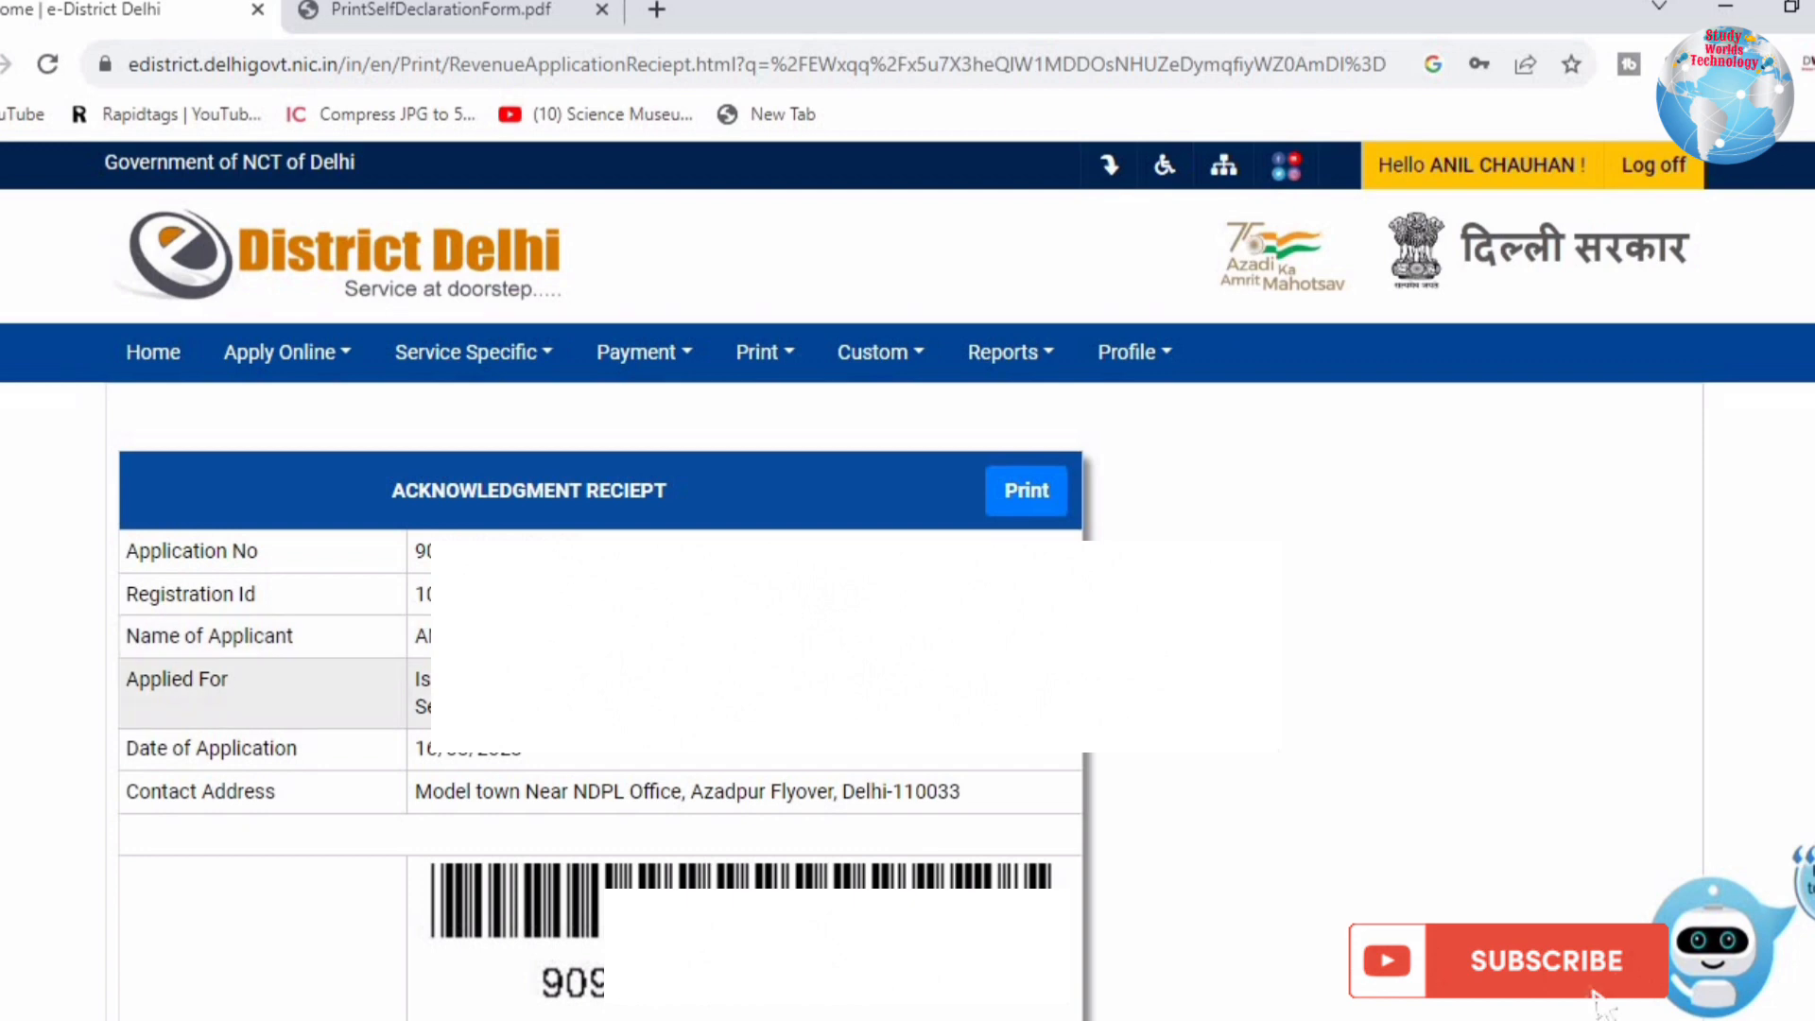
double_click(460, 707)
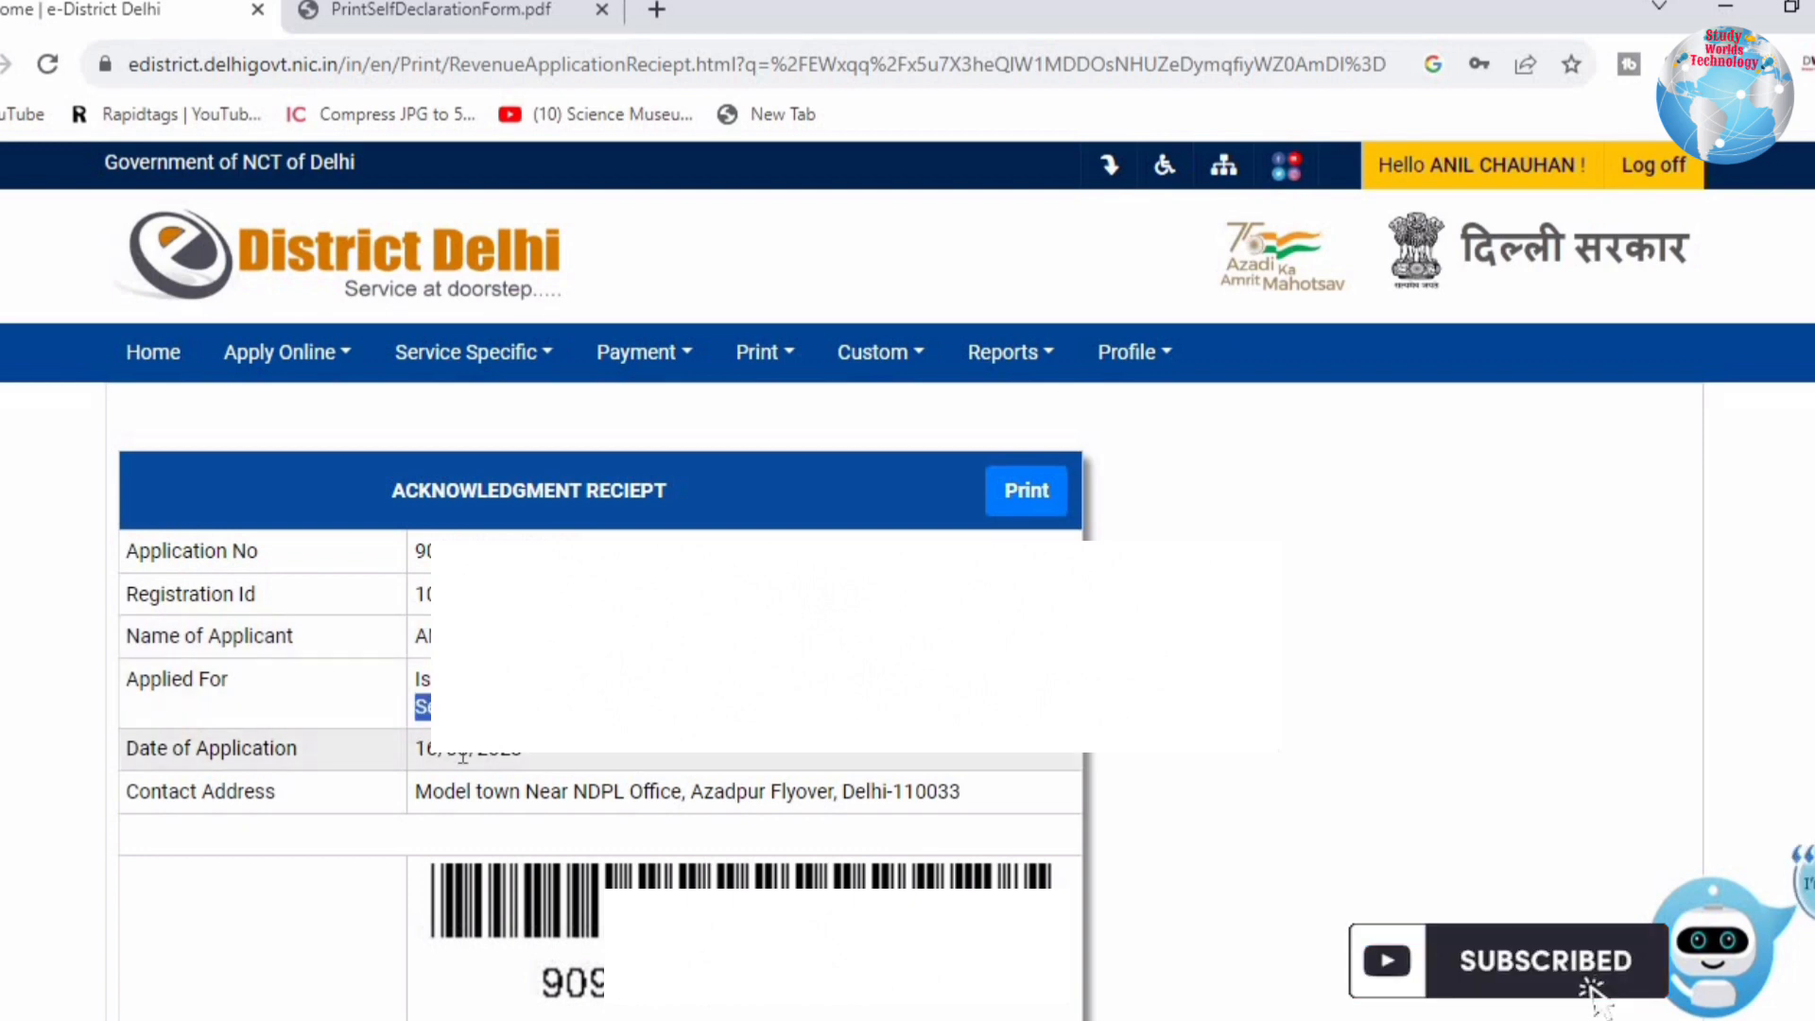
drag(418, 752, 569, 754)
click(500, 799)
drag(455, 794, 977, 800)
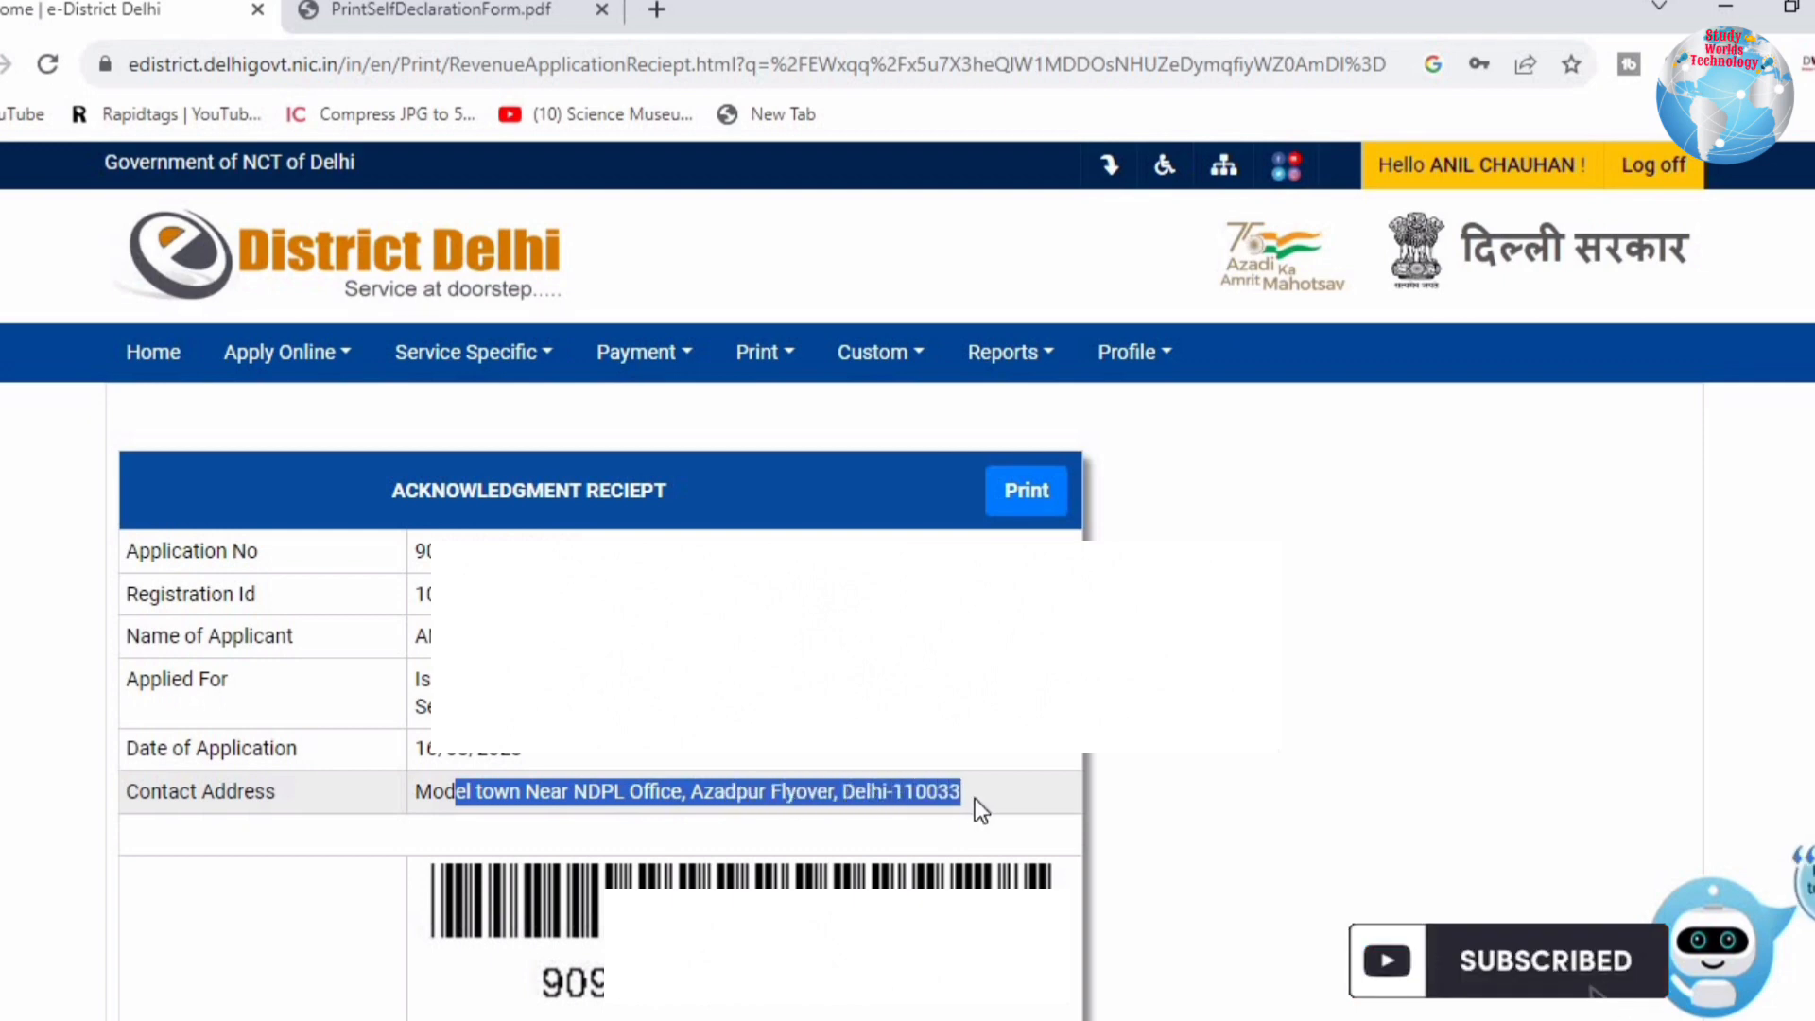
click(964, 794)
Step: Highlight the instructions' processing condition and preferential counter timing of 2:00 pm to 3:00 pm
scroll(953, 794, down, 4)
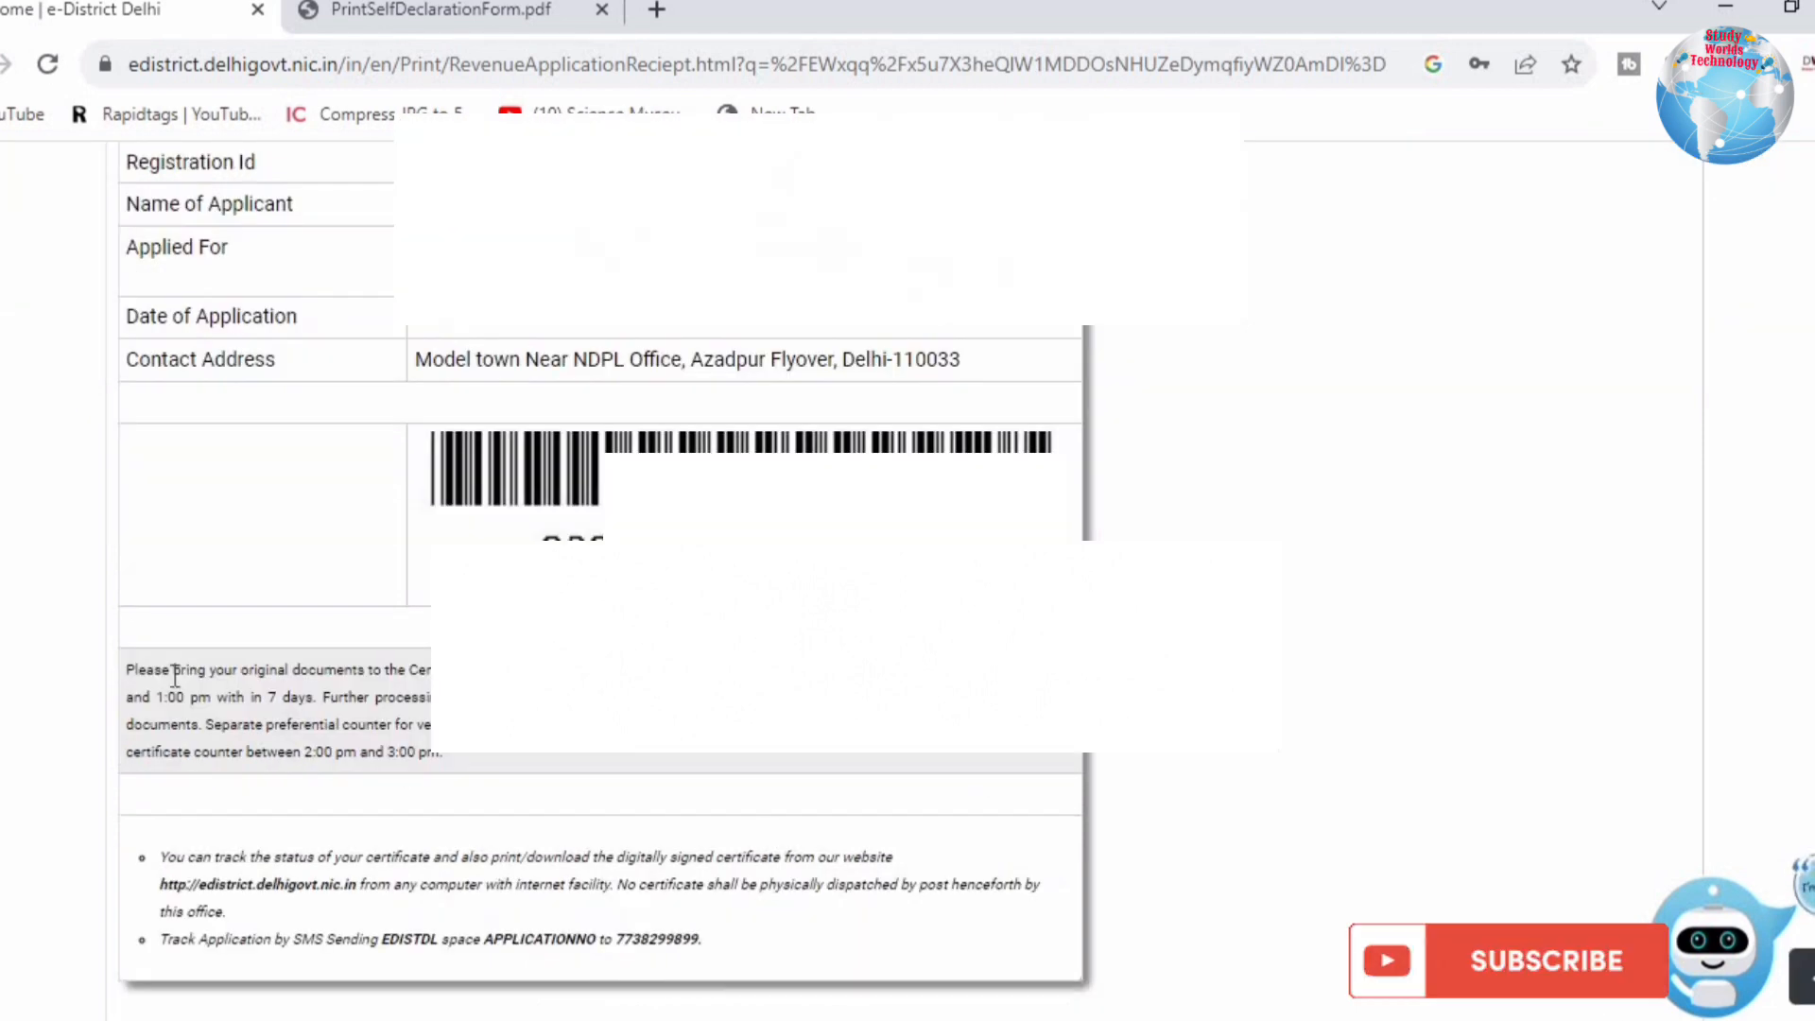
drag(174, 669, 1076, 697)
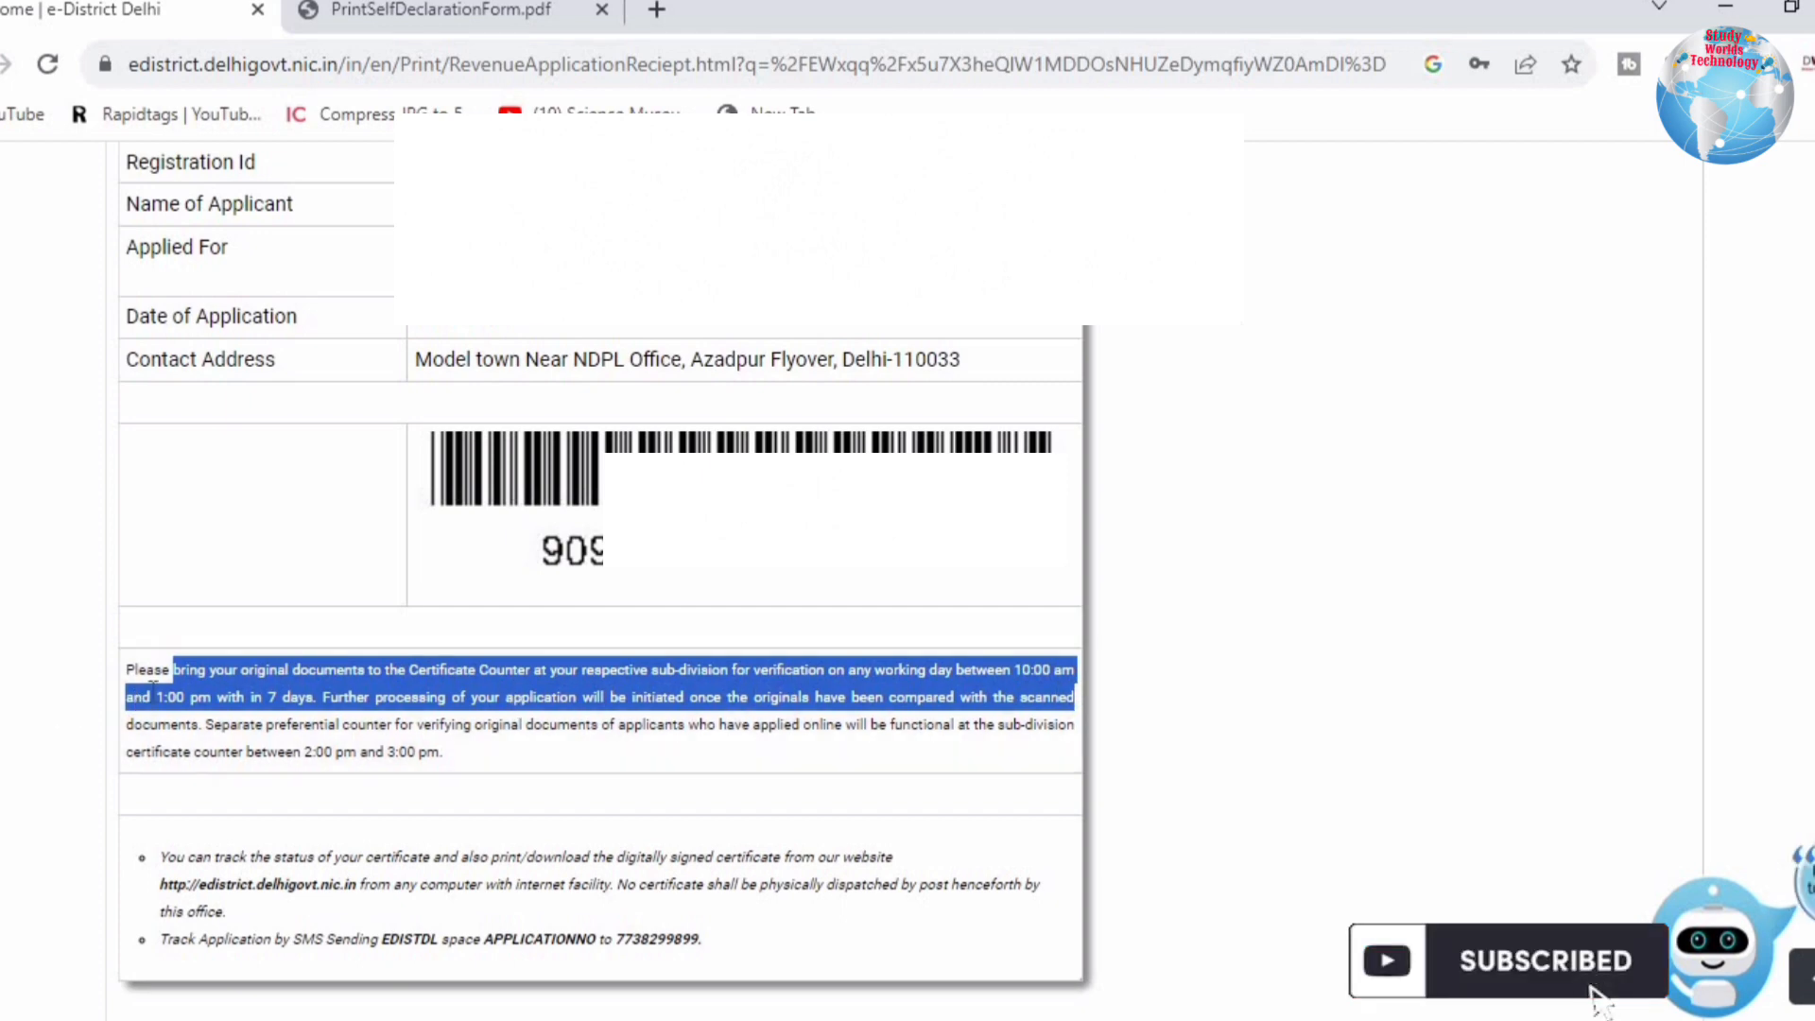
click(262, 690)
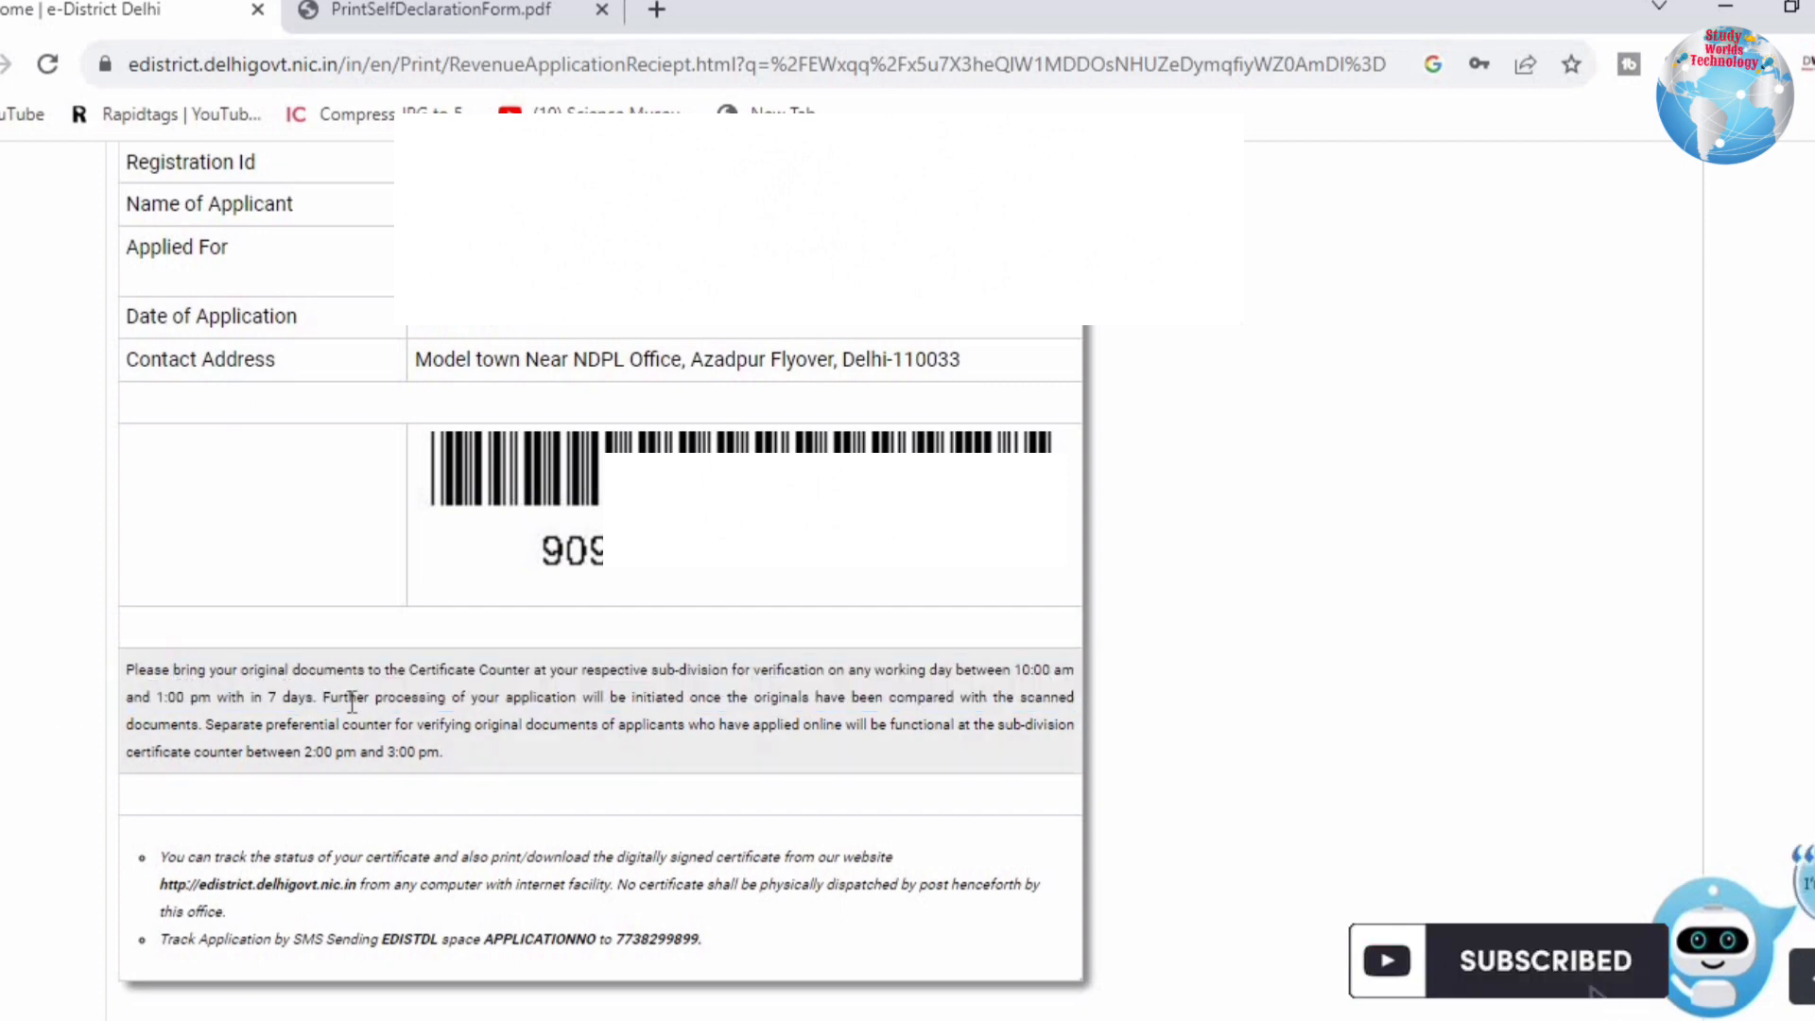
drag(437, 700, 855, 711)
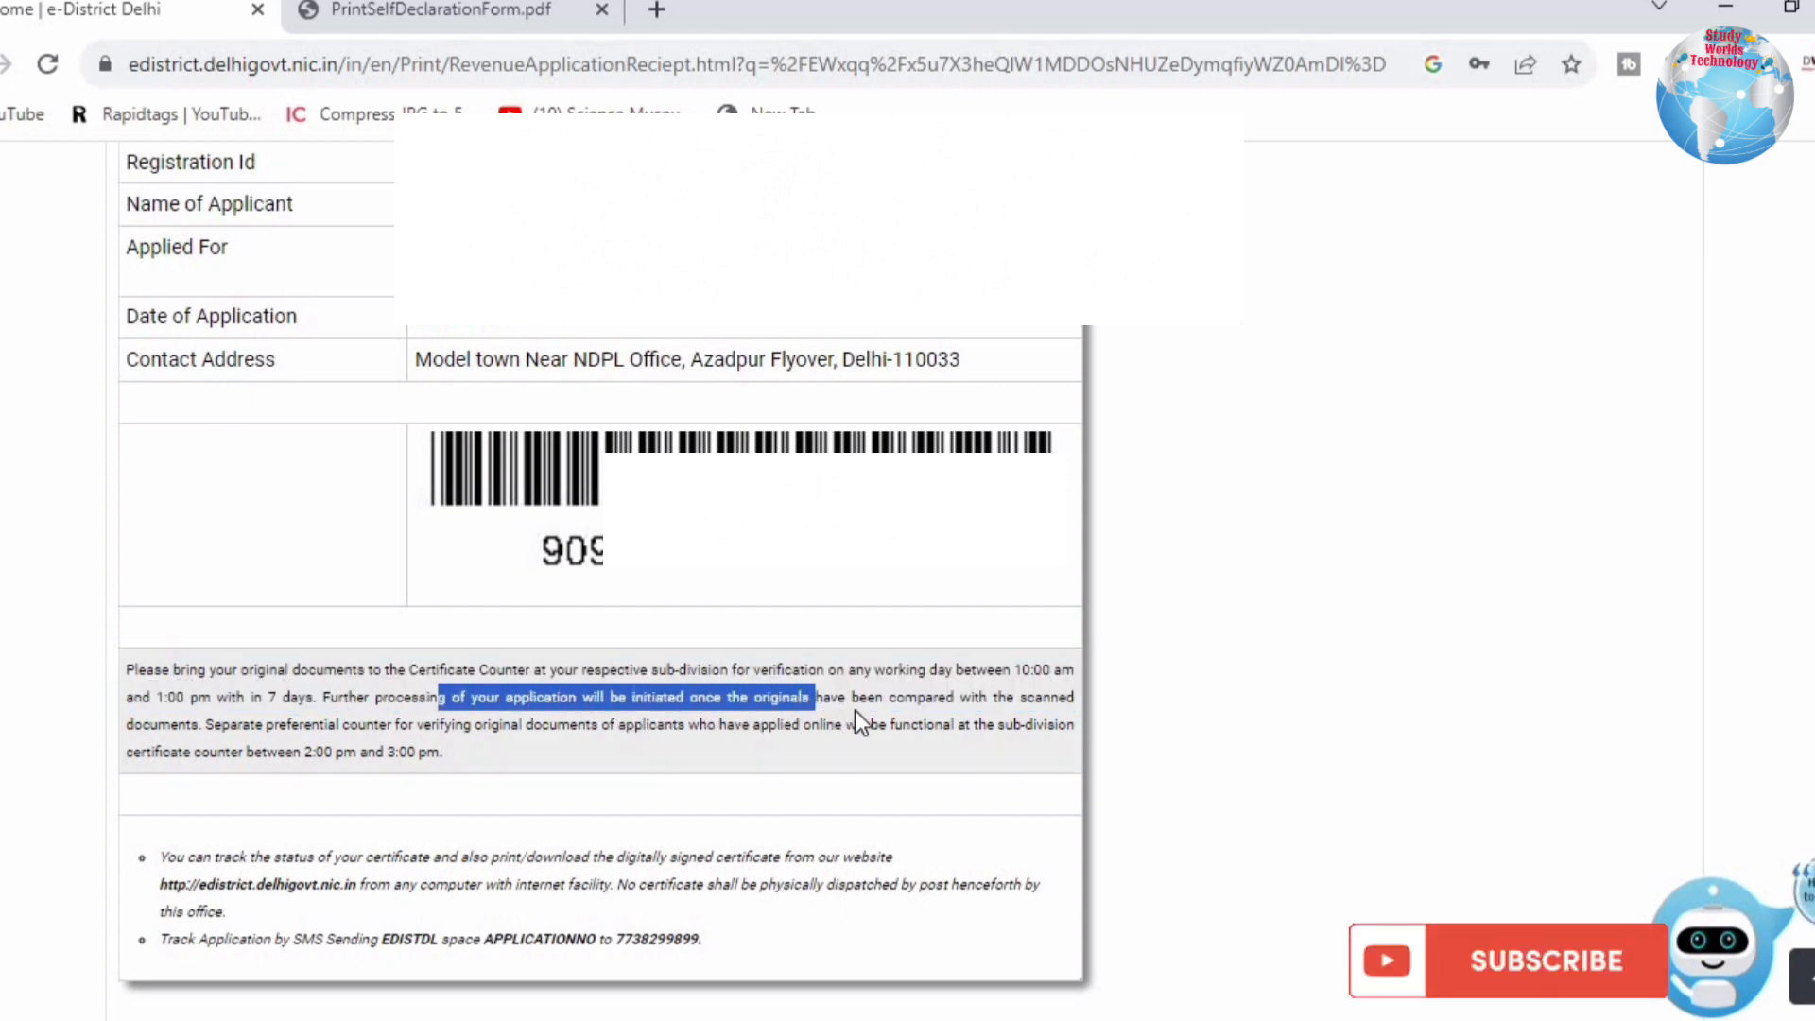
drag(1060, 728, 1068, 728)
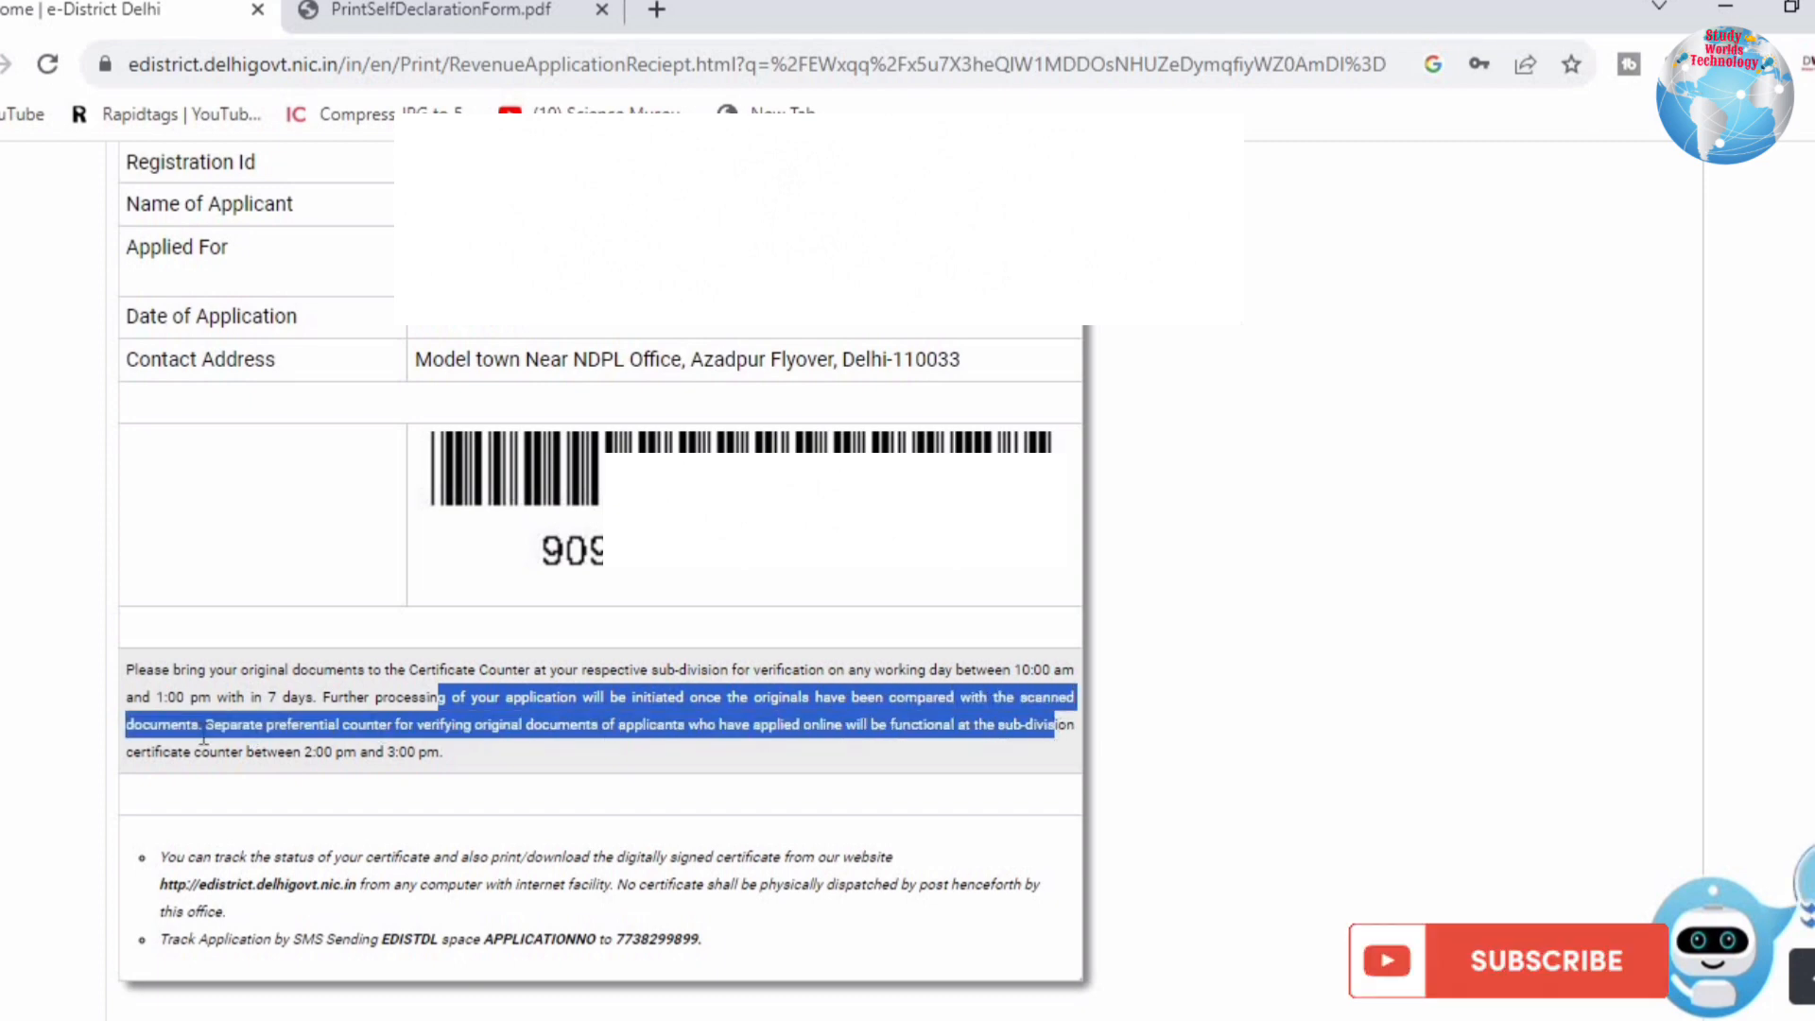
drag(144, 752, 438, 752)
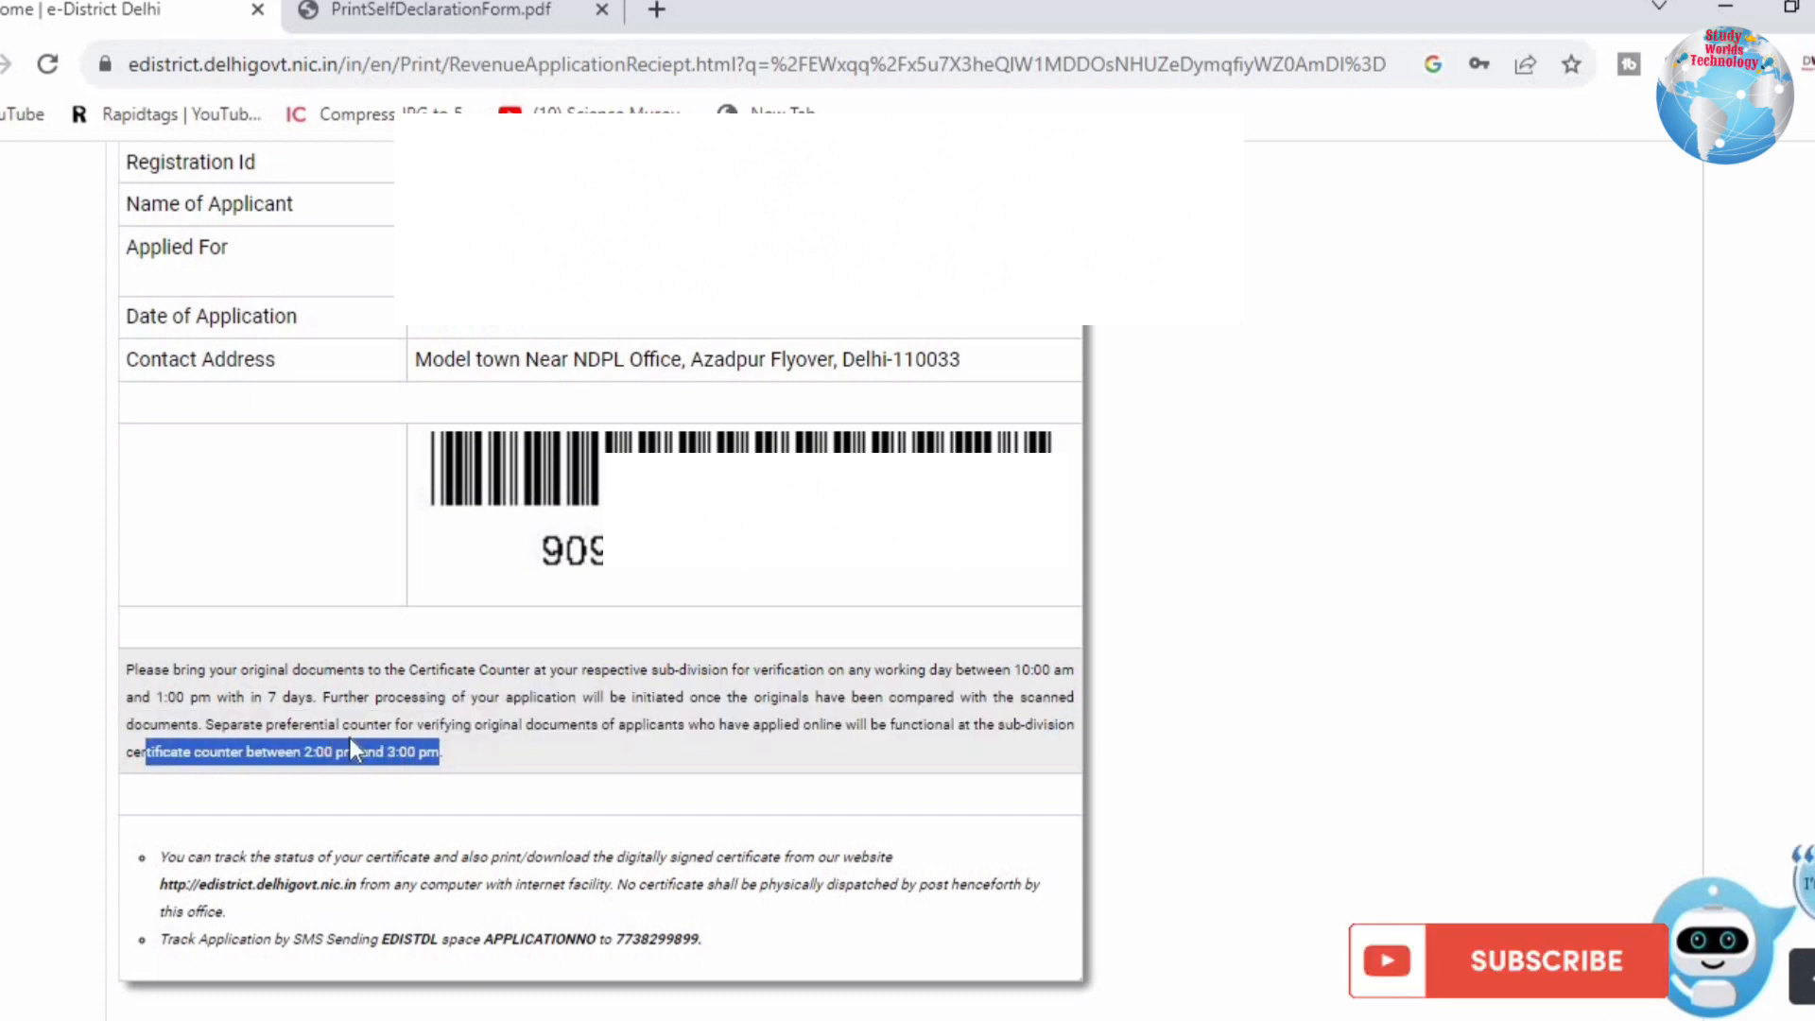
click(663, 746)
drag(916, 726, 1037, 753)
click(353, 733)
drag(267, 726, 603, 747)
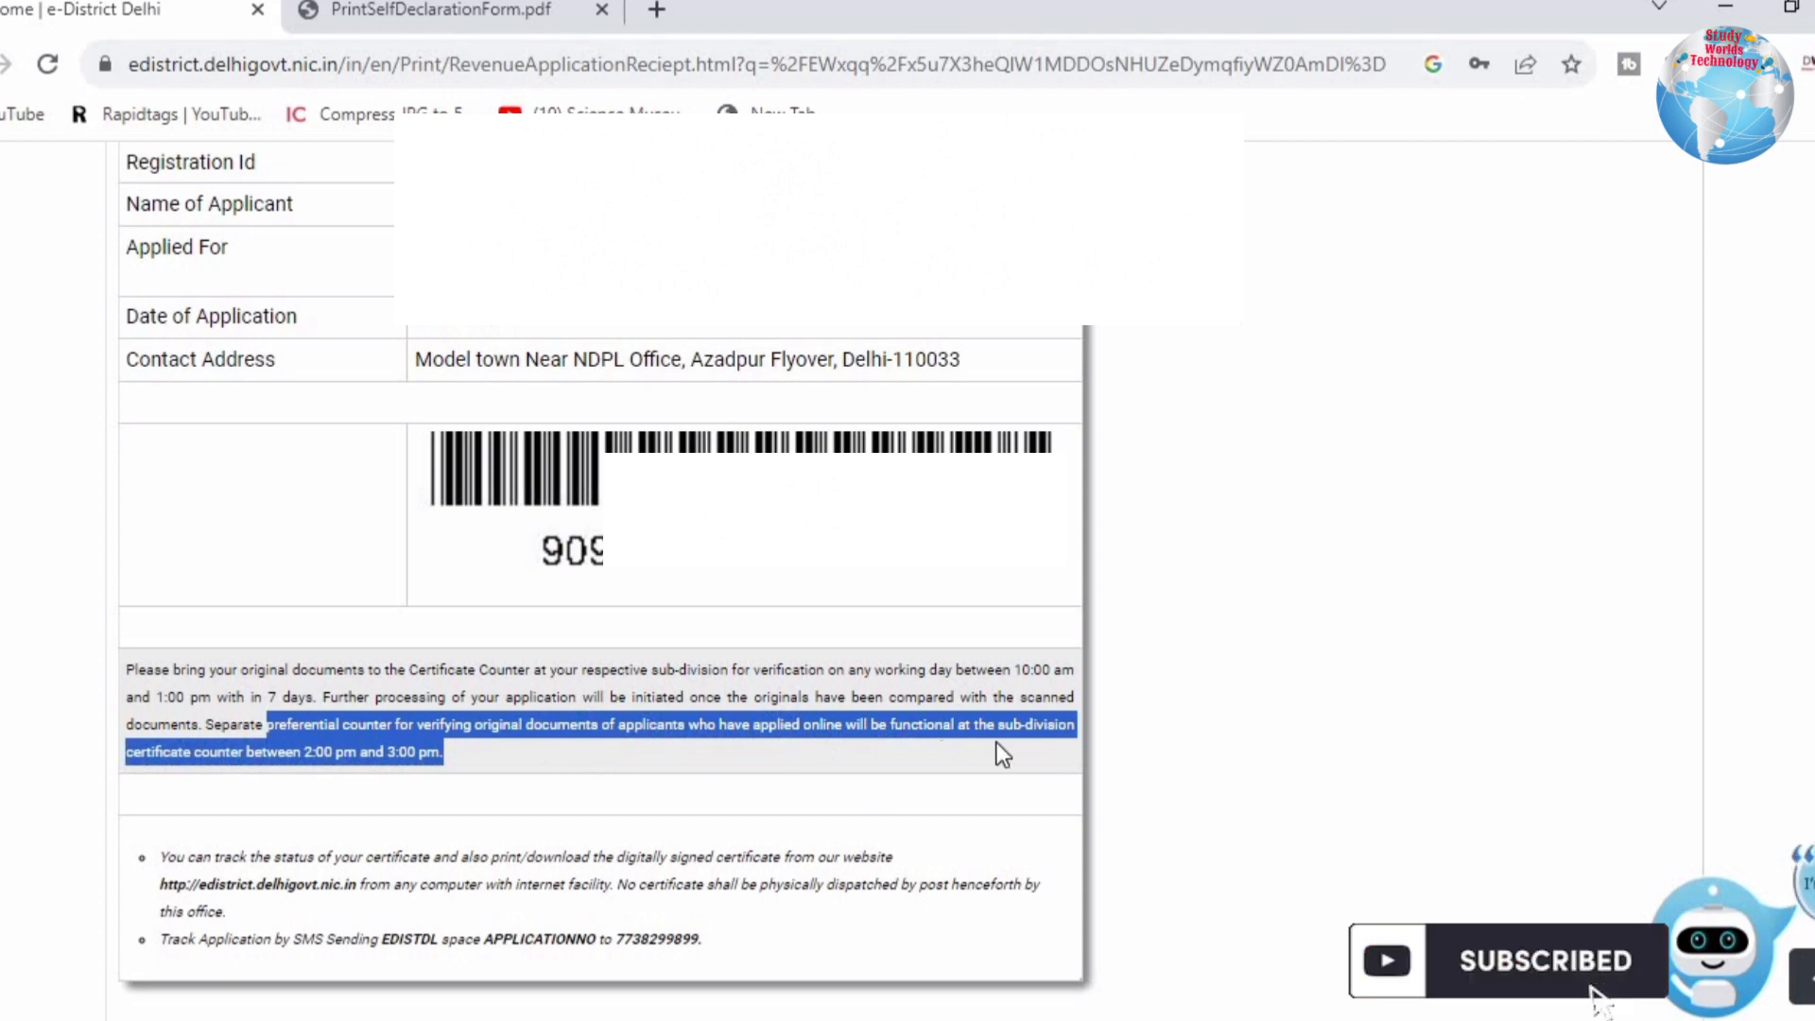
click(225, 752)
drag(195, 752, 437, 752)
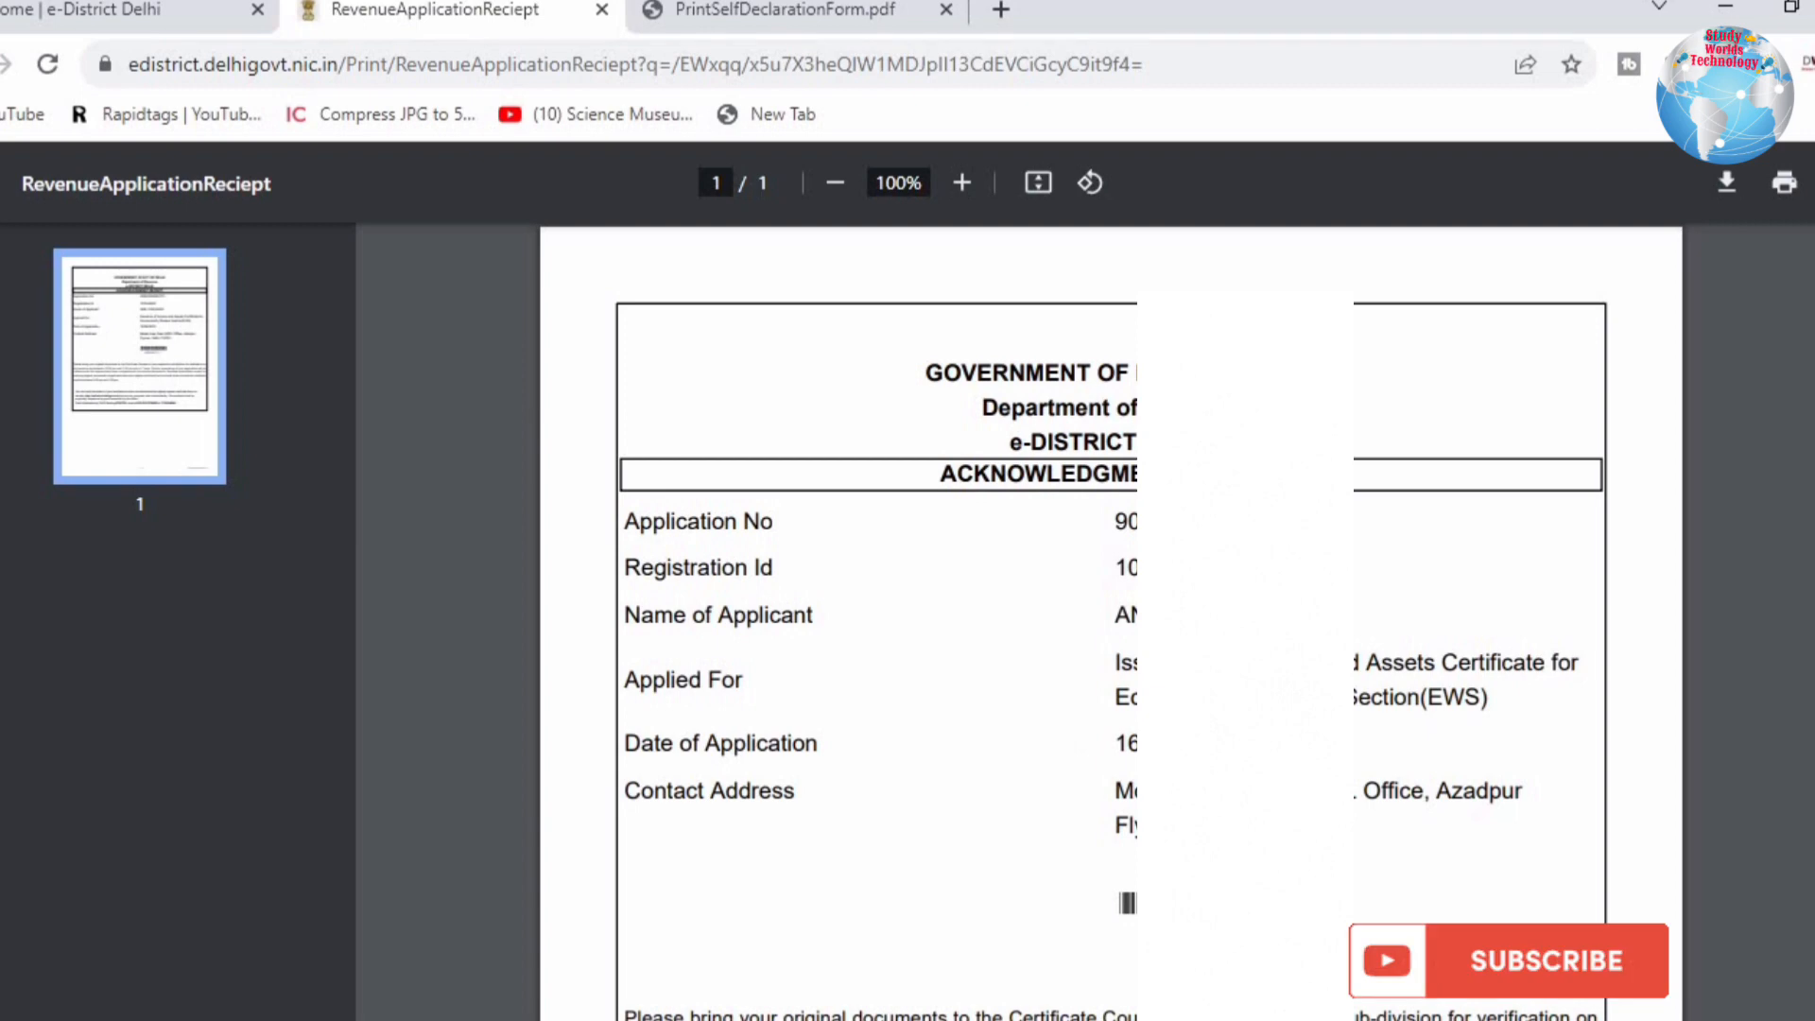
scroll(1101, 799, down, 2)
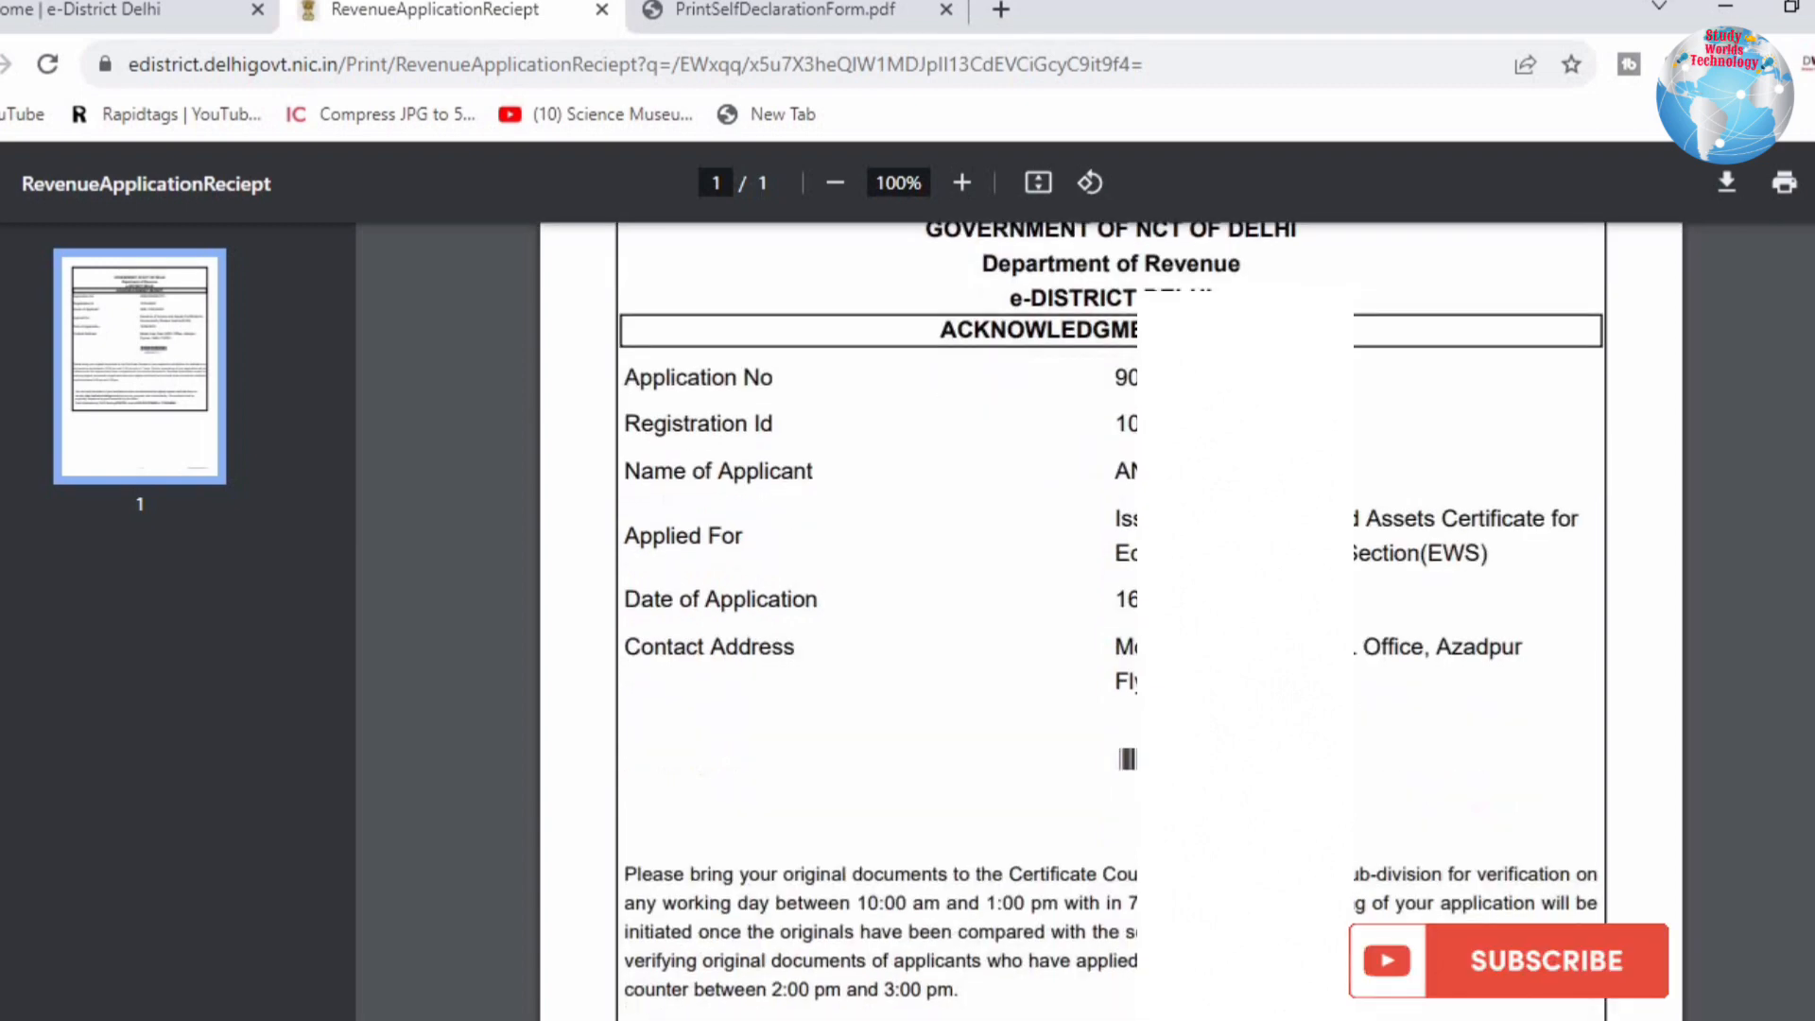
scroll(1111, 621, up, 2)
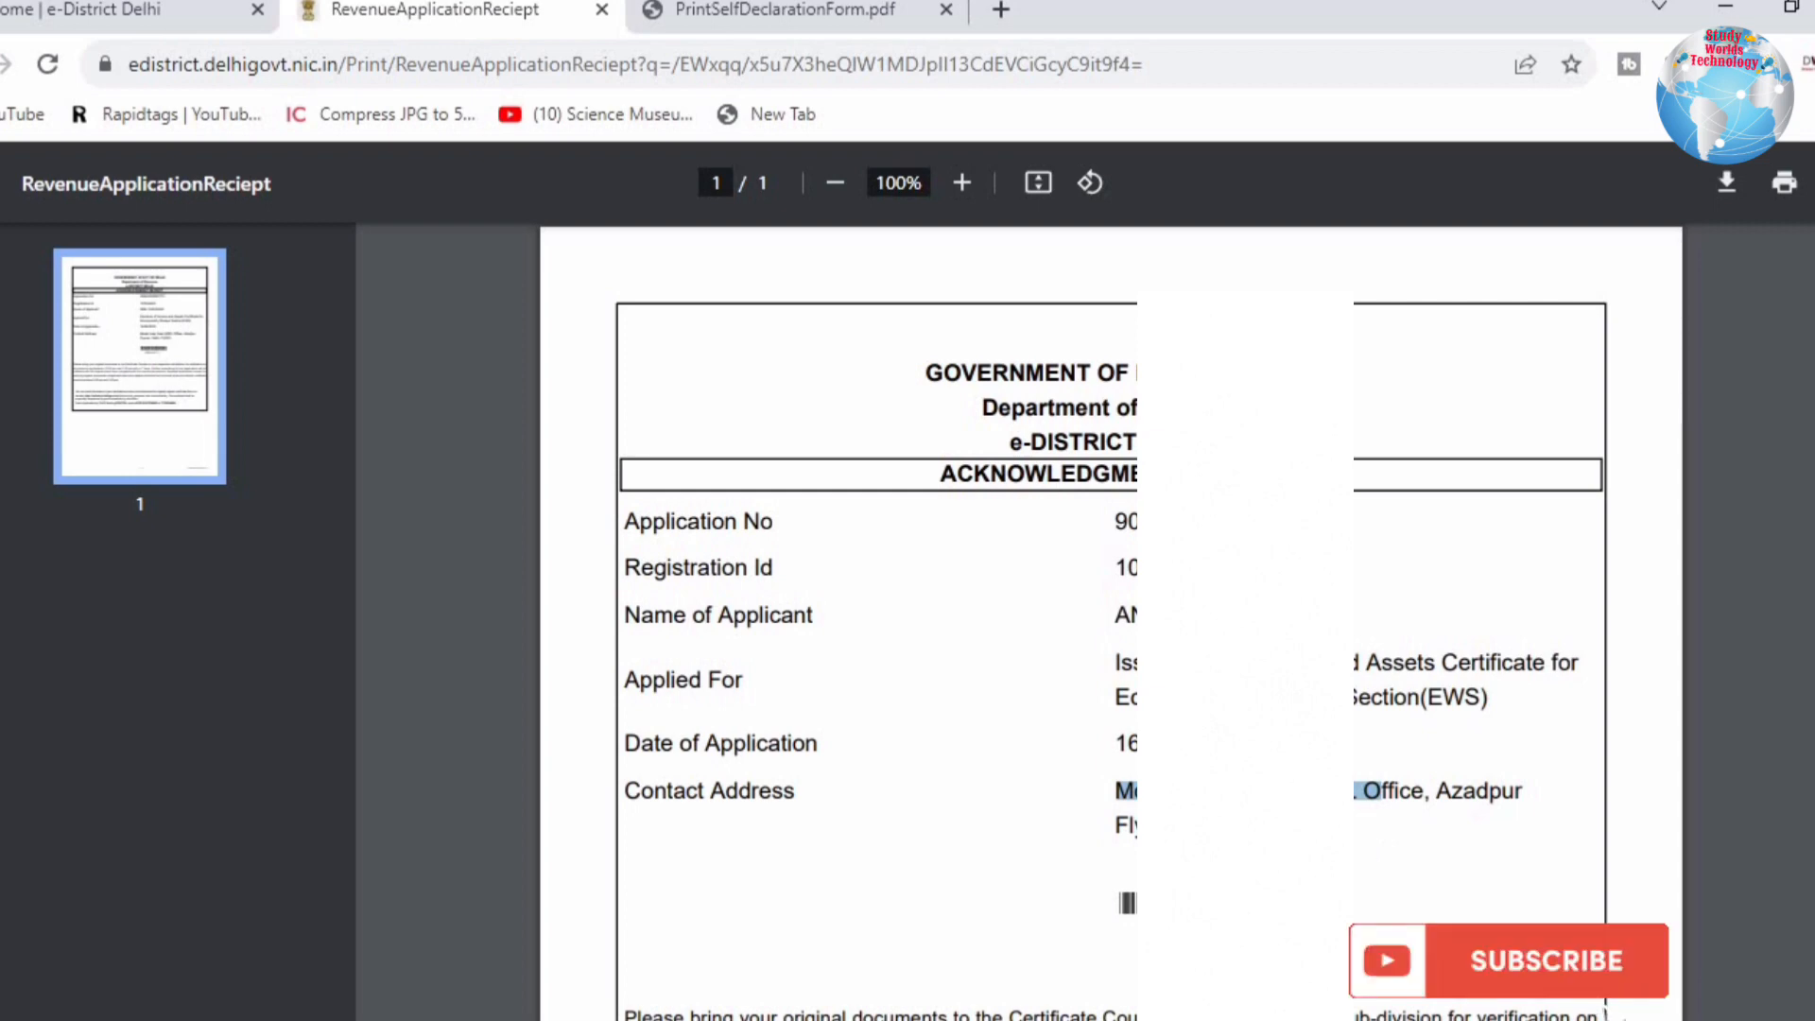
drag(1382, 792, 1328, 826)
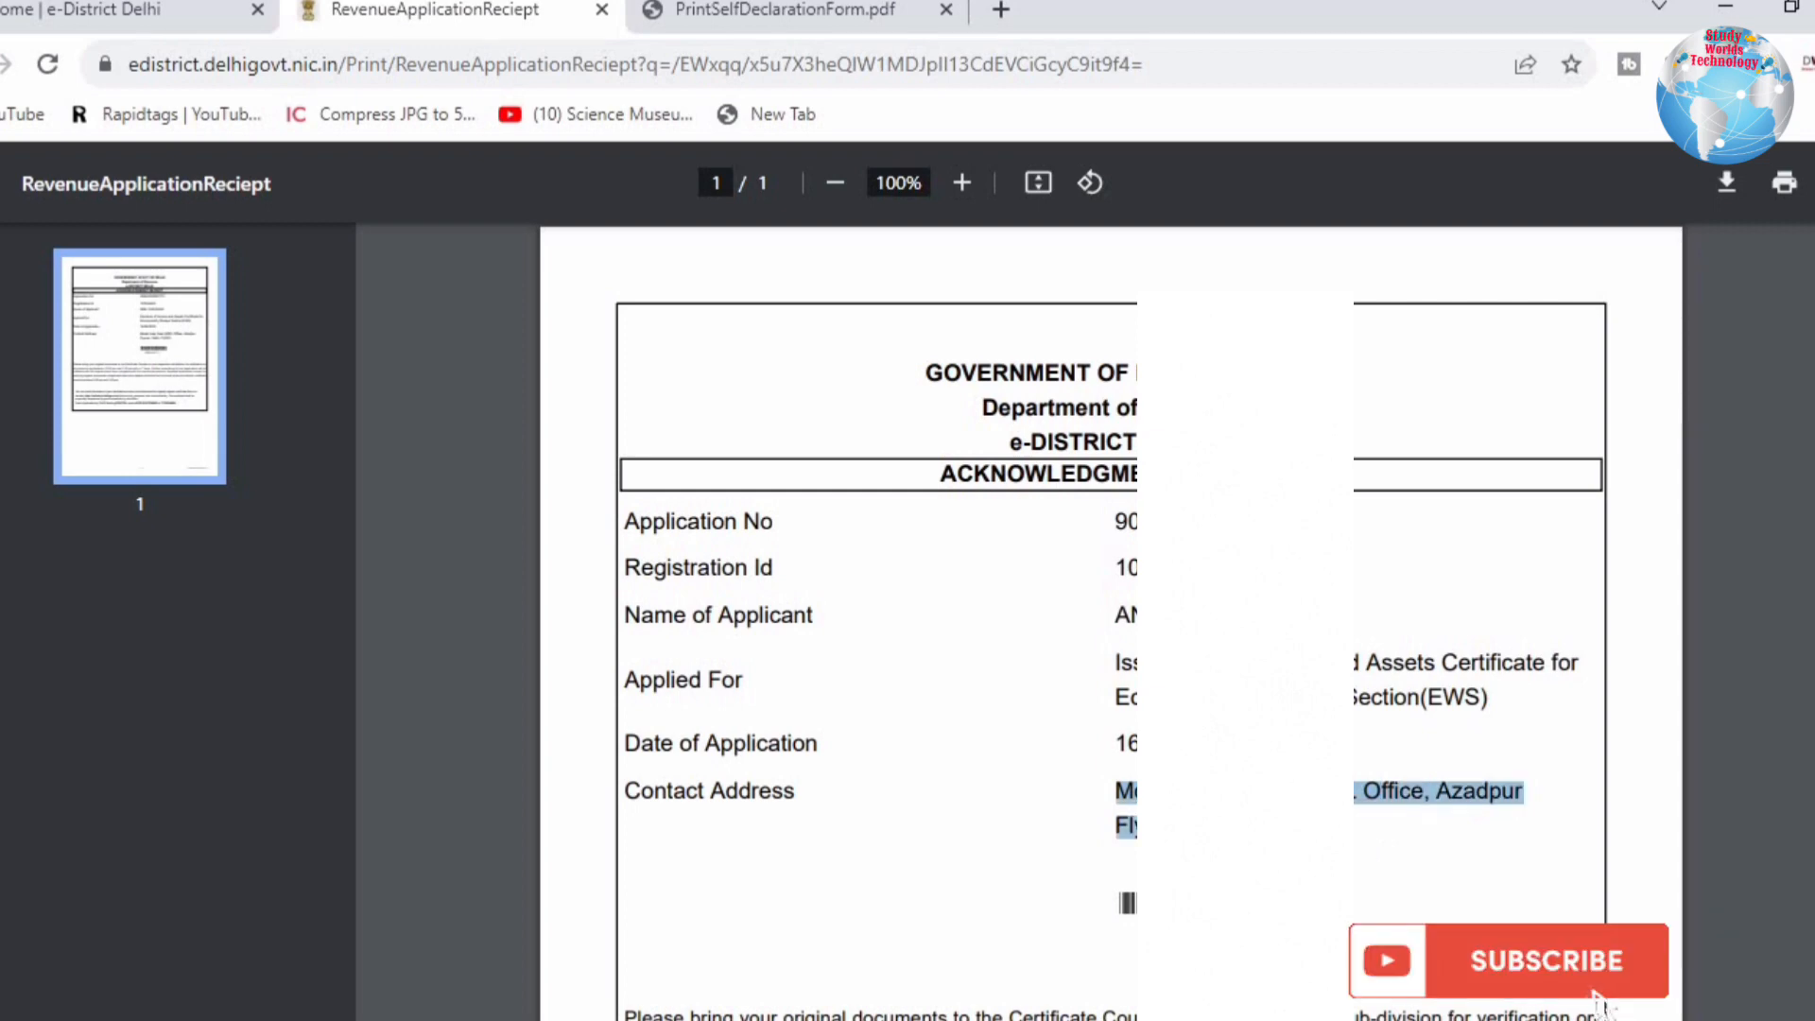
click(1324, 830)
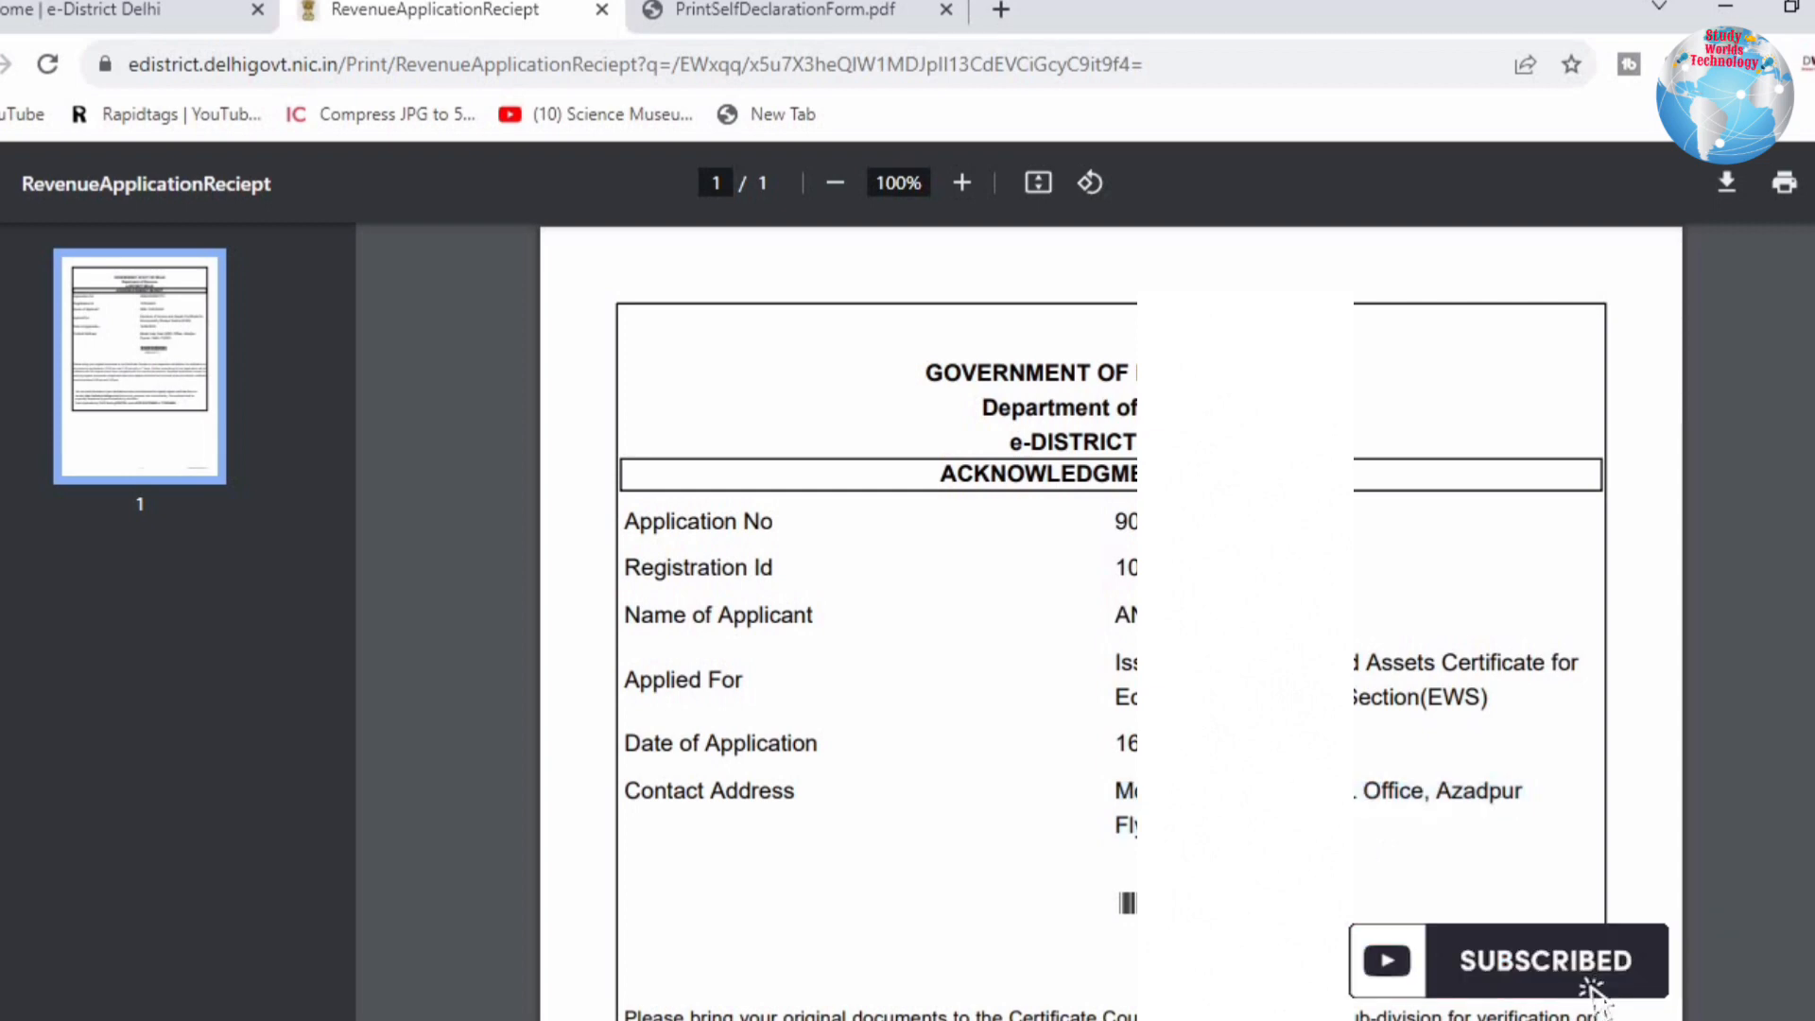